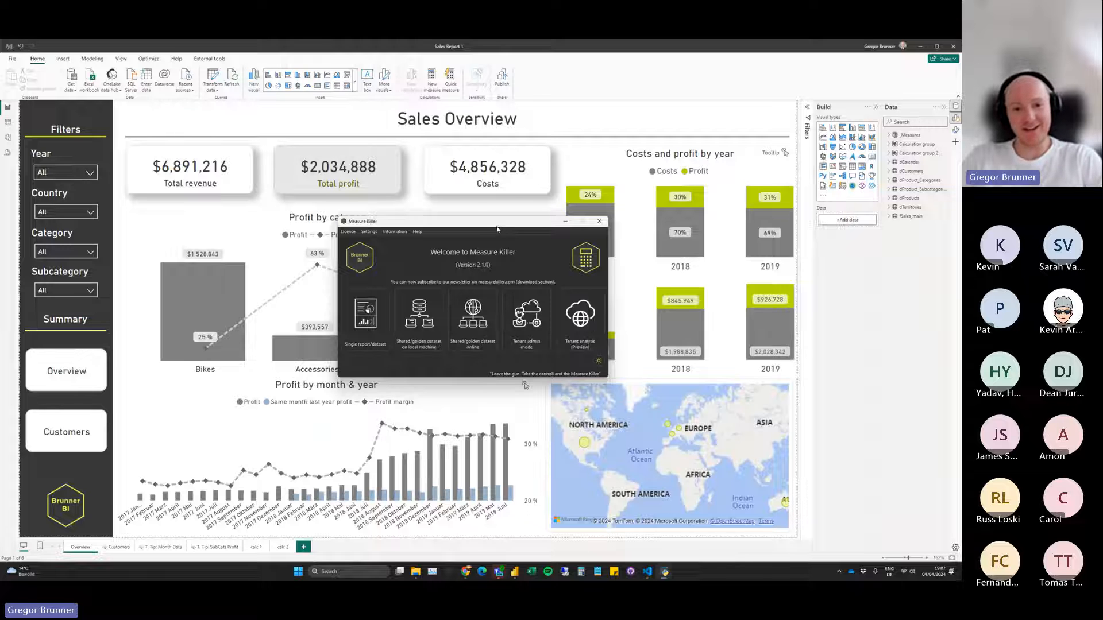
Switch to the browser and look over the Measure Killer feature overview on measurekiller.com.
drag(500, 227, 454, 217)
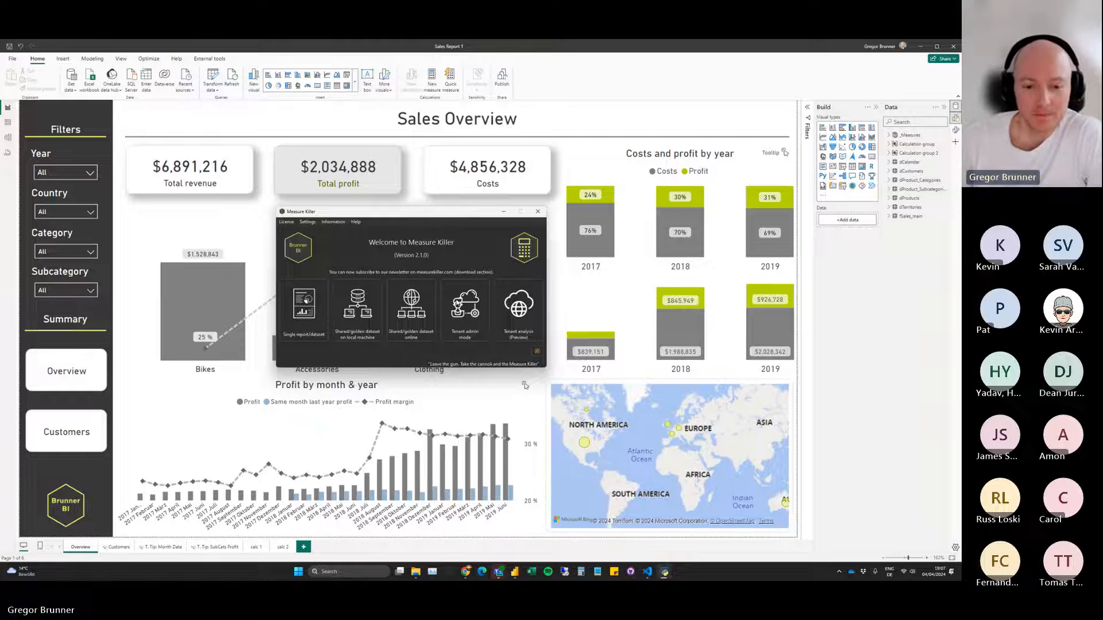
click(466, 572)
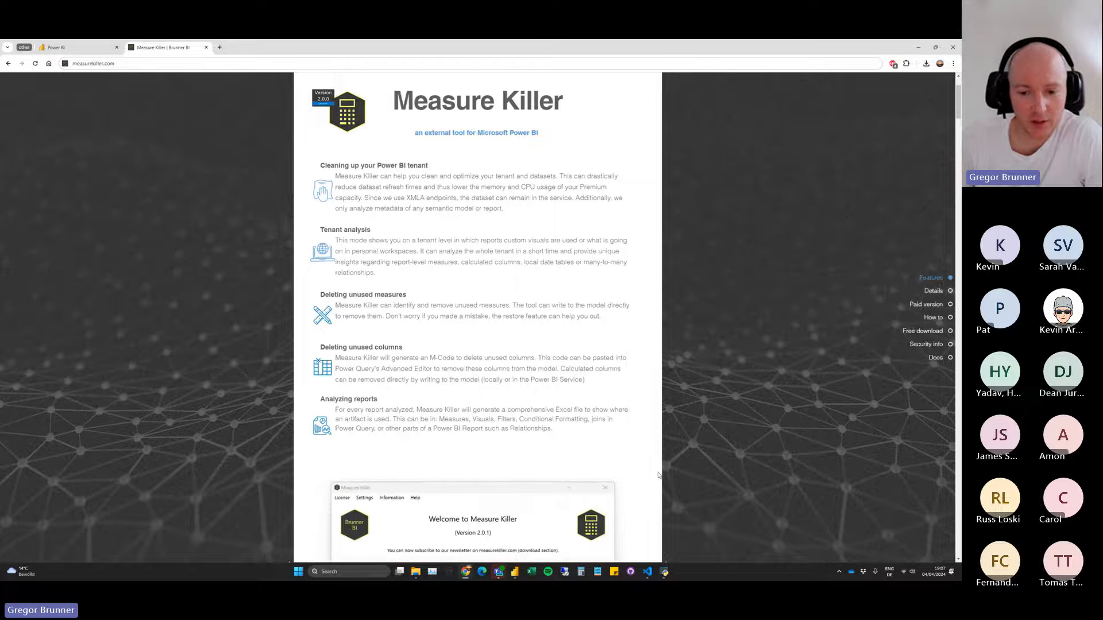
click(665, 572)
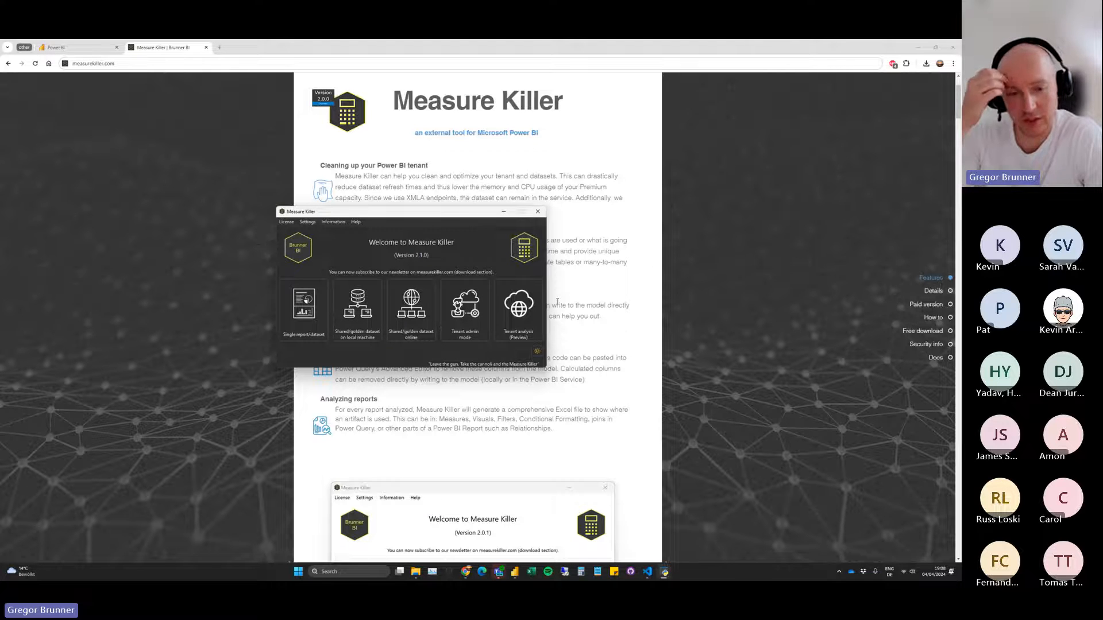
click(595, 288)
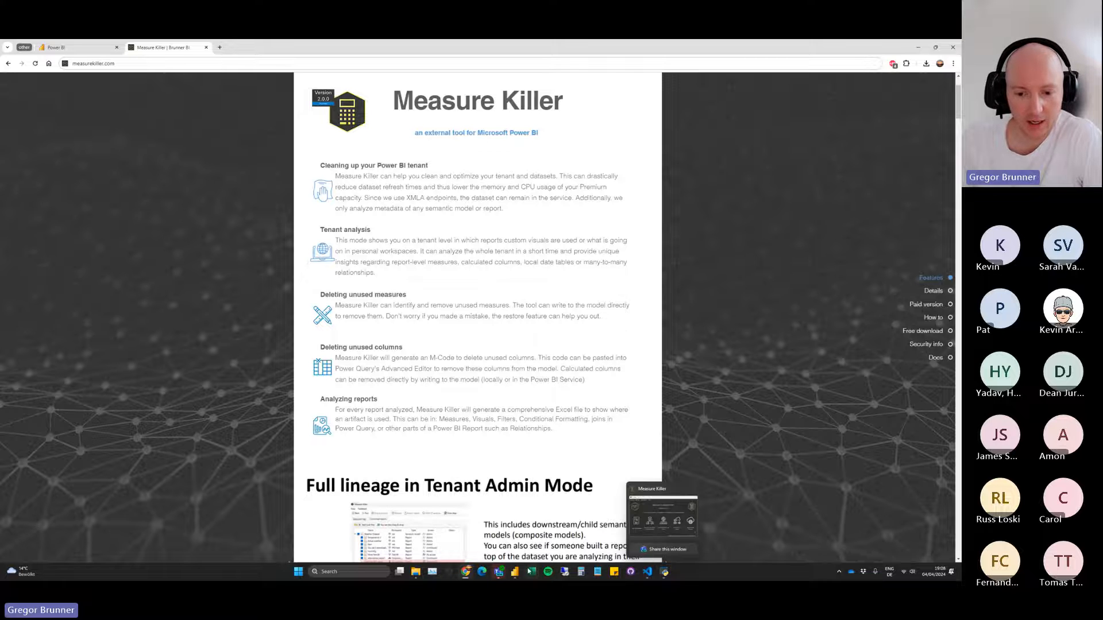
Switch to the Sales Report 1 file in Power BI Desktop and look at its available external tools.
click(516, 572)
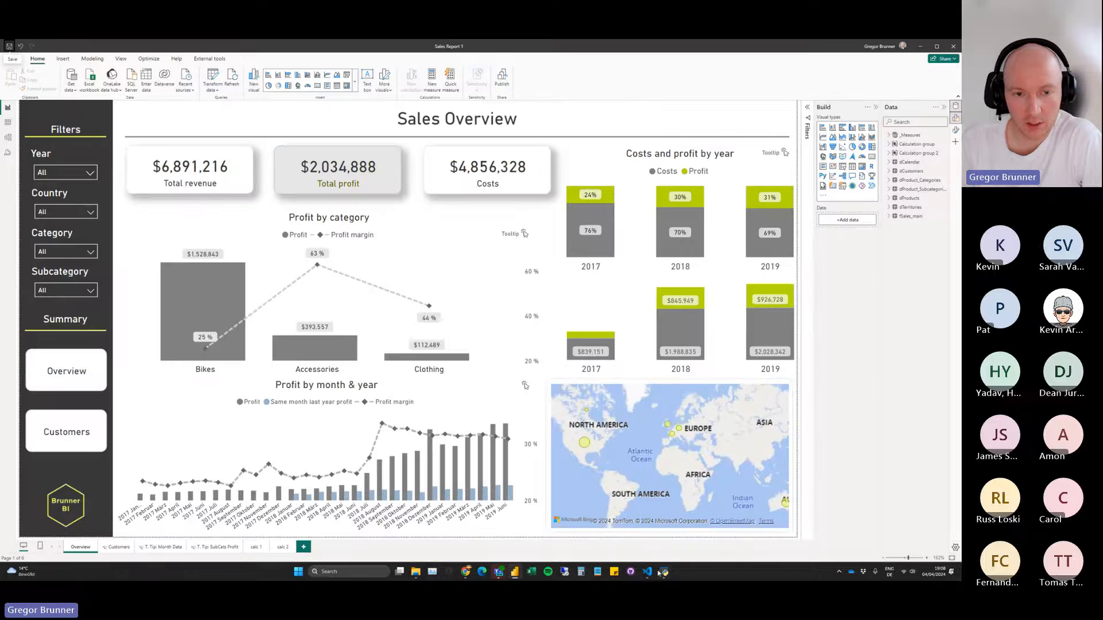
click(209, 59)
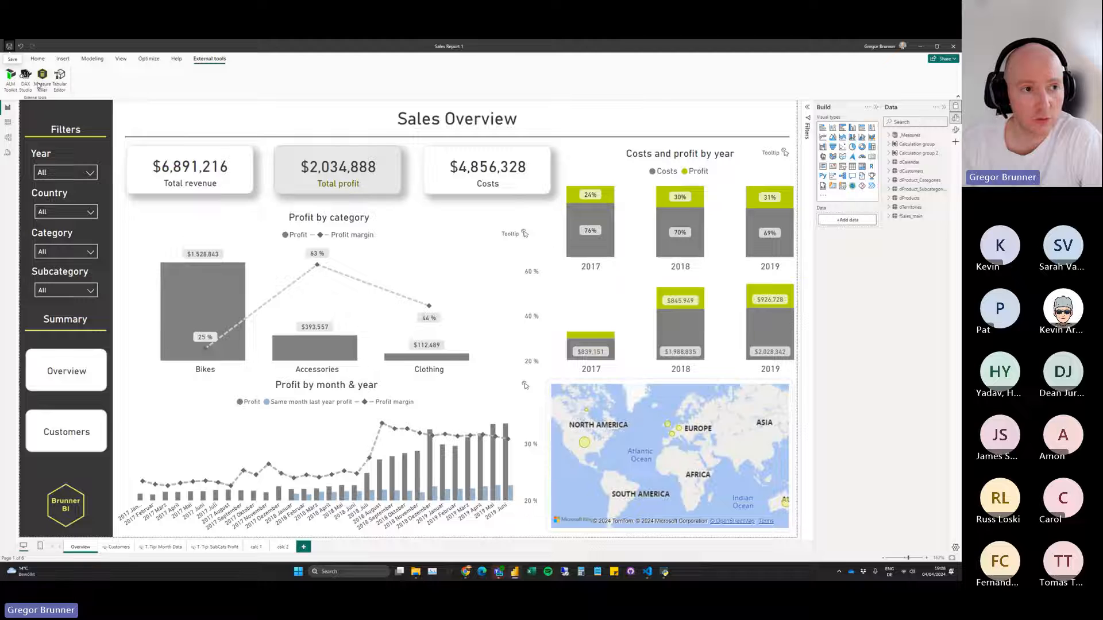
click(37, 59)
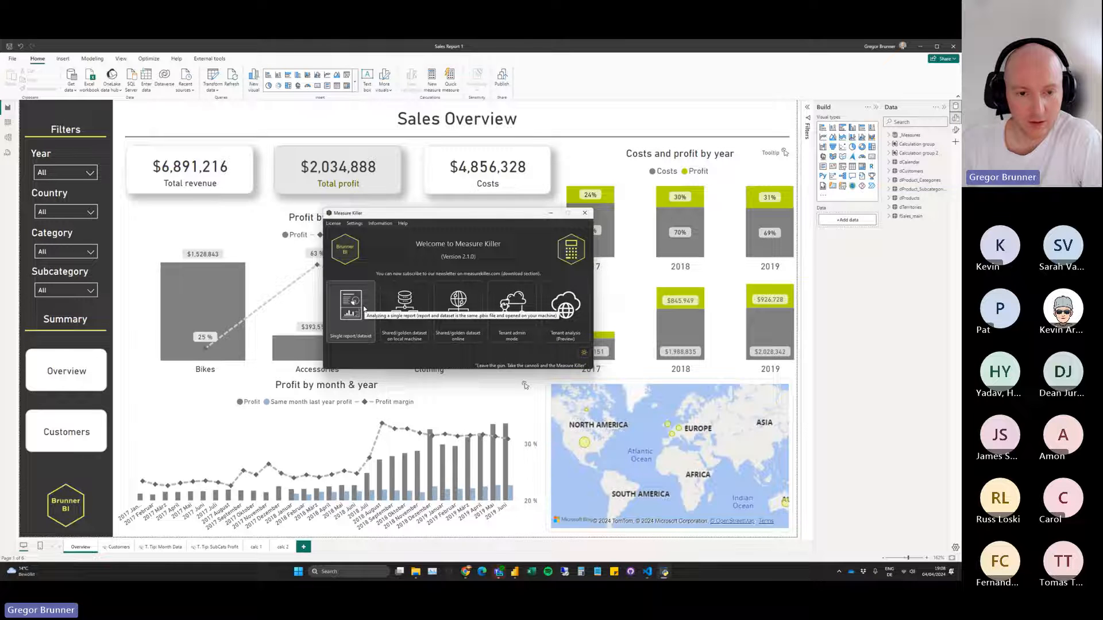
Run a Measure Killer single report/dataset analysis on Sales Report 1 and enlarge the results window.
click(364, 309)
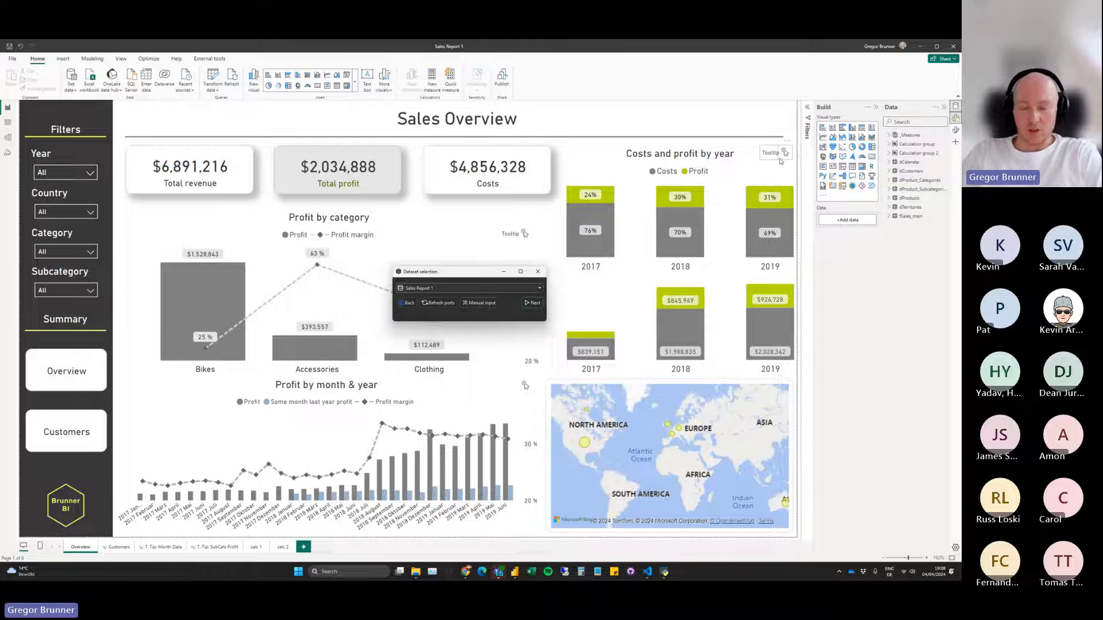
click(532, 303)
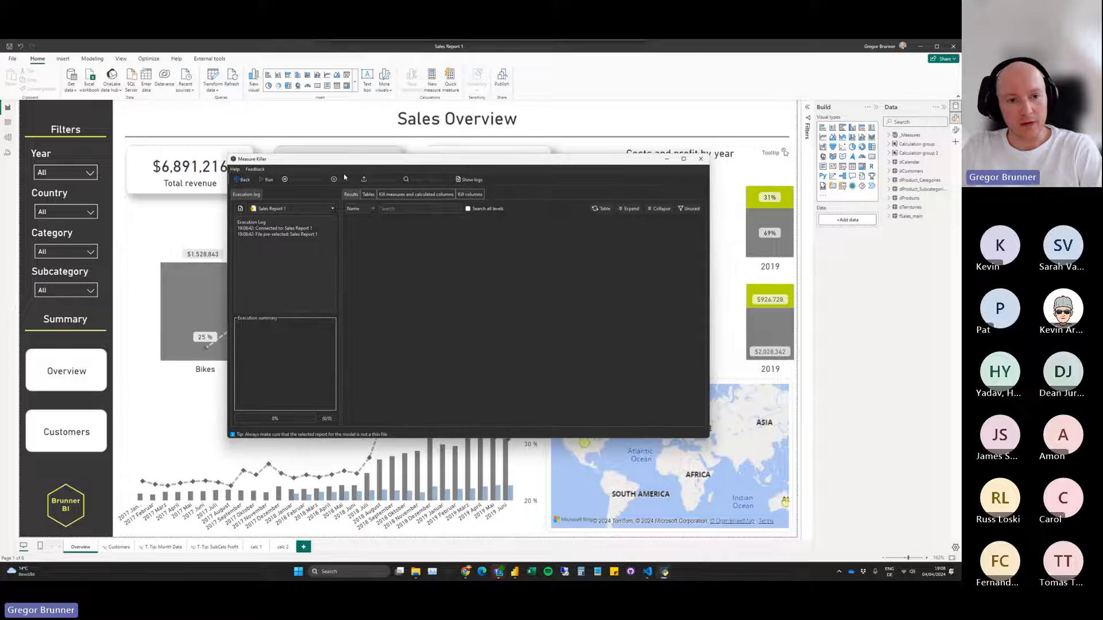
click(269, 180)
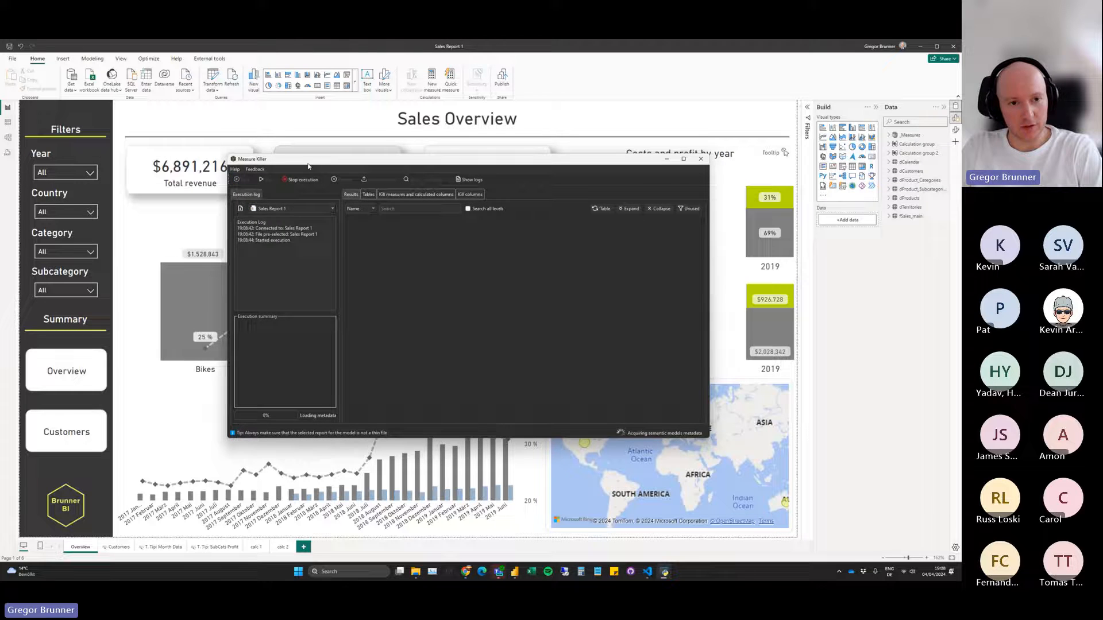
drag(316, 164, 316, 145)
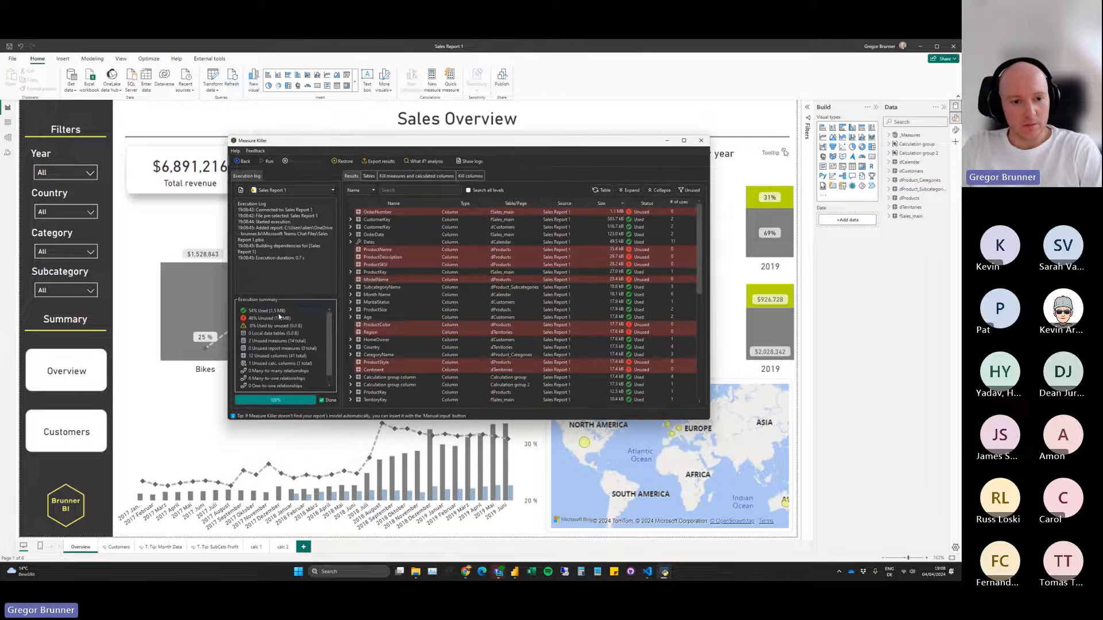
drag(710, 420, 765, 465)
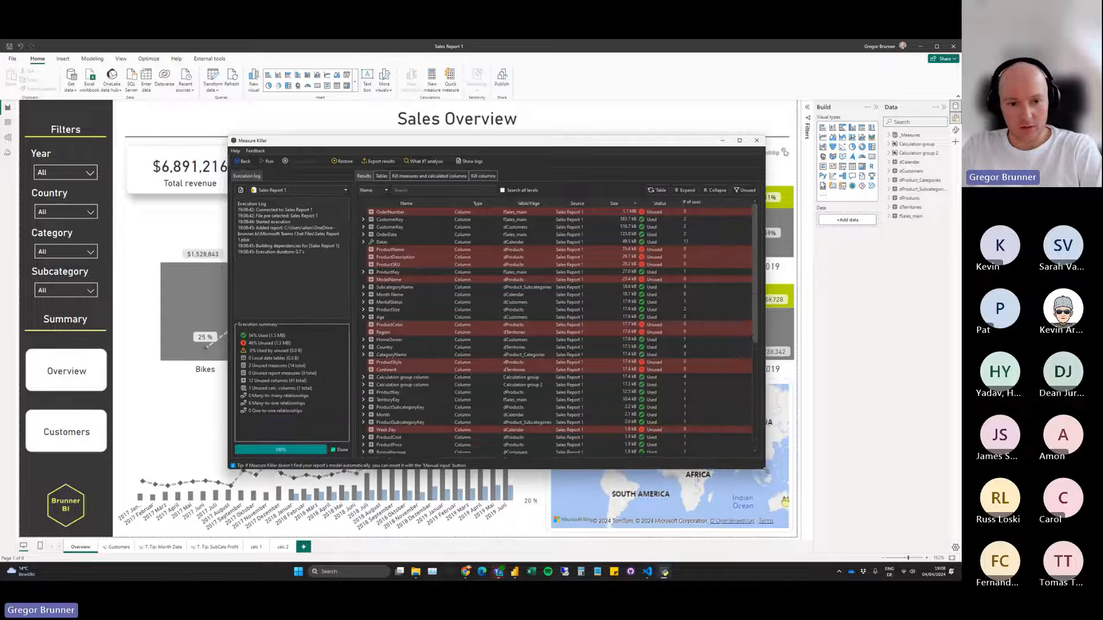
drag(393, 146, 359, 139)
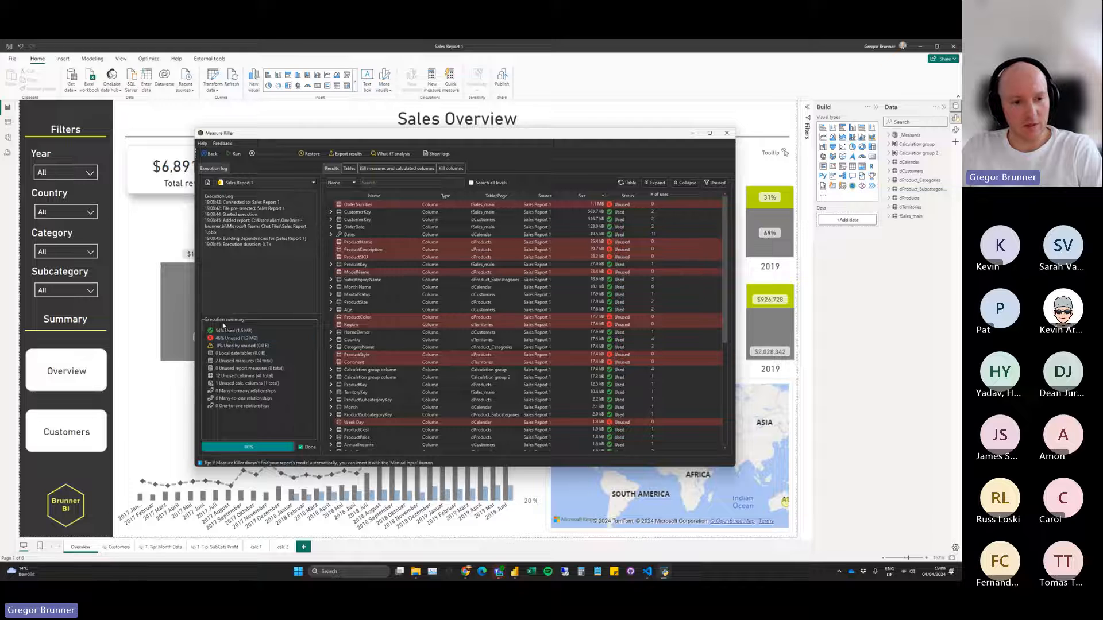
Review the execution summary and the full list of used and unused columns and measures in an enlarged results window.
mouse_move(229, 336)
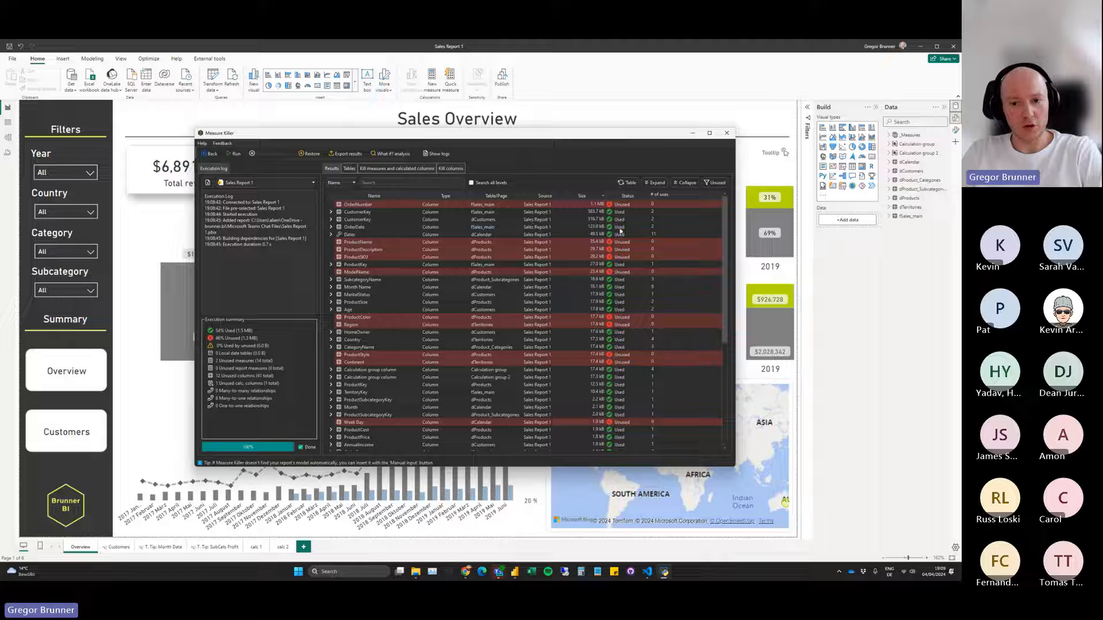
scroll(626, 318, down, 8)
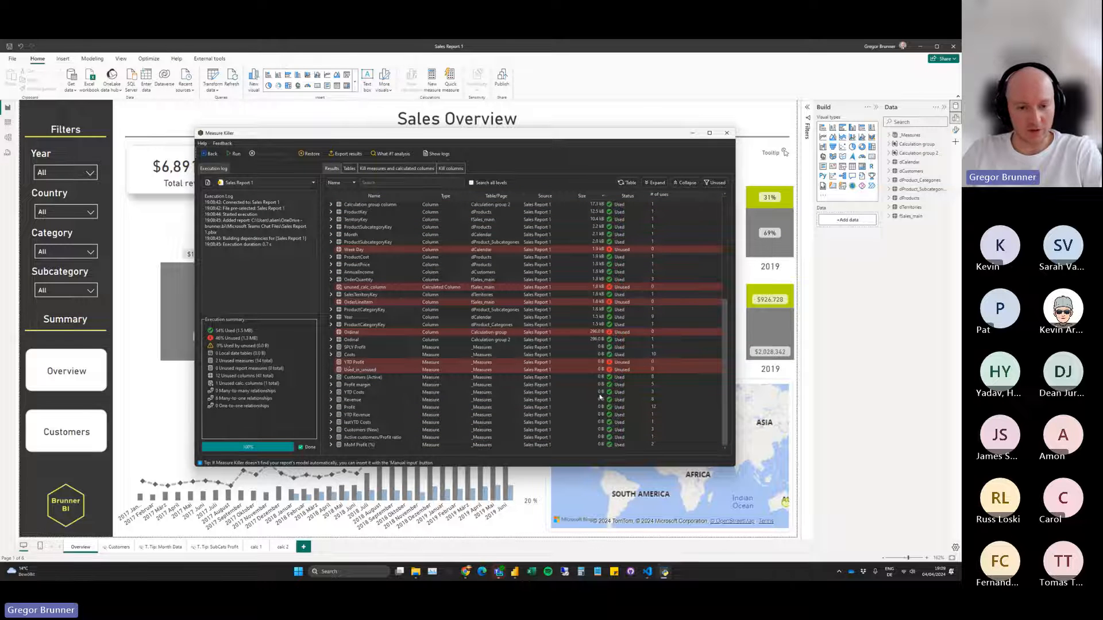
scroll(600, 396, up, 8)
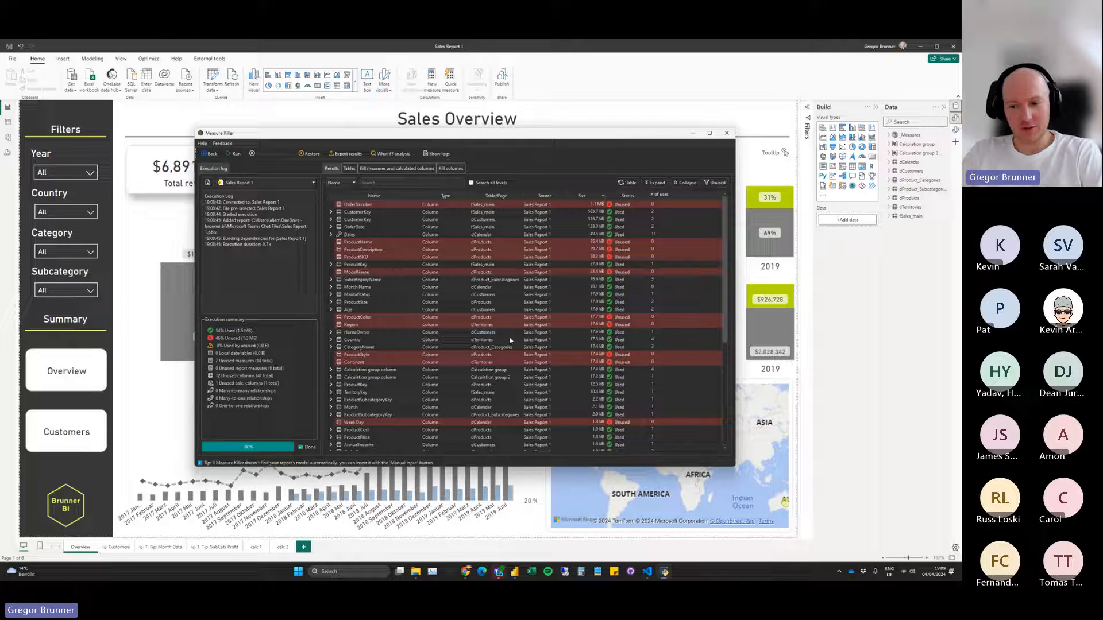
click(317, 286)
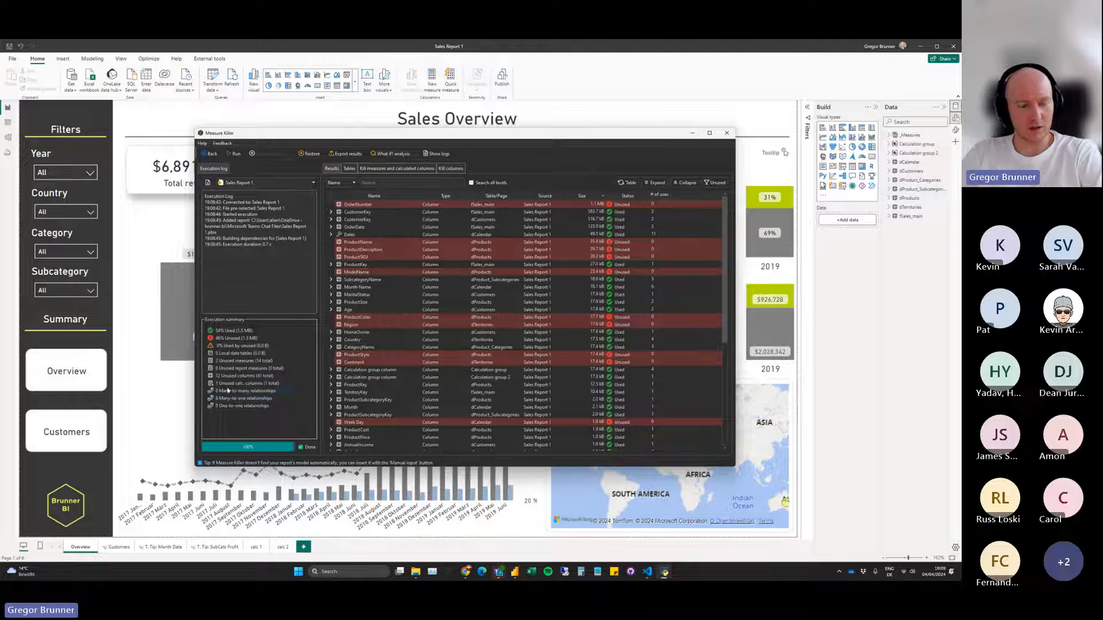
drag(452, 134, 437, 131)
drag(721, 464, 748, 485)
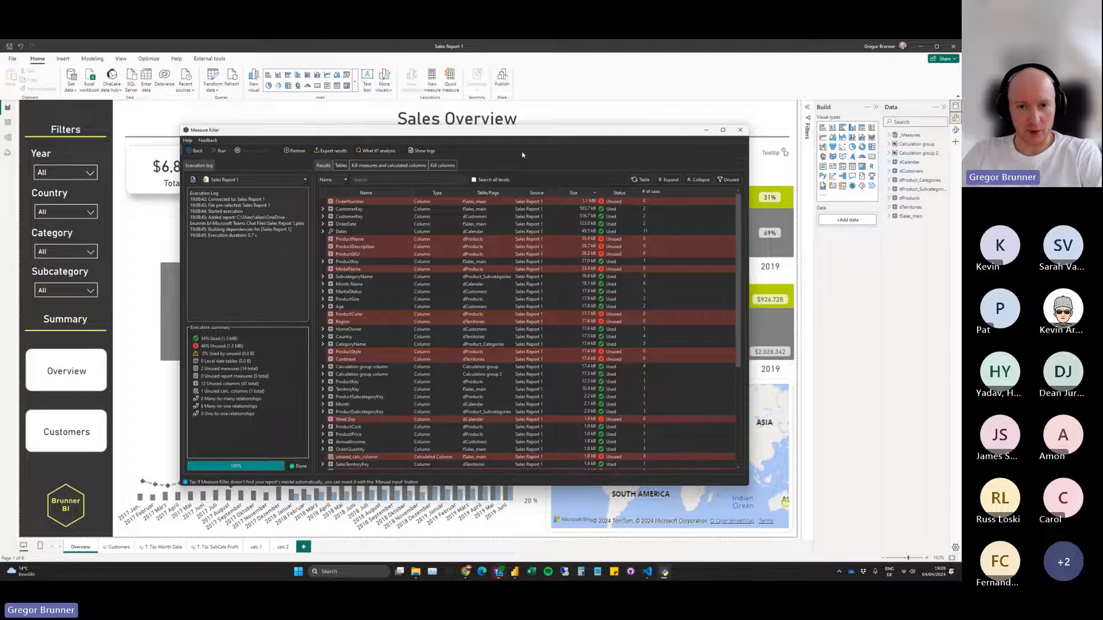
drag(491, 137, 470, 122)
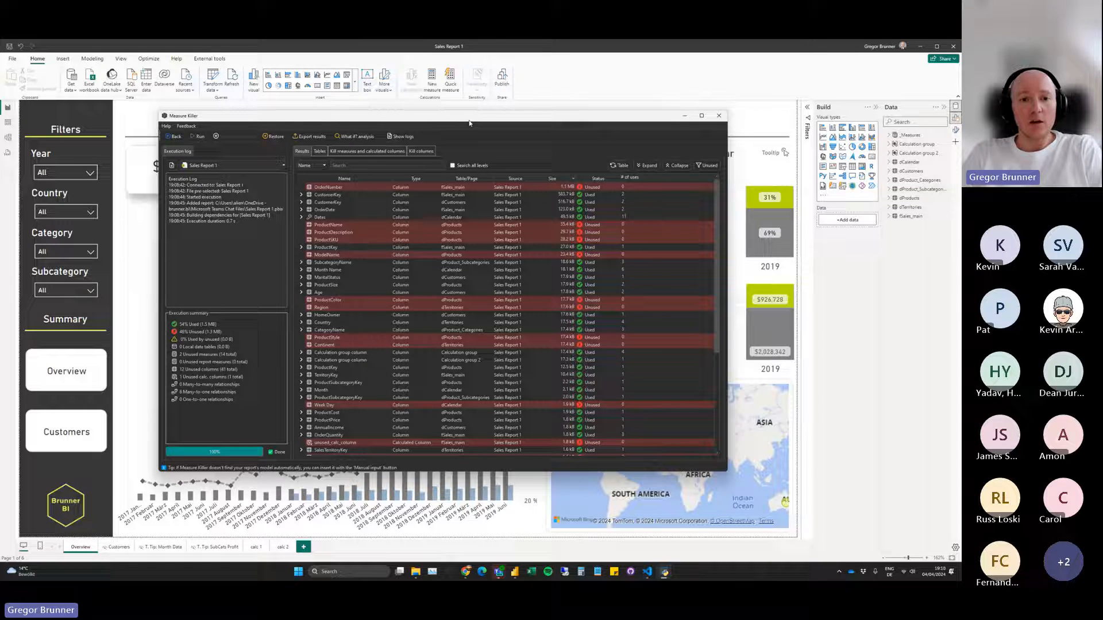
Search the results by name for "power" across all levels.
click(342, 165)
text(power)
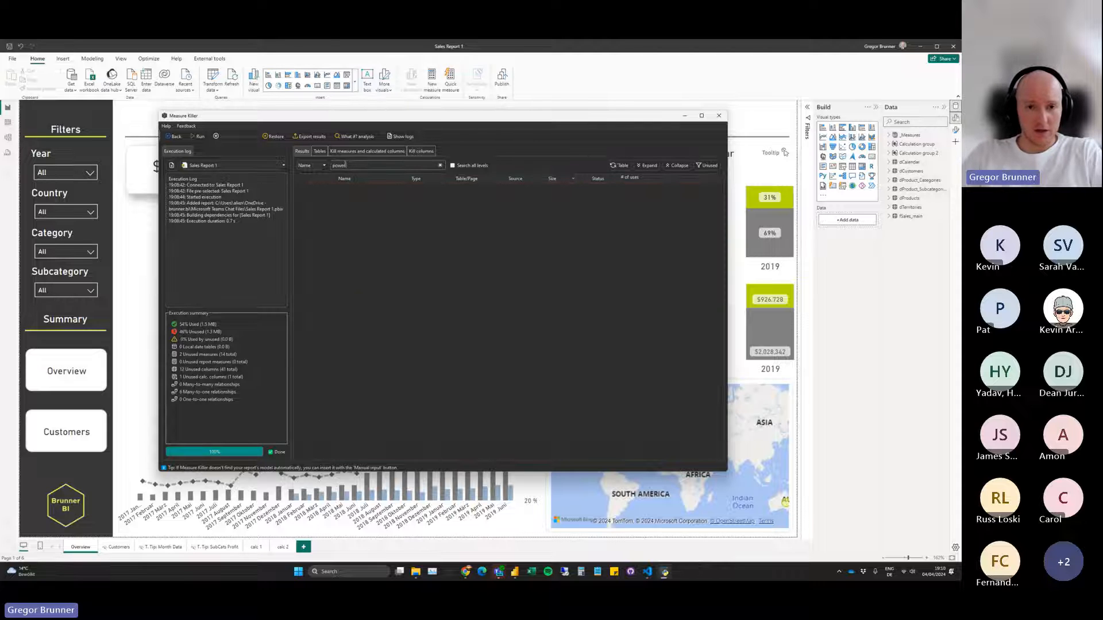
click(453, 166)
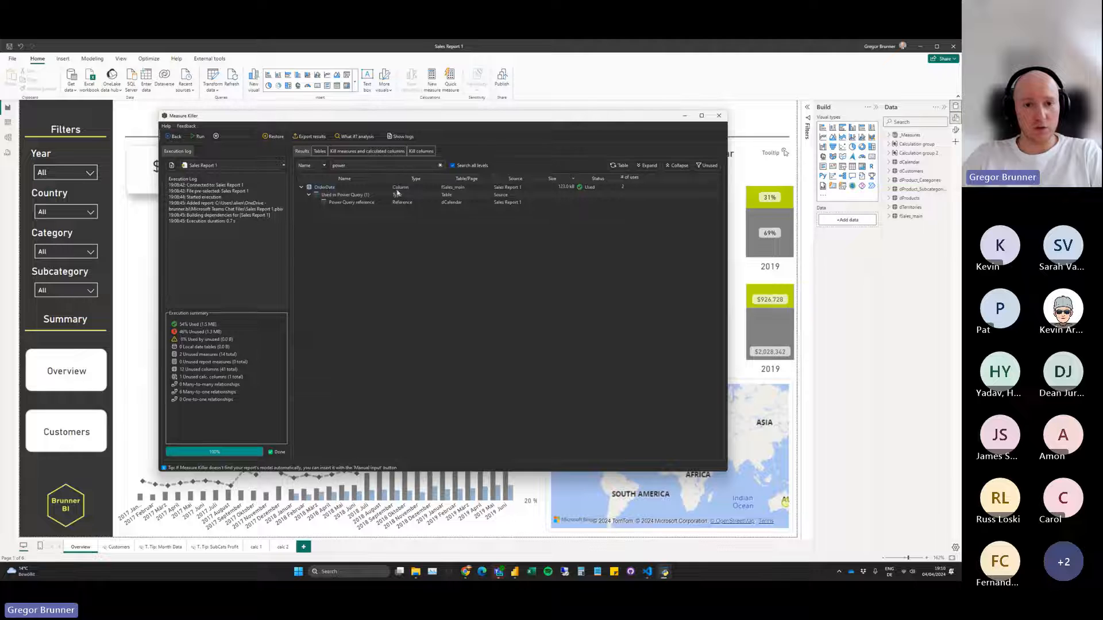
View the M expression of the Power Query reference under OrderDate and search it for "OrderDate".
right_click(344, 203)
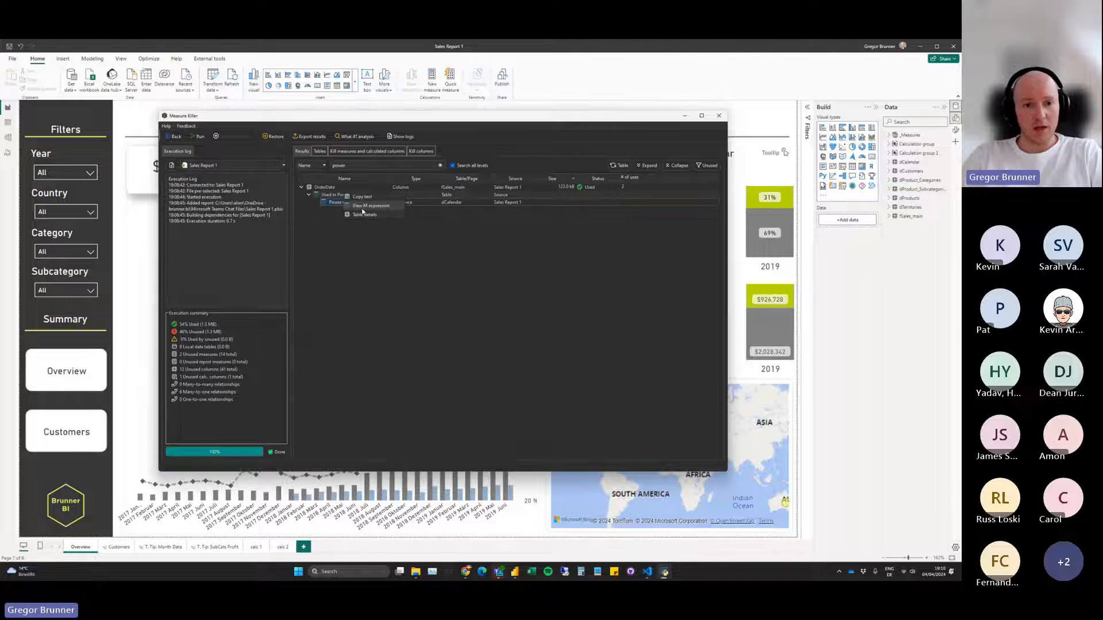
click(371, 205)
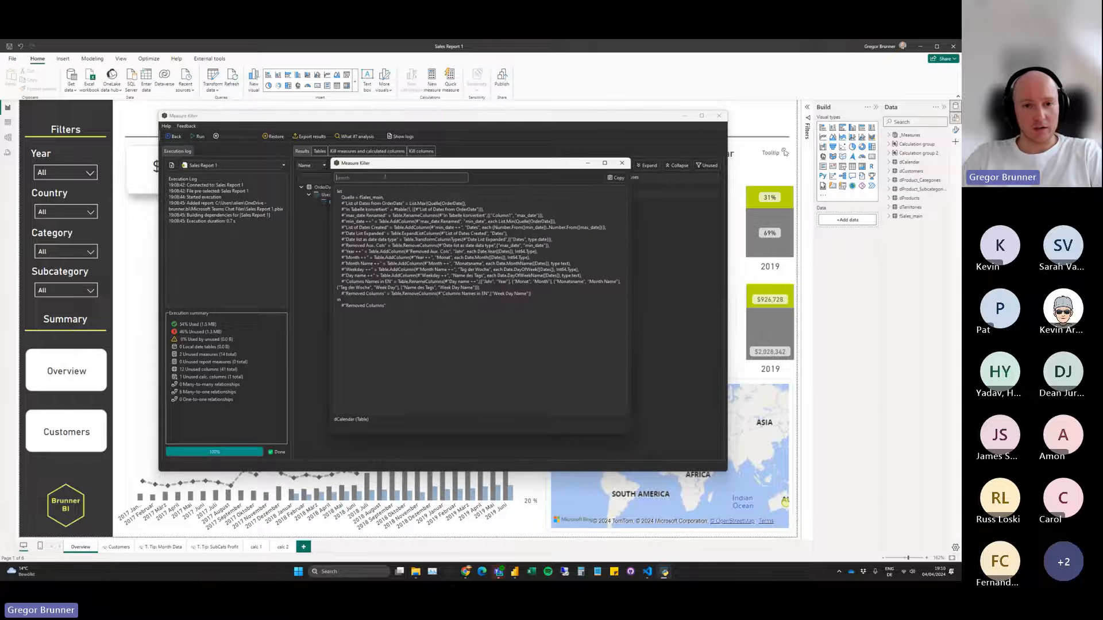
drag(382, 172, 416, 222)
click(414, 229)
text(OrderDate)
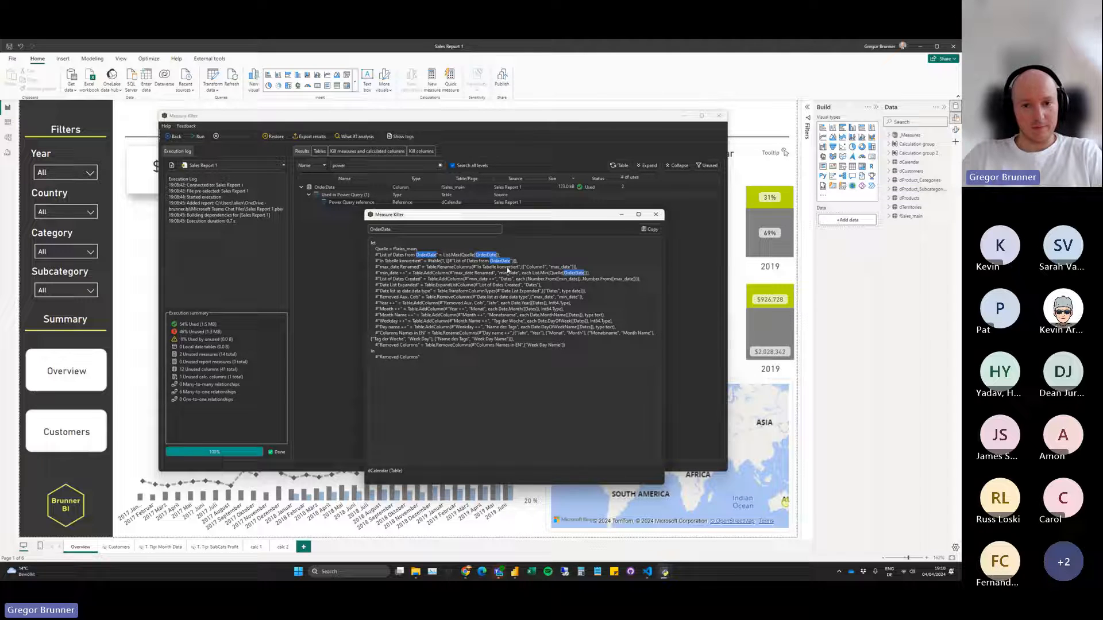
click(656, 216)
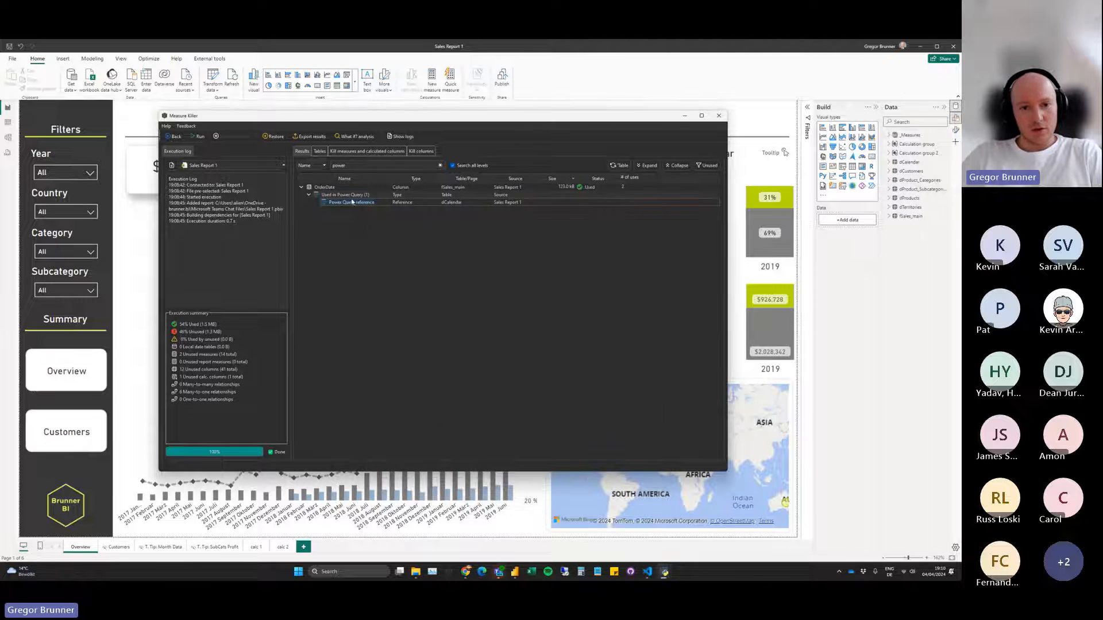
Clear the all-levels search and sort the full results by number of uses in descending order.
click(452, 165)
click(440, 165)
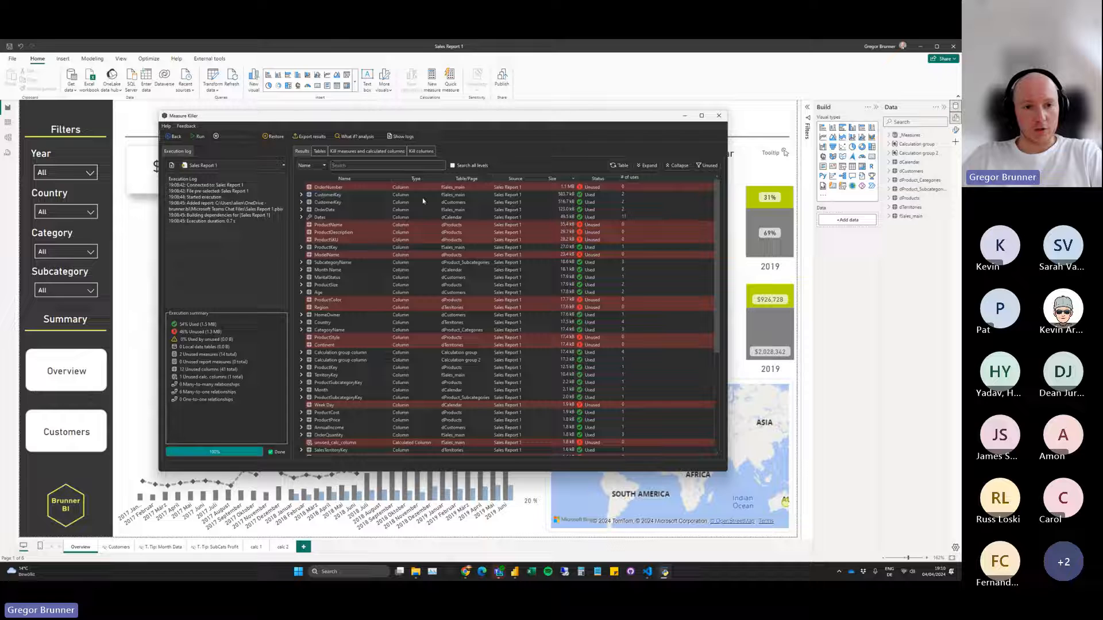
click(631, 178)
click(631, 178)
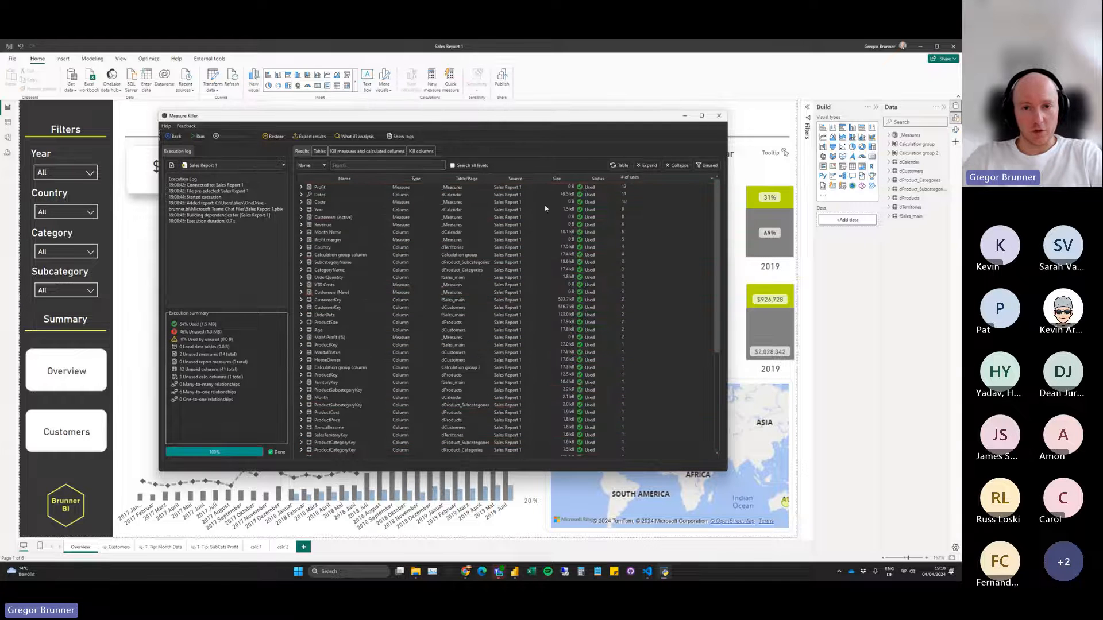
Expand the Profit measure to list the artifacts and visuals that use it.
click(301, 187)
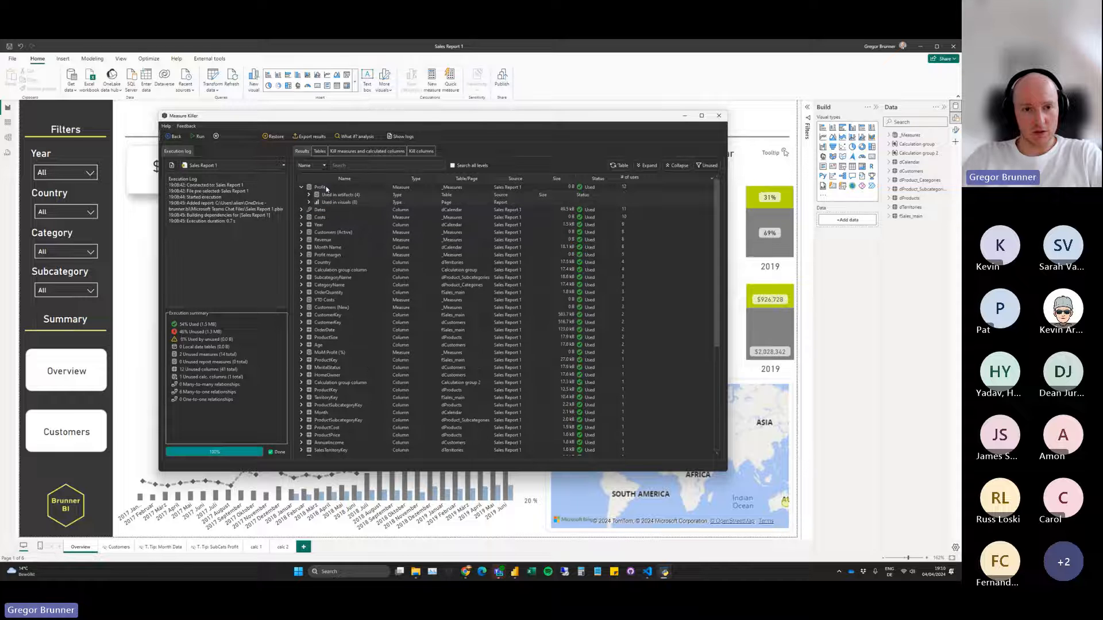
click(309, 195)
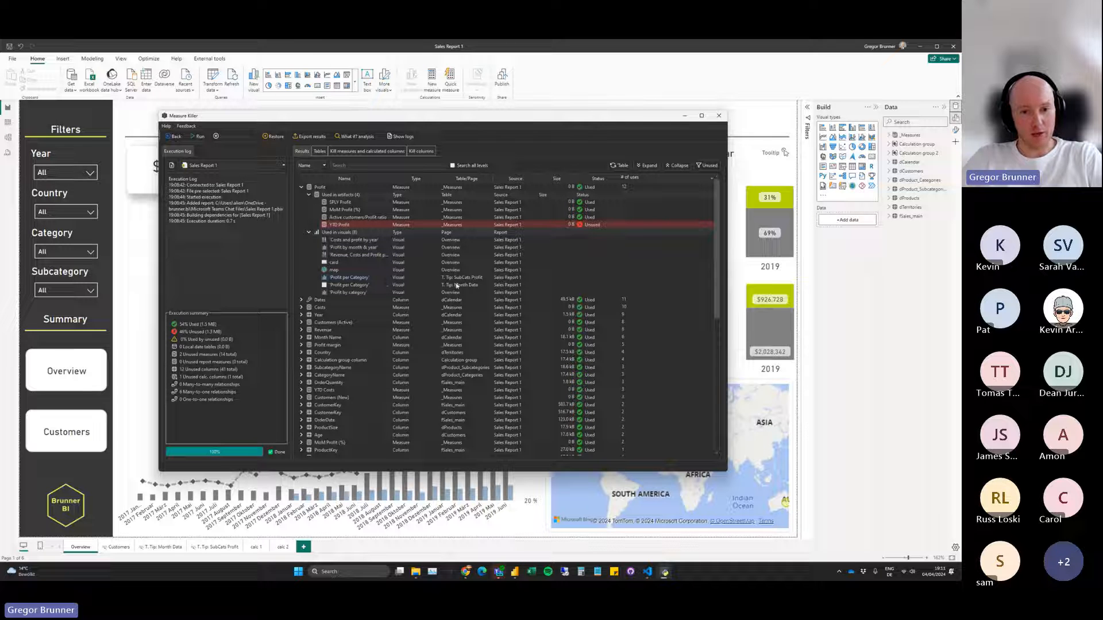
Examine the visual definition of "Profit by month & year" and collapse Profit's artifact and visual lists.
right_click(346, 247)
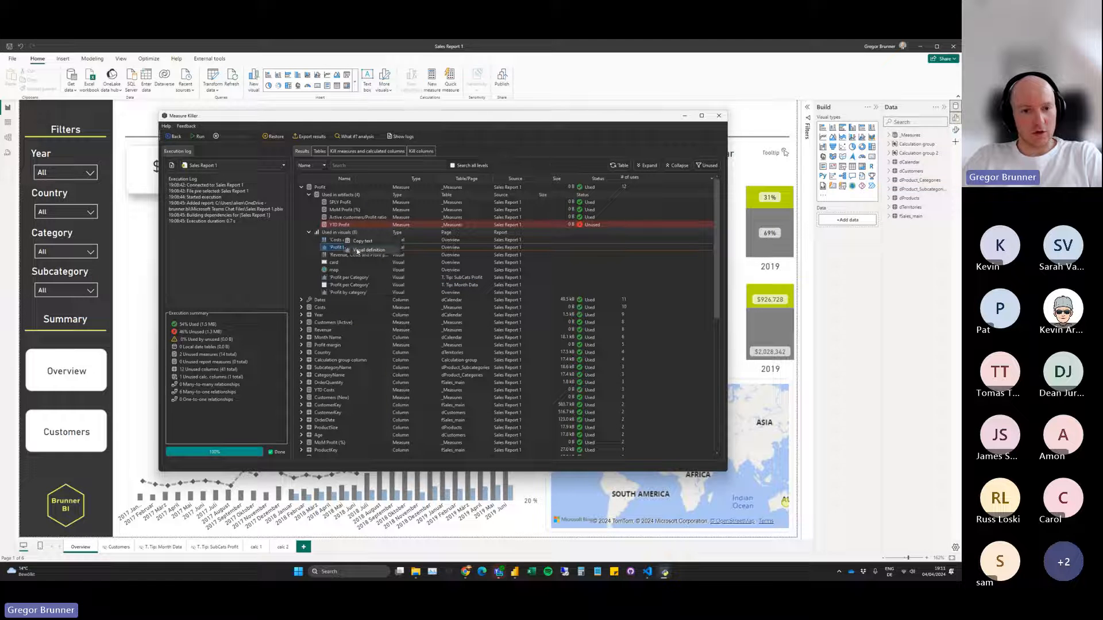
click(358, 251)
scroll(423, 294, down, 5)
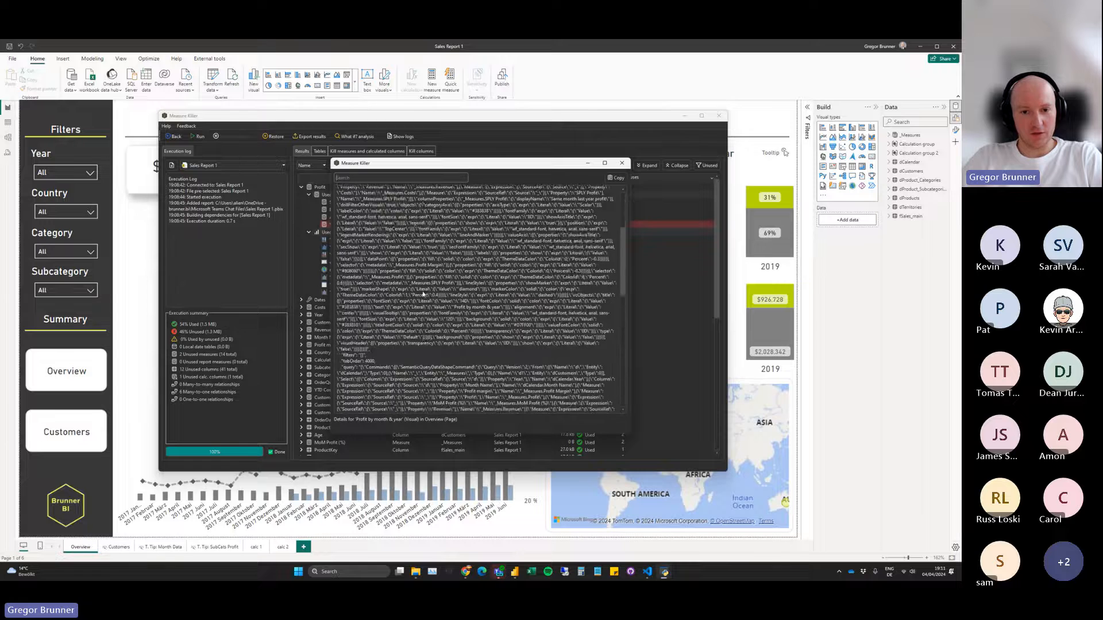
scroll(423, 295, down, 6)
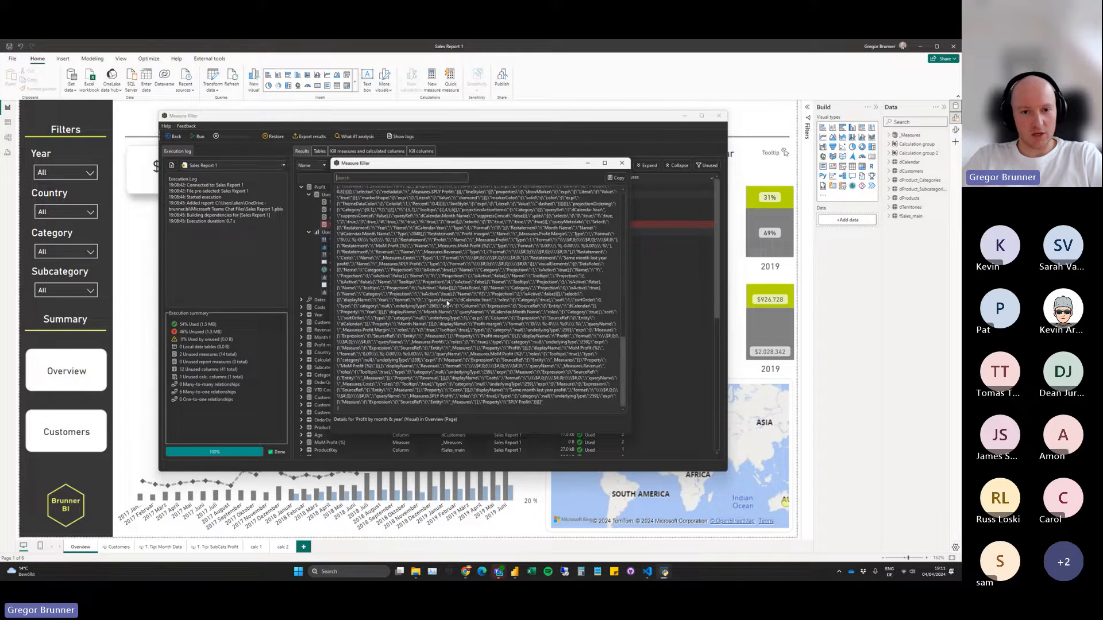
scroll(447, 303, up, 12)
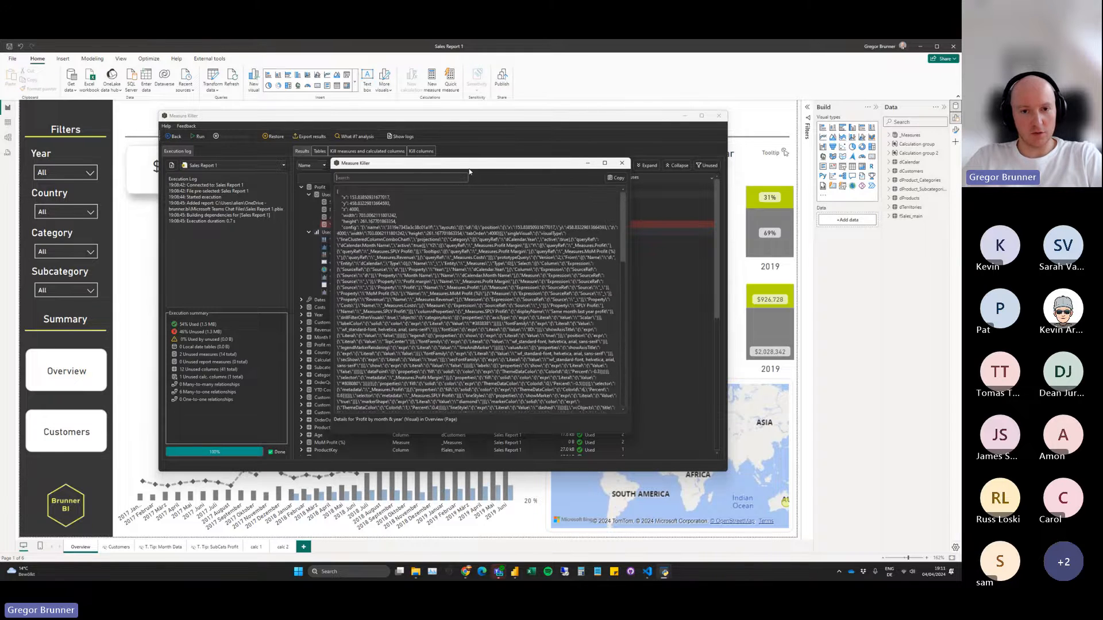
drag(469, 171, 461, 232)
click(613, 225)
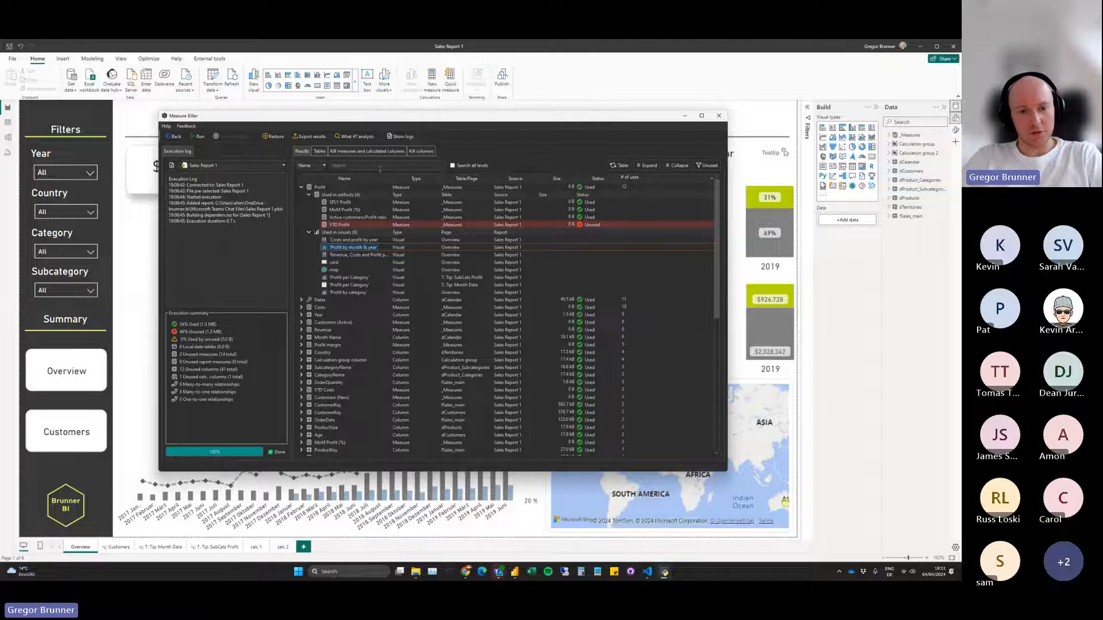
click(308, 195)
click(309, 202)
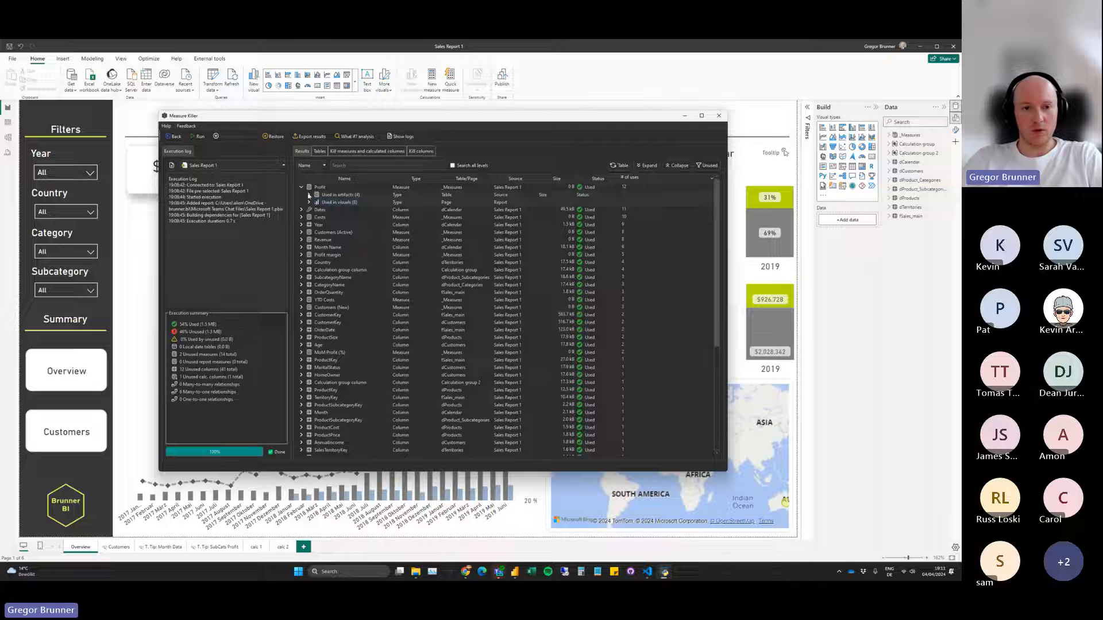
Export the analysis results as an Excel file to the Downloads folder, keeping the suggested name, and close the export dialog.
click(309, 136)
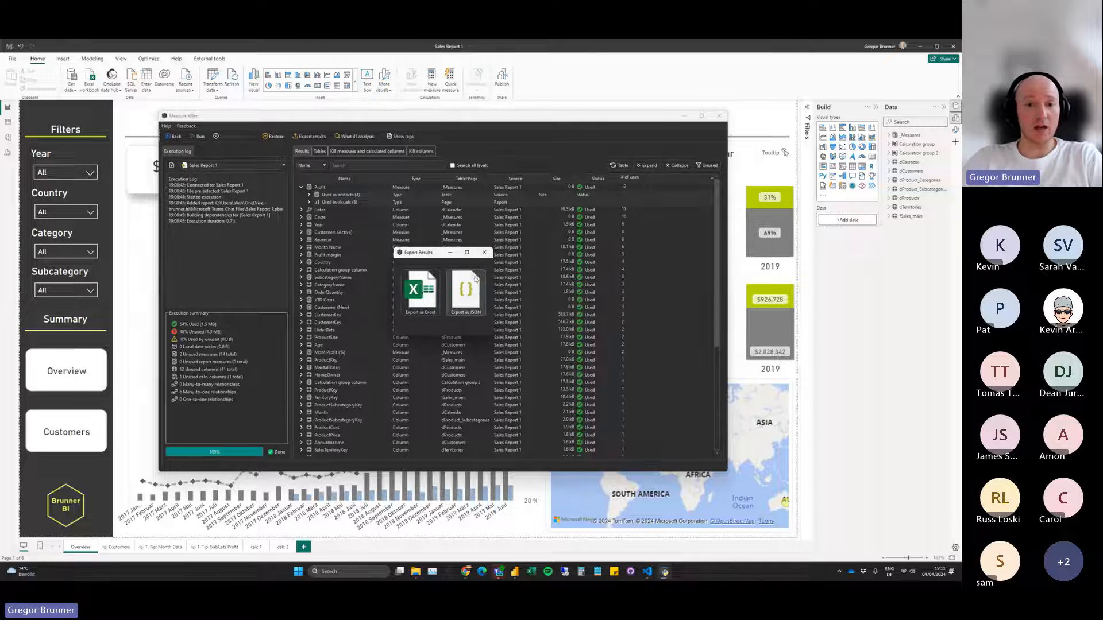
click(437, 291)
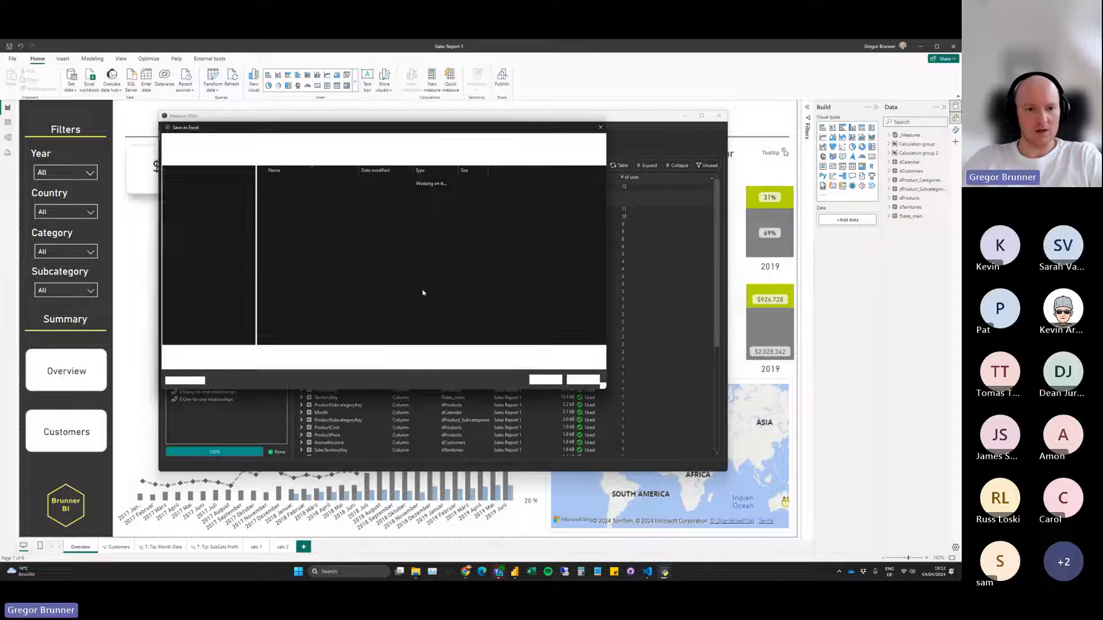
click(209, 234)
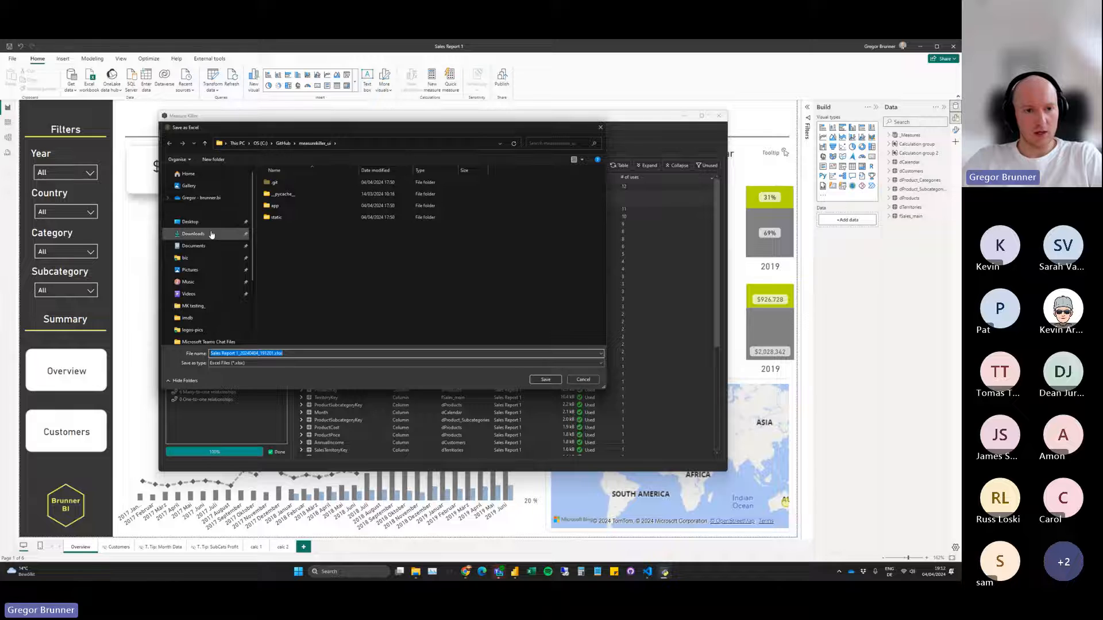
click(546, 380)
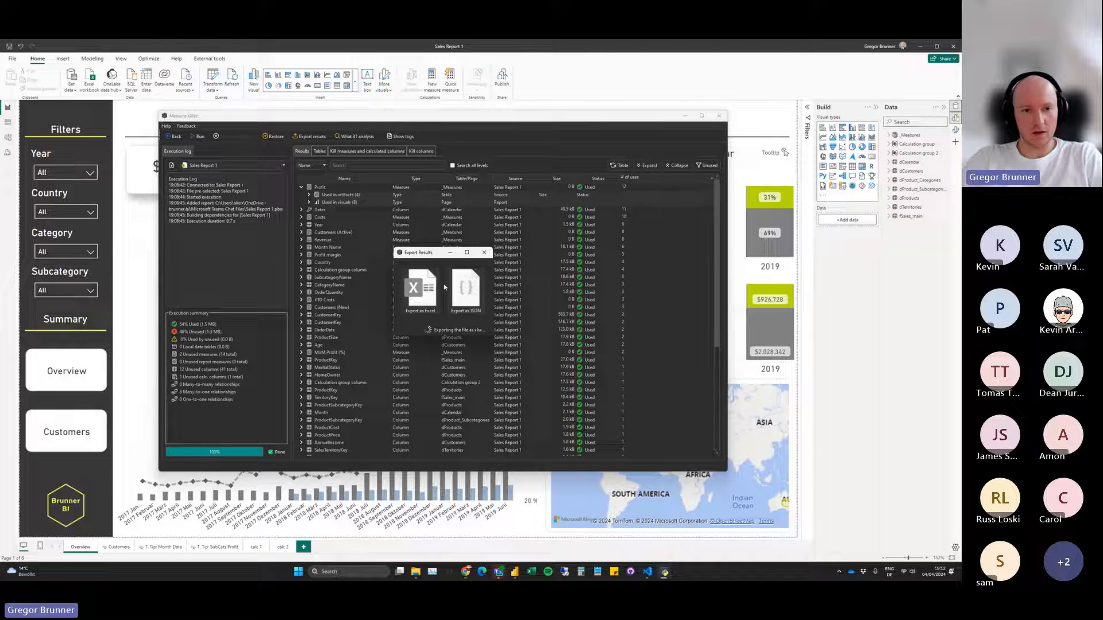
click(523, 304)
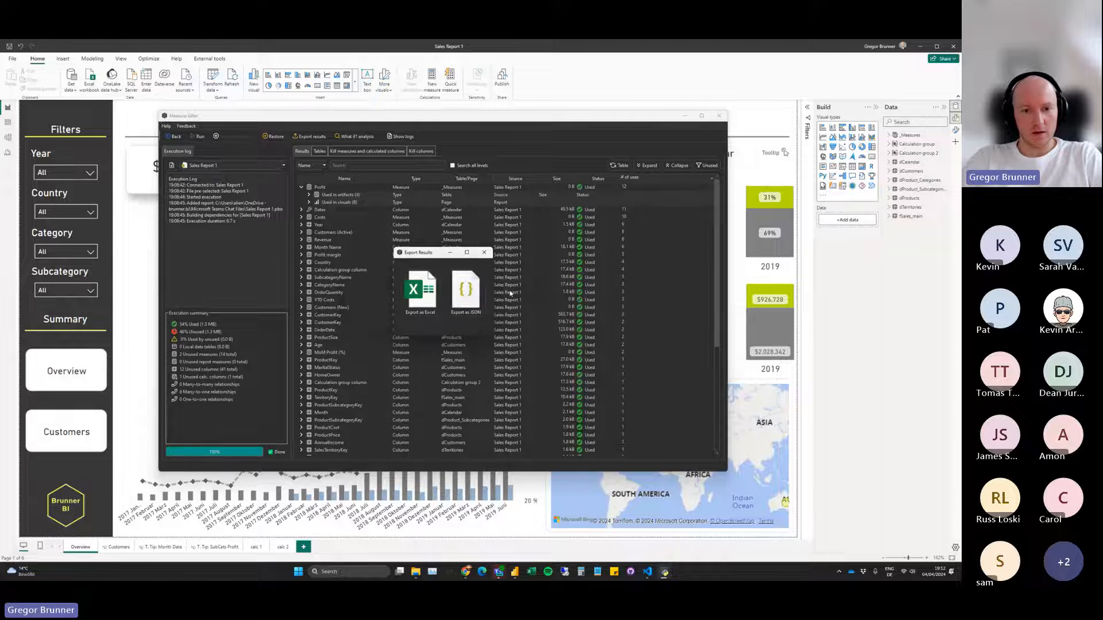
click(484, 253)
Open the exported Sales Report 1 workbook from Downloads in Excel, maximize it and auto-fit the width of all columns.
click(415, 572)
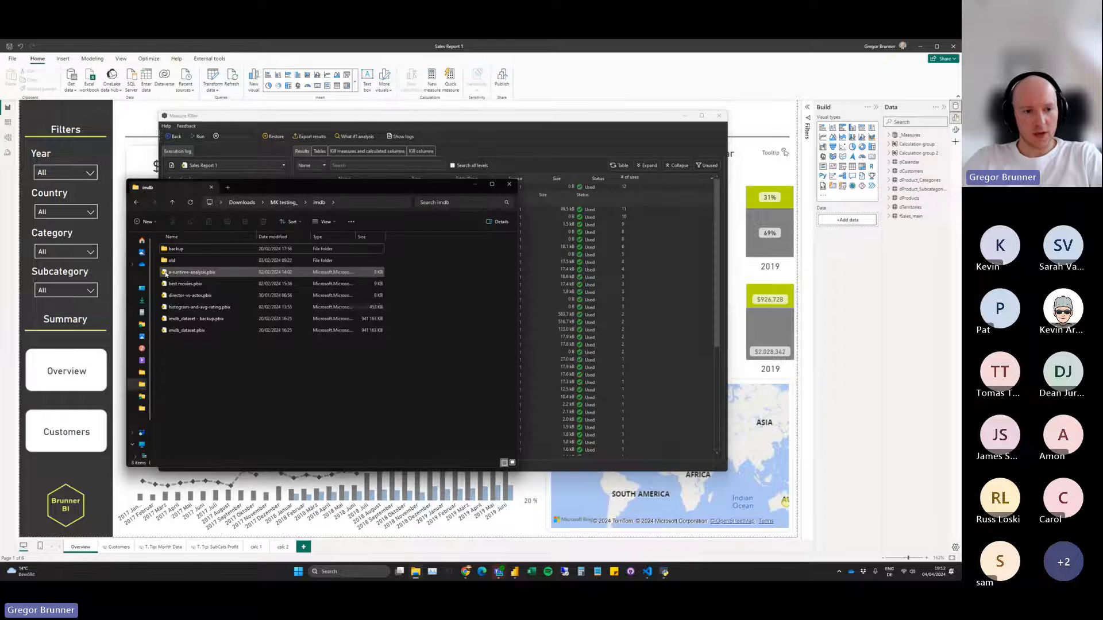
click(142, 300)
scroll(283, 271, up, 15)
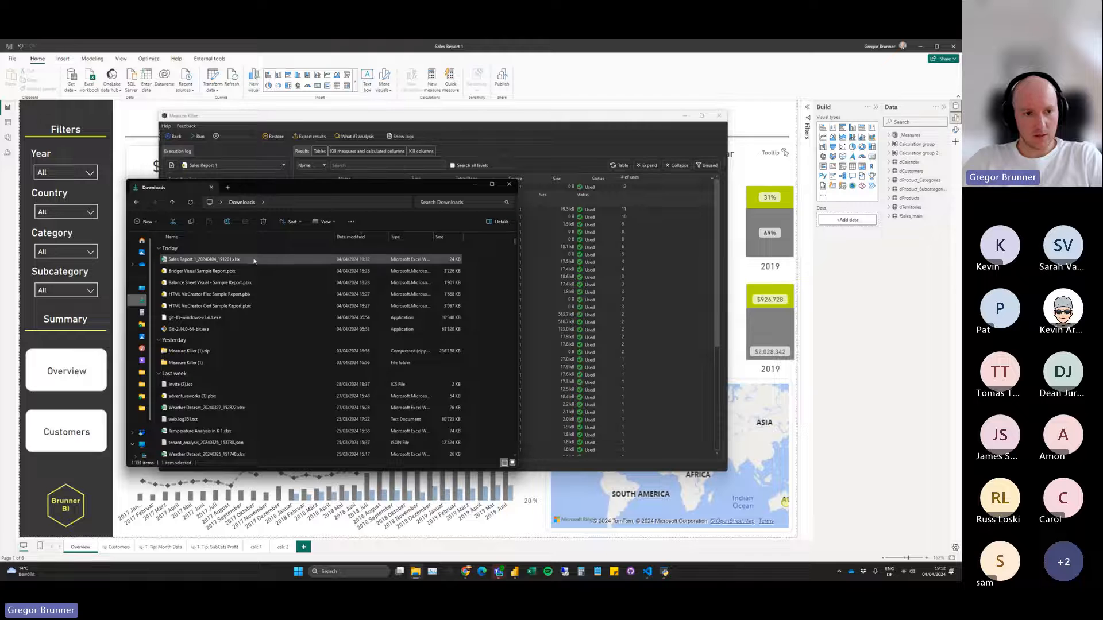
click(476, 185)
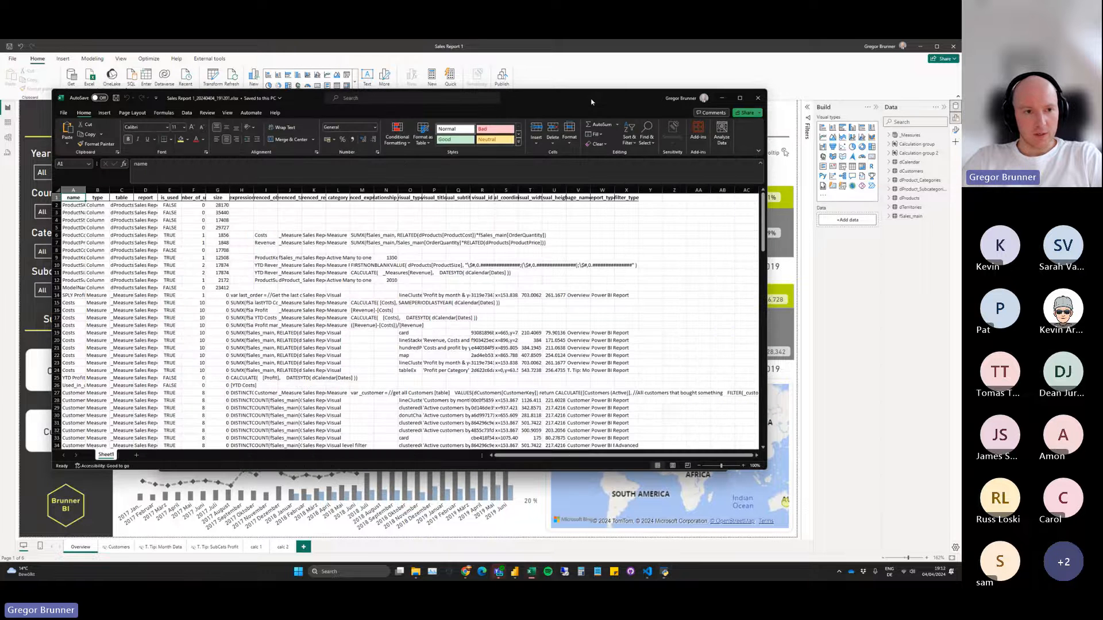
double_click(592, 102)
click(6, 141)
double_click(33, 140)
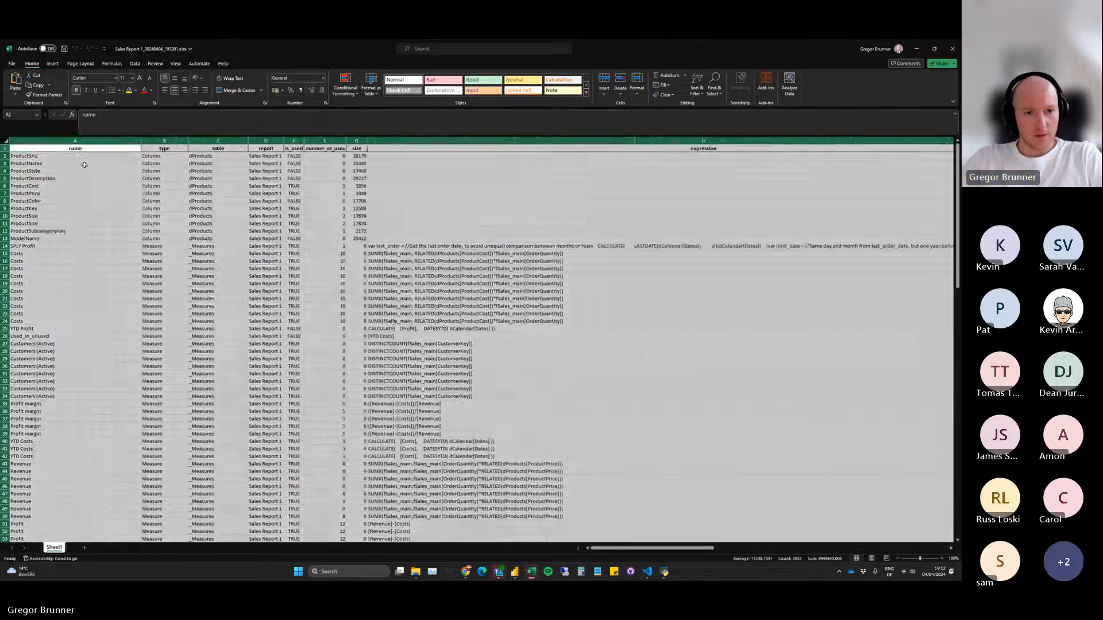
Examine the name, type, usage and expression columns of the exported measures and columns.
drag(48, 158, 78, 246)
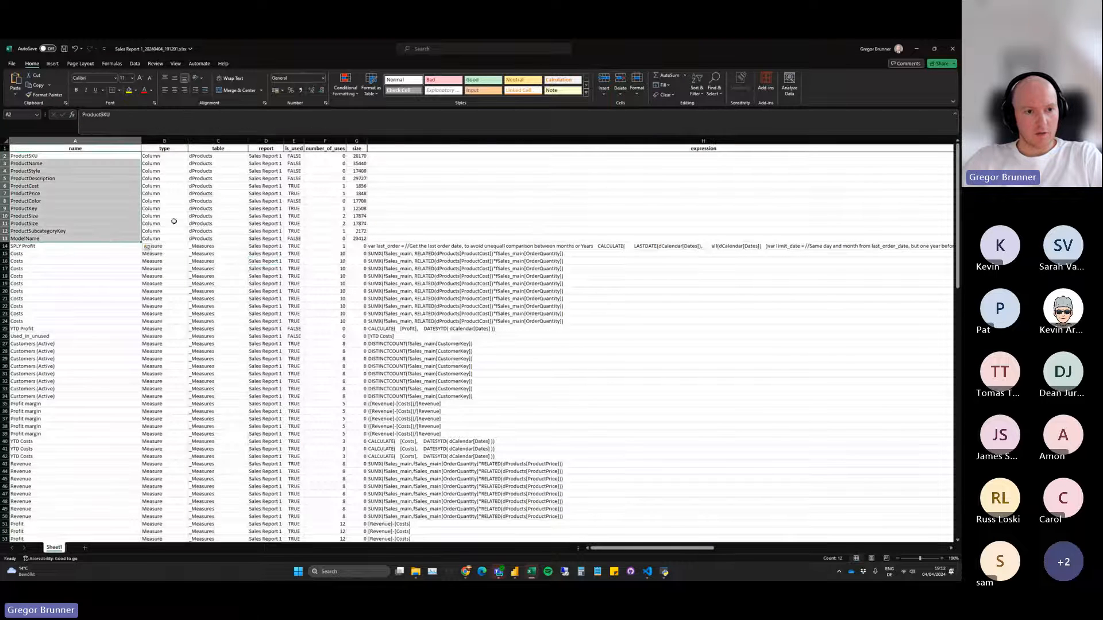
drag(167, 171, 238, 392)
click(455, 283)
drag(455, 247, 123, 382)
click(411, 334)
scroll(411, 332, down, 1)
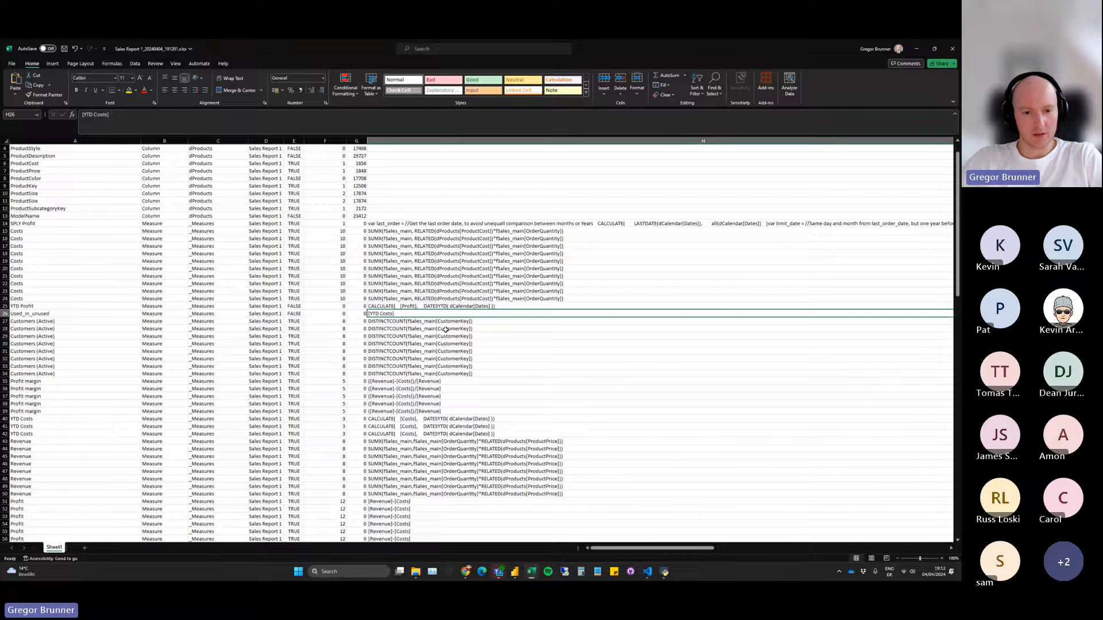
scroll(445, 330, up, 1)
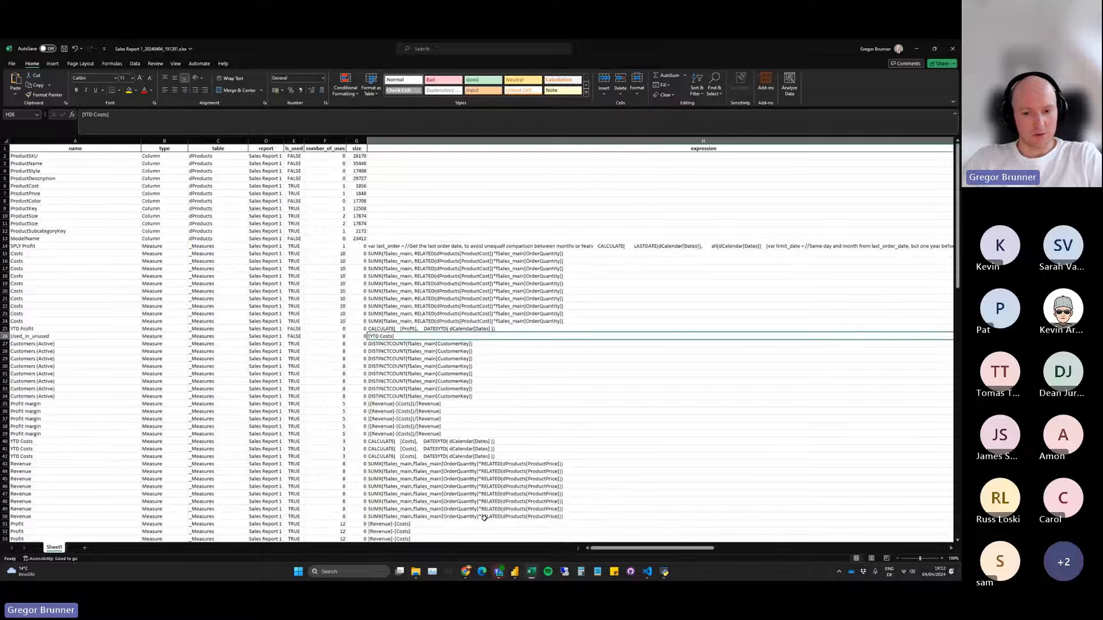
Examine the referenced-object, category and visual detail columns up to visual height, and close the workbook without saving.
drag(614, 551, 718, 551)
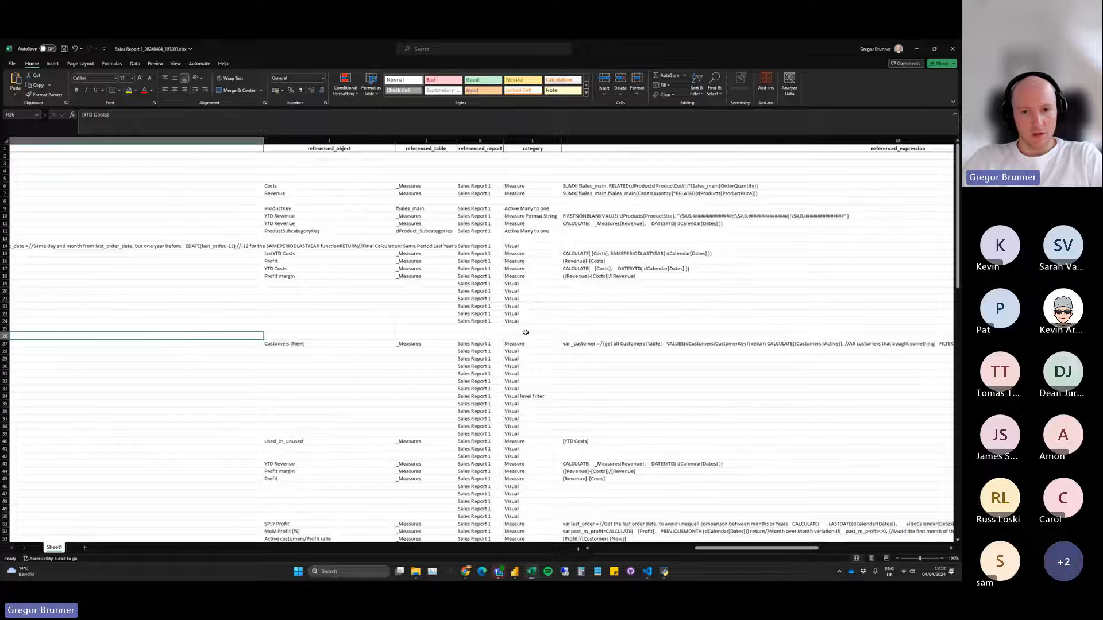
drag(698, 550, 774, 552)
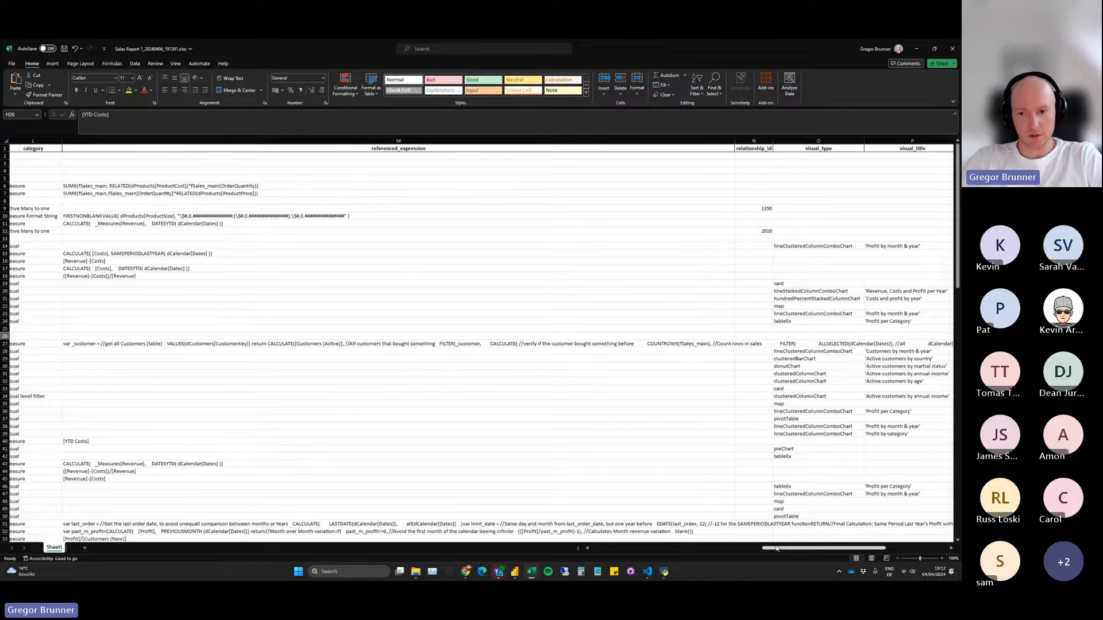
drag(780, 551, 839, 554)
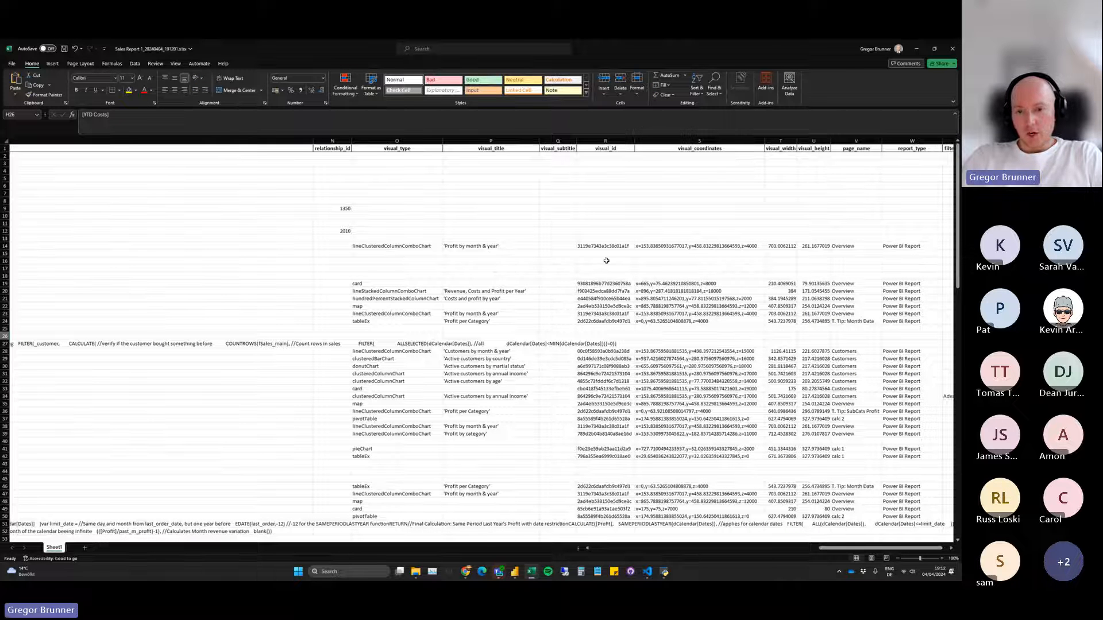
drag(601, 276, 605, 366)
drag(514, 194, 531, 344)
drag(558, 306, 577, 407)
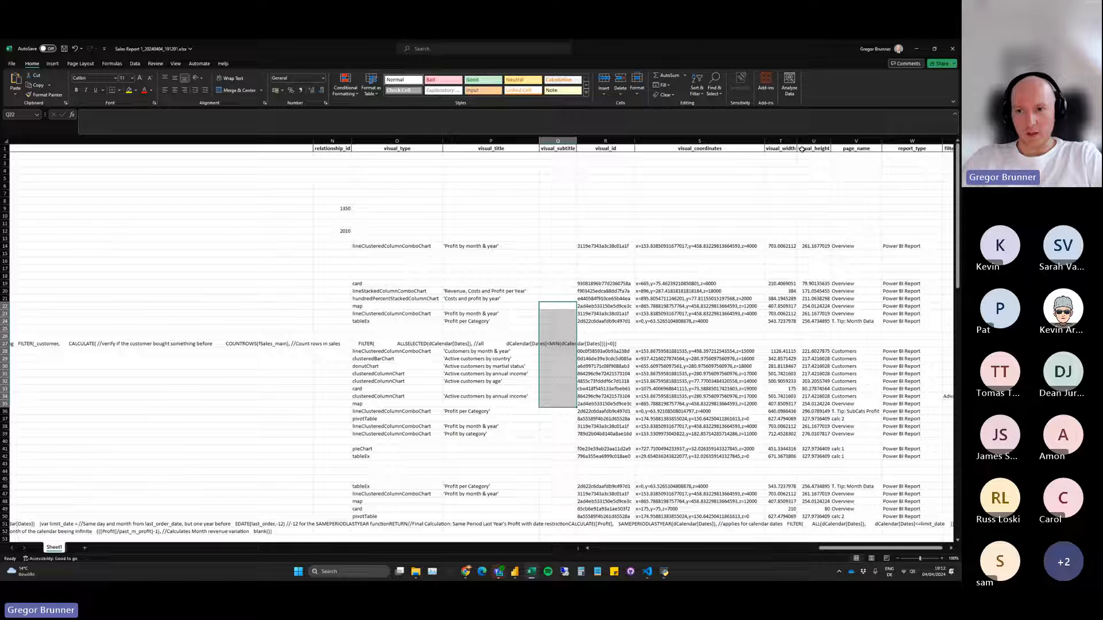
click(804, 322)
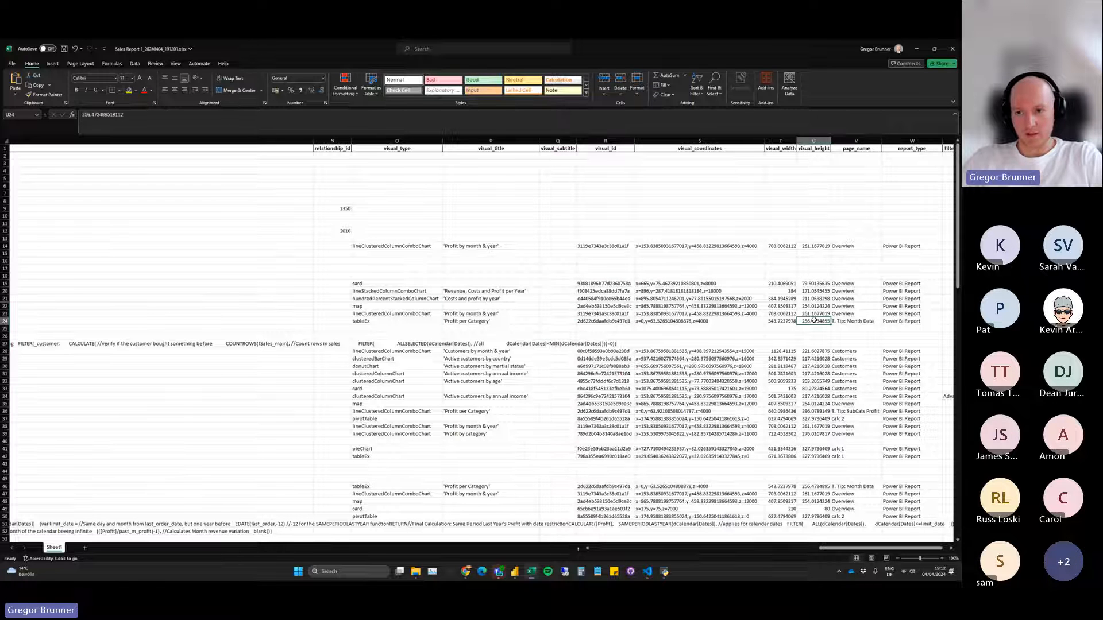
click(949, 50)
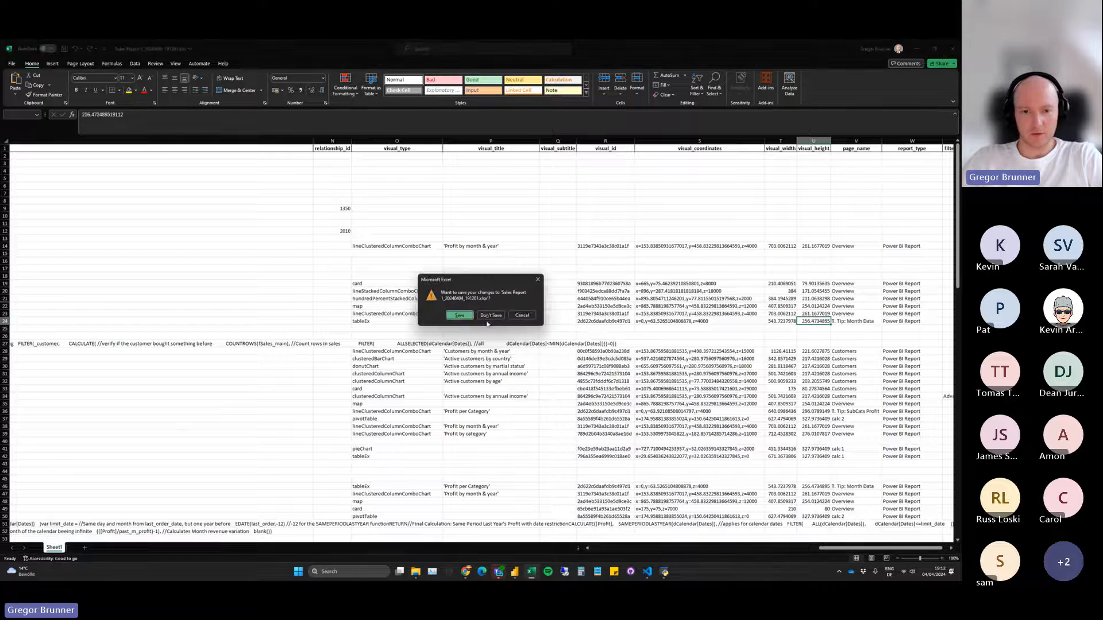
click(490, 315)
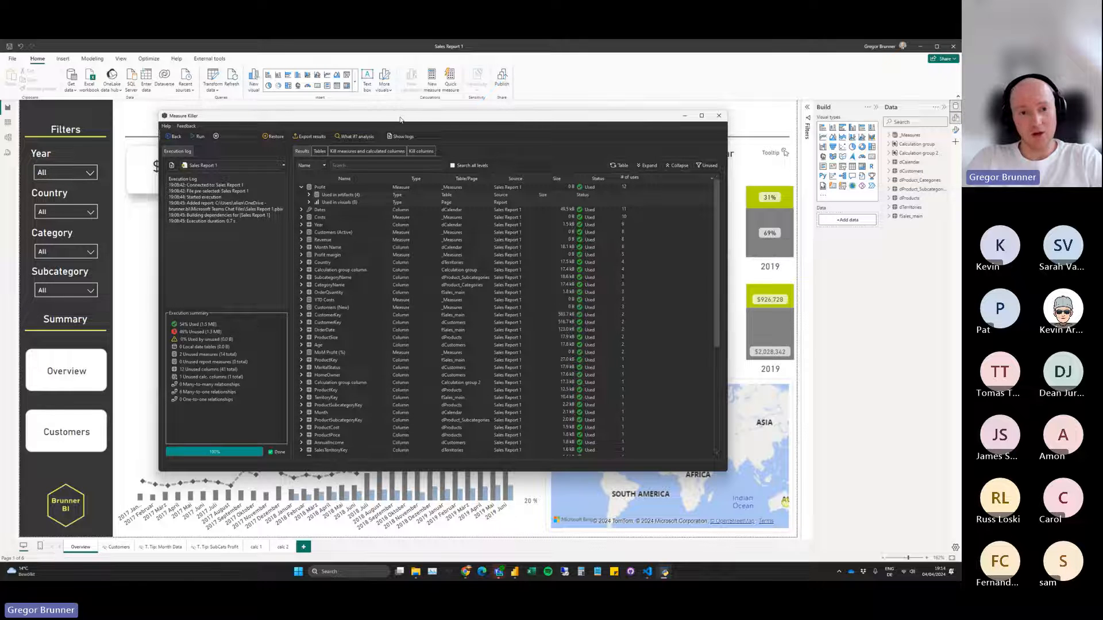
Review the visuals and artifacts that use the Profit measure in Measure Killer and collapse the measure again.
click(308, 203)
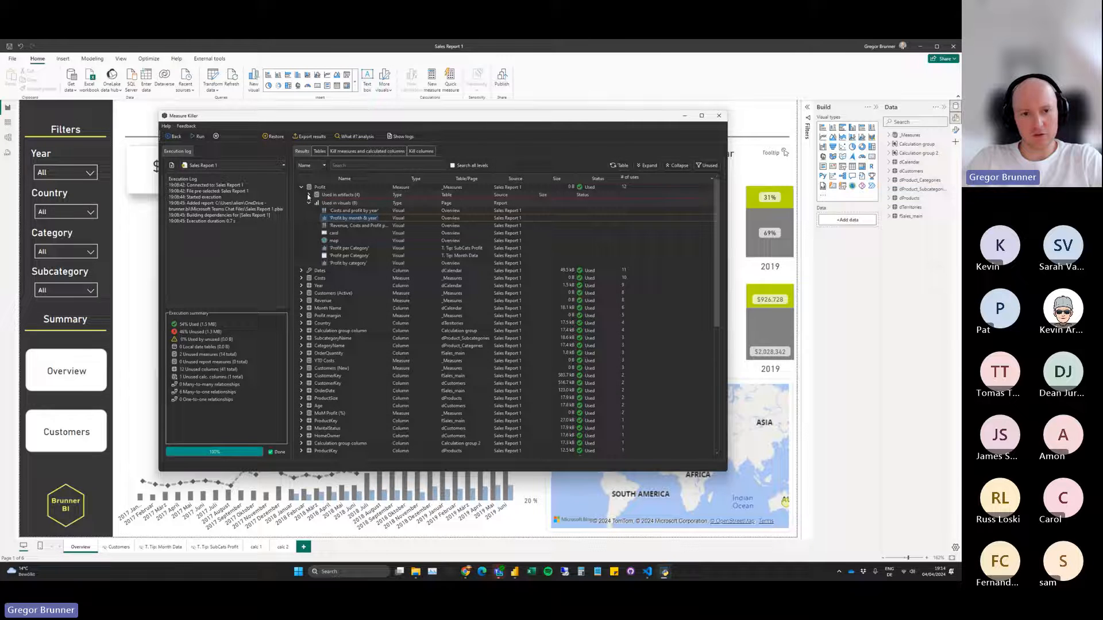
click(309, 195)
click(361, 209)
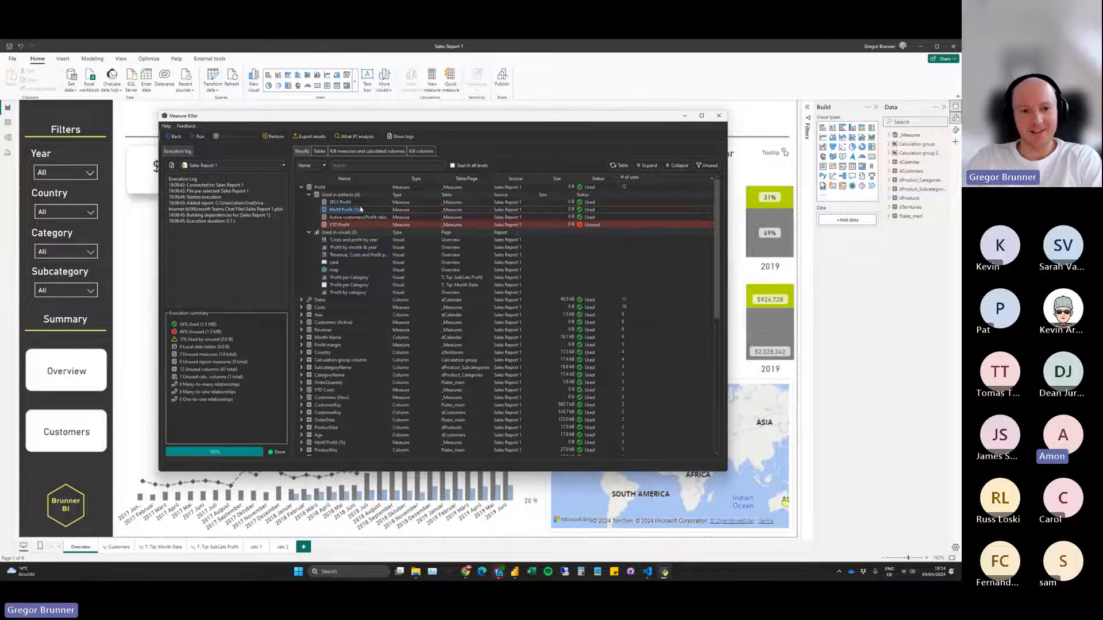
click(309, 196)
click(310, 203)
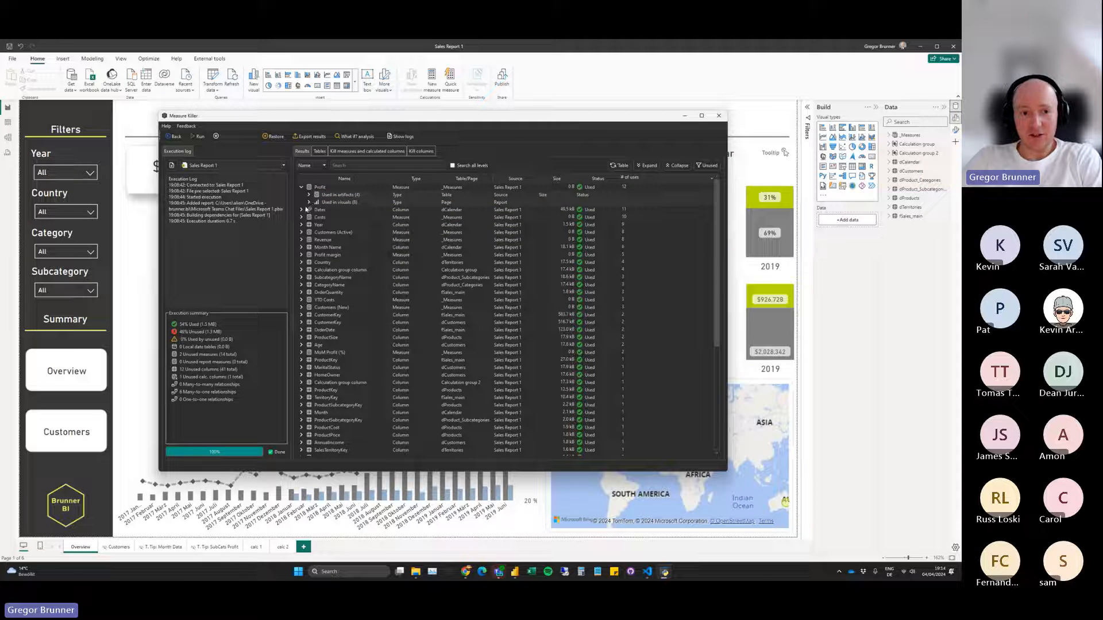
click(301, 188)
Expand the Dates column to show its usage categories, and enlarge and reposition the Measure Killer window.
click(301, 195)
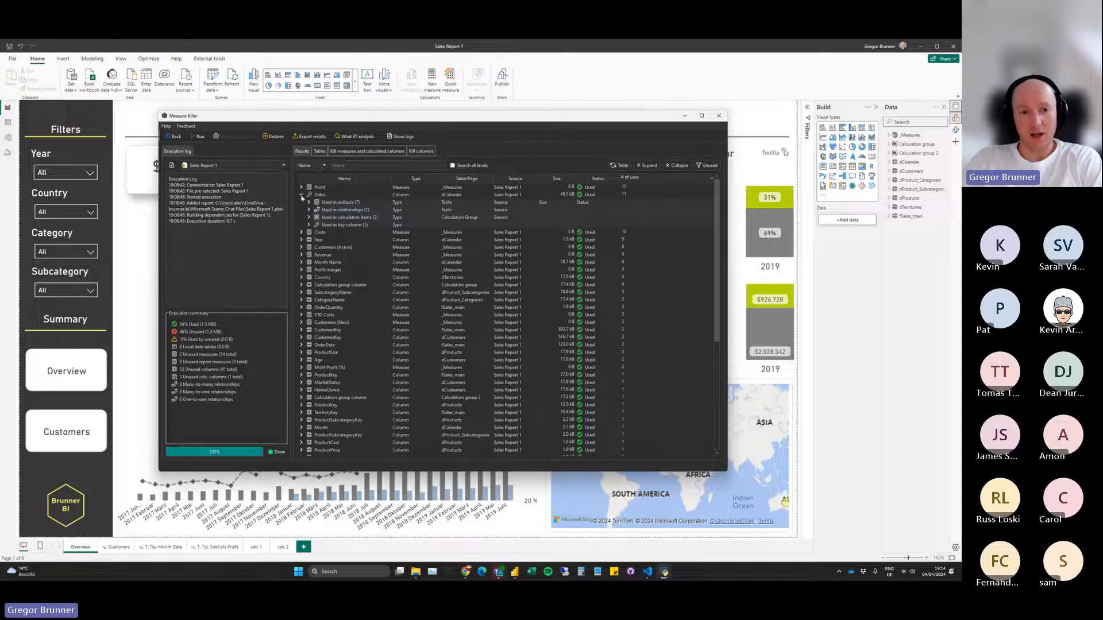
drag(356, 116, 345, 118)
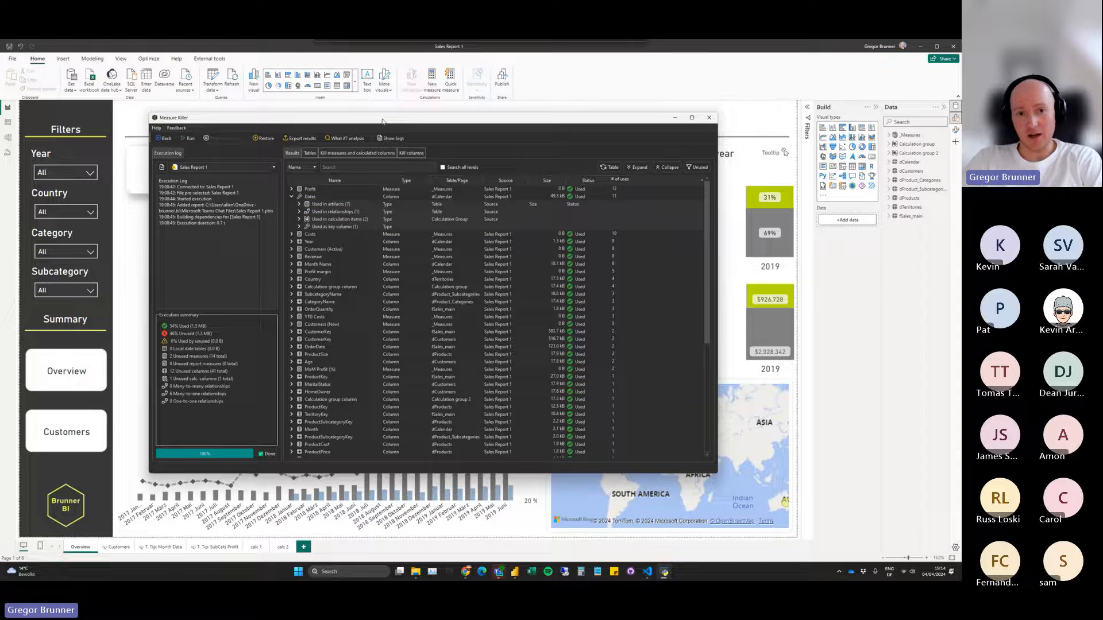
drag(717, 472, 784, 522)
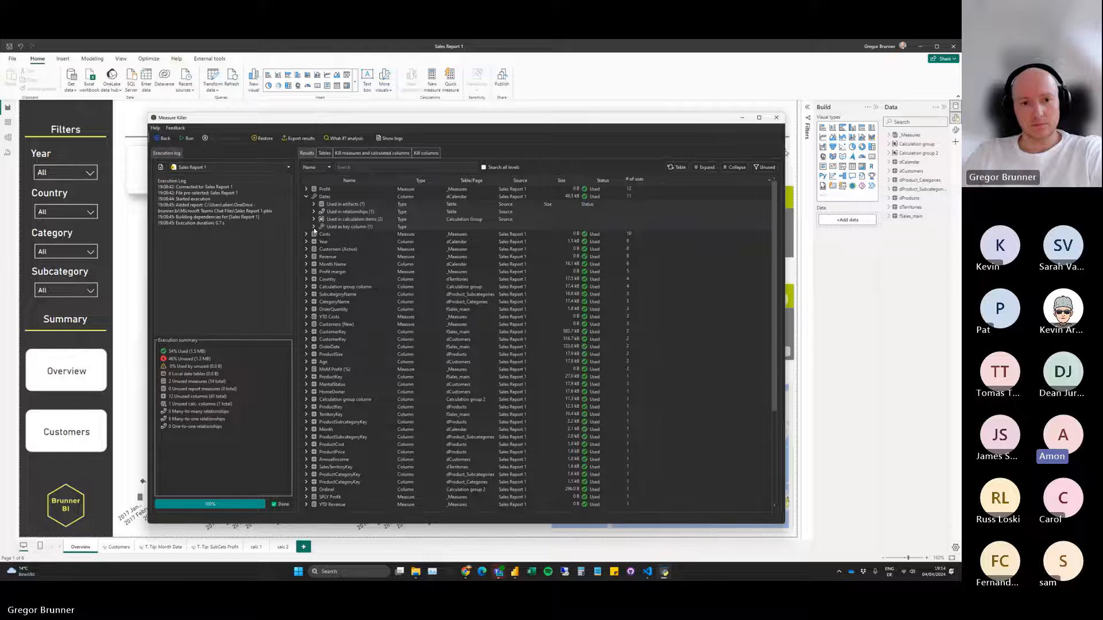
drag(487, 120, 480, 121)
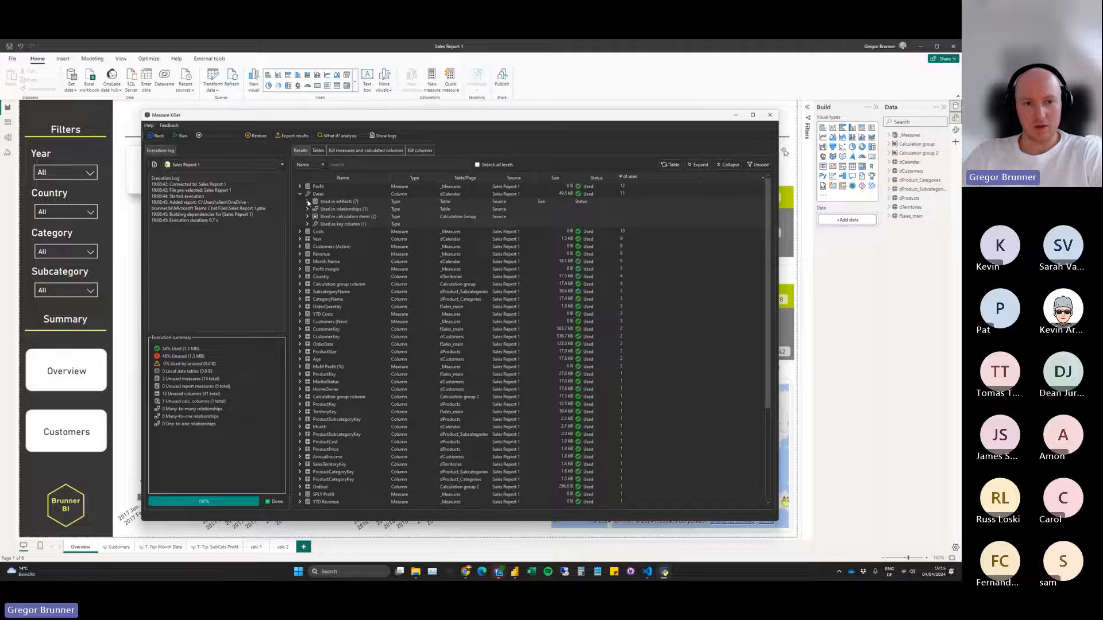
drag(338, 119, 353, 112)
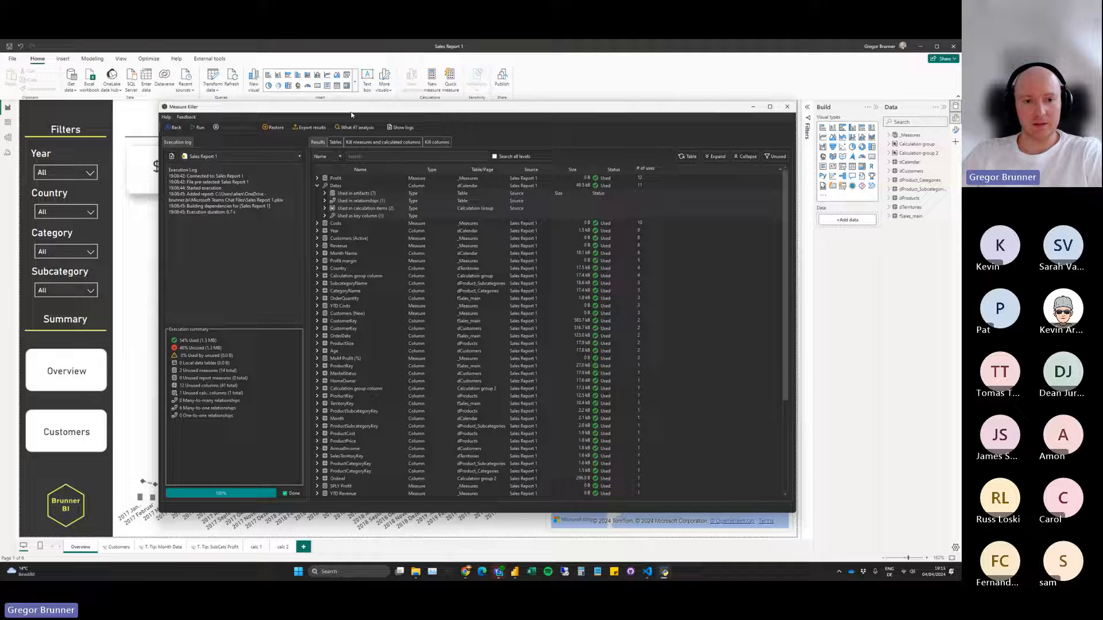
List the artifacts, relationships, calculation items and key-column use under the Dates column.
click(325, 194)
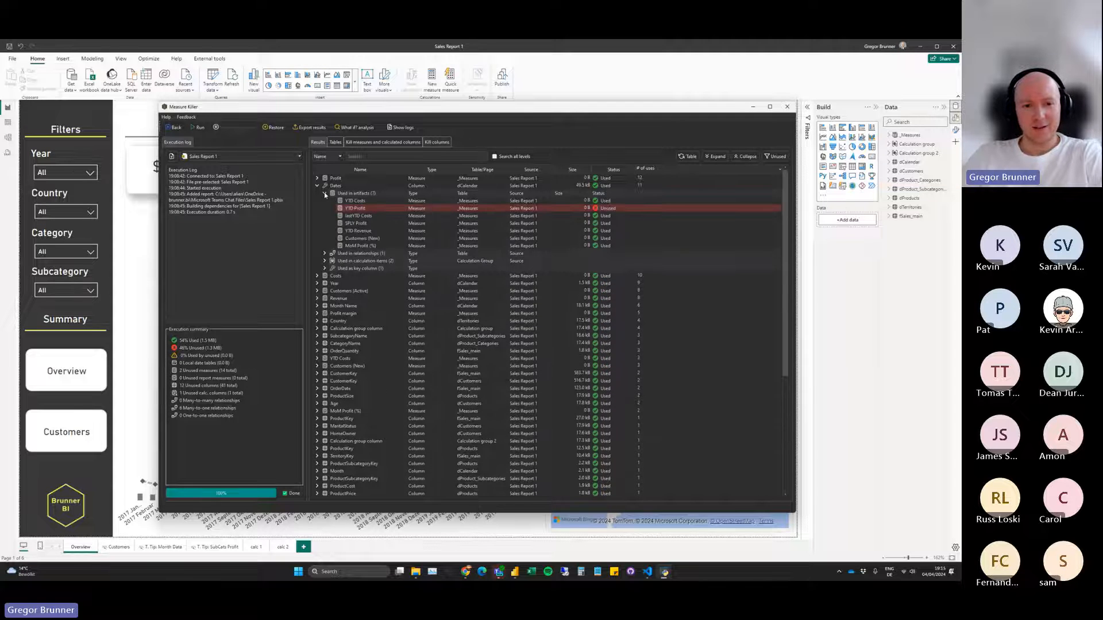
click(324, 254)
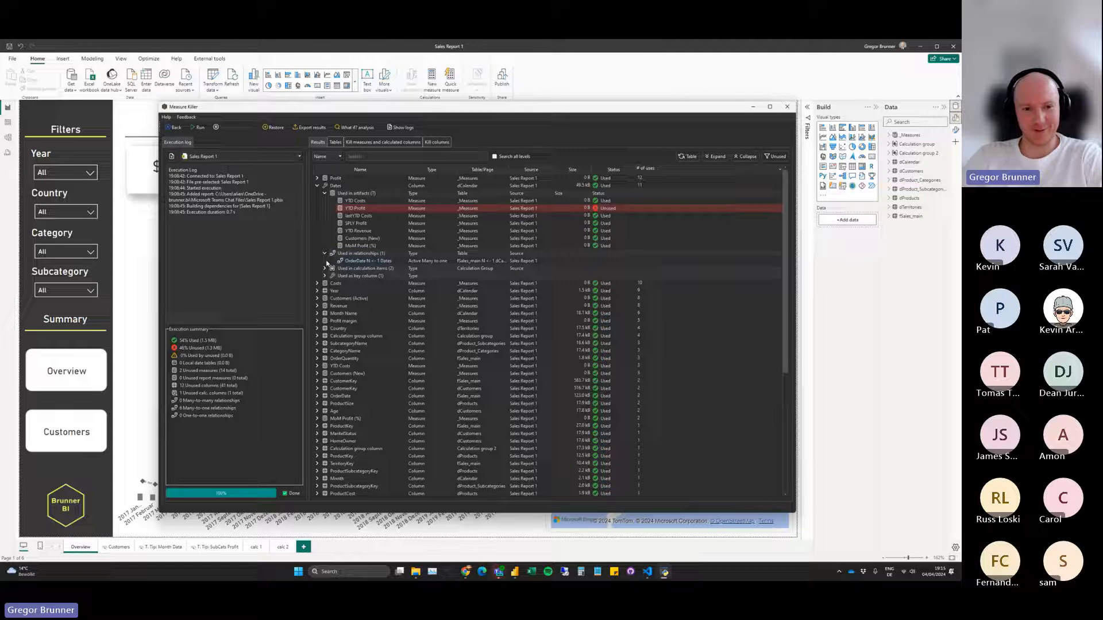
click(325, 269)
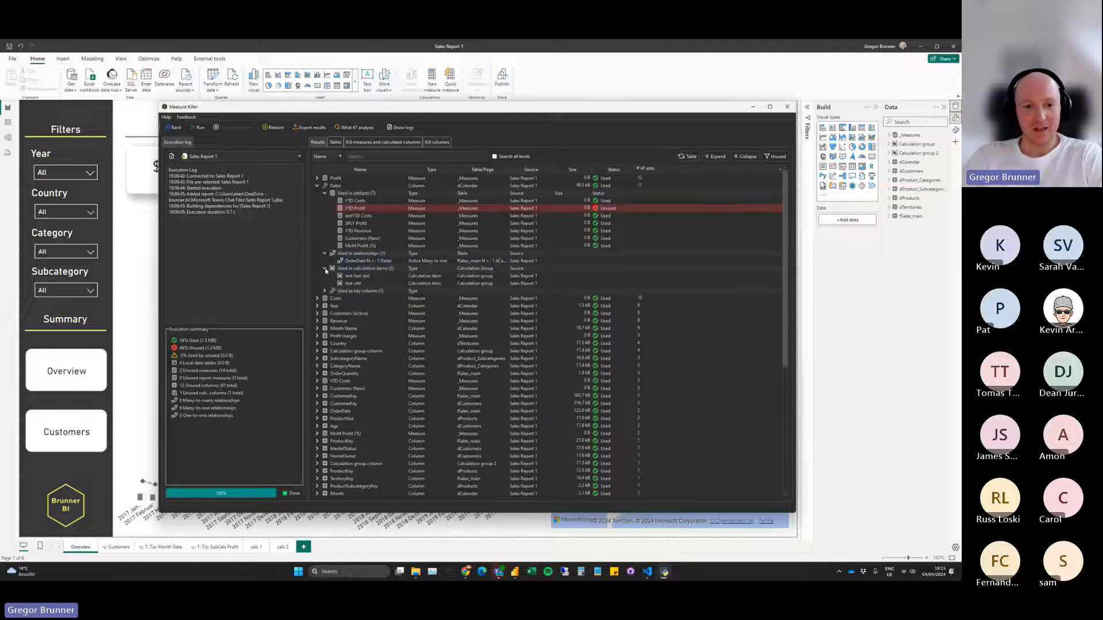
click(326, 291)
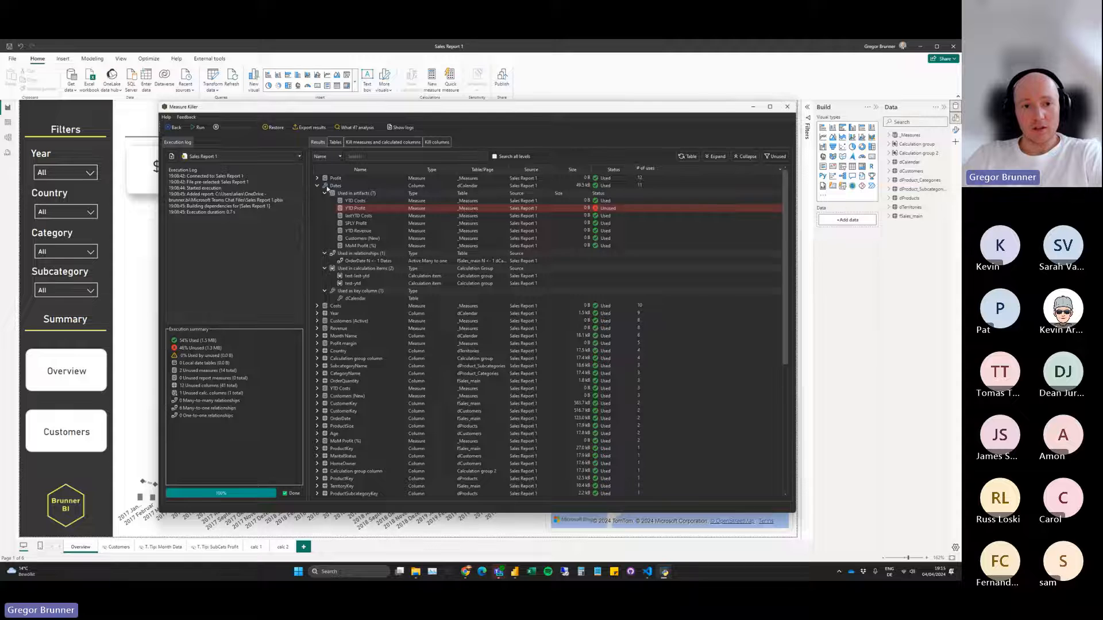
click(317, 185)
click(325, 187)
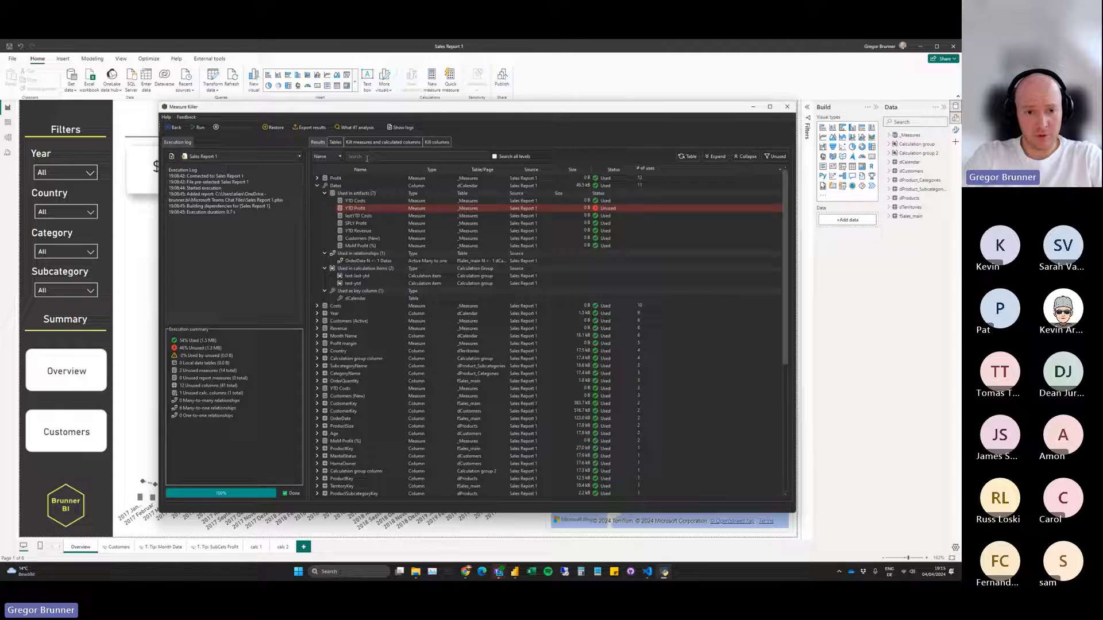
Collapse all usage lists of the Dates column and filter the results to unused items only.
click(325, 194)
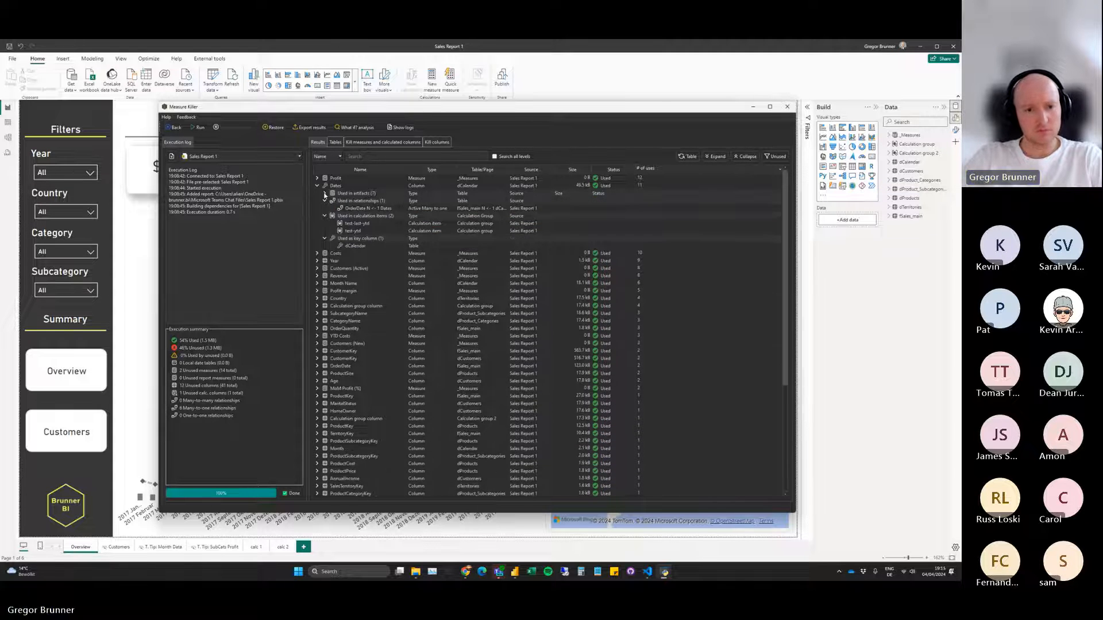
click(325, 201)
click(325, 209)
click(325, 216)
click(317, 186)
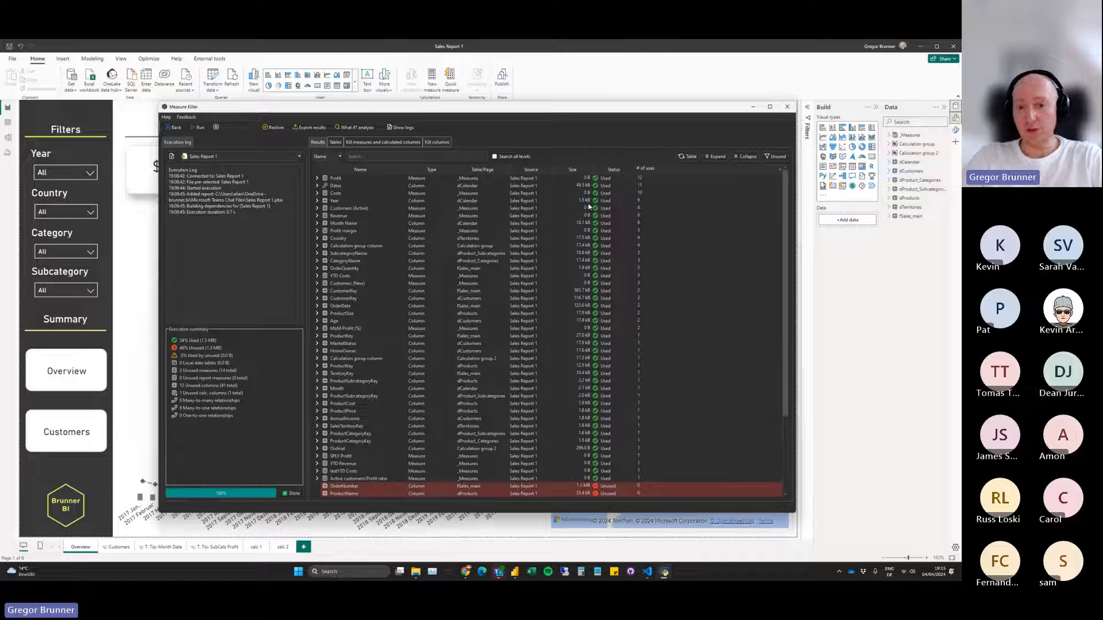
click(775, 156)
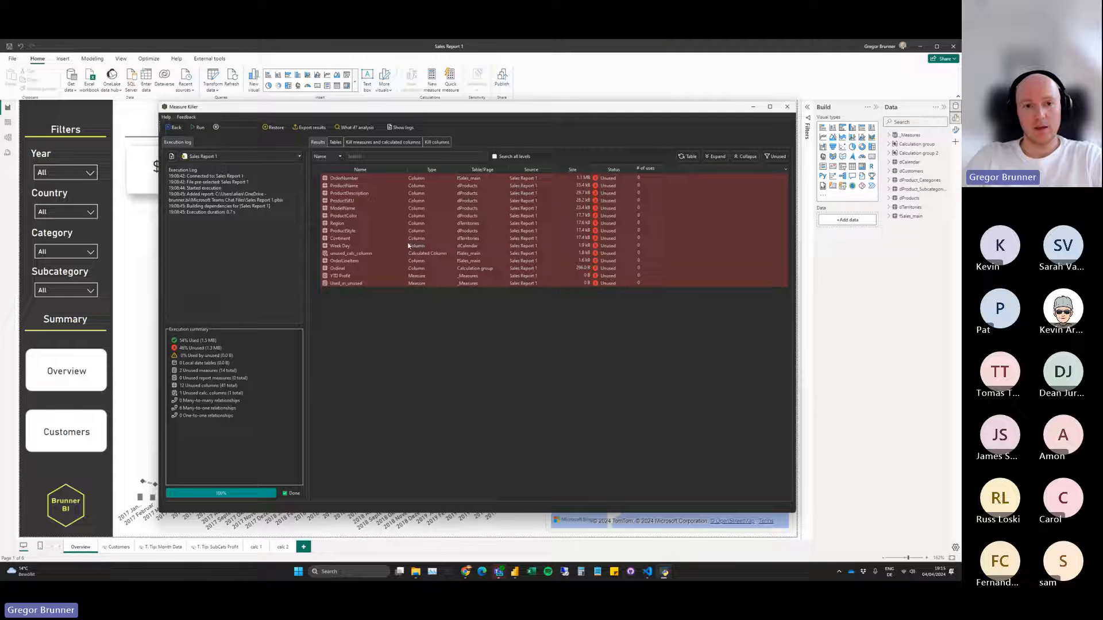
Show used and unused items together sorted by size, and open the list of unused measures and calculated columns that can be killed.
click(686, 156)
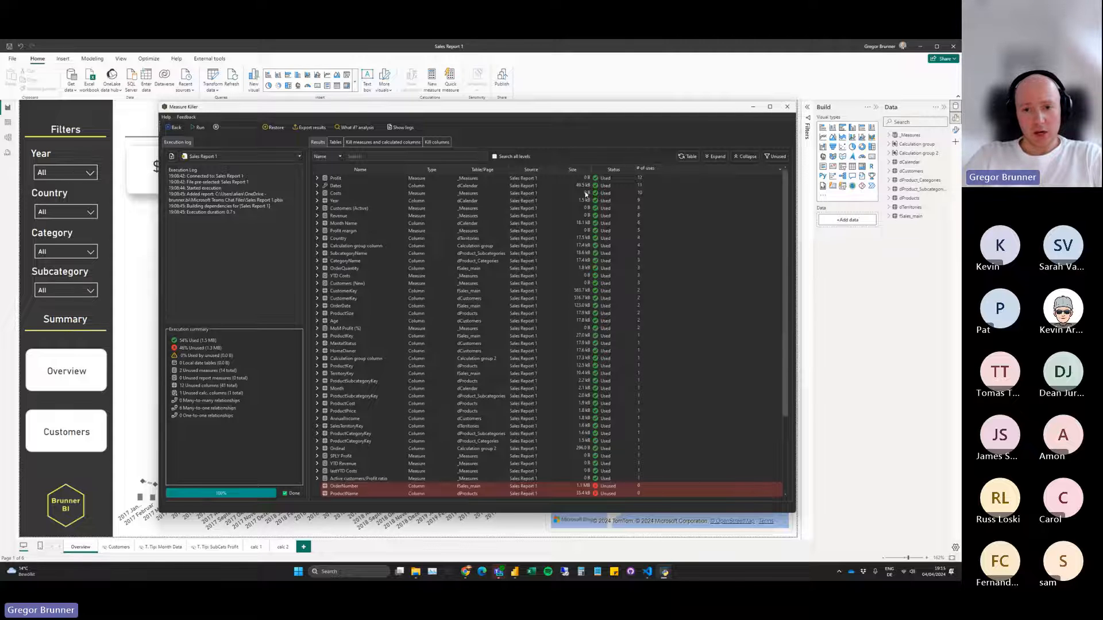
click(577, 170)
click(366, 143)
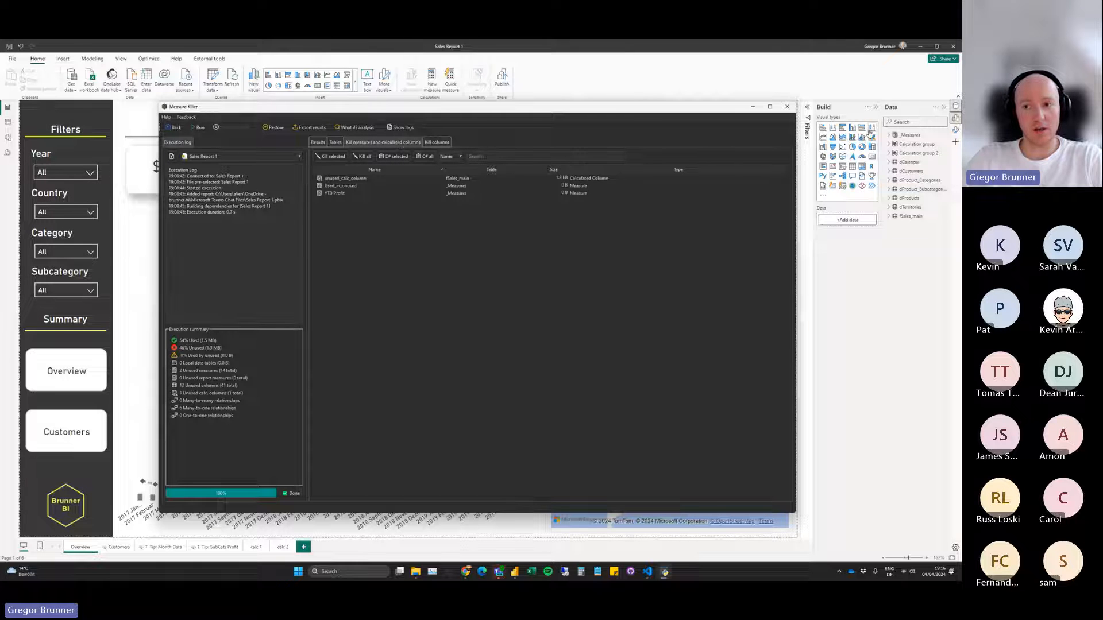
Expand the _Measures table in Power BI Desktop and rerun the Measure Killer analysis of Sales Report 1.
click(665, 571)
click(666, 571)
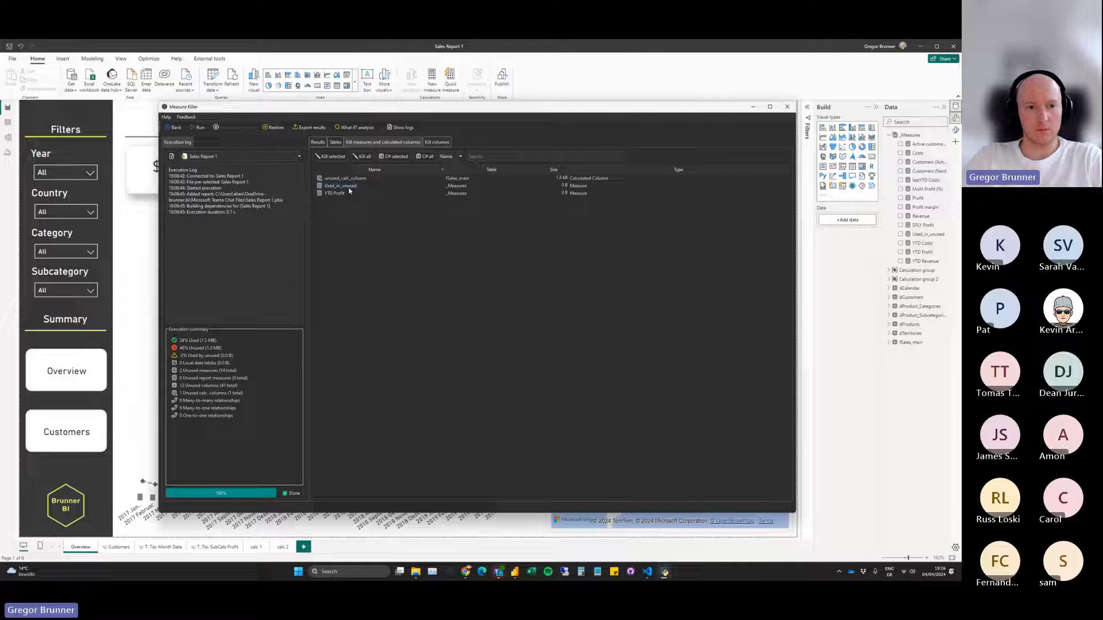
click(196, 128)
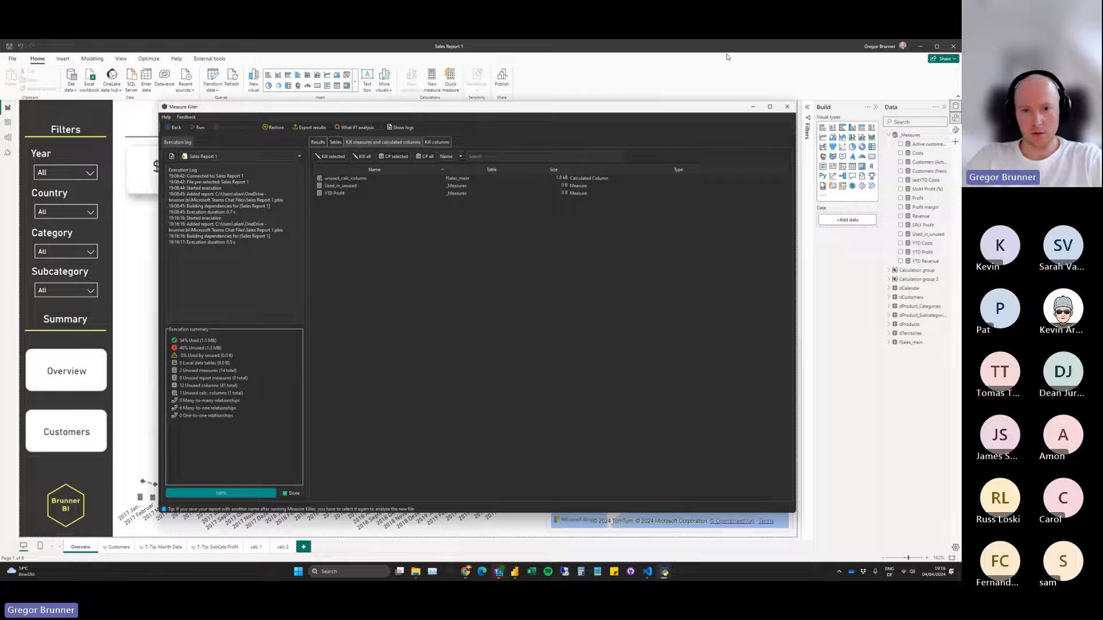
List the artifacts and visuals that use the YTD Costs measure in the analysis results.
click(318, 142)
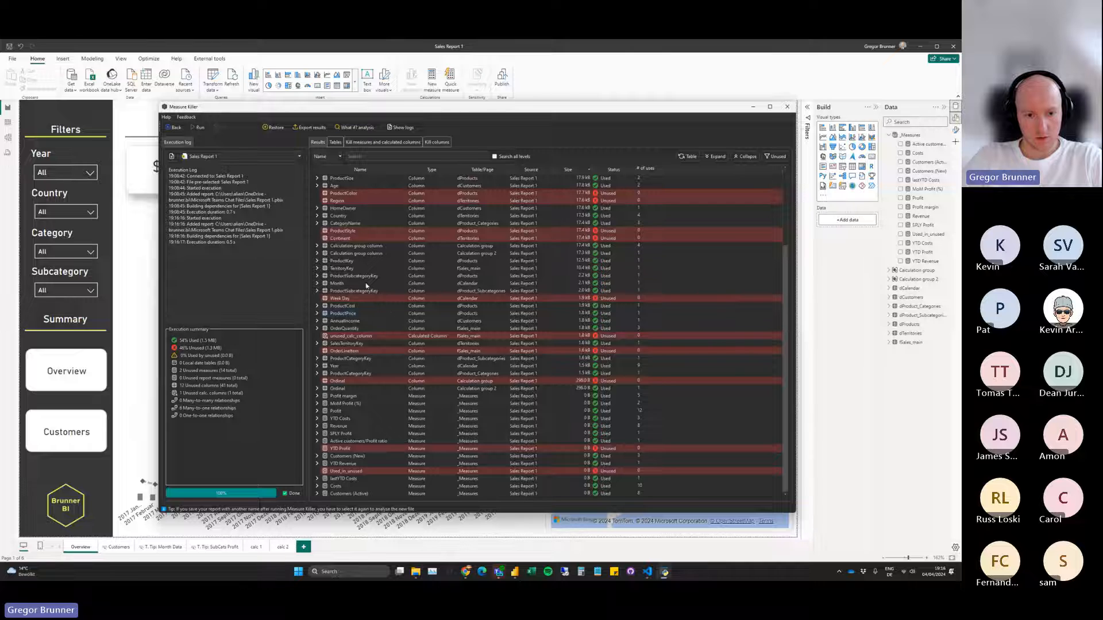
click(317, 418)
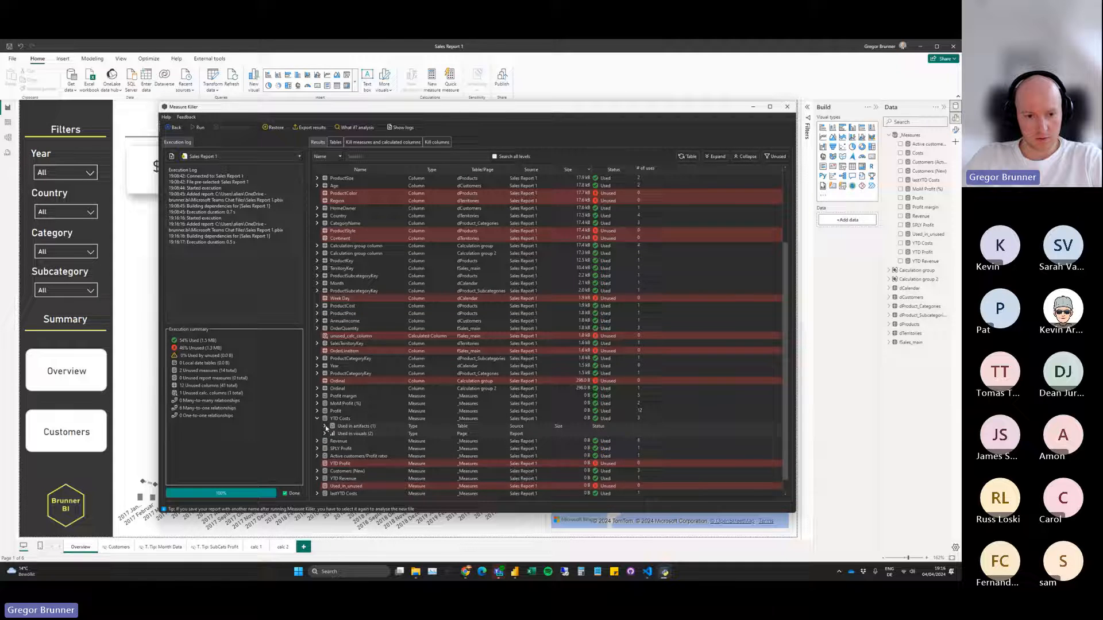
click(325, 441)
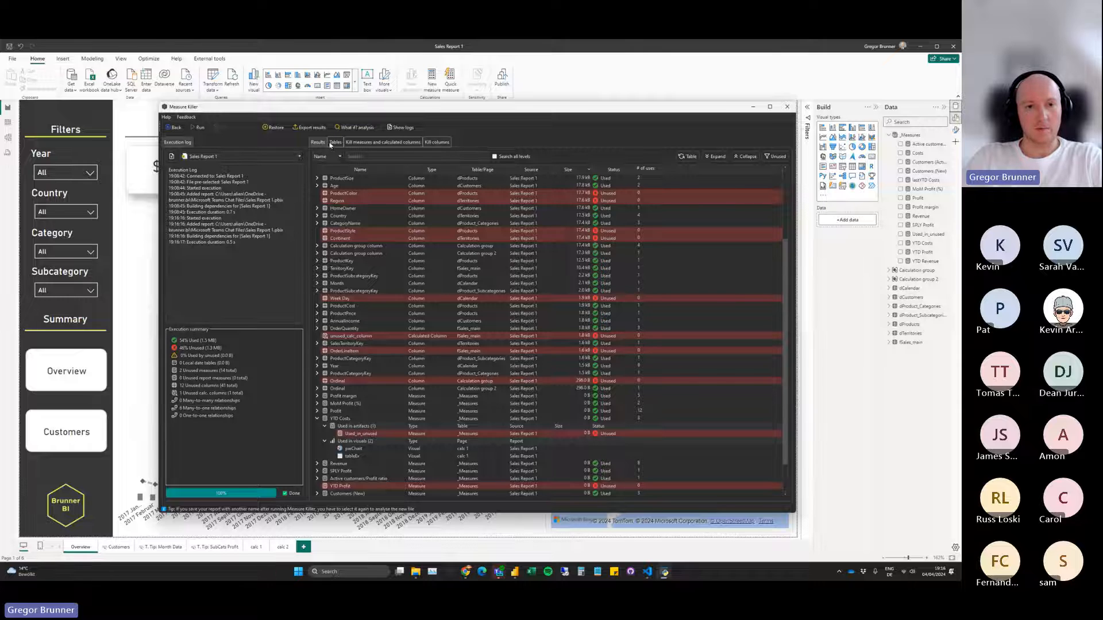
Kill all unused measures and calculated columns of Sales Report 1 and close the removal summary.
click(364, 142)
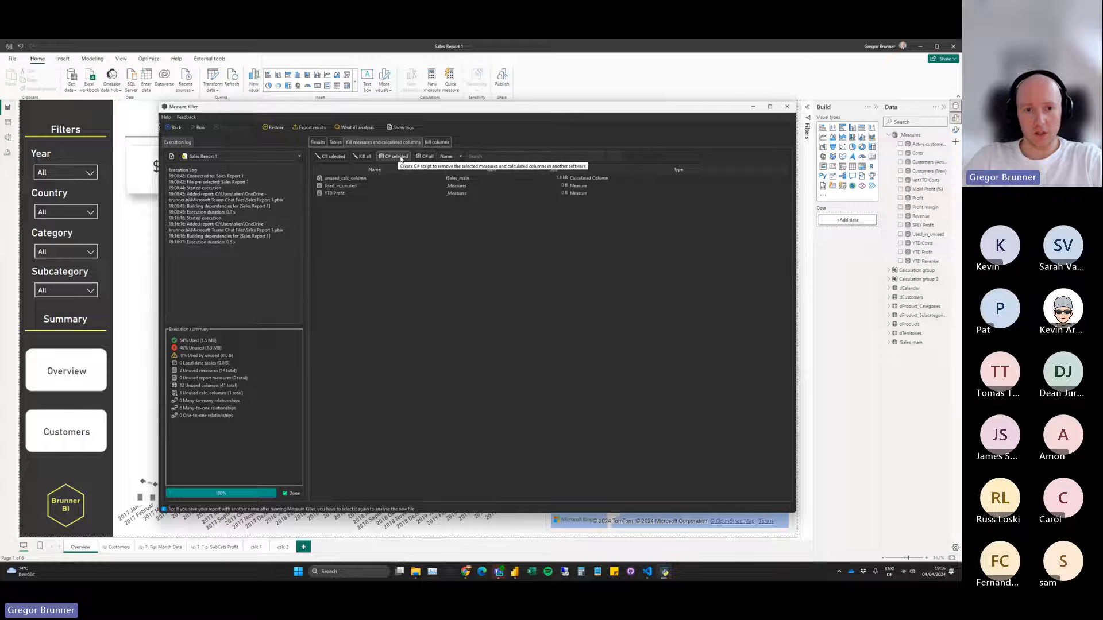
click(366, 159)
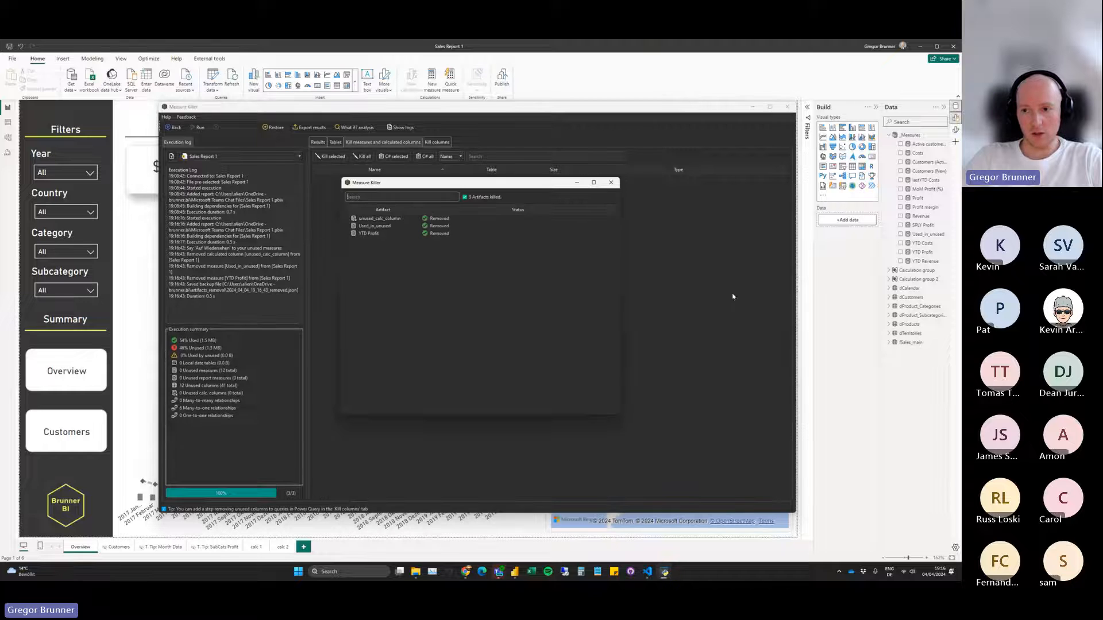
click(612, 182)
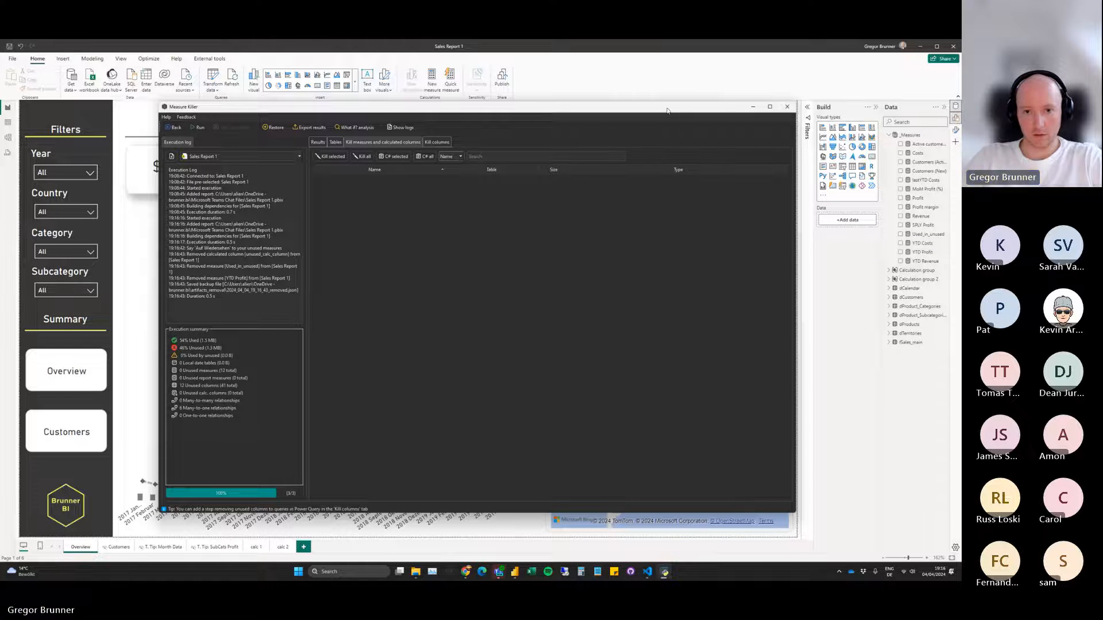
Check the results after the removal, and close Sales Report 1 in Power BI Desktop without saving its changes.
drag(667, 109, 650, 92)
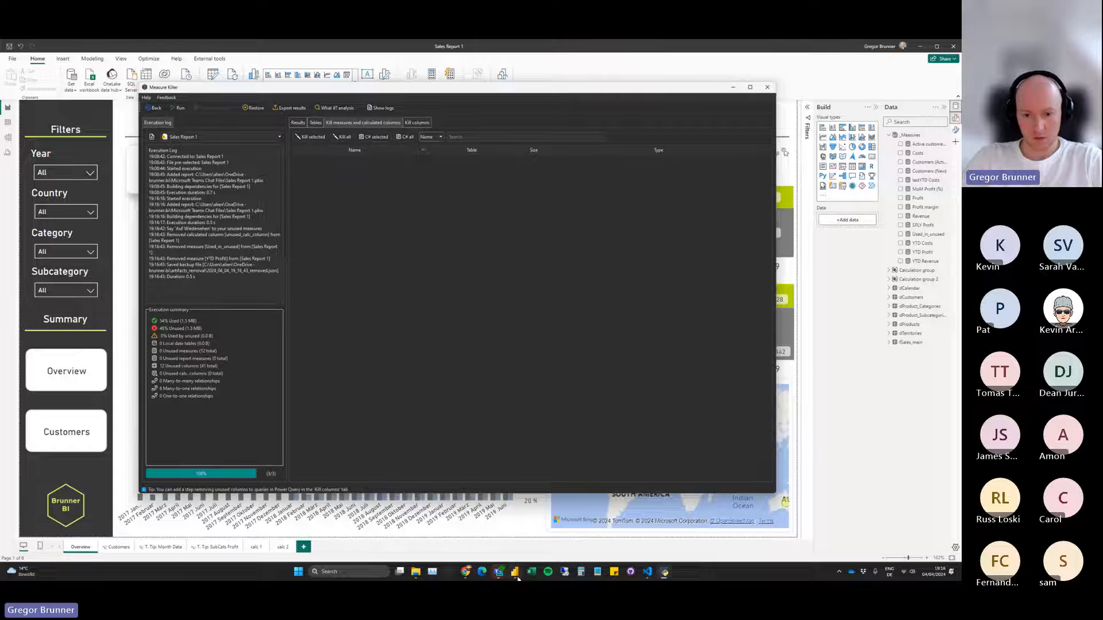
mouse_move(518, 579)
click(298, 122)
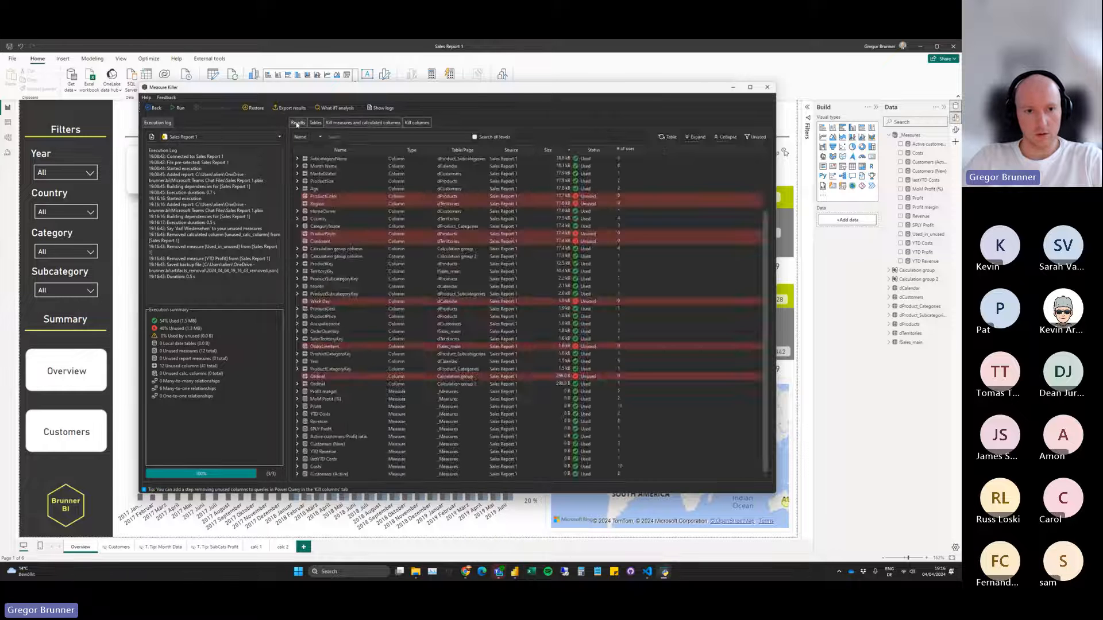
click(355, 124)
click(953, 46)
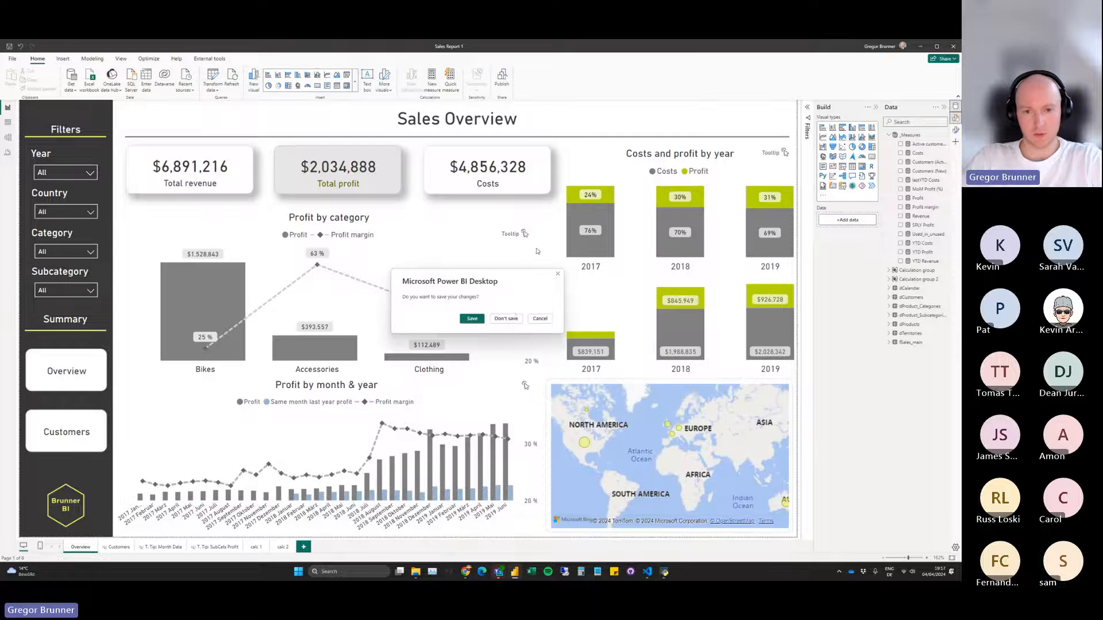
click(505, 319)
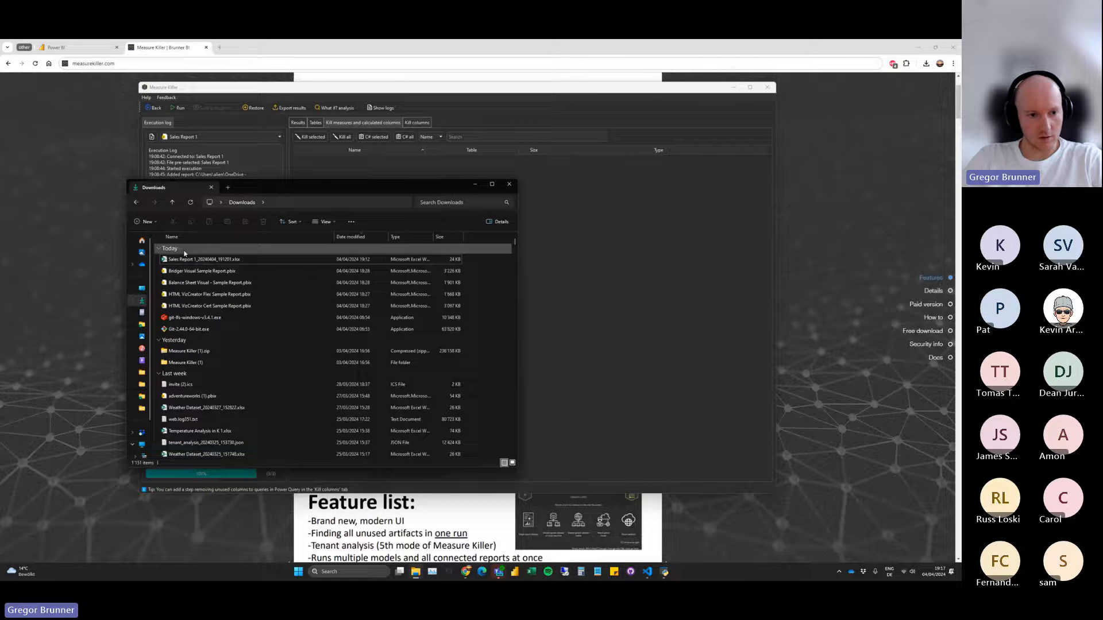
Search Windows for Sales Report 1.pbix, open it in Power BI Desktop, and minimize the Downloads window.
key(super)
text(sales Report 1.pbix)
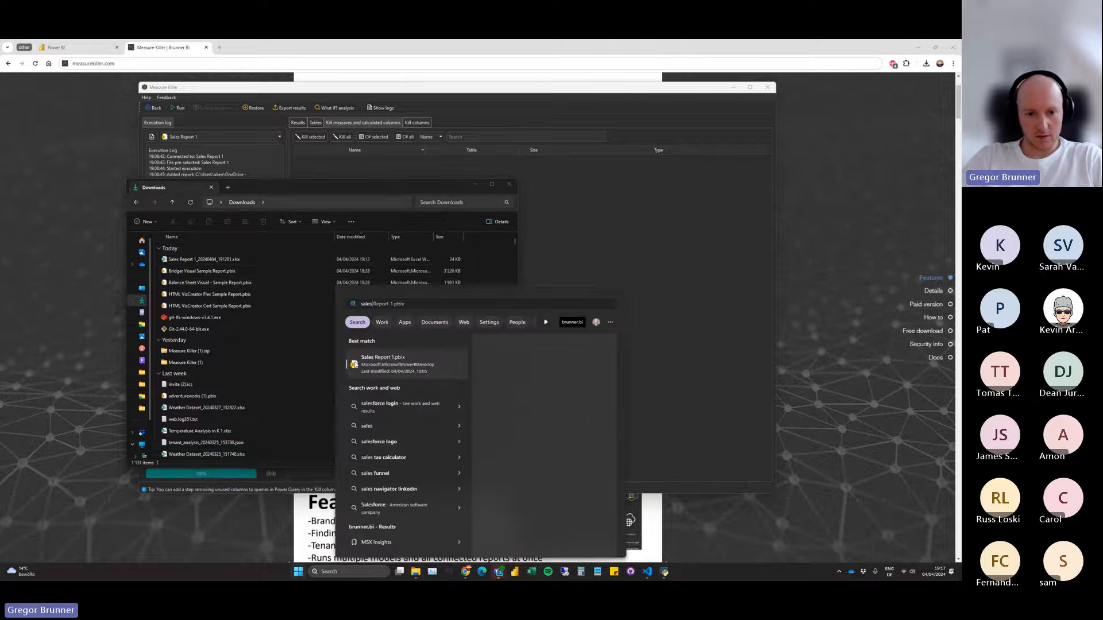
click(384, 367)
click(476, 185)
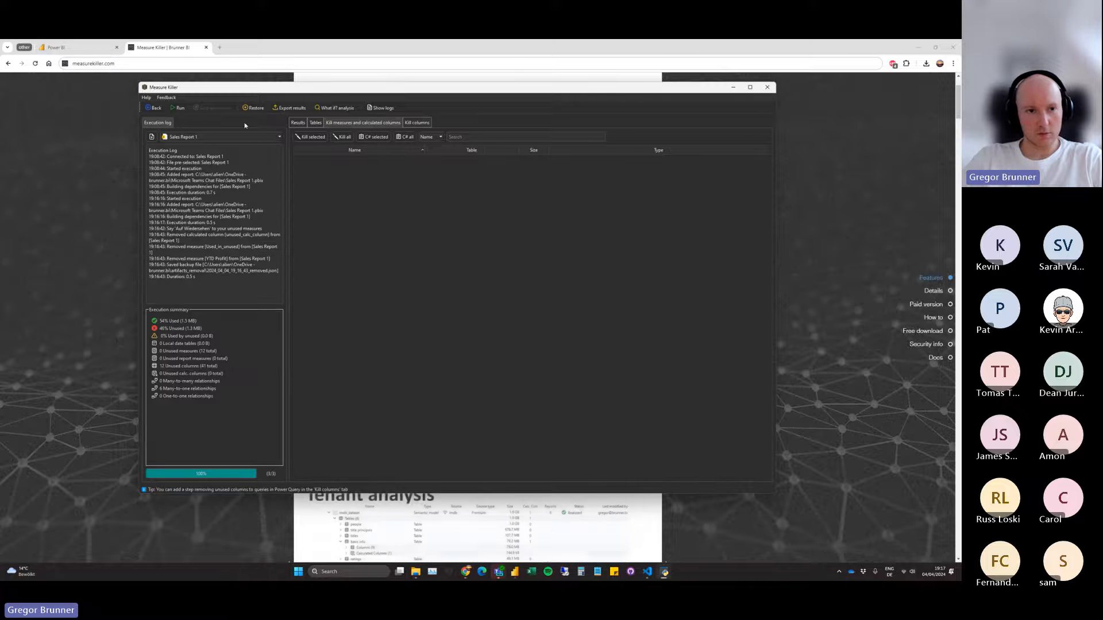
Close the current Measure Killer session and relaunch the application by running main.py in Visual Studio Code.
click(156, 107)
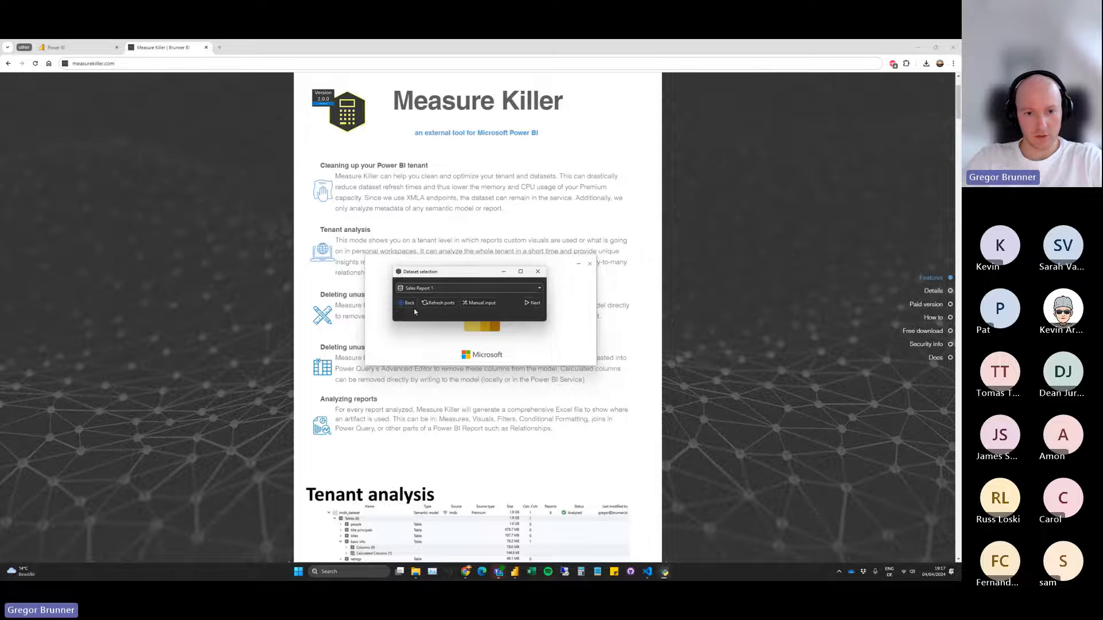
click(586, 213)
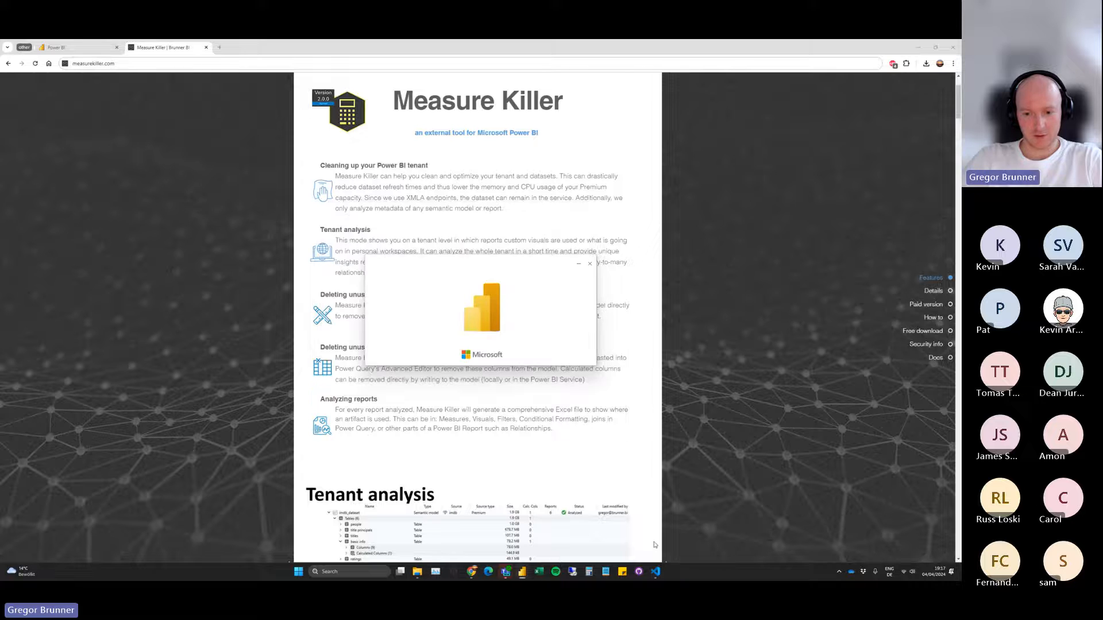
click(656, 572)
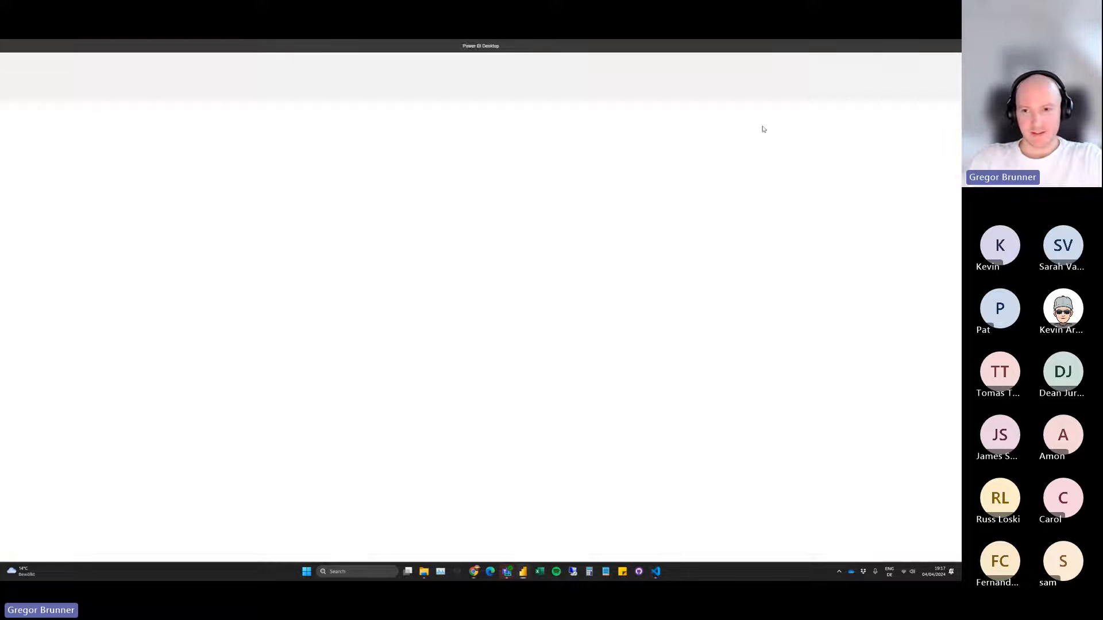
mouse_move(497, 569)
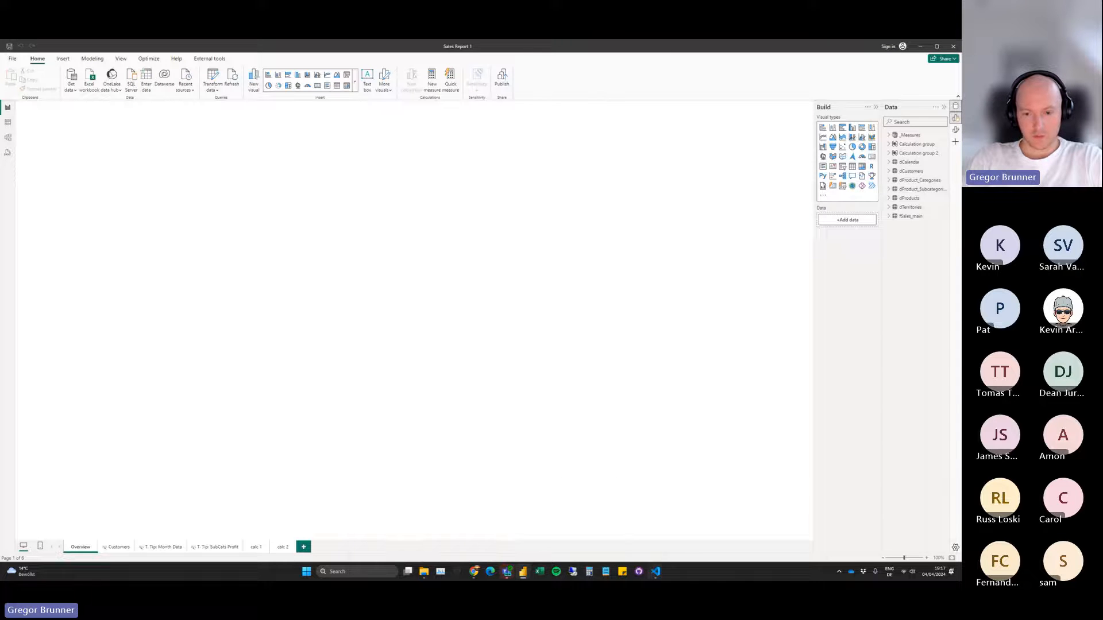
click(656, 572)
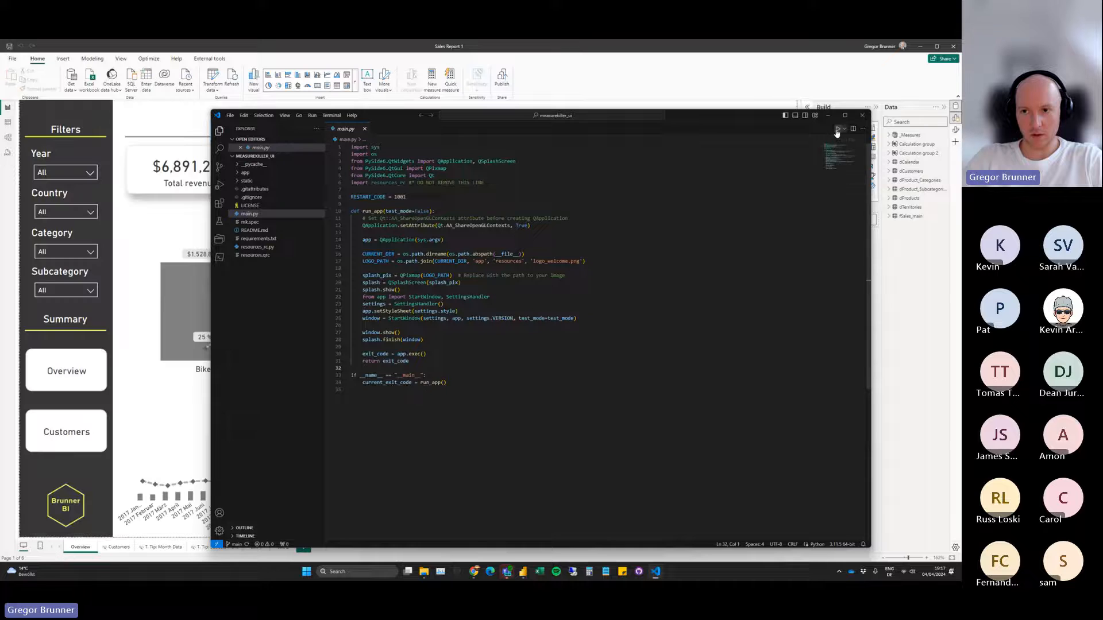
click(828, 115)
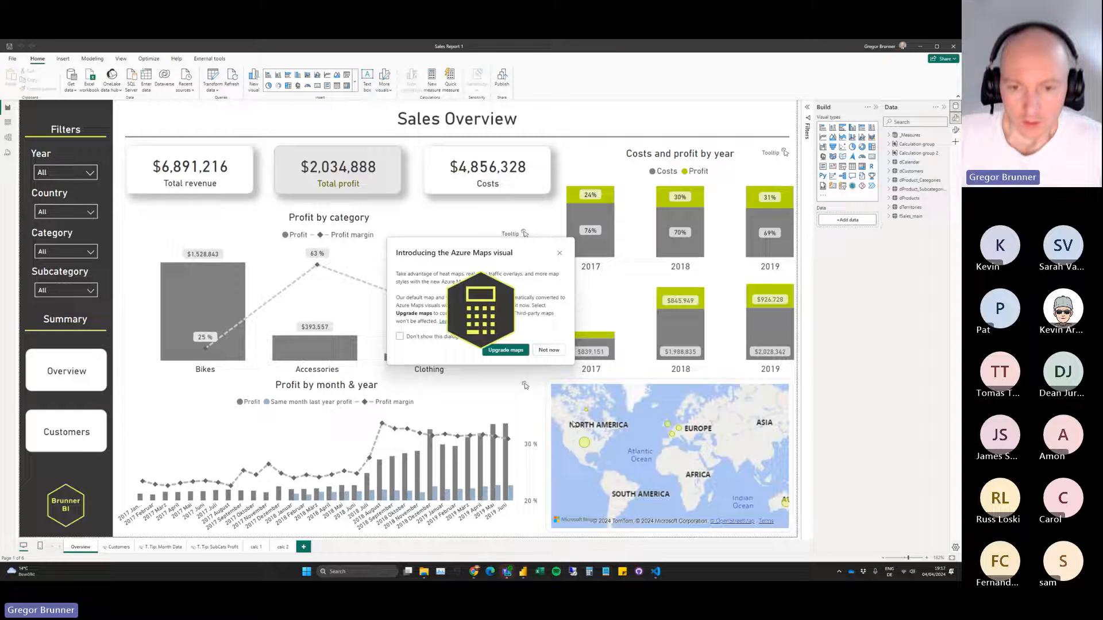
Decline the Azure Maps upgrade in Power BI Desktop and expand the _Measures table.
click(549, 349)
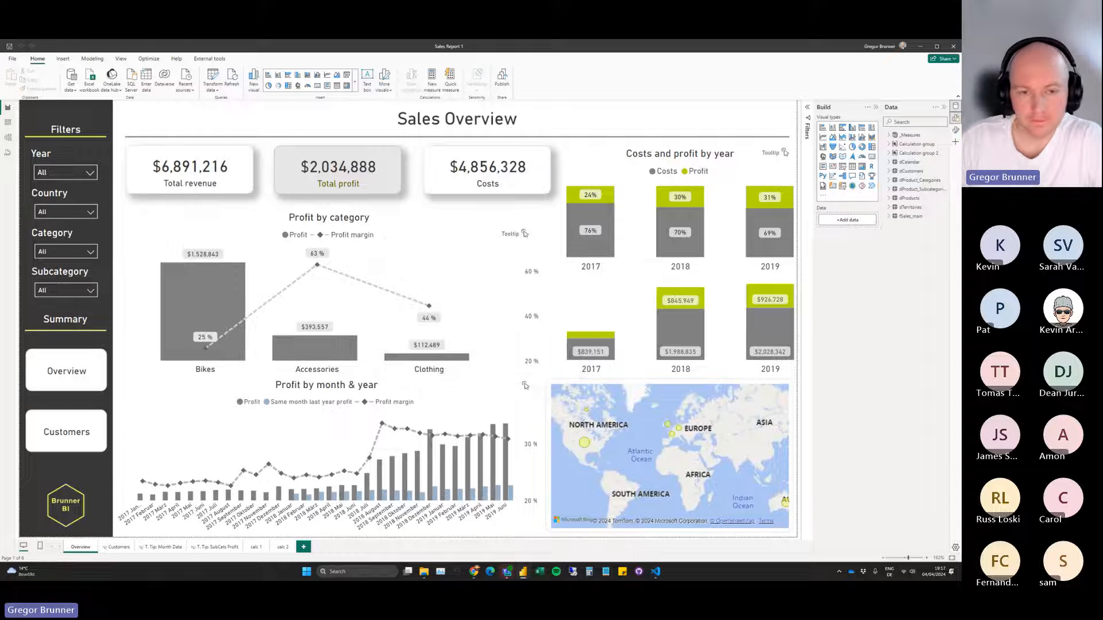
click(889, 137)
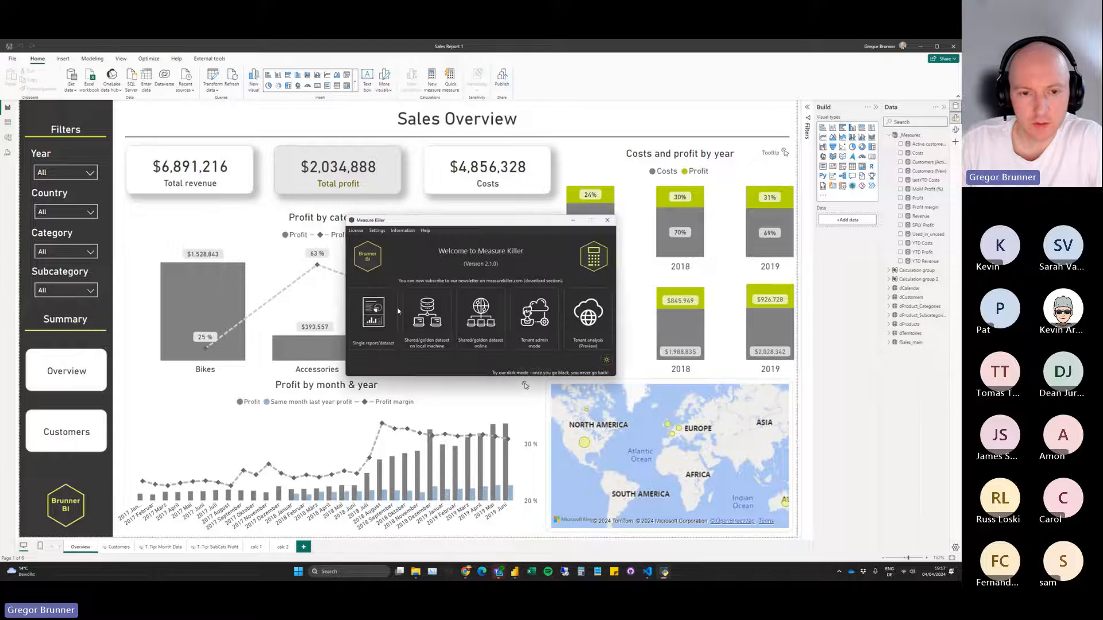
Analyze Sales Report 1 in Measure Killer, kill all its unused measures and calculated columns, and close the removal summary.
click(543, 304)
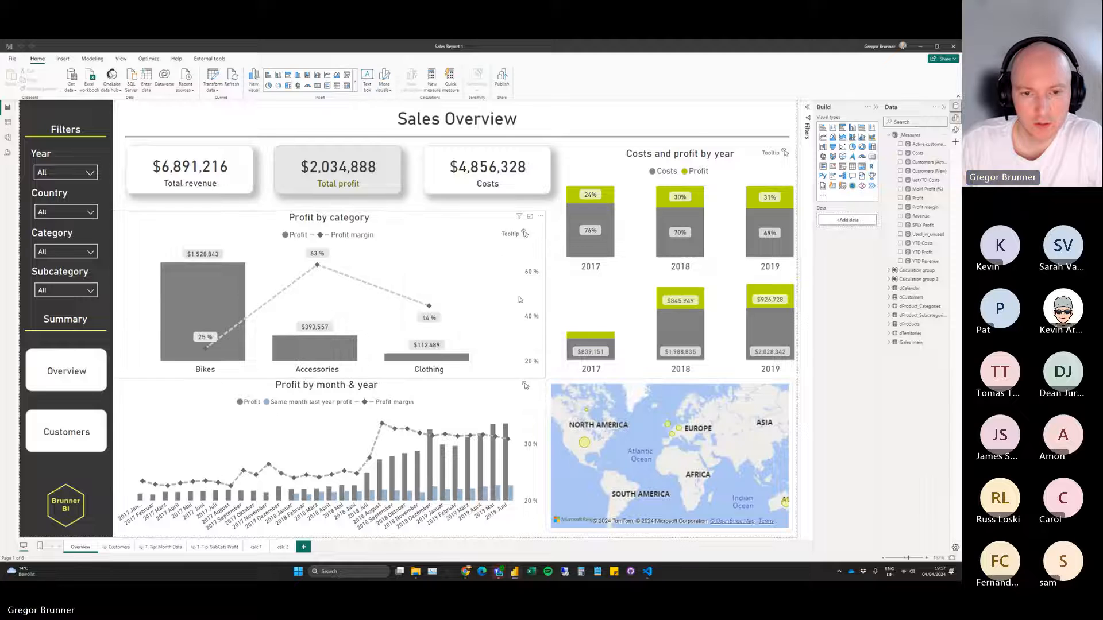
click(279, 180)
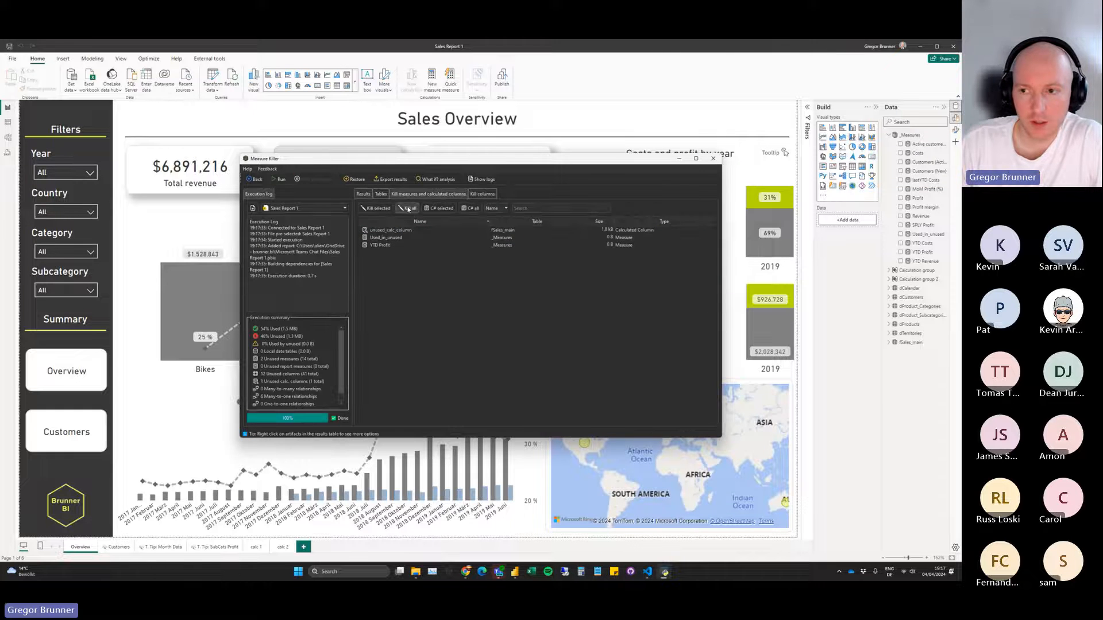
click(408, 210)
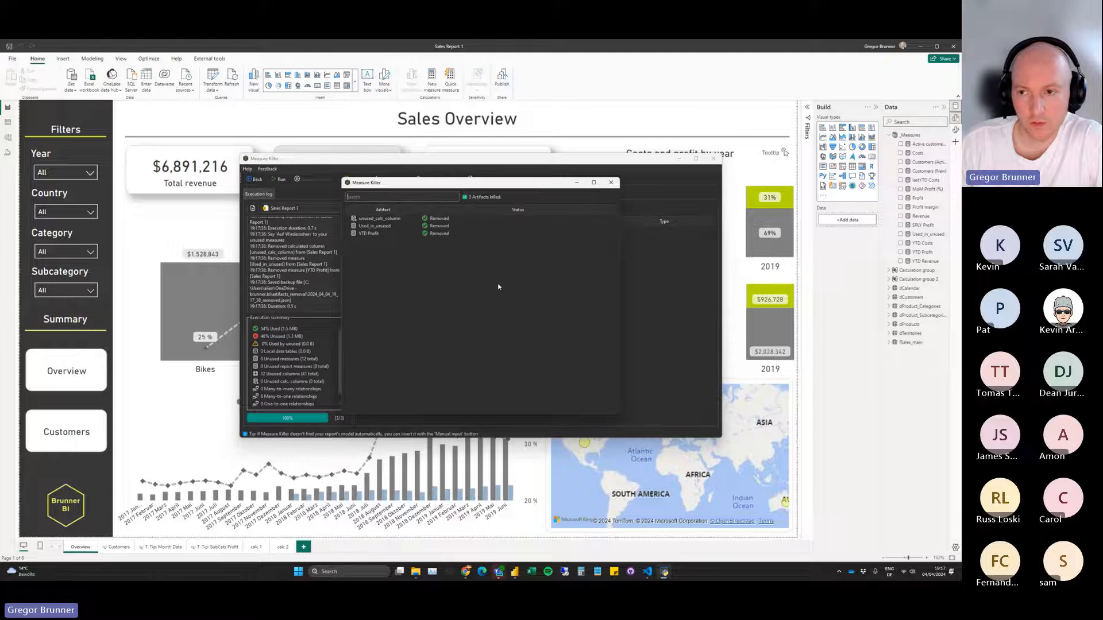
click(611, 183)
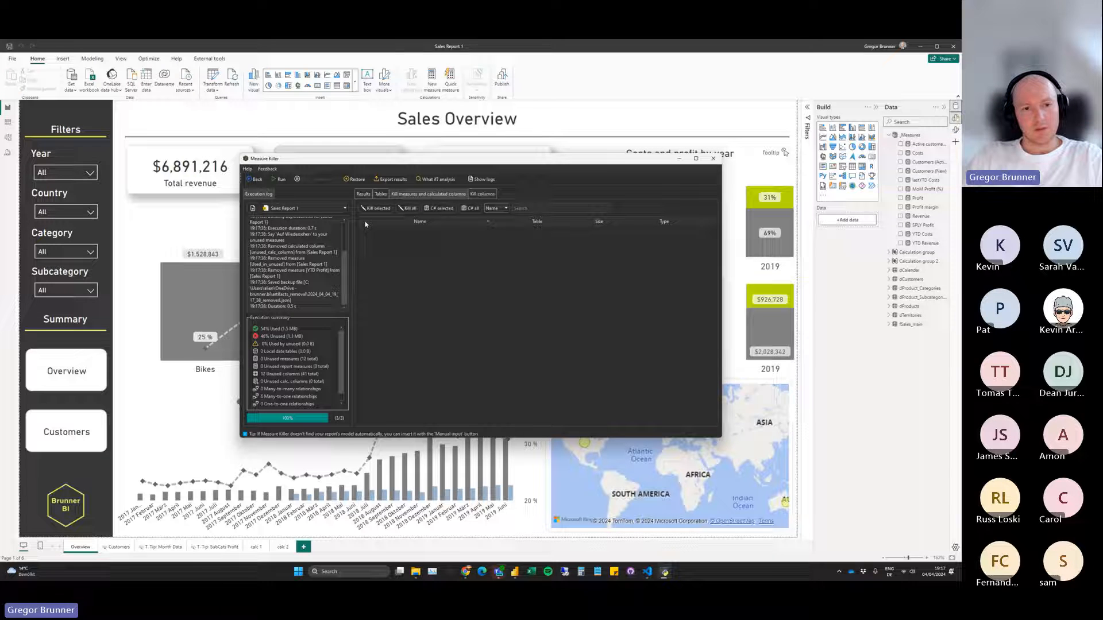
Reposition and enlarge the Measure Killer window so that the Data pane of Power BI Desktop stays visible.
click(302, 211)
click(301, 211)
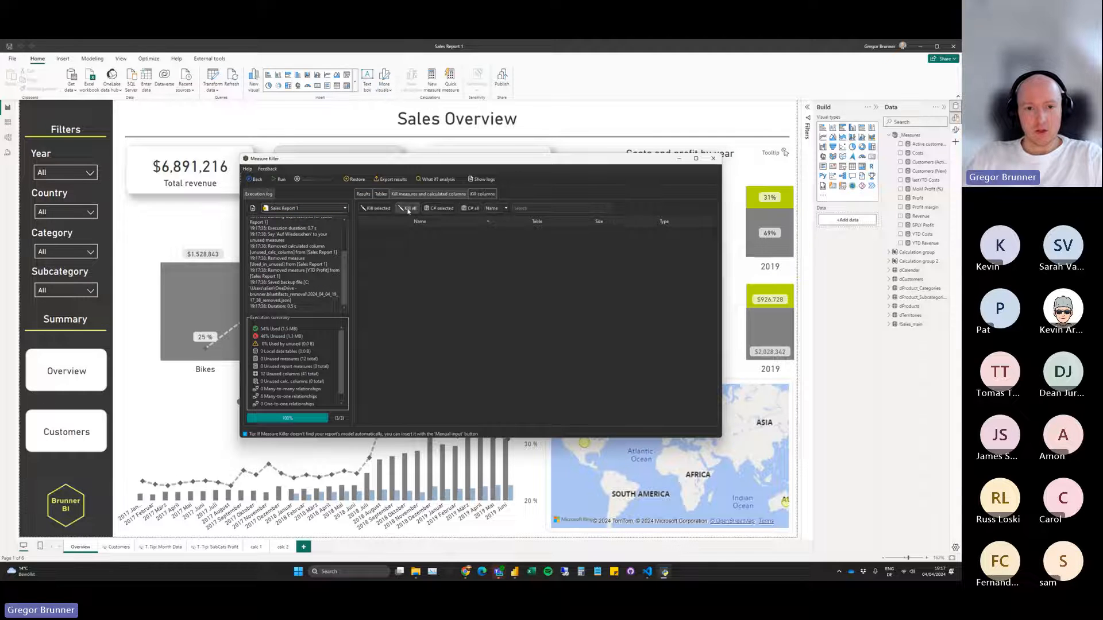
drag(395, 161, 324, 137)
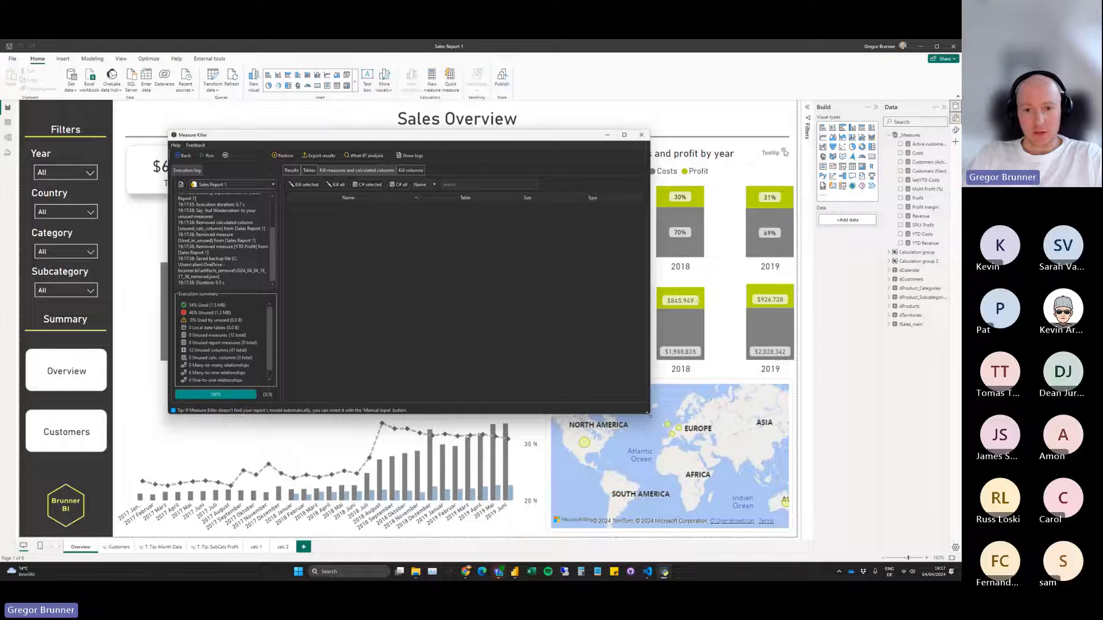
drag(647, 412, 780, 470)
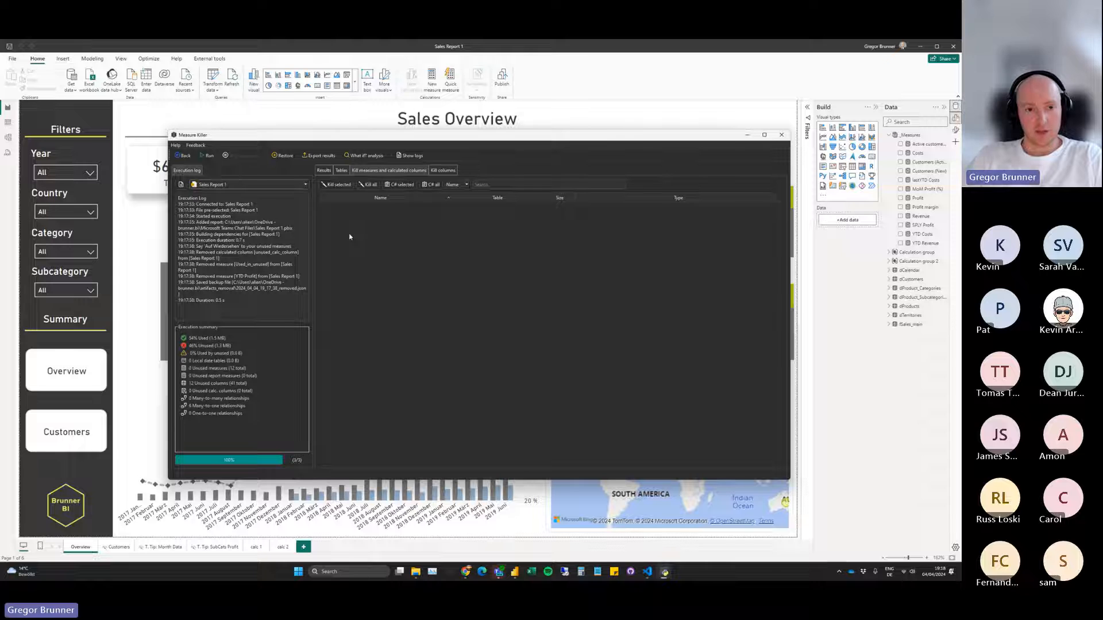
Open Measure Killer's Restore window, enlarge it, and look through the backups of removed measures and calculated columns.
click(283, 155)
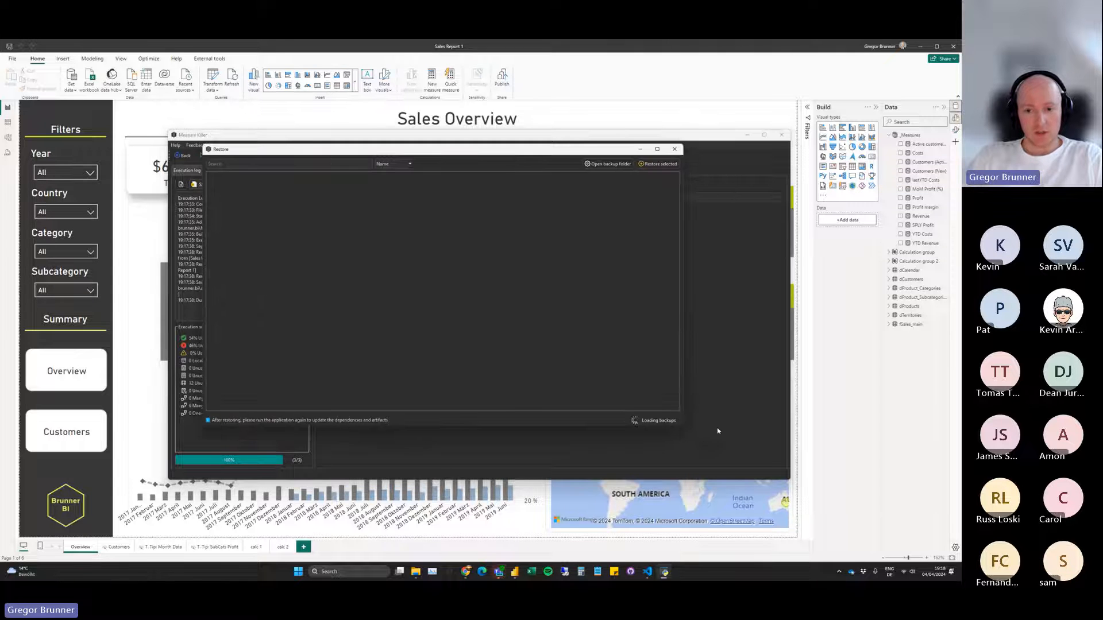
drag(690, 430, 773, 461)
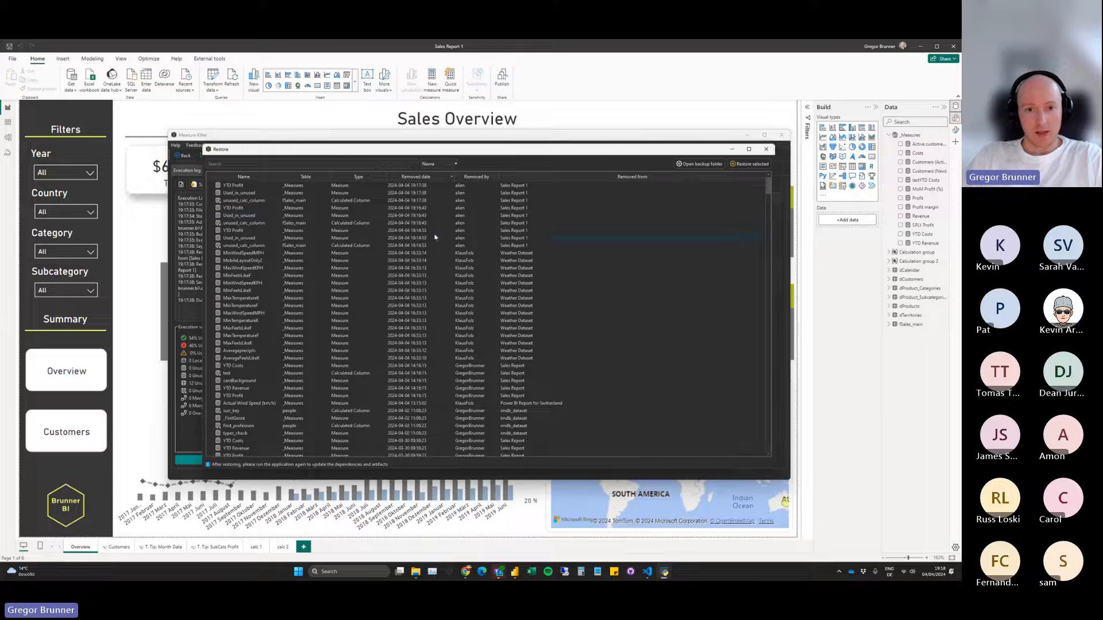
click(431, 187)
shift+click(433, 202)
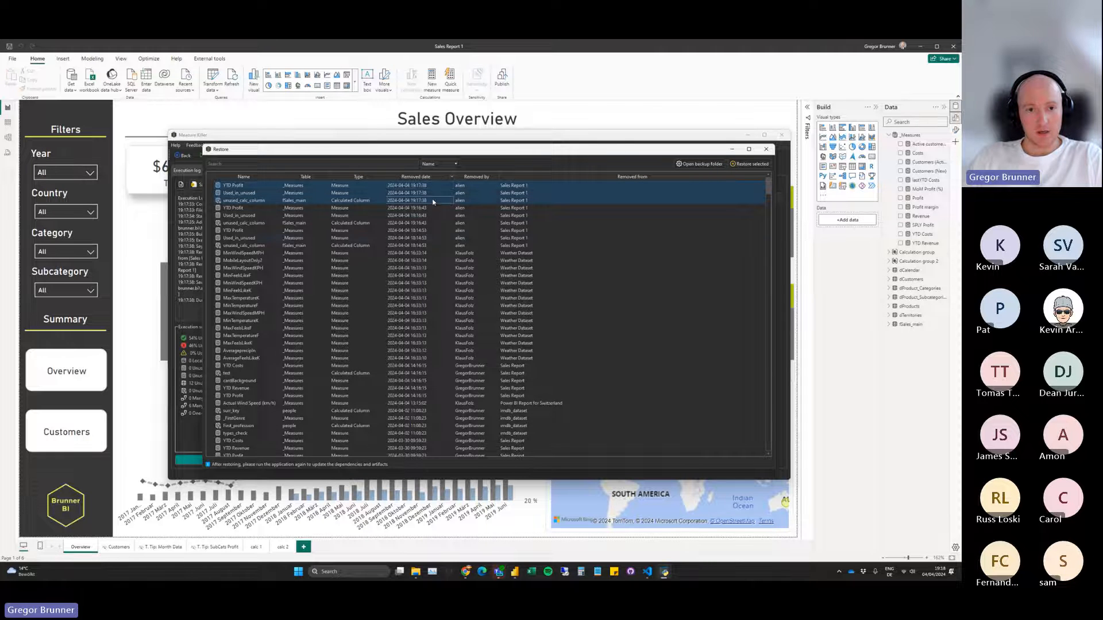
scroll(448, 263, down, 10)
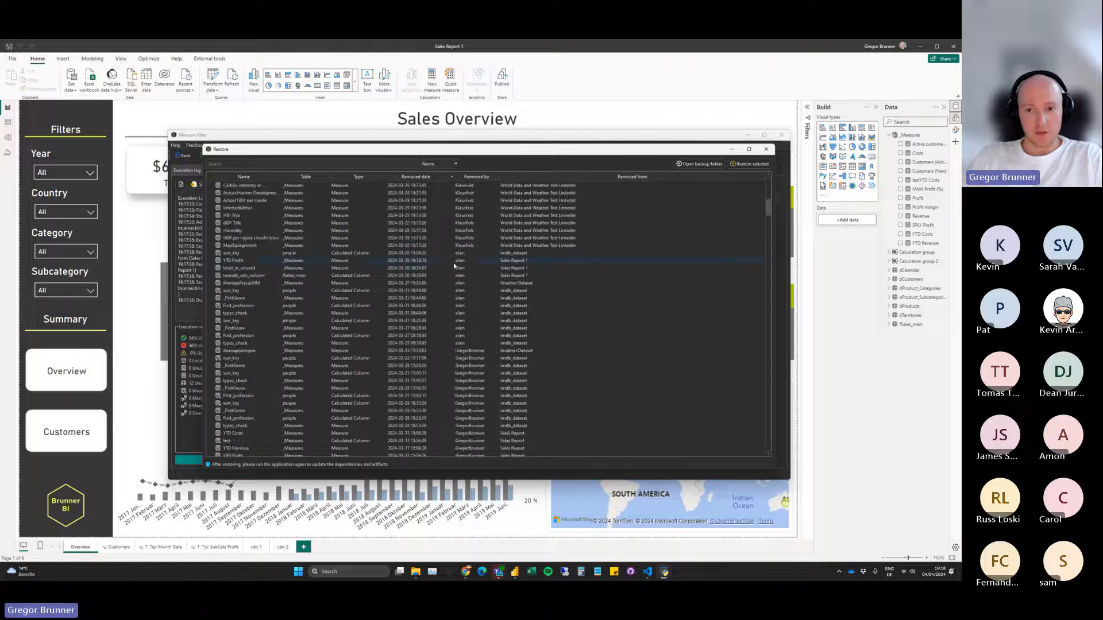
scroll(454, 266, up, 10)
Open the artifacts_removal backup folder to view its JSON backup files, and close the folder.
click(699, 164)
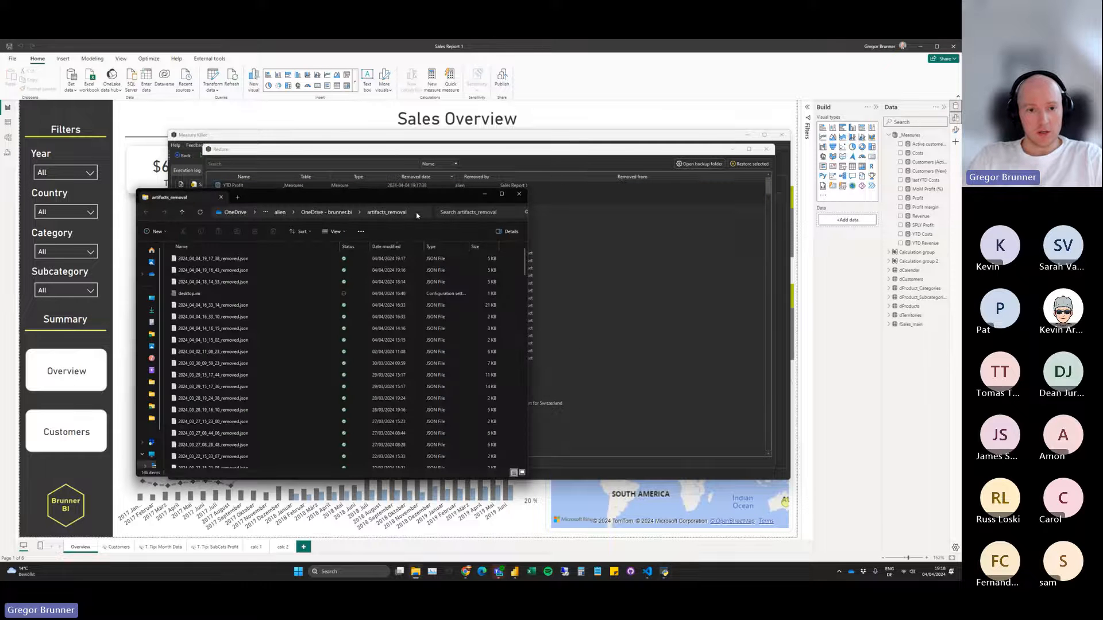
click(418, 214)
drag(447, 198, 463, 203)
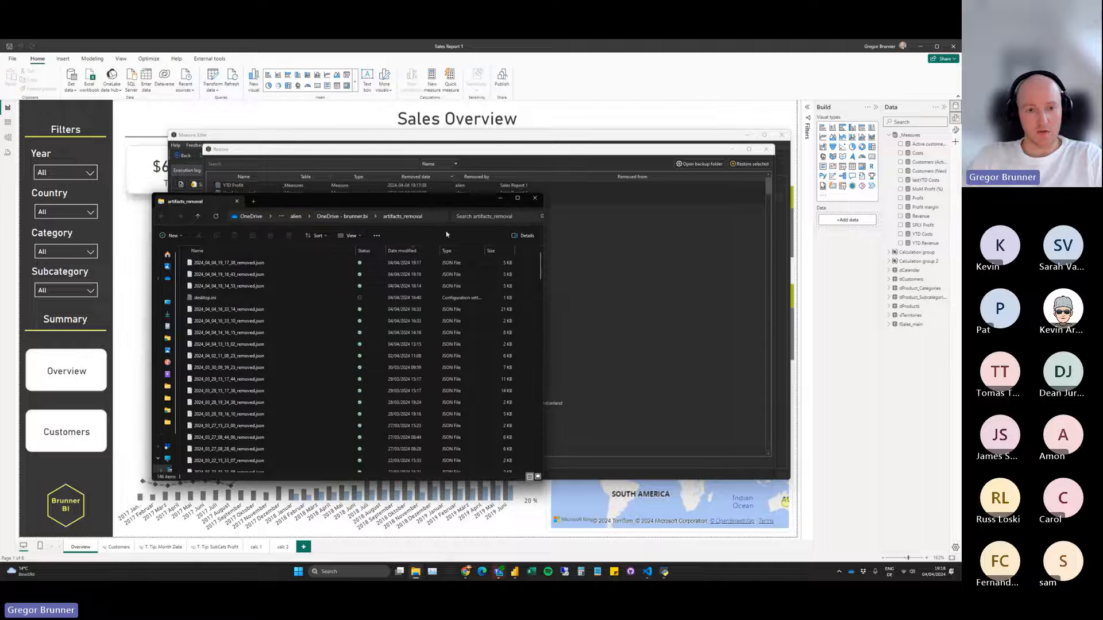
click(536, 200)
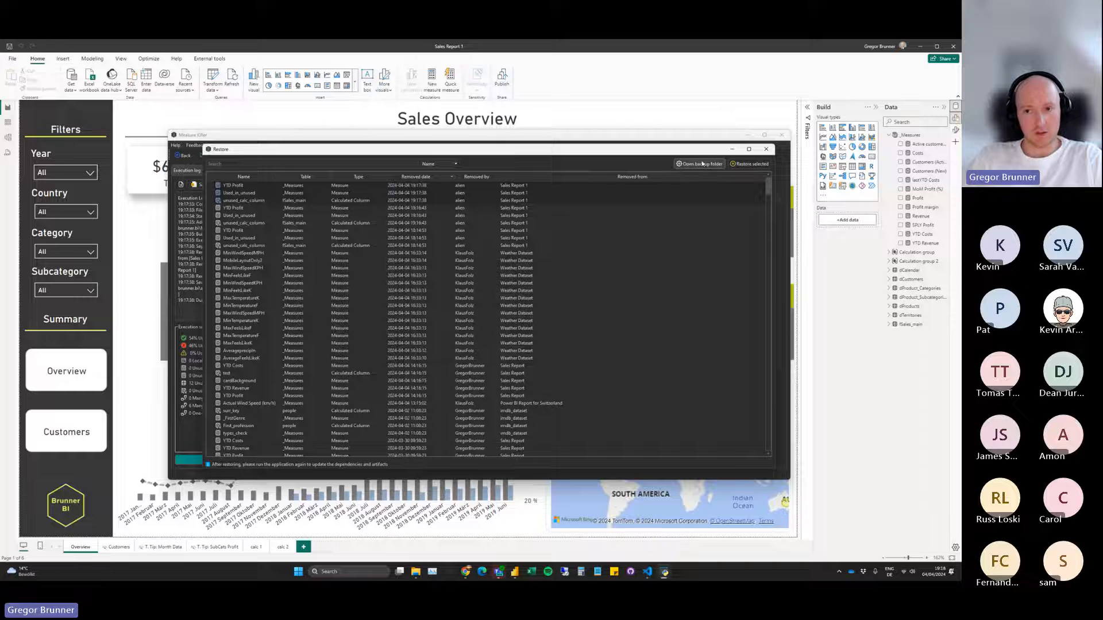
Restore only the most recently removed YTD Profit measure to Sales Report 1 from the backup list.
scroll(597, 260, down, 7)
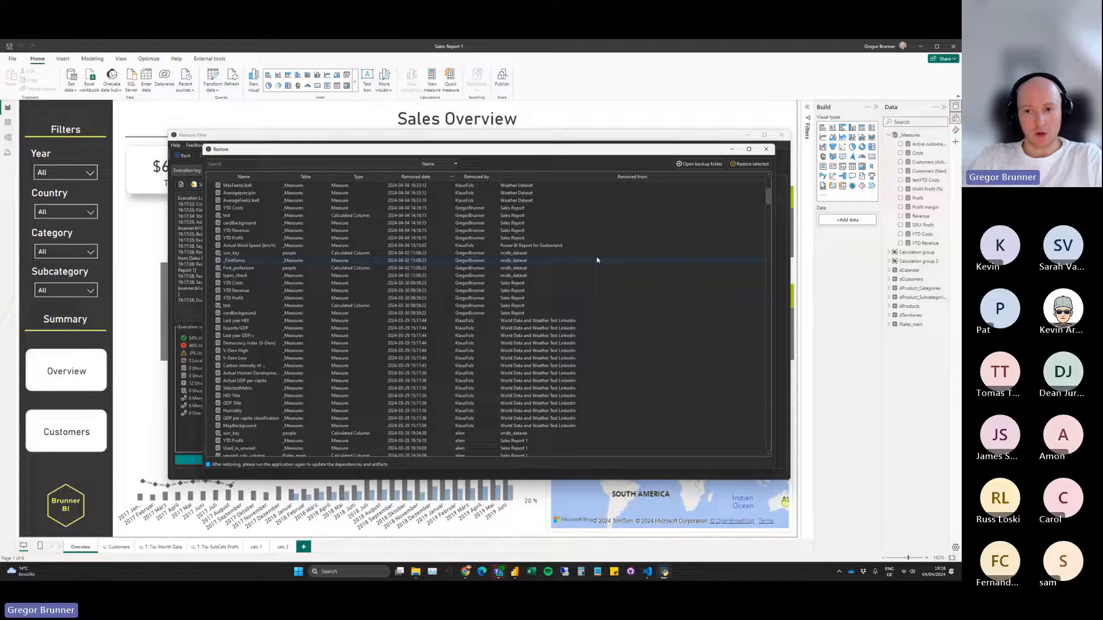
mouse_move(766, 201)
mouse_down()
mouse_move(766, 450)
mouse_move(764, 181)
mouse_up()
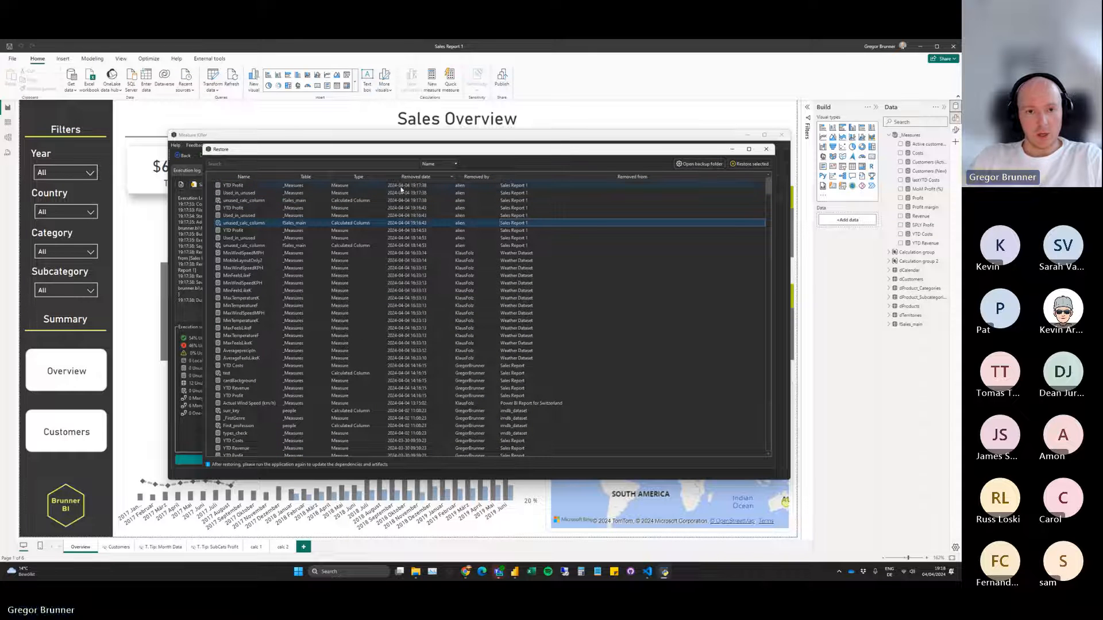
click(404, 187)
drag(403, 189, 406, 200)
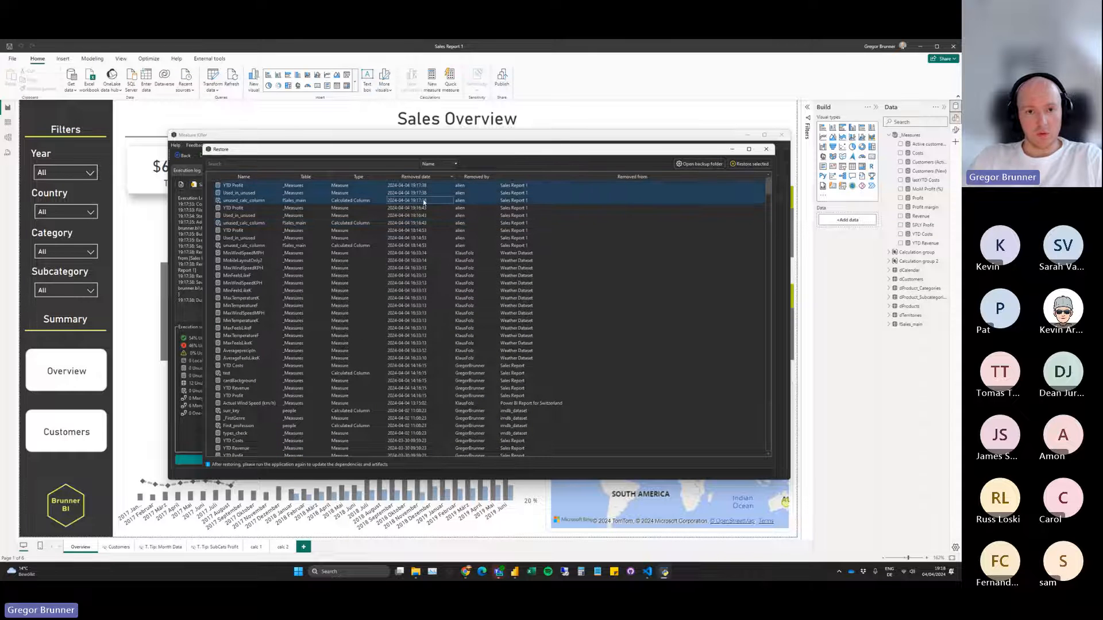
click(356, 185)
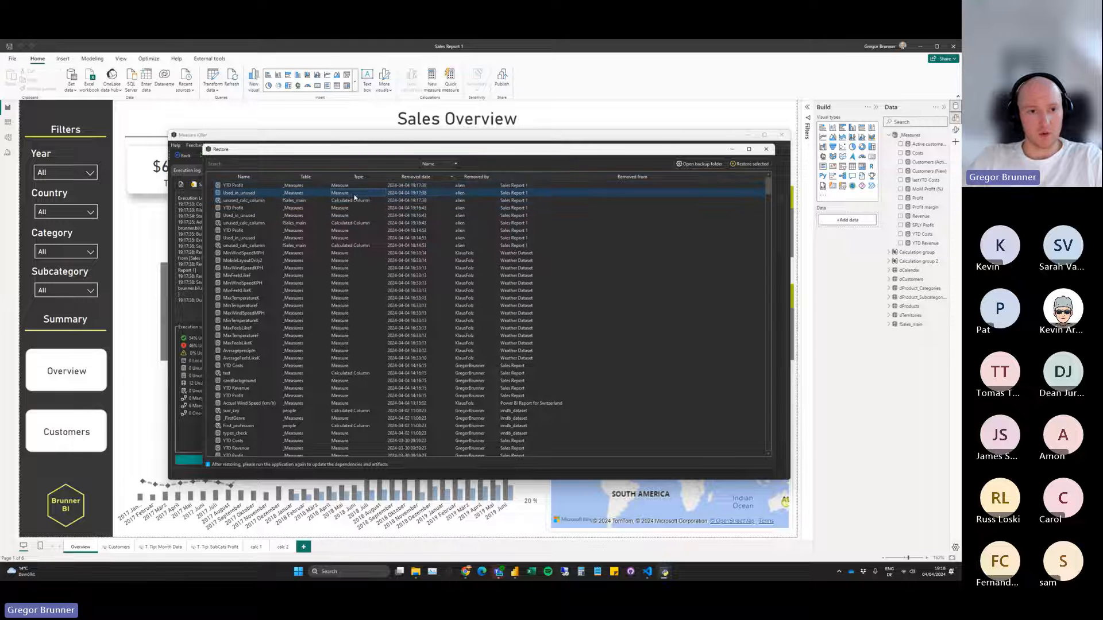
click(751, 165)
click(611, 183)
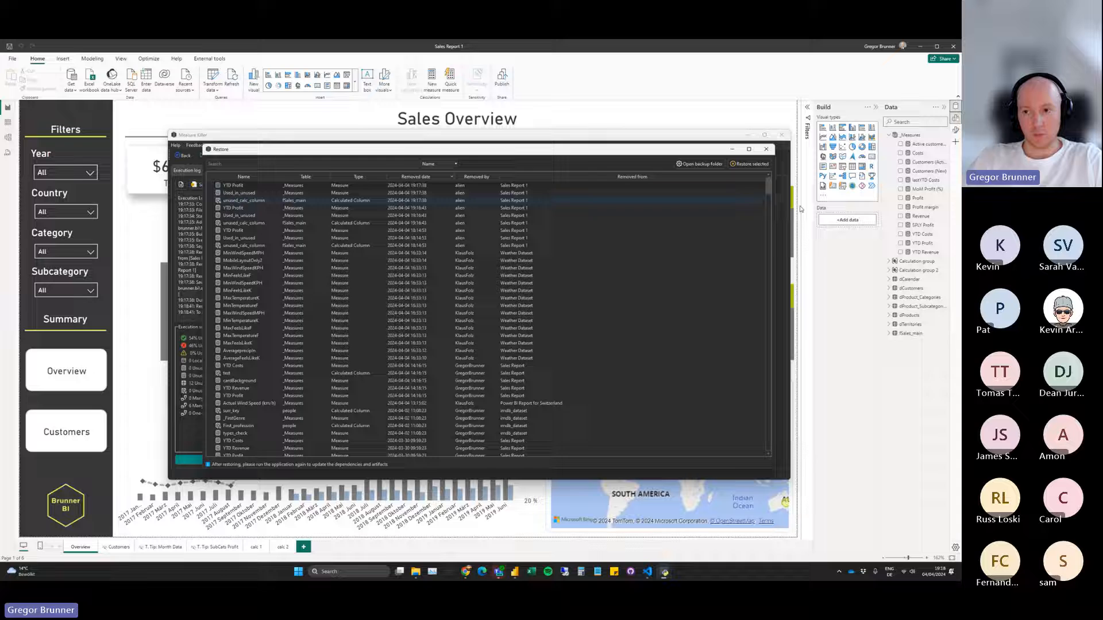
Check the restored YTD Profit measure's formula in Power BI Desktop, and accept running the analysis again in Measure Killer.
click(932, 244)
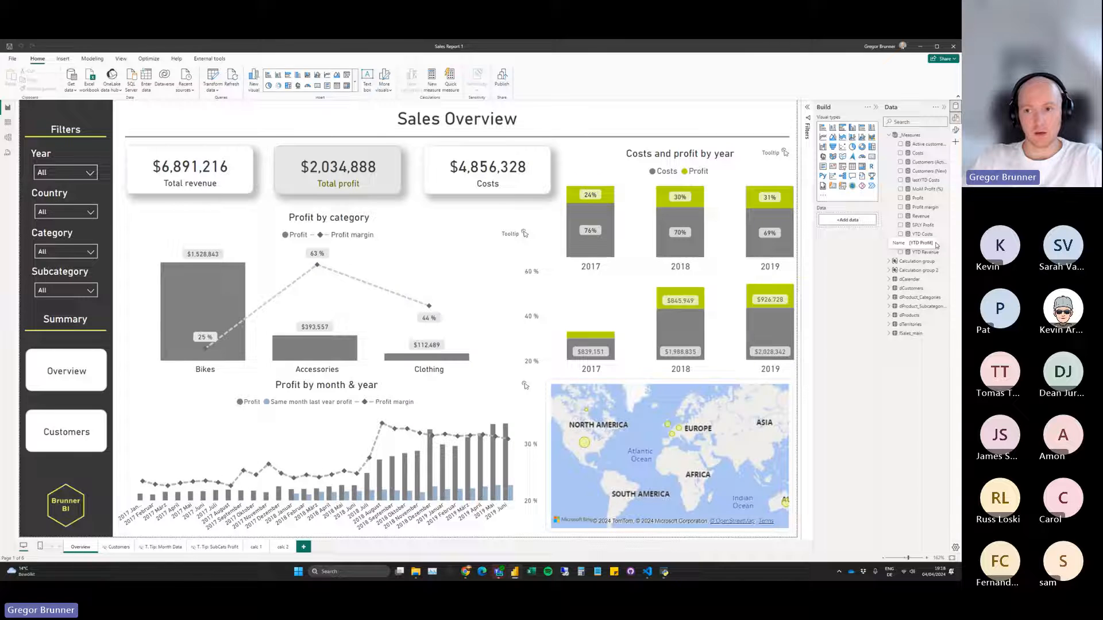
click(934, 244)
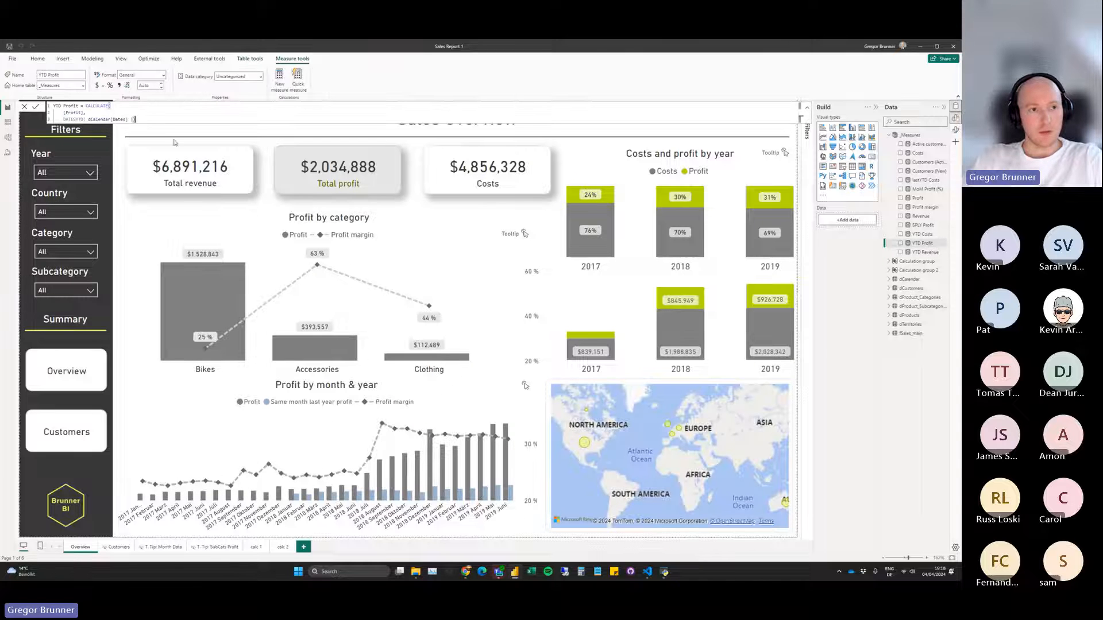
mouse_move(664, 572)
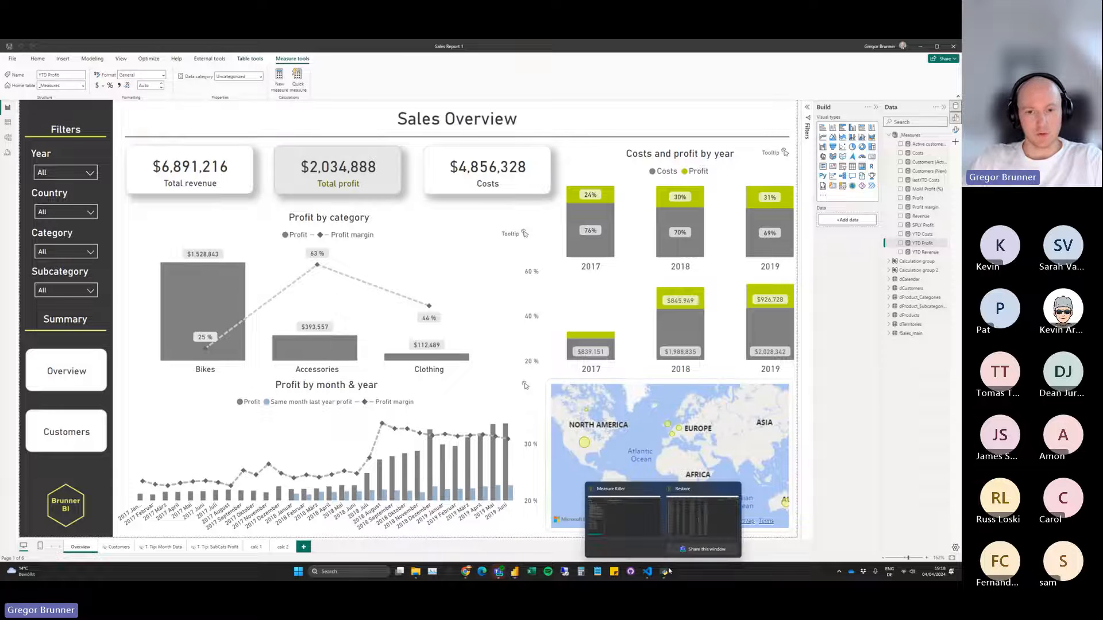
click(680, 503)
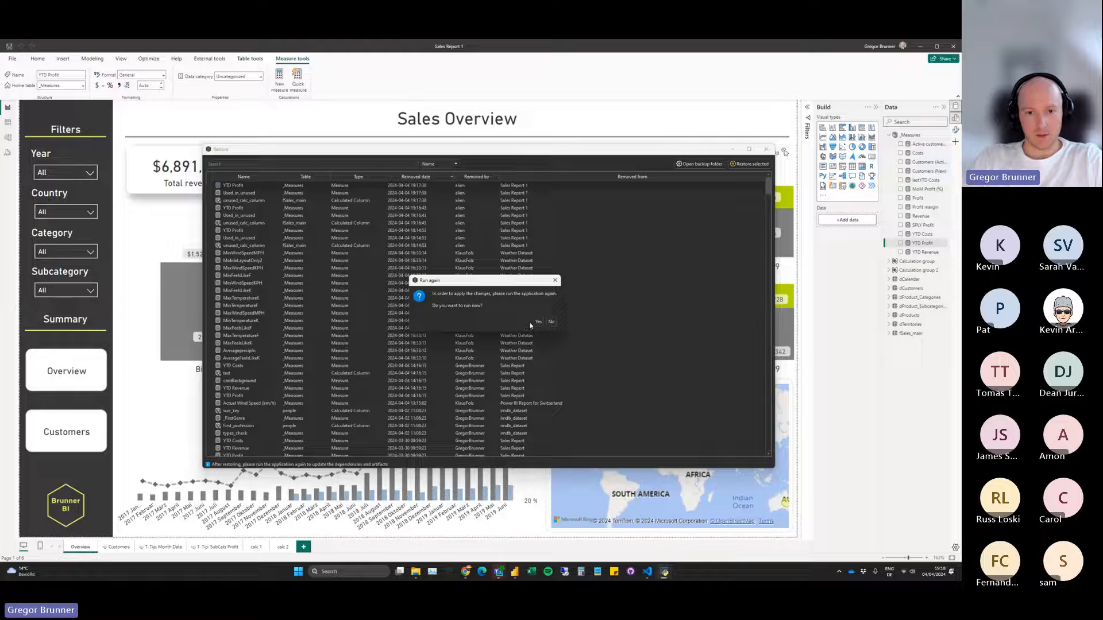
click(536, 322)
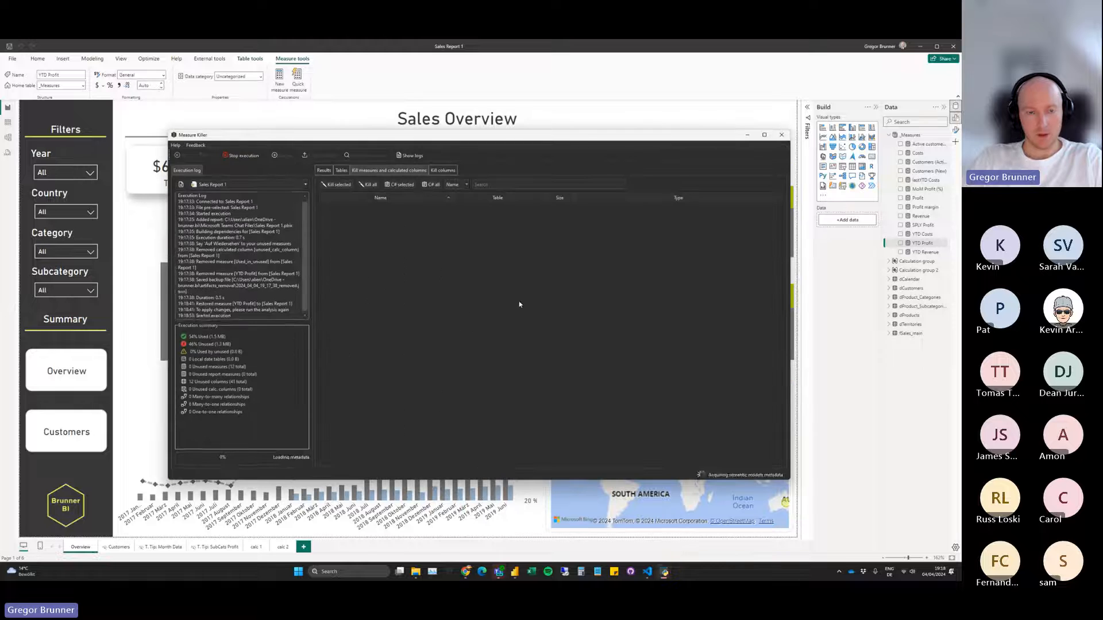
Review Measure Killer's table overview and show the generated column-removal M code for the fSales_main table.
click(341, 171)
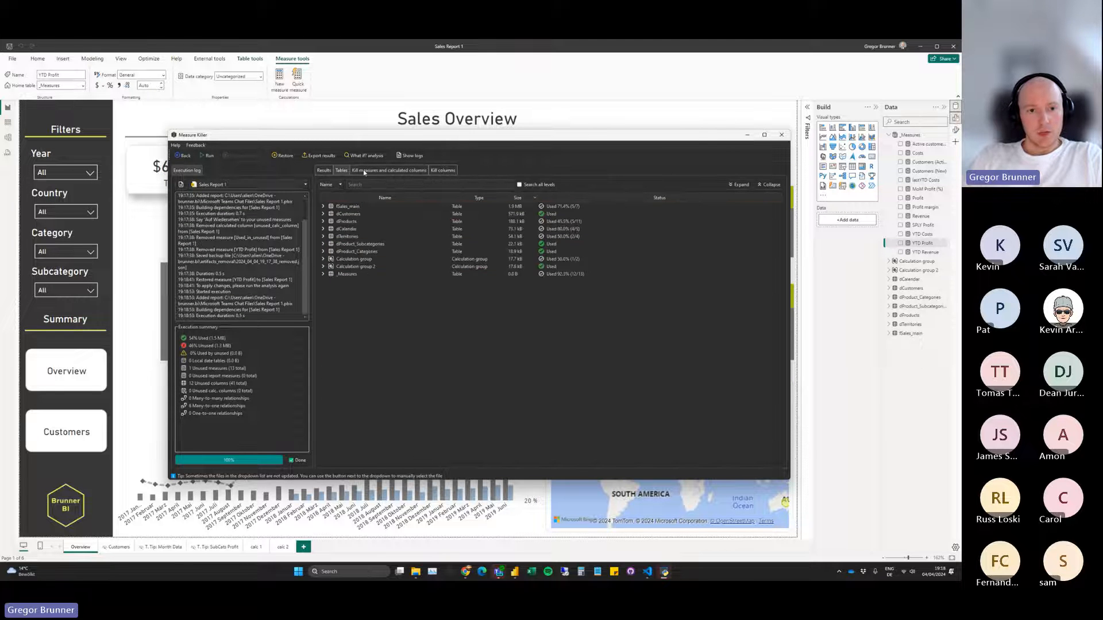
click(363, 170)
click(441, 171)
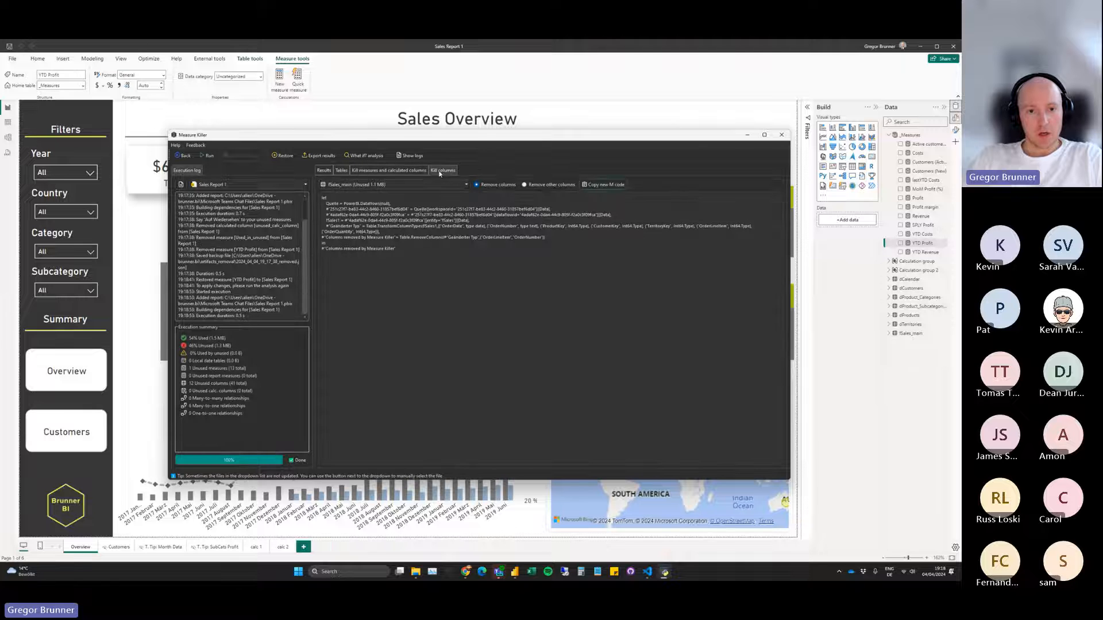
click(440, 187)
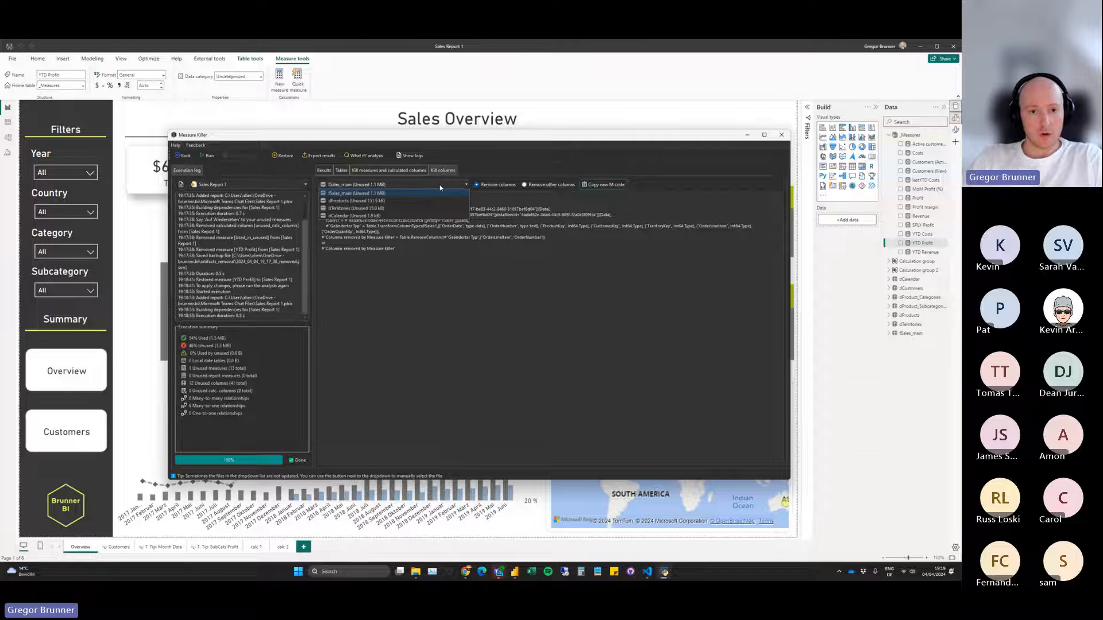
click(402, 187)
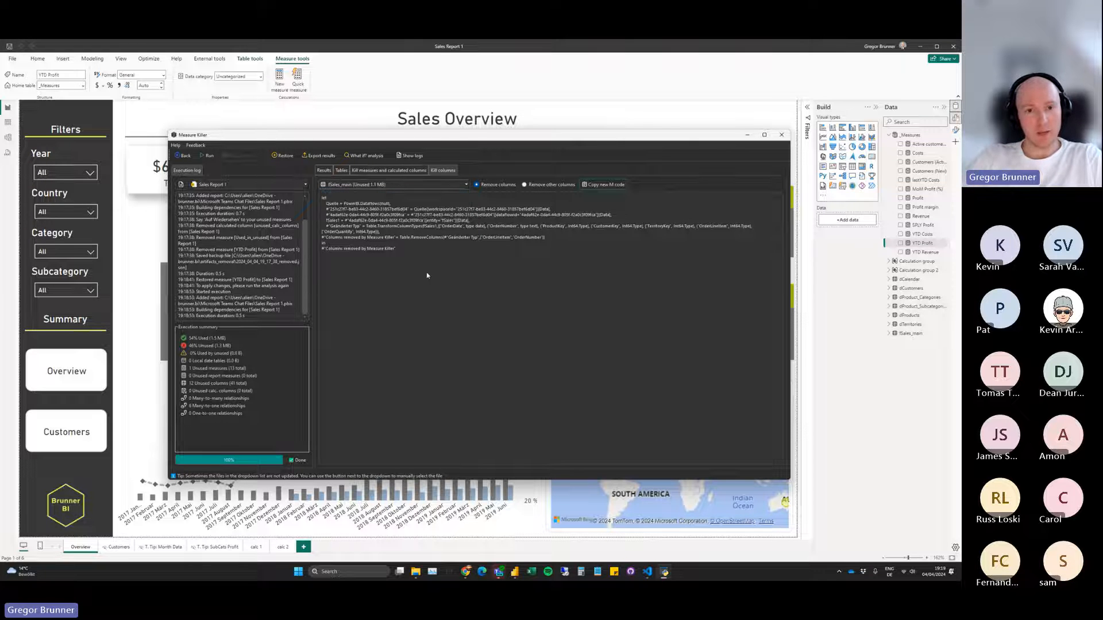
click(446, 184)
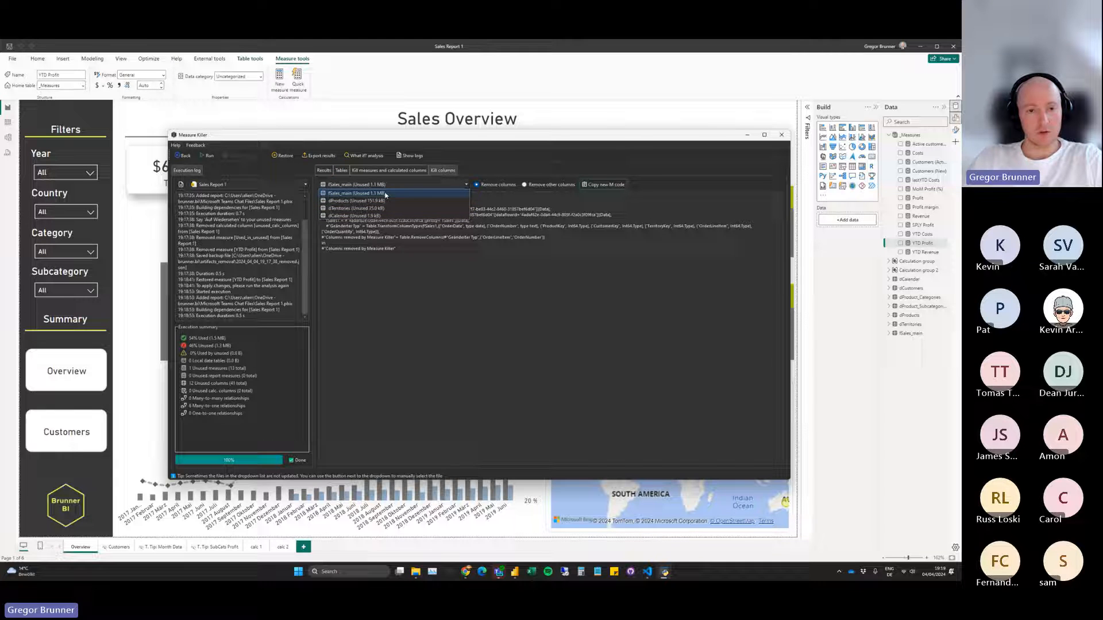
click(385, 194)
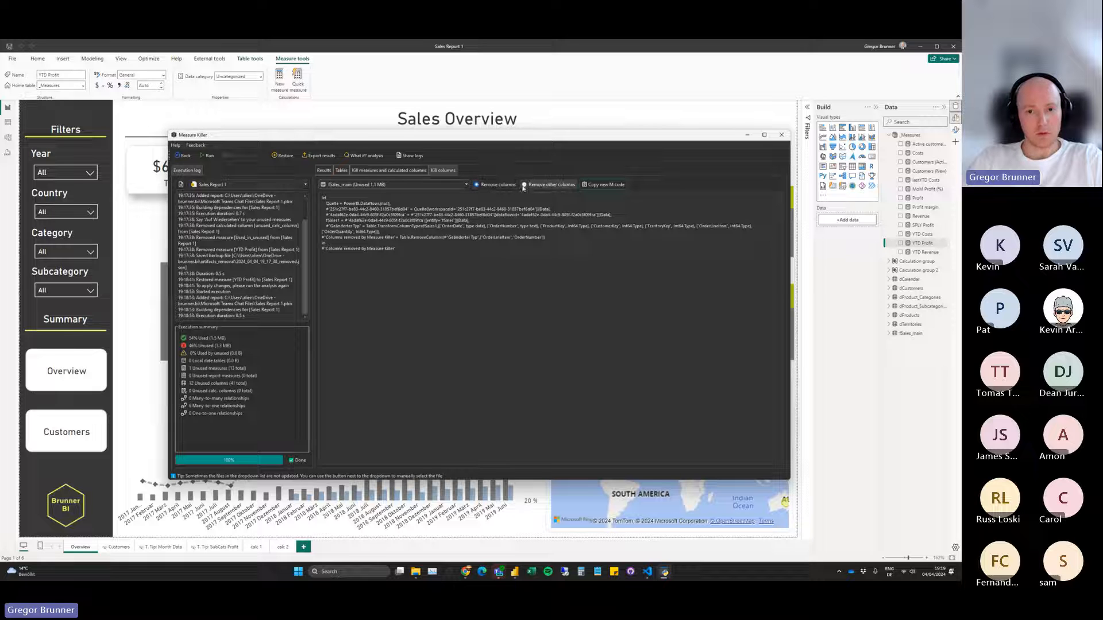
Set the fSales_main removal code to Remove other columns, inspect its Table.SelectColumns step, and copy the new M code.
click(534, 185)
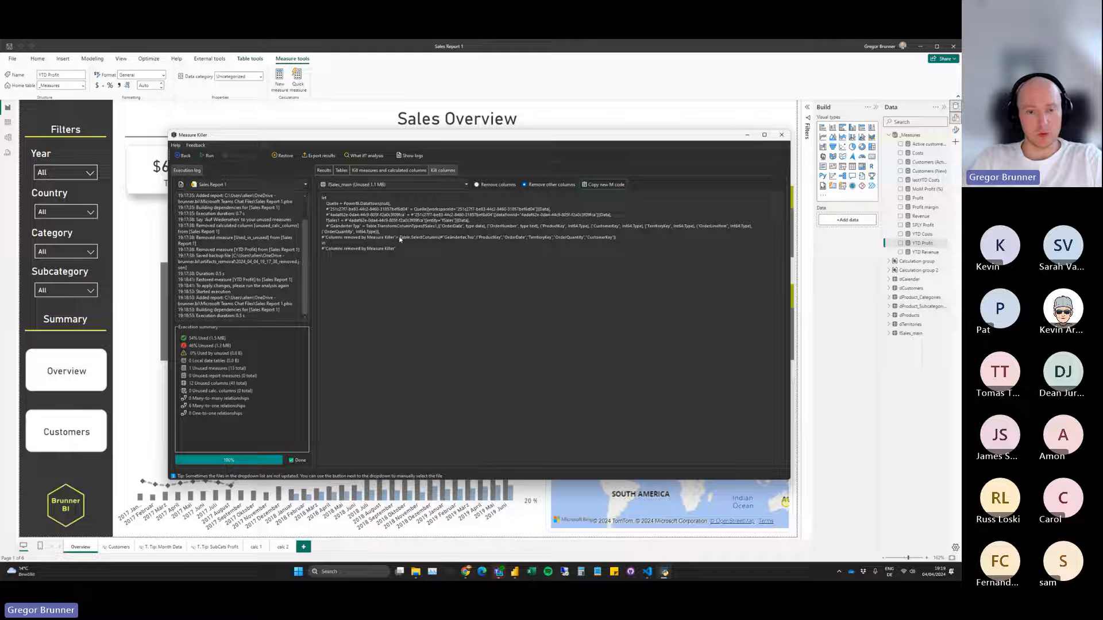
drag(399, 238, 440, 239)
click(443, 238)
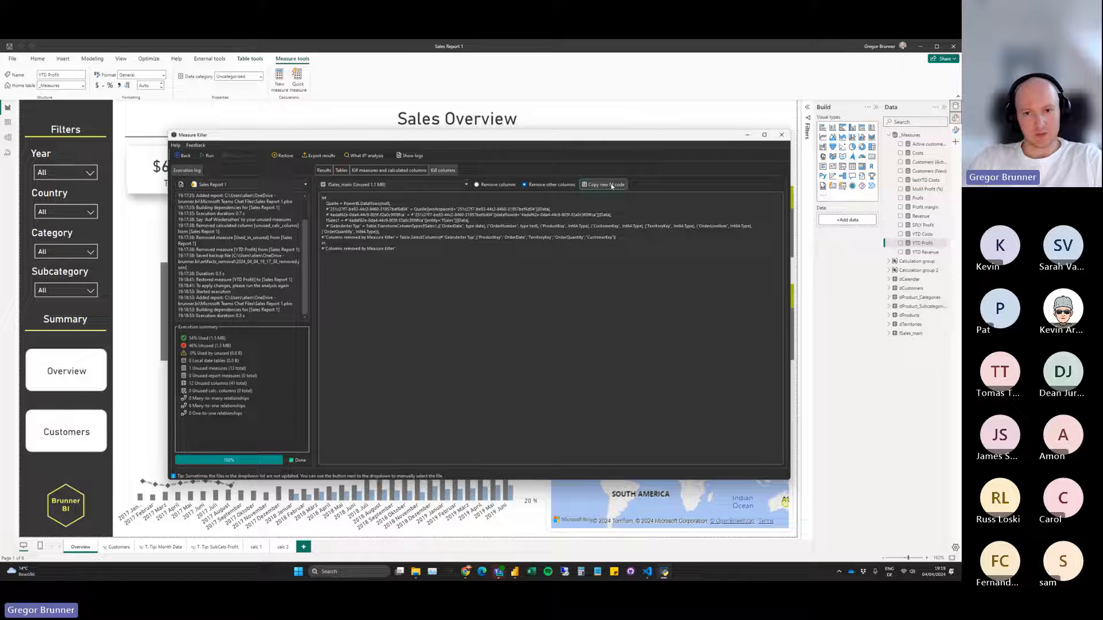
Open Power Query from Power BI Desktop and replace the fSales_main query's entire M code with the copied Measure Killer code.
click(37, 58)
click(209, 76)
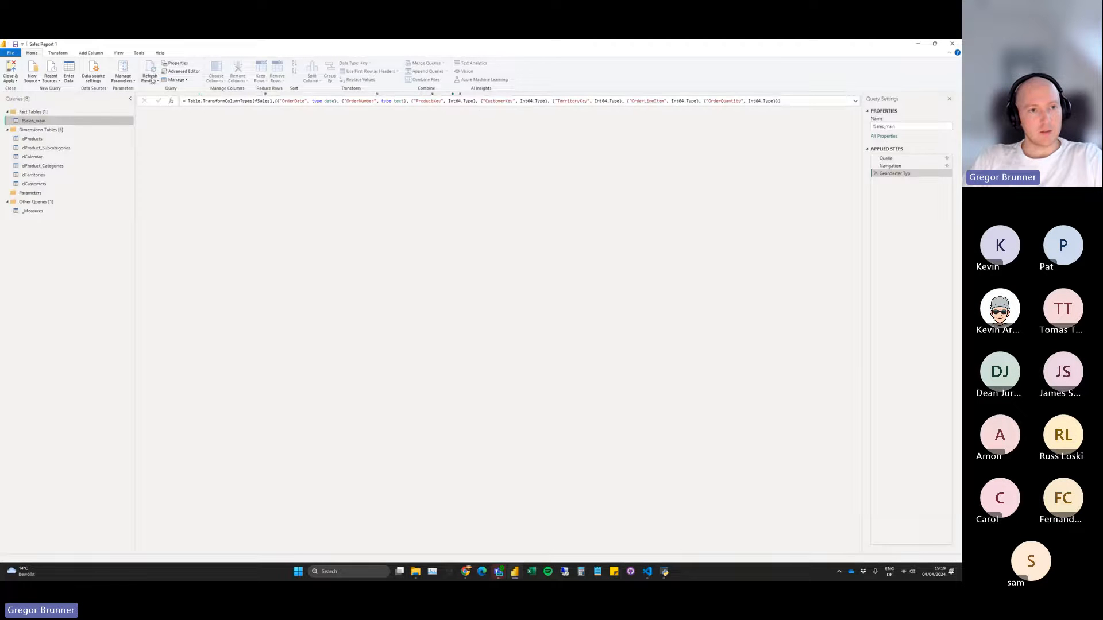
click(183, 72)
key(ctrl+a)
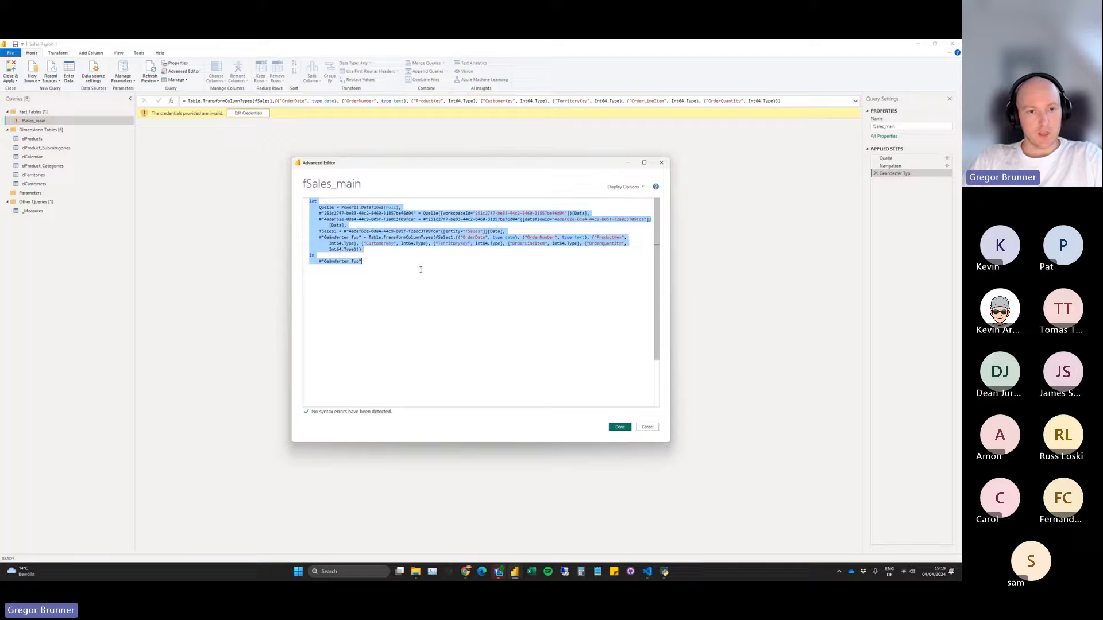
key(ctrl+v)
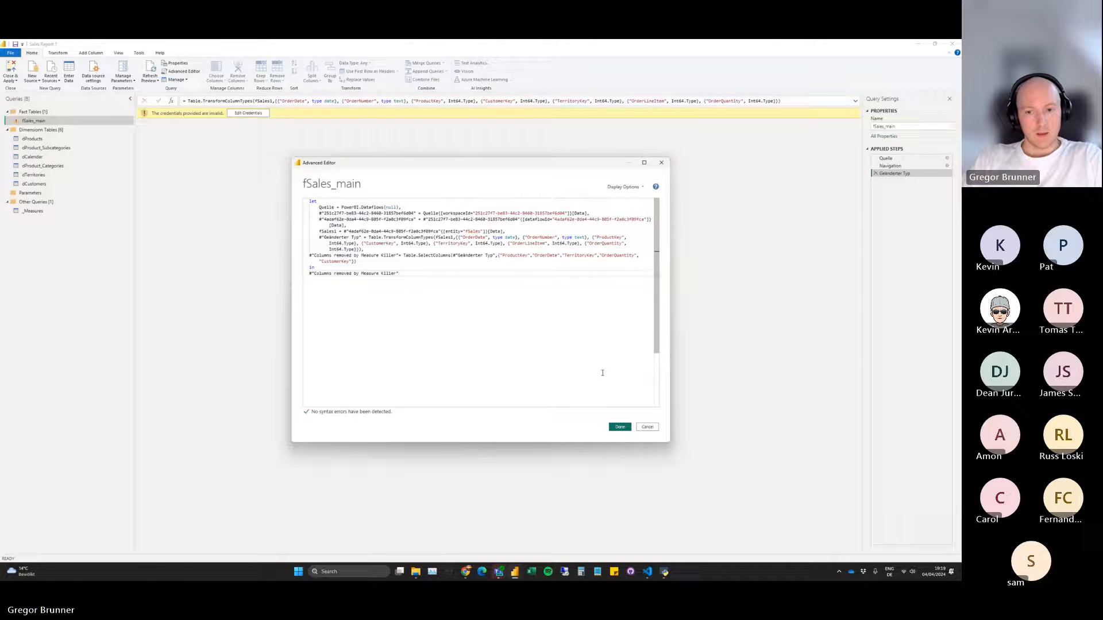
click(619, 427)
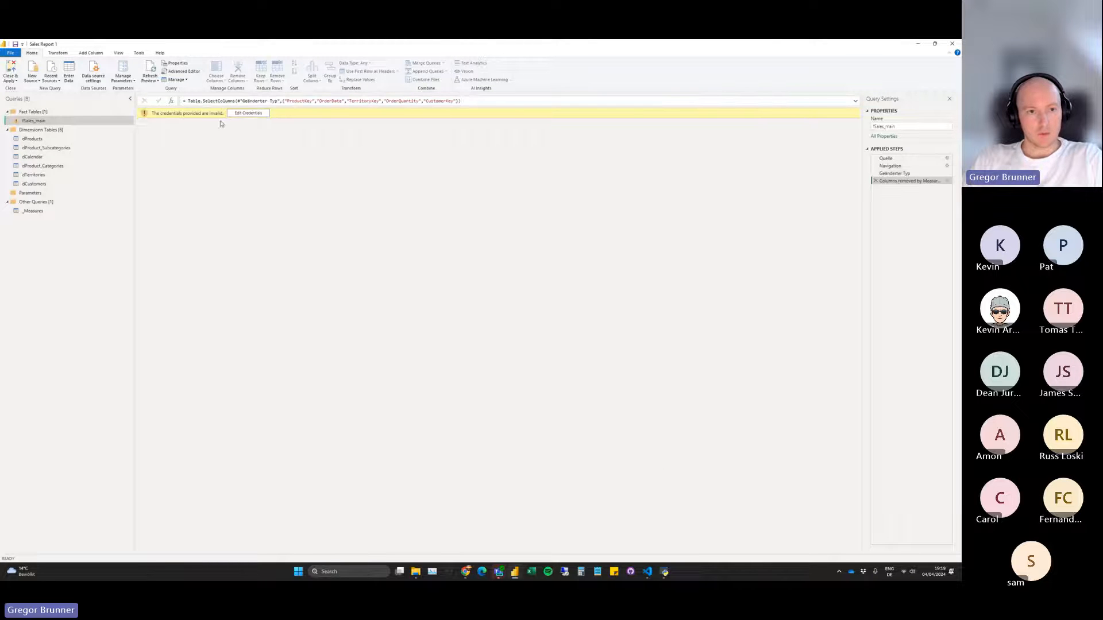
Edit the invalid data source credentials by signing in to Power BI dataflows (Legacy) with the organisational account, and connect.
click(244, 113)
click(457, 306)
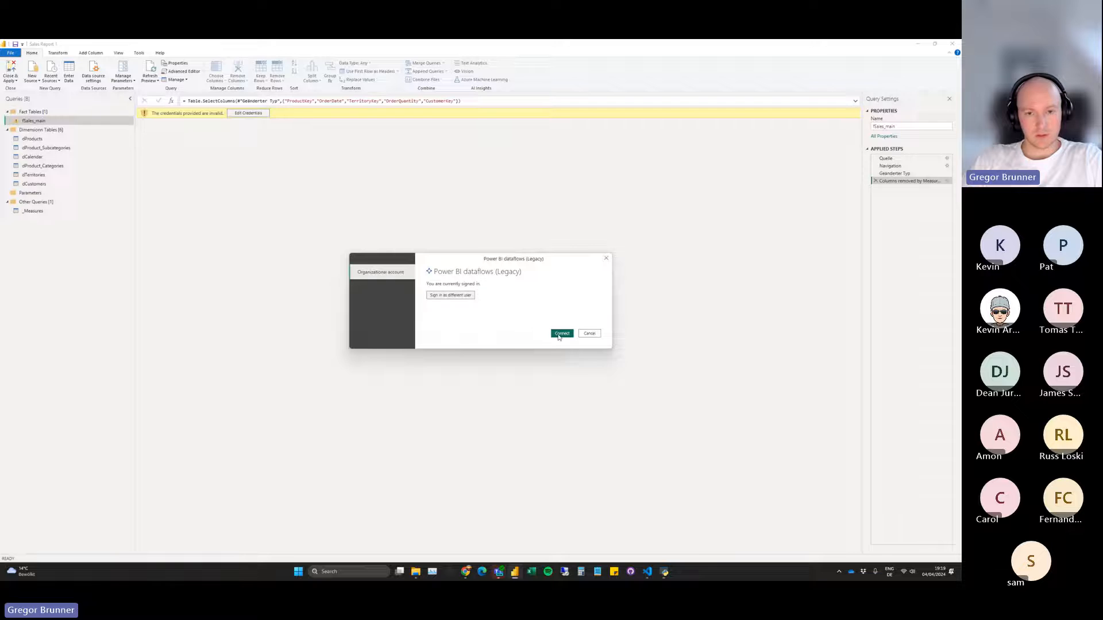
click(560, 335)
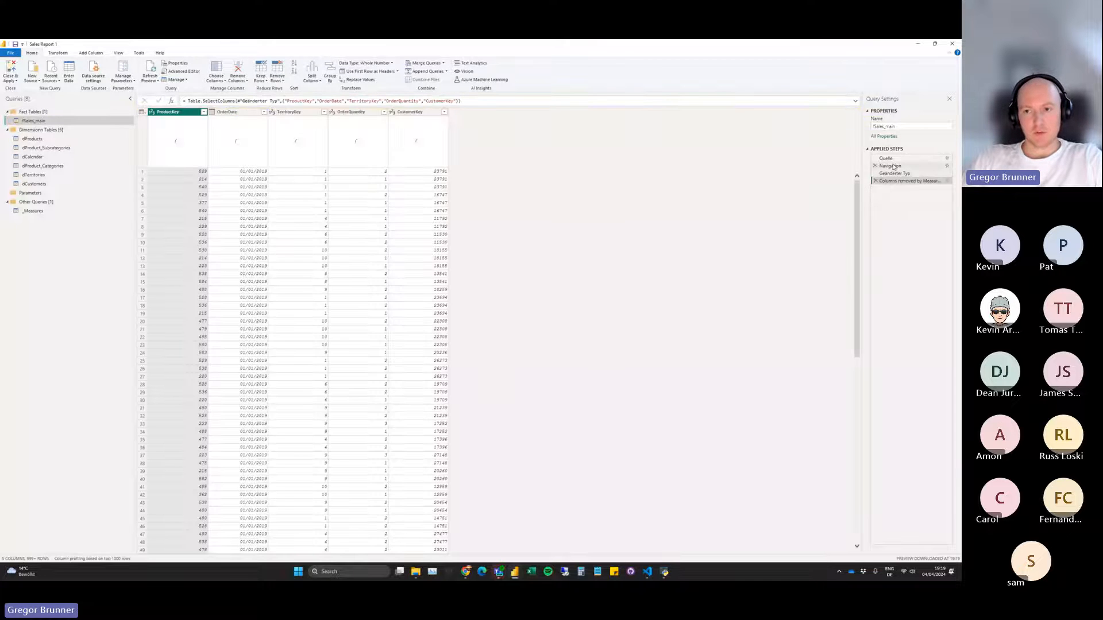
Compare fSales_main before and after the "Columns removed by Measure Killer" step, and inspect that step's kept columns without changing them.
click(894, 173)
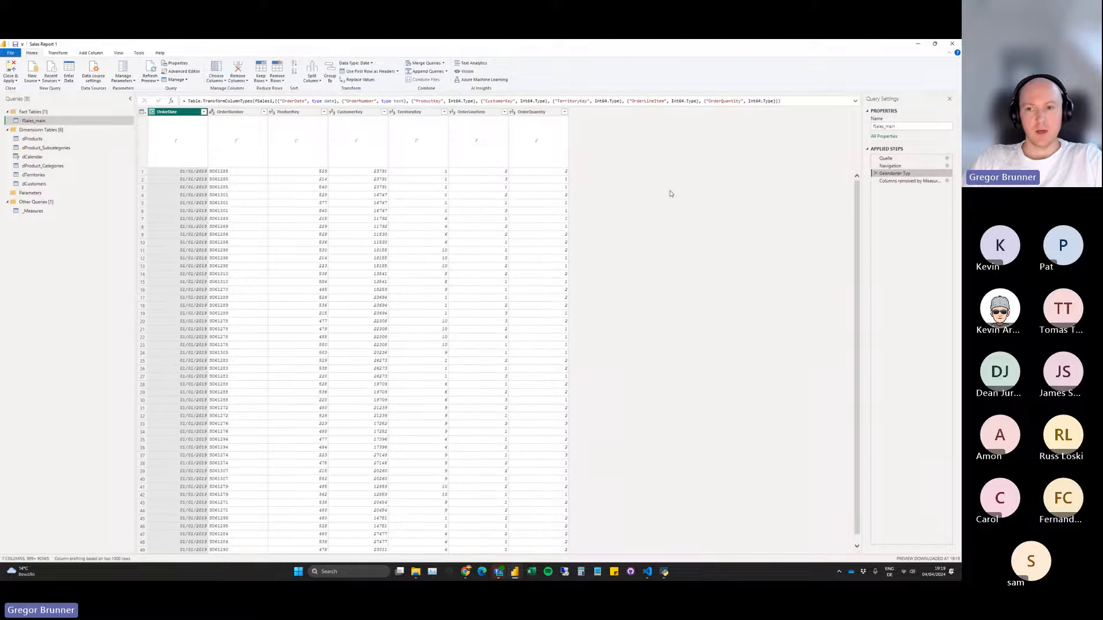
click(900, 182)
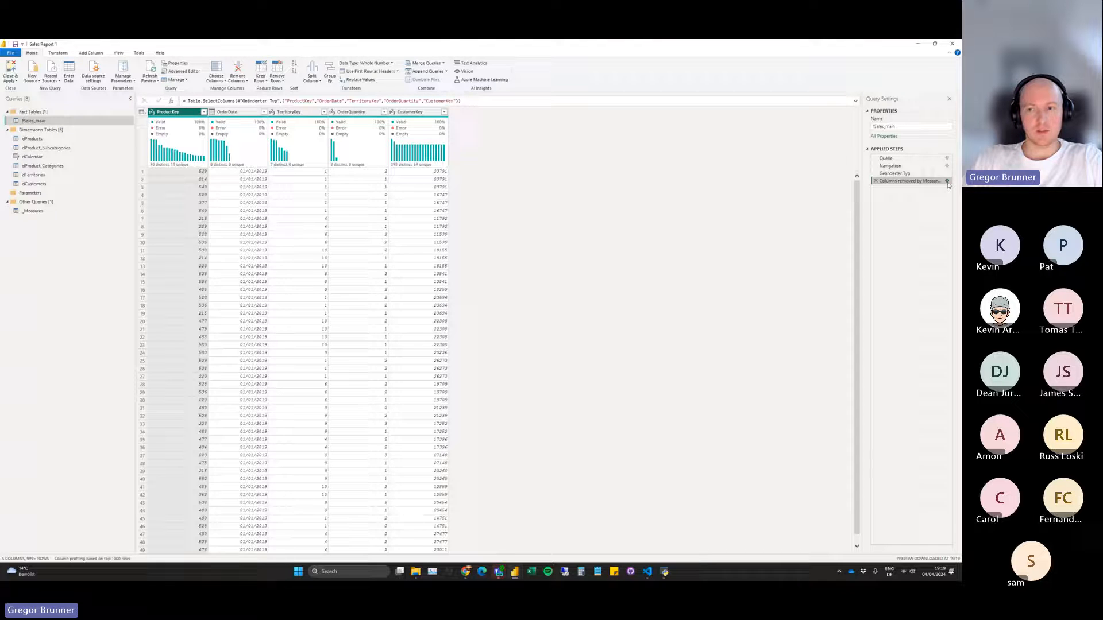
click(948, 181)
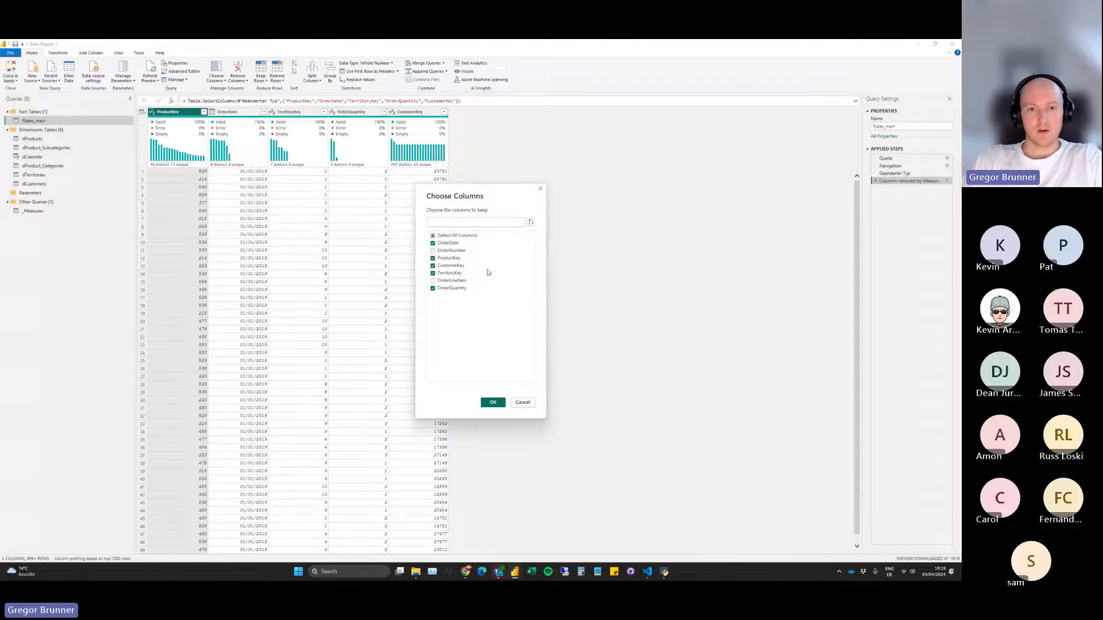
click(520, 402)
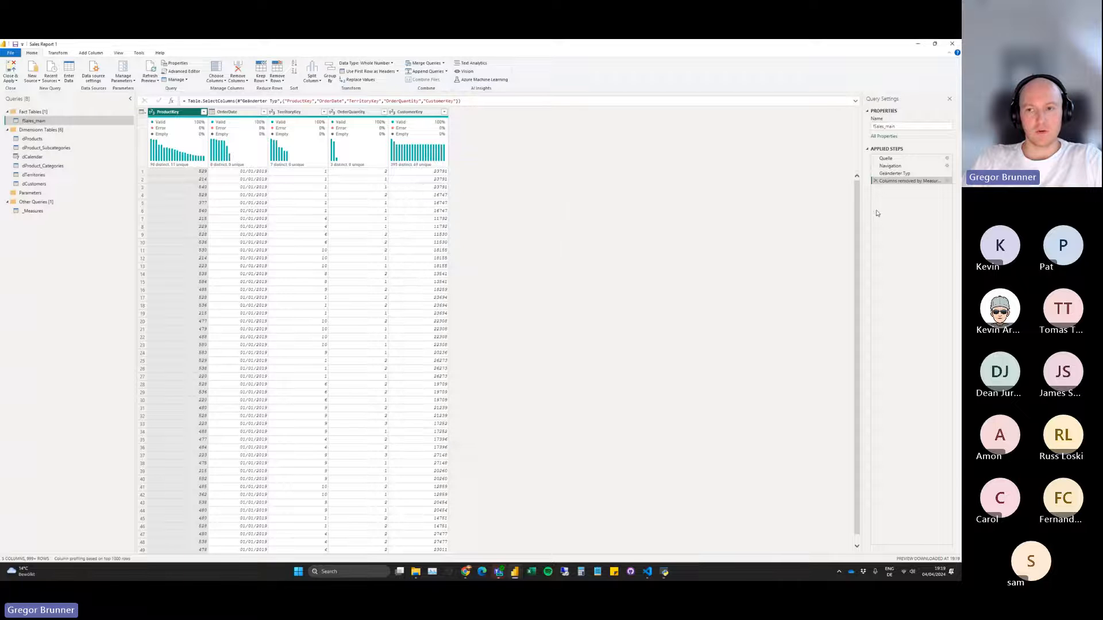
Apply the Power Query changes to Sales Report 1, and rerun its analysis in Measure Killer.
click(4, 73)
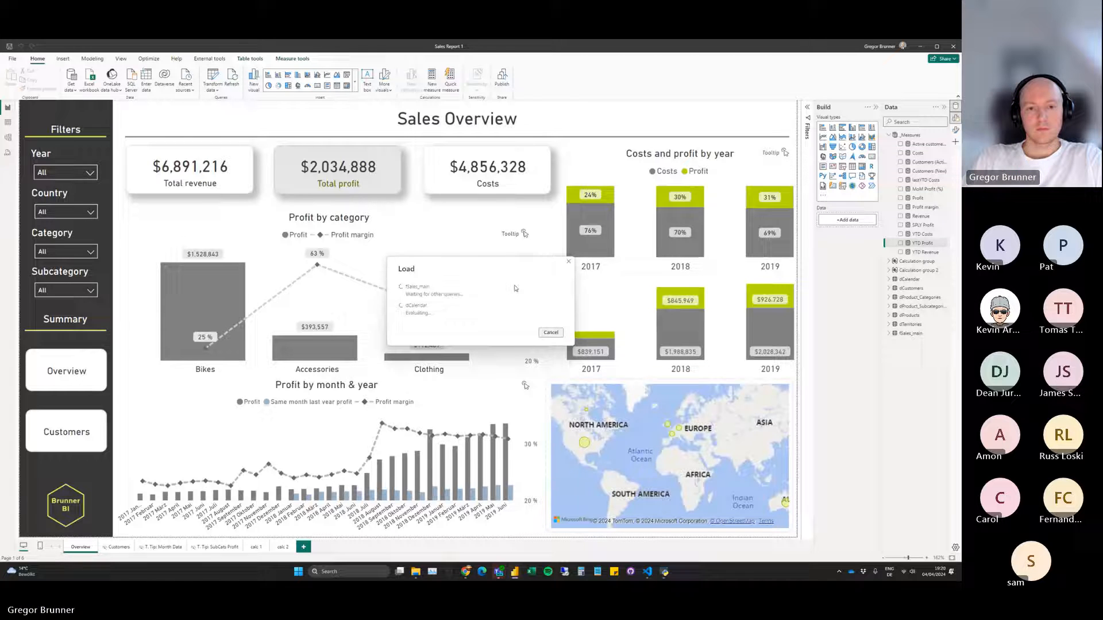
click(664, 573)
drag(405, 142, 444, 117)
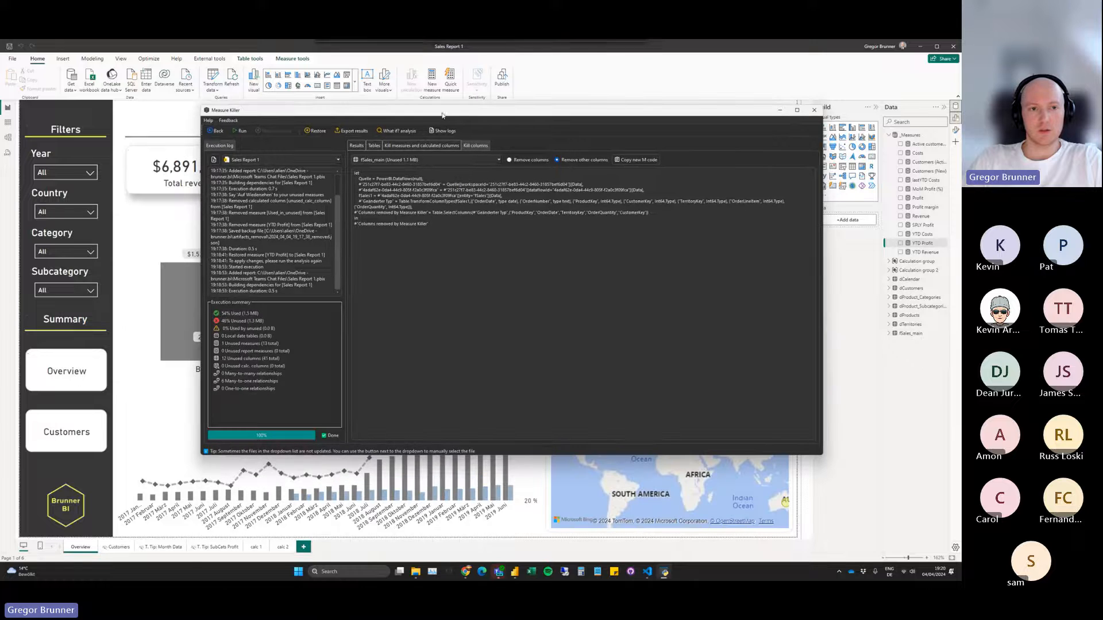
click(356, 146)
drag(329, 111, 284, 125)
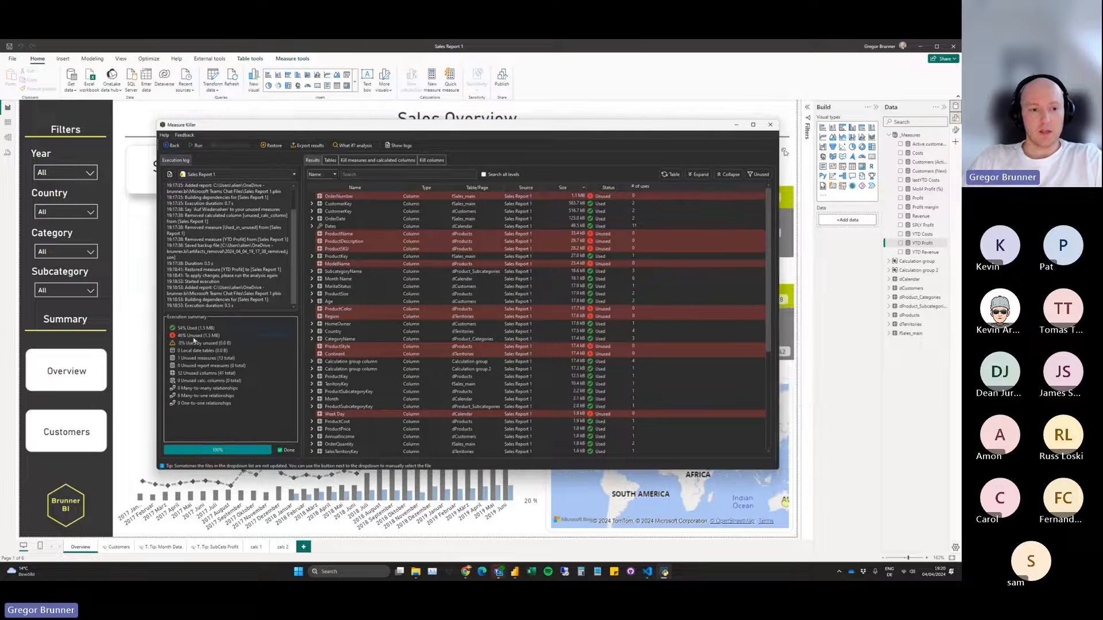
click(195, 146)
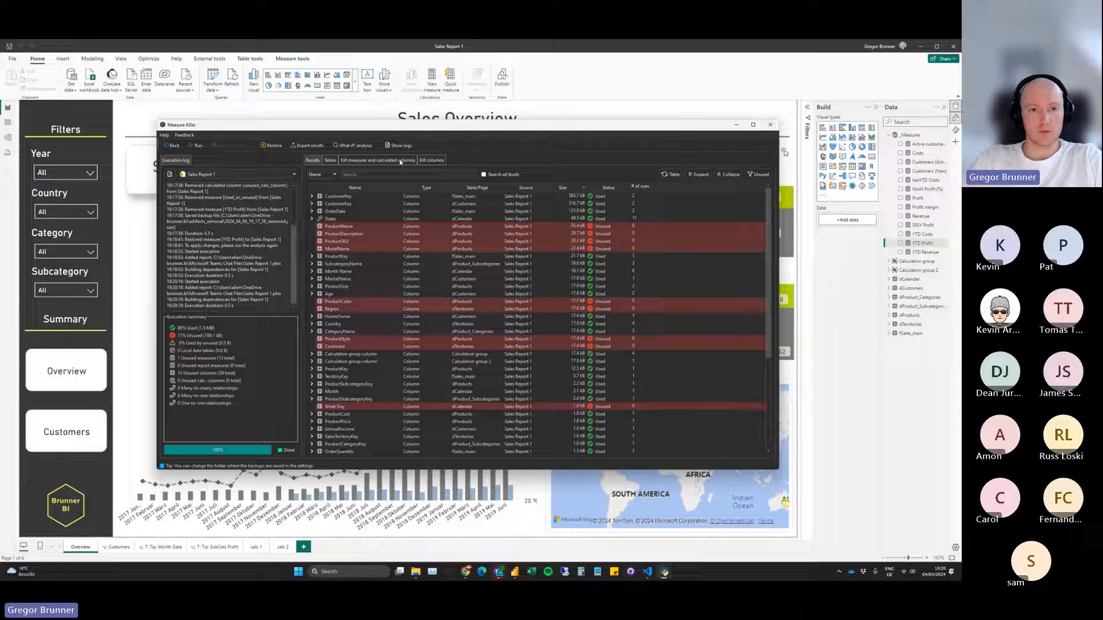
mouse_move(210, 329)
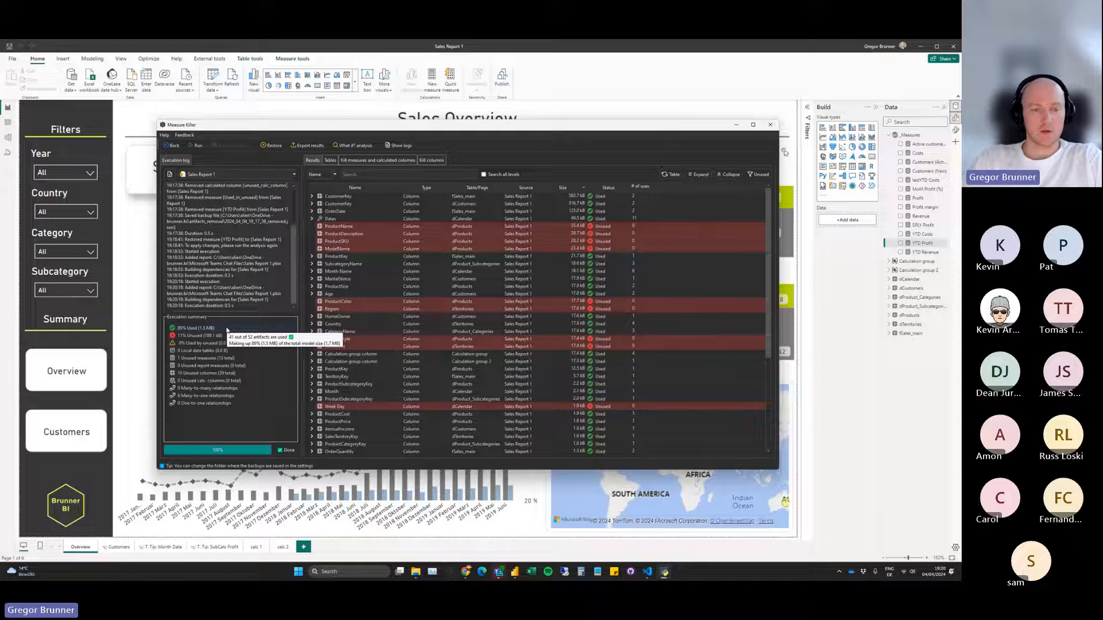
drag(310, 124, 273, 124)
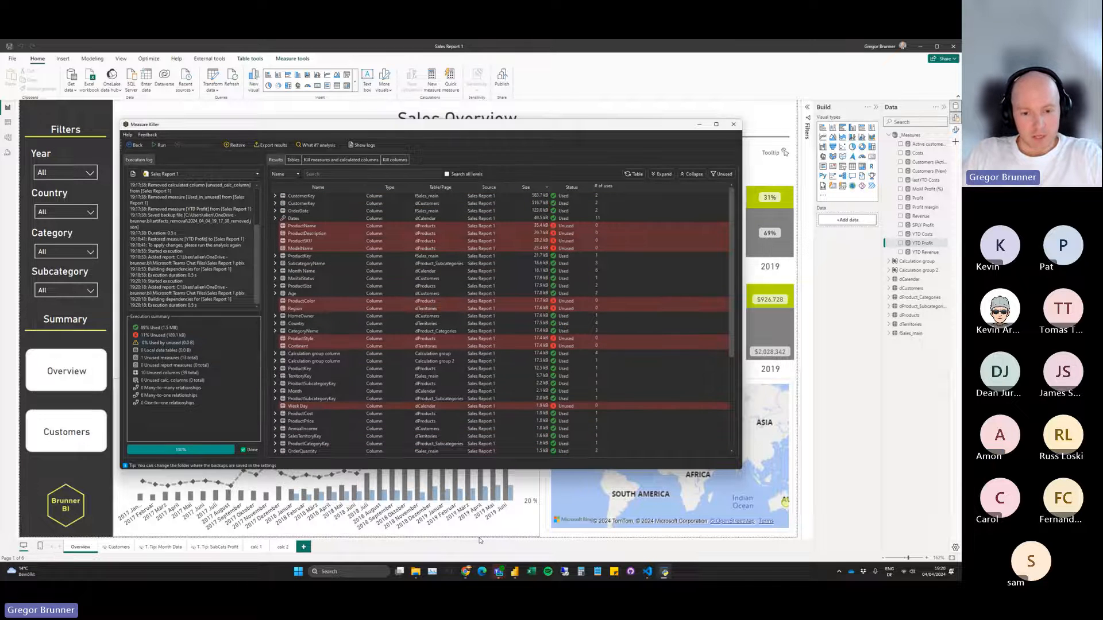
Open the imdb folder under MK testing_ in File Explorer, and review the rest of the Sales Report 1 results in Measure Killer.
click(424, 569)
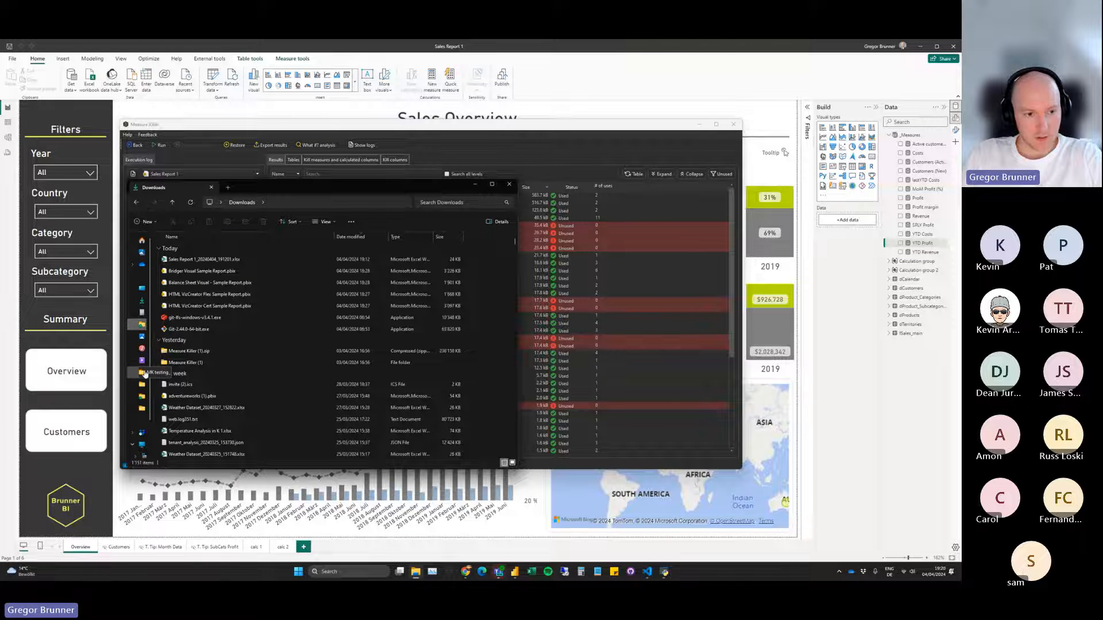
click(140, 386)
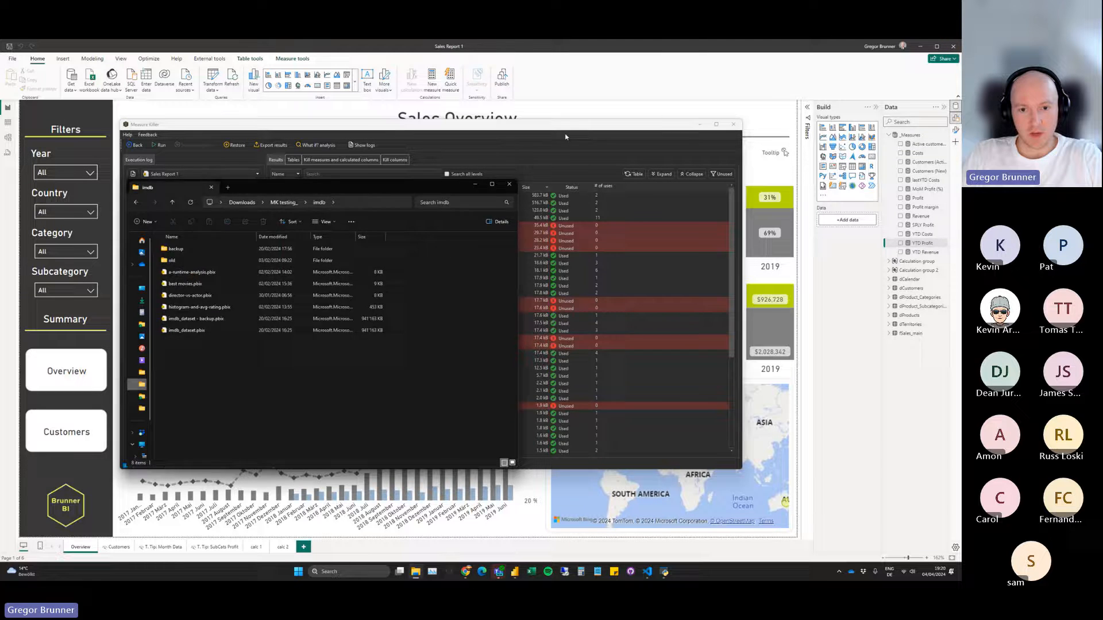
click(605, 185)
scroll(530, 299, down, 4)
scroll(530, 299, down, 4)
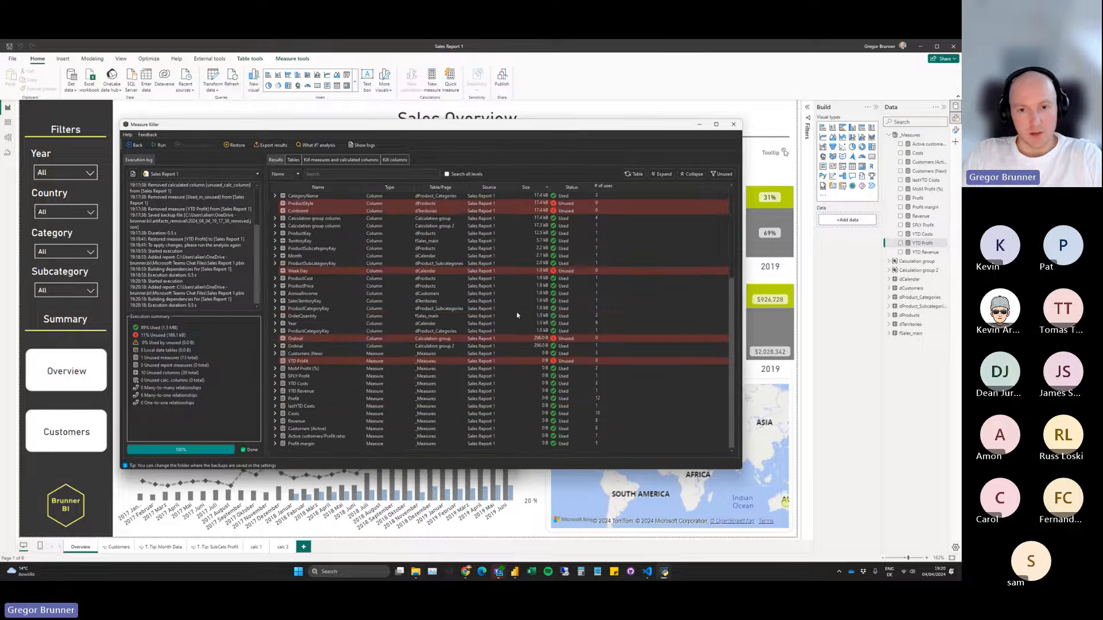
Close Measure Killer and Sales Report 1, and open imdb_dataset.pbix from the imdb folder.
click(733, 124)
click(953, 47)
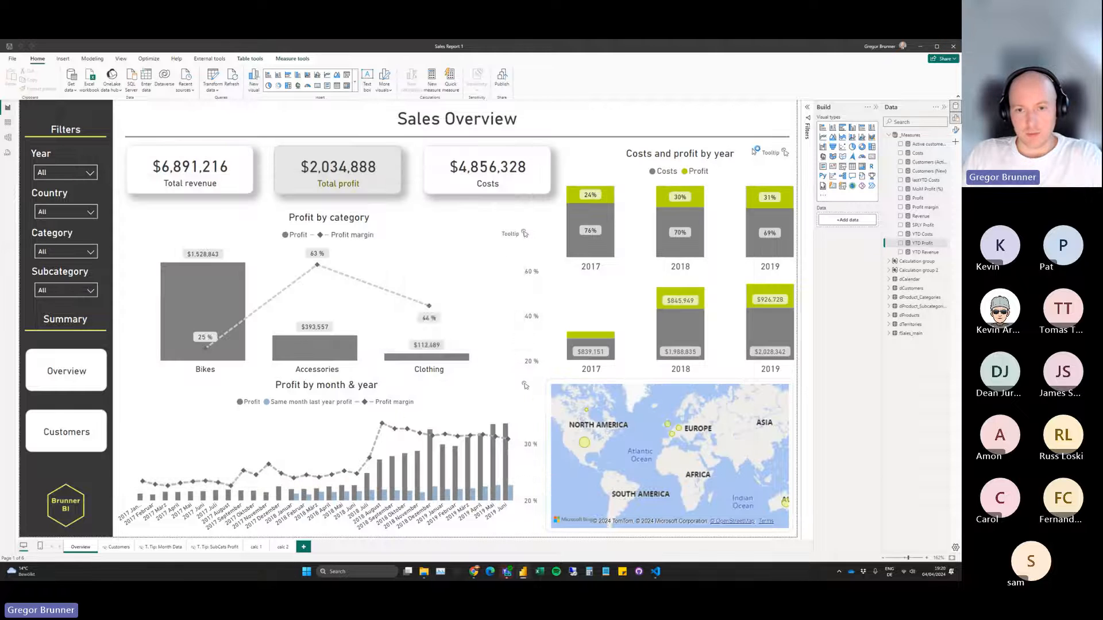
click(504, 319)
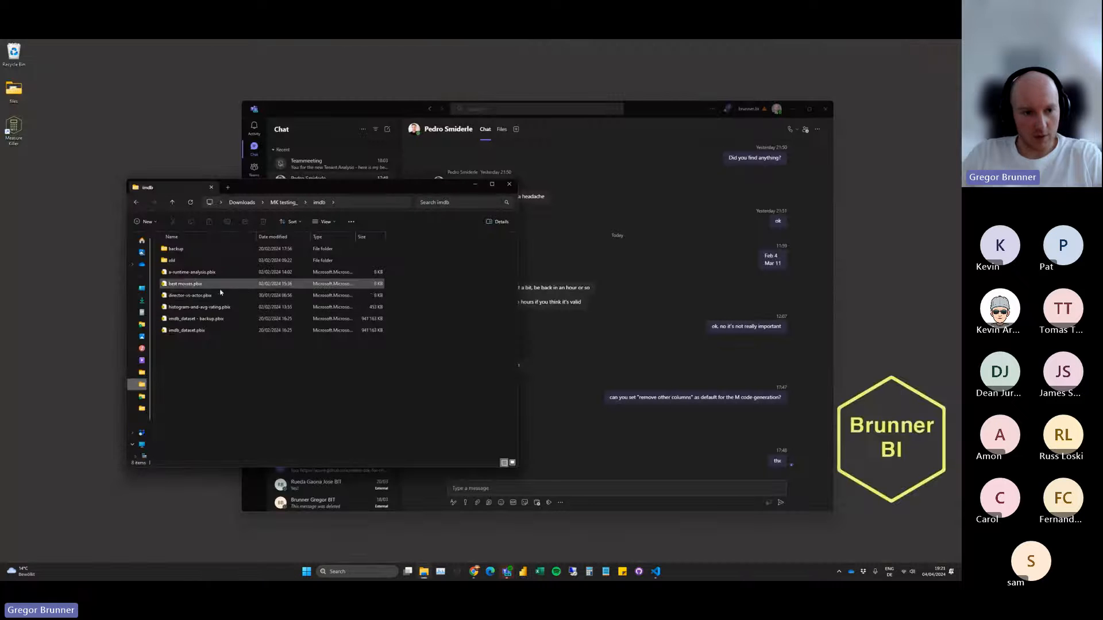
click(475, 184)
click(794, 108)
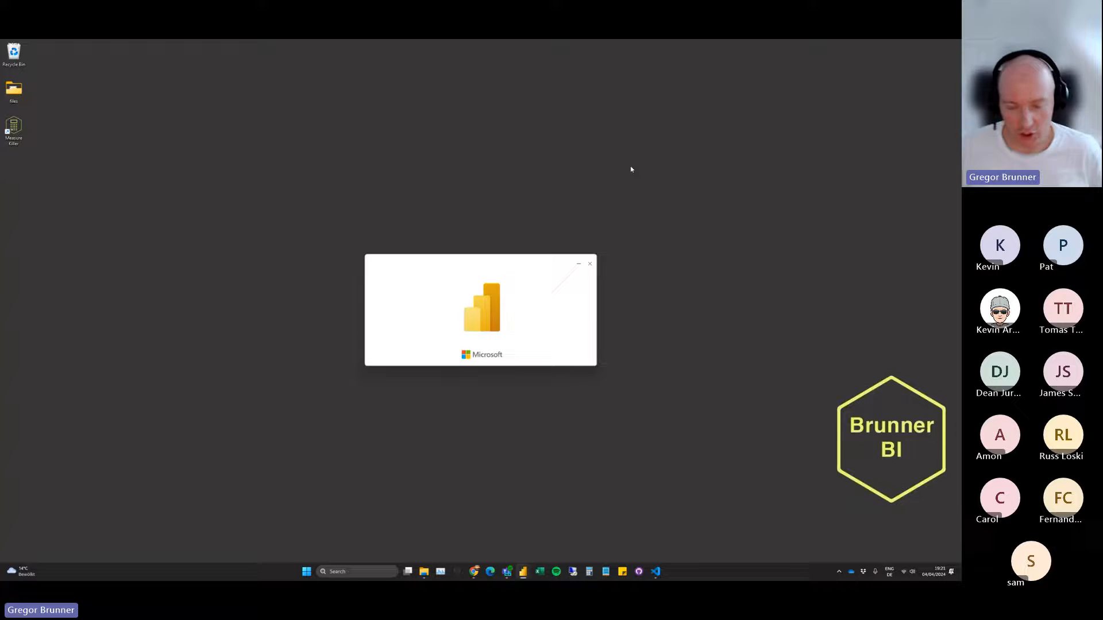
Relaunch Measure Killer by running main.py in Visual Studio Code.
click(655, 571)
click(842, 130)
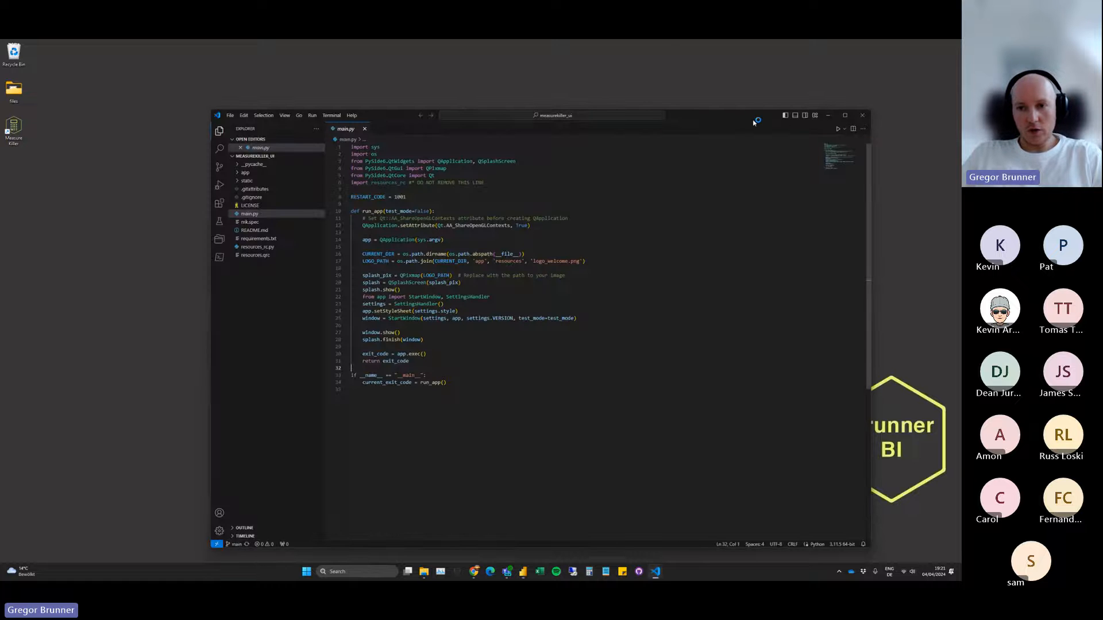
drag(744, 118, 732, 117)
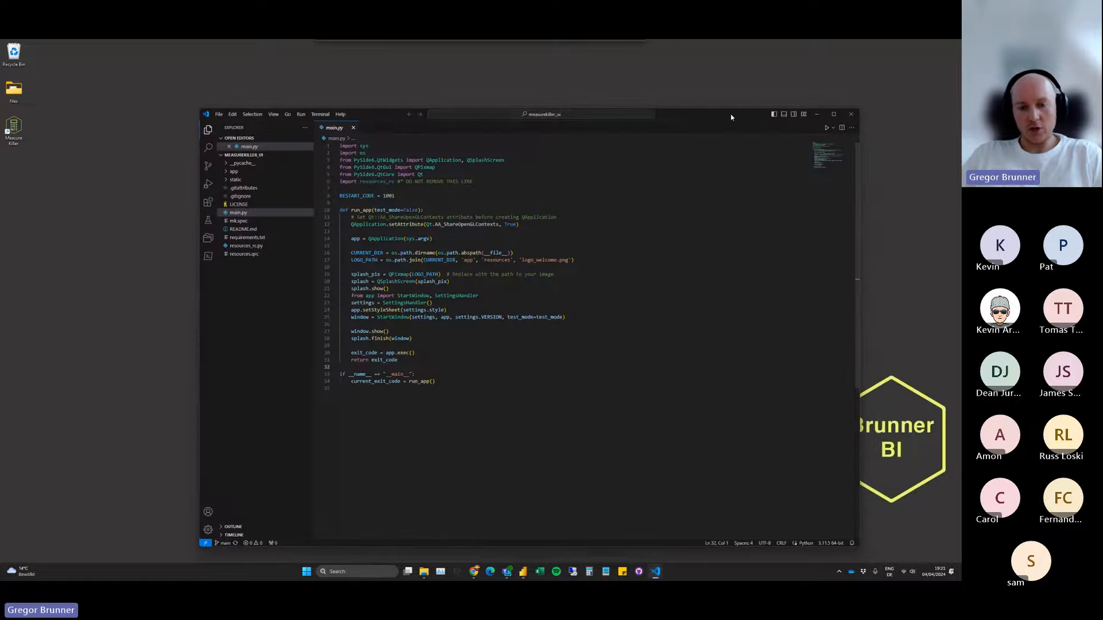
click(827, 129)
click(817, 115)
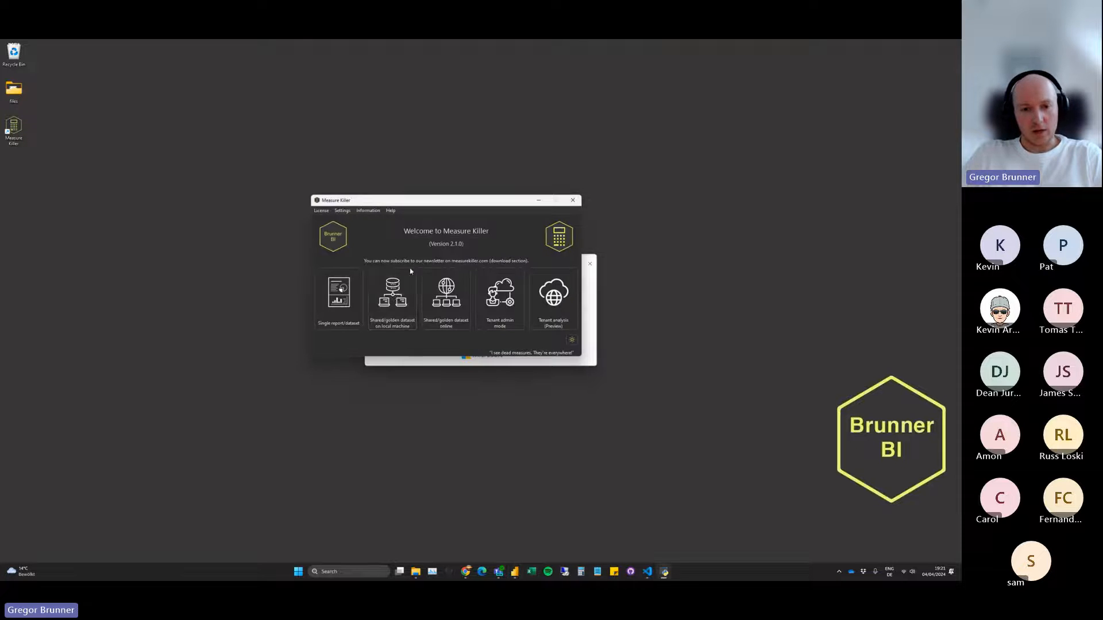
Start the shared/golden dataset on local machine mode with imdb_dataset as the dataset and imdb_dataset.pbix as its file.
drag(412, 204, 442, 96)
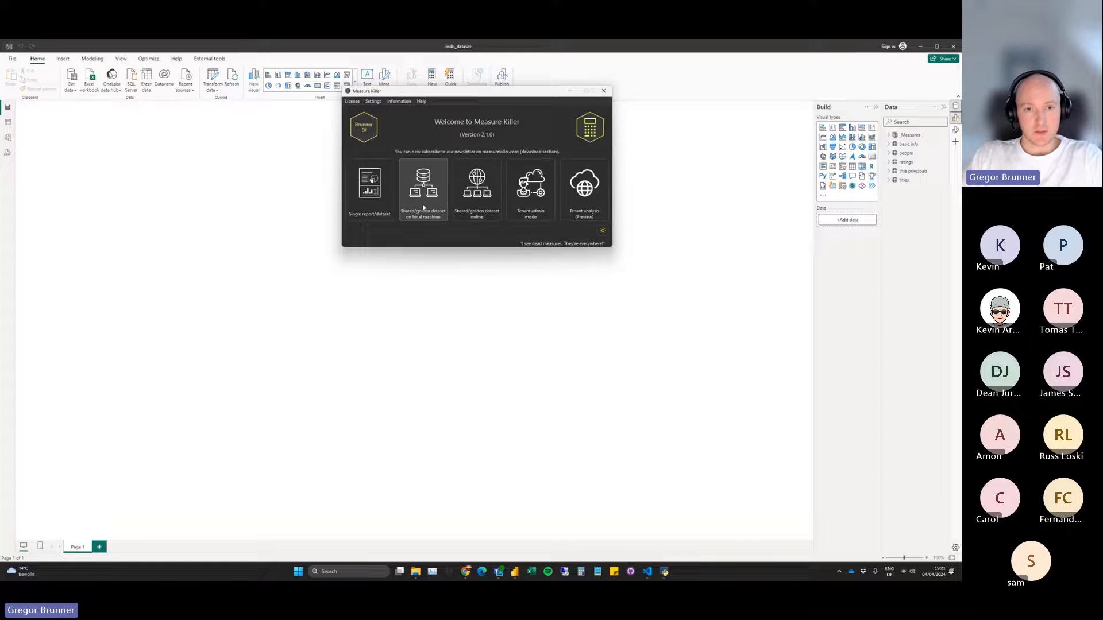
click(424, 207)
drag(472, 268, 455, 263)
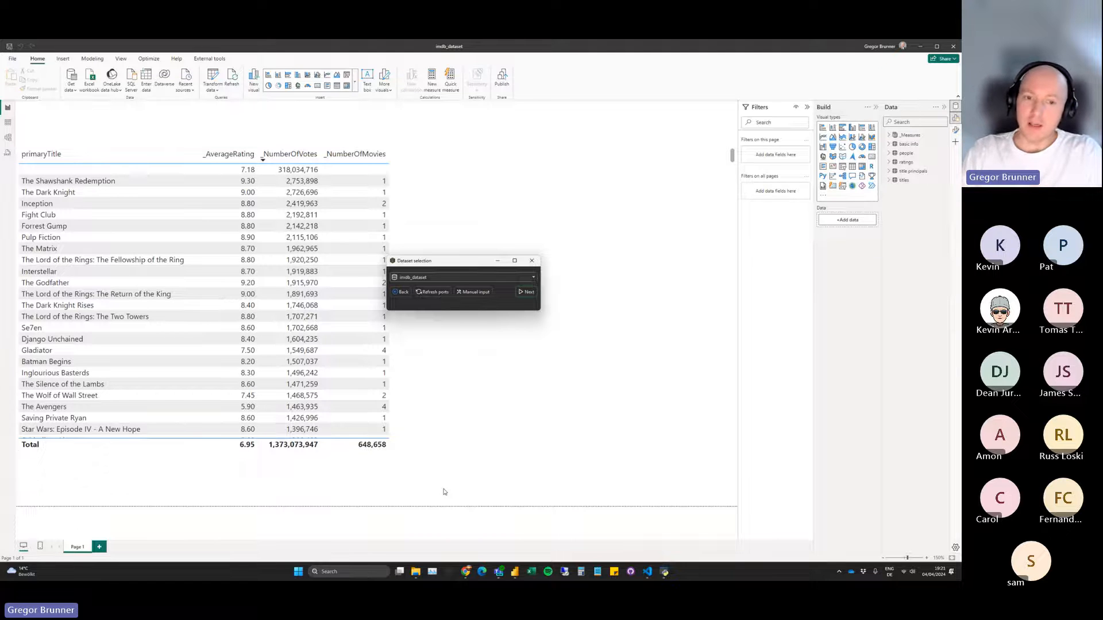
click(529, 293)
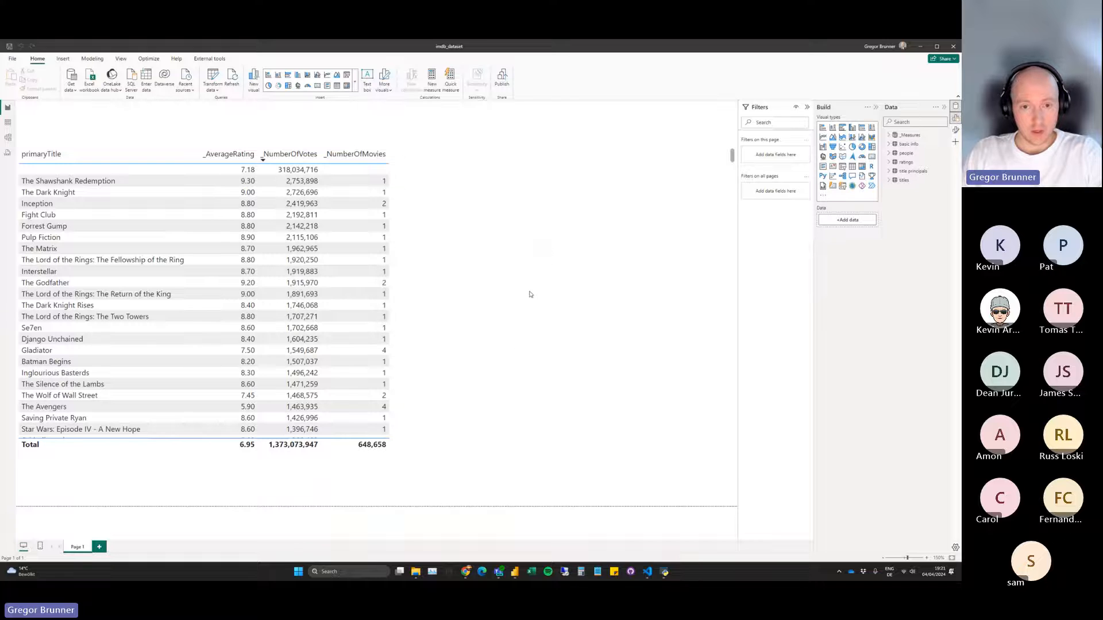
click(505, 295)
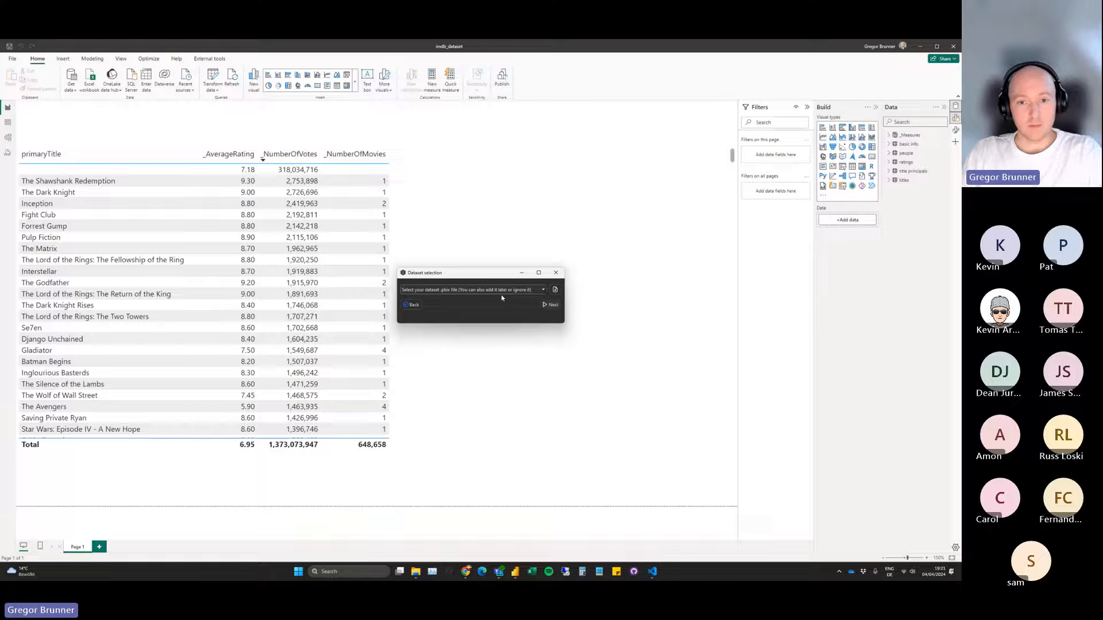
click(523, 291)
click(522, 299)
click(550, 305)
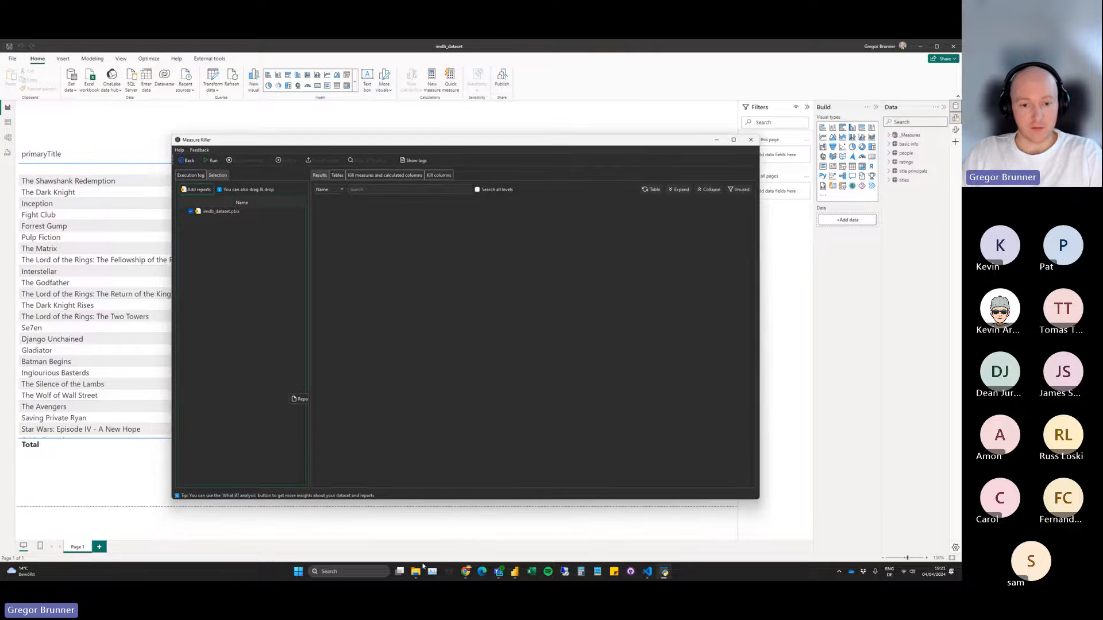
Add the a-runtime analysis, best movies, director-vs-actor and histogram-and-avg-rating reports from the imdb folder to the analysis selection.
drag(343, 187, 649, 211)
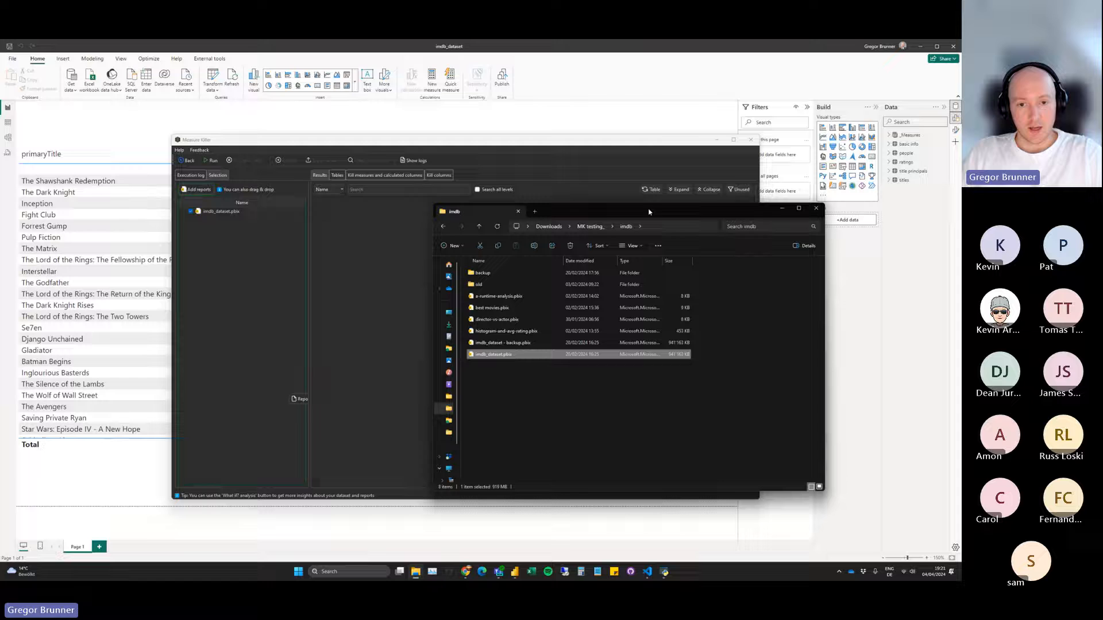
click(549, 298)
shift+click(561, 333)
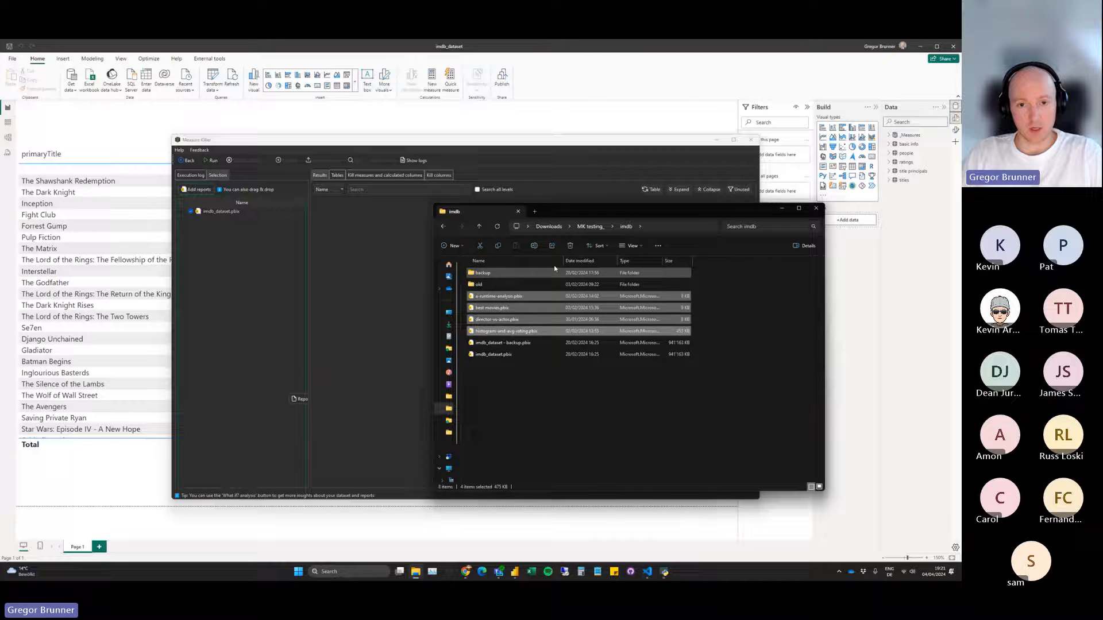
drag(574, 212, 651, 186)
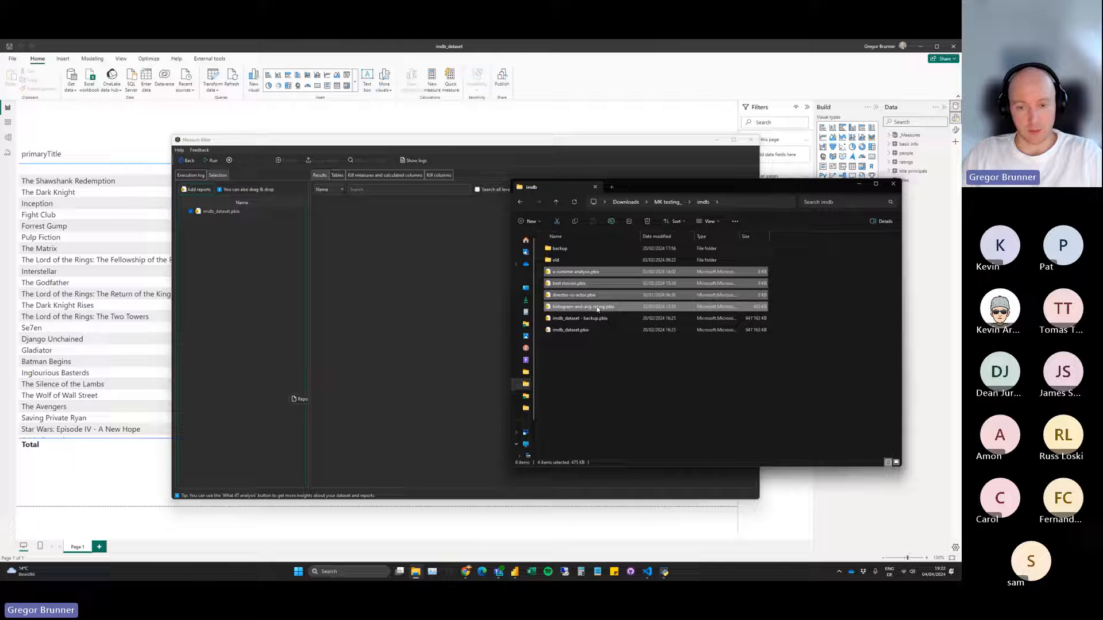
drag(484, 315, 241, 307)
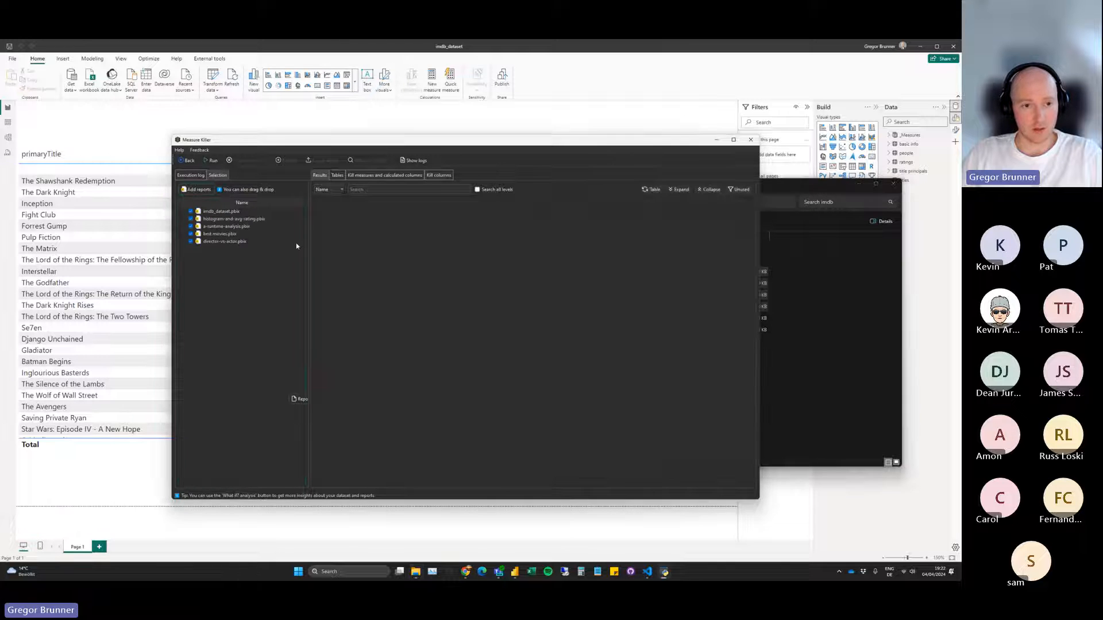
Run the analysis of imdb_dataset together with its connected reports.
click(214, 162)
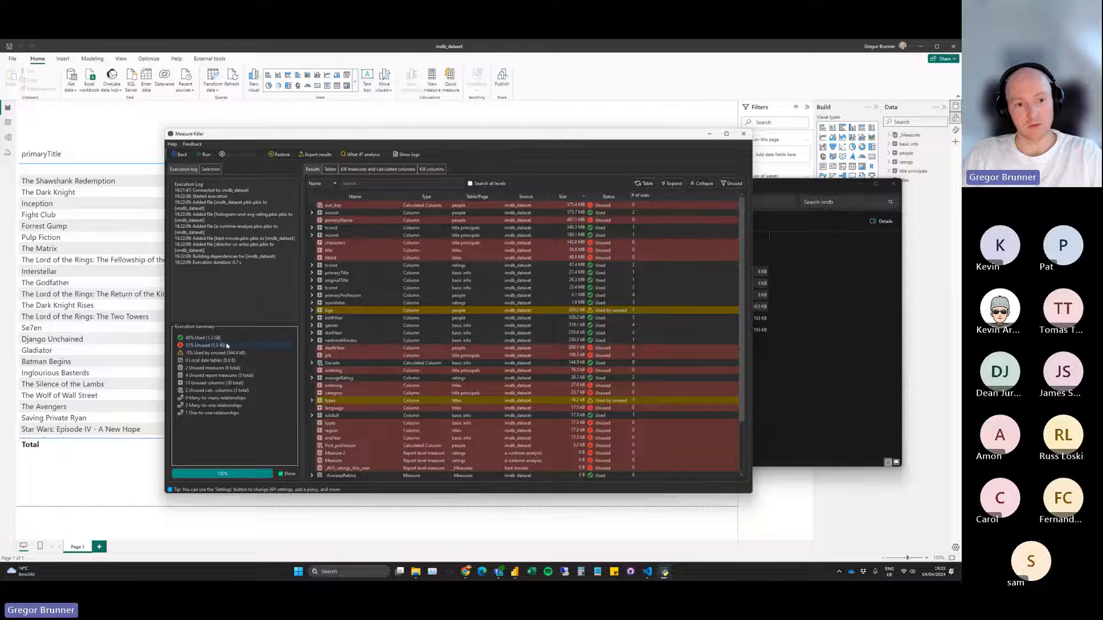
click(860, 184)
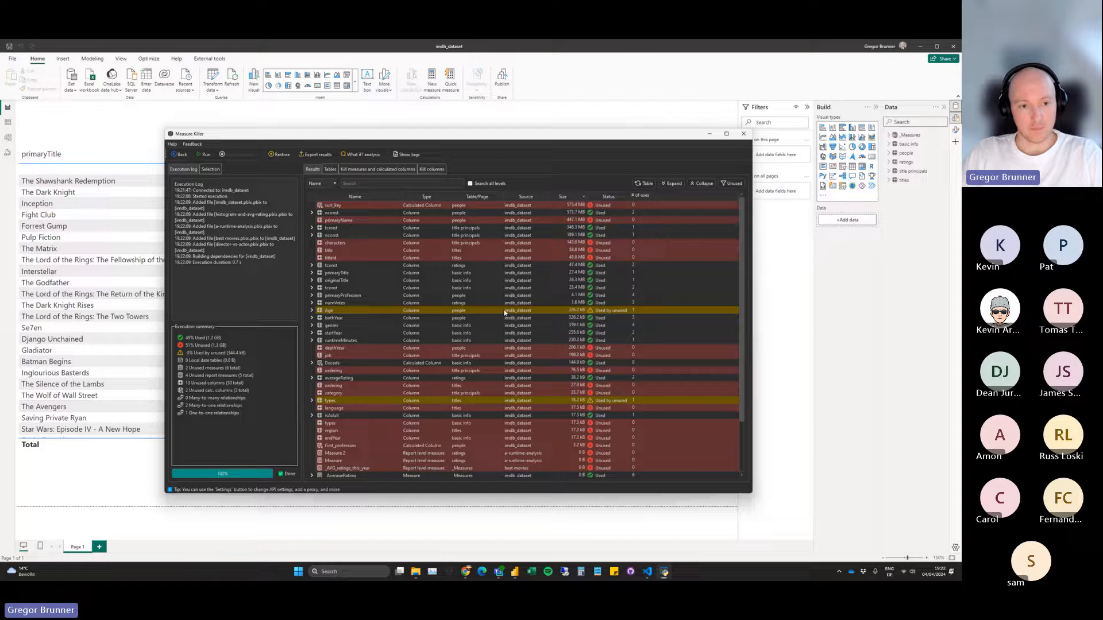
drag(338, 134, 330, 130)
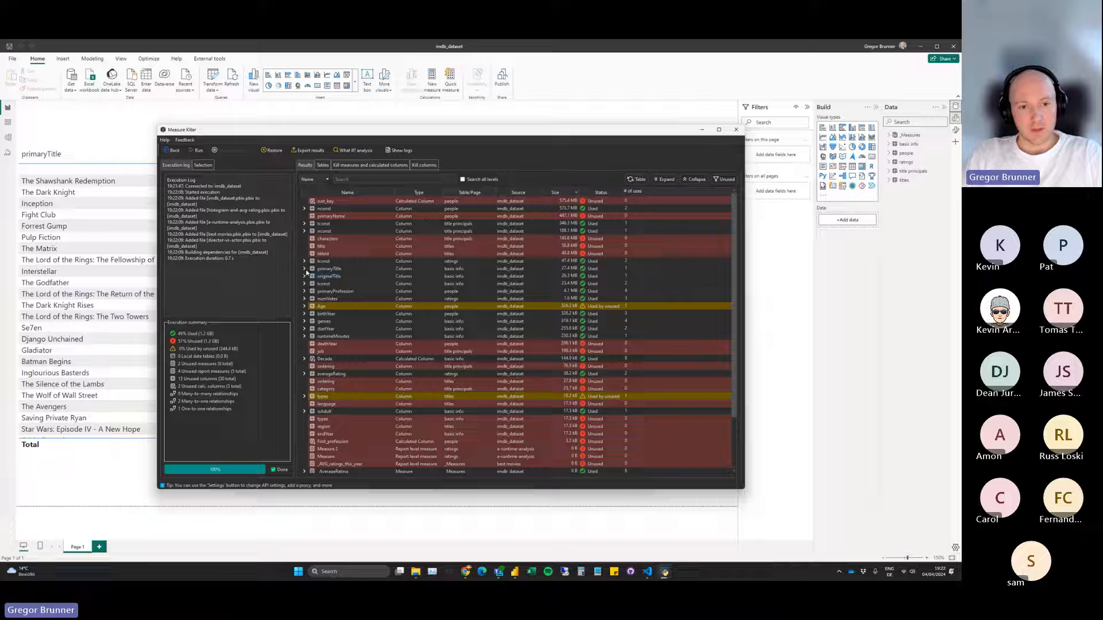
Inspect where the primaryTitle column of basic info and the tconst column of ratings are used.
click(304, 269)
click(312, 277)
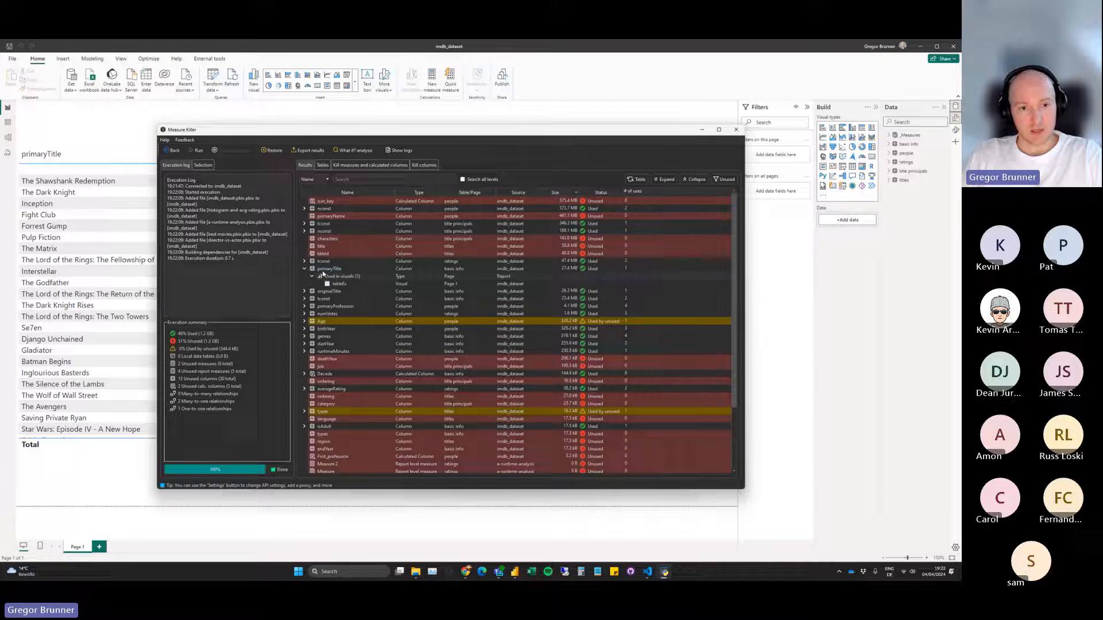
click(305, 261)
click(312, 269)
click(312, 284)
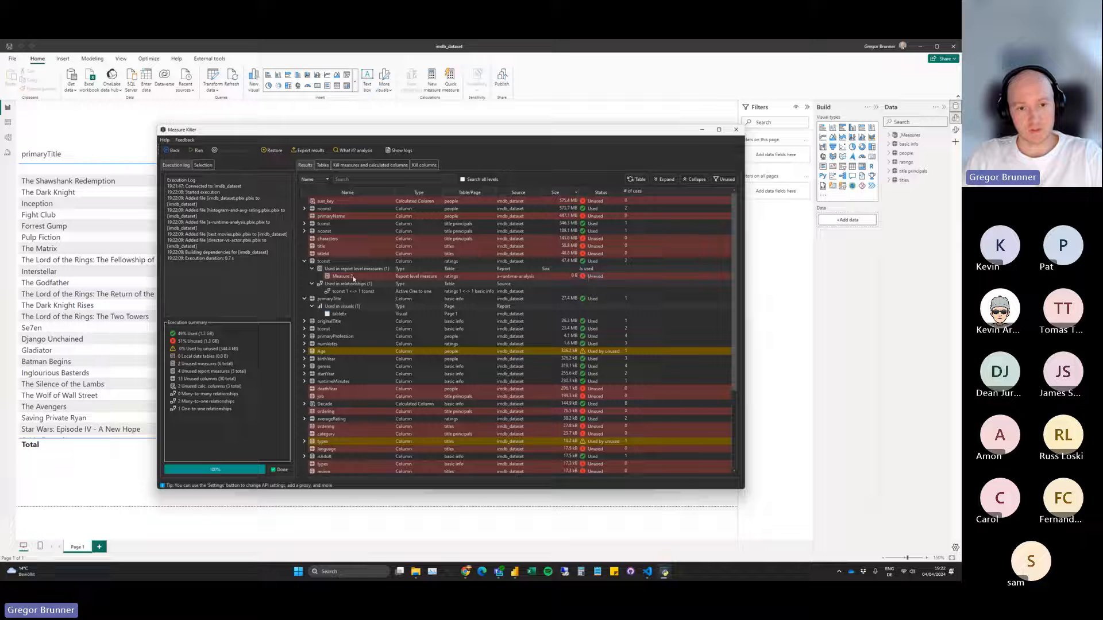
Examine which artifacts use the Age and types columns, and open the list of removable measures and calculated columns.
click(304, 351)
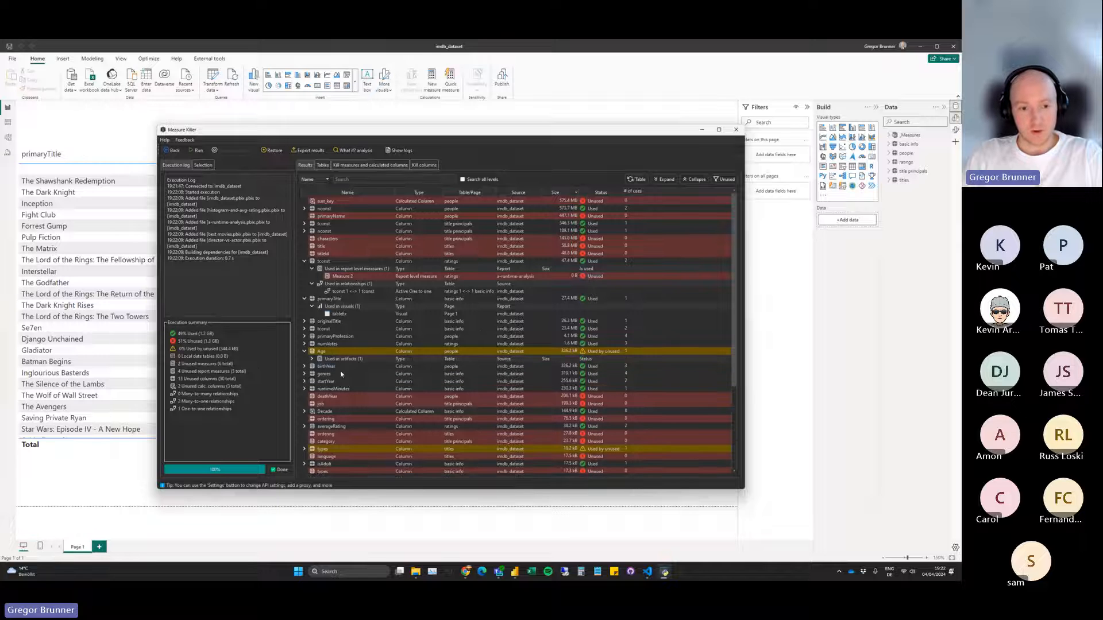
click(312, 358)
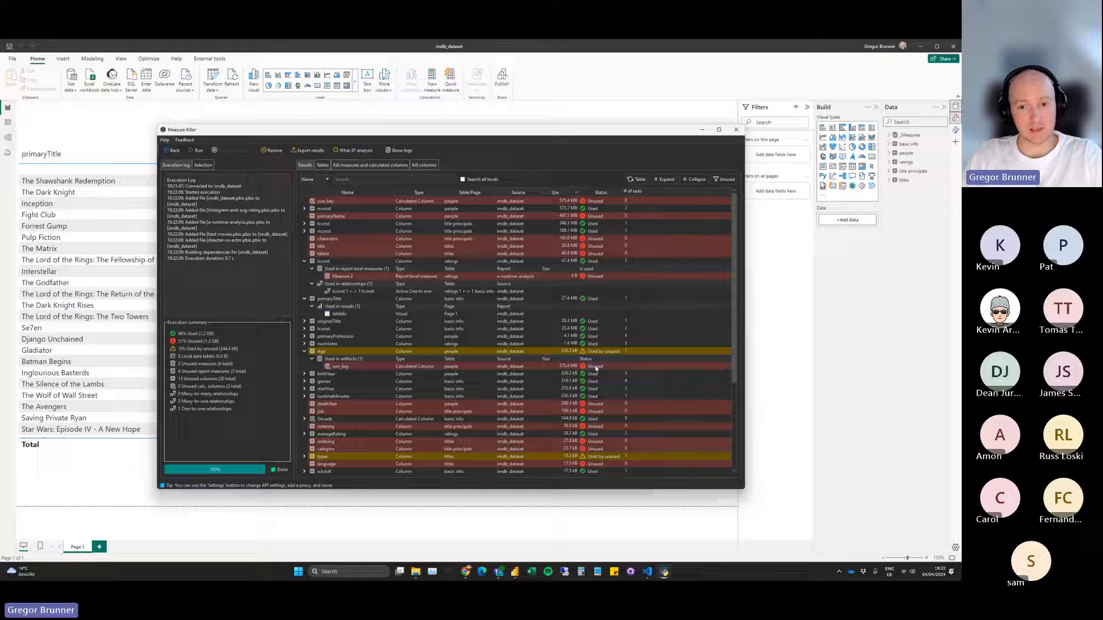
scroll(356, 429, down, 1)
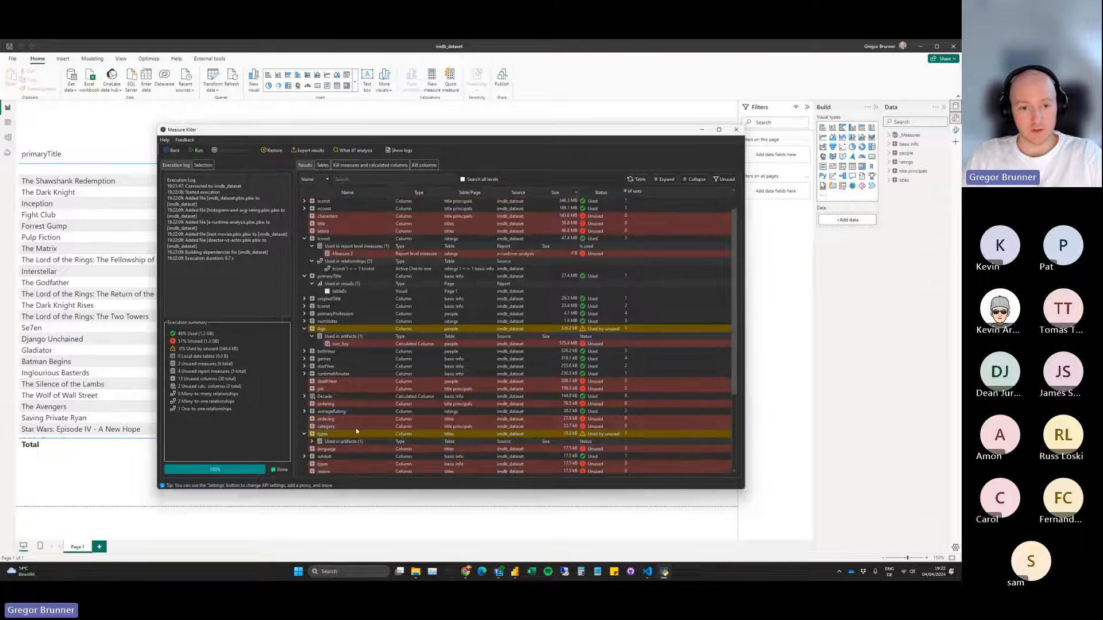
click(305, 434)
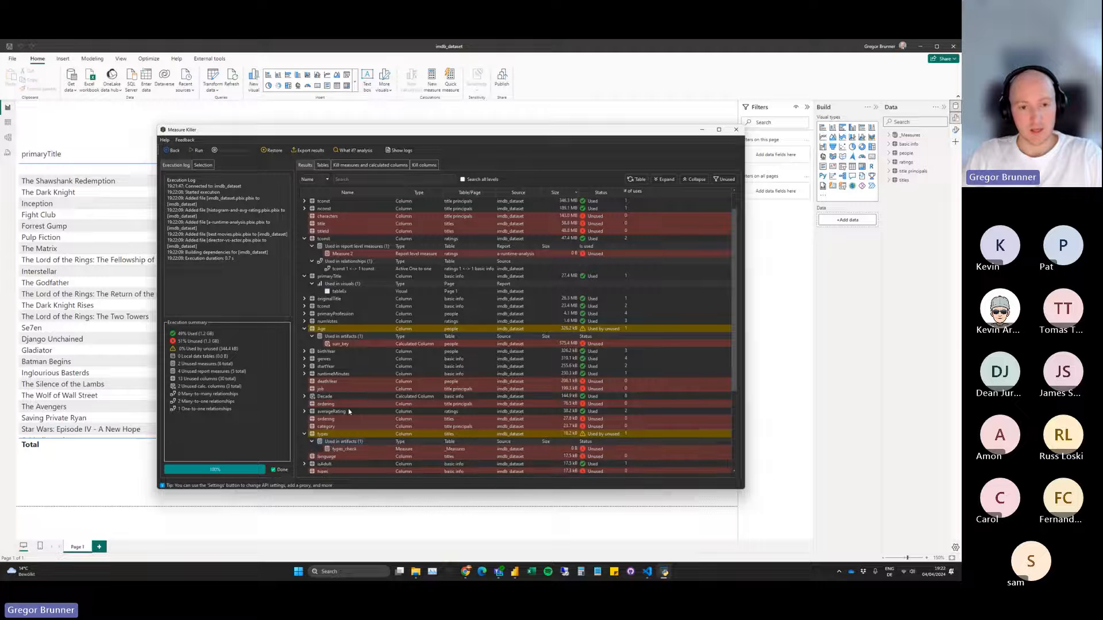
scroll(336, 251, up, 1)
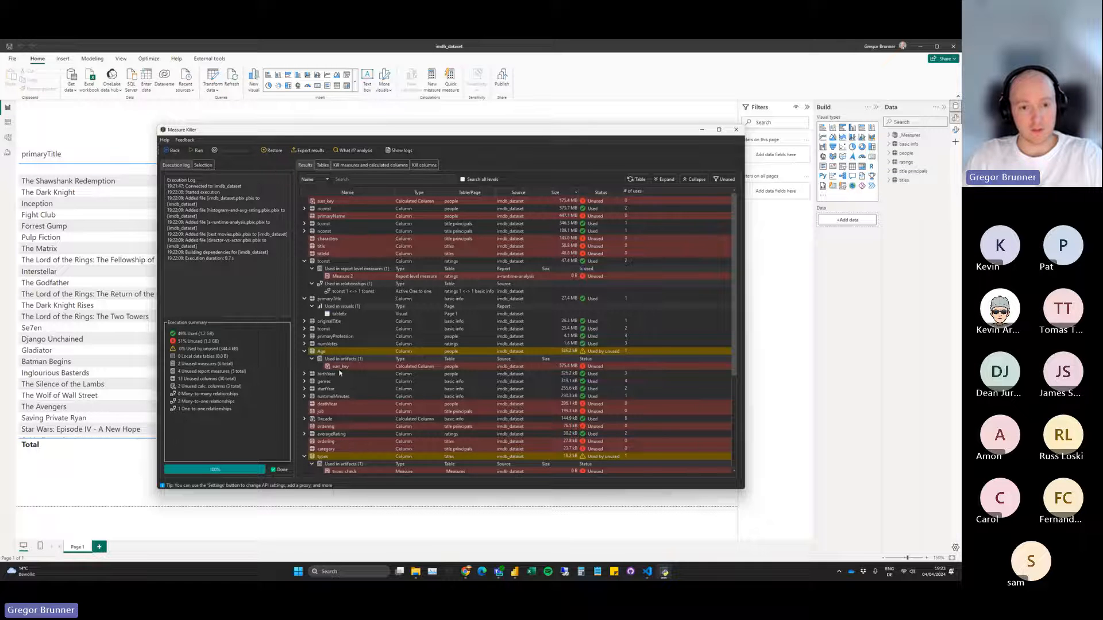
click(371, 165)
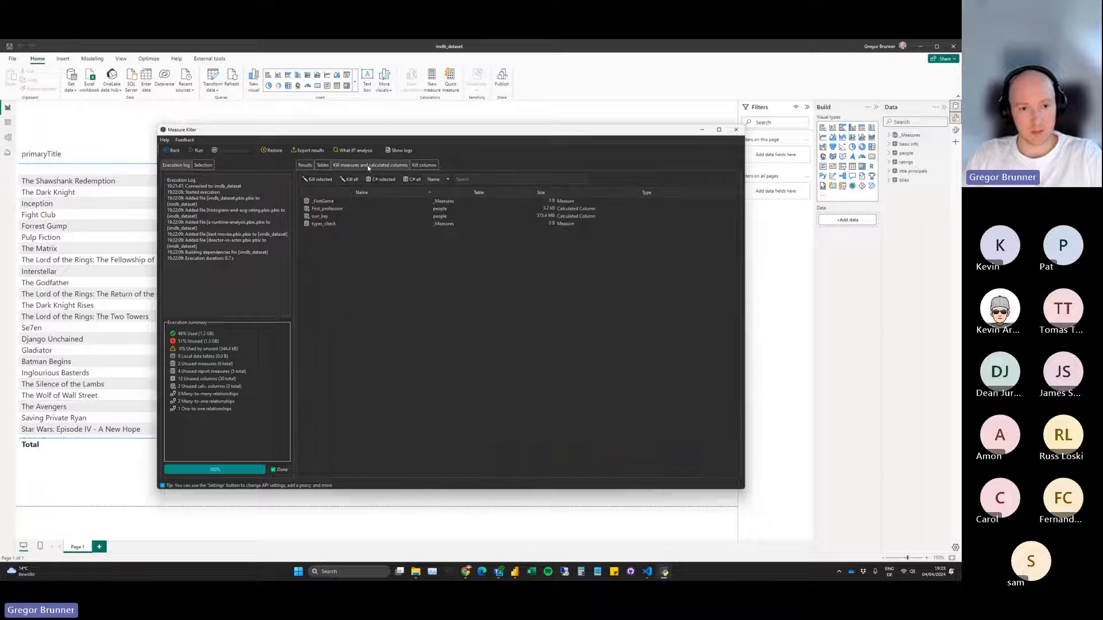
Remove the unused calculated column surr_key from the dataset and dismiss the removal report and new-unused-artifacts notice.
click(319, 217)
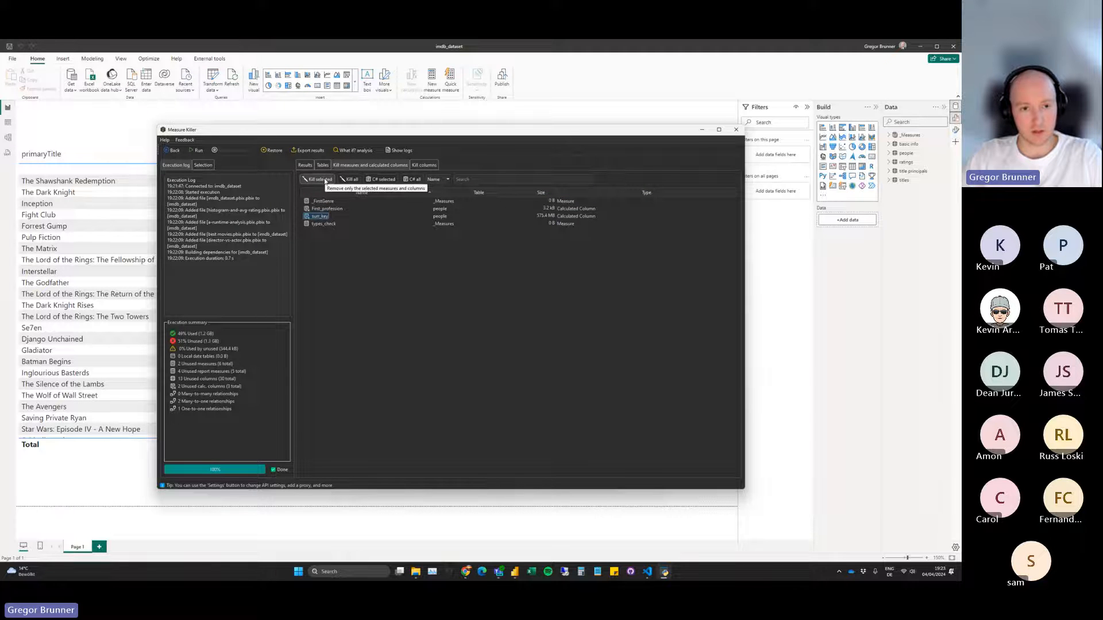
click(319, 180)
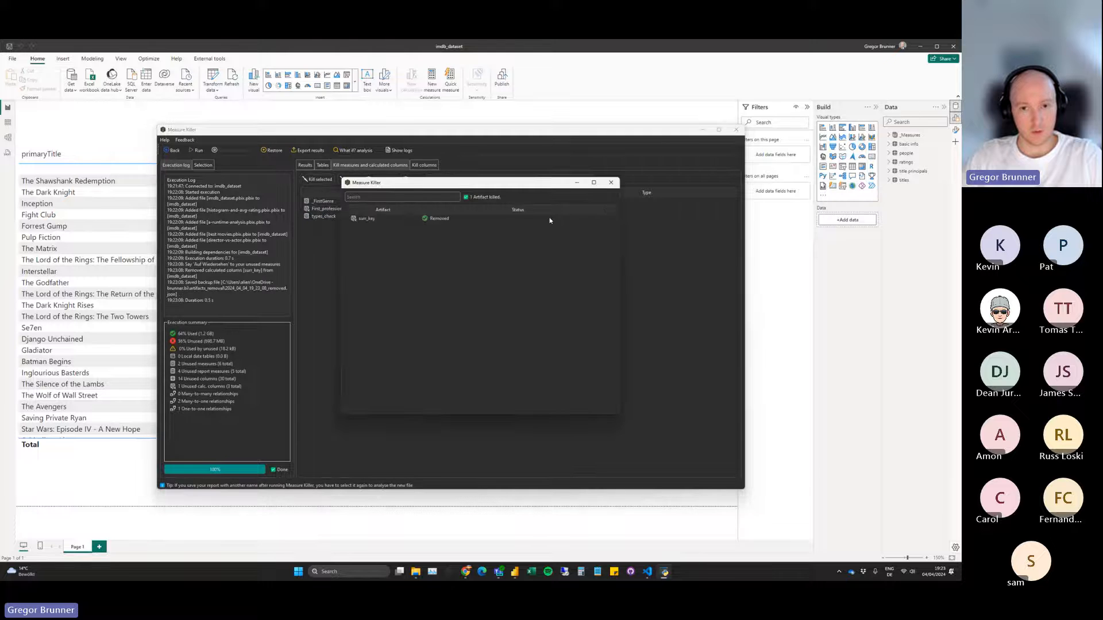
click(611, 182)
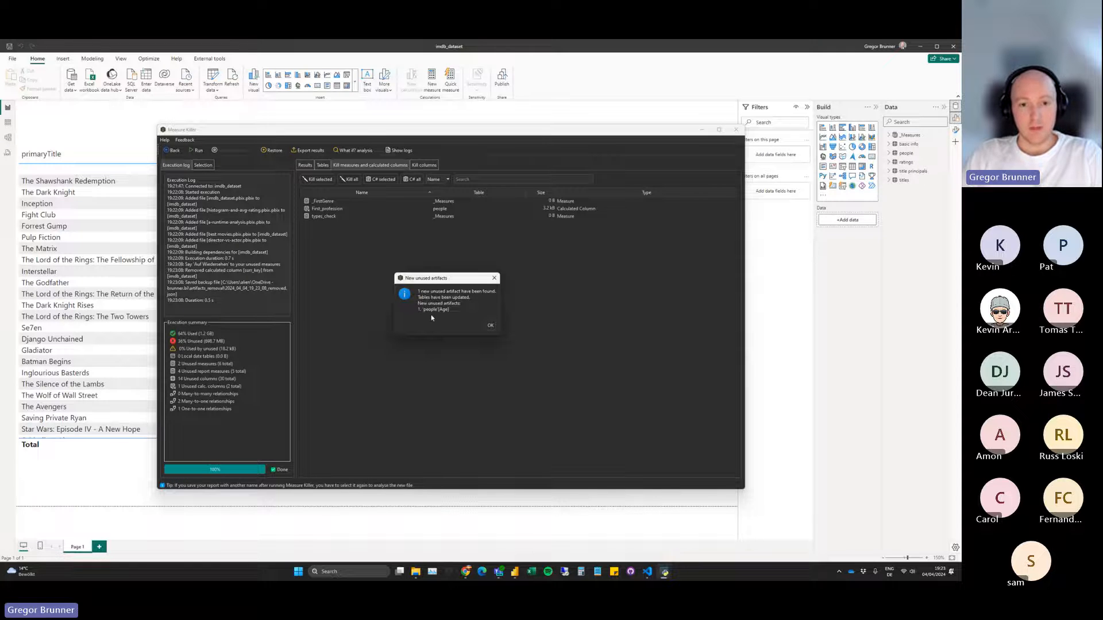
click(490, 325)
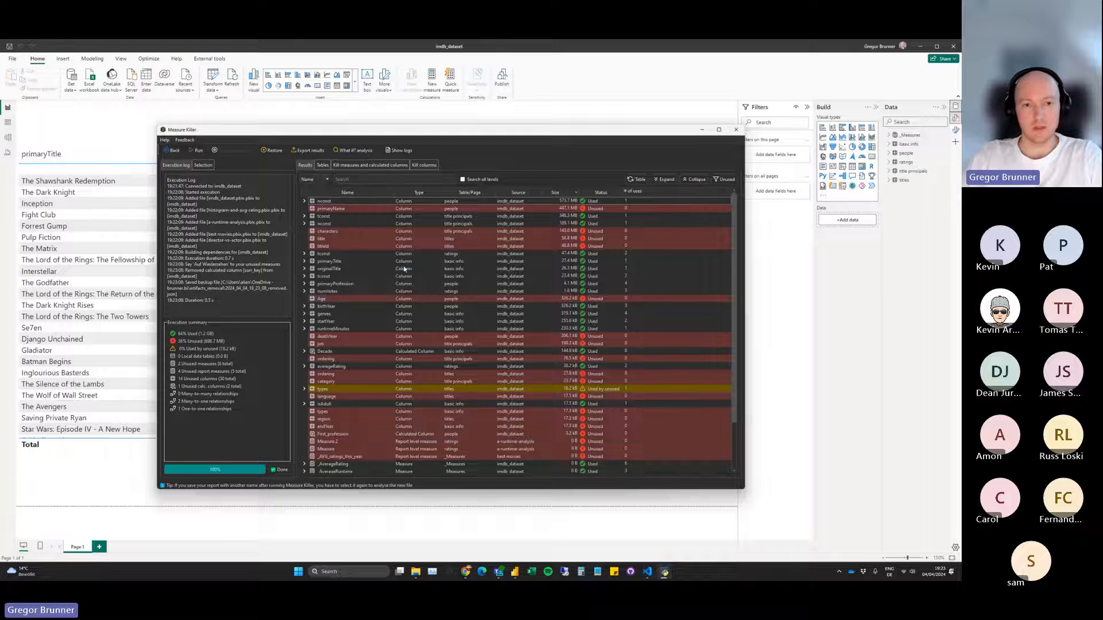
Return to the results and check which artifact uses the types column of the titles table.
drag(392, 132, 388, 128)
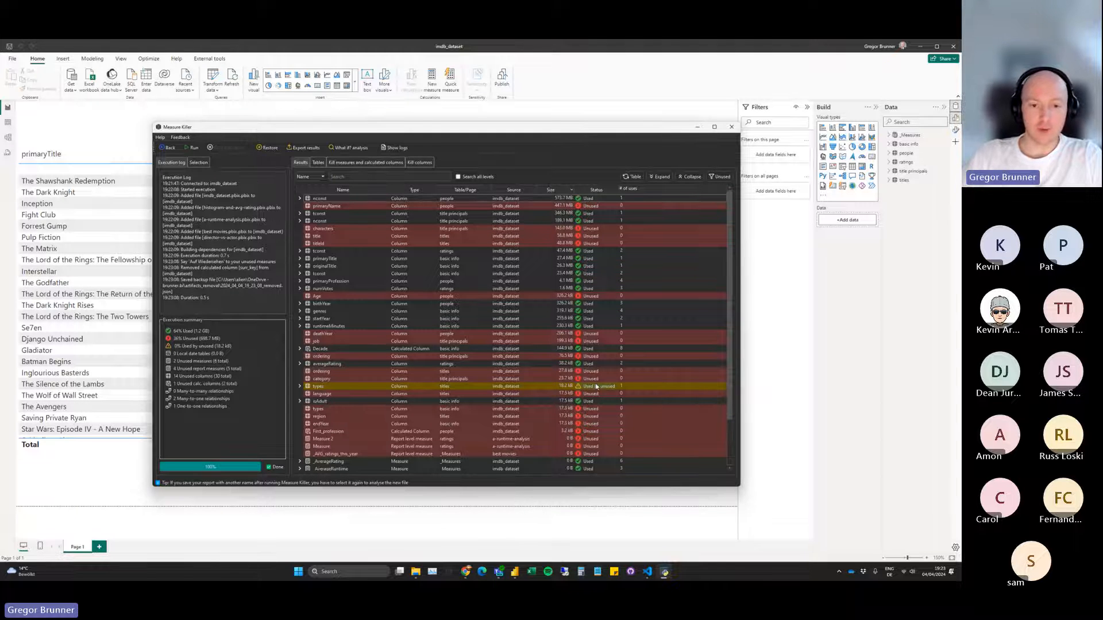
click(299, 386)
click(307, 393)
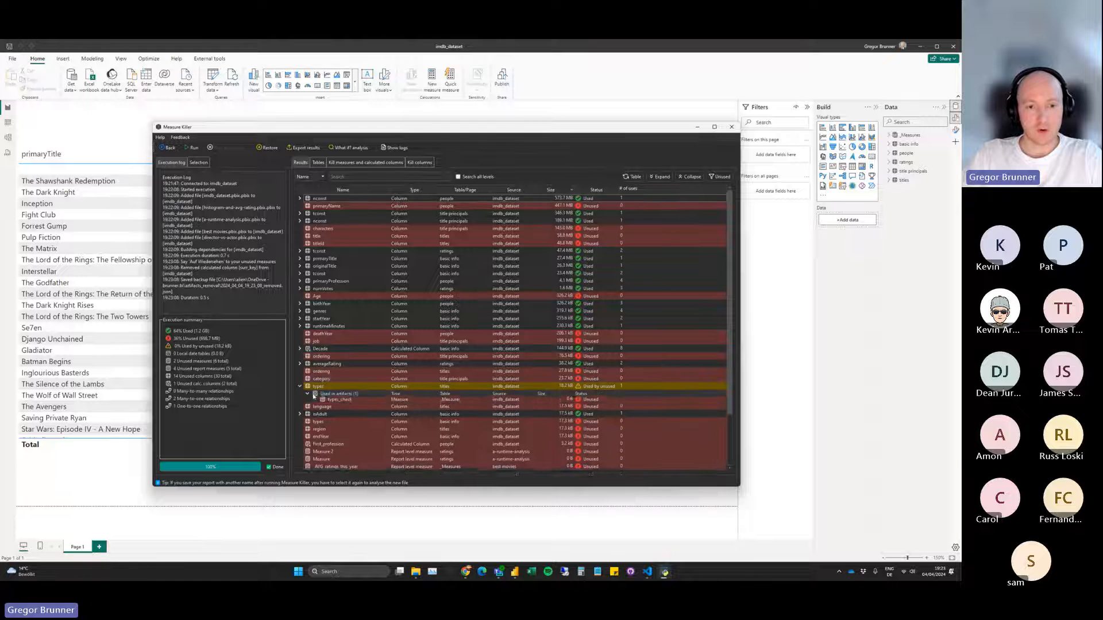
click(316, 388)
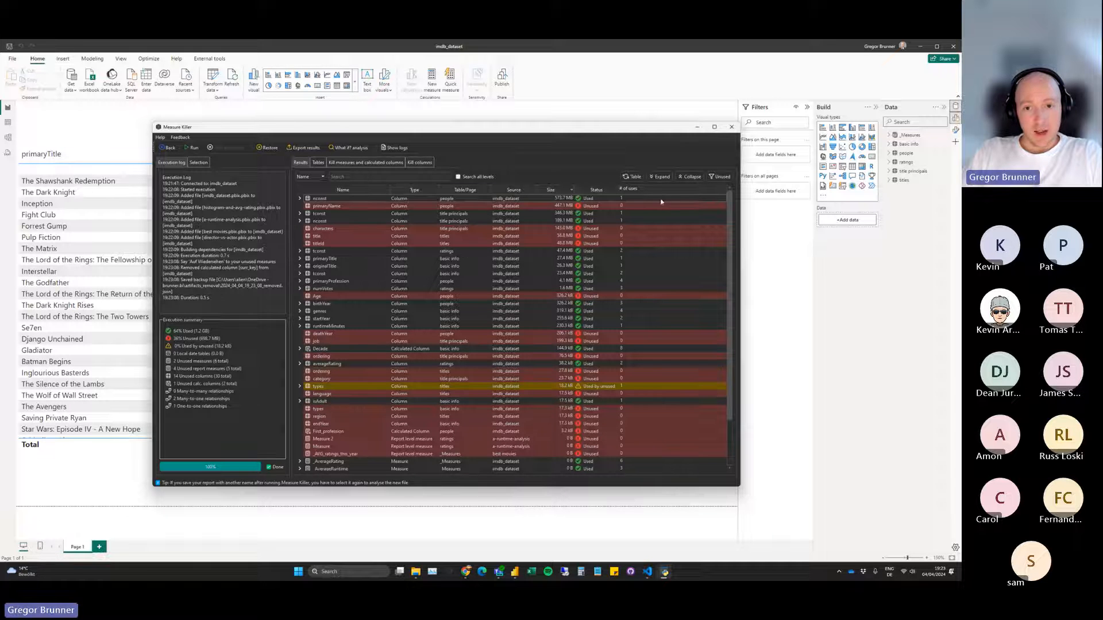
Sort the results by number of uses, highest first, and inspect the visuals, visual-level filters and page-level filters that use Decade.
click(638, 191)
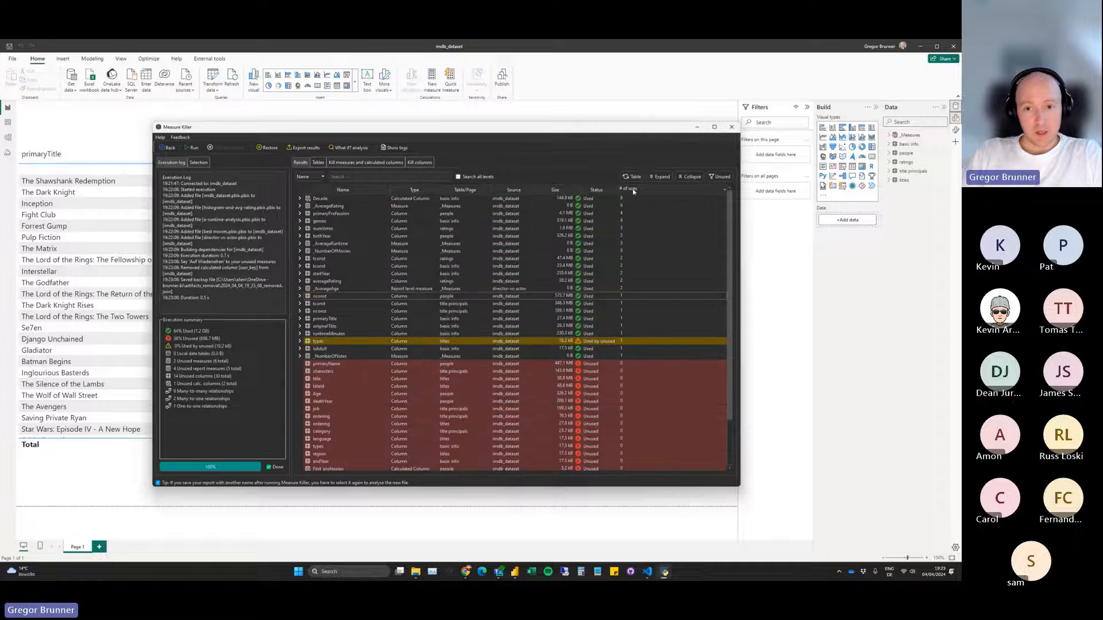
click(300, 199)
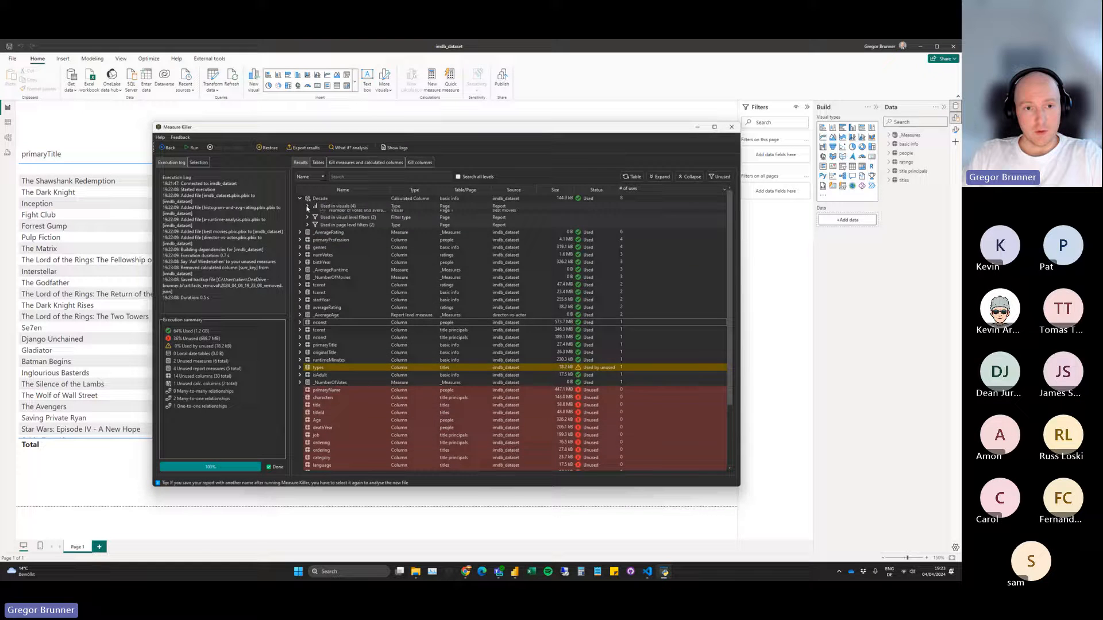
click(308, 206)
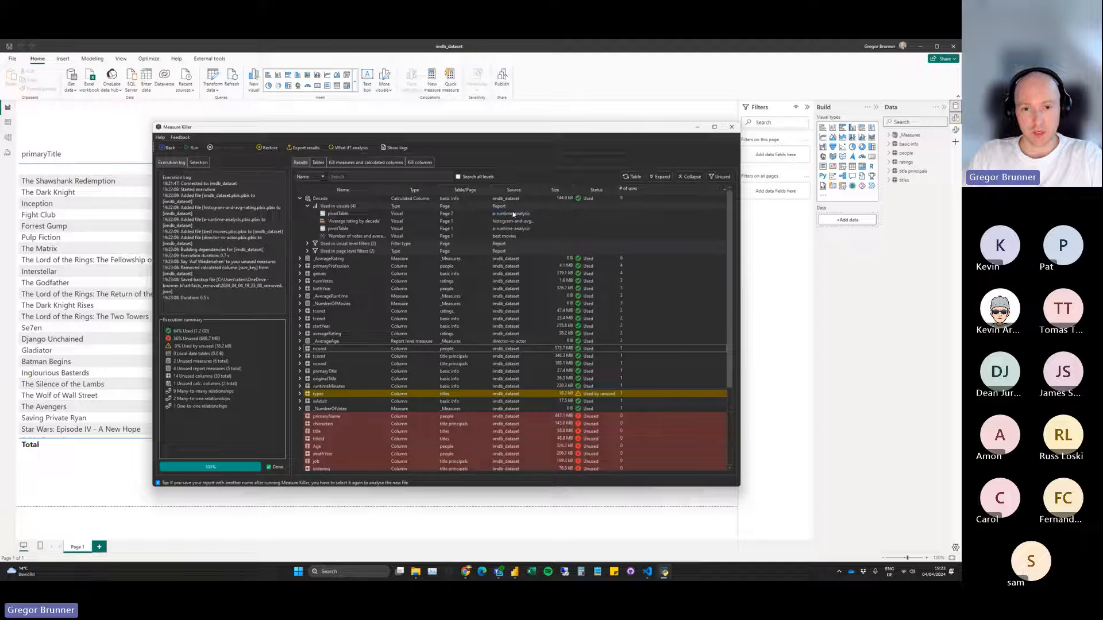
click(307, 244)
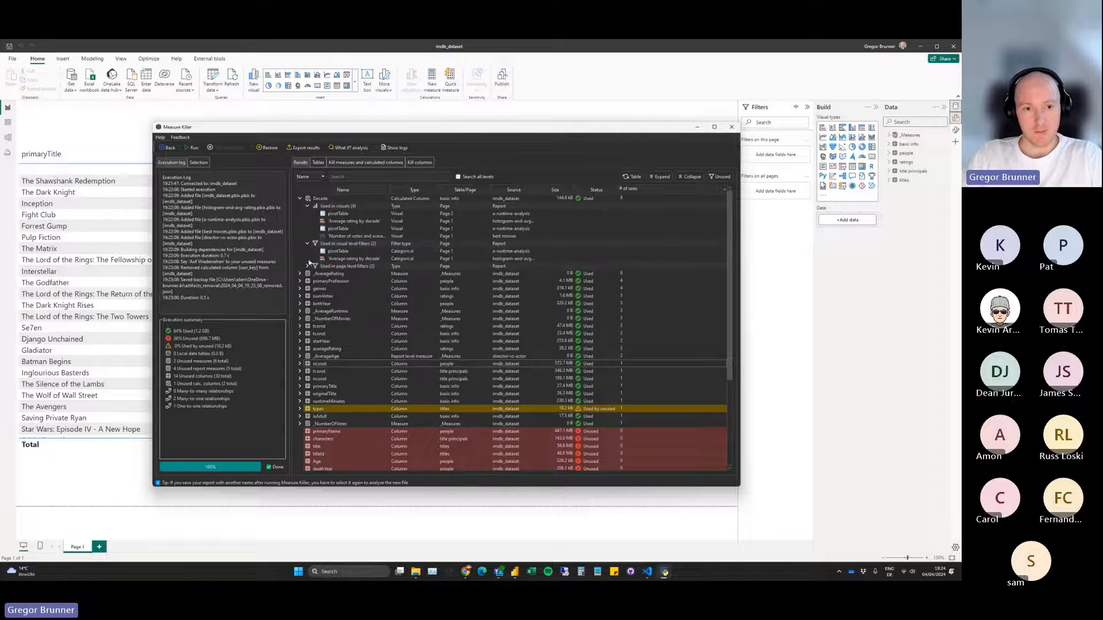
click(307, 266)
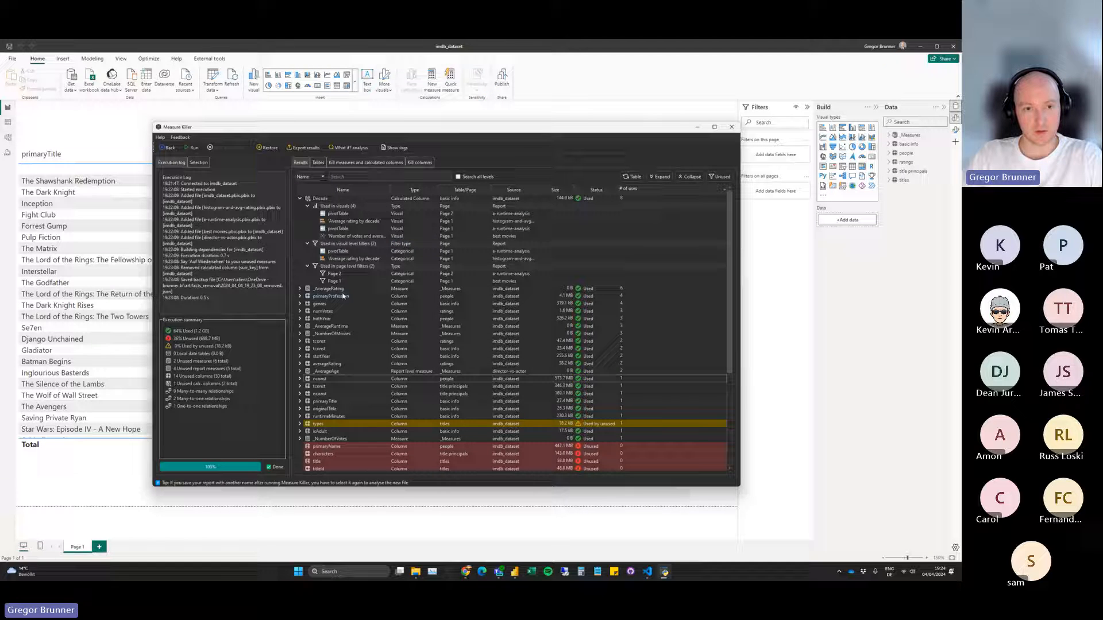
Inspect which visuals use the report-level measure _AverageAge, and sort the results by type to group the report-level measures.
scroll(413, 301, down, 3)
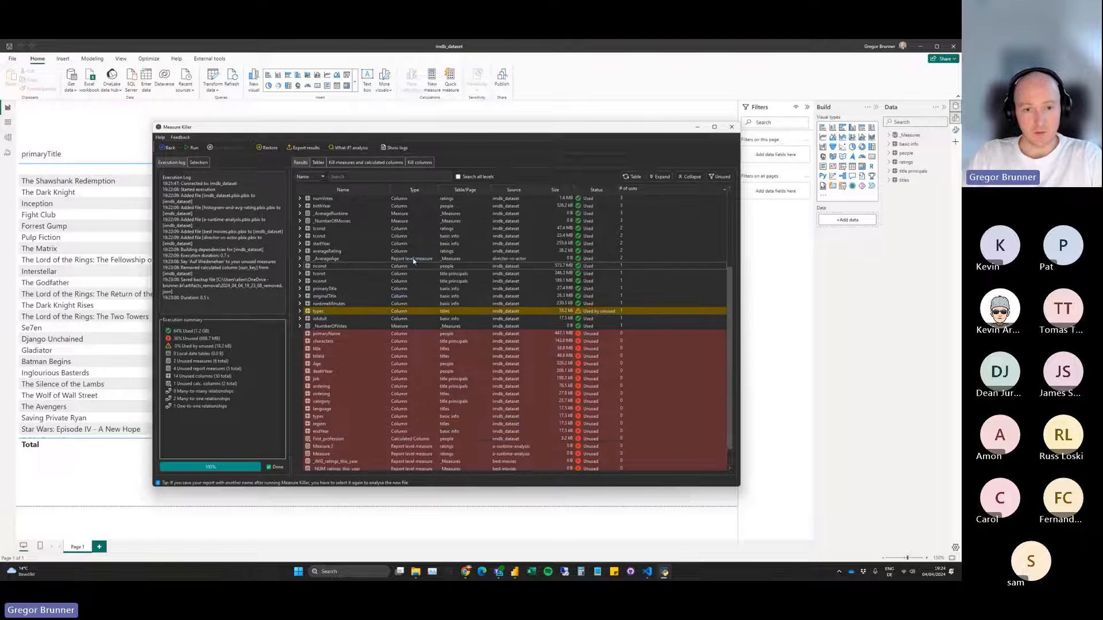
click(299, 259)
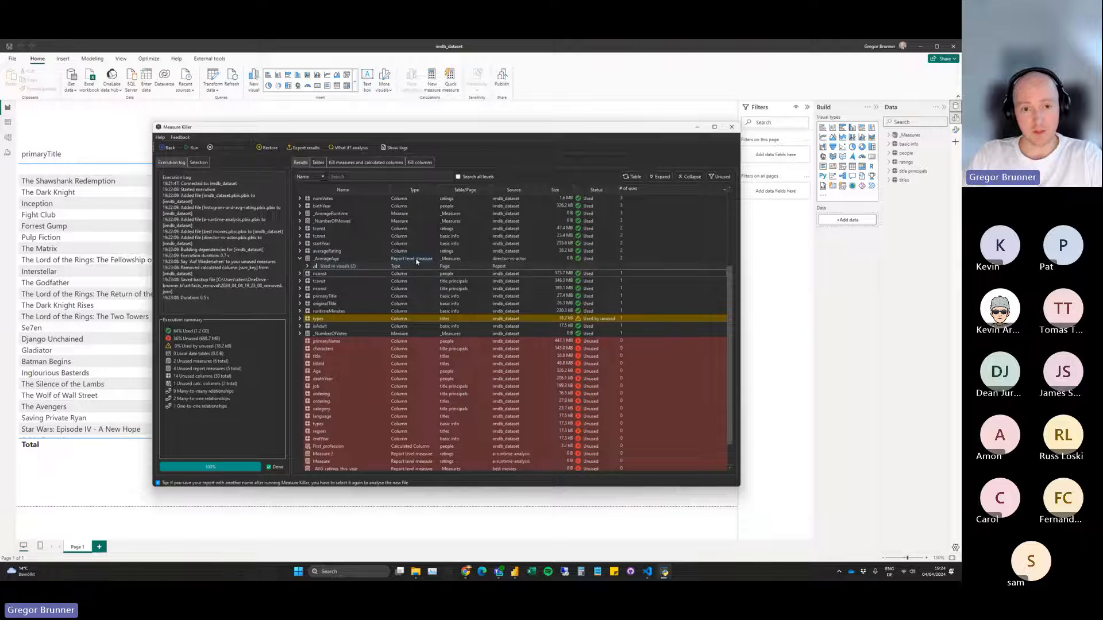
click(308, 266)
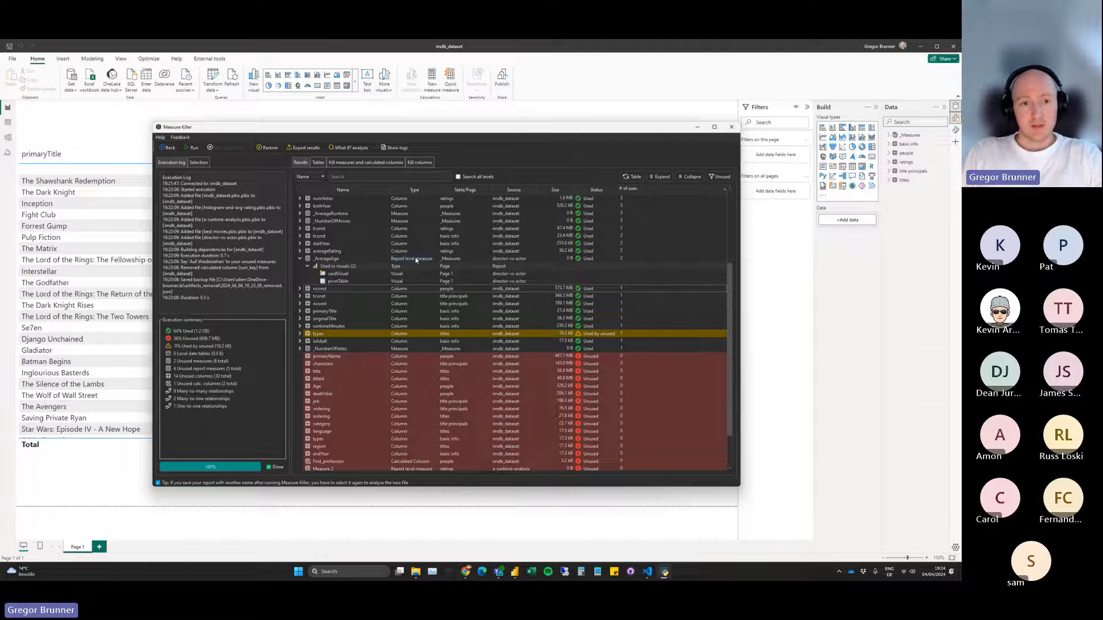
click(412, 190)
scroll(432, 302, down, 2)
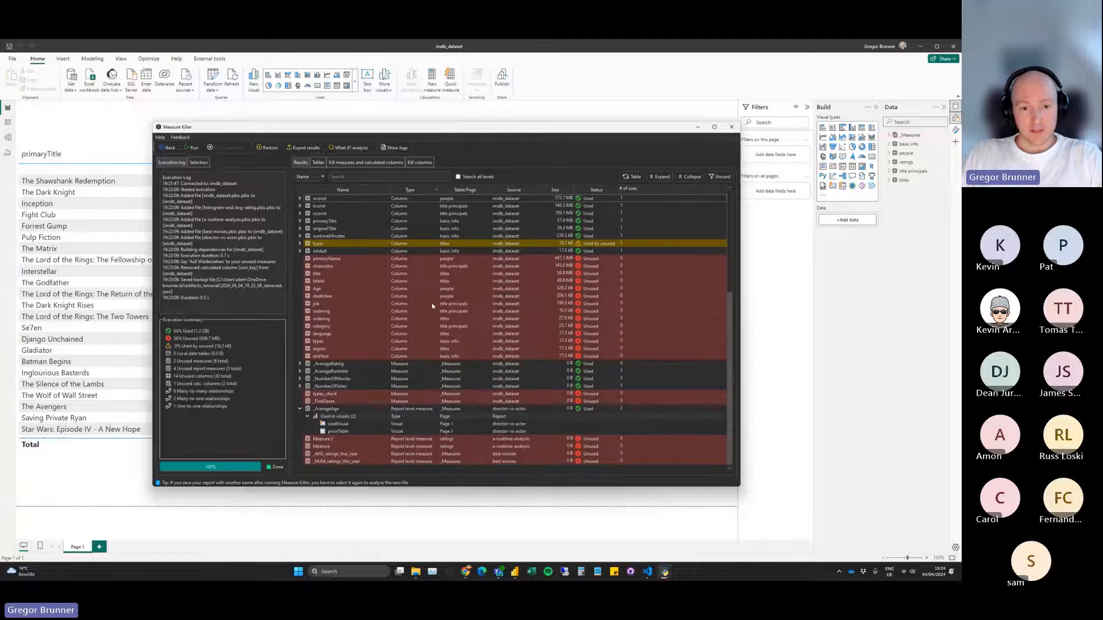
click(300, 409)
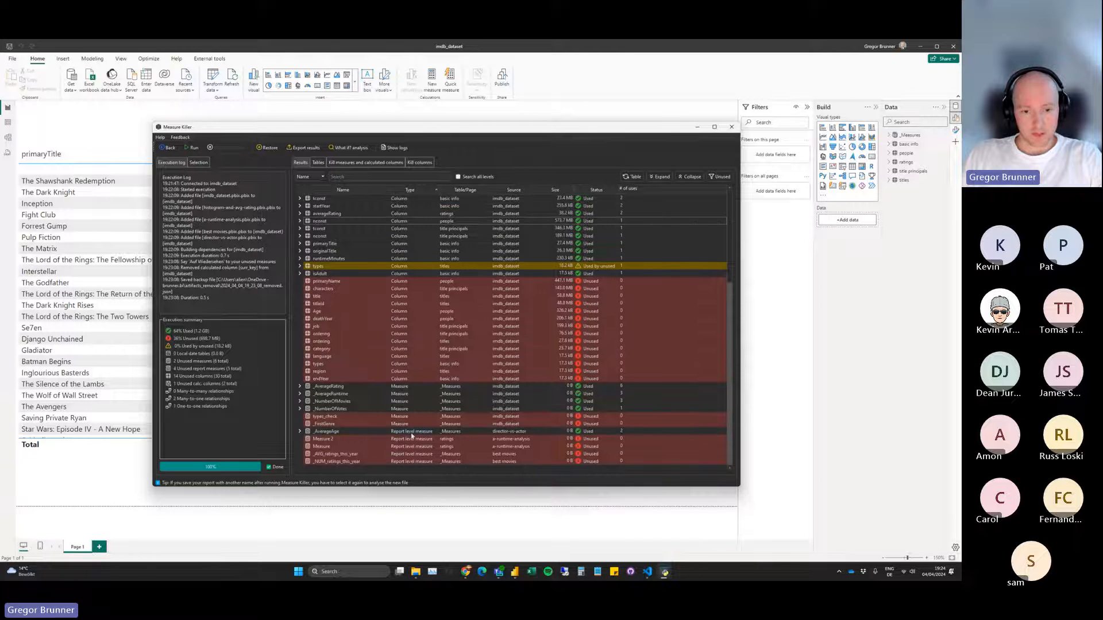
View the DAX expressions of the report-level measures _AVG_ratings_this_year and _AverageAge.
right_click(328, 455)
click(348, 457)
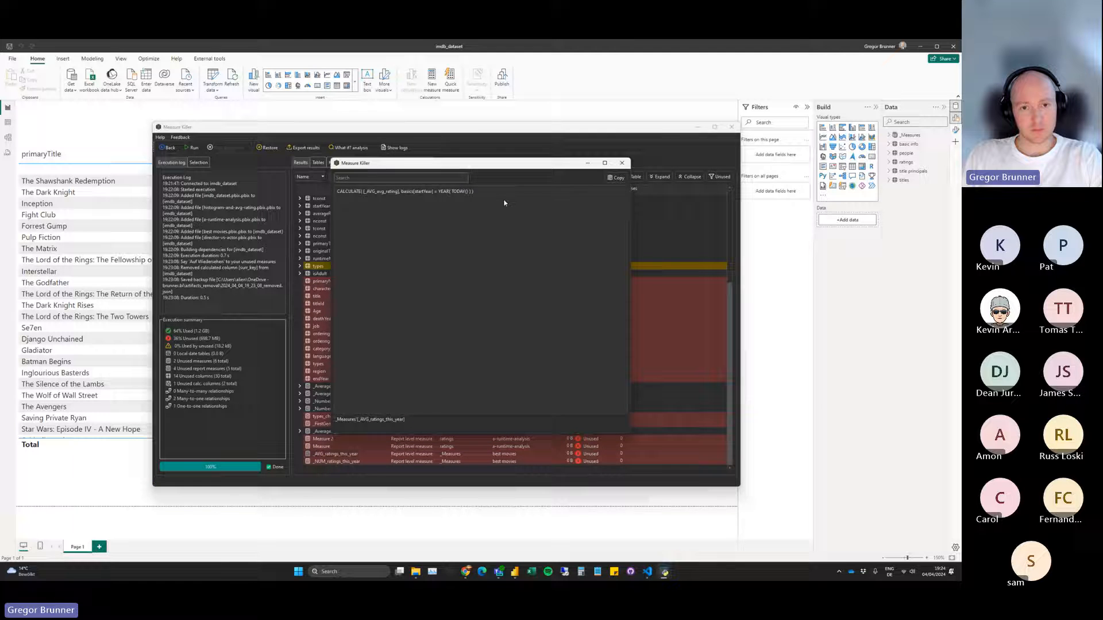
click(621, 163)
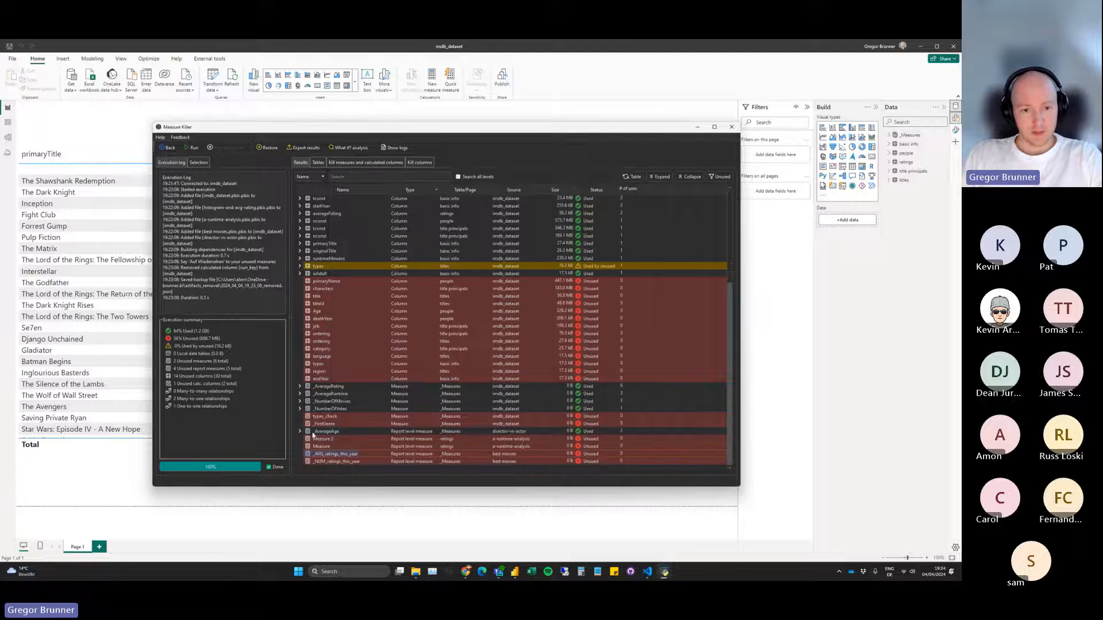
right_click(320, 434)
click(345, 441)
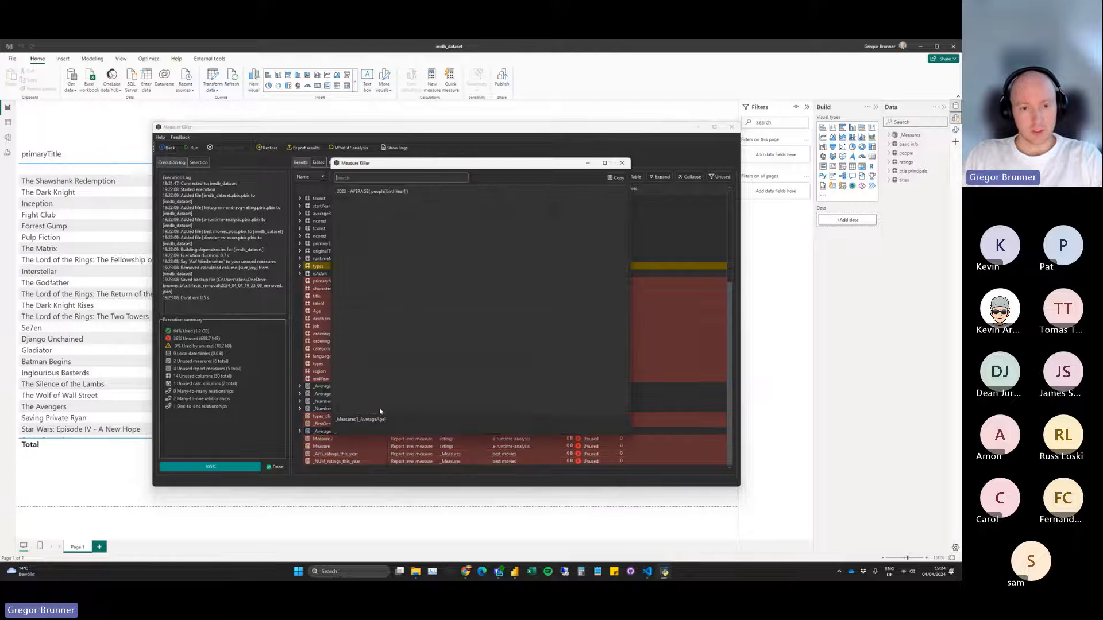
click(622, 163)
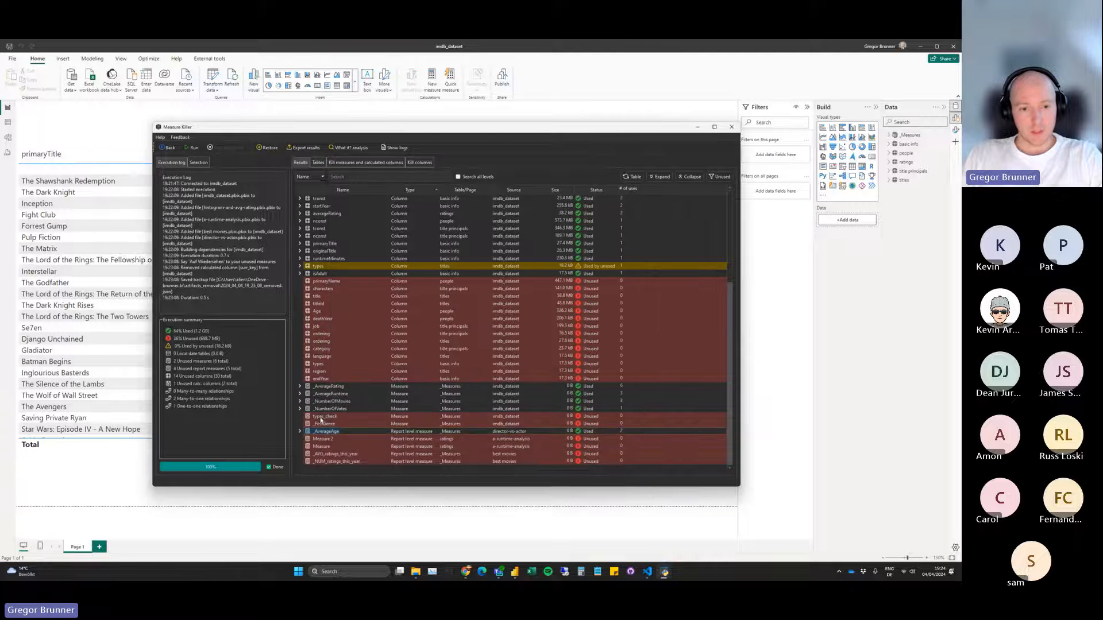
Recheck the visuals that use _AverageAge, and collapse the expanded usage details in the results.
click(299, 432)
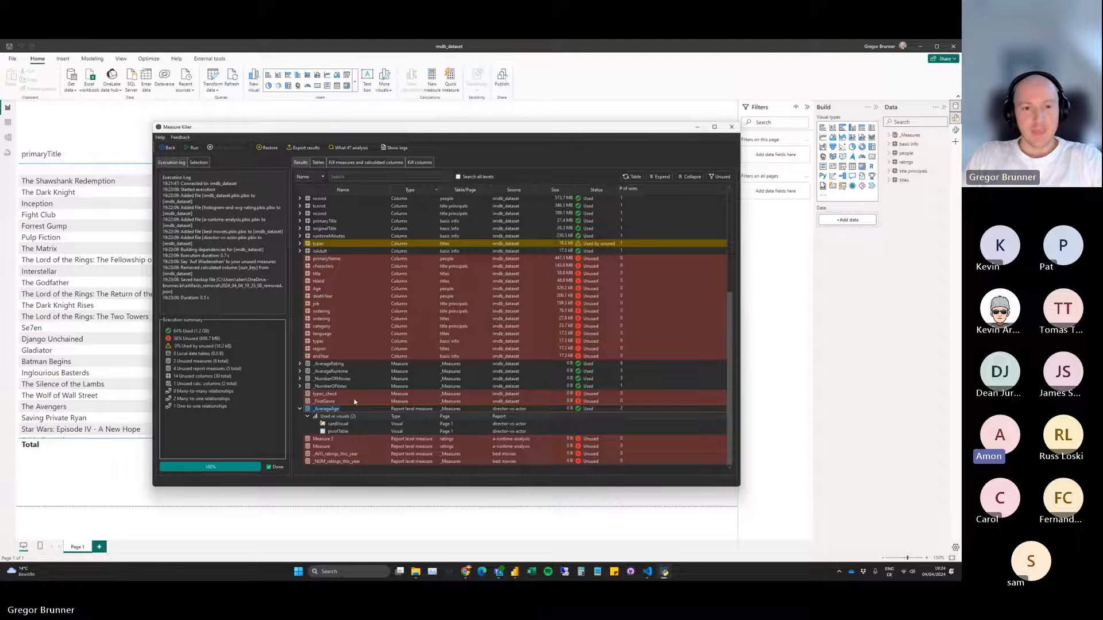
scroll(401, 389, up, 7)
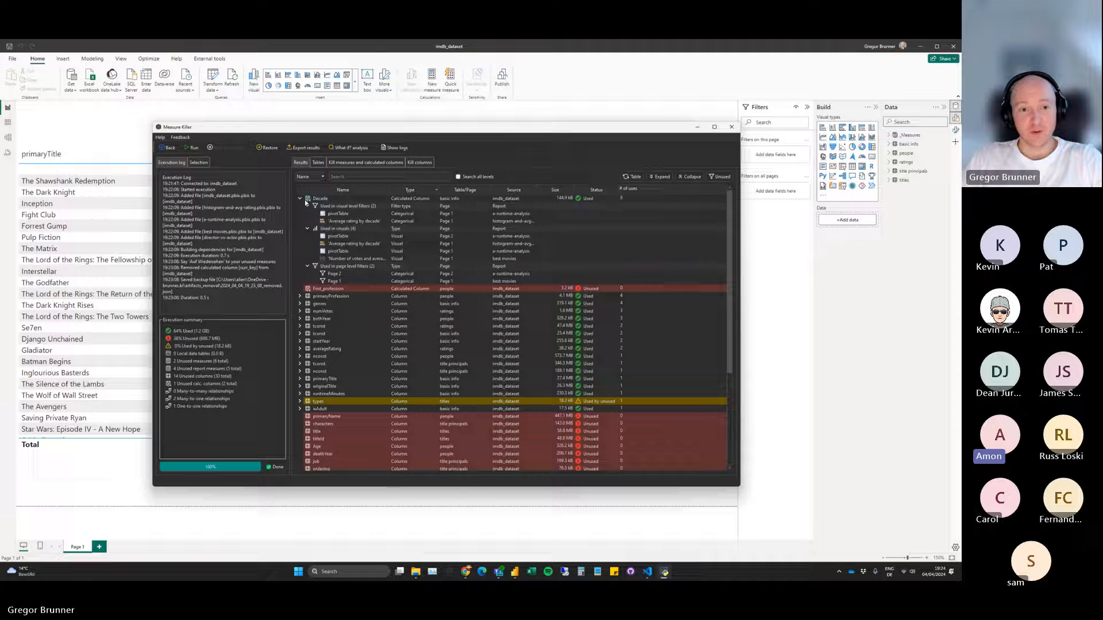
scroll(343, 373, down, 5)
scroll(343, 374, up, 2)
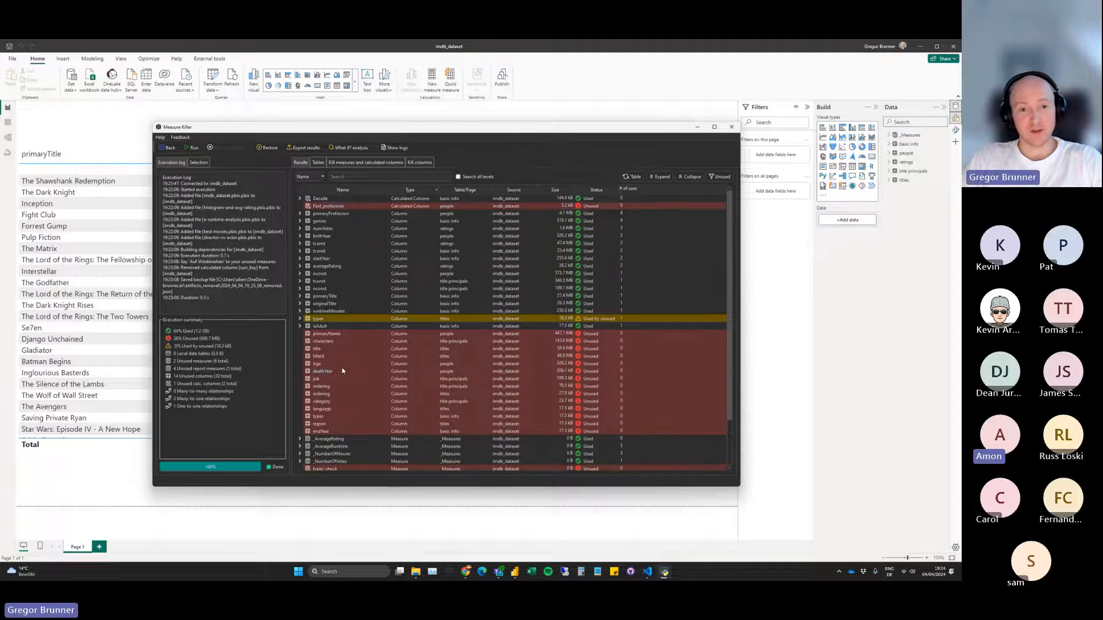
drag(419, 133, 425, 134)
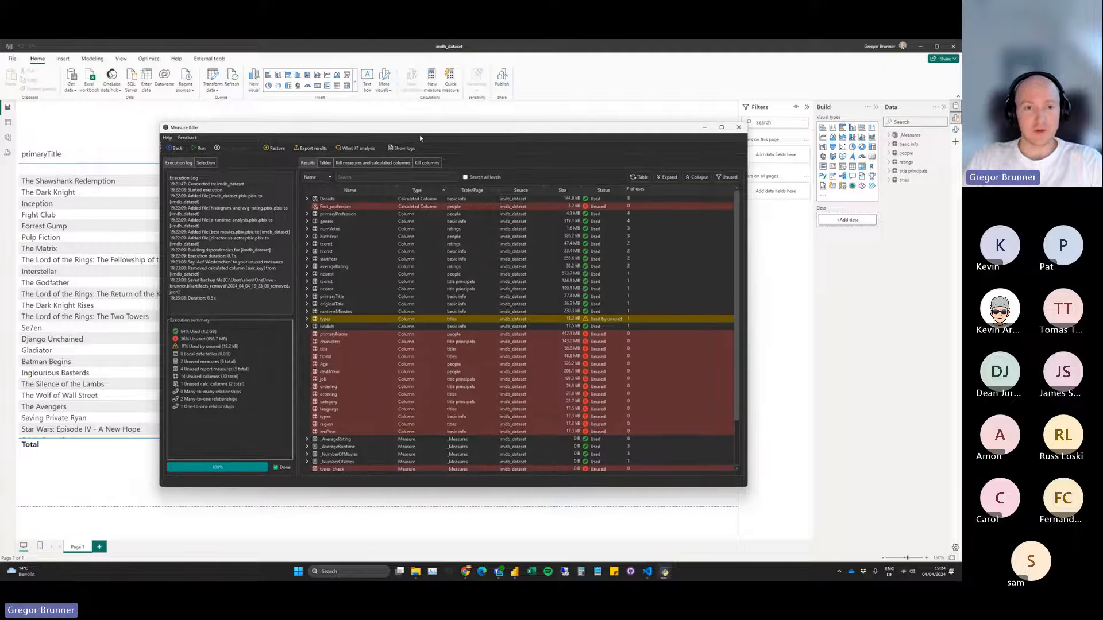
right_click(417, 131)
click(409, 130)
right_click(409, 130)
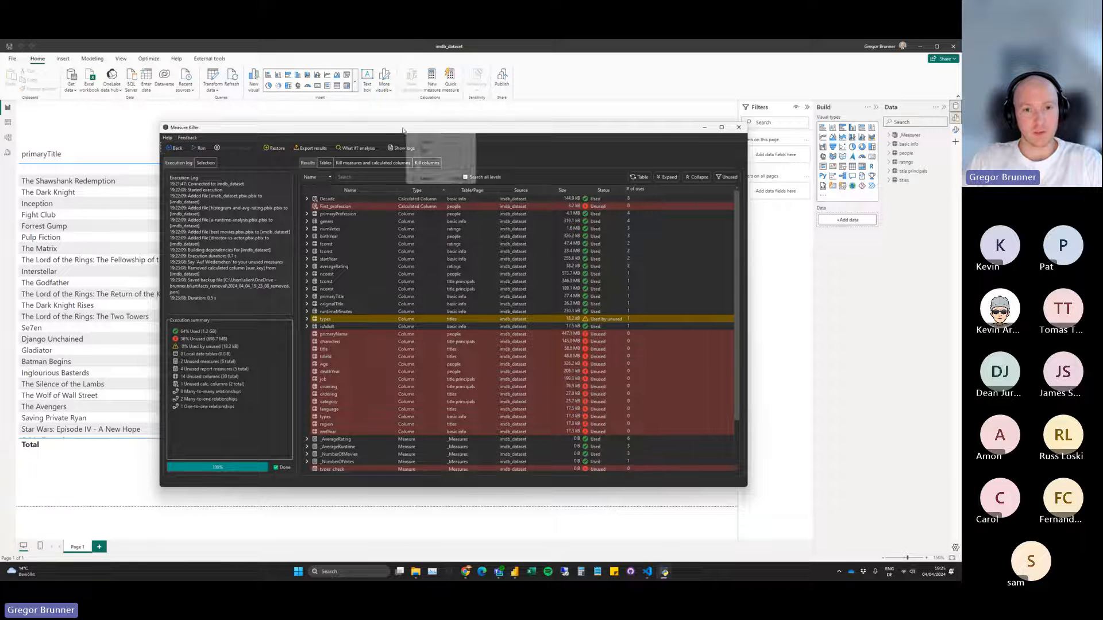
click(402, 129)
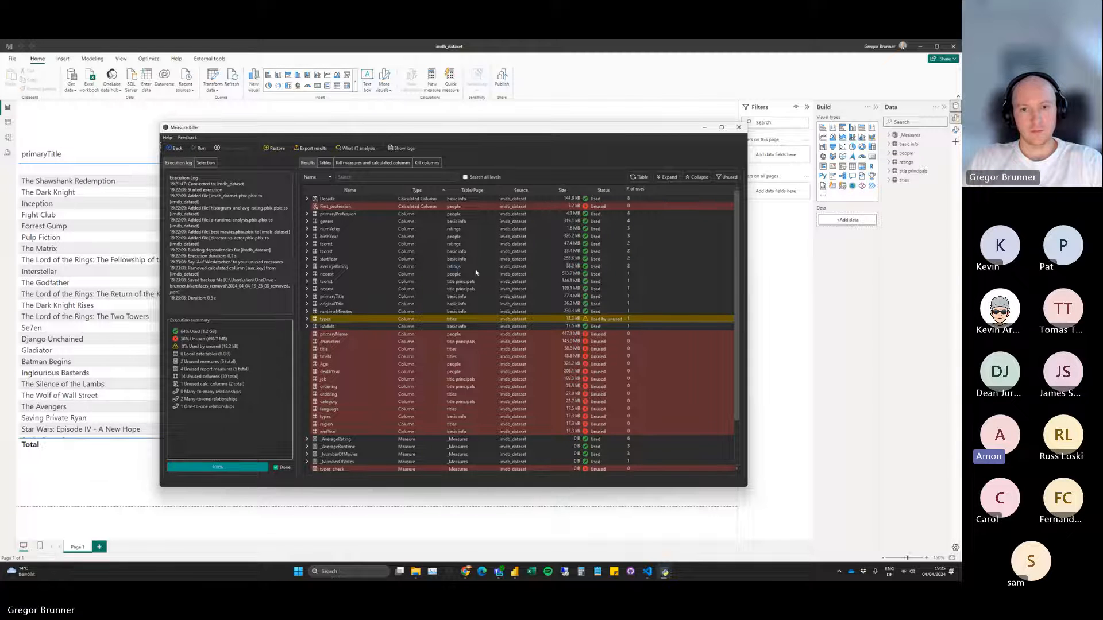
Sort the results by size, largest first, and open the M code that removes the unused columns from the people table.
click(565, 191)
click(565, 190)
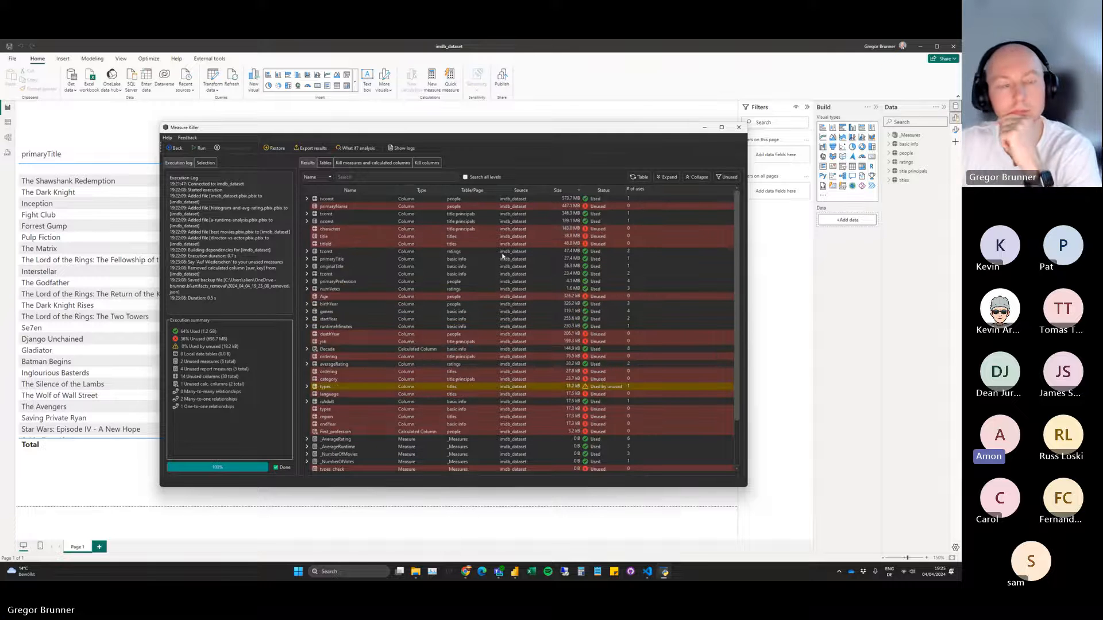
click(426, 163)
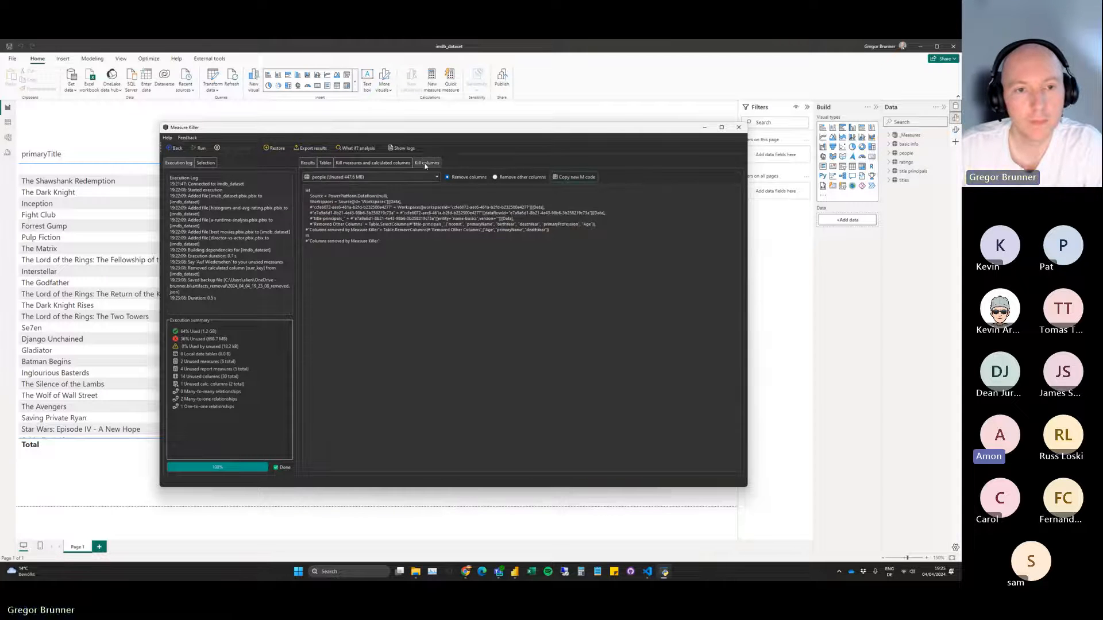
Try enlarging the screen to 150% with Windows Magnifier.
key(super)
text(resol)
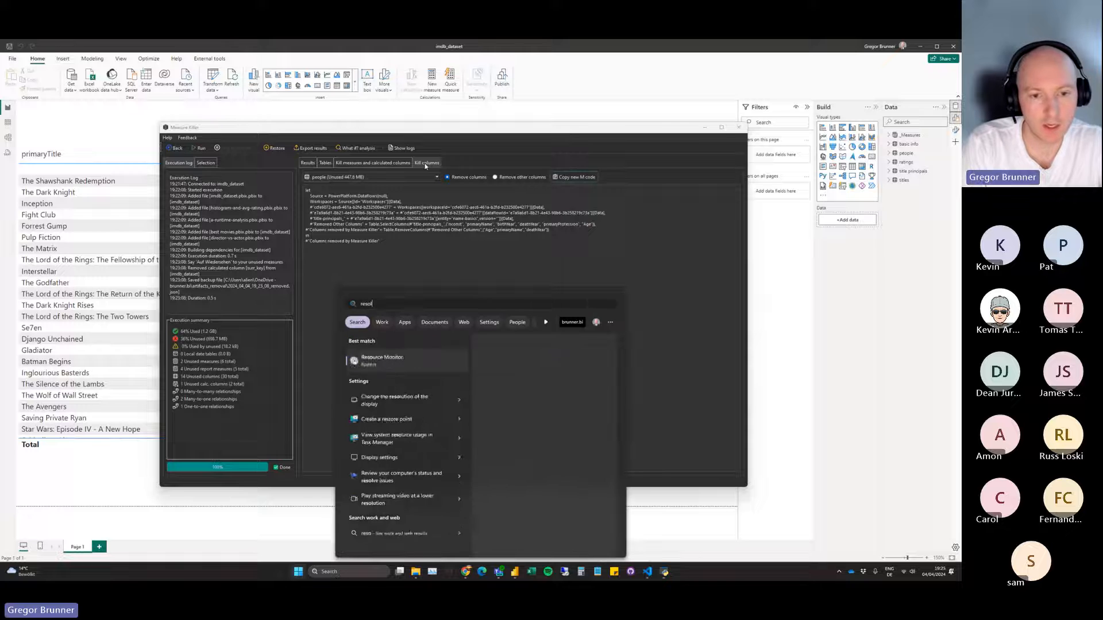
text(m)
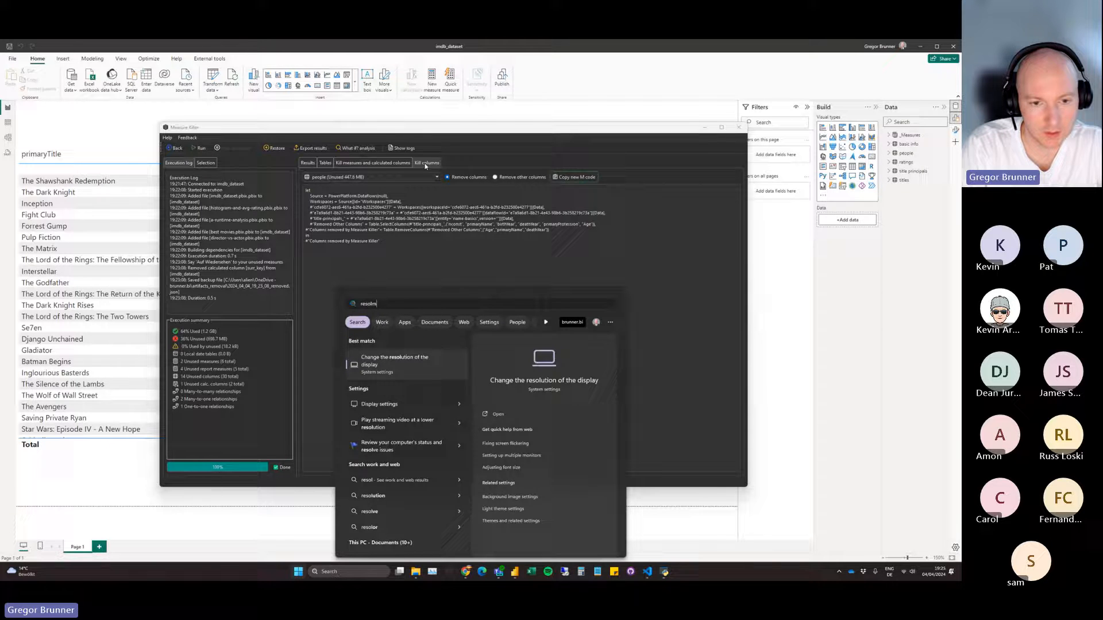
text(agni)
key(ctrl+a)
text(magni)
key(Return)
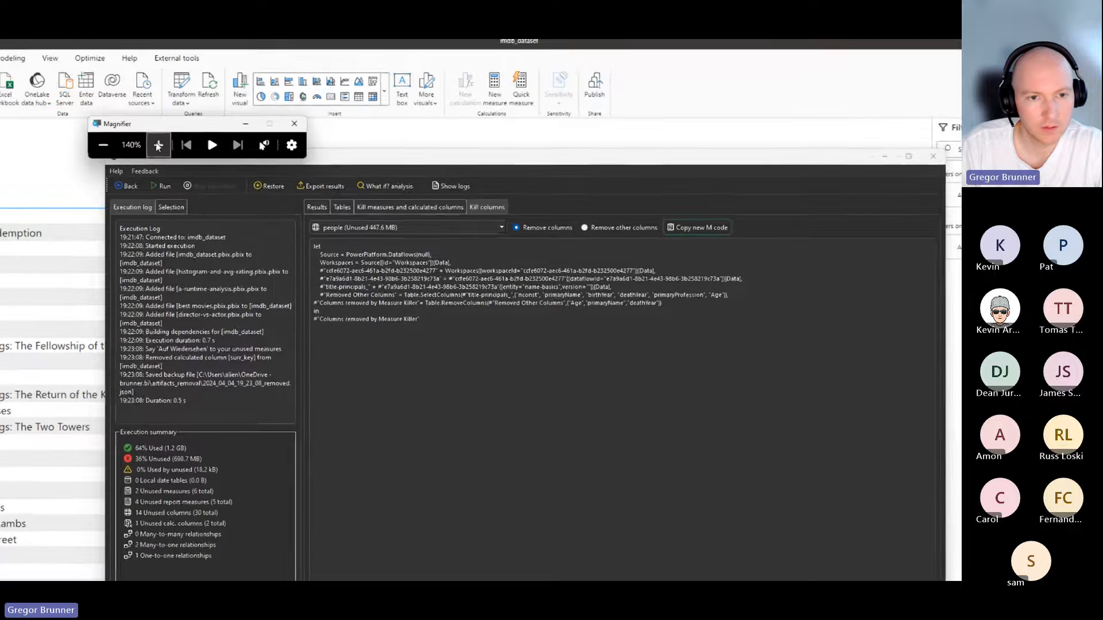
click(158, 146)
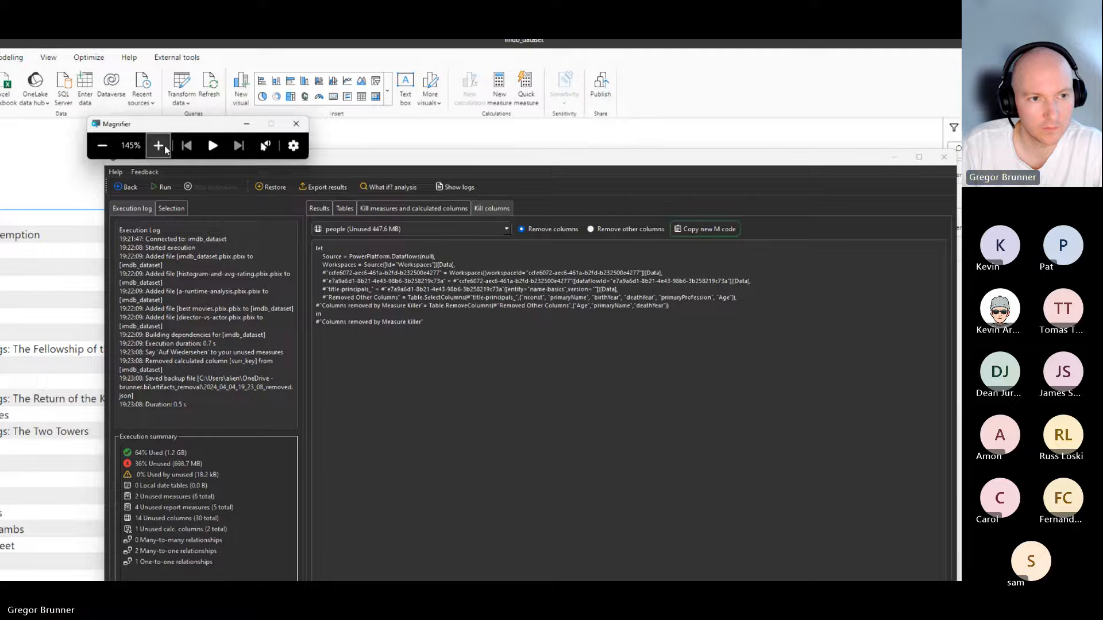
click(163, 146)
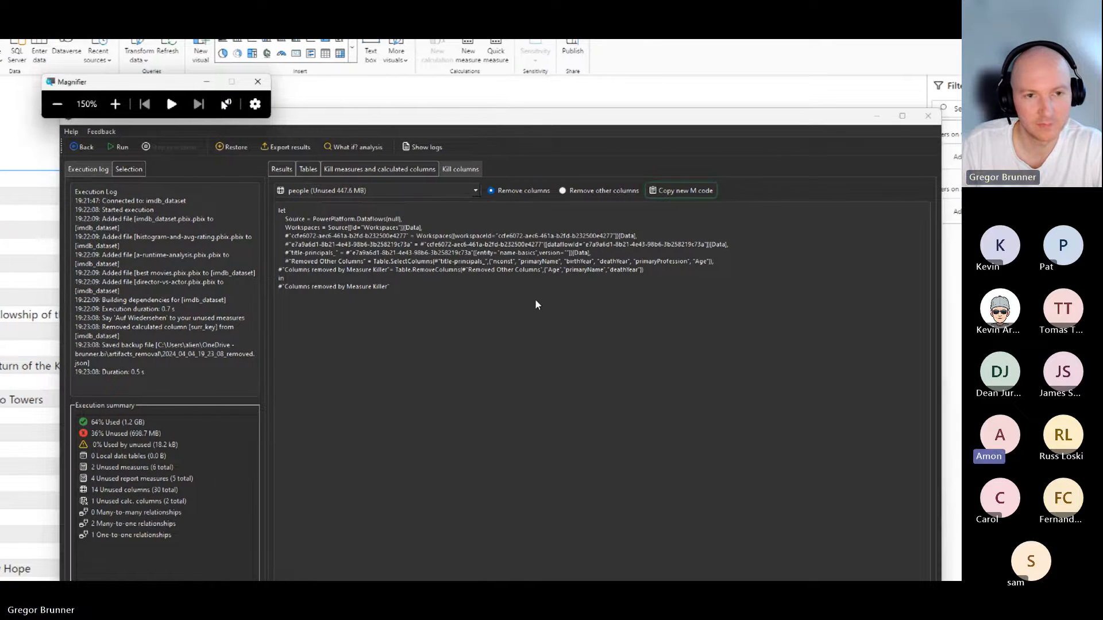
click(262, 85)
Set the Windows display resolution to 1920 × 1200 and keep the change.
key(super)
text(resol)
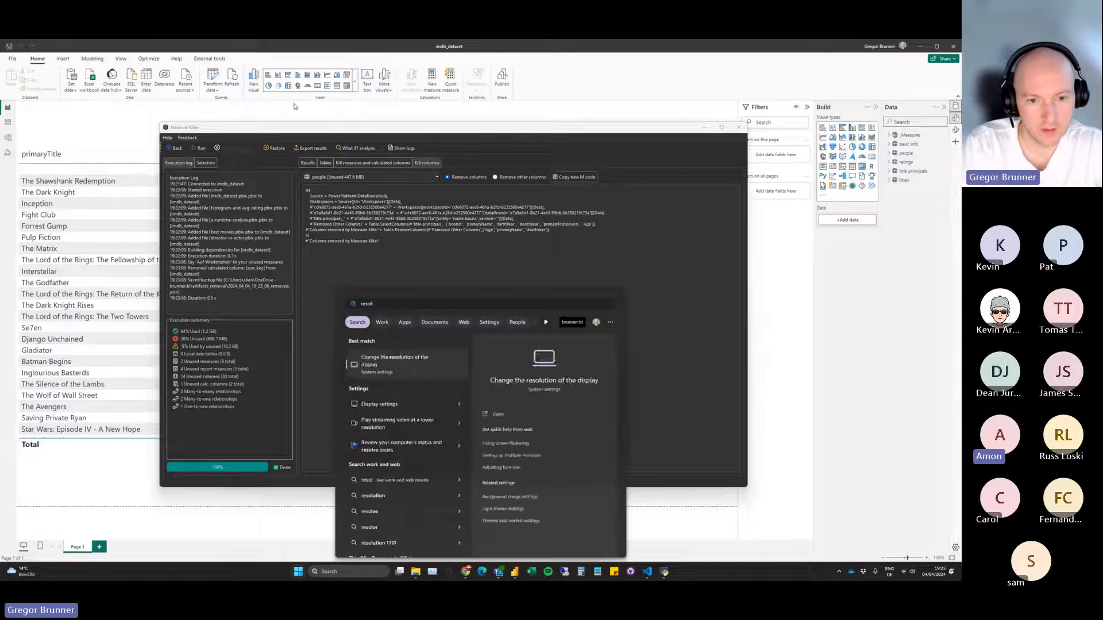
key(Return)
click(687, 347)
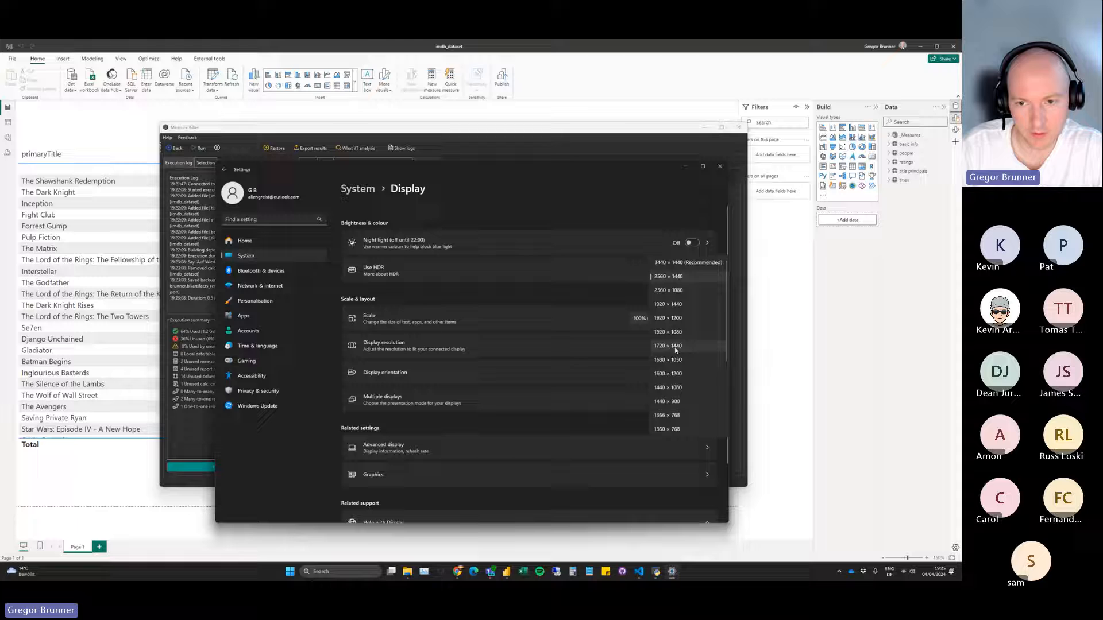
click(683, 317)
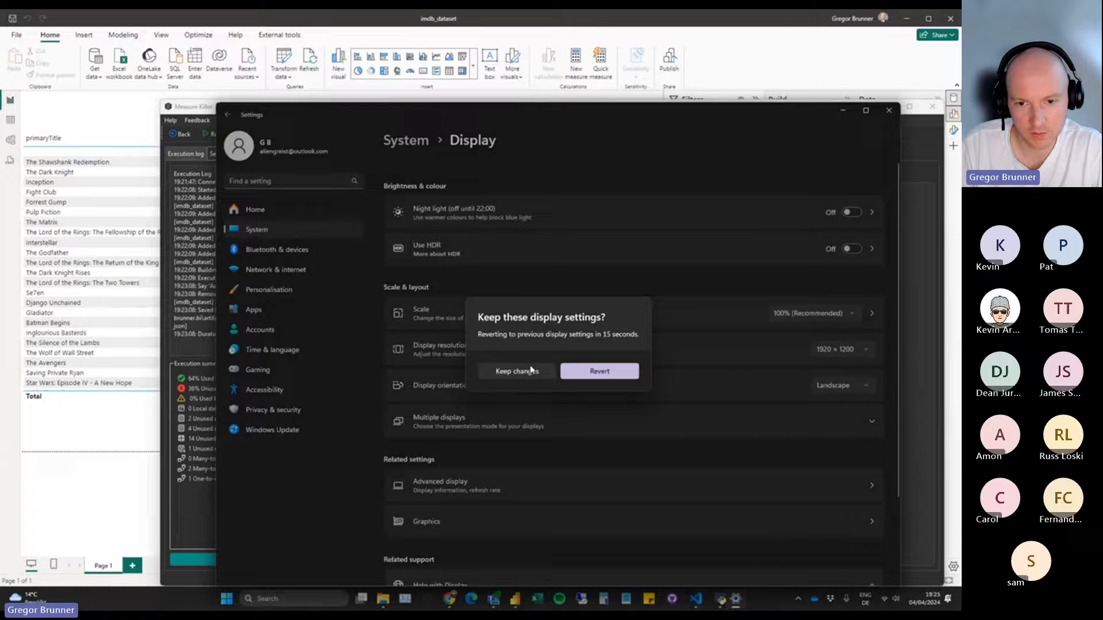
click(514, 370)
click(867, 143)
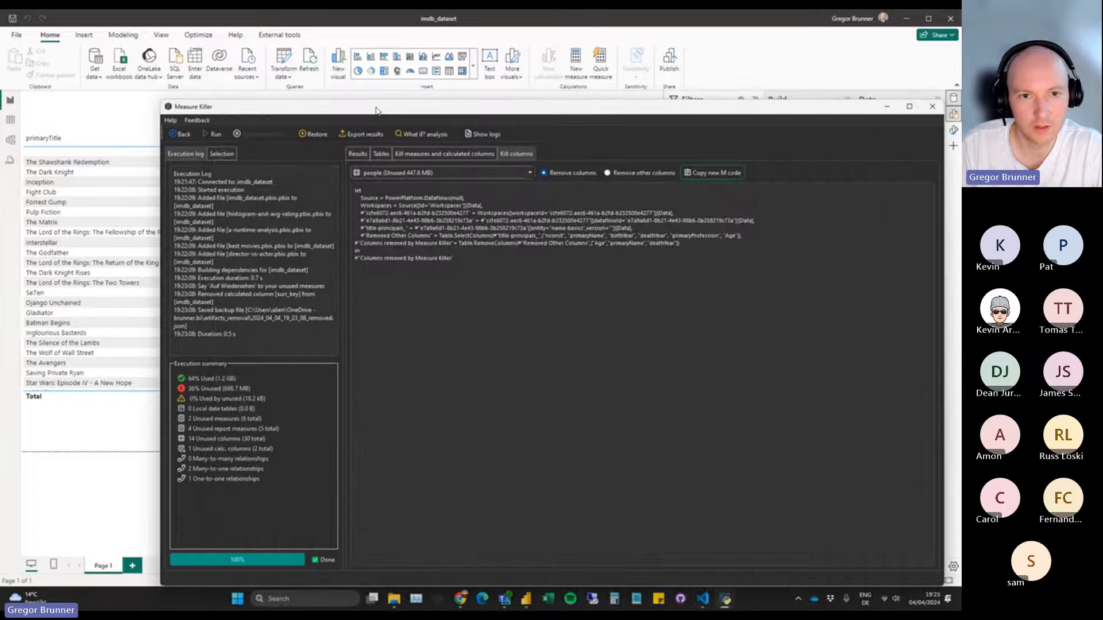
Reposition the Measure Killer window and switch the people table's M code to the Remove other columns option.
drag(377, 109, 289, 76)
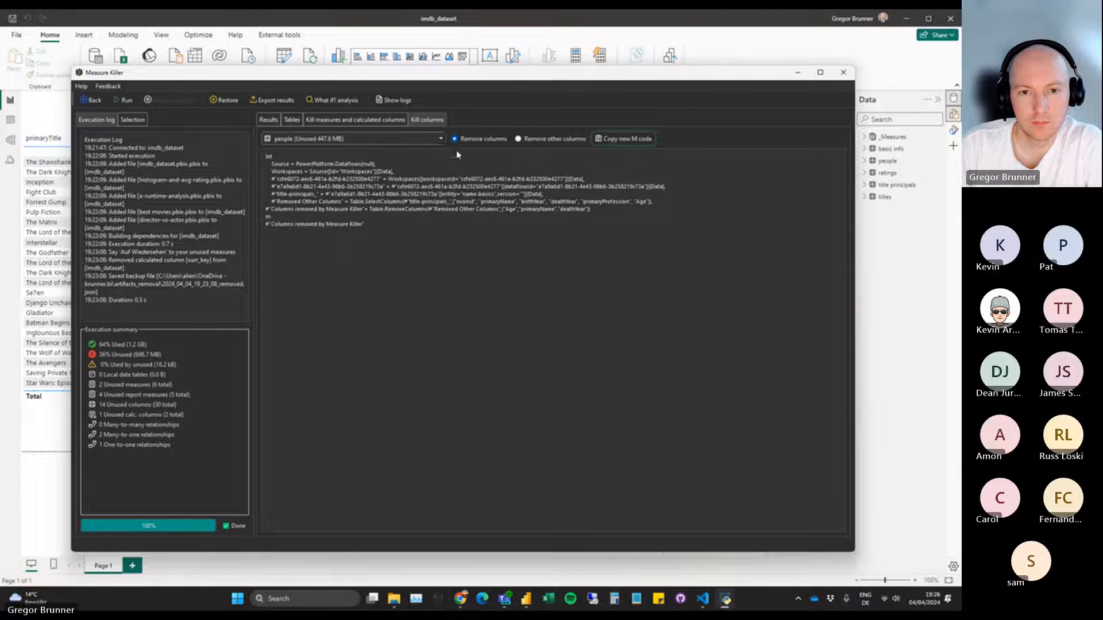
click(520, 139)
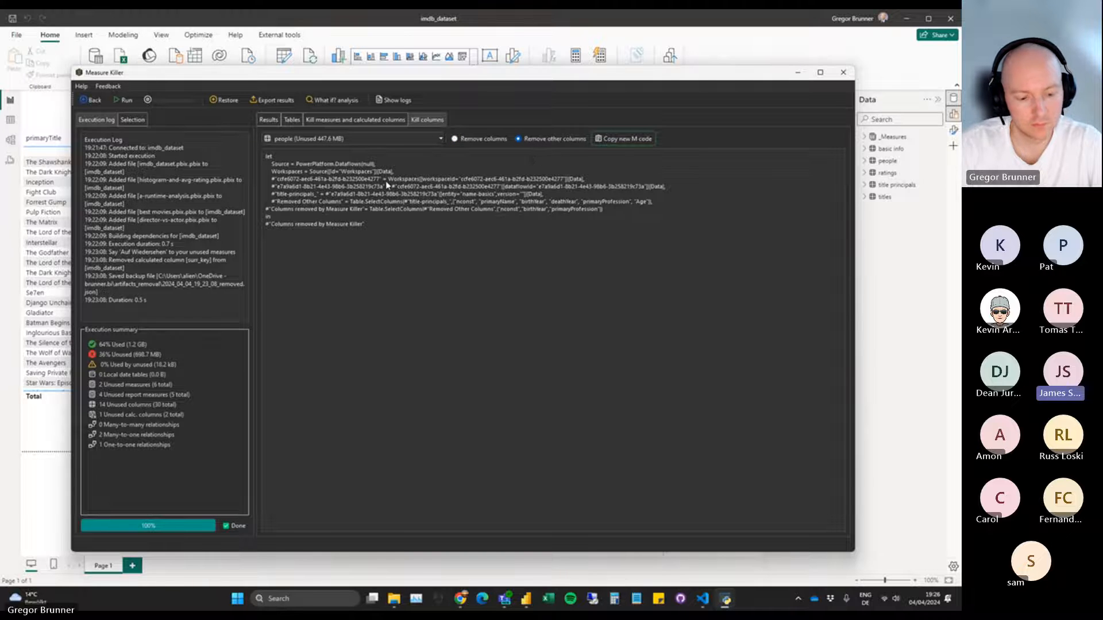
Set the Windows display resolution to 1920 × 1080, keep the change, and adjust the Measure Killer window's position.
key(super)
text(resol)
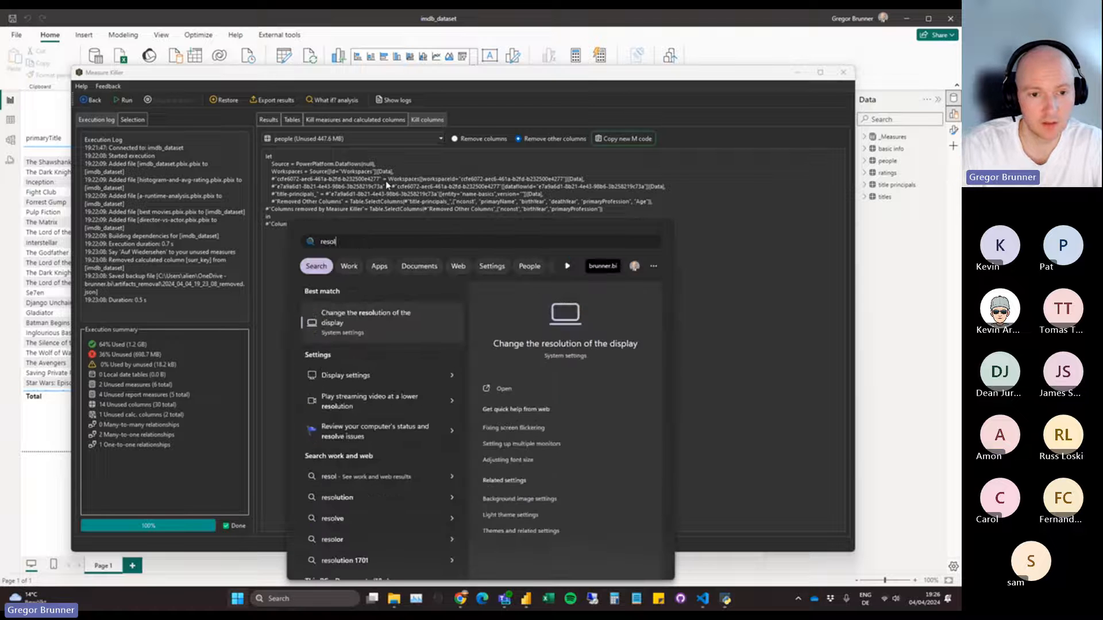
key(Return)
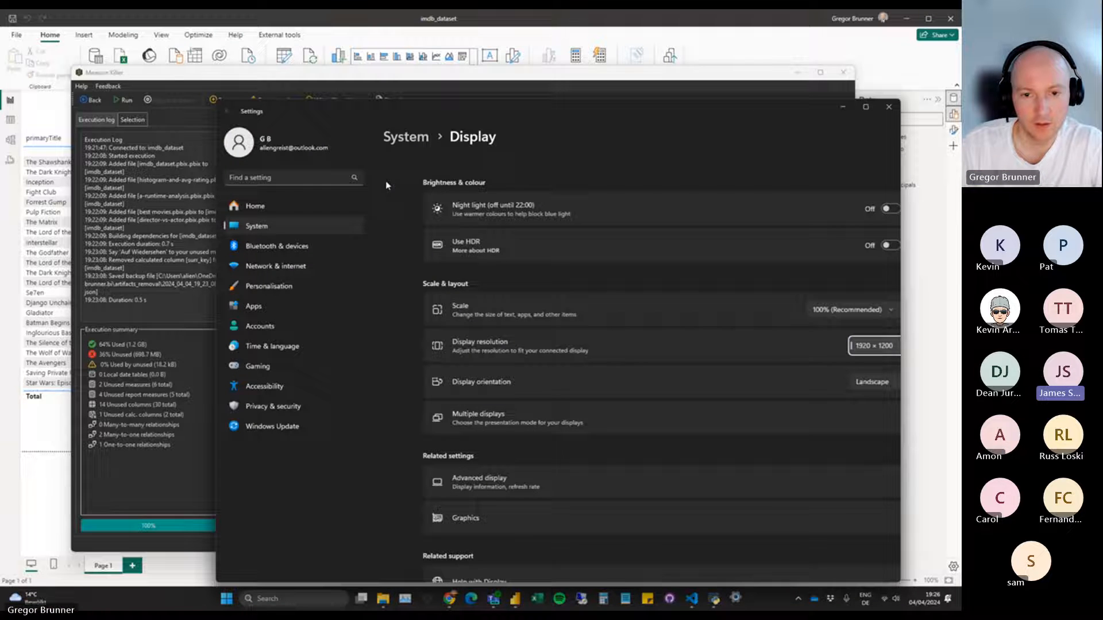
click(851, 349)
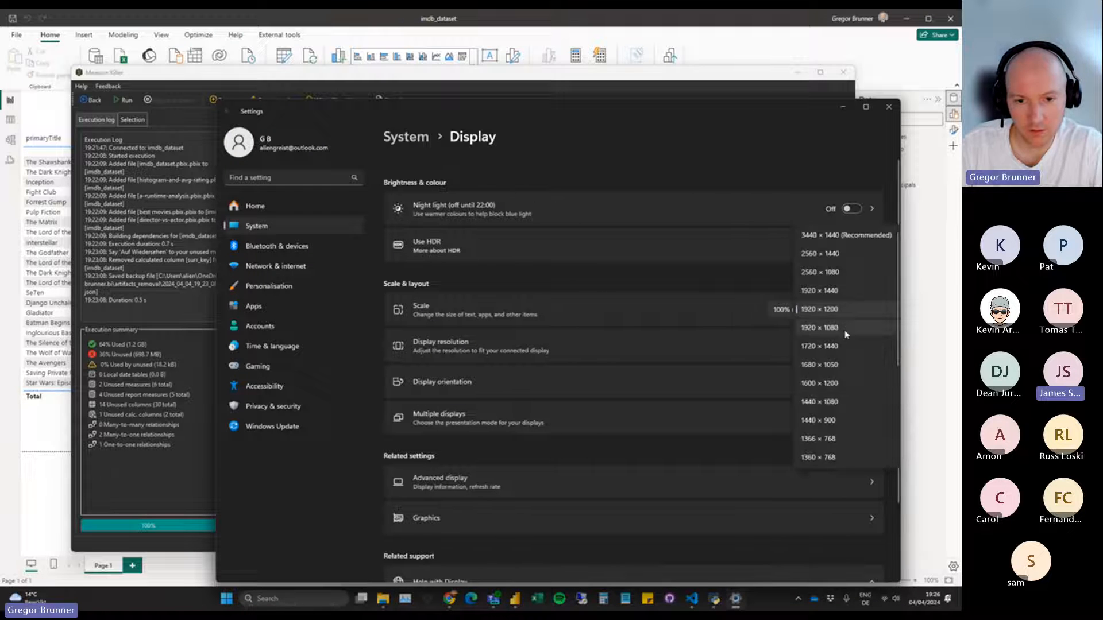
click(822, 328)
click(517, 344)
click(888, 80)
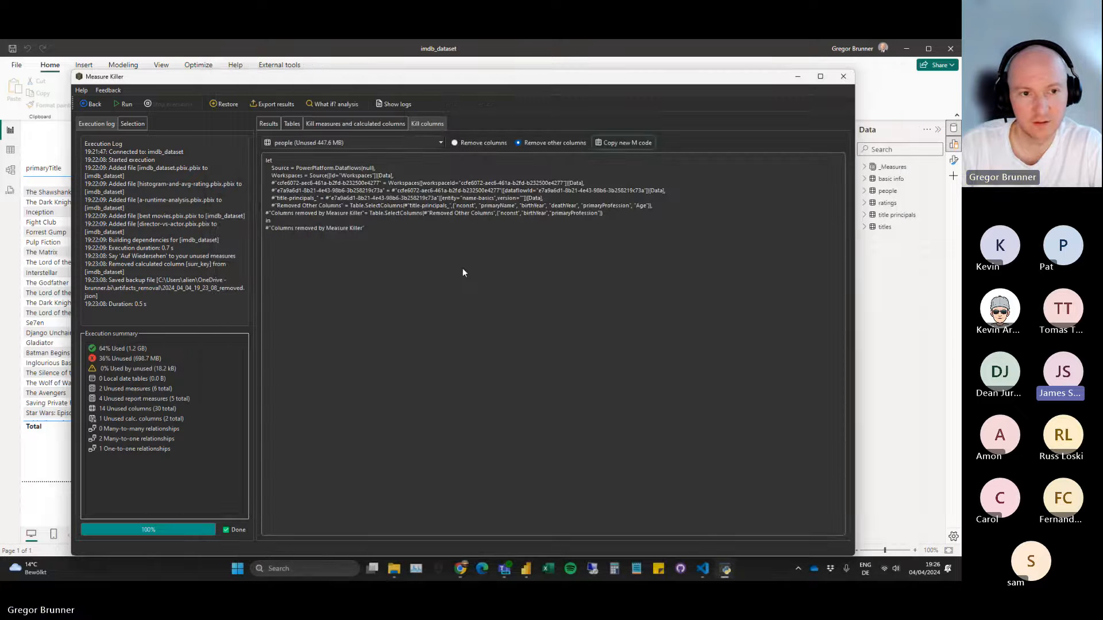
drag(324, 80, 327, 74)
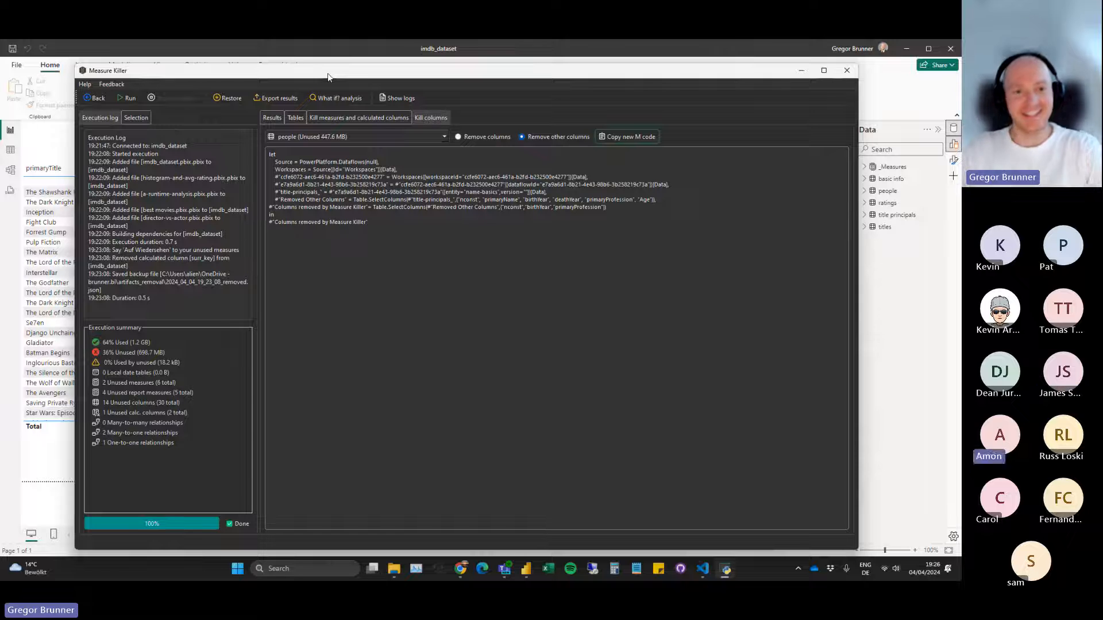
Review the tables offered for column removal and the share of used items in each table.
click(374, 134)
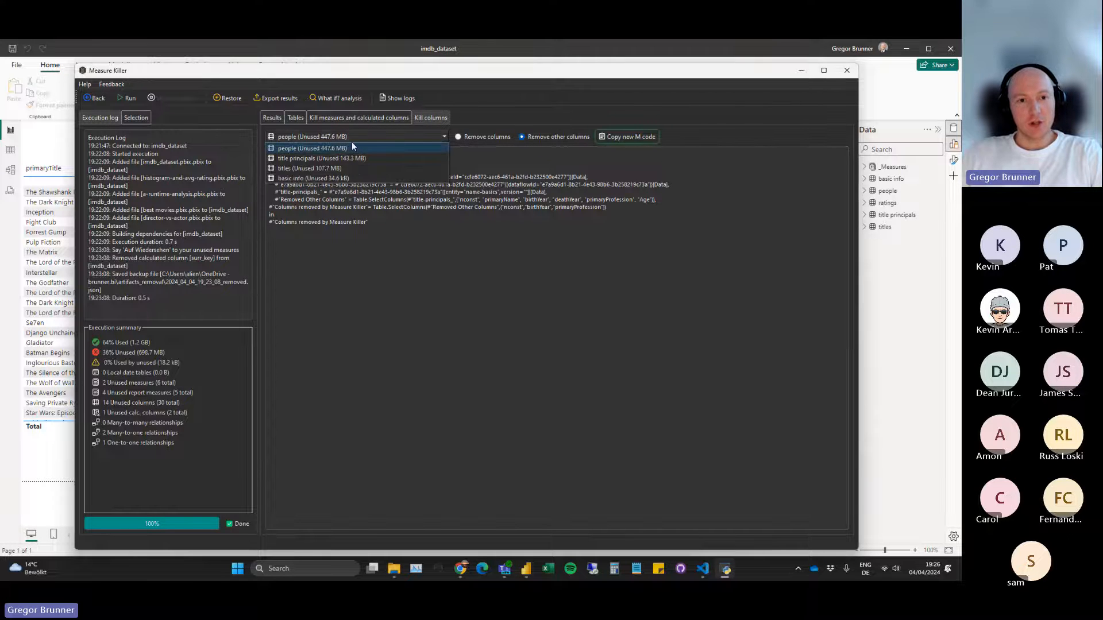
click(352, 143)
click(295, 118)
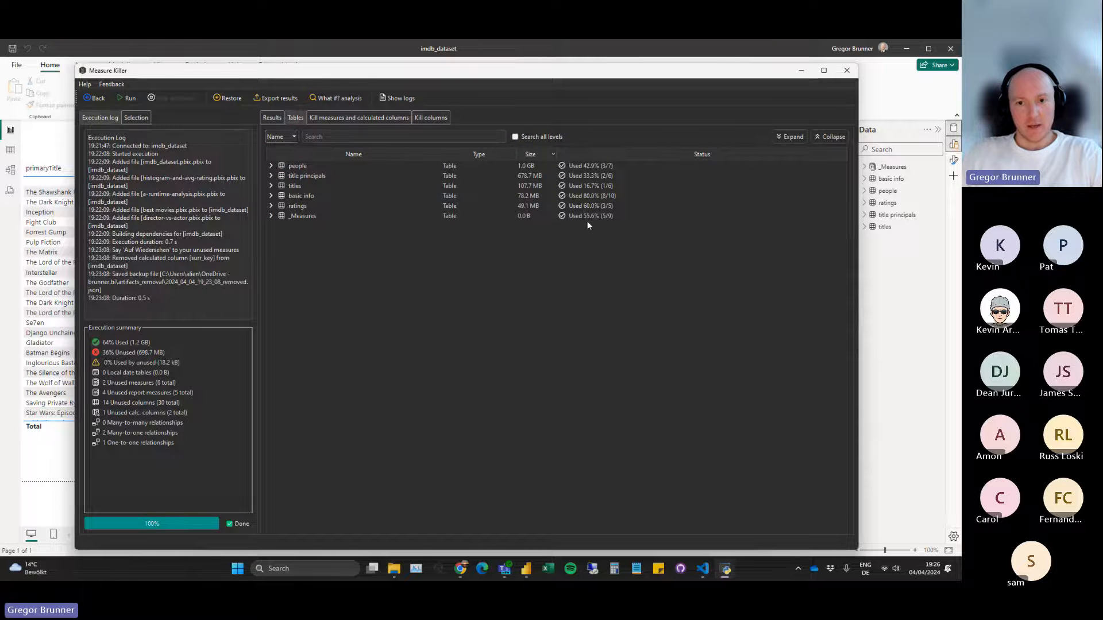
click(423, 117)
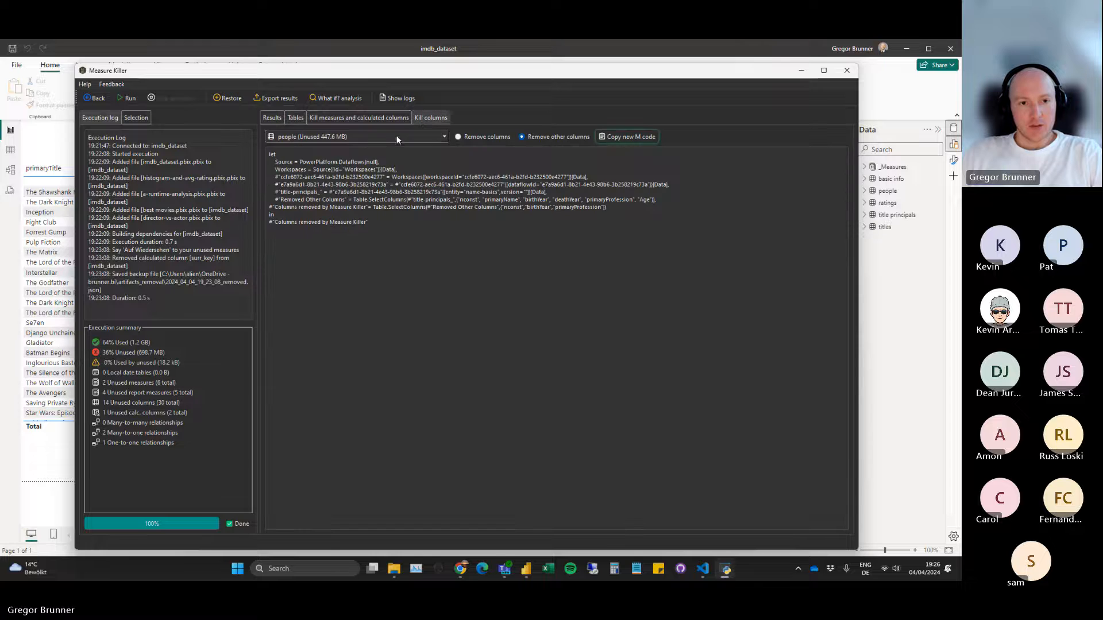
click(362, 136)
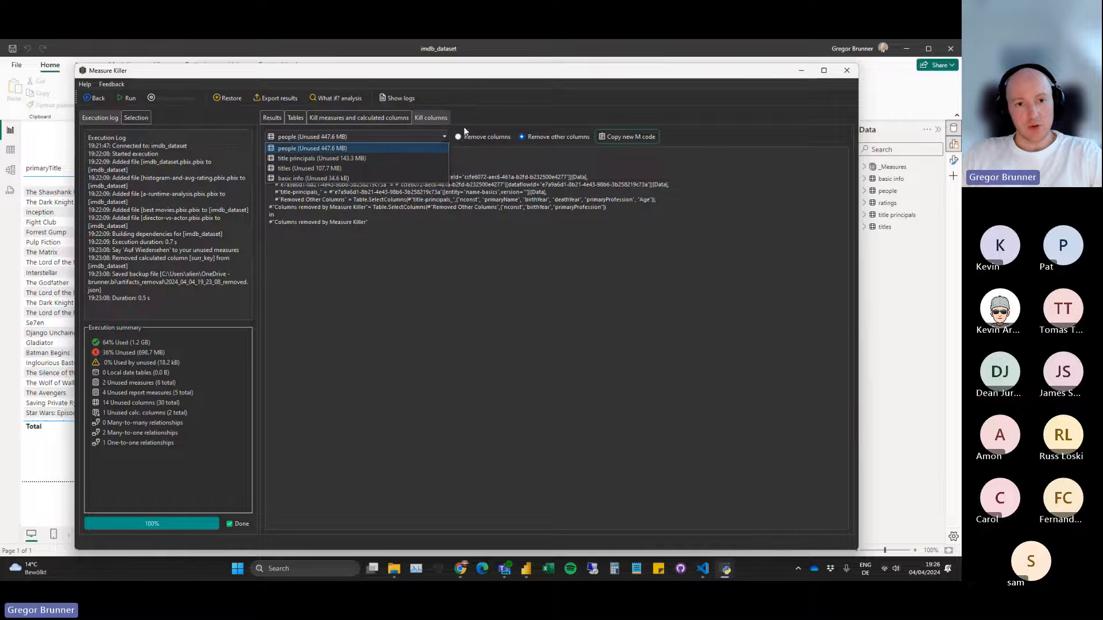
click(439, 115)
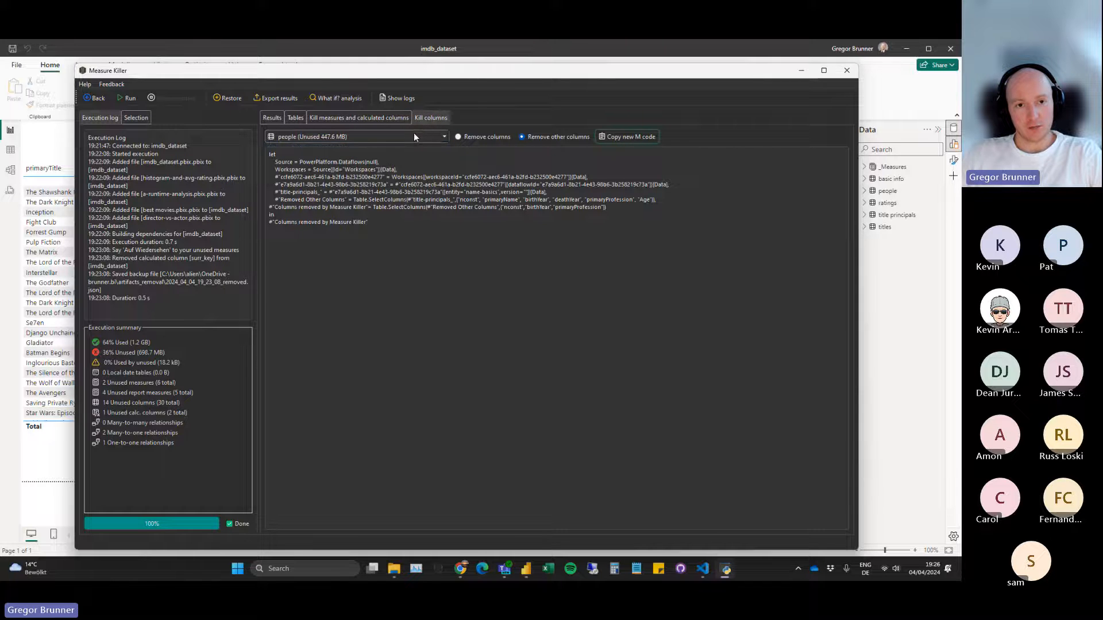
Choose the people table for column removal and copy its new M code.
click(414, 136)
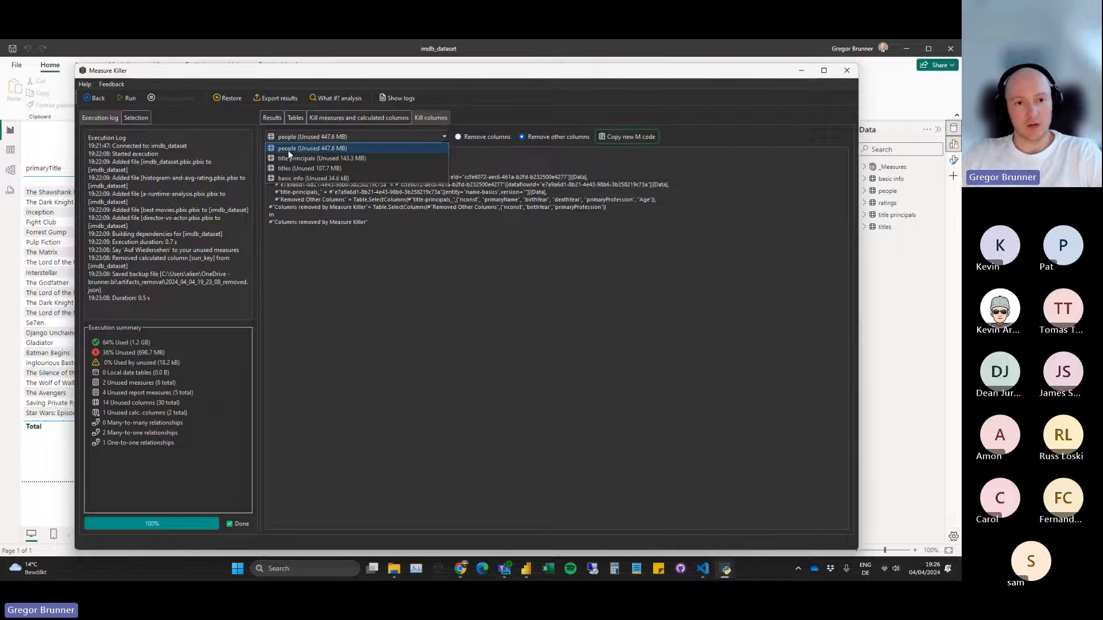
click(302, 147)
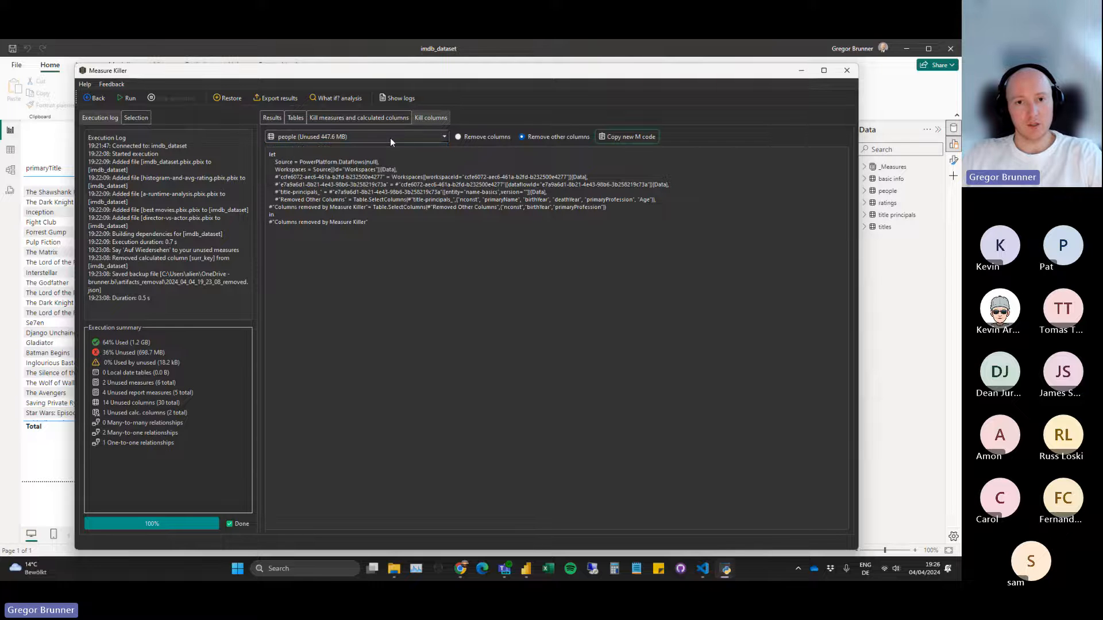
click(619, 136)
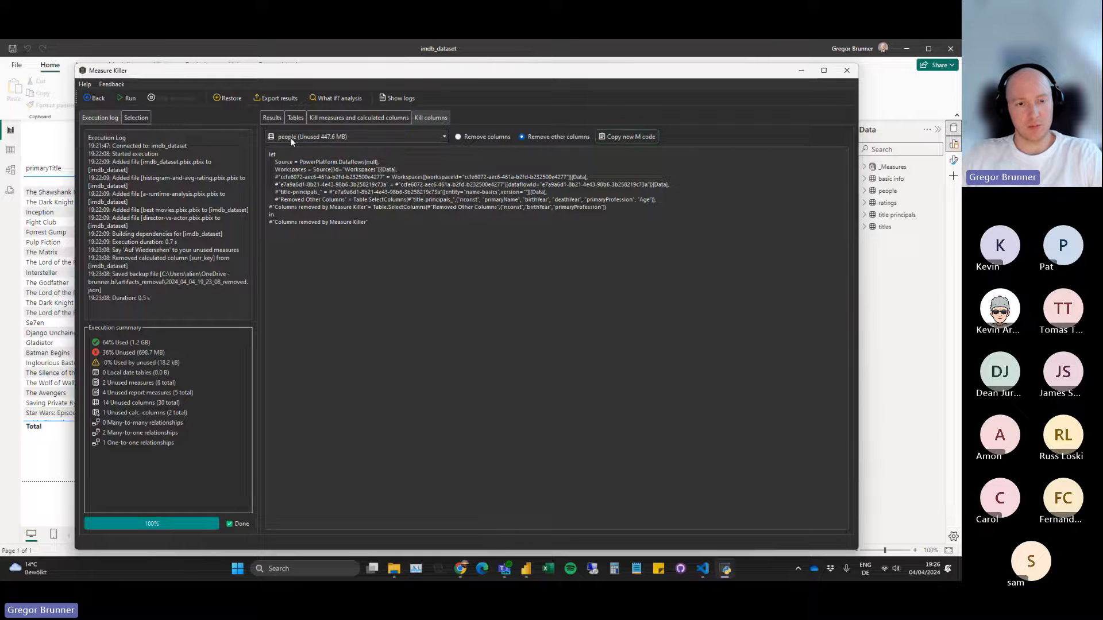
Switch to Power BI Desktop and open the people query in the Power Query Editor.
mouse_move(244, 79)
mouse_down()
mouse_move(248, 91)
mouse_move(241, 78)
mouse_up()
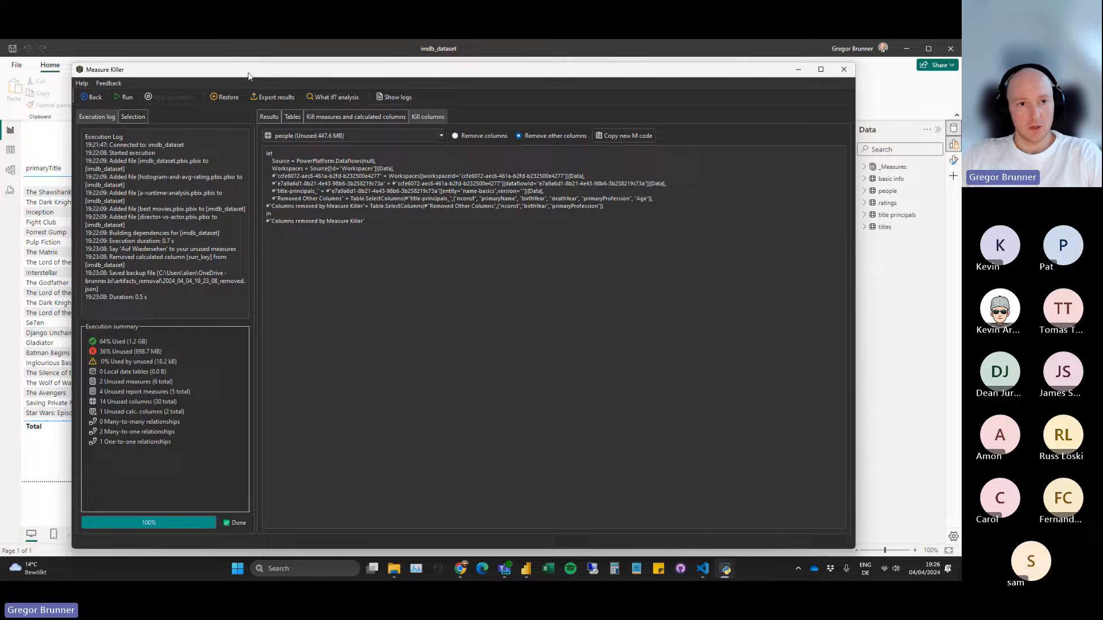
click(242, 52)
click(288, 92)
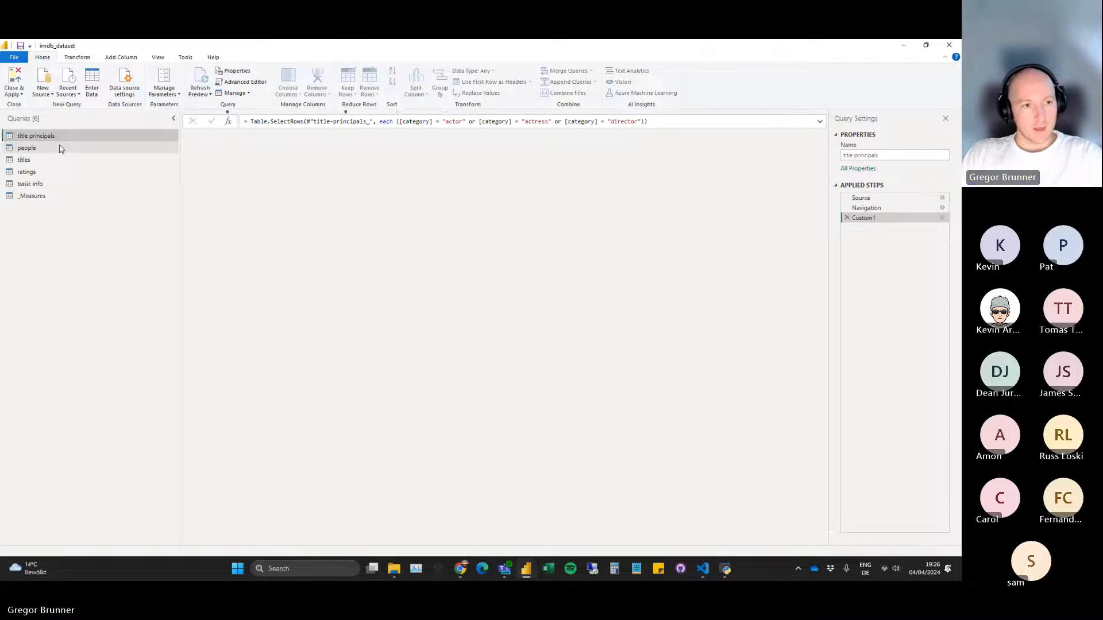
click(62, 149)
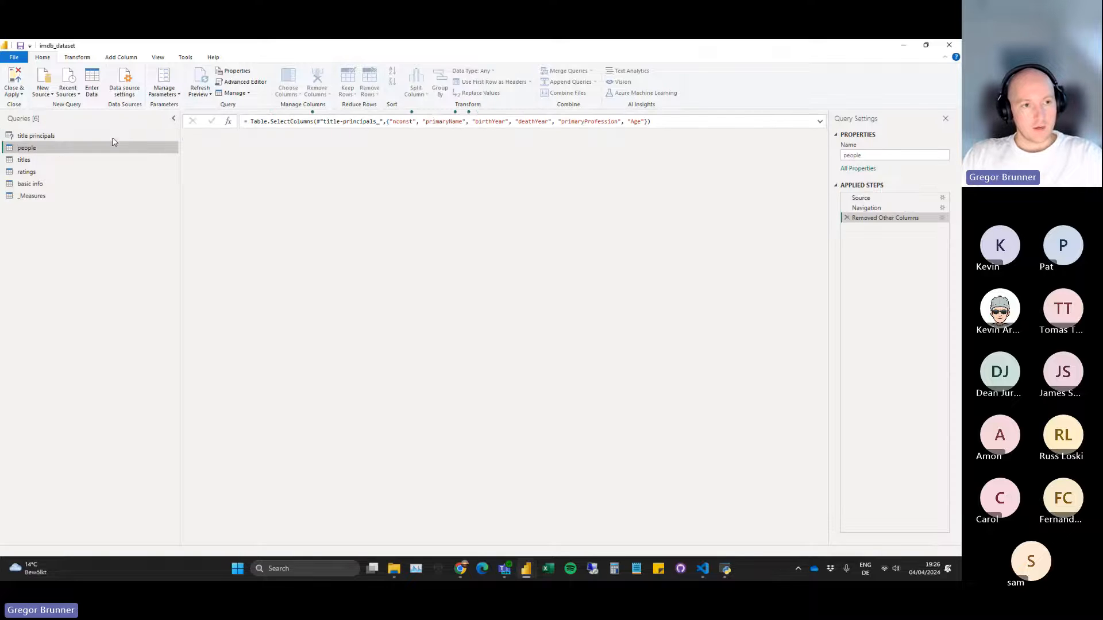
Replace the people query's entire M code in the Advanced Editor with the code copied from Measure Killer.
click(241, 82)
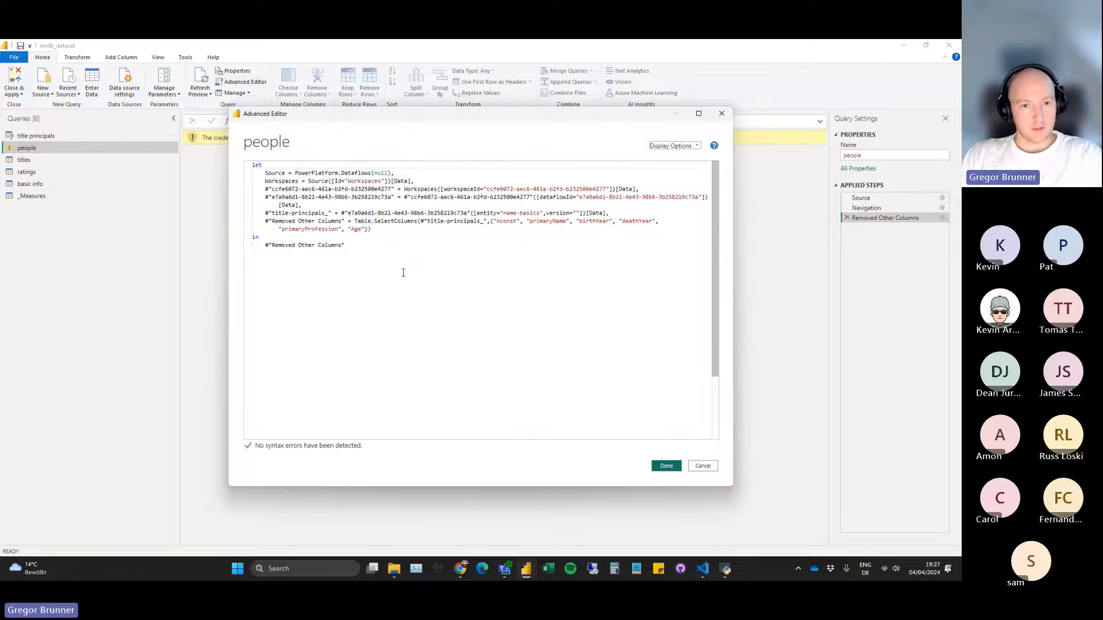
key(ctrl+a)
click(397, 262)
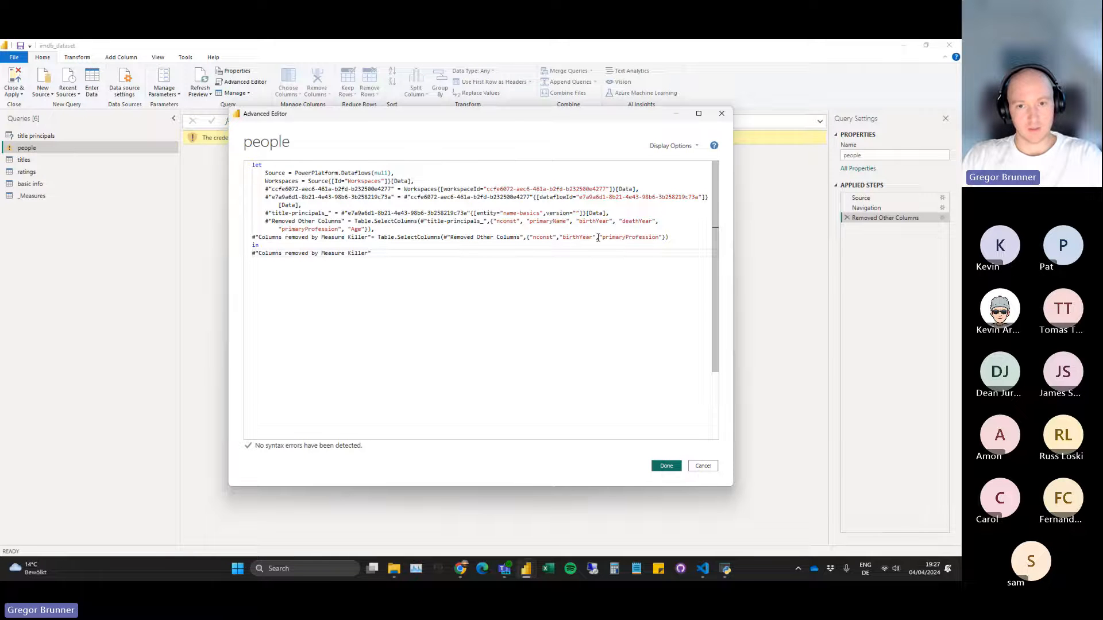
click(666, 466)
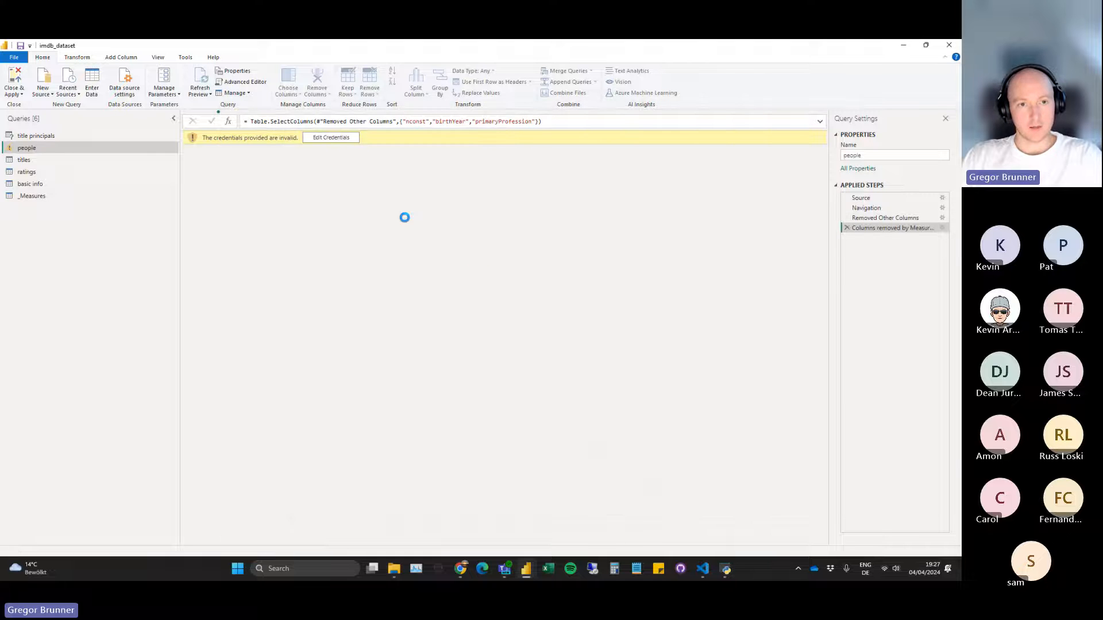
Sign in to the Dataflows source with the organizational account, and compare the people query's last two applied steps.
click(332, 141)
click(460, 310)
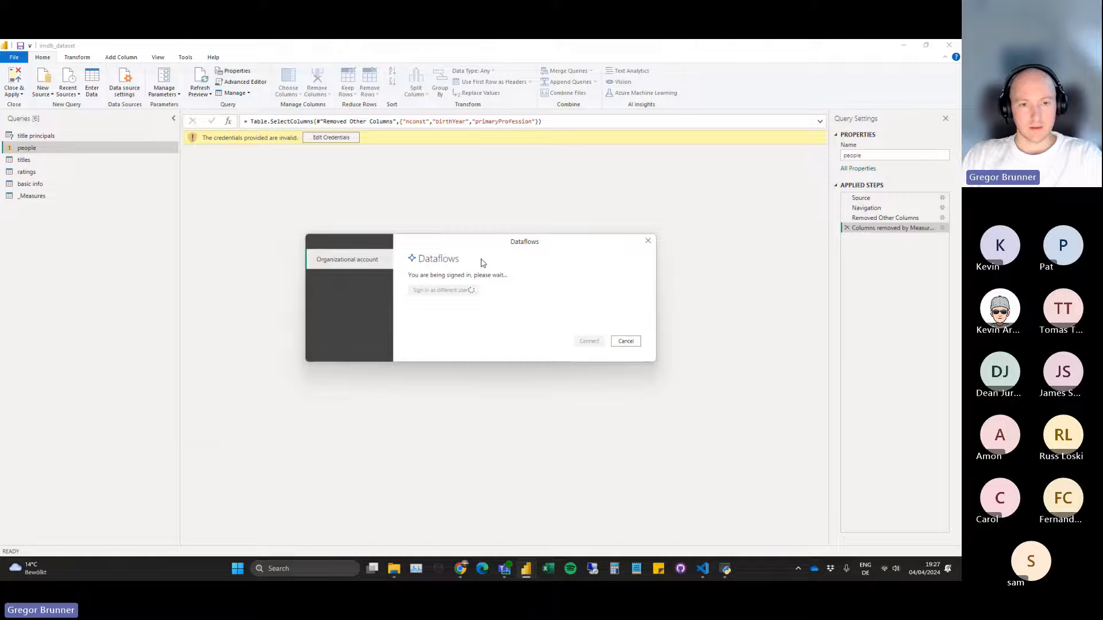
click(182, 210)
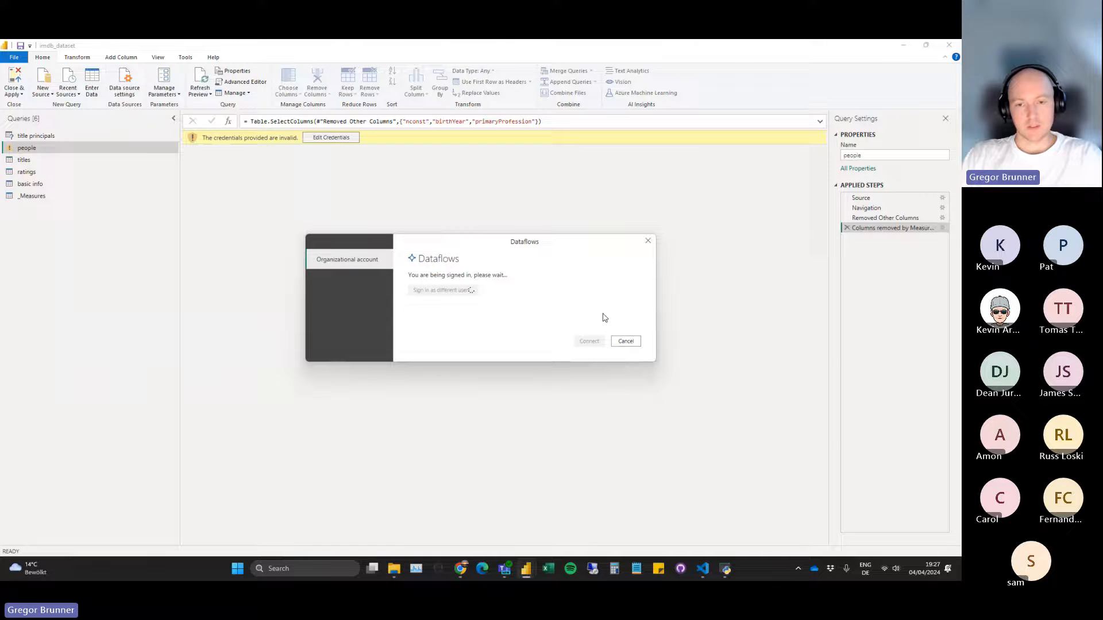
click(589, 341)
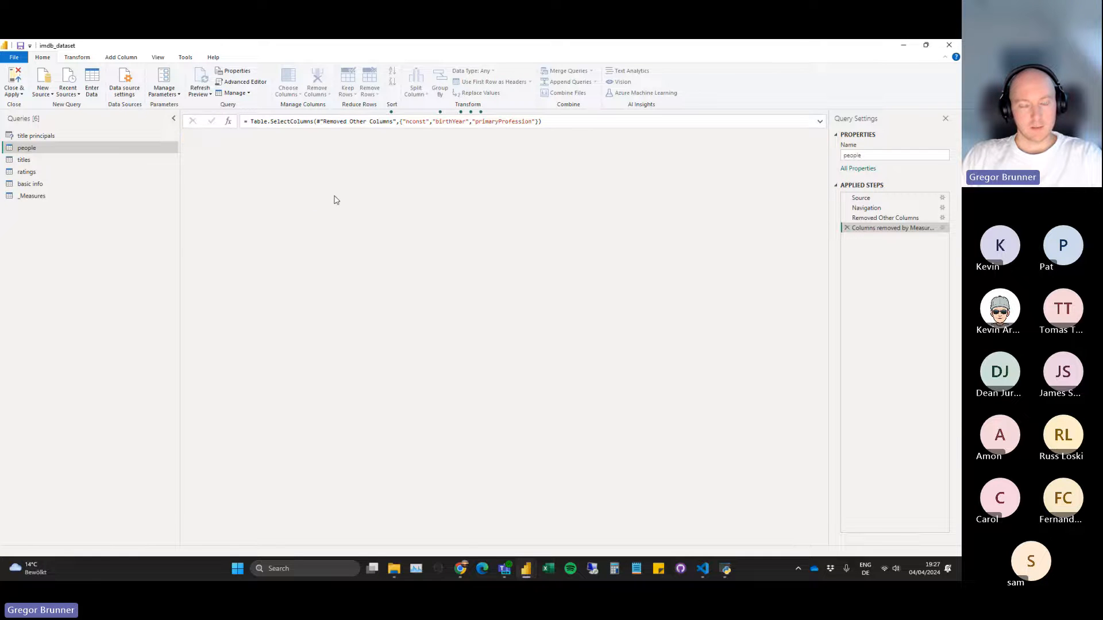
click(891, 220)
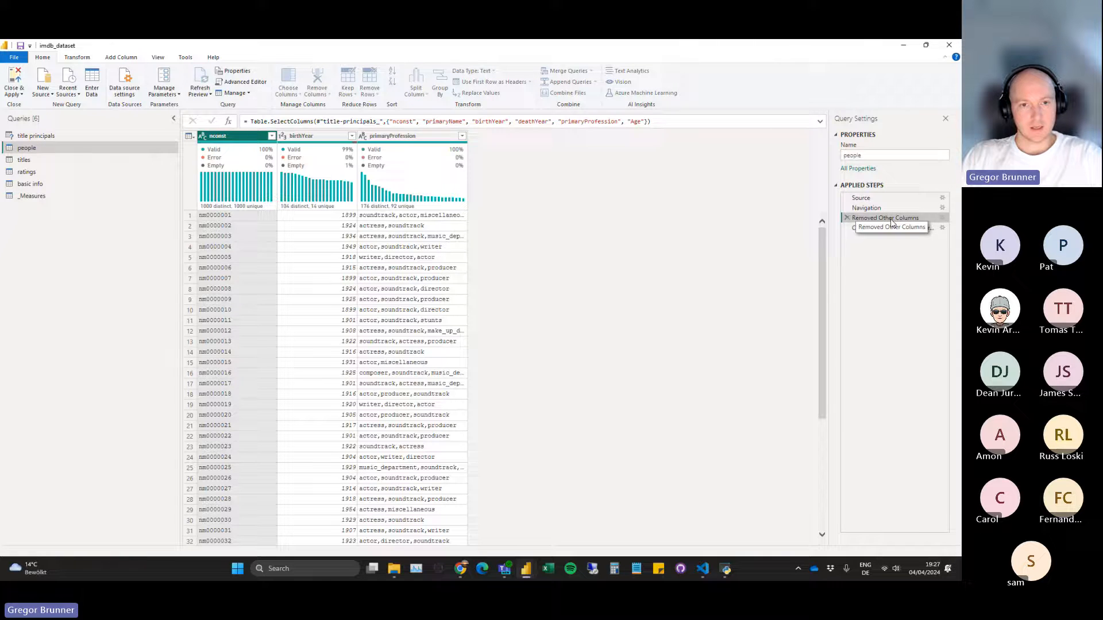
click(890, 228)
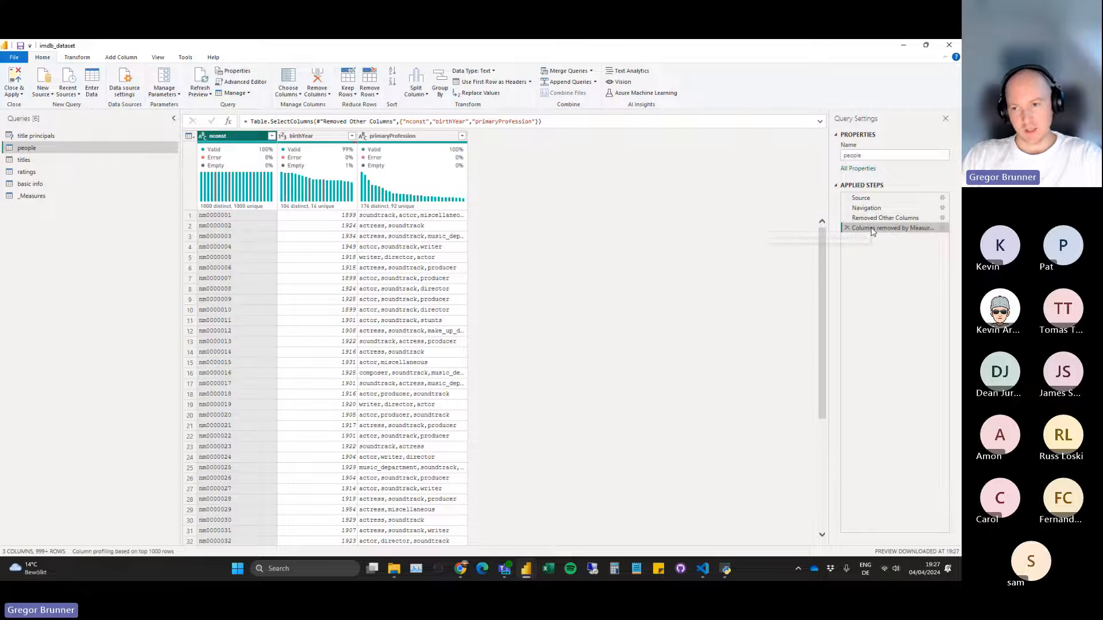
Switch to Measure Killer, make its window smaller, and reposition it over the Power Query Editor.
click(725, 568)
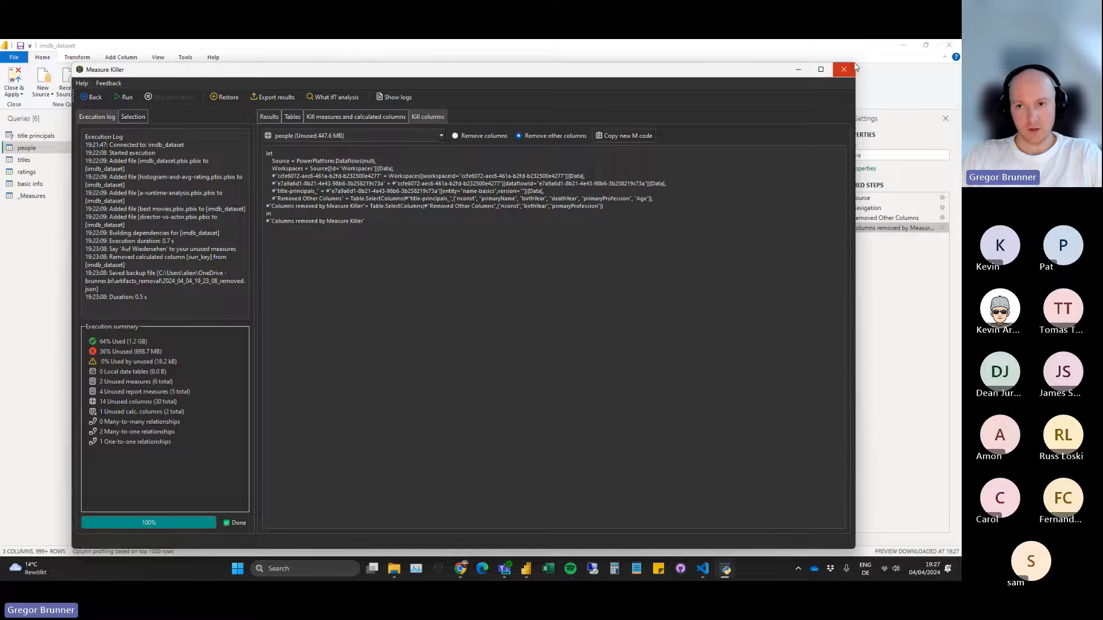
drag(74, 62, 227, 116)
drag(391, 124, 339, 101)
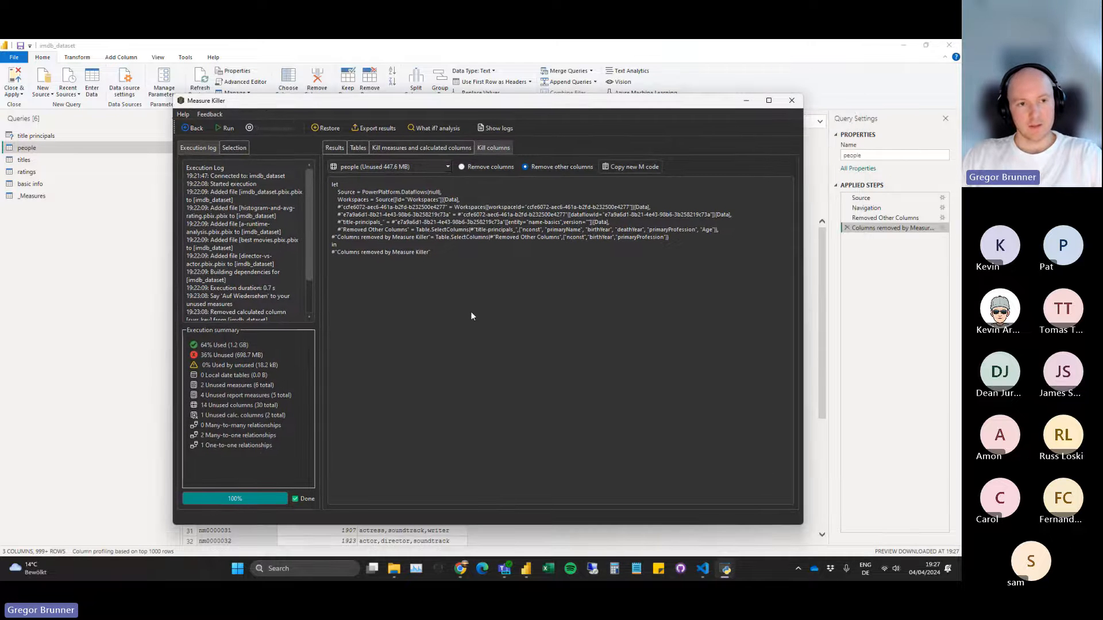
Close and apply the Power Query changes, and return to Measure Killer.
click(138, 281)
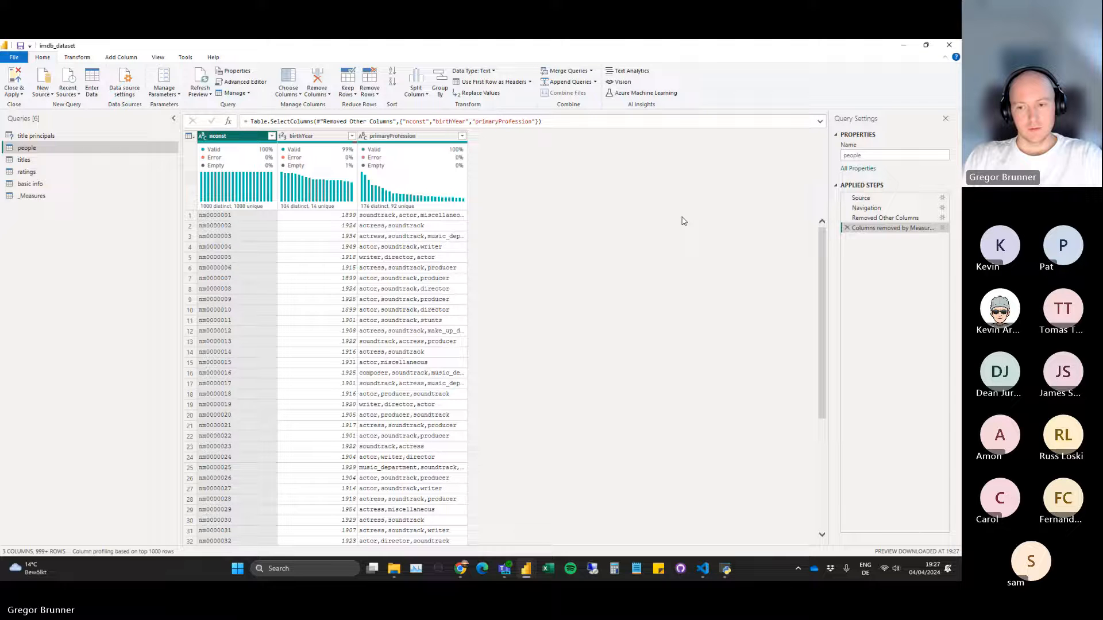
click(17, 79)
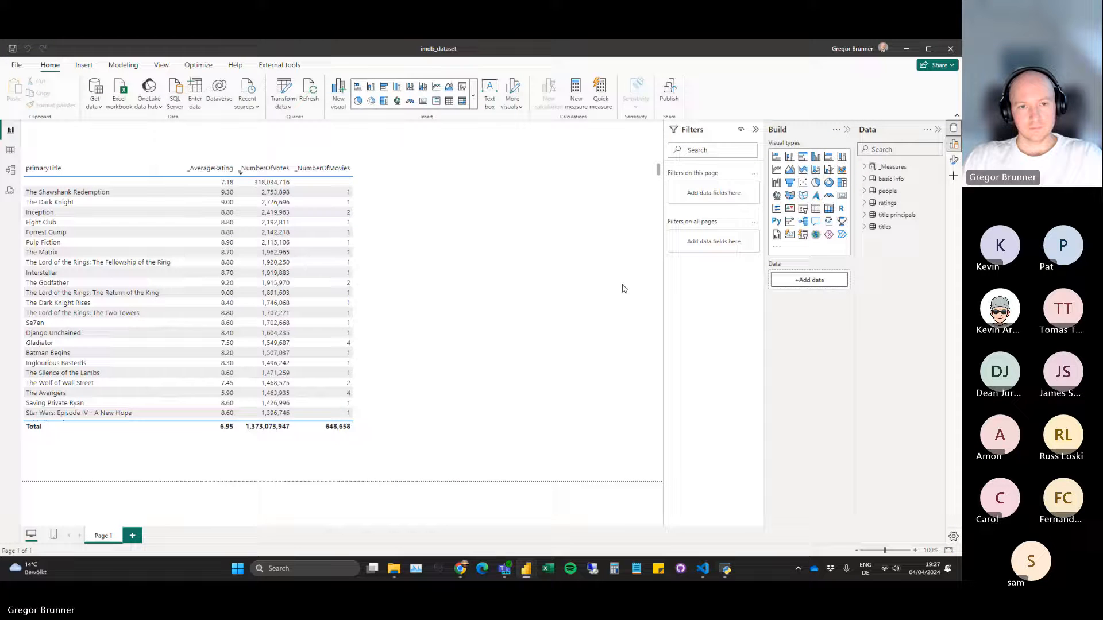
click(728, 570)
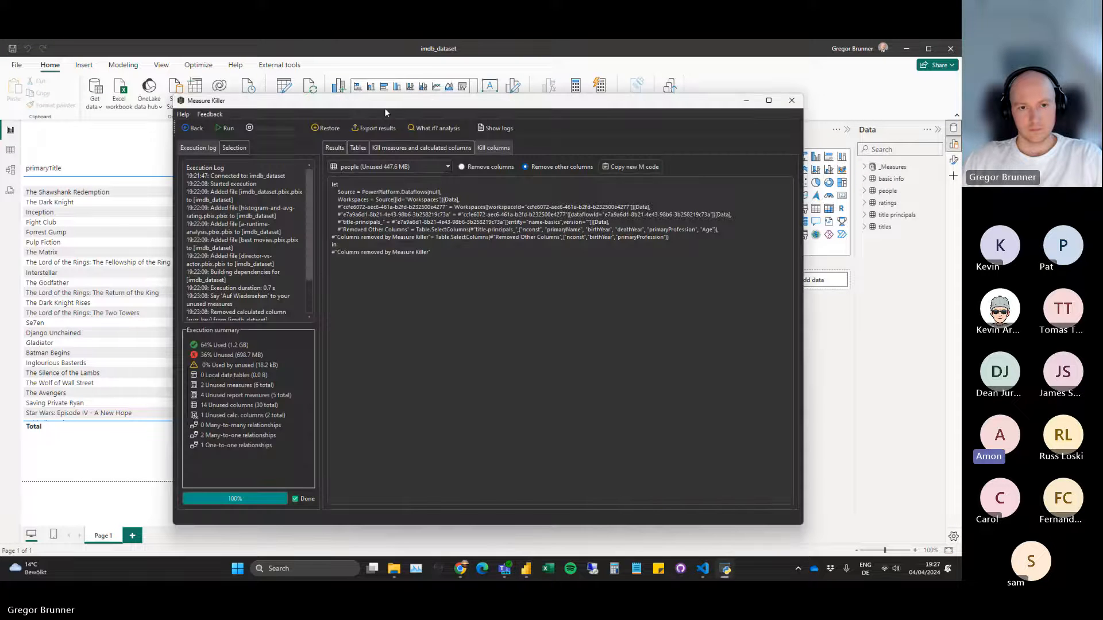
Move the Measure Killer window aside to check the people table's load progress, and bring it back over the report.
drag(451, 106, 450, 359)
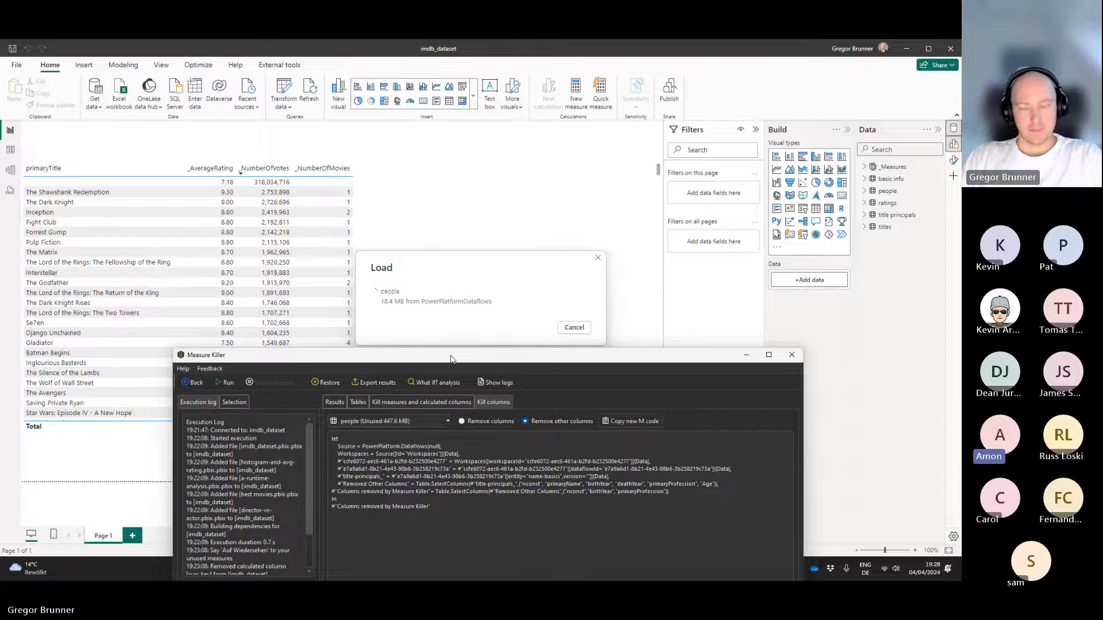
drag(451, 360, 464, 328)
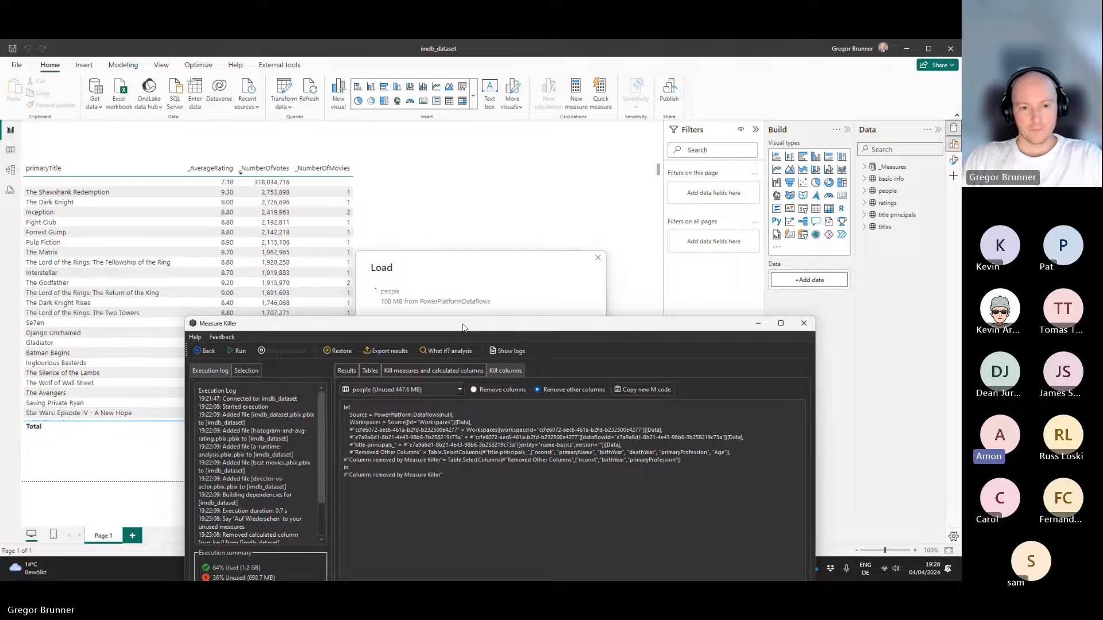
drag(464, 328, 423, 135)
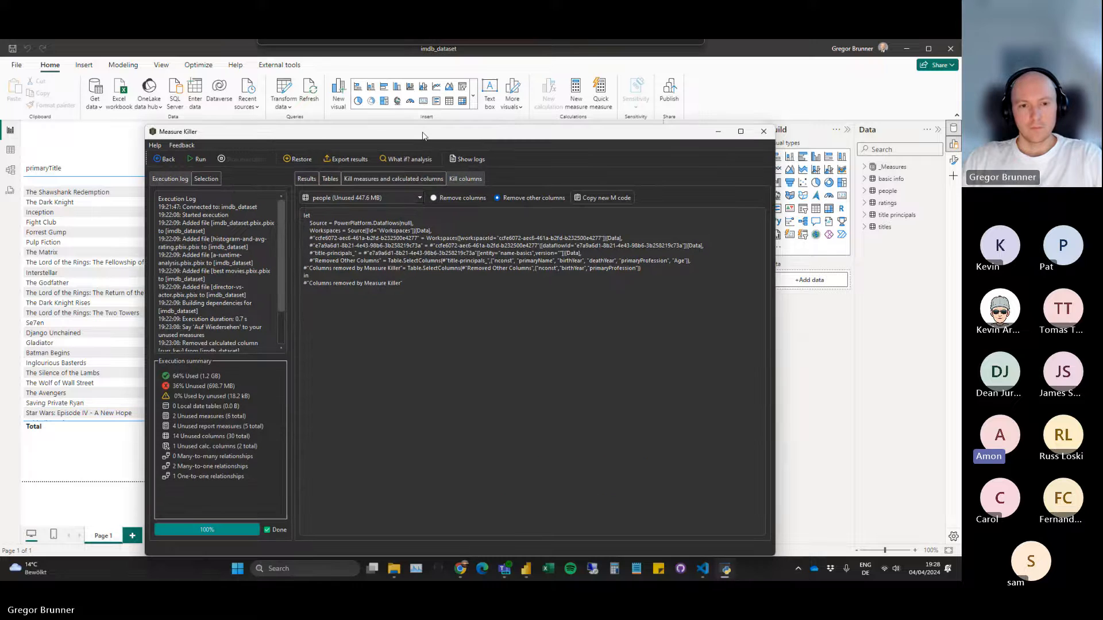
Review the removable measures and calculated columns and the per-table overview, and return to the people table's column-removal M code.
click(403, 179)
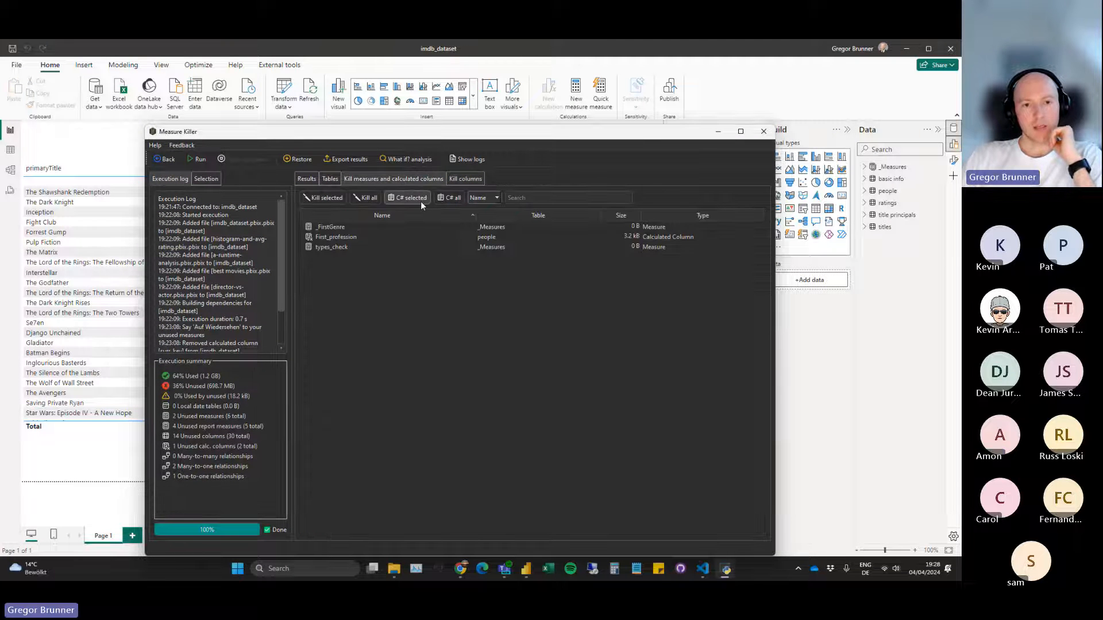
click(310, 180)
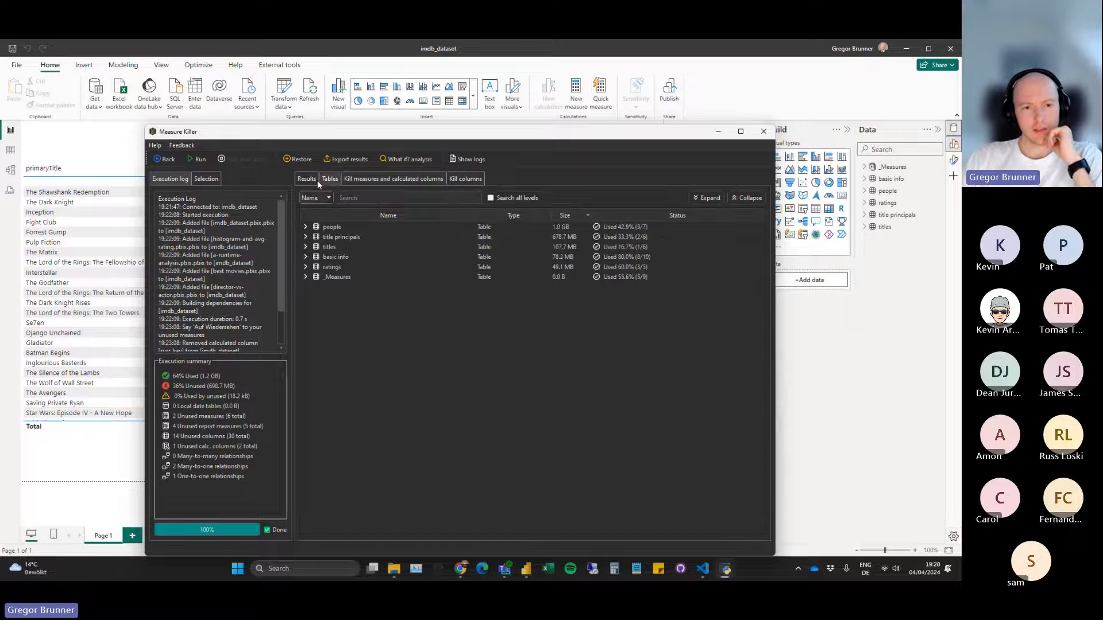
click(372, 179)
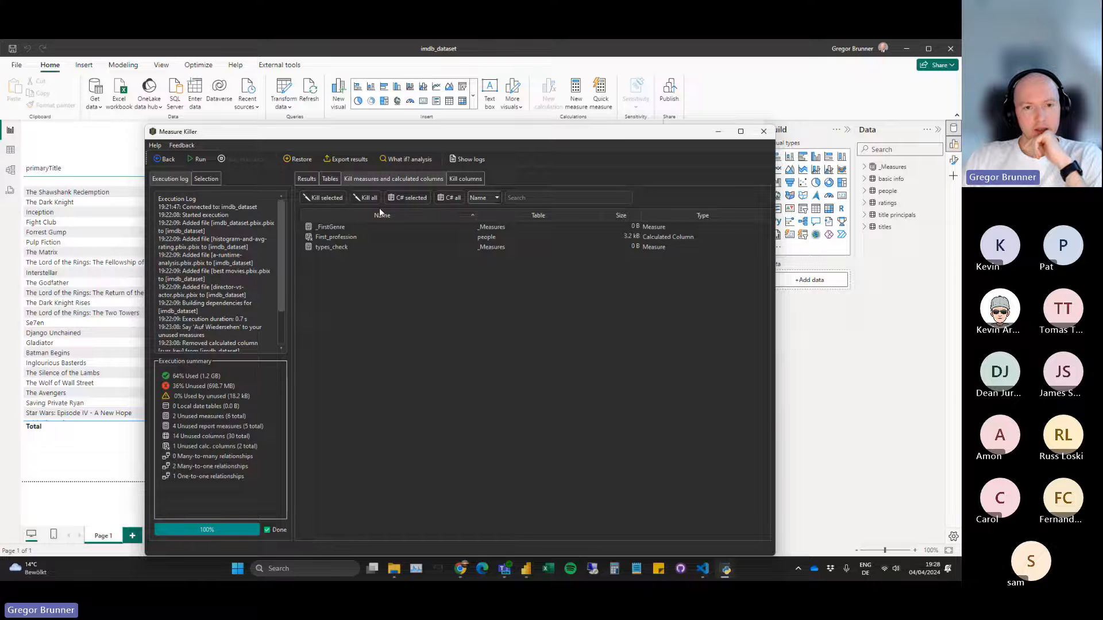
click(464, 179)
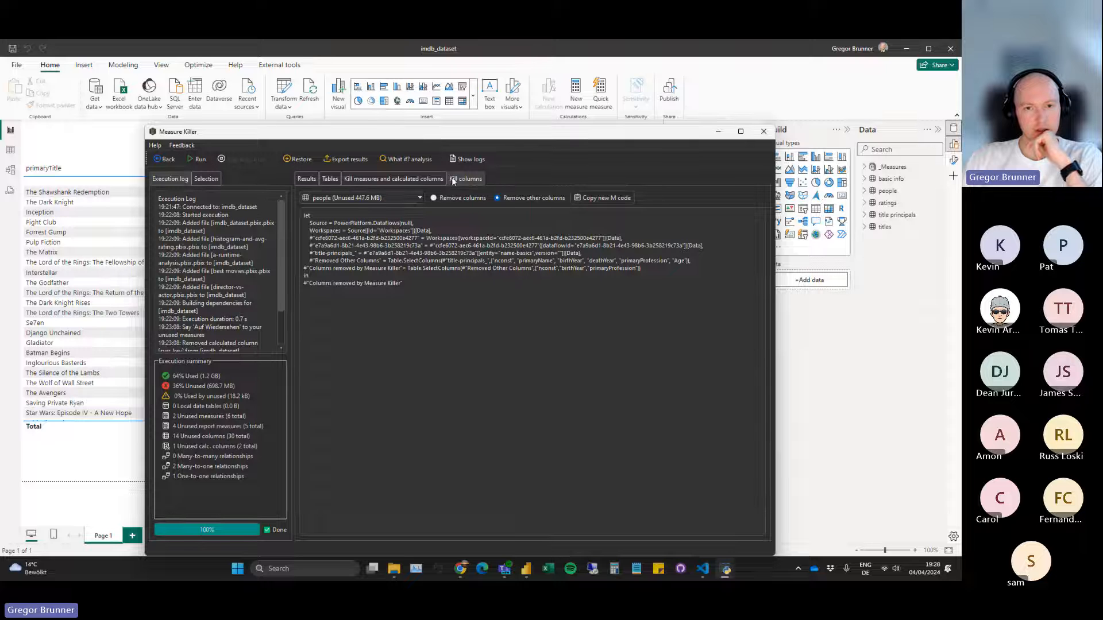
Reposition the Measure Killer window below the Load dialog to watch the people table's loading.
drag(506, 140, 534, 363)
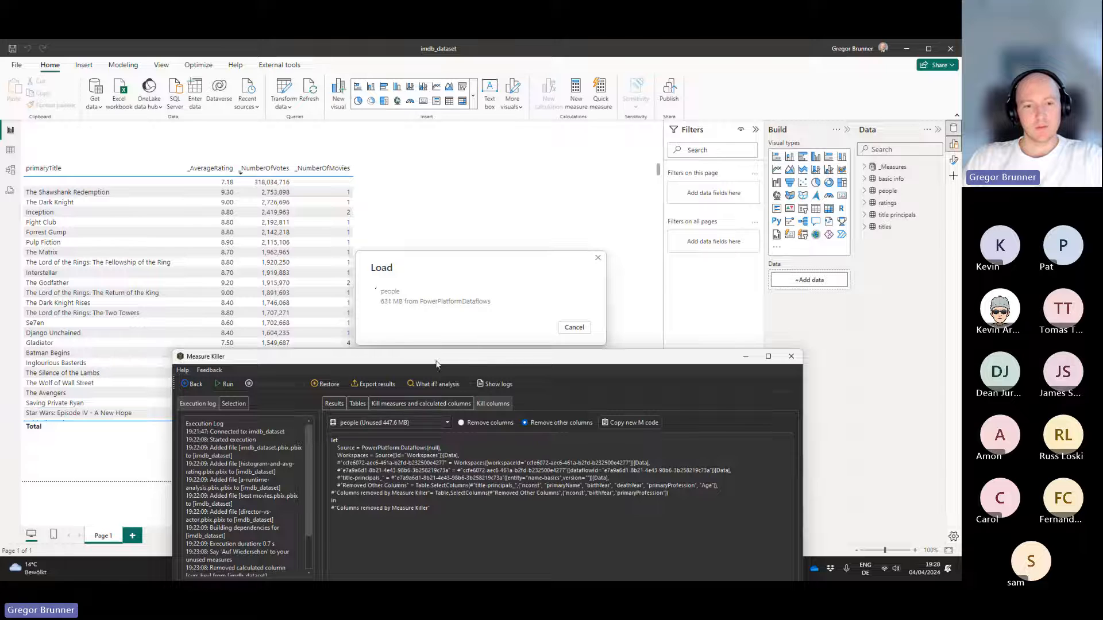
right_click(426, 360)
mouse_move(426, 357)
mouse_down()
mouse_move(439, 141)
mouse_move(408, 115)
mouse_move(408, 360)
mouse_up()
right_click(435, 360)
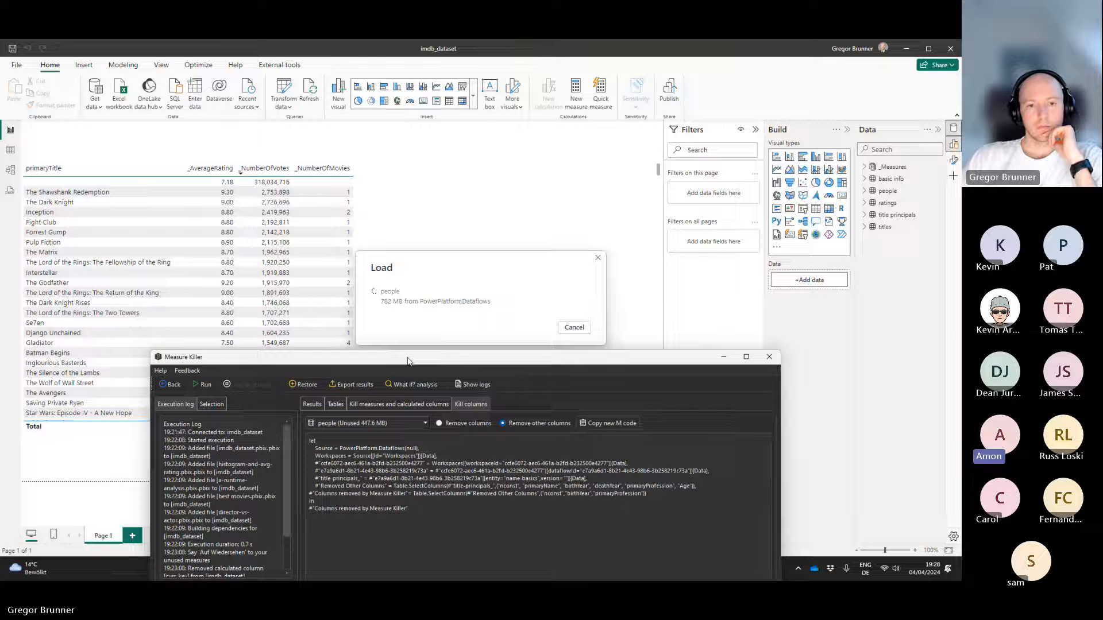
Show the analysis results over the report, sorted by number of uses in descending order.
click(319, 404)
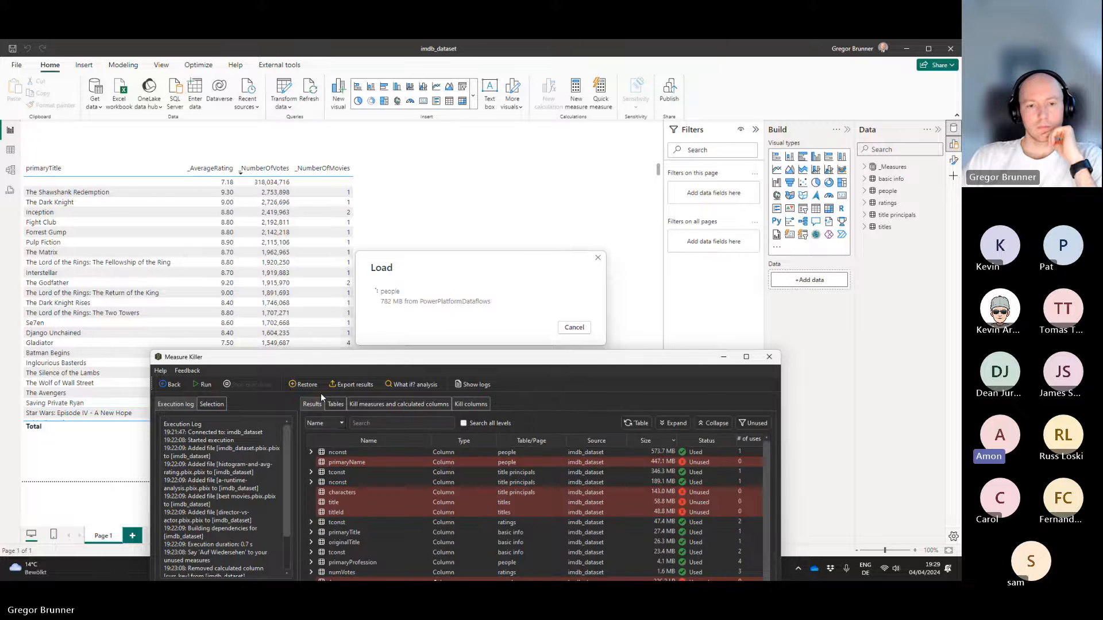
drag(341, 362, 357, 131)
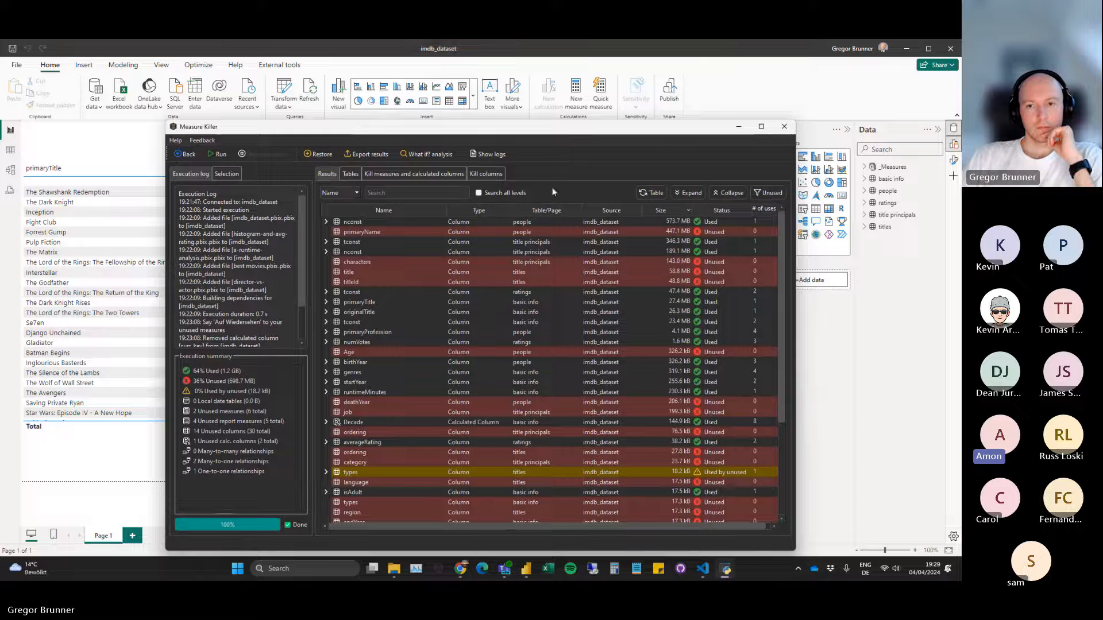
click(762, 207)
click(763, 207)
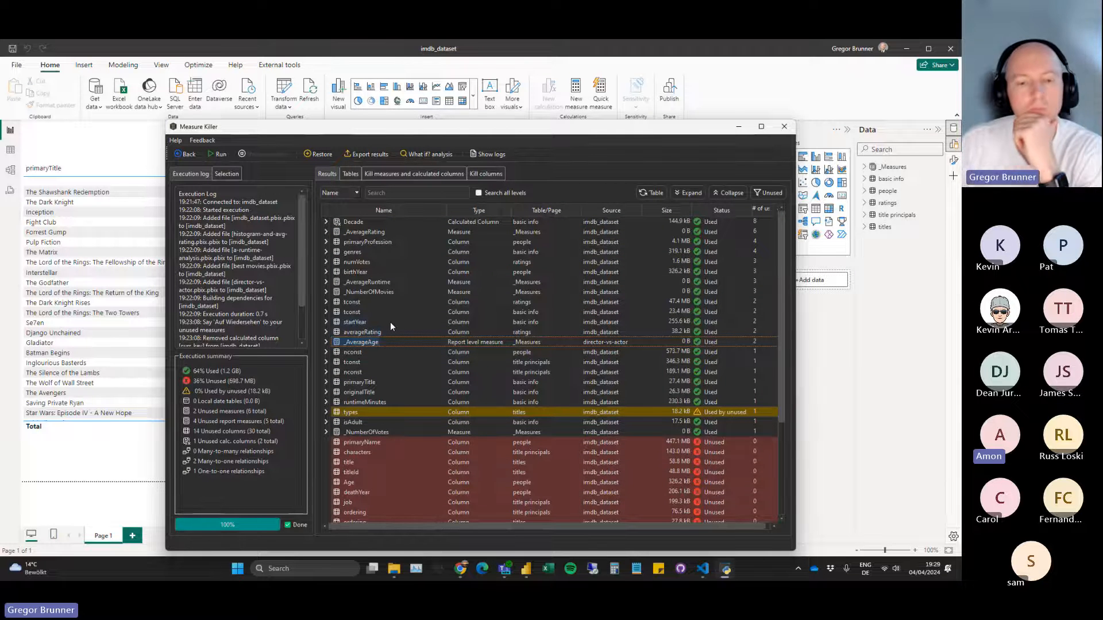
Expand the usage details of the isAdult and runtimeMinutes columns, and look through the rest of the results.
click(326, 423)
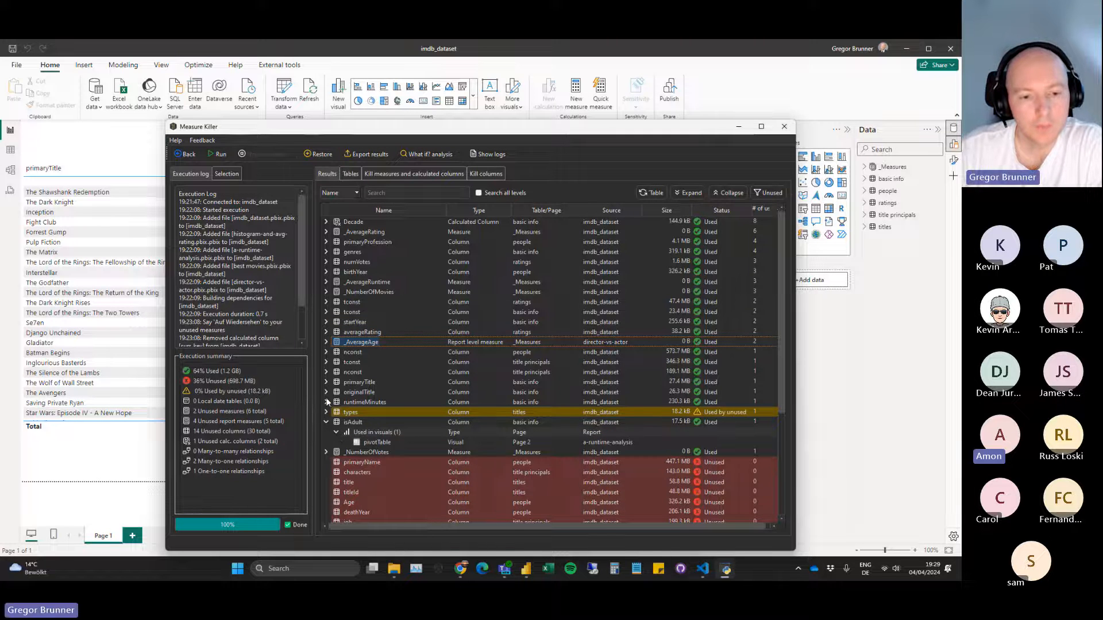
click(324, 402)
scroll(323, 410, down, 5)
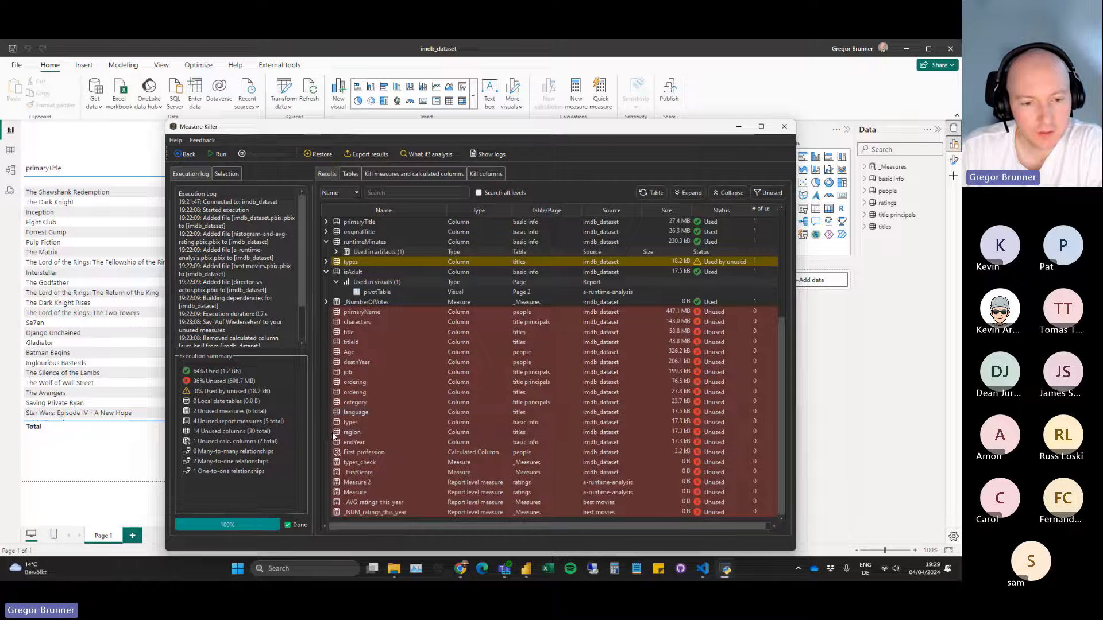
scroll(336, 439, up, 5)
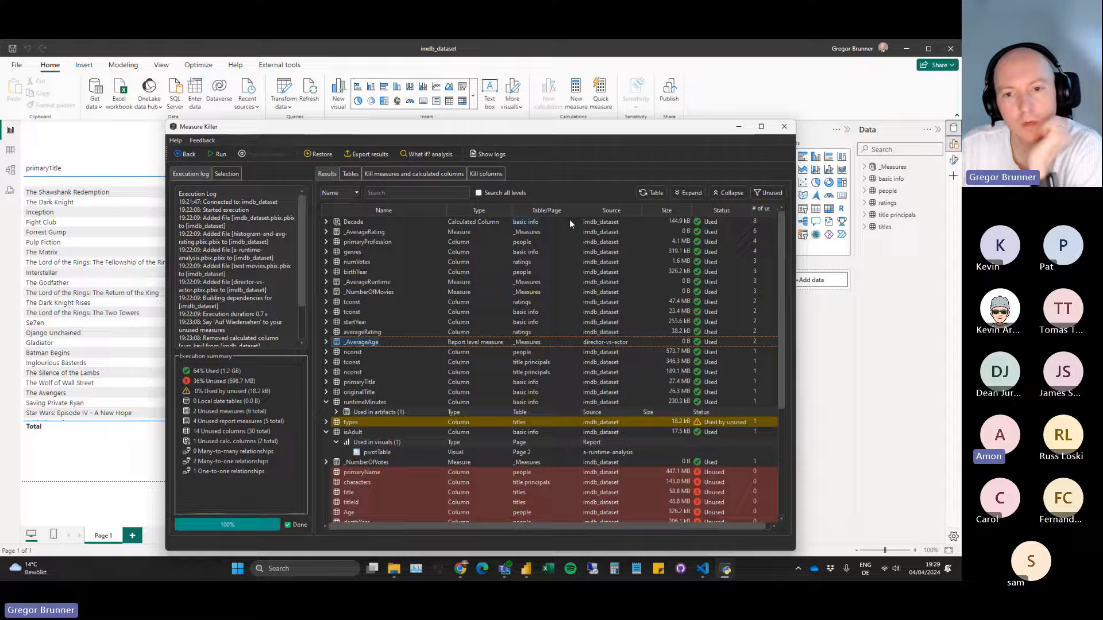
Sort the results by number of uses in ascending order, and collapse the runtimeMinutes and isAdult details.
click(763, 210)
scroll(517, 344, down, 3)
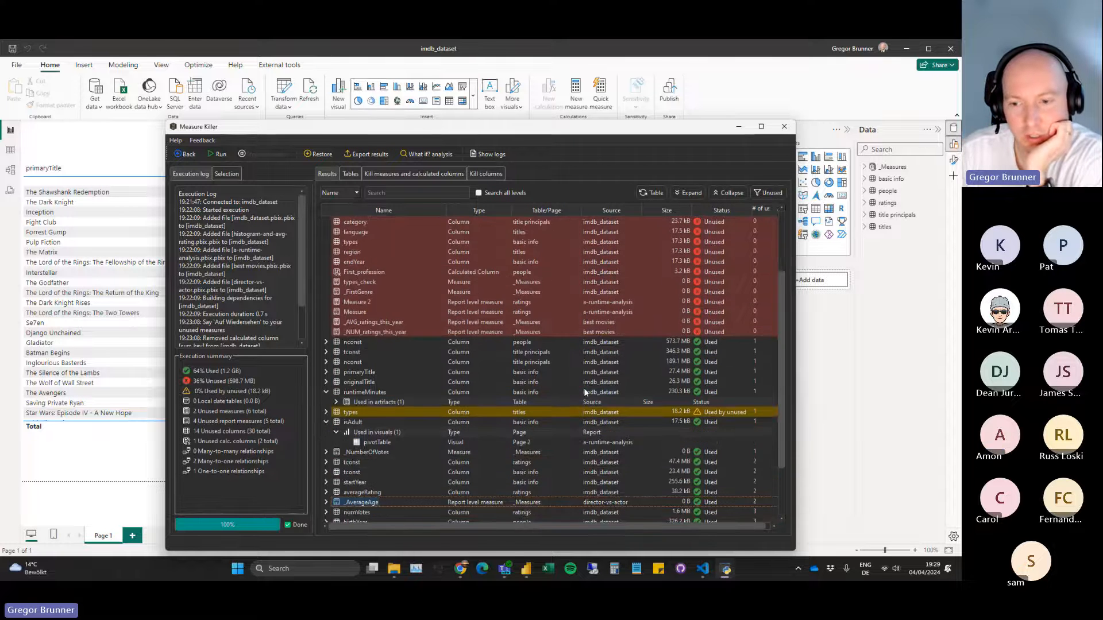
click(326, 391)
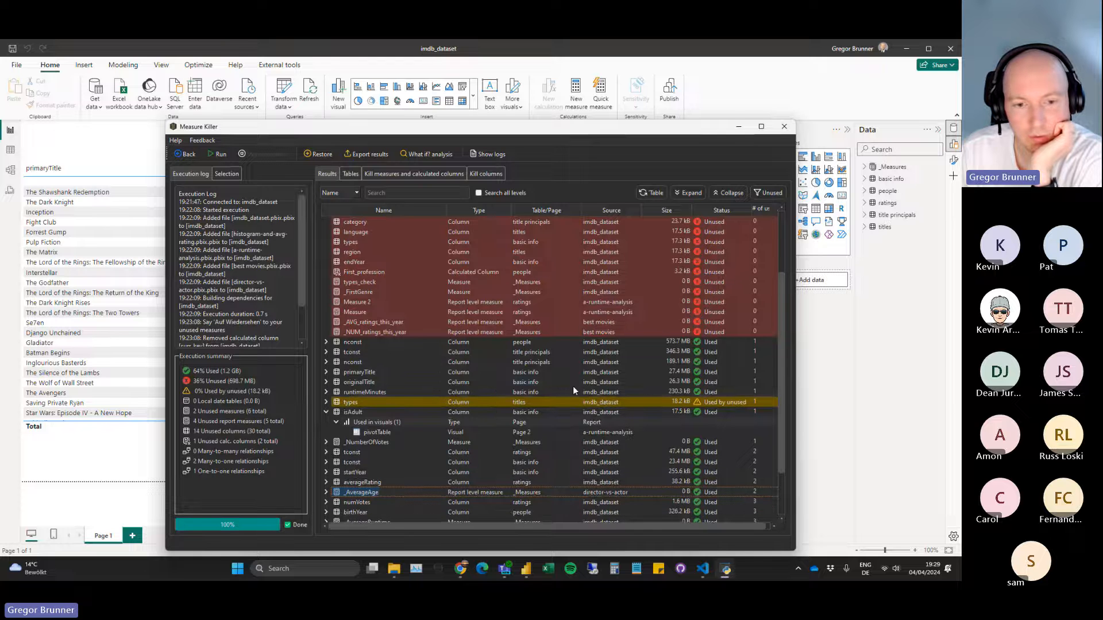
click(326, 412)
Inspect the relationships that use the people table's nconst column and the title principals table's tconst and nconst columns.
click(326, 342)
click(325, 362)
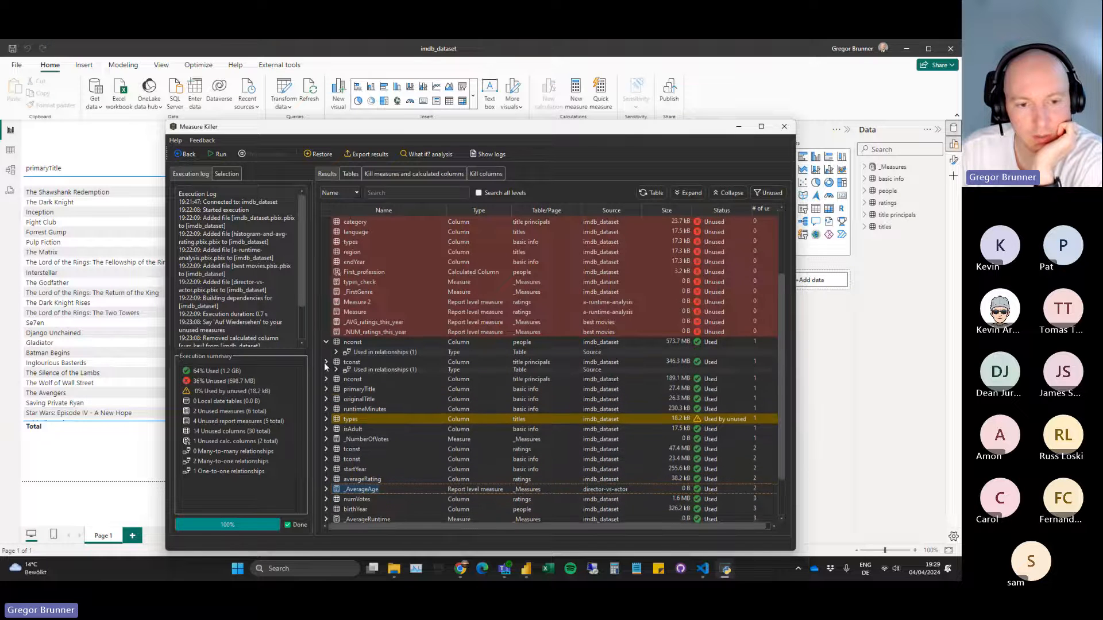
click(336, 352)
click(336, 381)
click(326, 400)
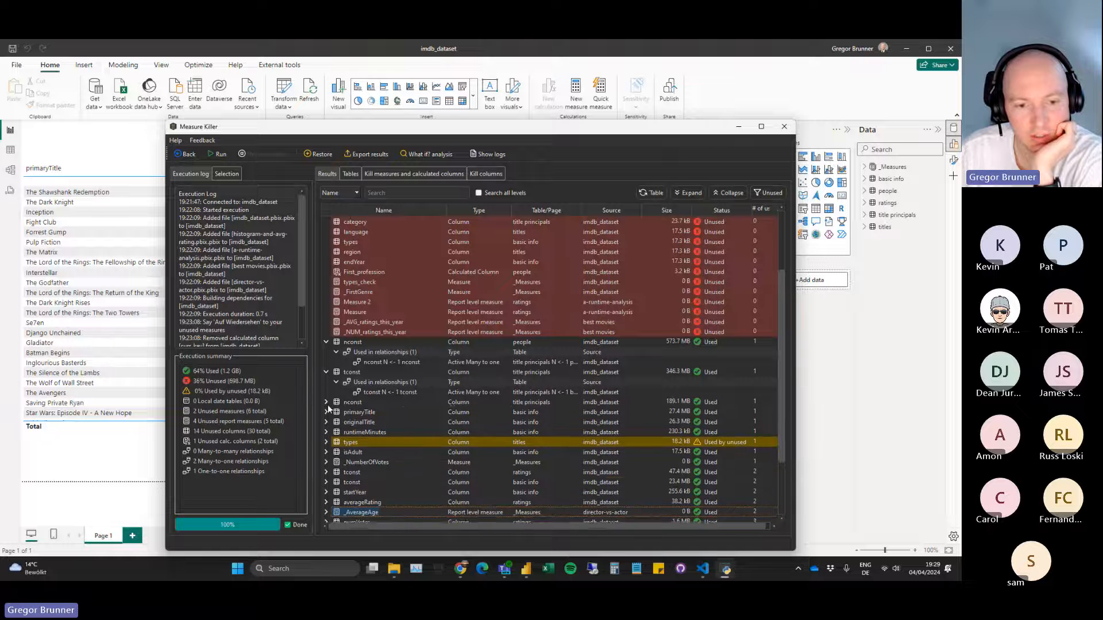
click(336, 413)
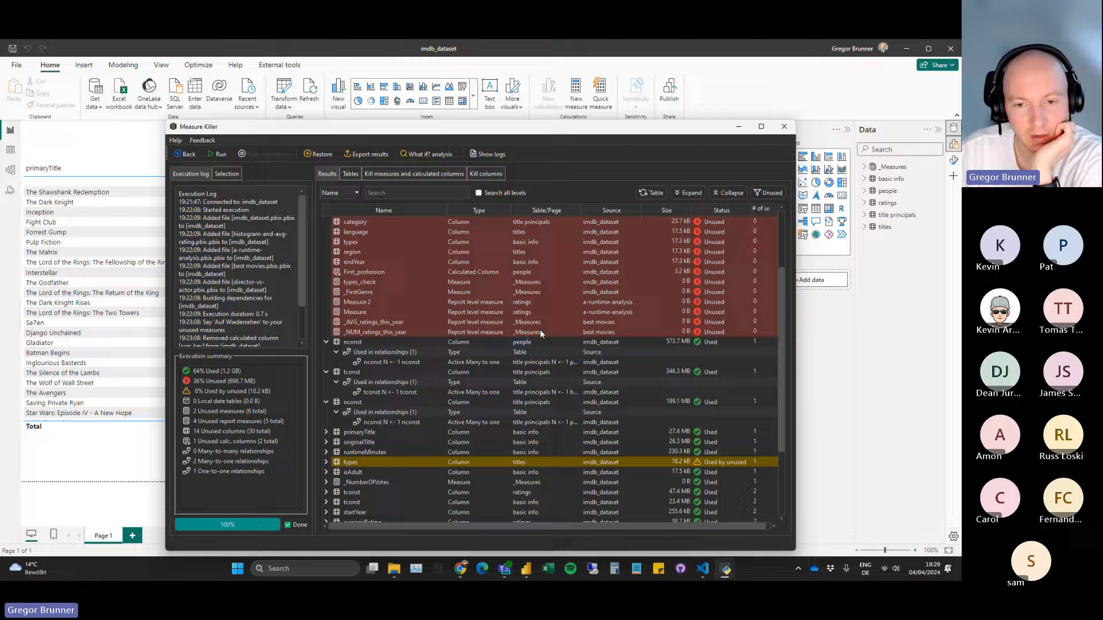
Inspect where the primaryTitle, originalTitle and runtimeMinutes columns are used, down to the individual visuals and measures.
drag(486, 128, 489, 97)
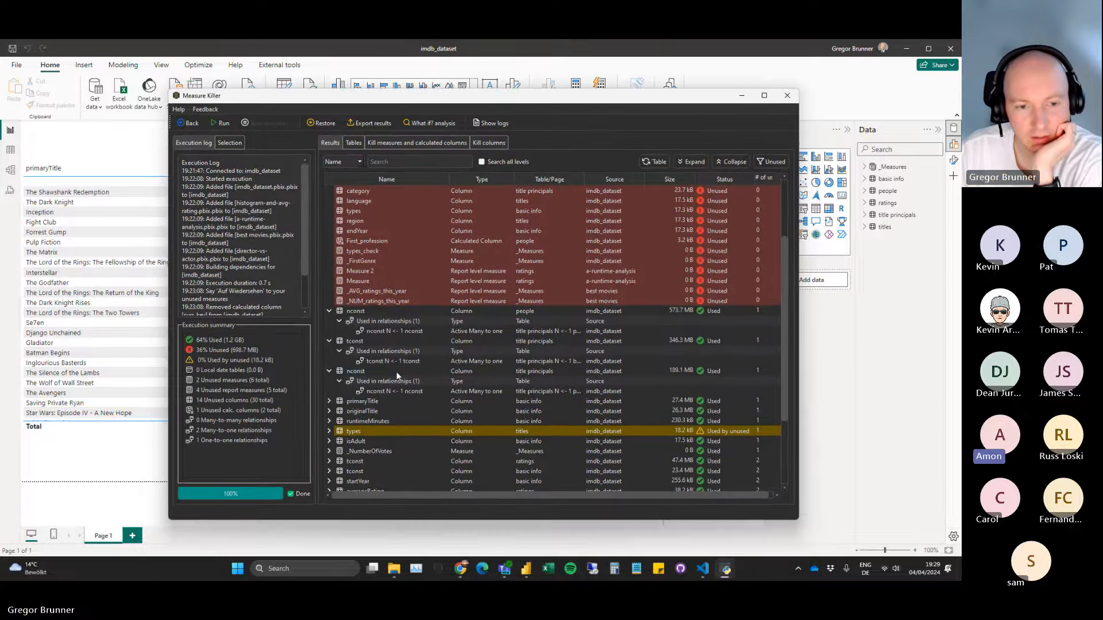
click(329, 401)
click(329, 421)
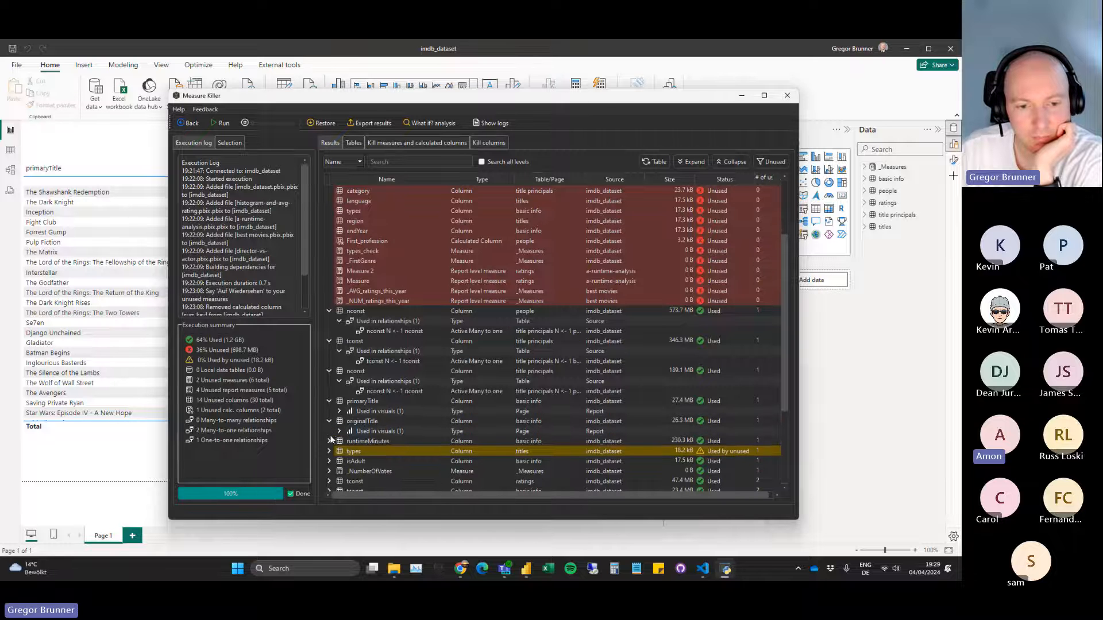
click(329, 441)
click(339, 451)
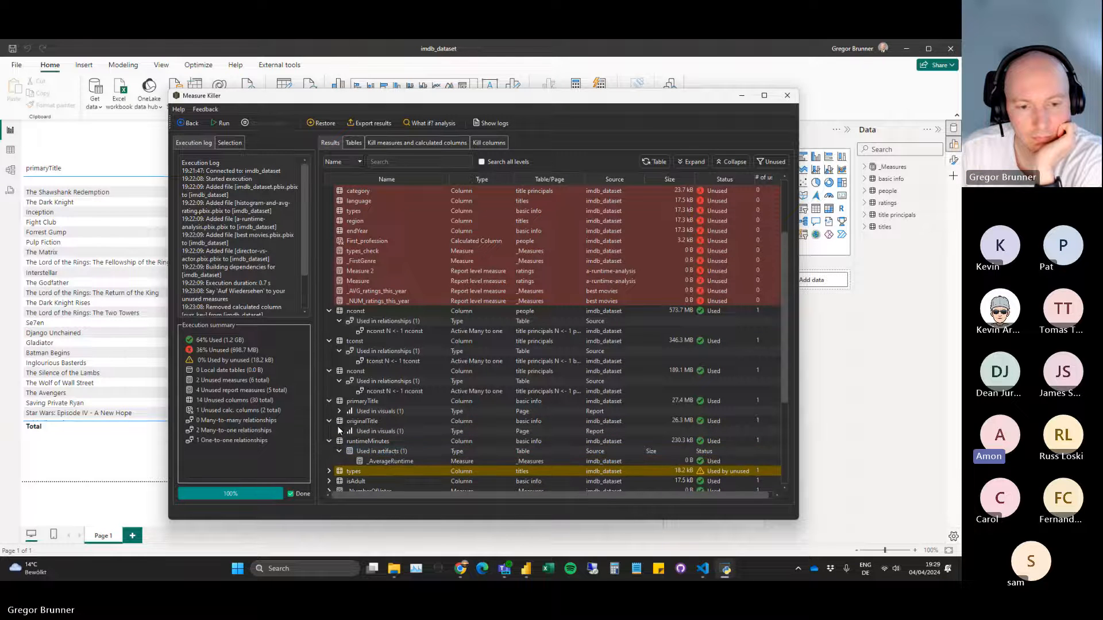
click(339, 431)
click(338, 410)
scroll(429, 408, down, 3)
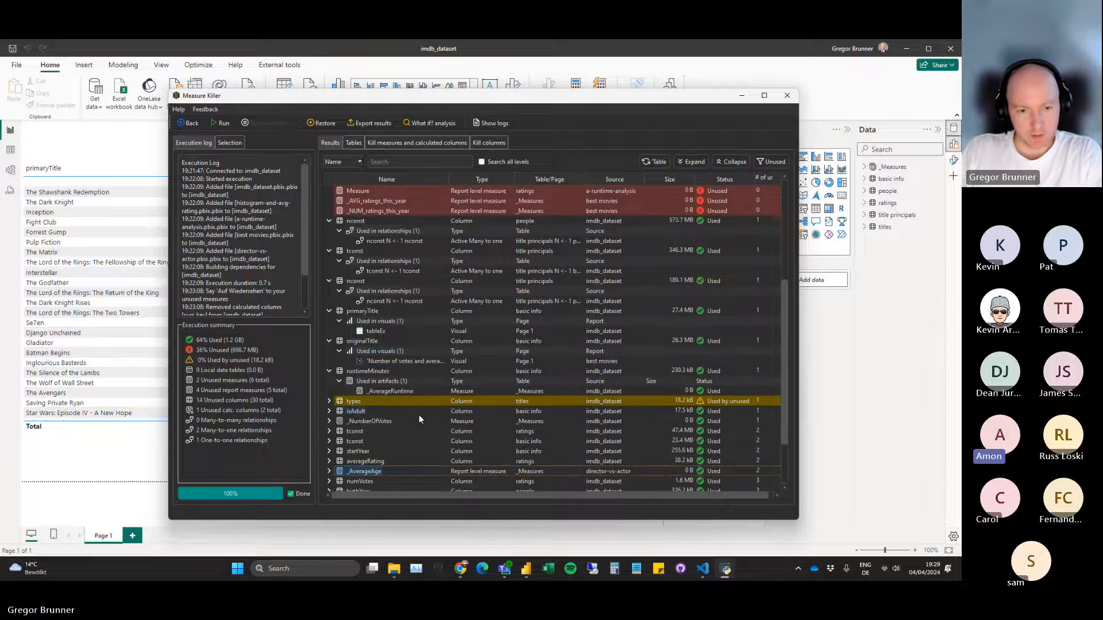
Inspect the usage details of the isAdult column, the _NumberOfVotes measure and the ratings table's tconst column.
click(329, 411)
click(338, 421)
click(329, 441)
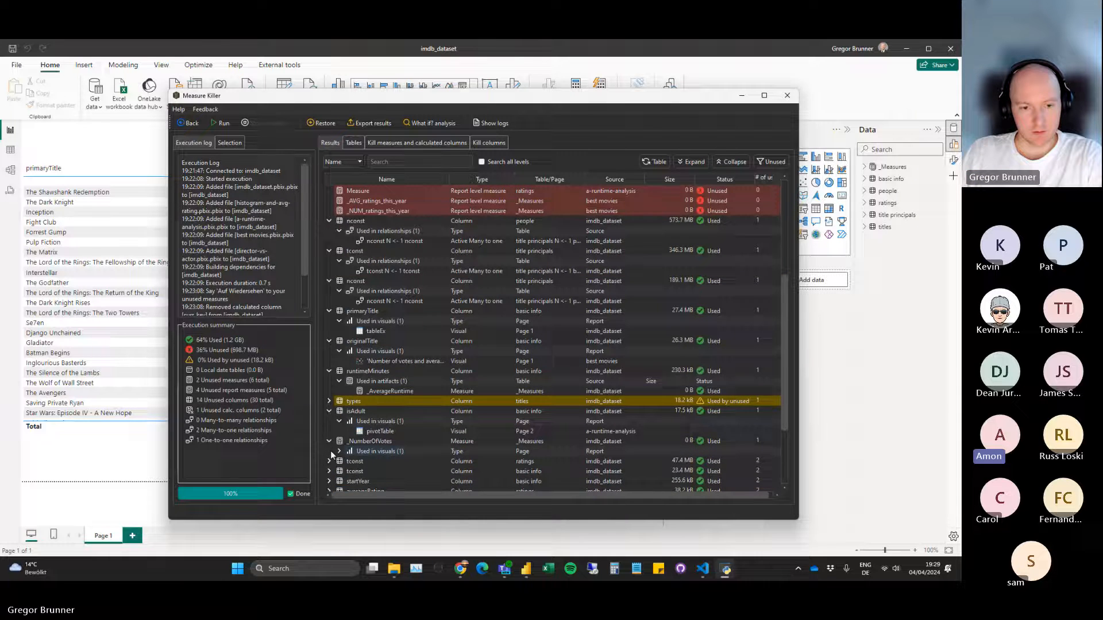
click(329, 460)
scroll(331, 454, down, 2)
click(338, 421)
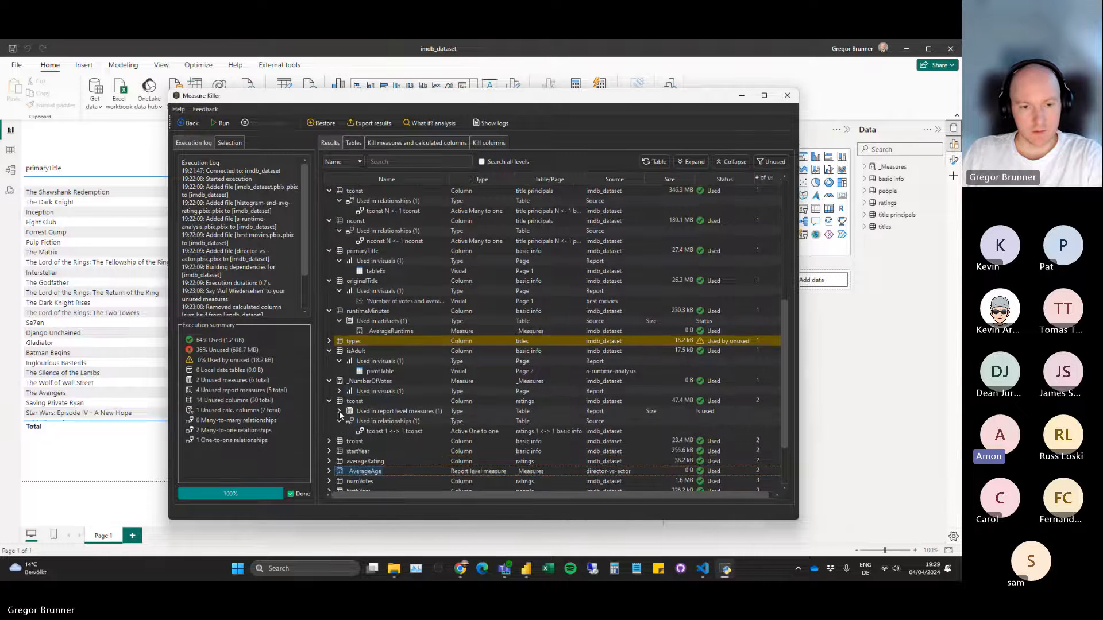
click(340, 411)
mouse_move(487, 102)
mouse_down()
mouse_move(453, 454)
mouse_move(487, 96)
mouse_up()
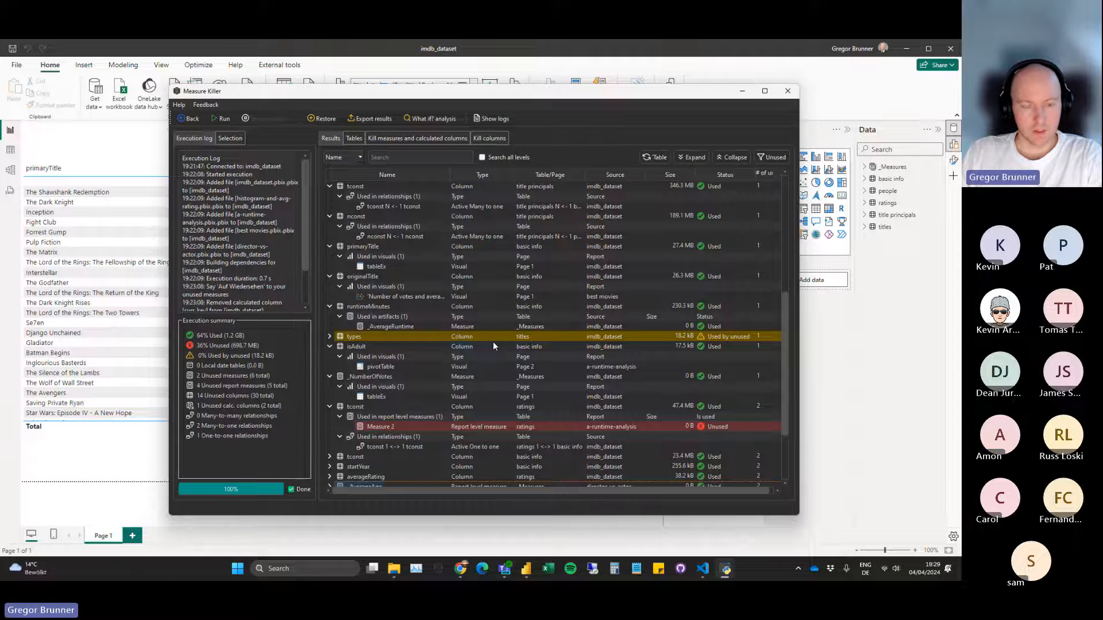
Inspect the relationships of the basic info table's tconst column and the artifacts and visuals using startYear.
scroll(493, 341, down, 2)
click(329, 397)
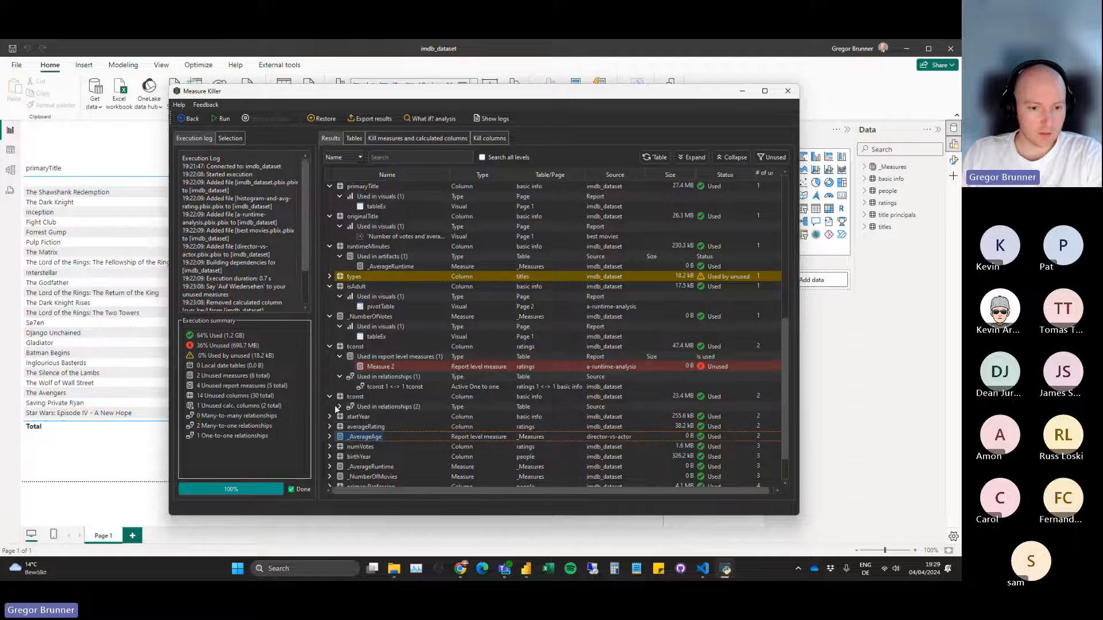
click(339, 406)
click(329, 436)
scroll(336, 425, down, 3)
click(340, 377)
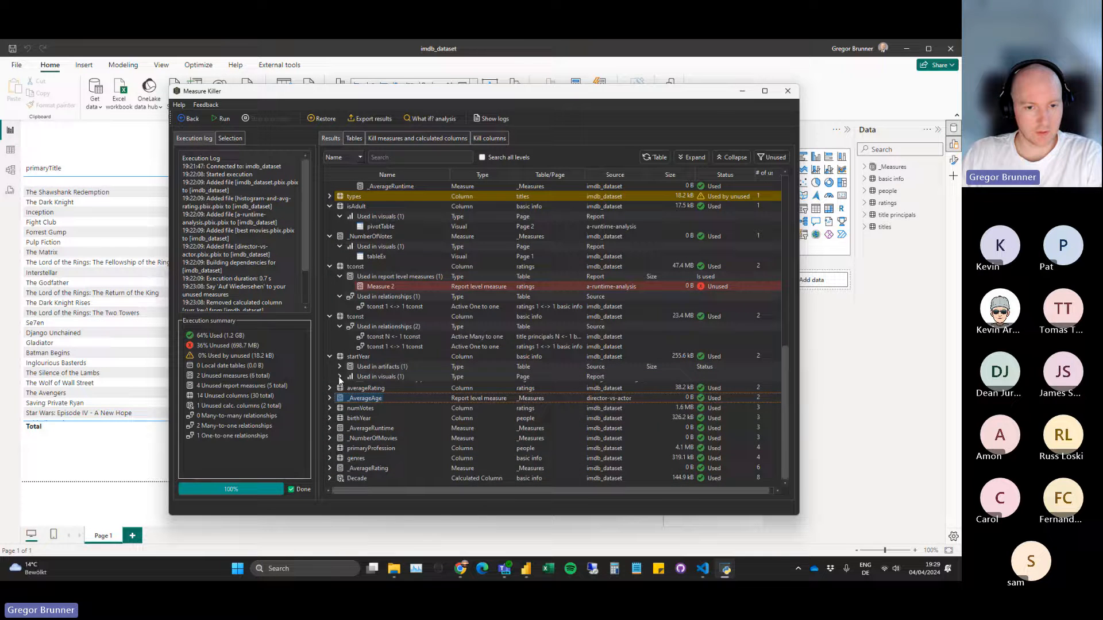
click(339, 367)
scroll(422, 368, up, 9)
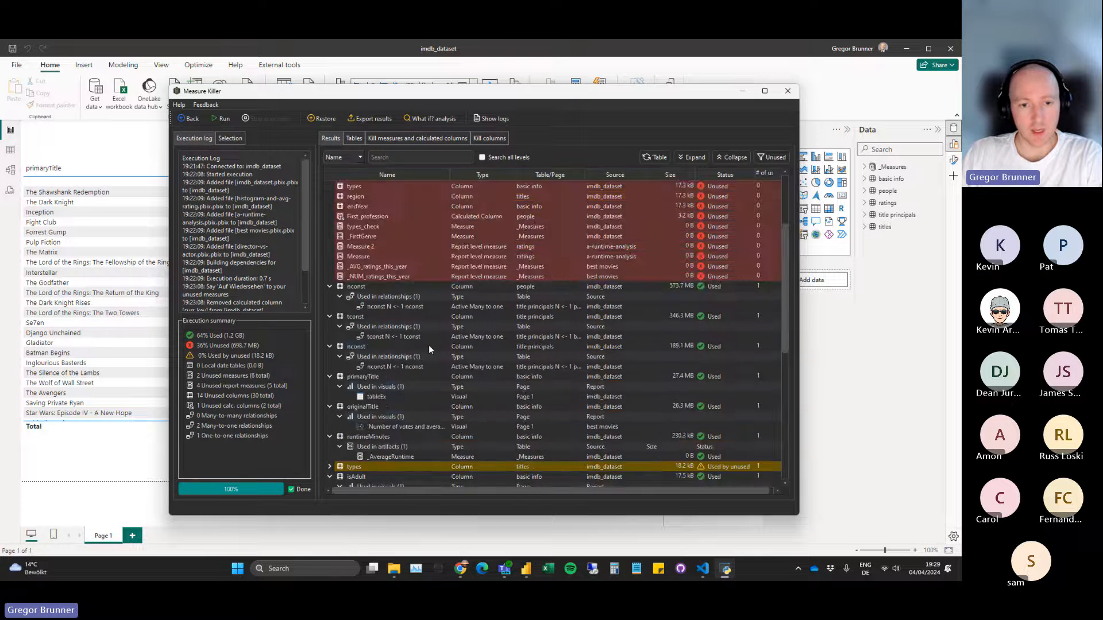
scroll(413, 310, down, 1)
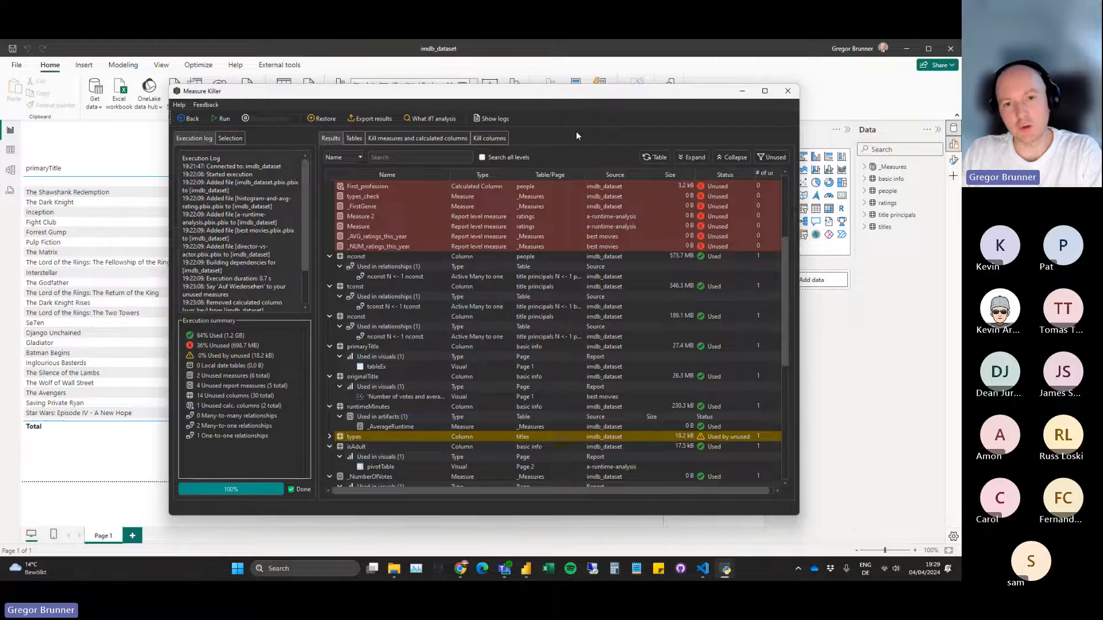
Widen the Measure Killer window to show the full number-of-uses column, and return to the start of the results.
drag(574, 90, 541, 97)
drag(766, 283, 826, 284)
drag(435, 108, 372, 122)
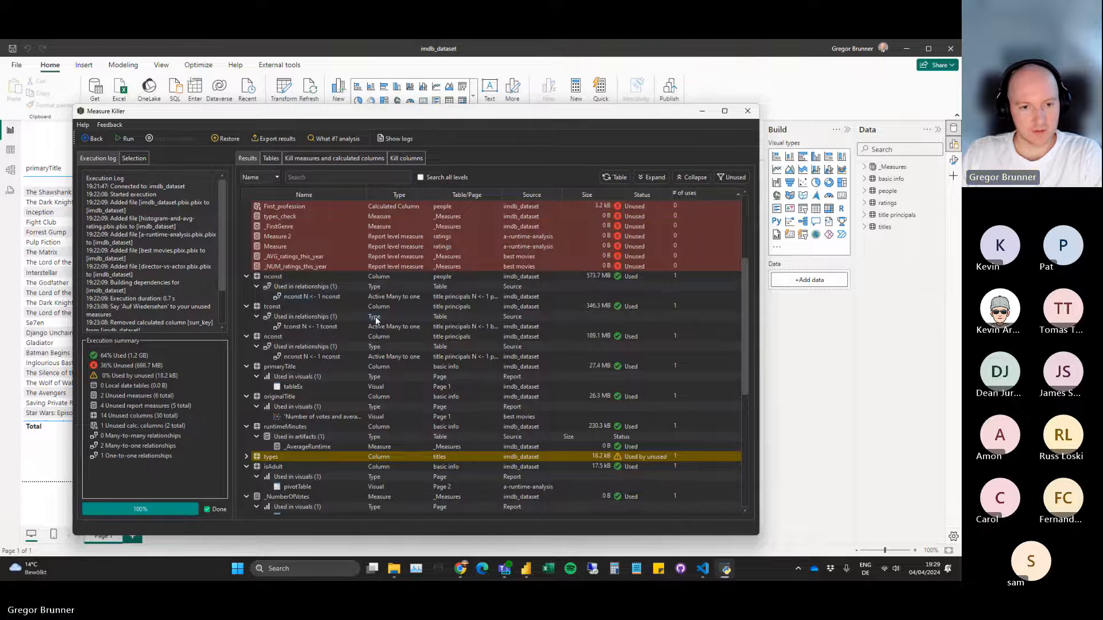
scroll(374, 318, up, 5)
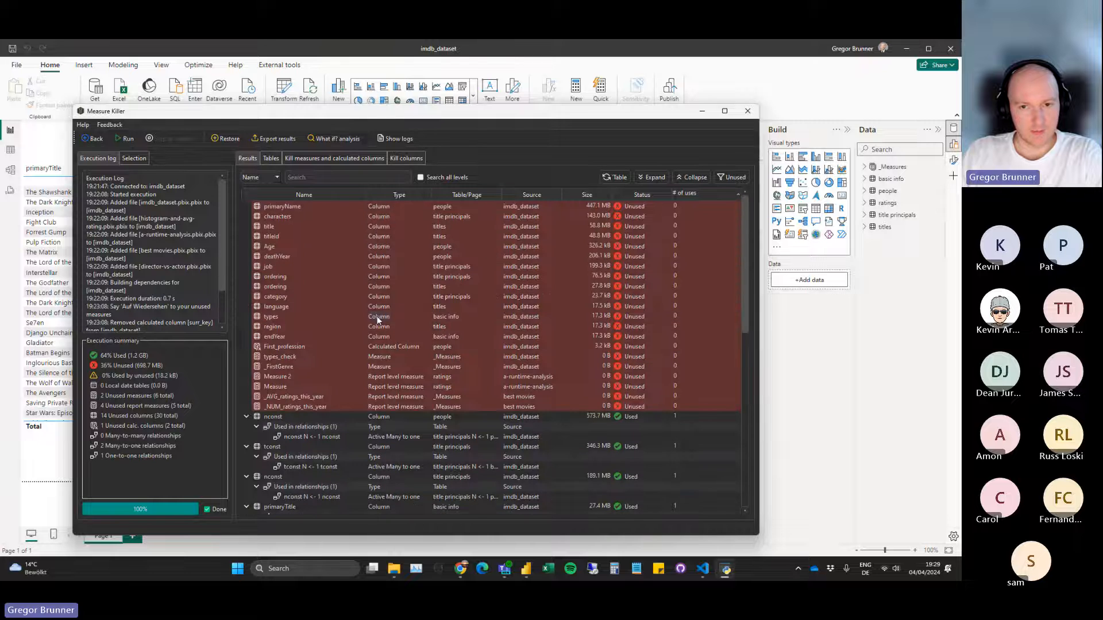
Reset the results table to its collapsed list, reposition the window, and rerun the analysis on the updated dataset.
click(612, 178)
drag(472, 114, 451, 121)
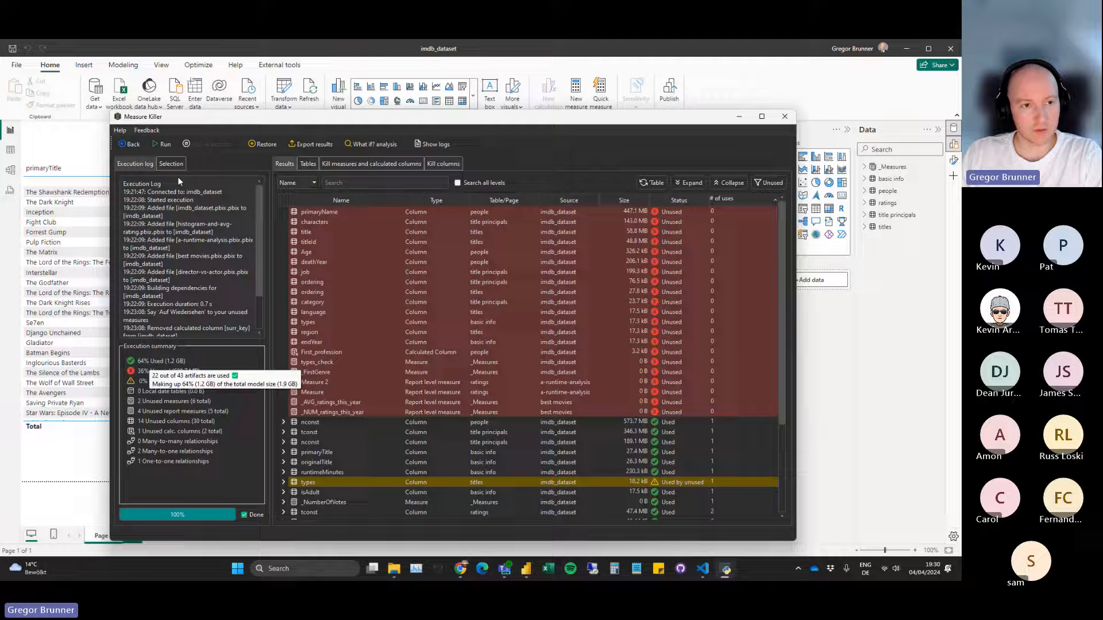
click(161, 144)
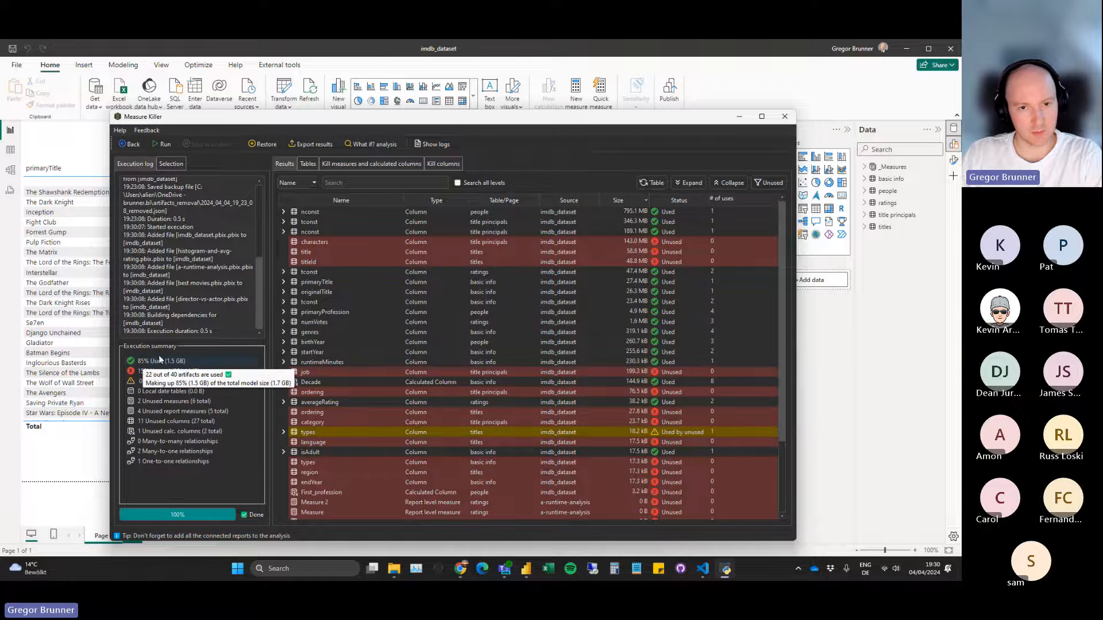
Check which tables still have removable columns in the column-removal code view, keeping title principals selected, and return to the results.
drag(435, 122, 424, 109)
click(433, 149)
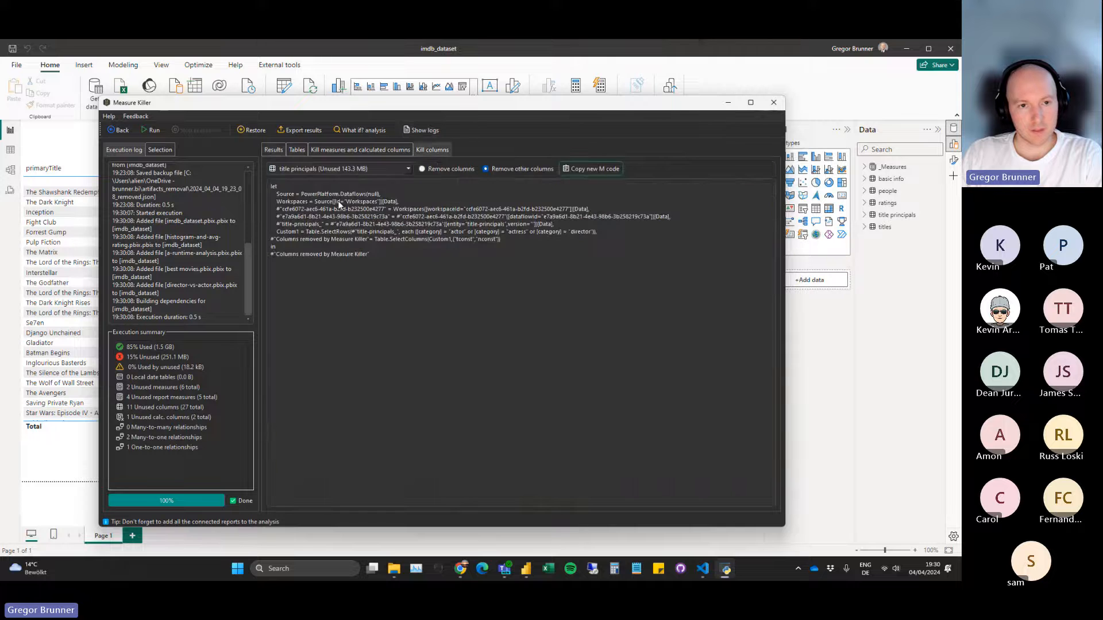
click(321, 169)
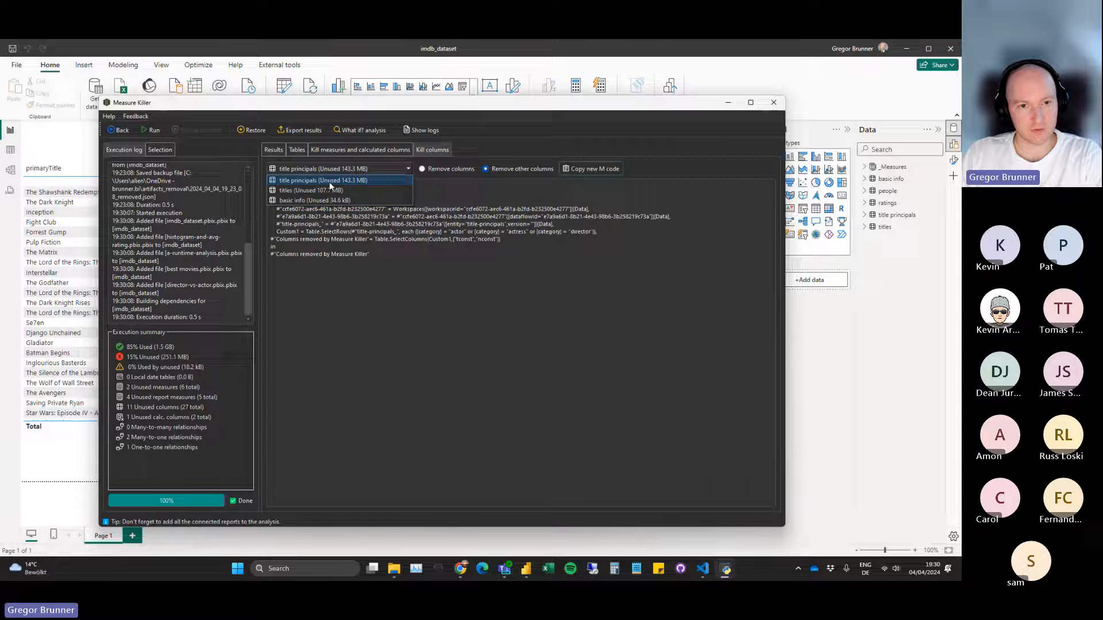
click(354, 169)
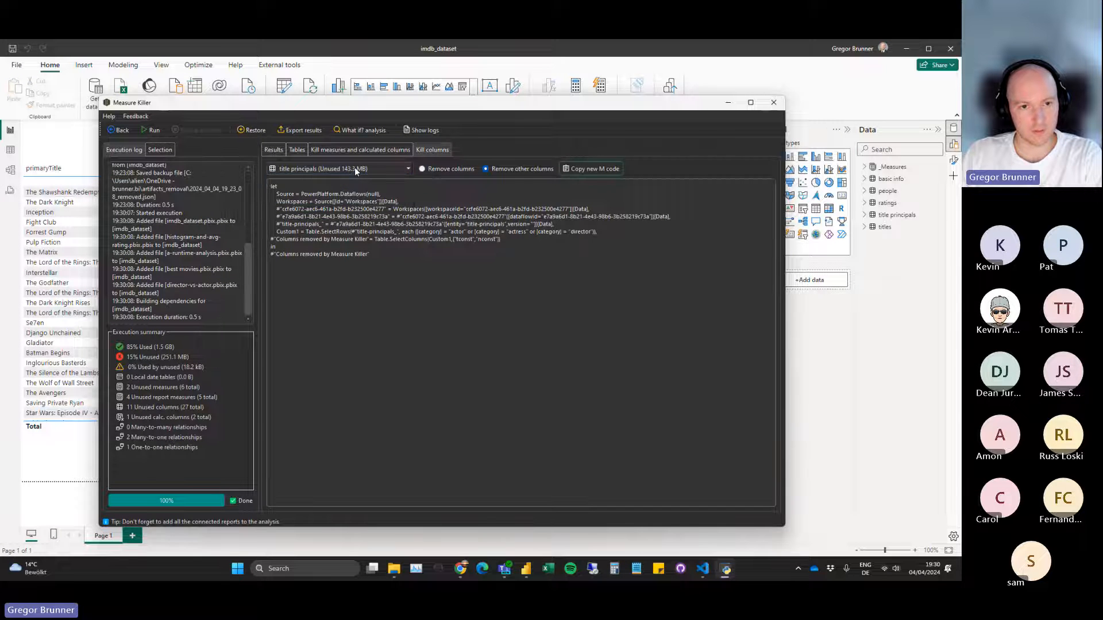
click(273, 150)
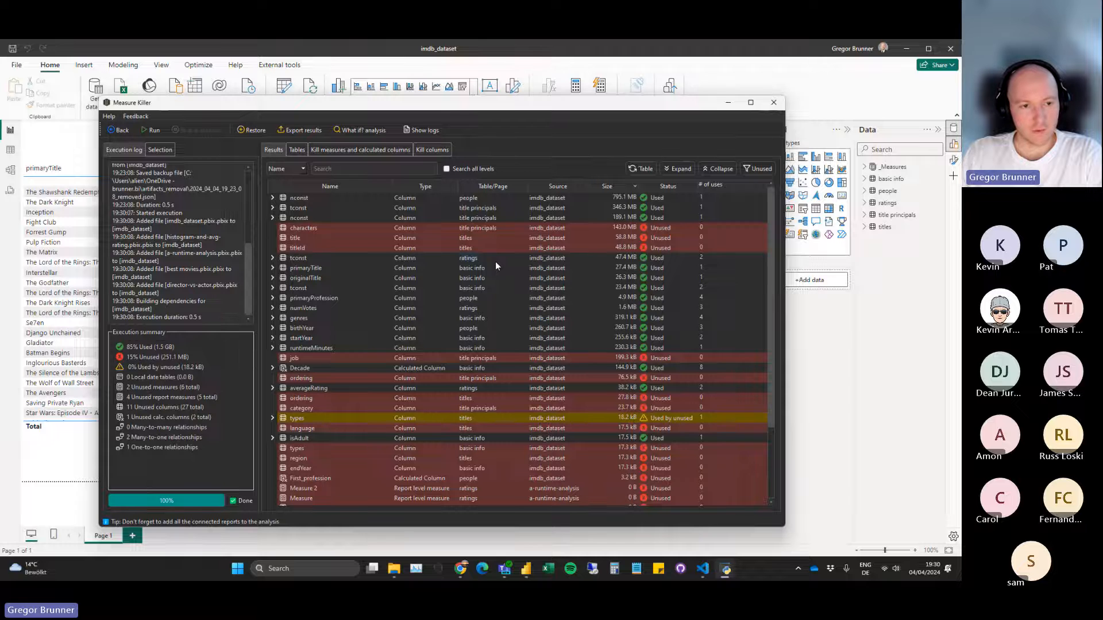
View the What if? analysis of potential savings by report, page, visual and measure, and close it.
drag(298, 109, 283, 103)
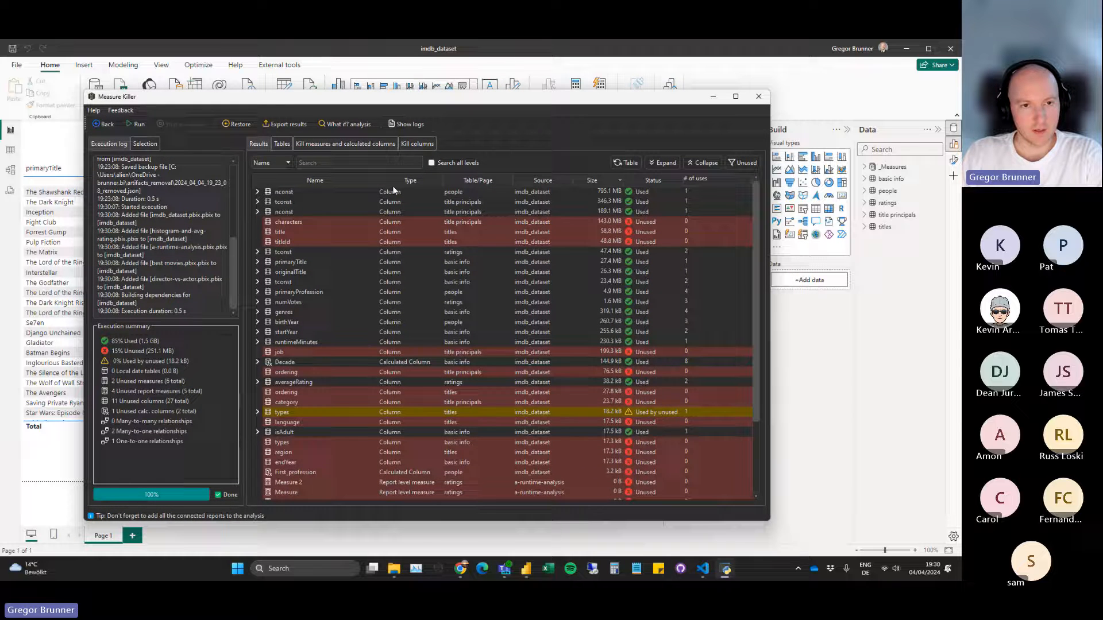
click(336, 126)
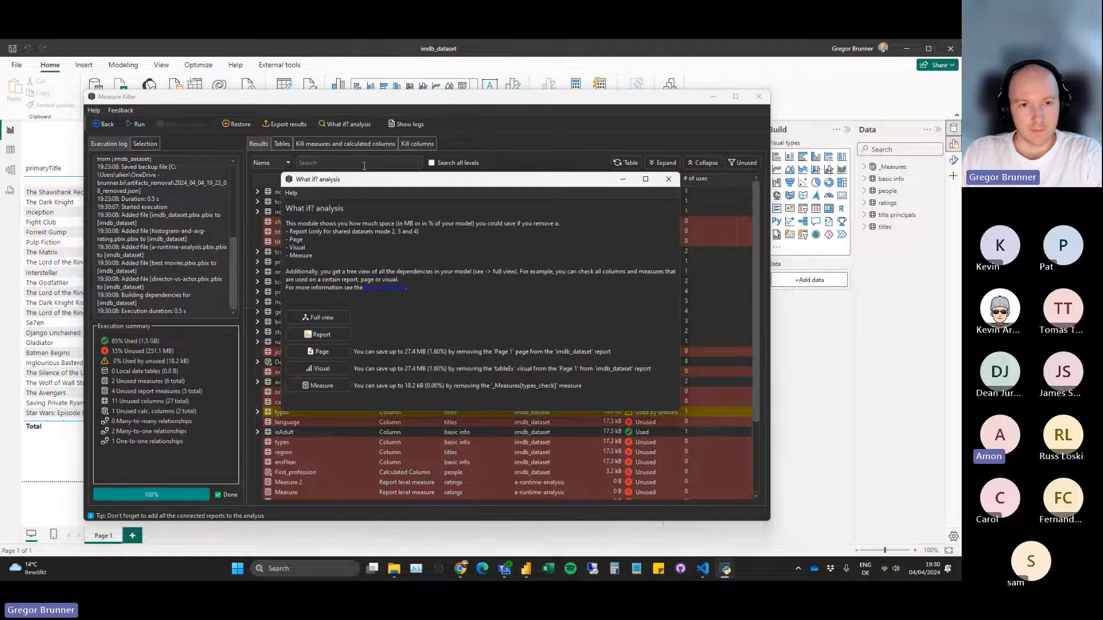
click(669, 179)
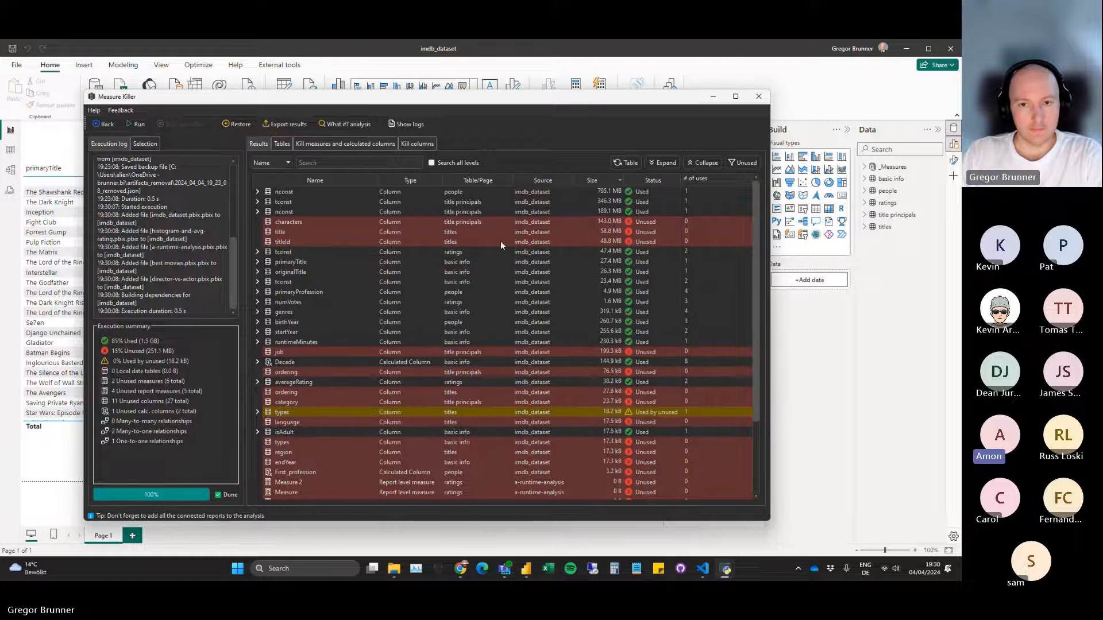
Sort the results by number of uses in descending order to compare the artifacts, and restore the descending sort by size.
click(697, 179)
click(696, 179)
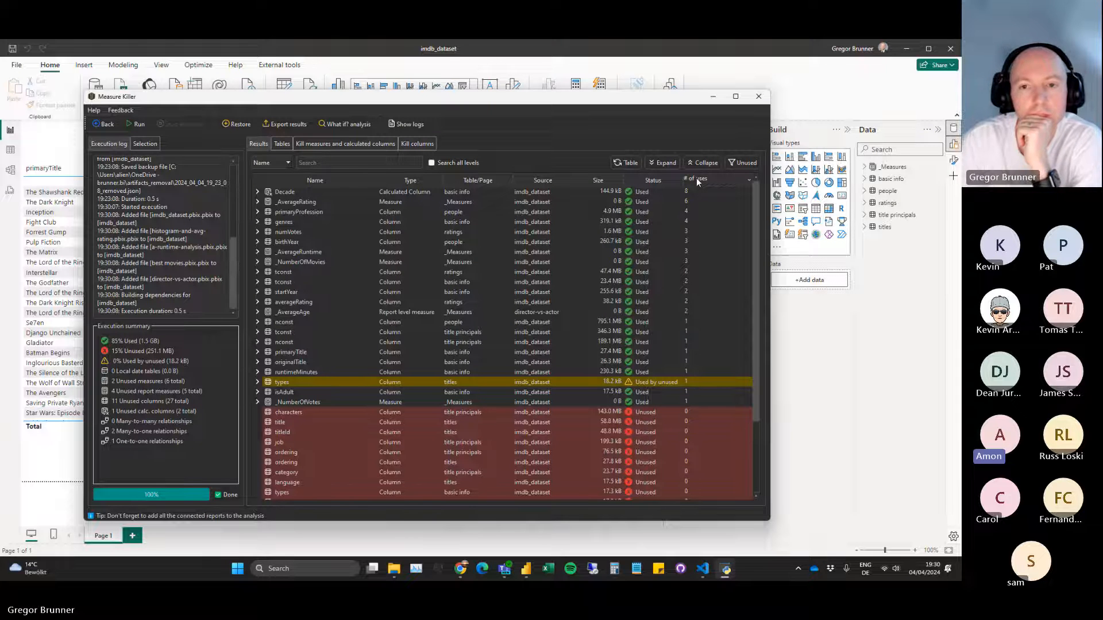
click(600, 179)
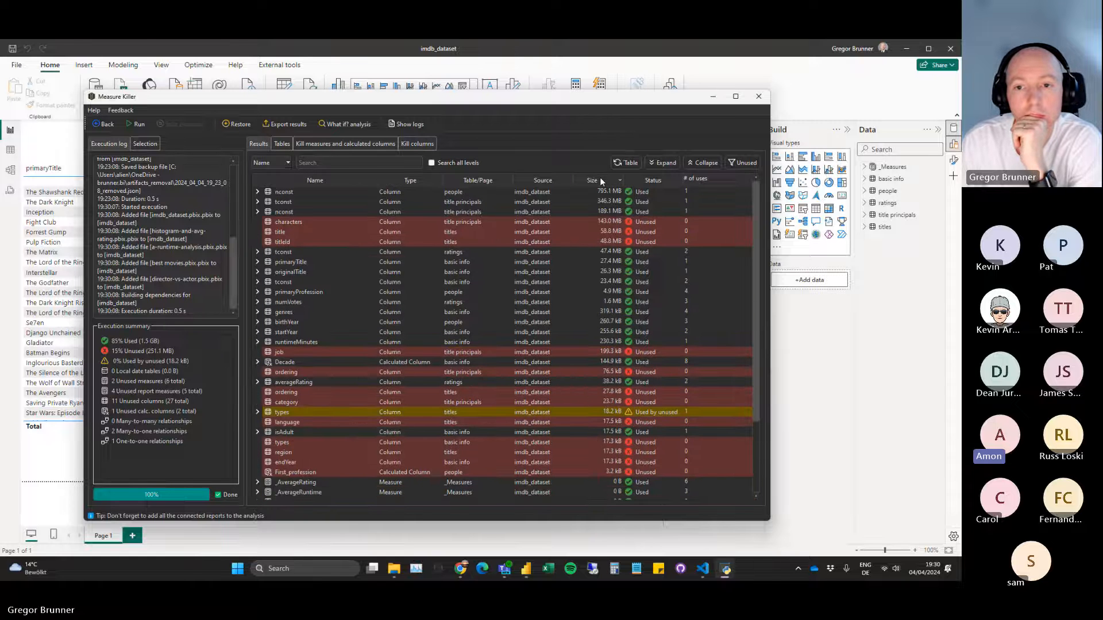
drag(398, 101, 411, 110)
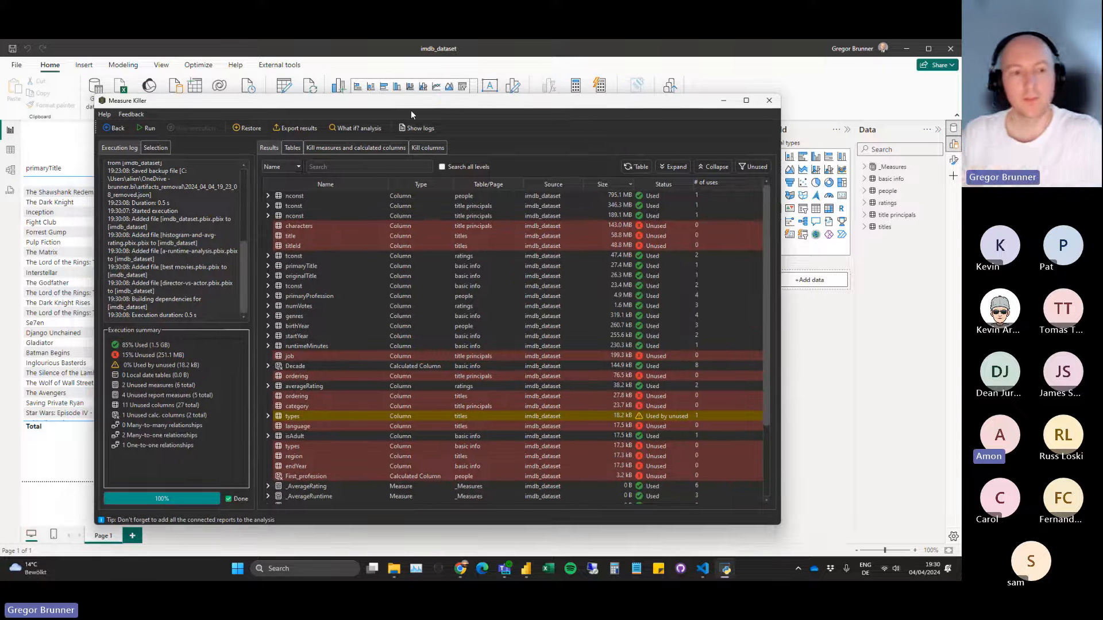
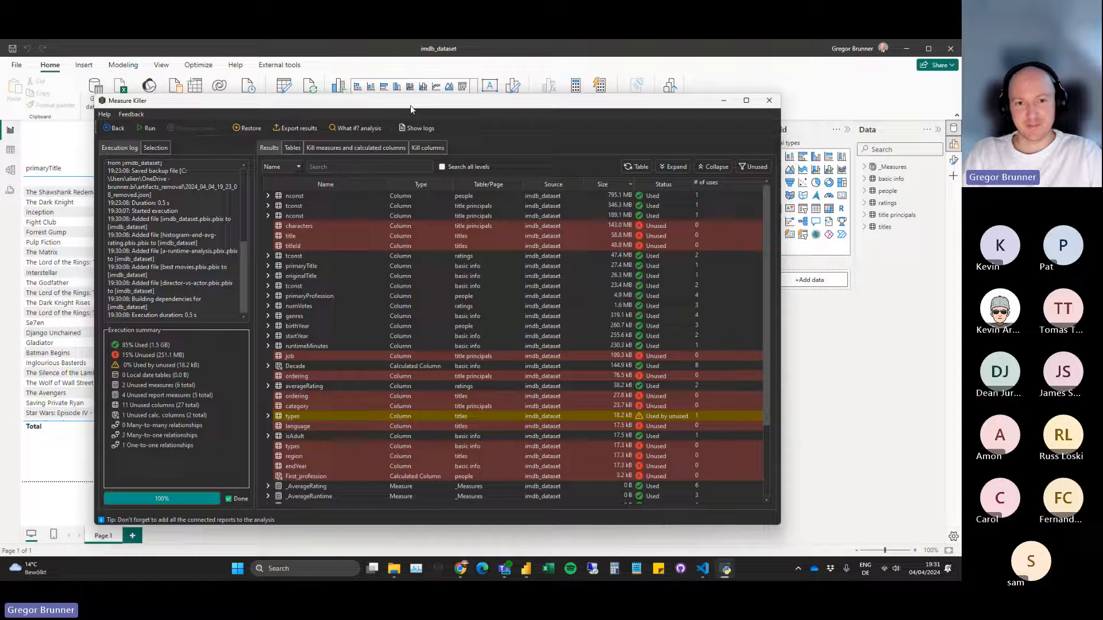
drag(400, 105, 388, 97)
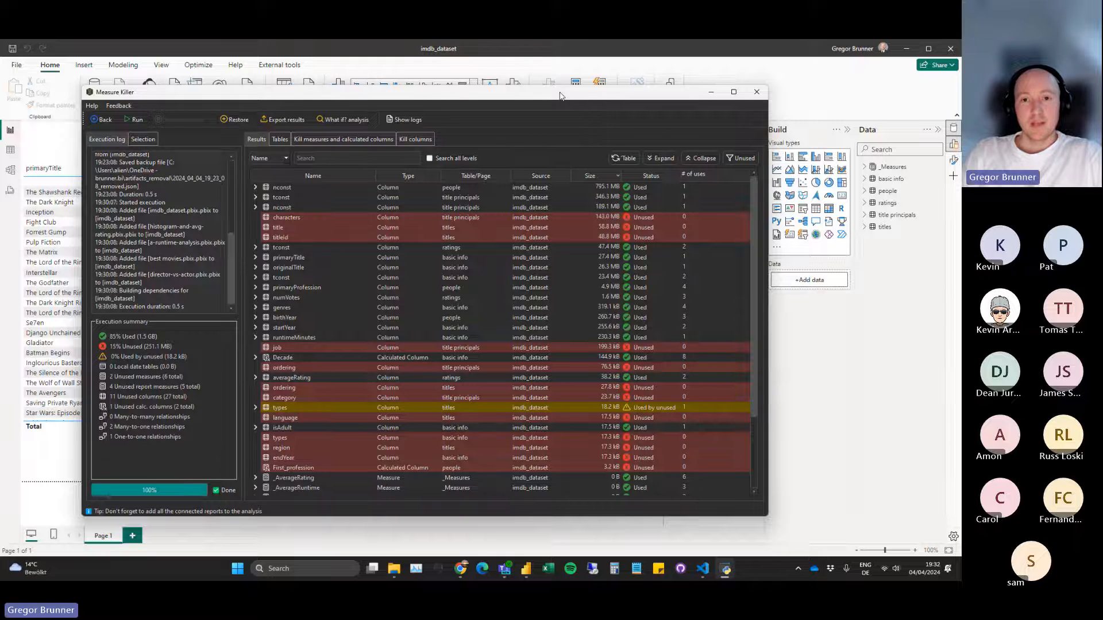
drag(560, 95, 570, 99)
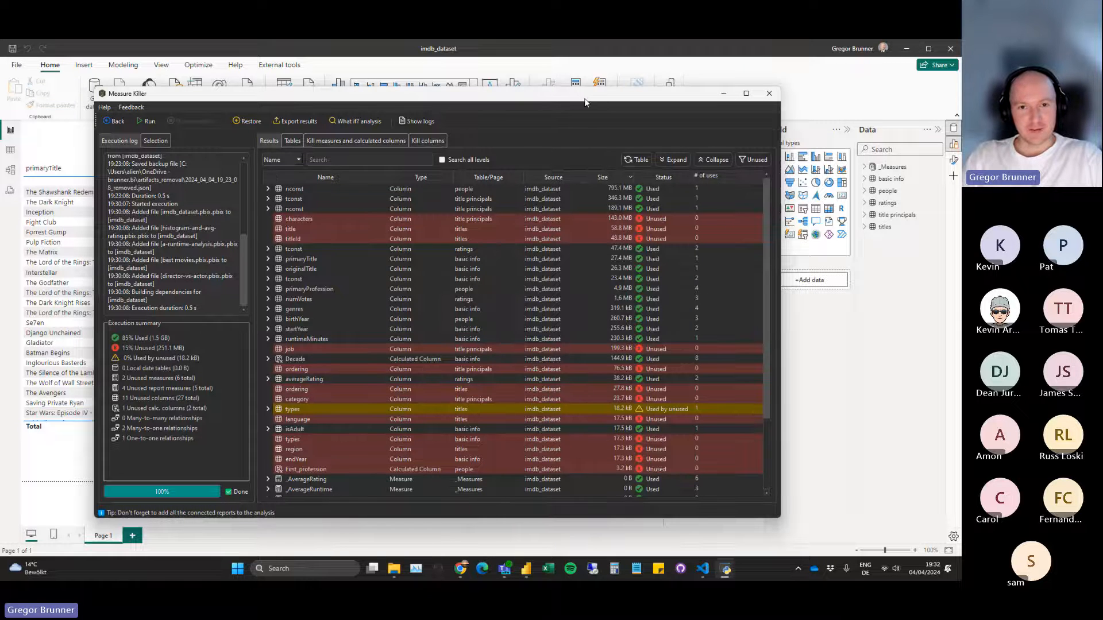
drag(545, 99, 557, 107)
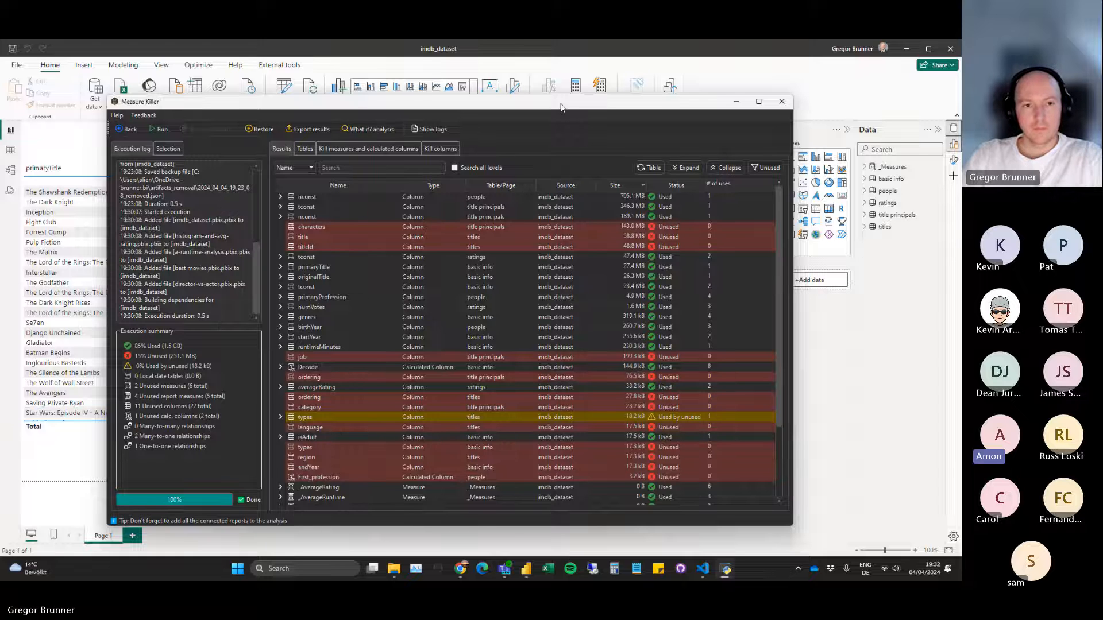
Review the list of removable measures and calculated columns, and compare it with the column-removal code view.
click(336, 148)
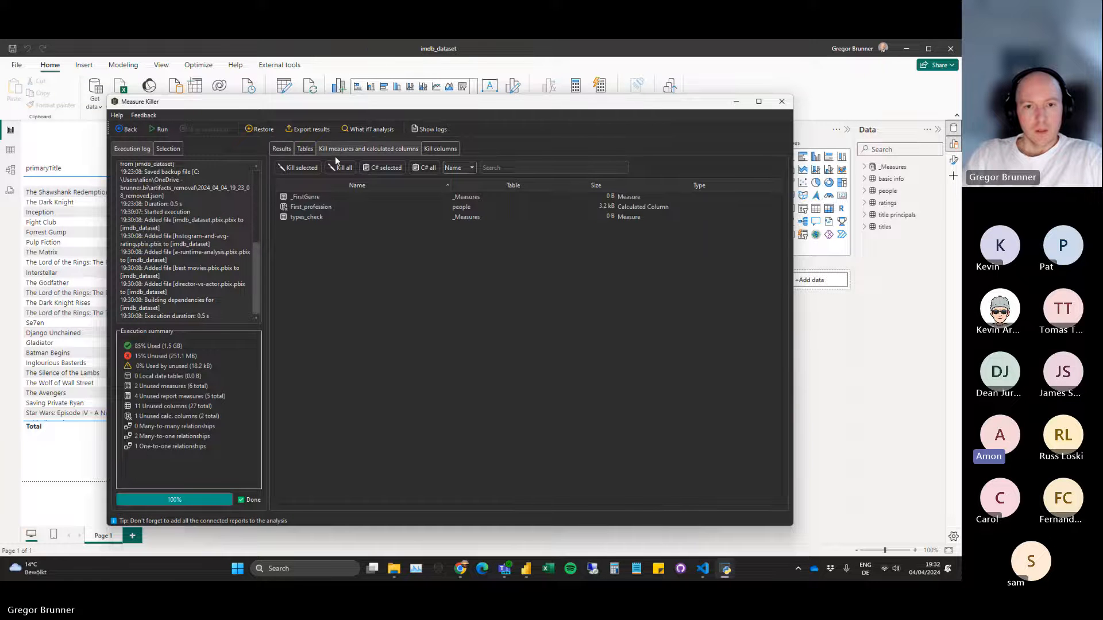
click(437, 151)
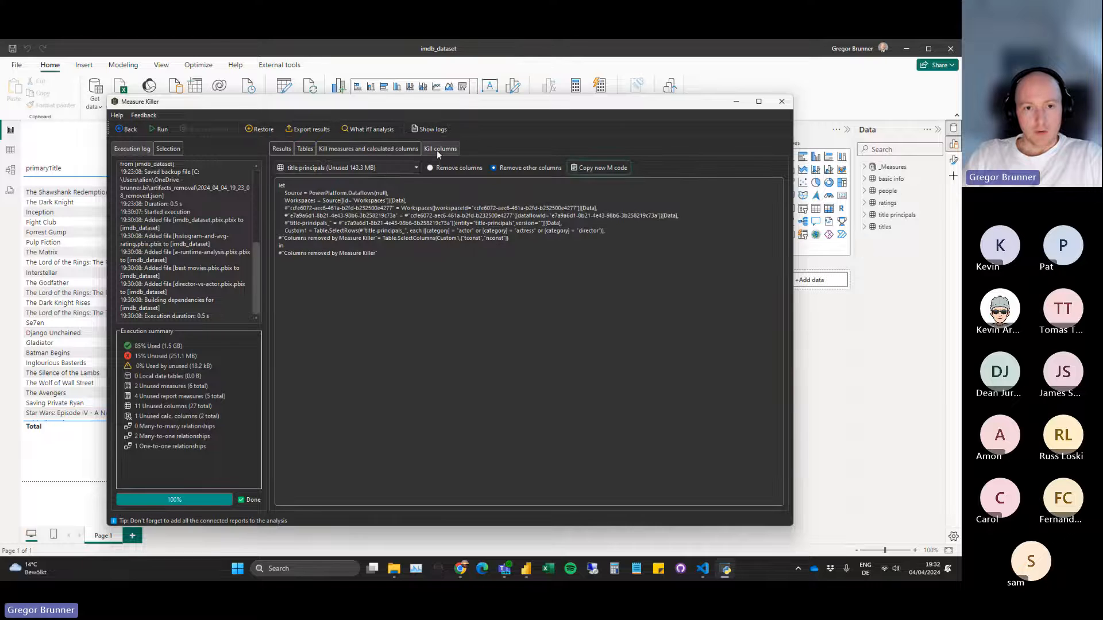
click(399, 147)
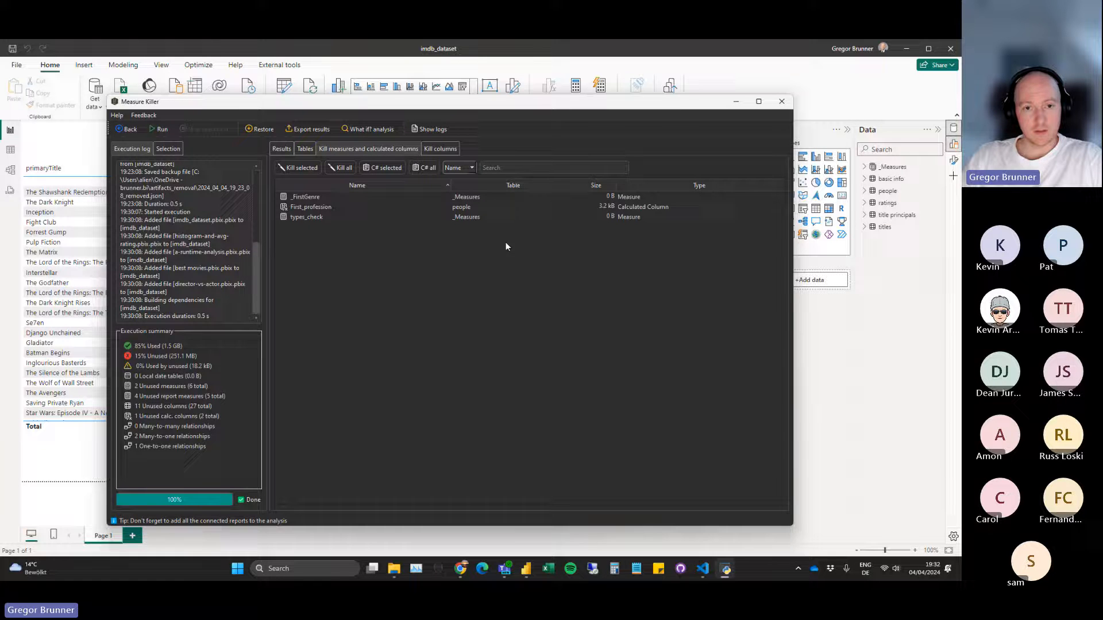
click(440, 149)
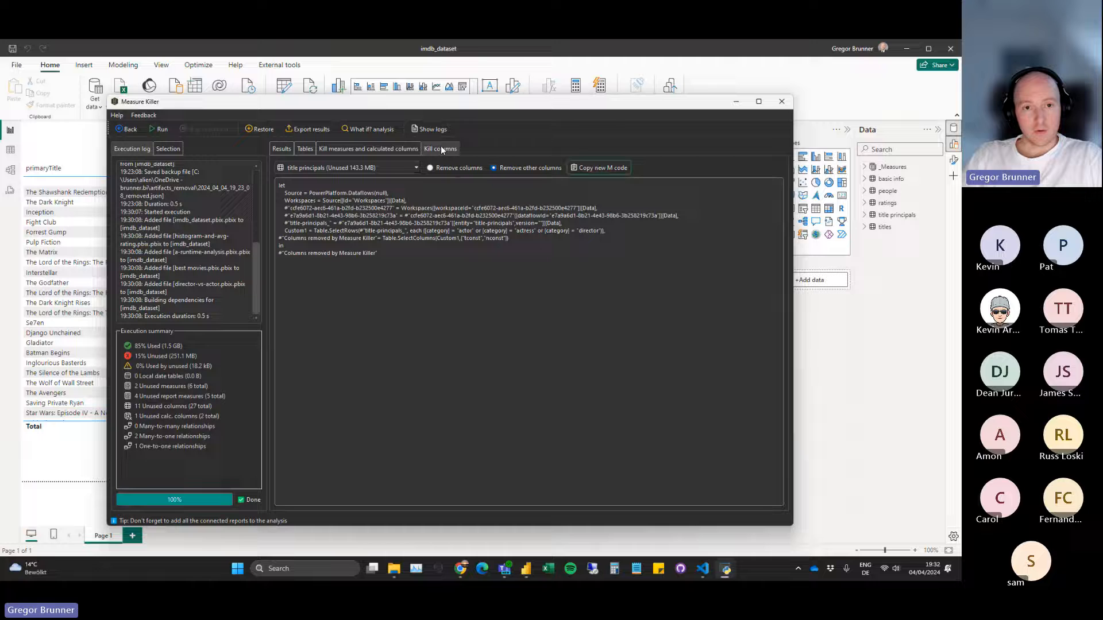
Copy the new M code for the title principals table with the Remove other columns option.
click(383, 167)
click(387, 178)
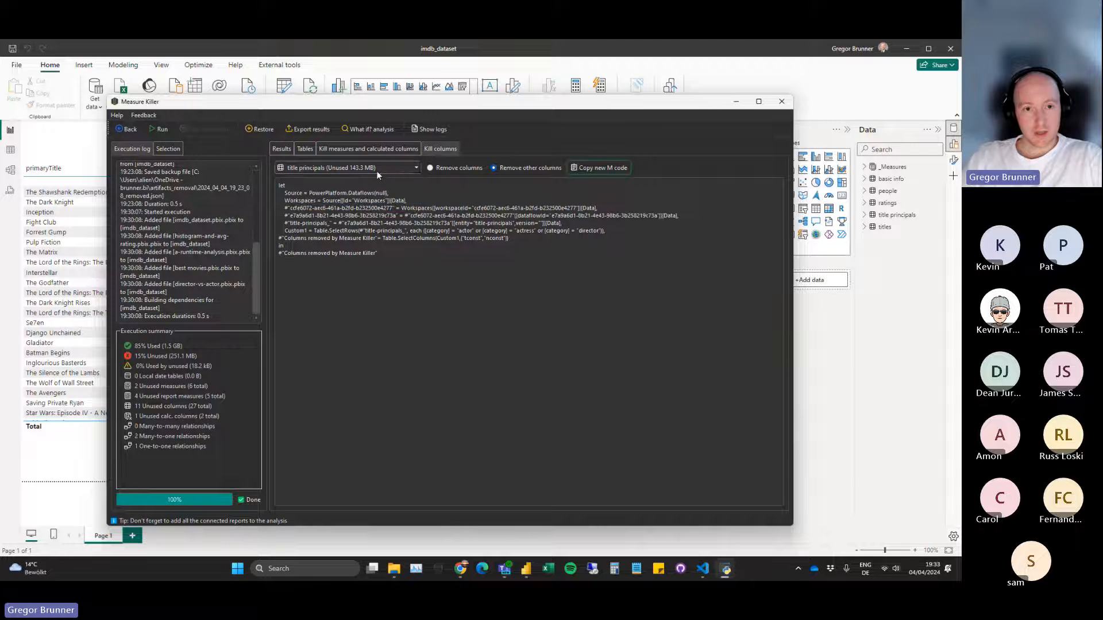
click(375, 167)
click(379, 167)
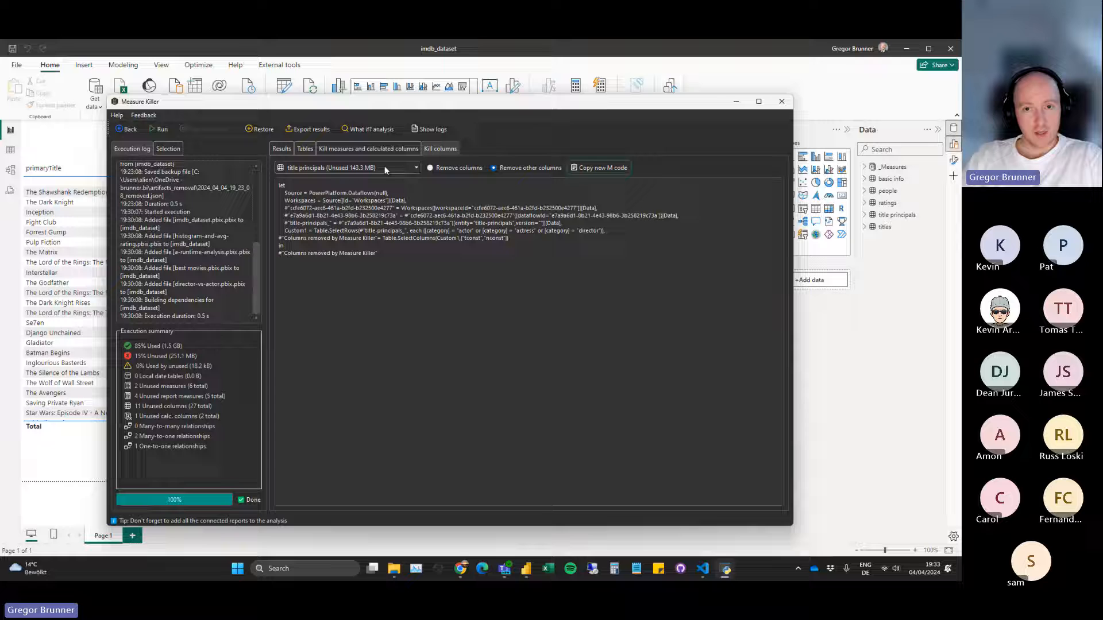
click(595, 171)
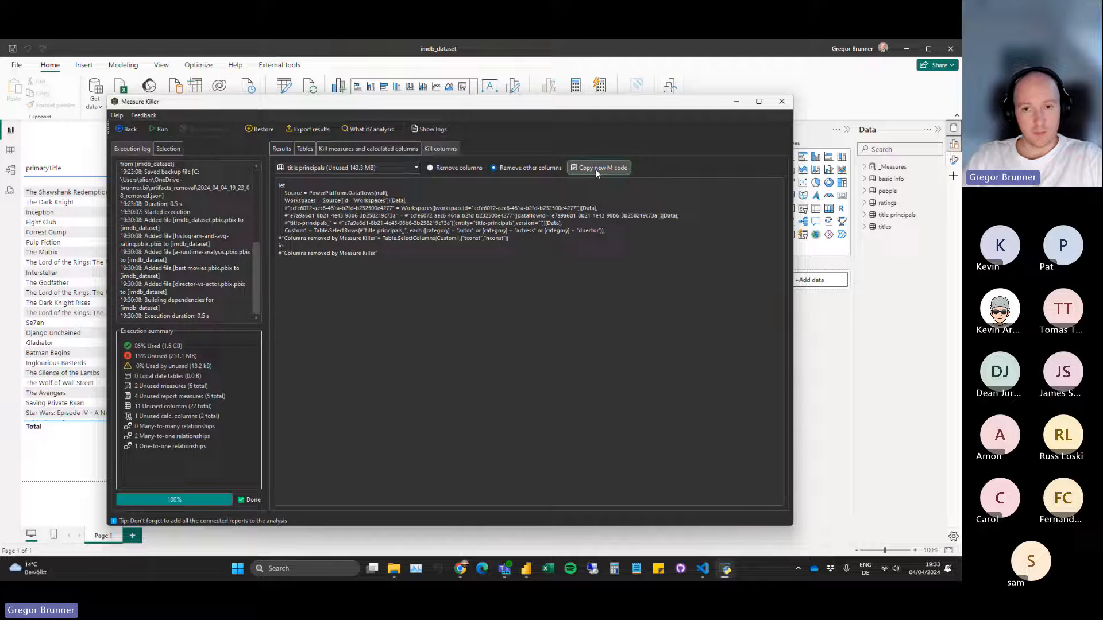
Switch to Power BI Desktop, open the Power Query Editor and select the title principals query.
drag(290, 106, 289, 140)
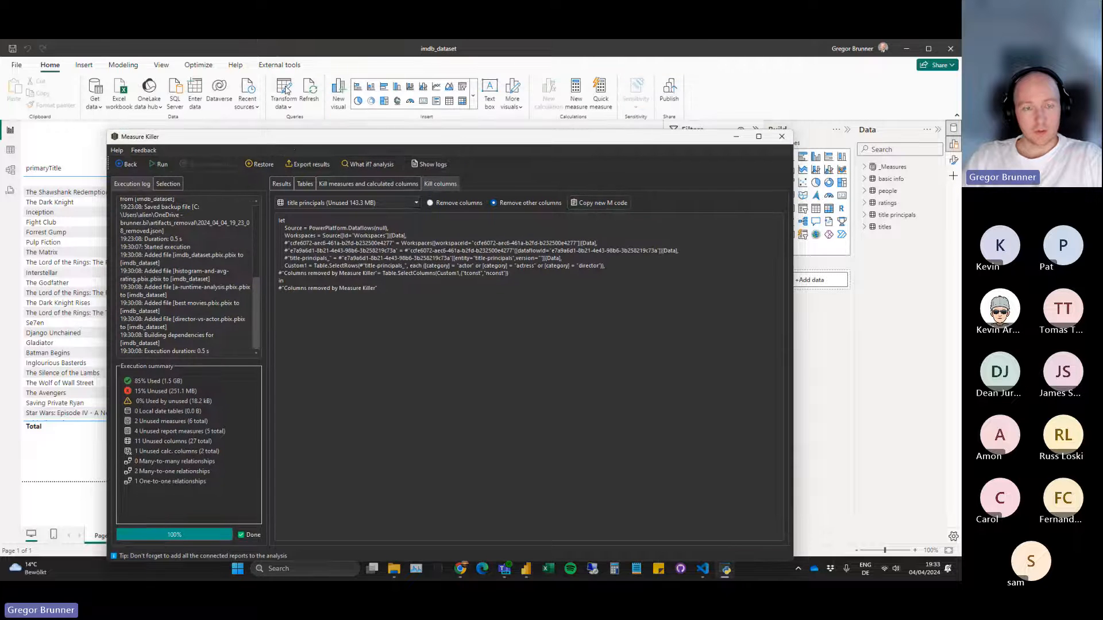
click(285, 89)
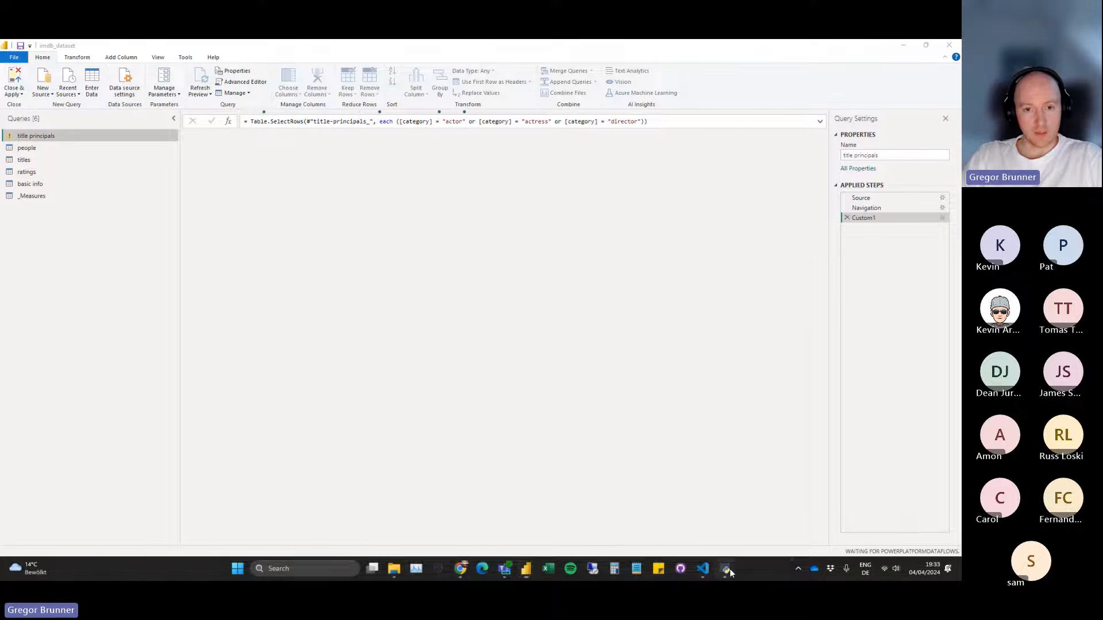
click(726, 569)
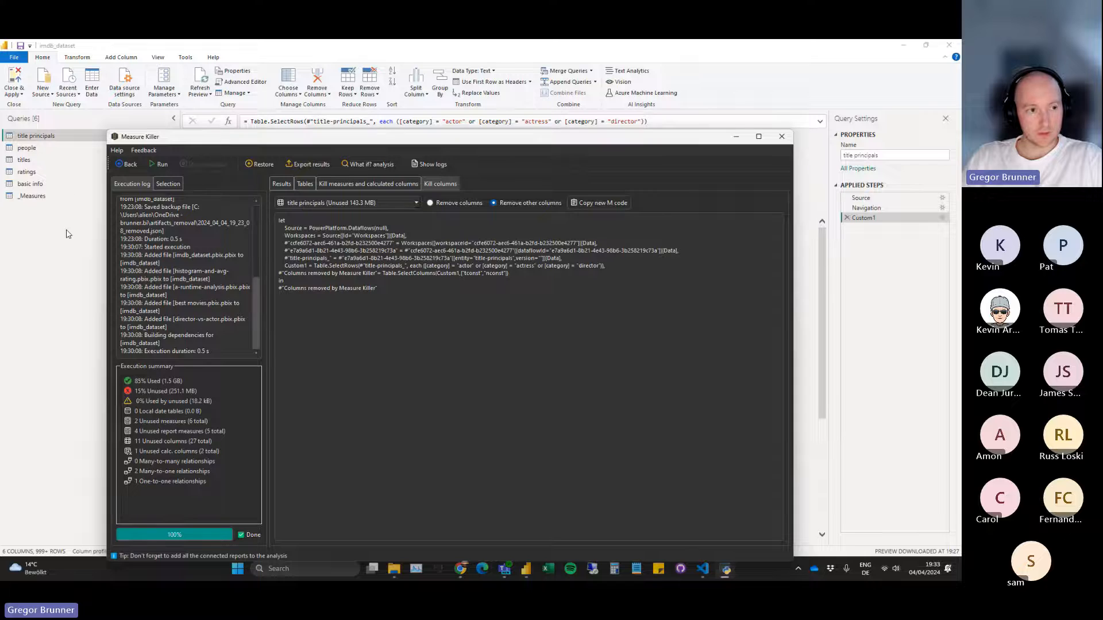
click(44, 139)
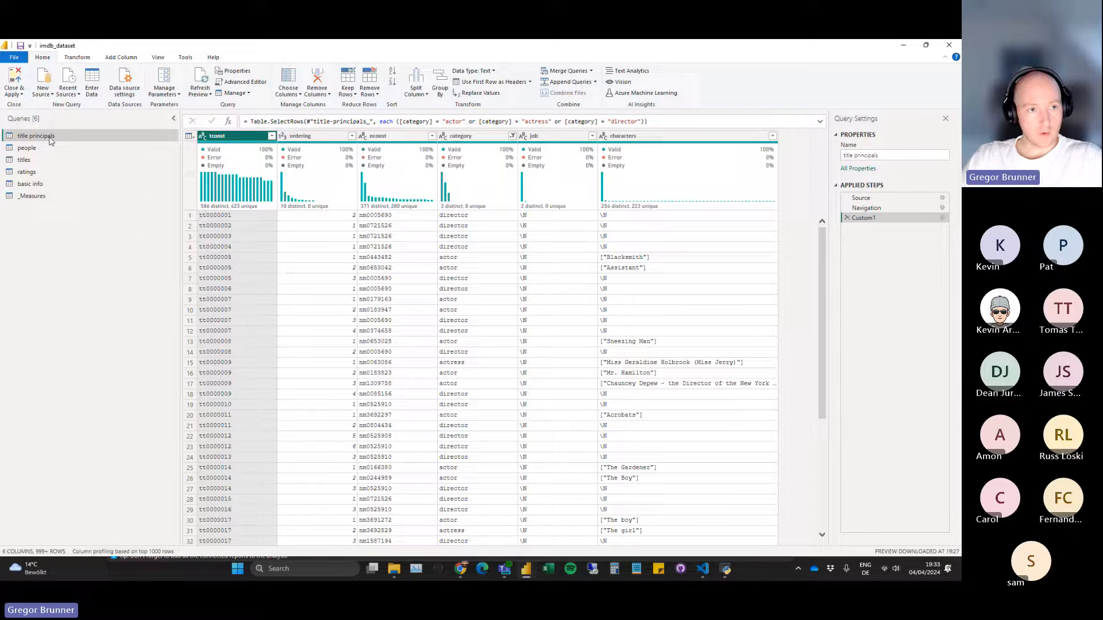
Replace the title principals query code in the Advanced Editor with the copied Measure Killer M code, and close and apply the query changes.
click(234, 85)
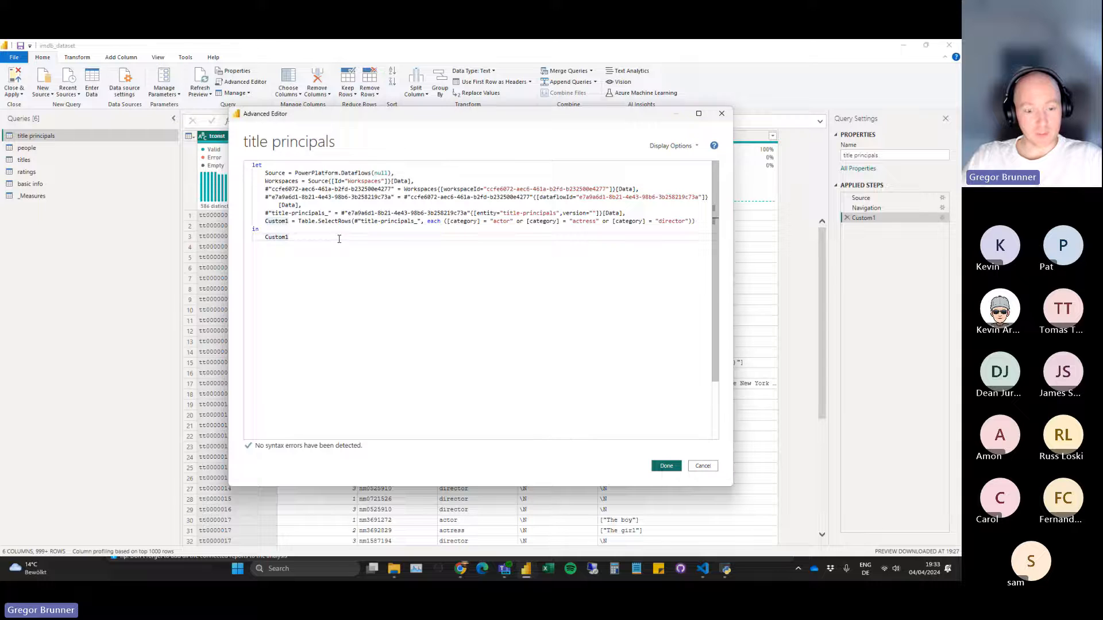
key(ctrl+a)
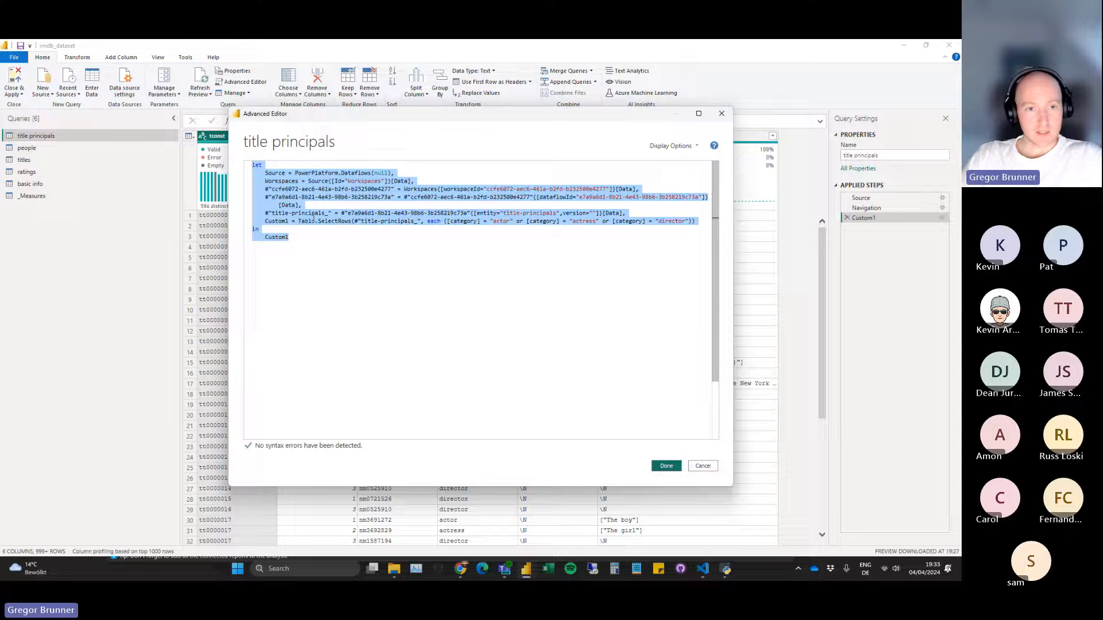
key(ctrl+v)
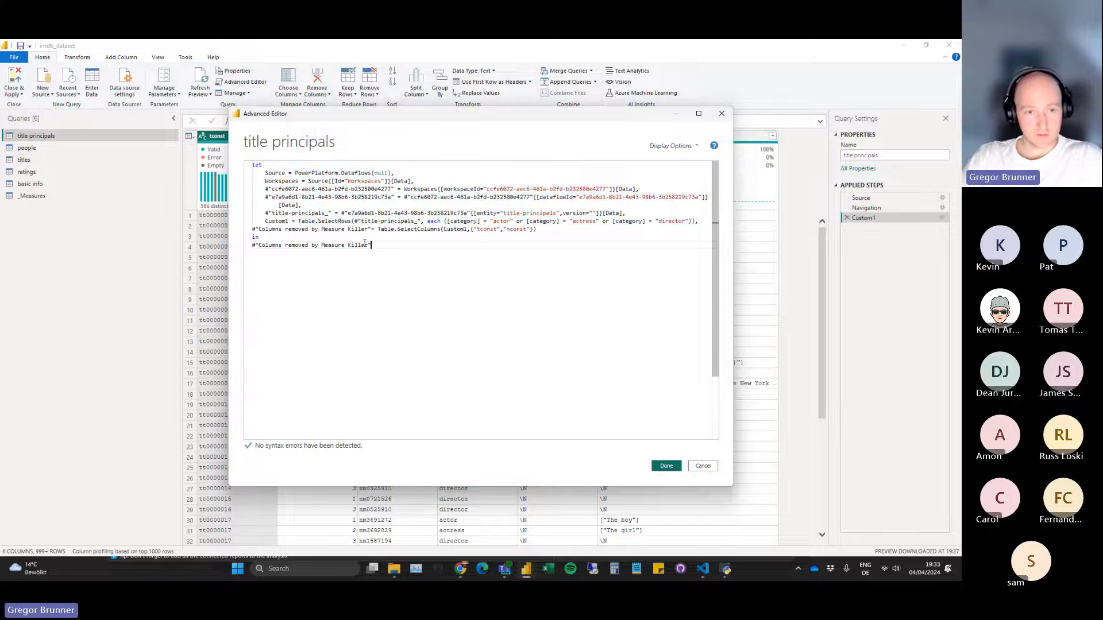
click(724, 570)
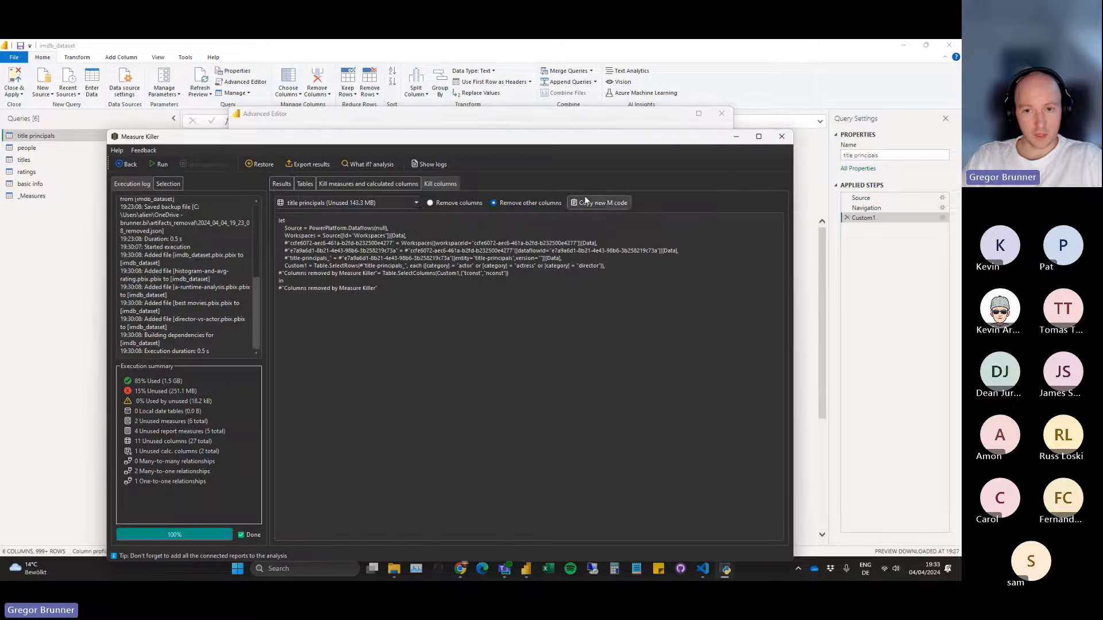
click(586, 202)
key(alt+Tab)
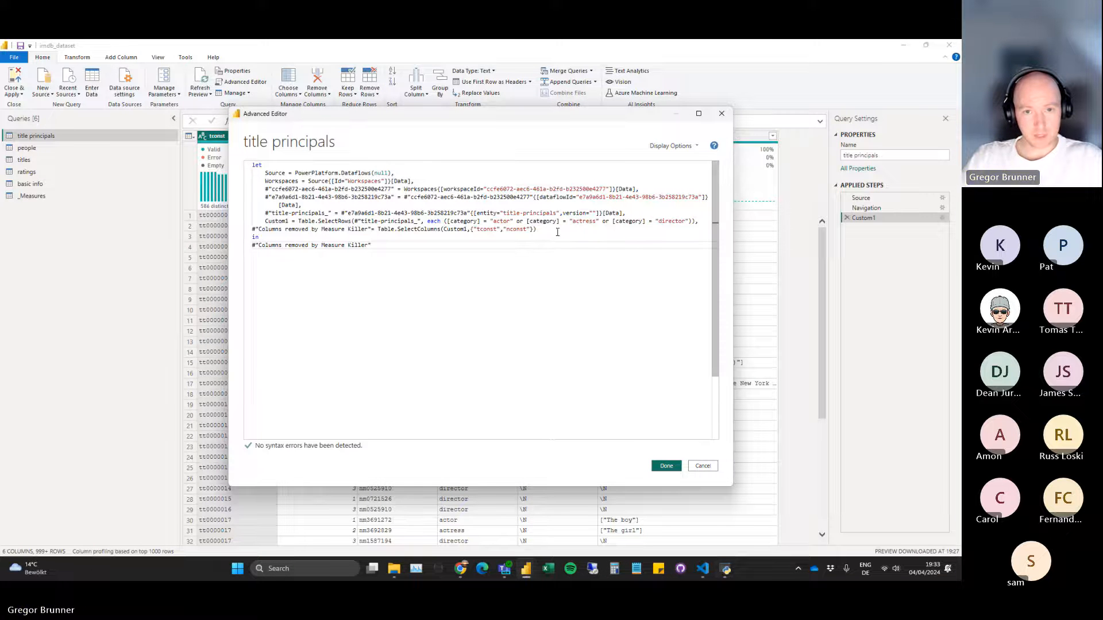
click(666, 466)
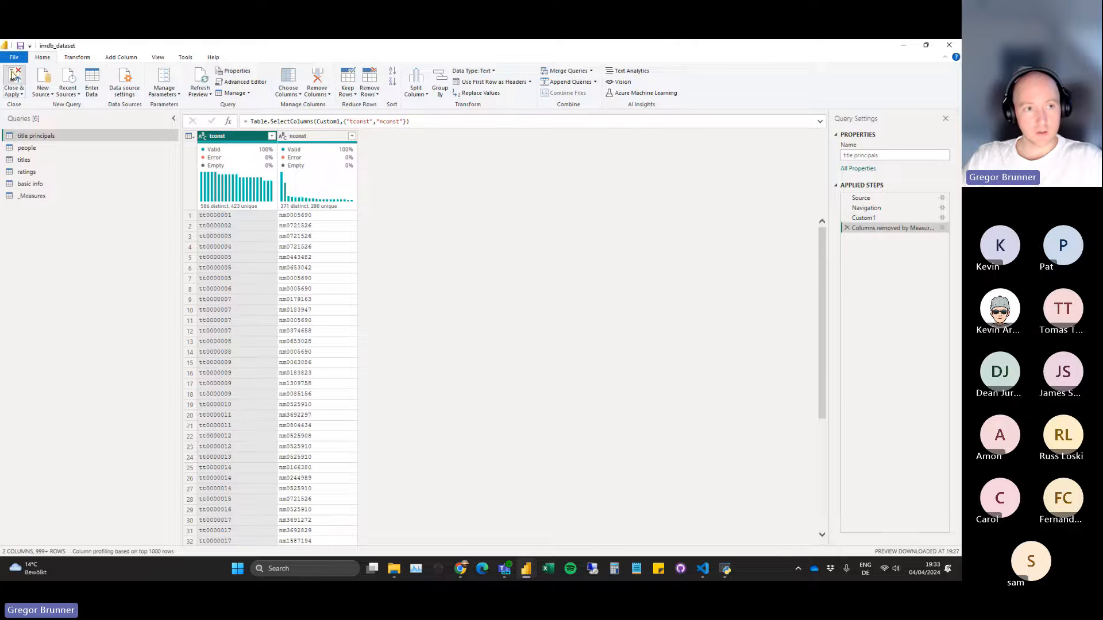
click(13, 76)
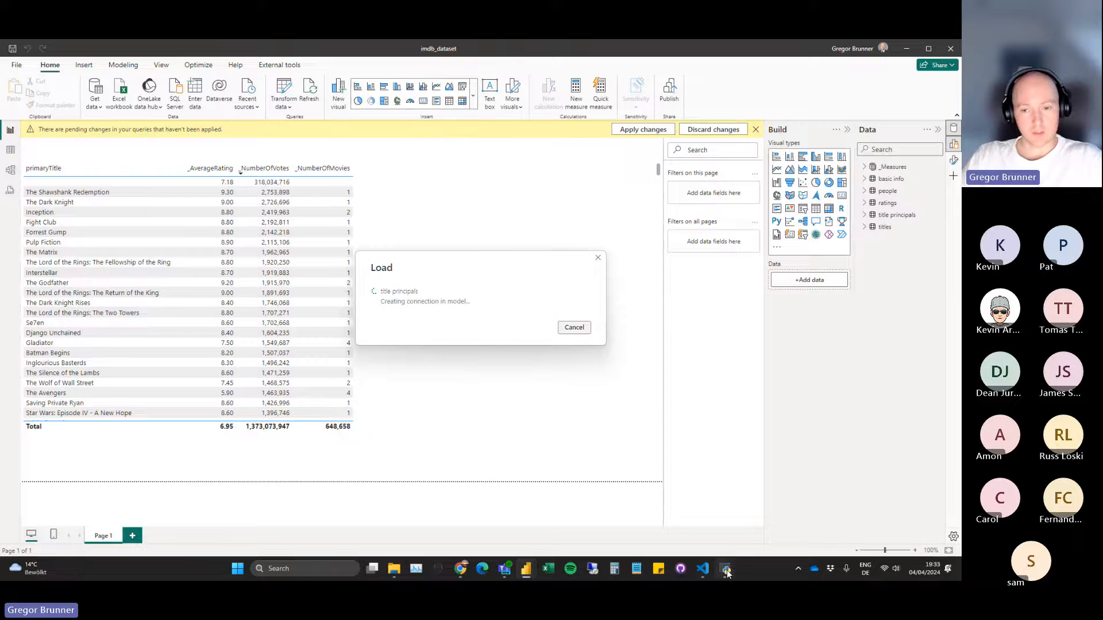
Return to Measure Killer during the load, and review the results list and the title principals column-removal code.
click(726, 569)
drag(448, 146, 492, 358)
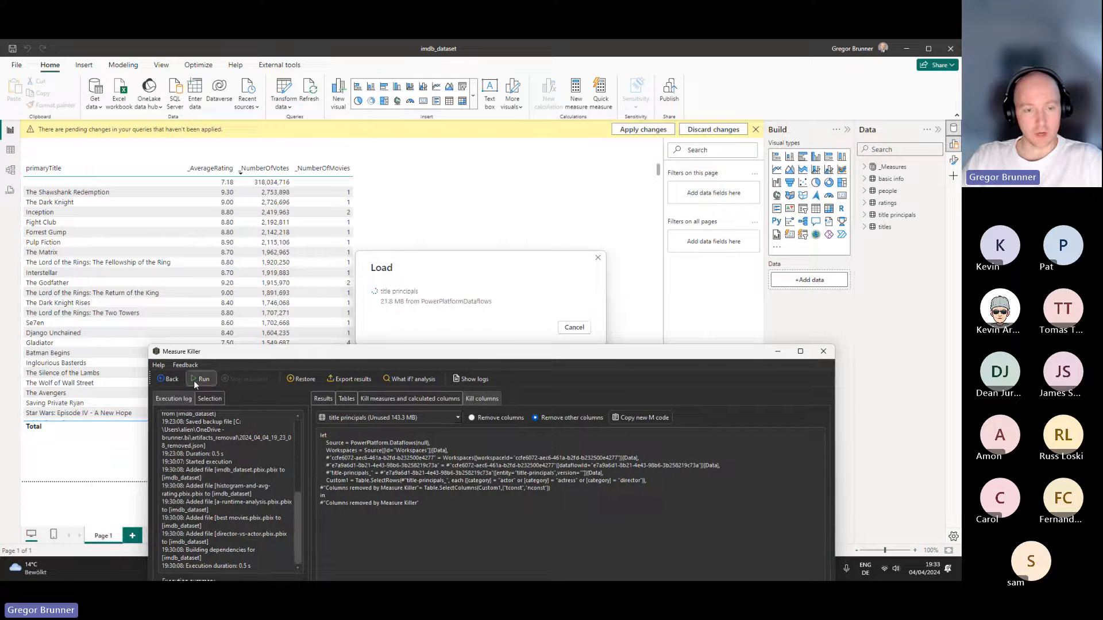
click(316, 397)
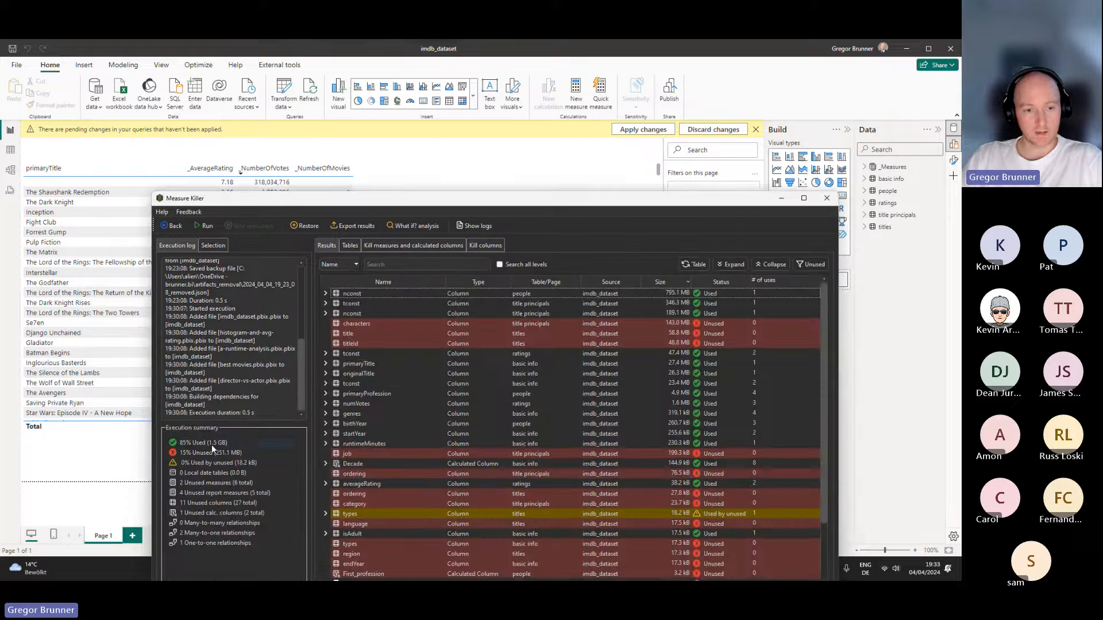
drag(348, 203, 309, 133)
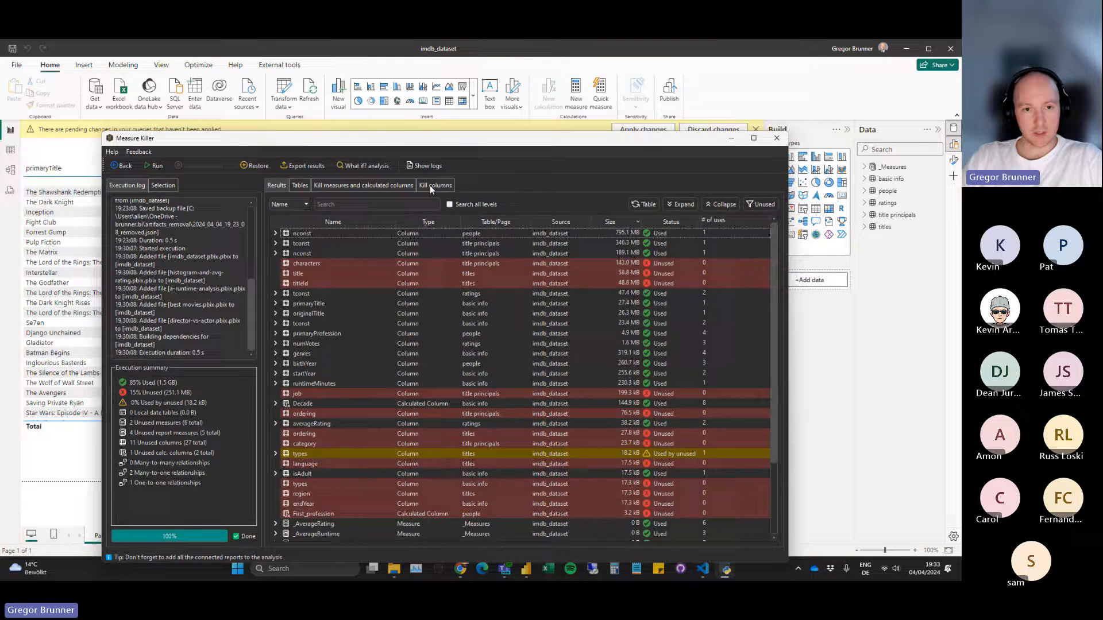
click(431, 185)
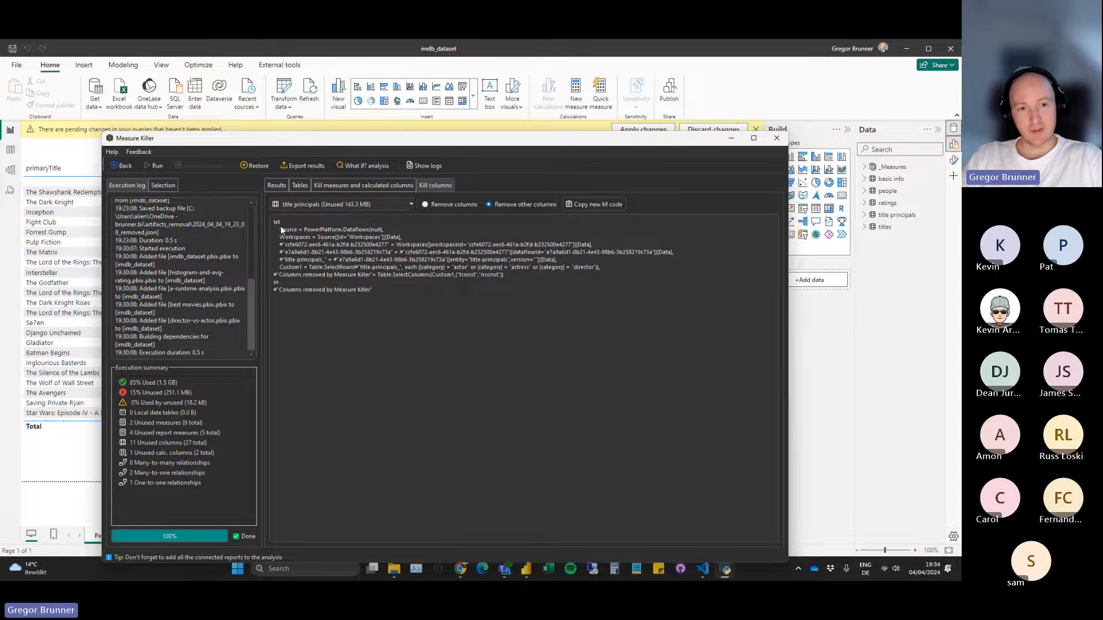
Monitor the title principals load in Power BI Desktop and check the used and unused shares in the Measure Killer execution summary.
mouse_move(334, 143)
mouse_down()
mouse_move(369, 347)
mouse_move(351, 143)
mouse_up()
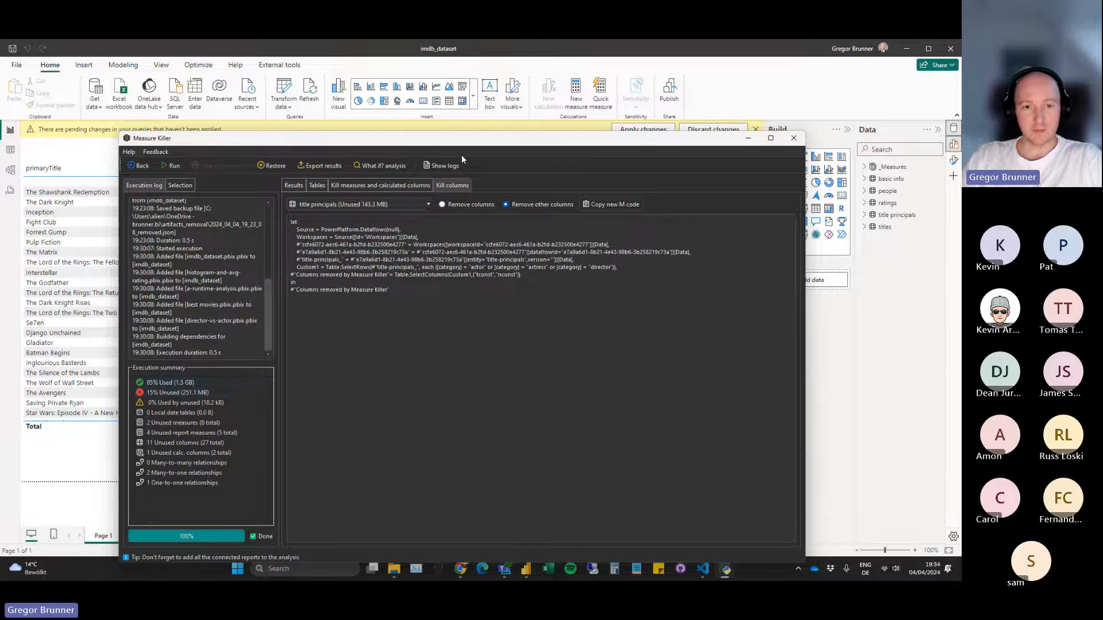
drag(461, 140, 433, 390)
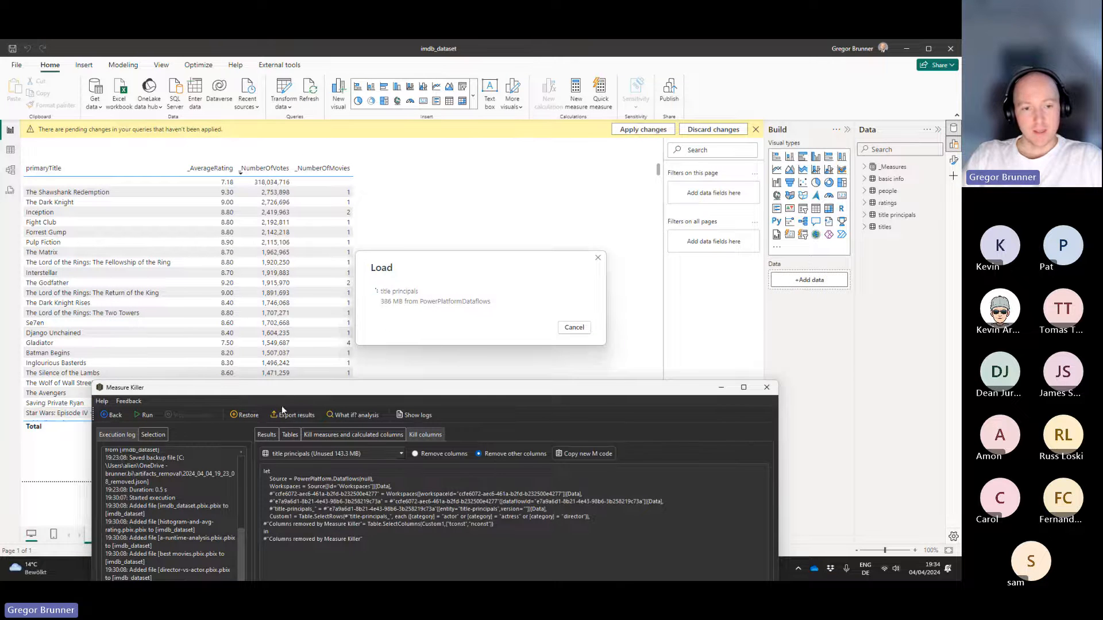
drag(286, 394, 297, 372)
drag(336, 148, 338, 125)
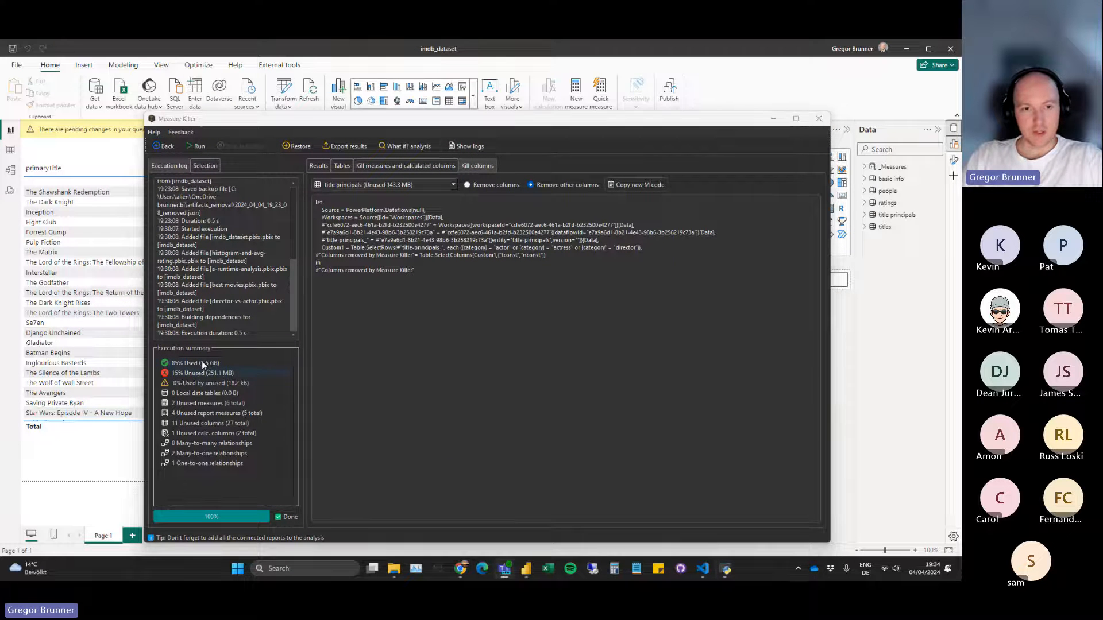
drag(340, 122, 304, 358)
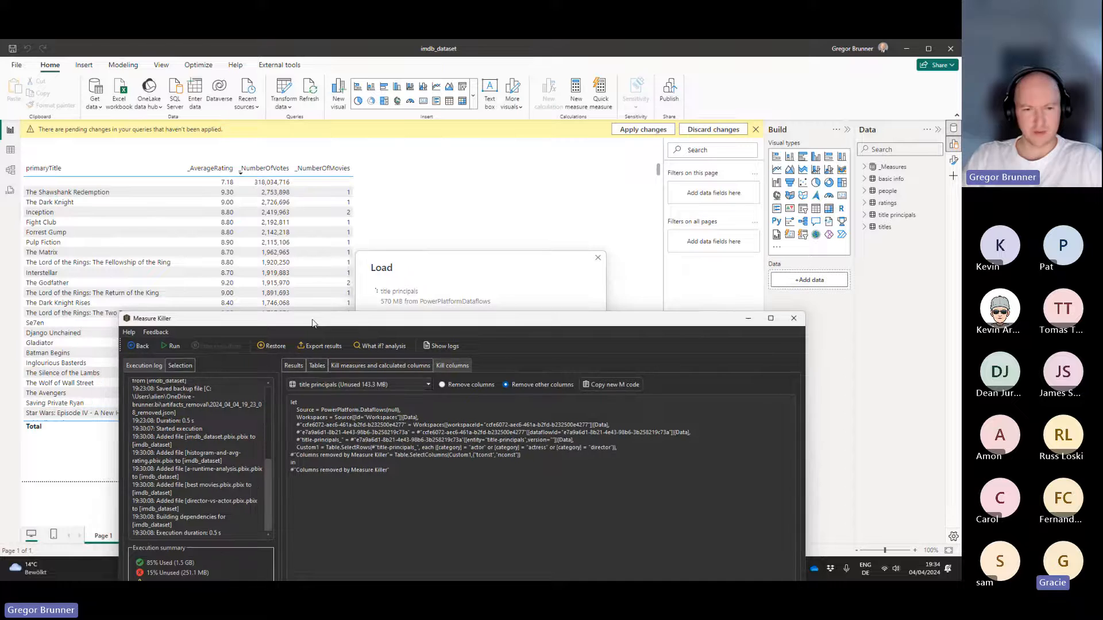
drag(301, 361, 313, 144)
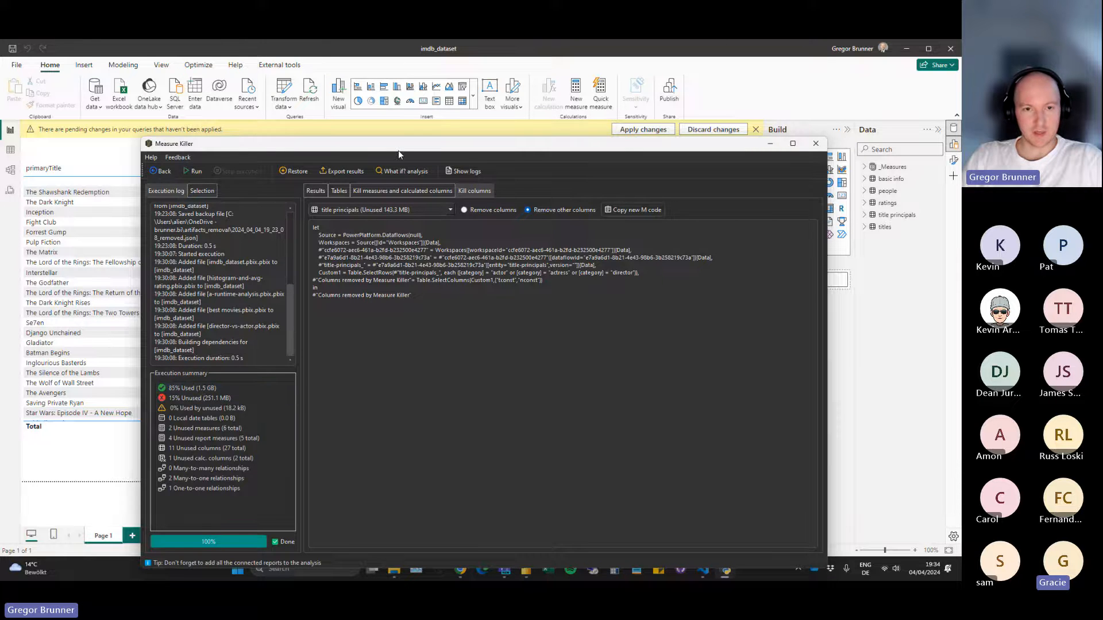
drag(398, 150, 383, 250)
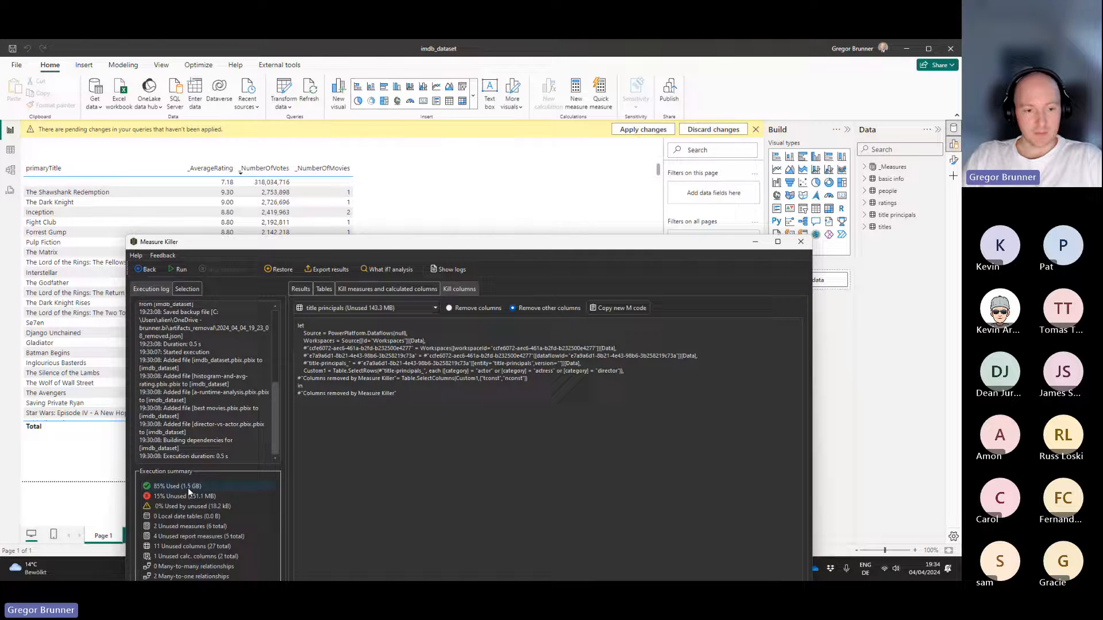
mouse_move(188, 489)
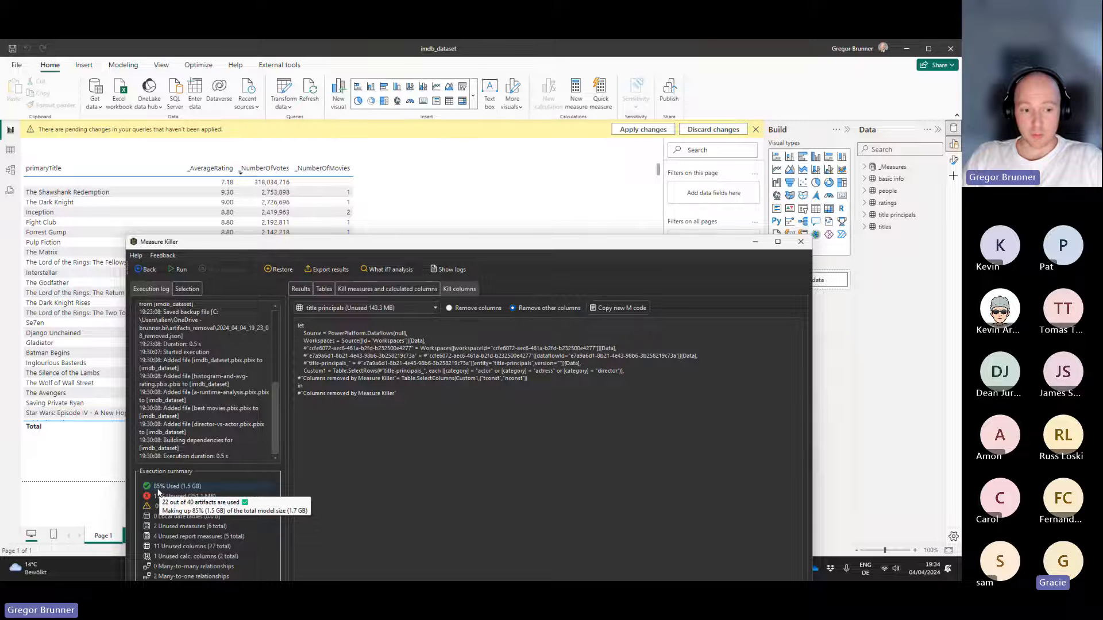
drag(379, 242, 371, 413)
mouse_move(219, 491)
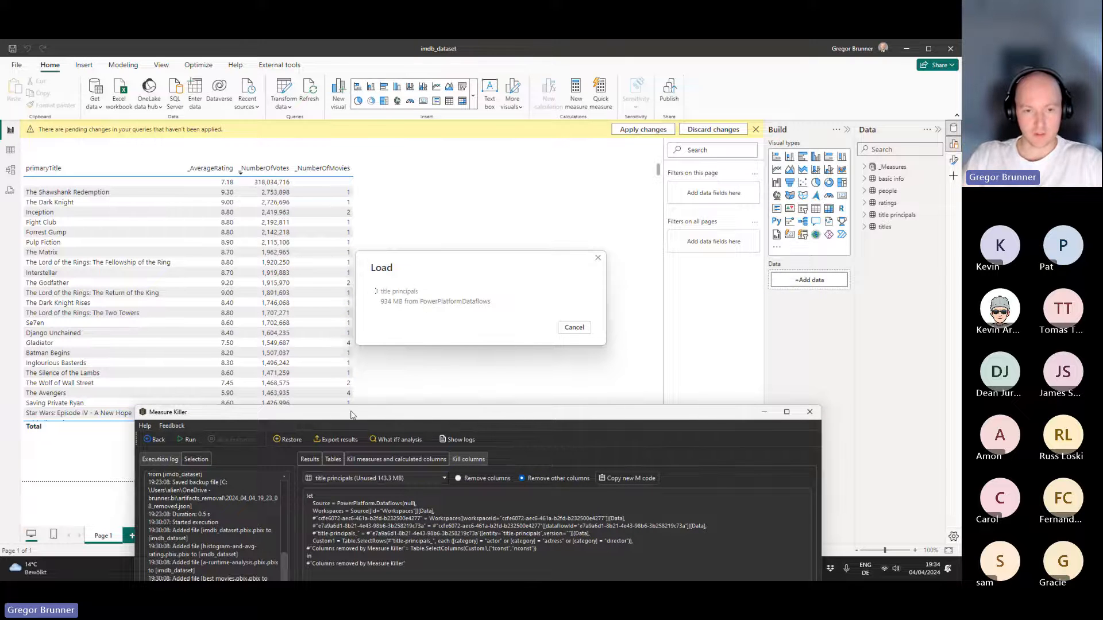
drag(352, 415, 329, 361)
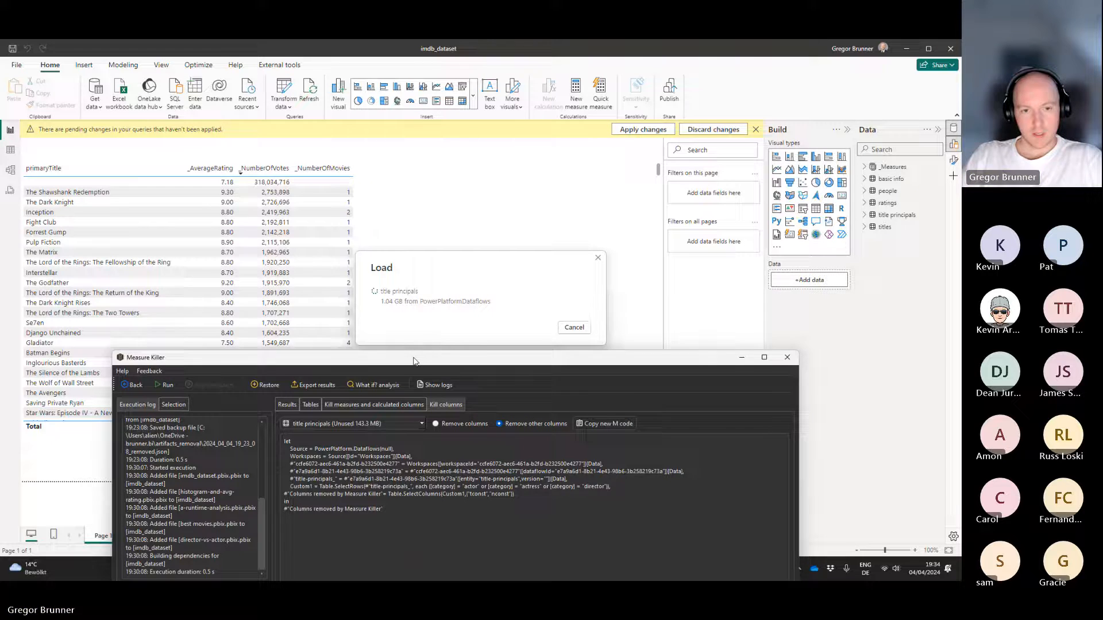
drag(414, 361, 421, 133)
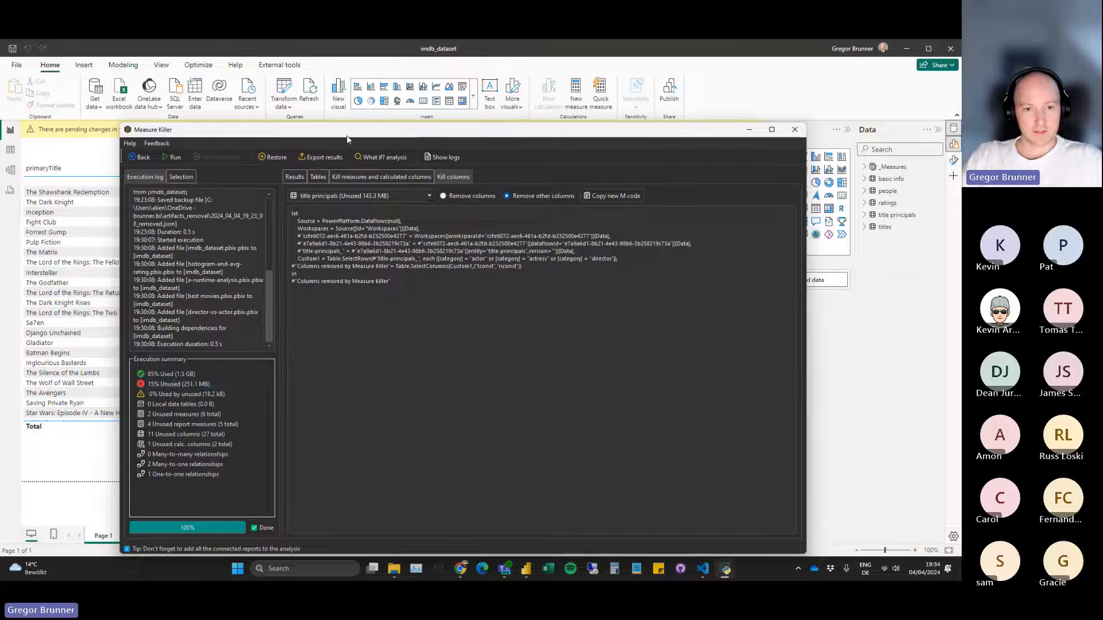
Move the Measure Killer window around to follow the title principals load behind it and inspect the used artifacts share in the execution summary.
mouse_move(347, 136)
mouse_down()
mouse_move(389, 342)
mouse_move(387, 295)
mouse_move(374, 368)
mouse_move(345, 134)
mouse_up()
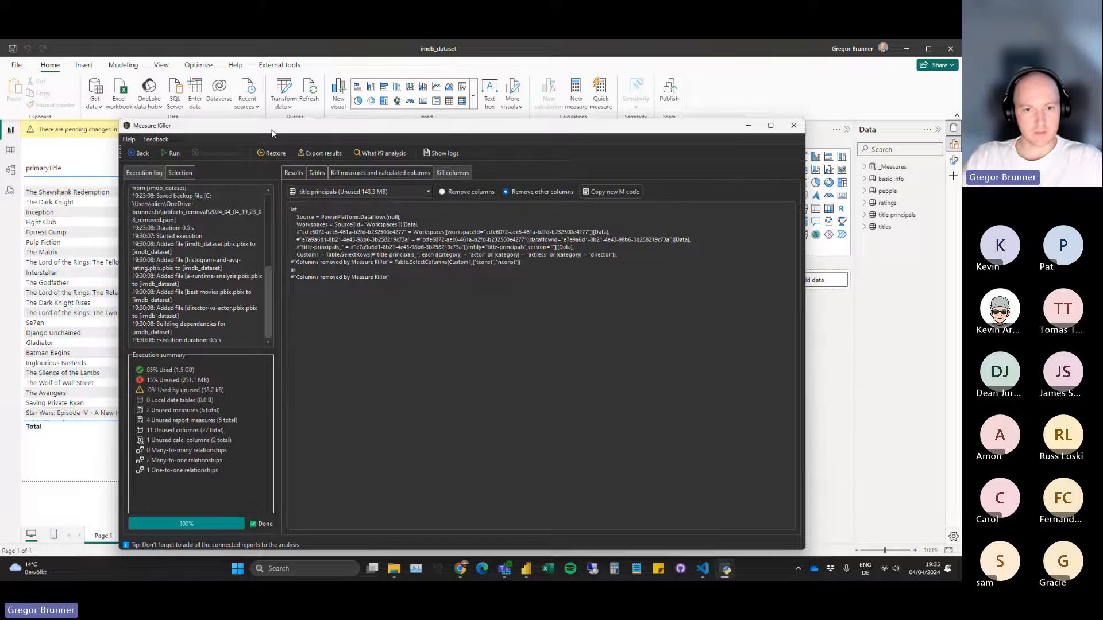
drag(272, 133, 290, 276)
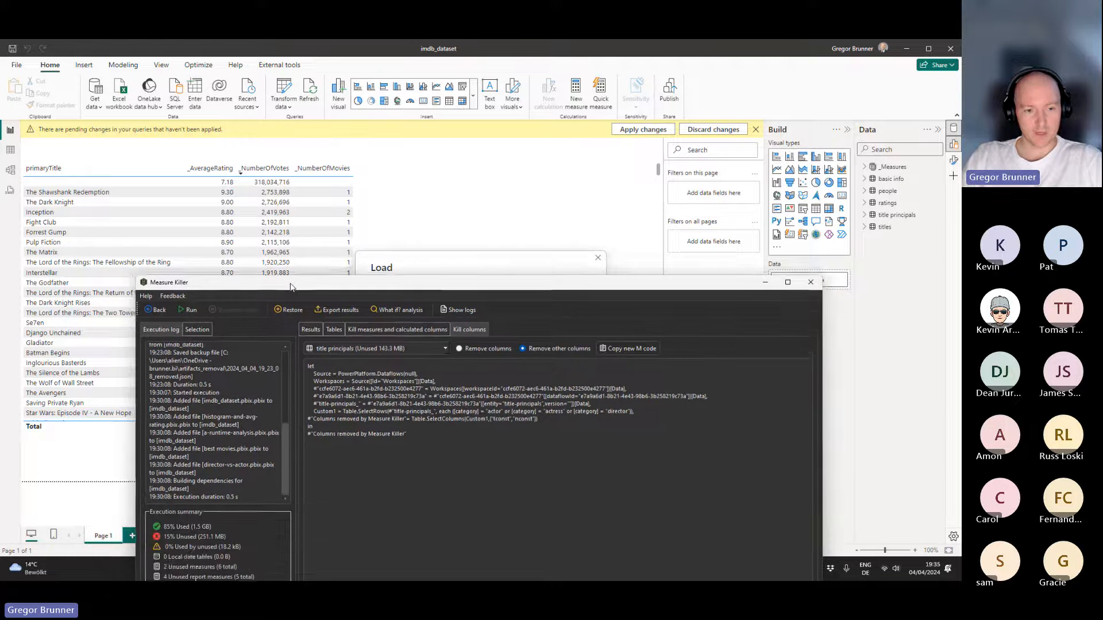
drag(609, 278, 594, 390)
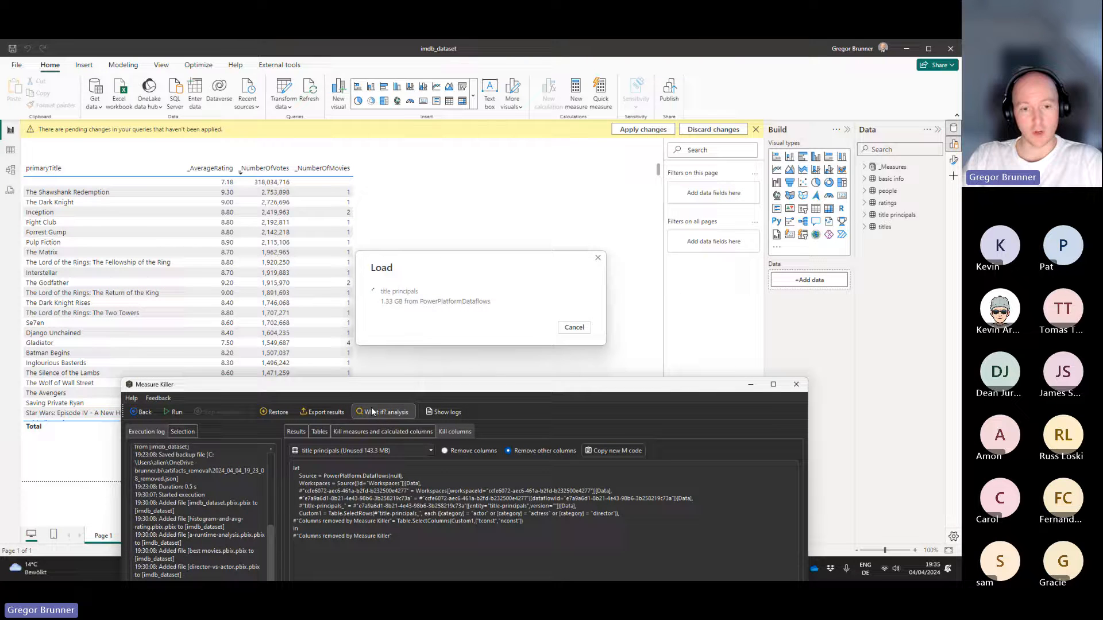
drag(288, 385, 280, 144)
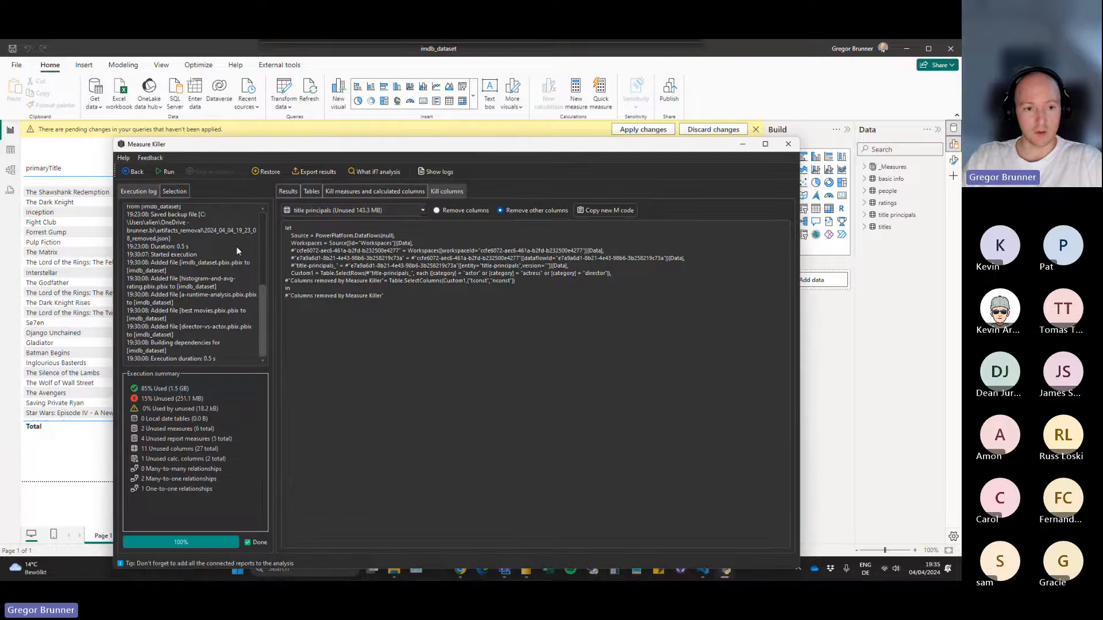
mouse_move(182, 390)
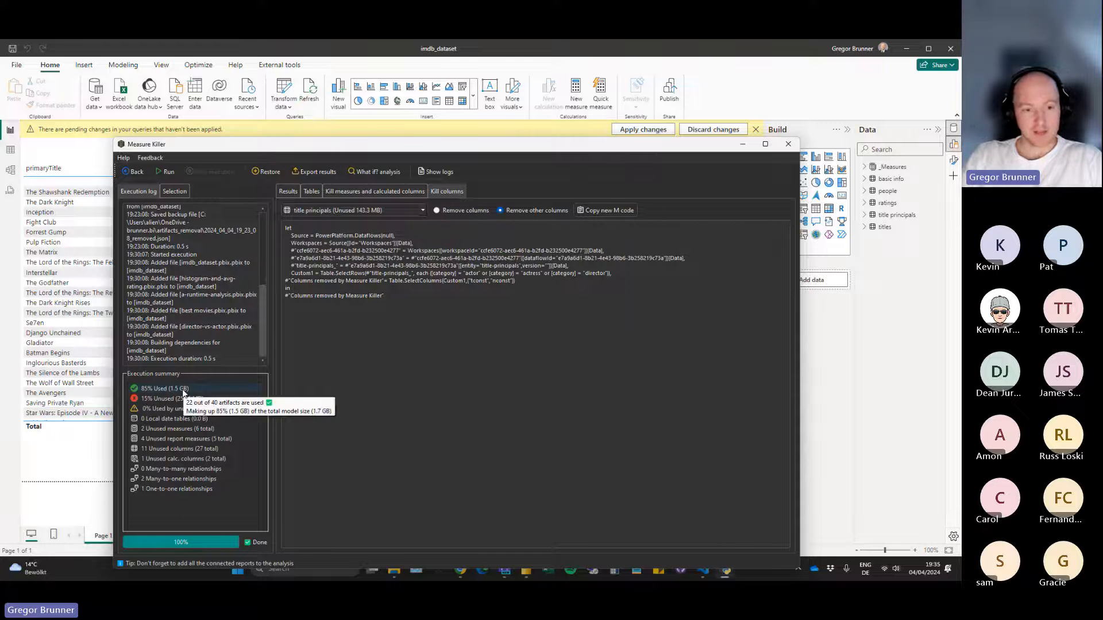
drag(392, 149, 382, 329)
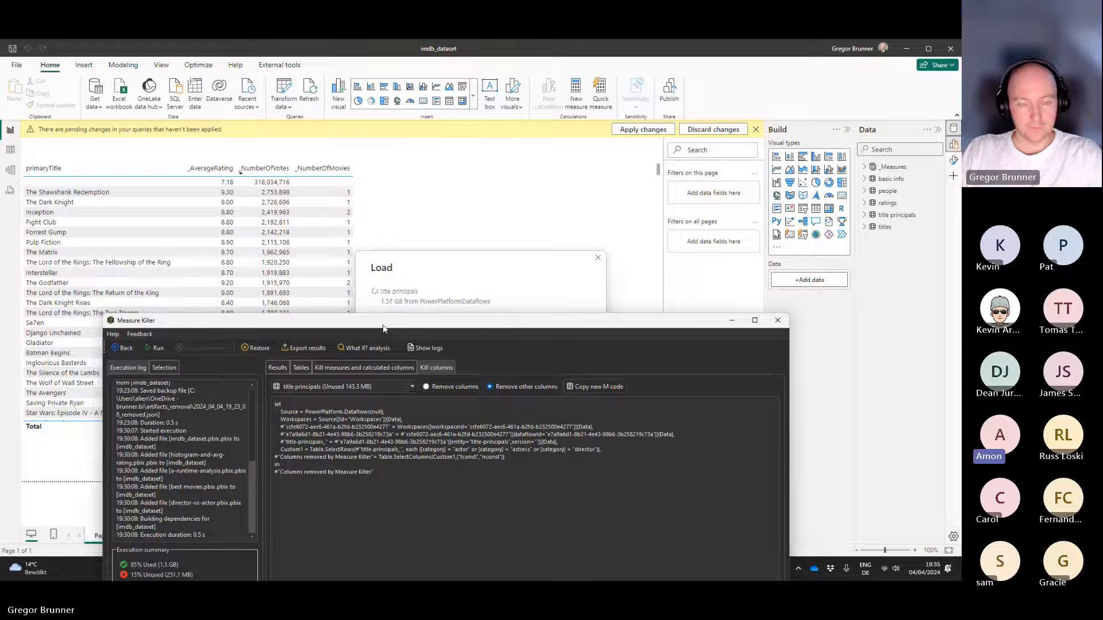
drag(383, 325, 375, 119)
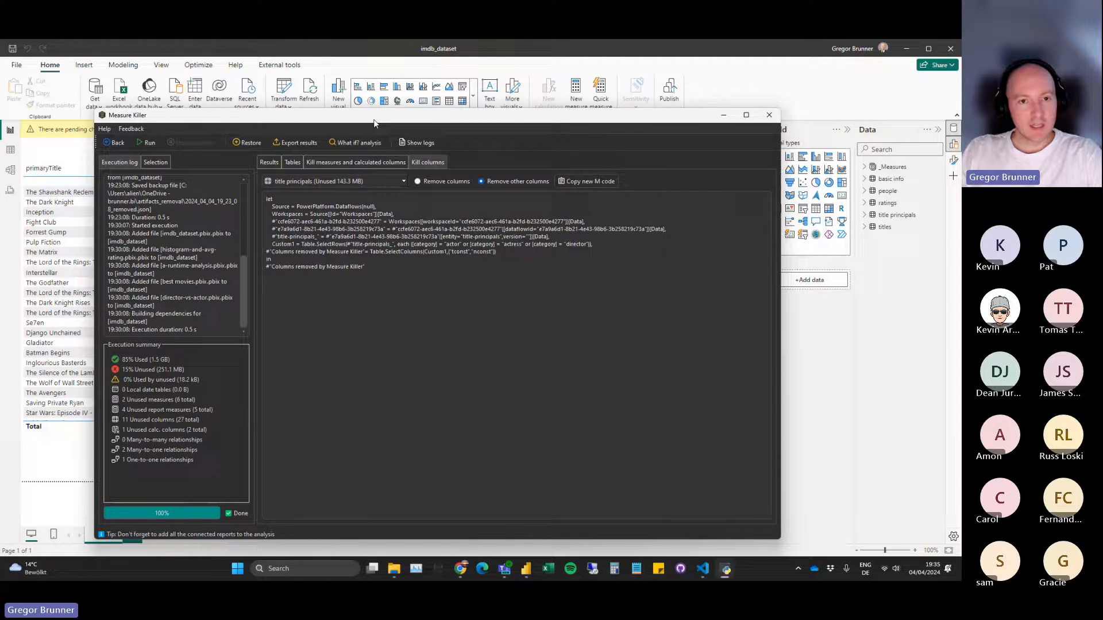
drag(376, 118, 404, 411)
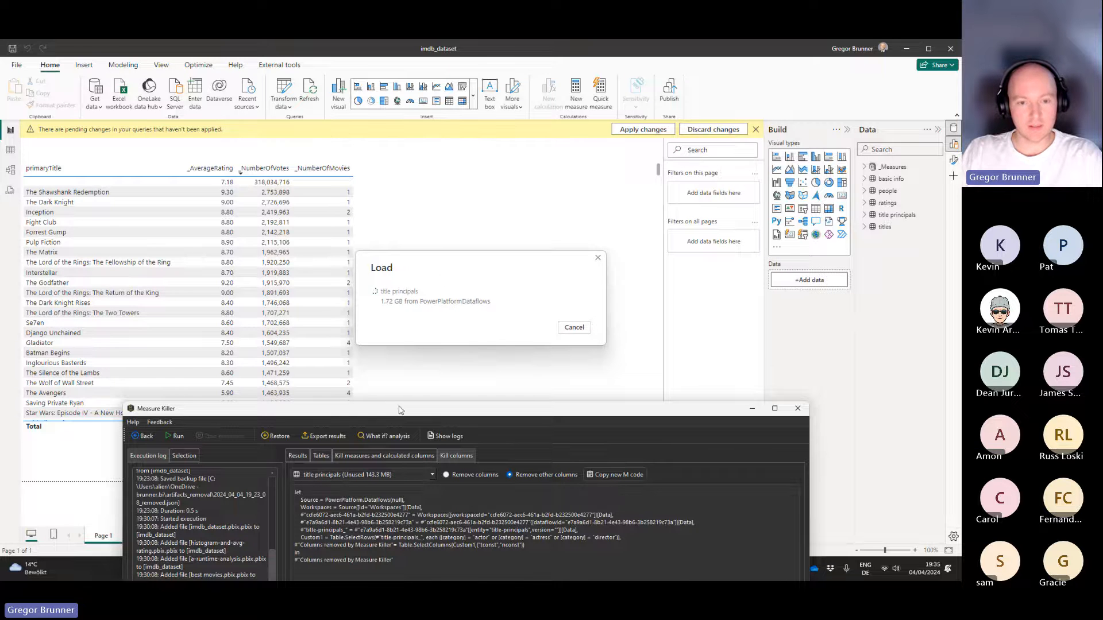
drag(400, 410, 390, 364)
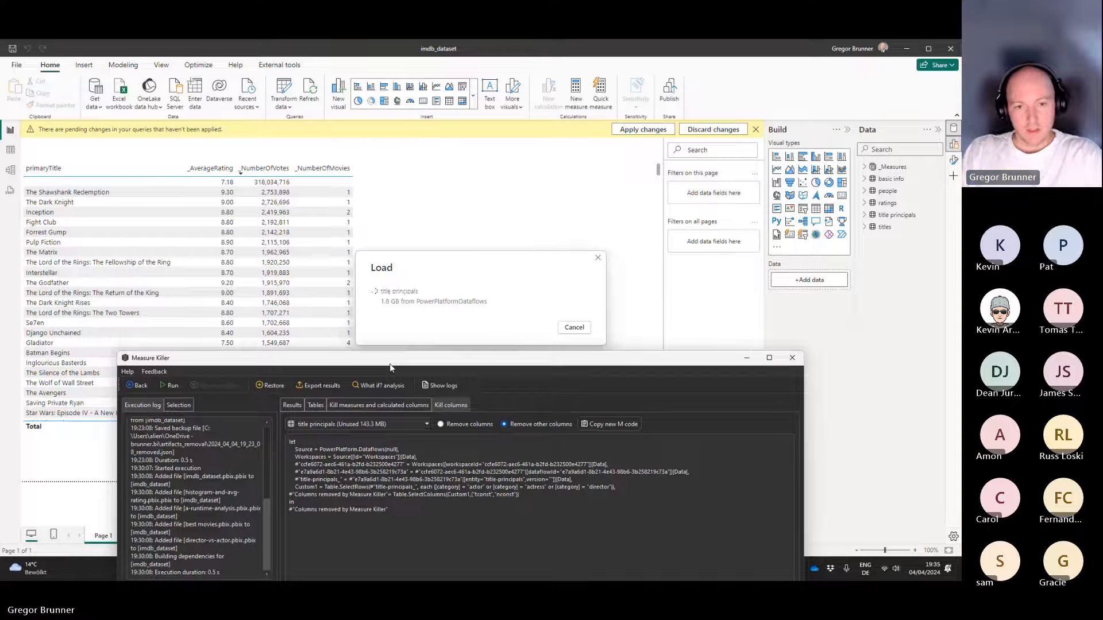
Open the full view of the What if? analysis and expand the imdb_dataset model's tables and relationships.
drag(390, 364, 397, 231)
click(384, 254)
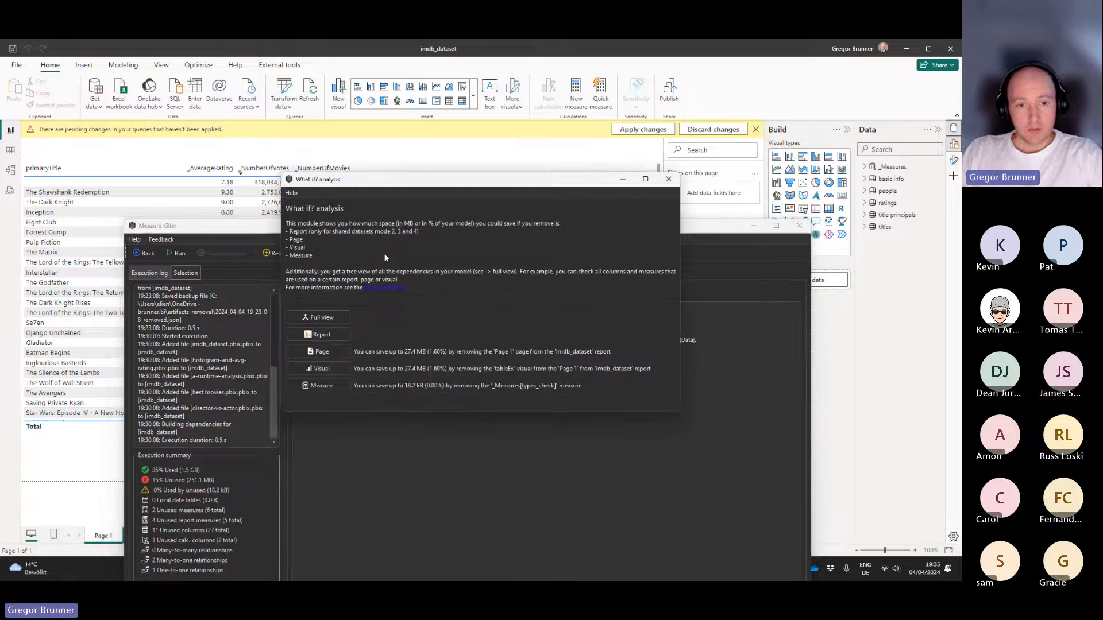
click(330, 320)
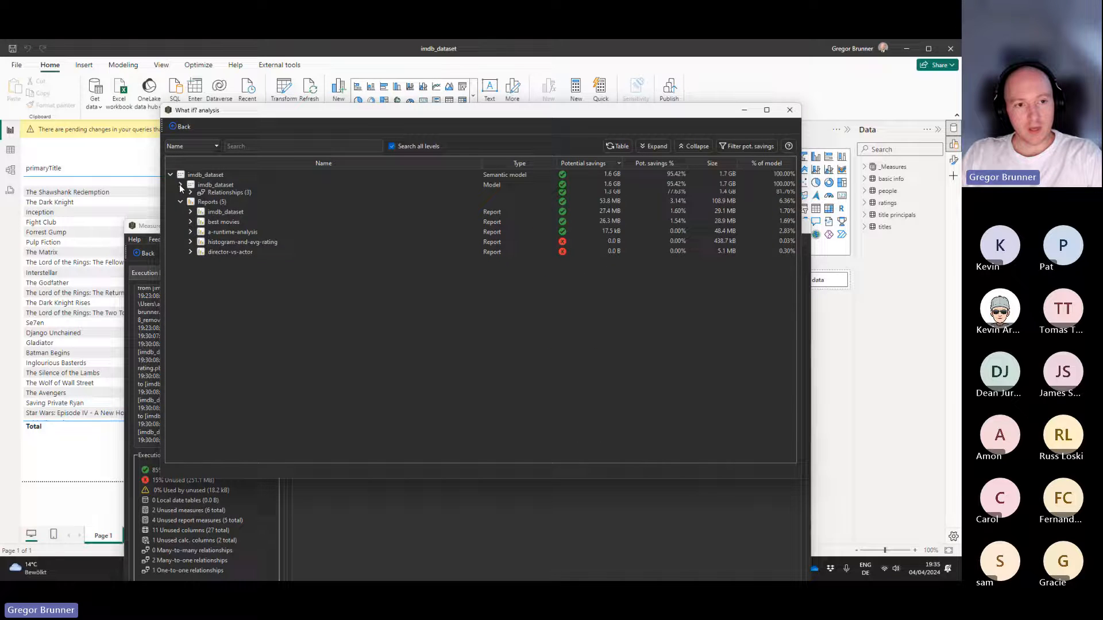
click(180, 184)
click(180, 195)
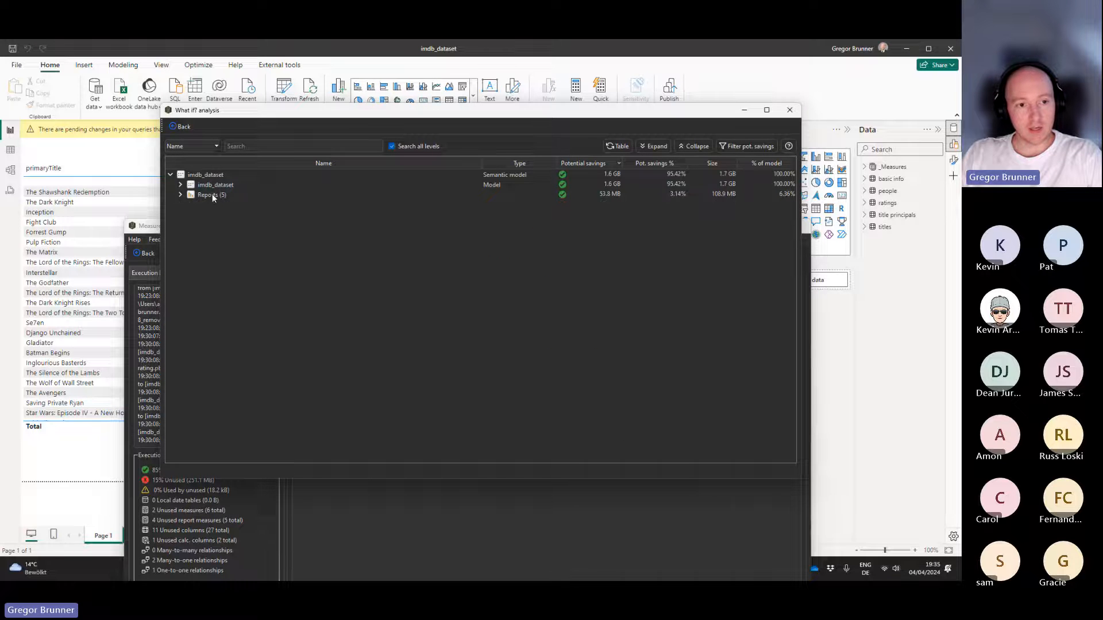
click(180, 185)
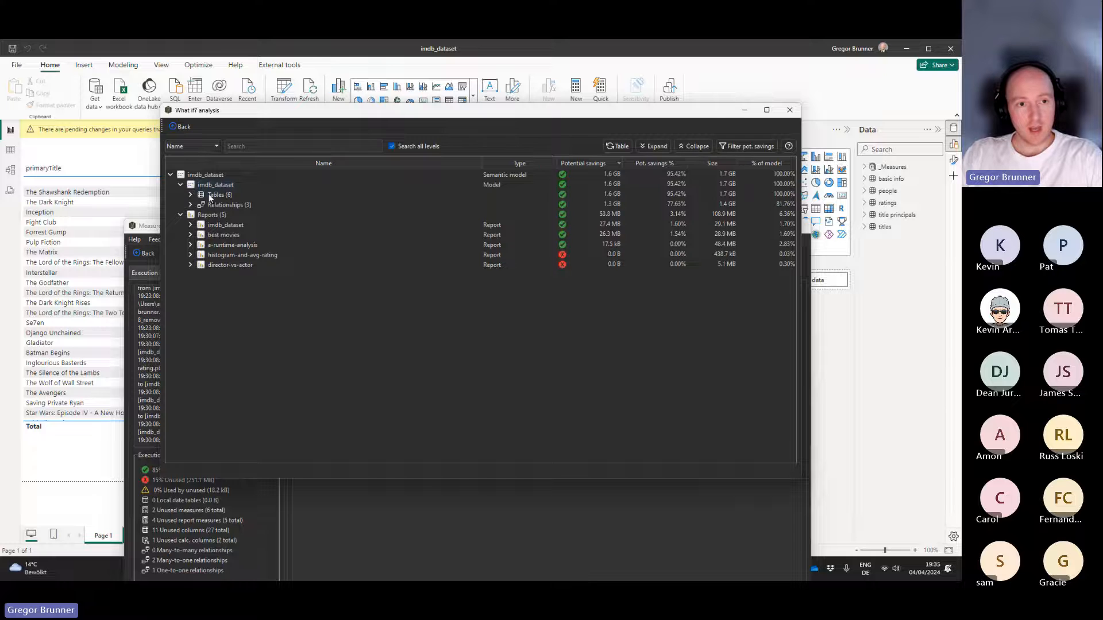
click(190, 195)
click(190, 264)
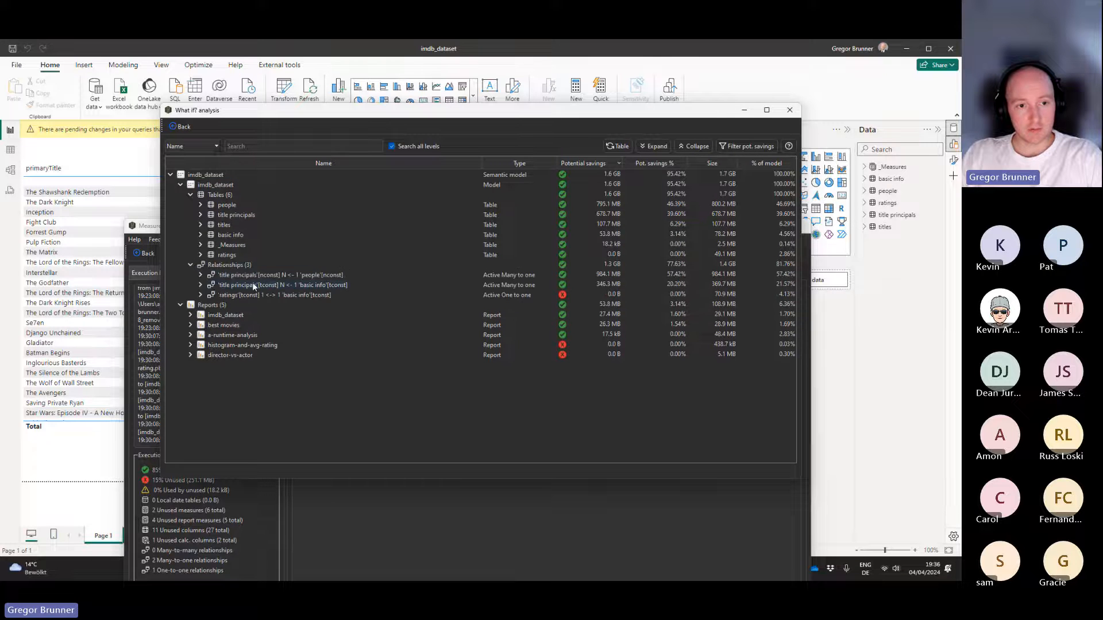
Inspect the columns behind the relationship between title principals[nconst] and people[nconst], leaving its branch collapsed.
click(201, 275)
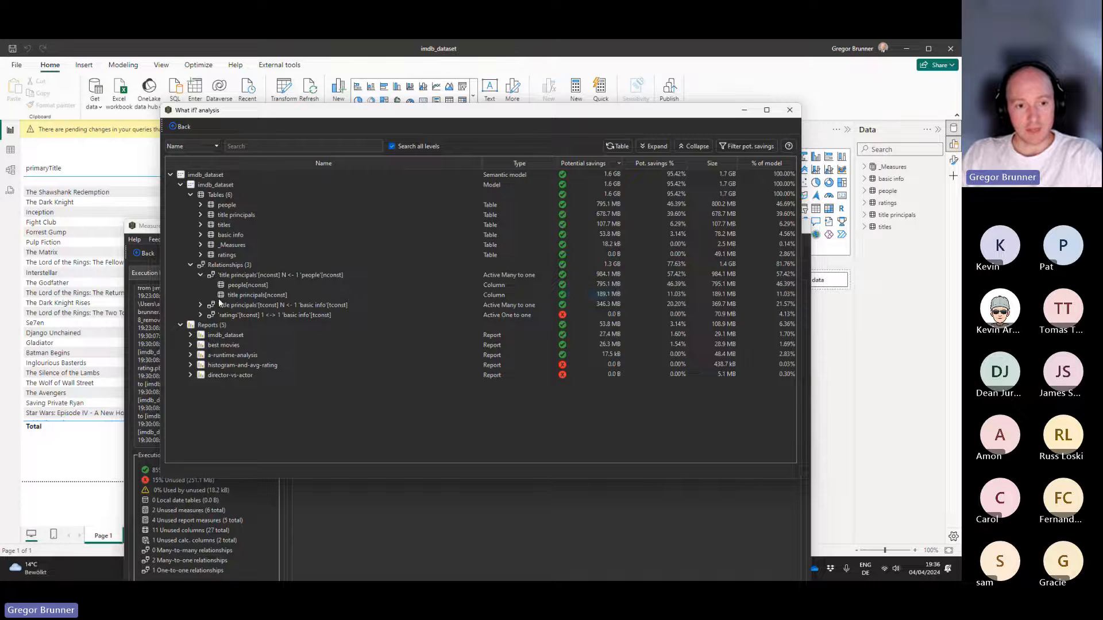
click(200, 275)
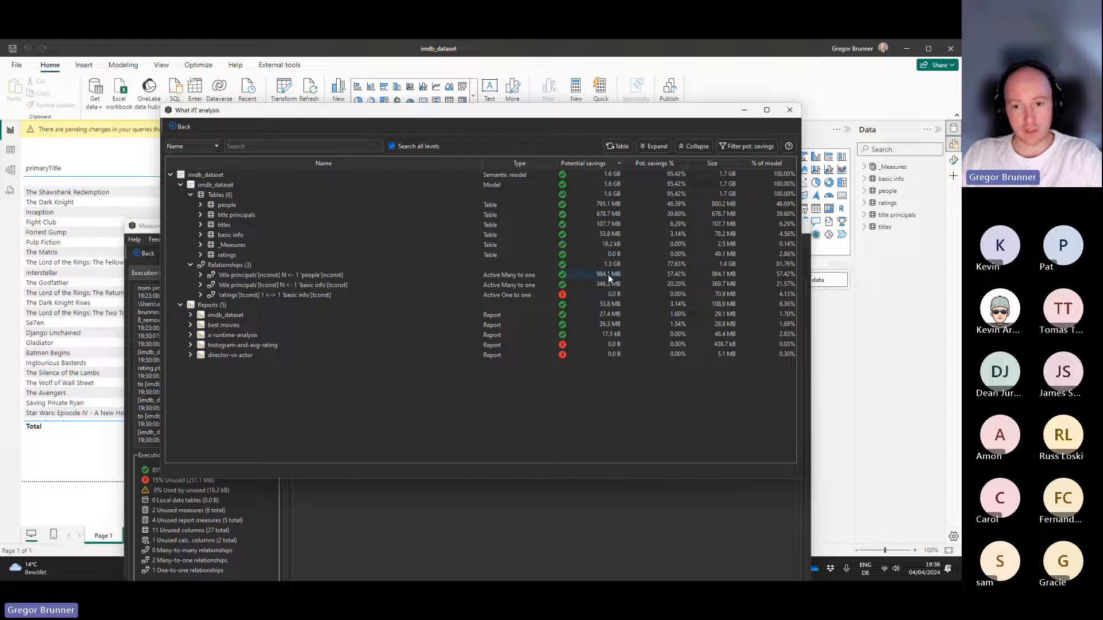
click(200, 275)
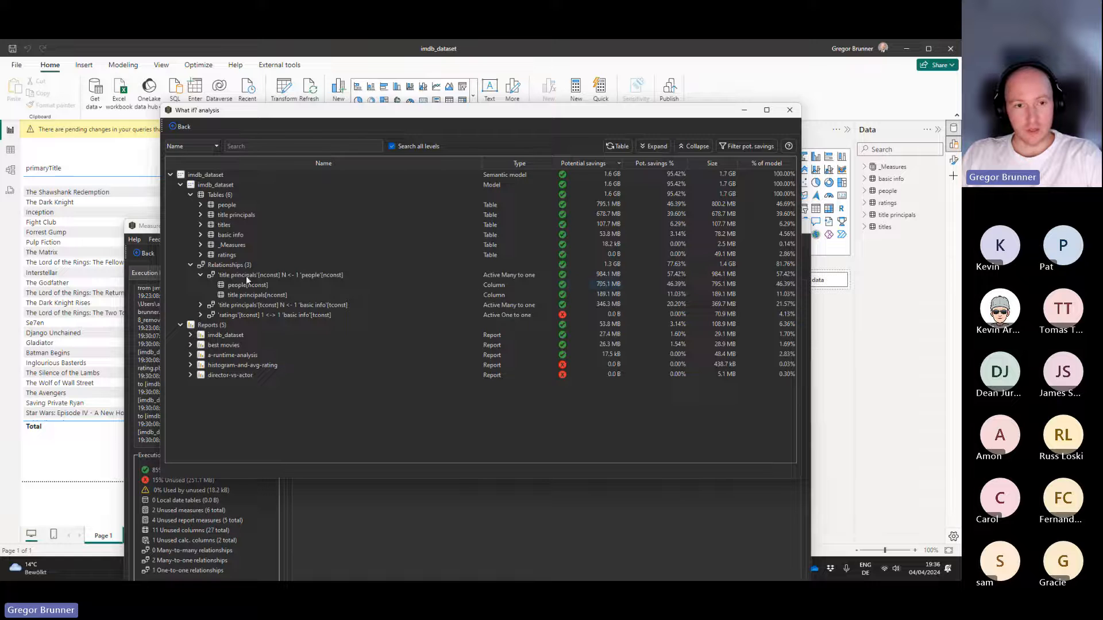
click(201, 275)
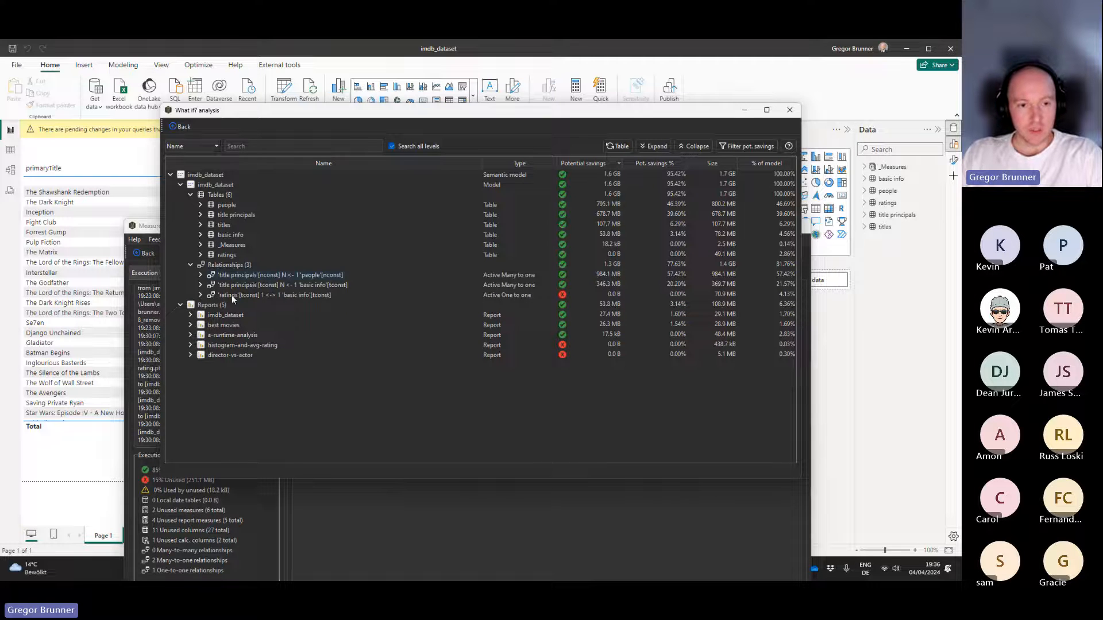
Expand the imdb_dataset report down to Page 1's tableEx visual and examine the columns behind its _AverageRating and _NumberOfVotes measures.
click(190, 315)
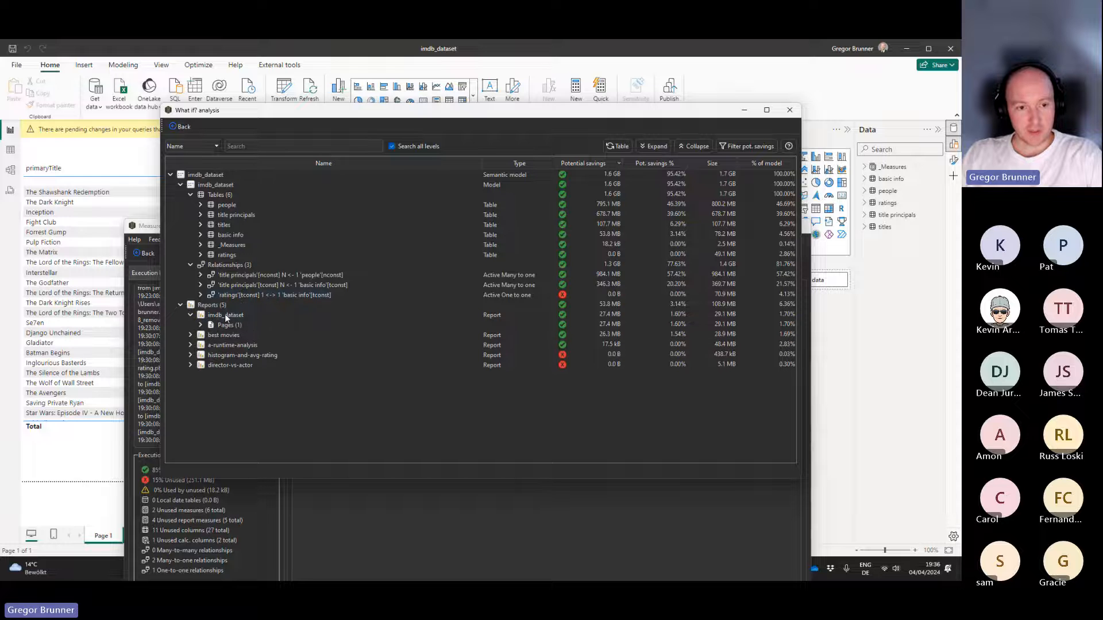
click(191, 315)
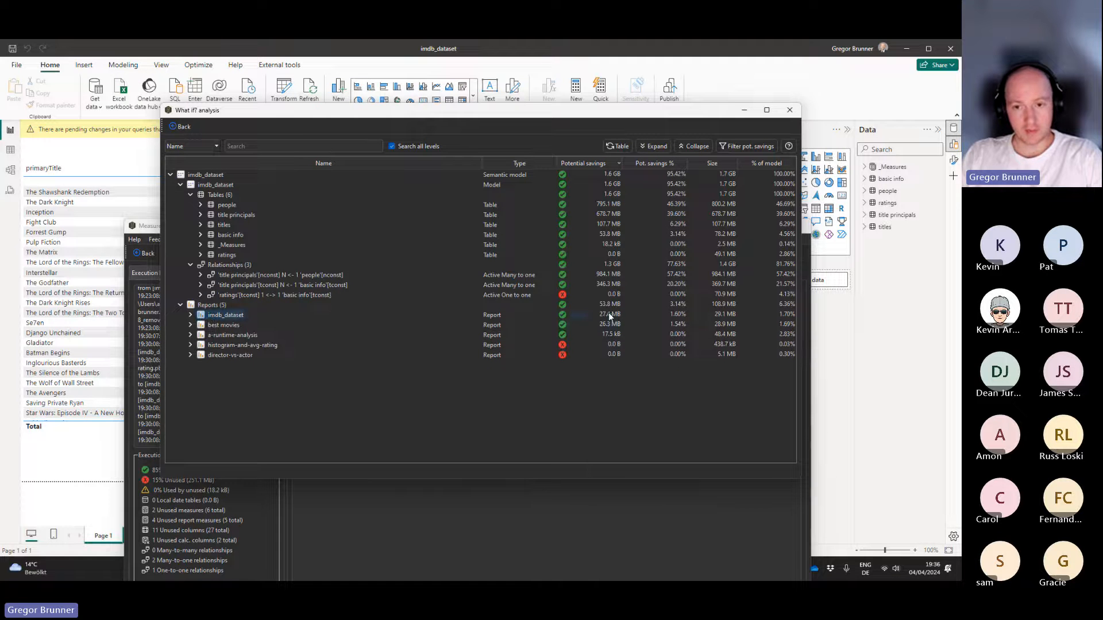
click(190, 315)
click(200, 325)
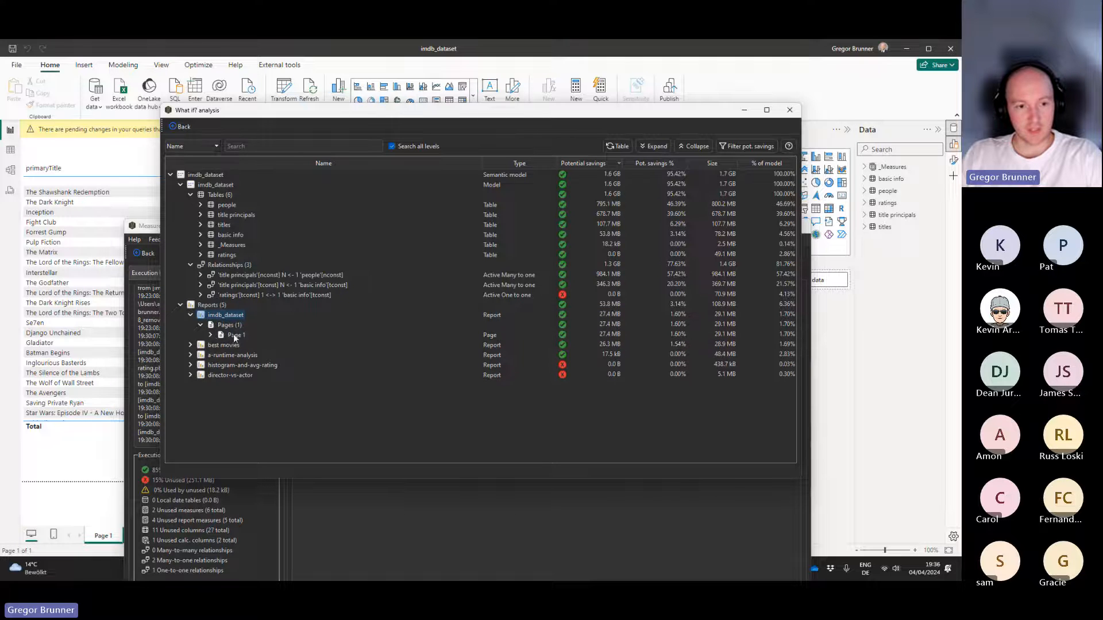
click(210, 336)
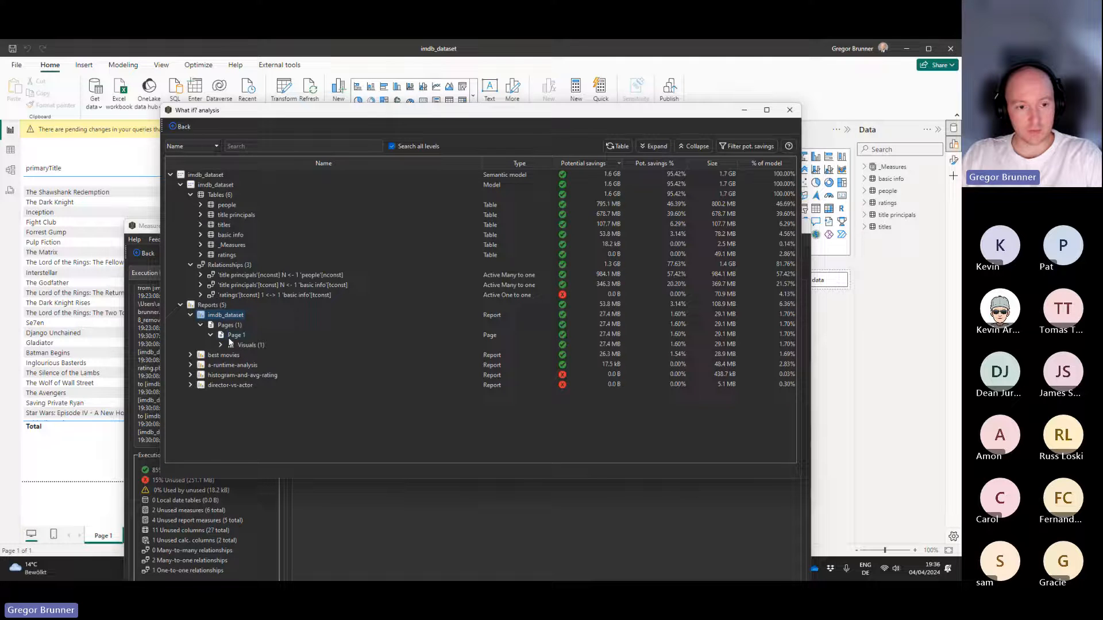
click(220, 346)
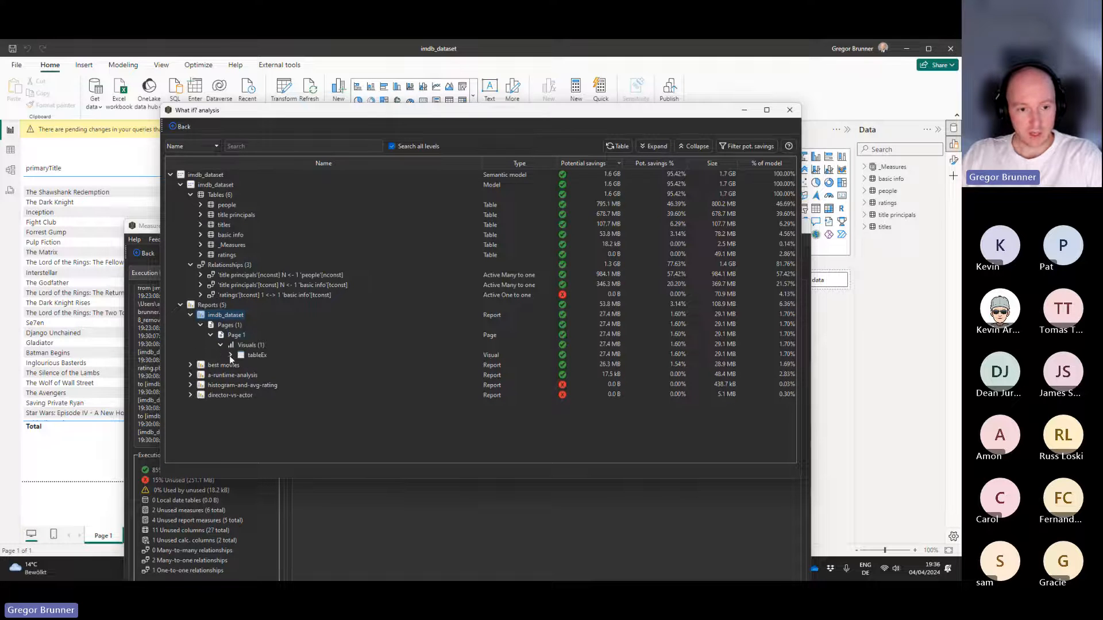
click(229, 355)
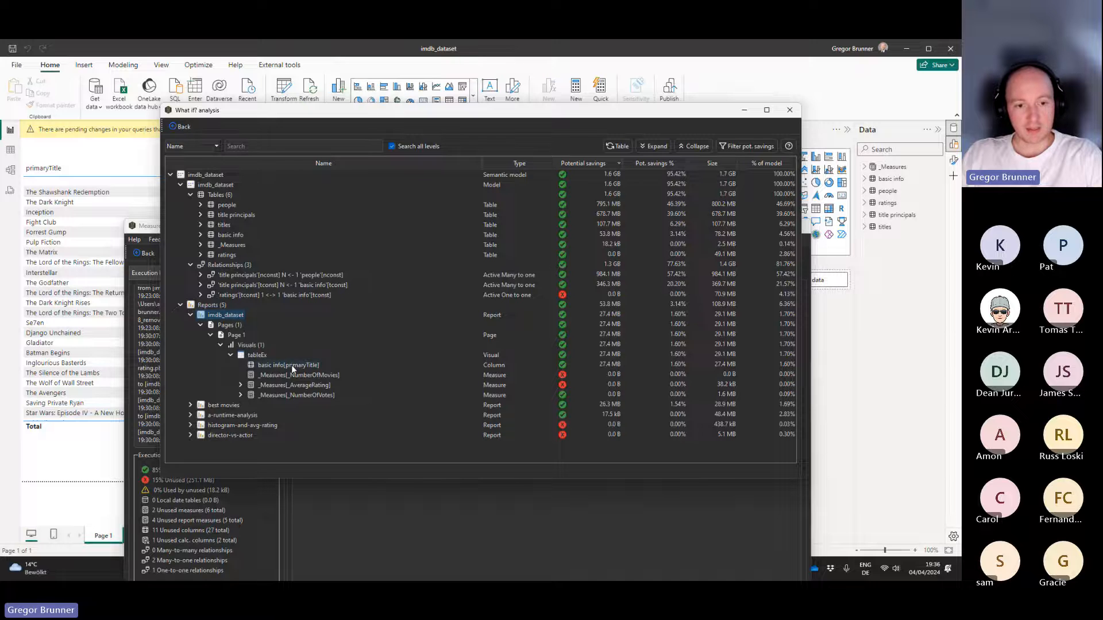
click(241, 385)
click(241, 406)
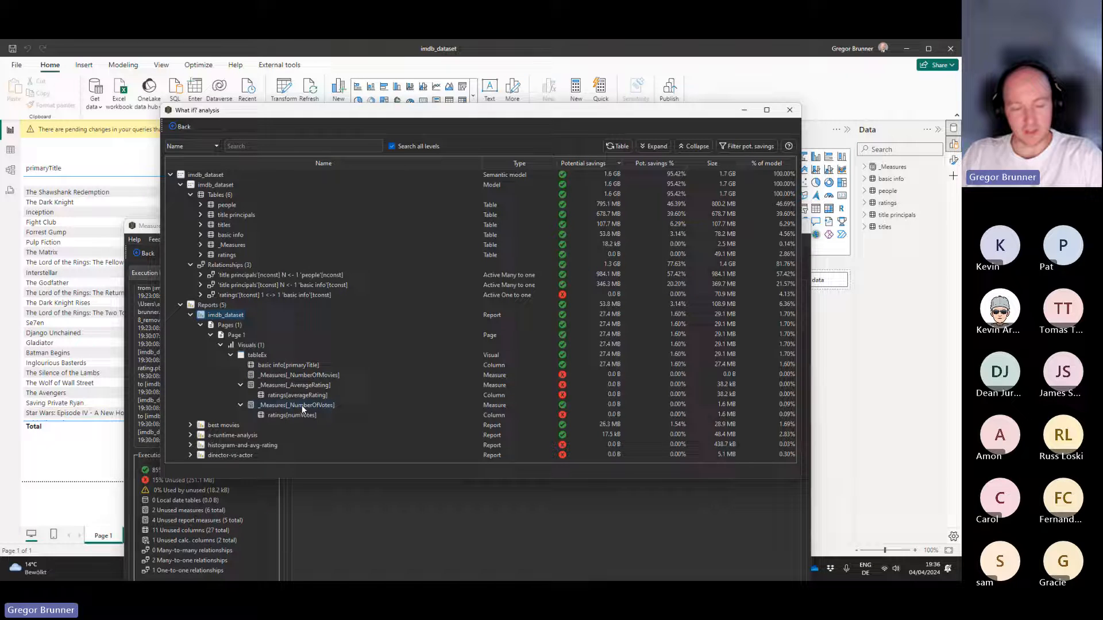
mouse_move(303, 409)
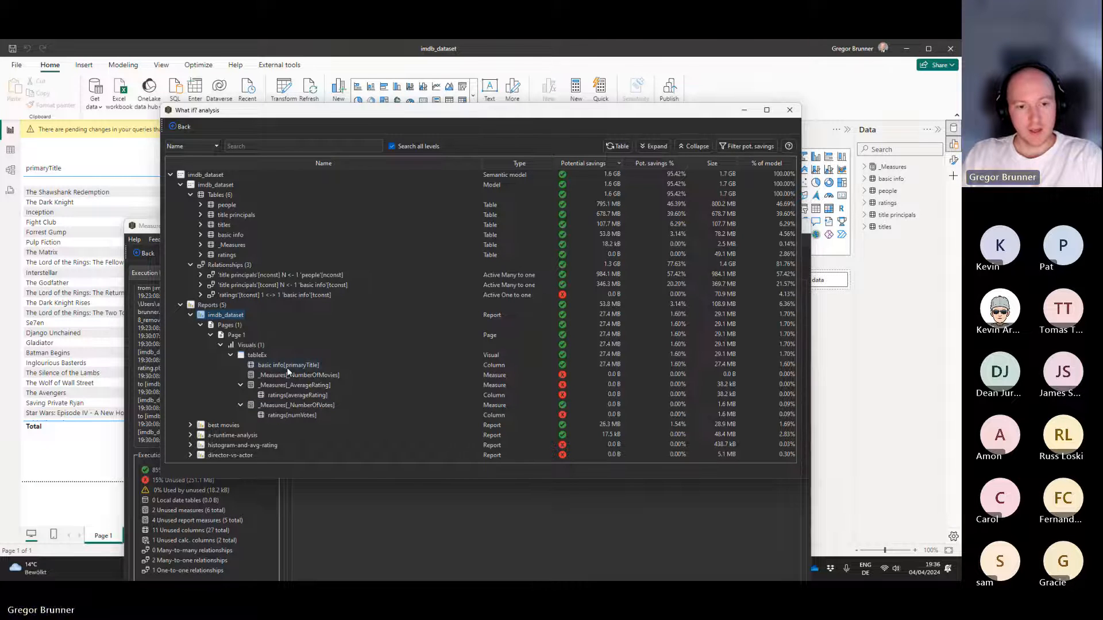
Enlarge the What if? analysis window and expand the best movies report down to the visuals on Page 1.
drag(329, 114, 319, 95)
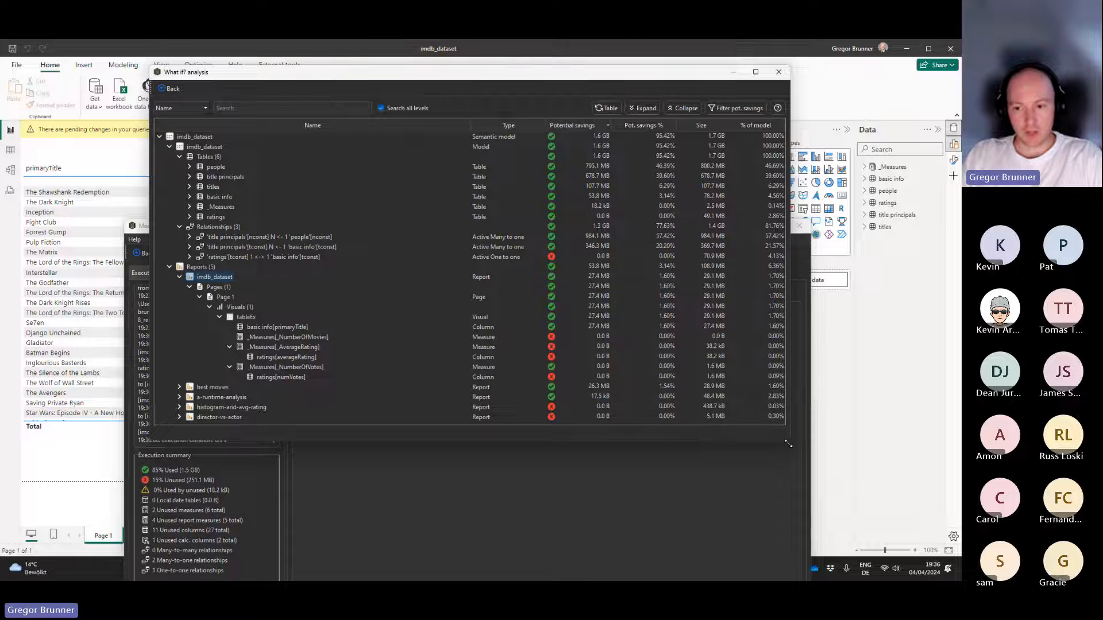
drag(789, 441, 800, 495)
click(179, 387)
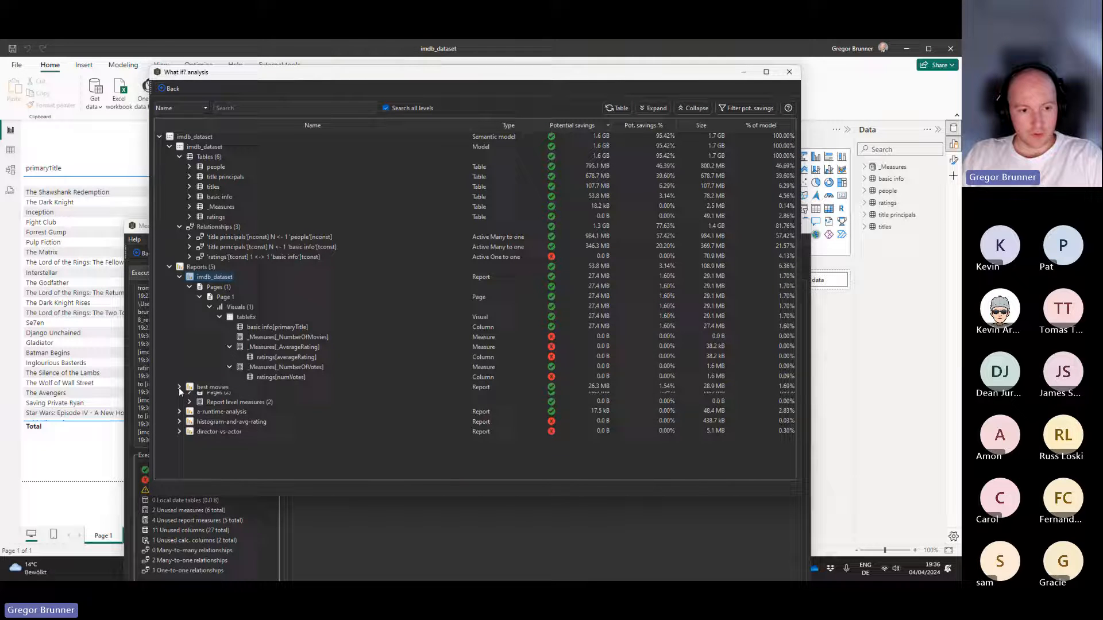
click(190, 397)
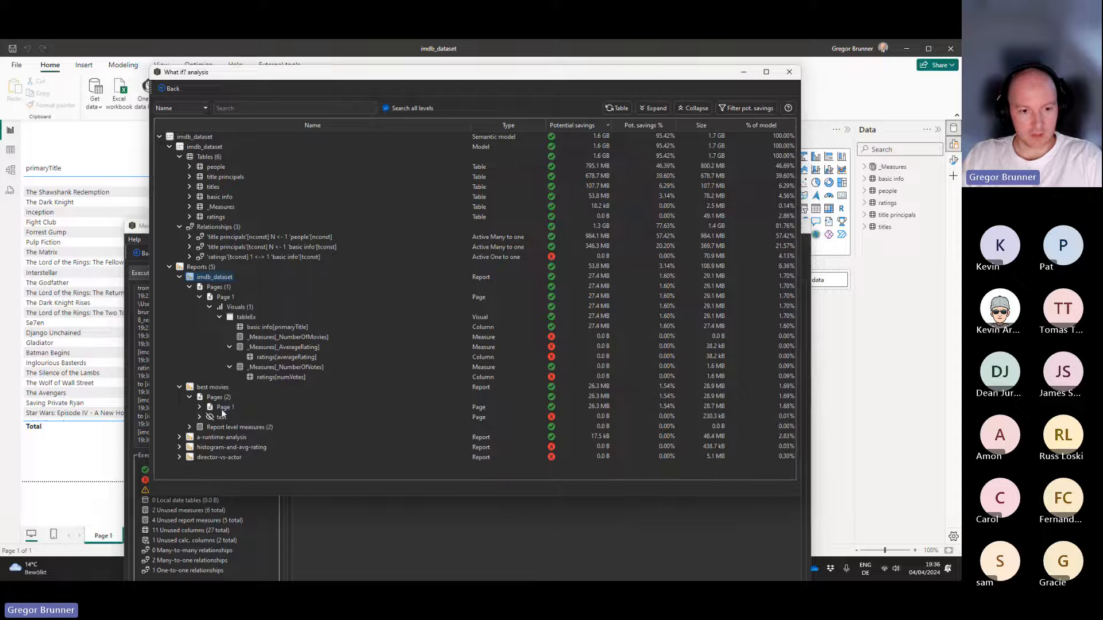
click(199, 408)
click(210, 418)
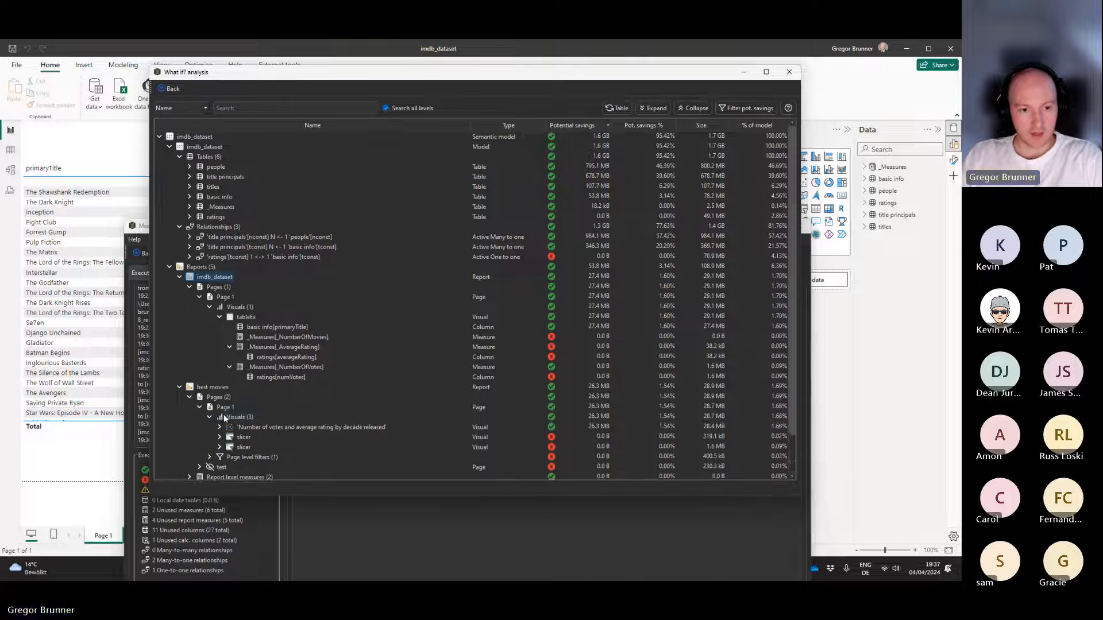
Examine the fields and dependencies of the 'Number of votes and average rating by decade released' visual and both slicers in best movies.
scroll(224, 416, down, 1)
click(219, 387)
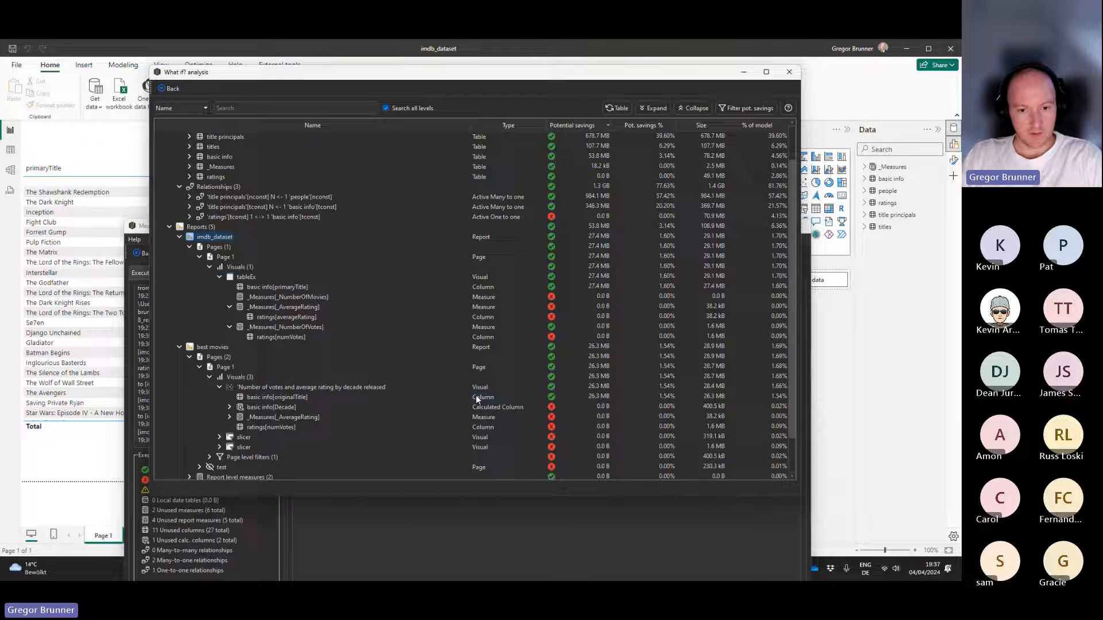
click(229, 407)
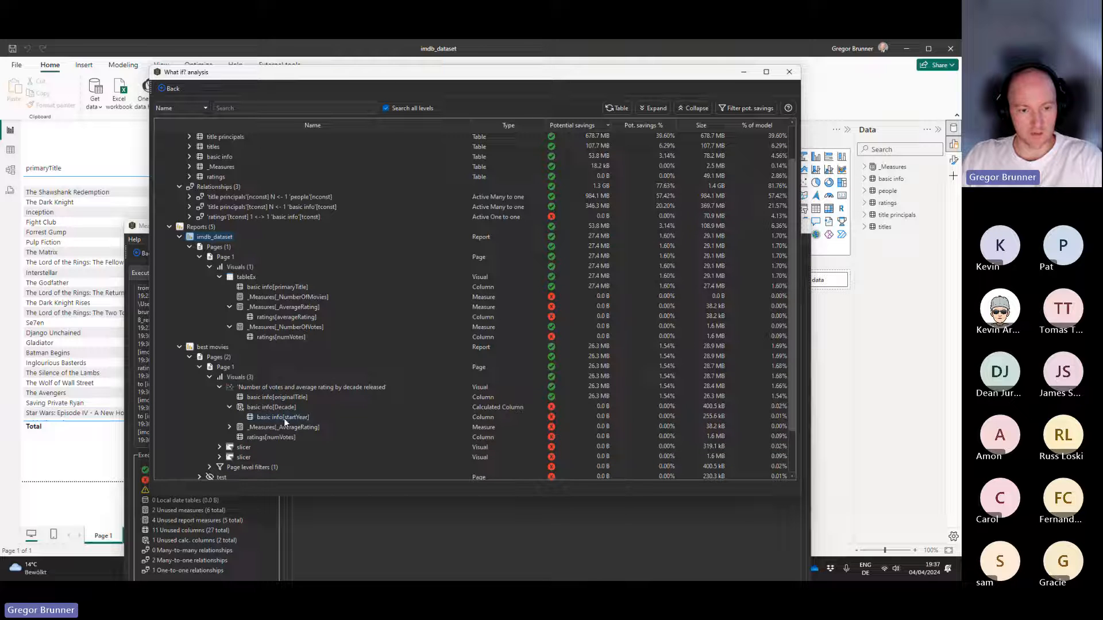
click(229, 427)
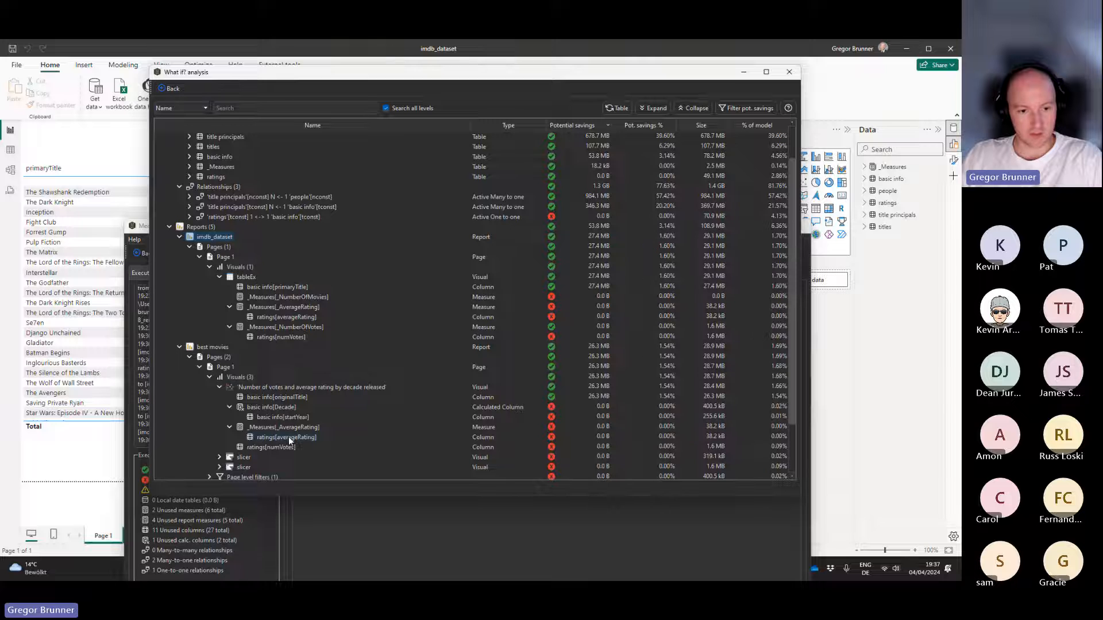
scroll(296, 430, down, 2)
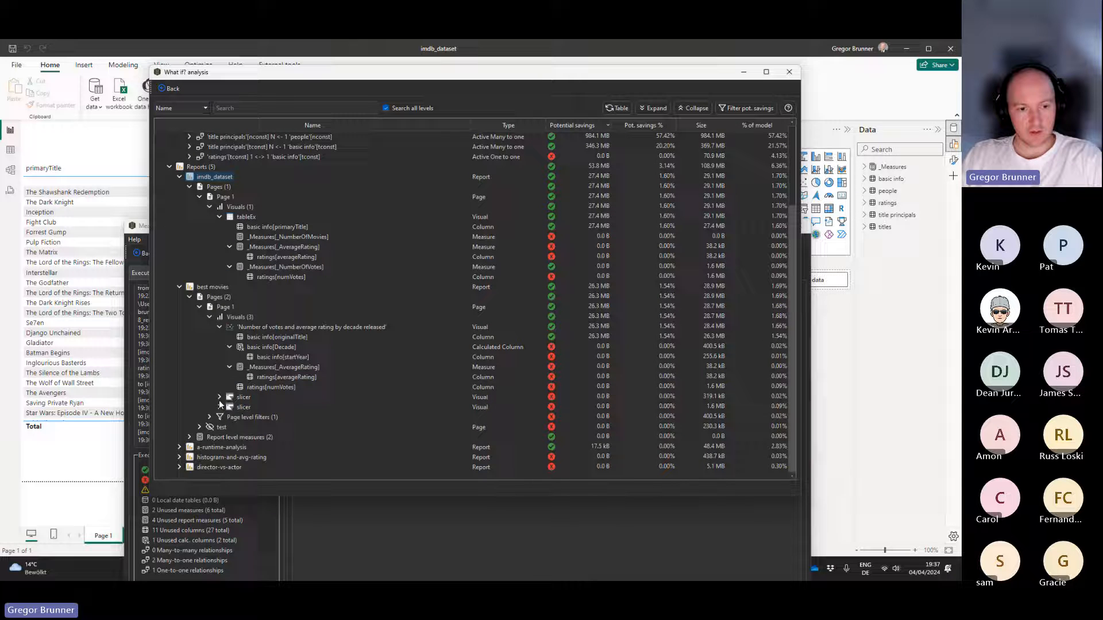
click(219, 398)
click(219, 417)
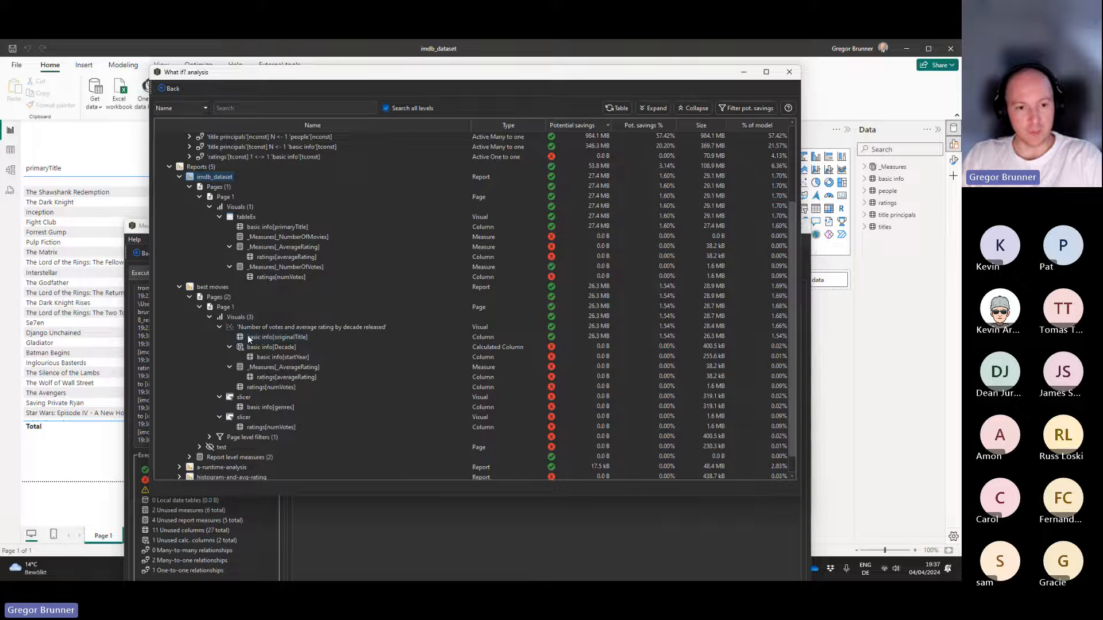
Collapse the visuals on Page 1 of best movies and examine that report's report level measures.
click(219, 327)
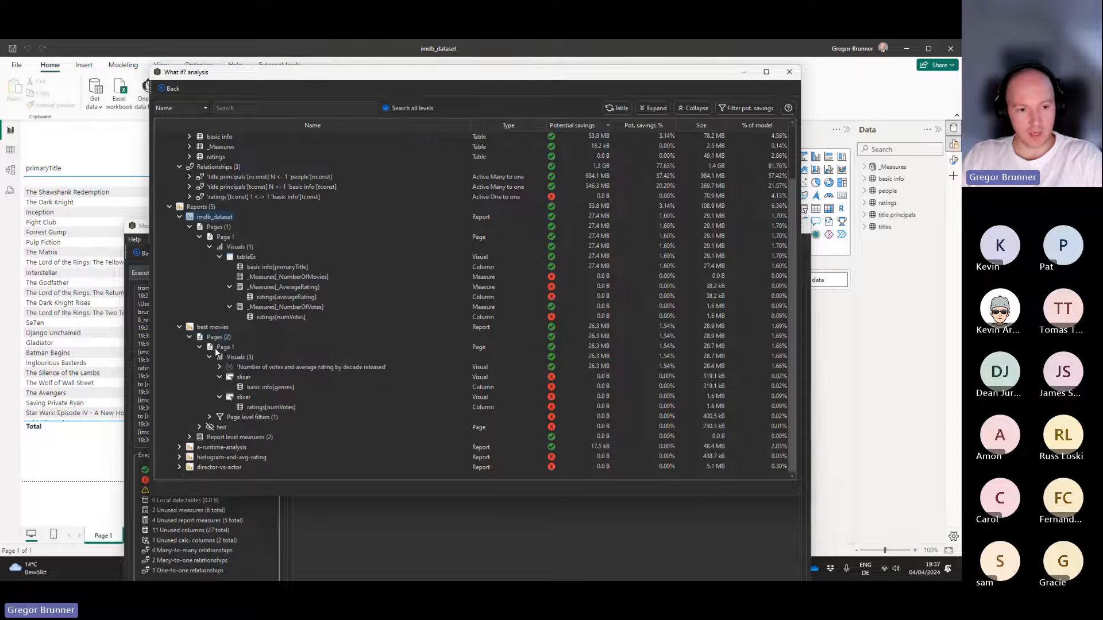
click(210, 357)
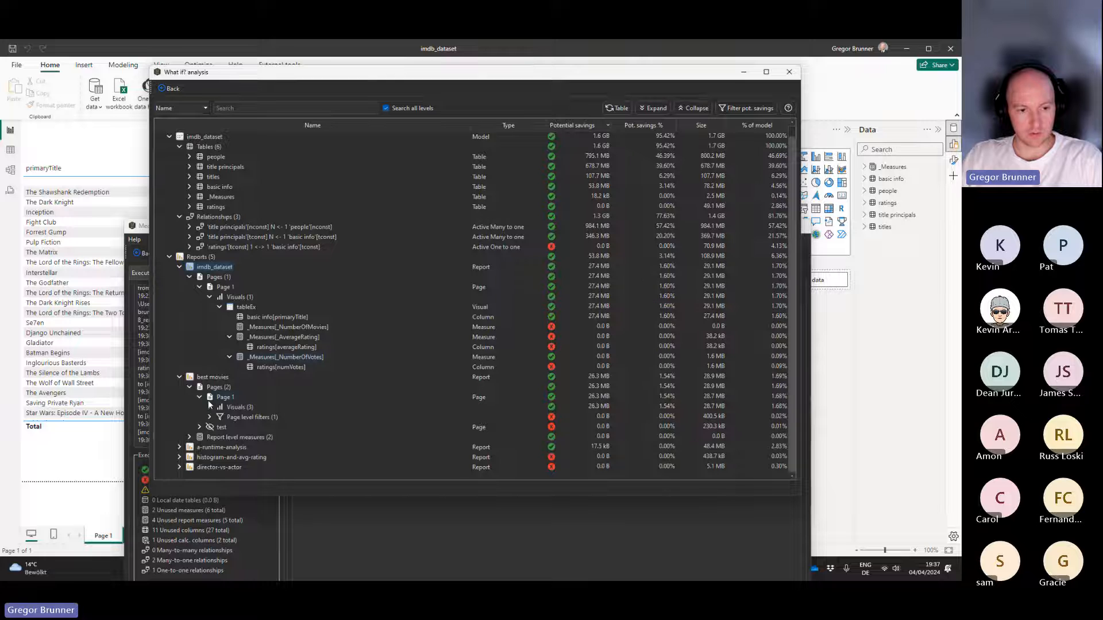
click(190, 437)
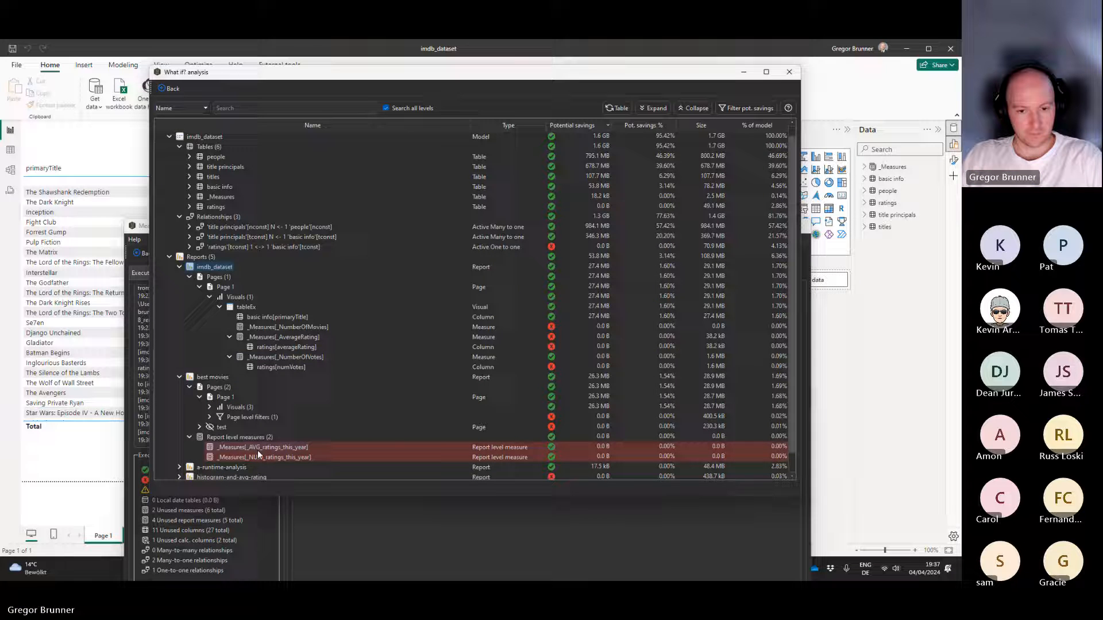
scroll(241, 440, down, 1)
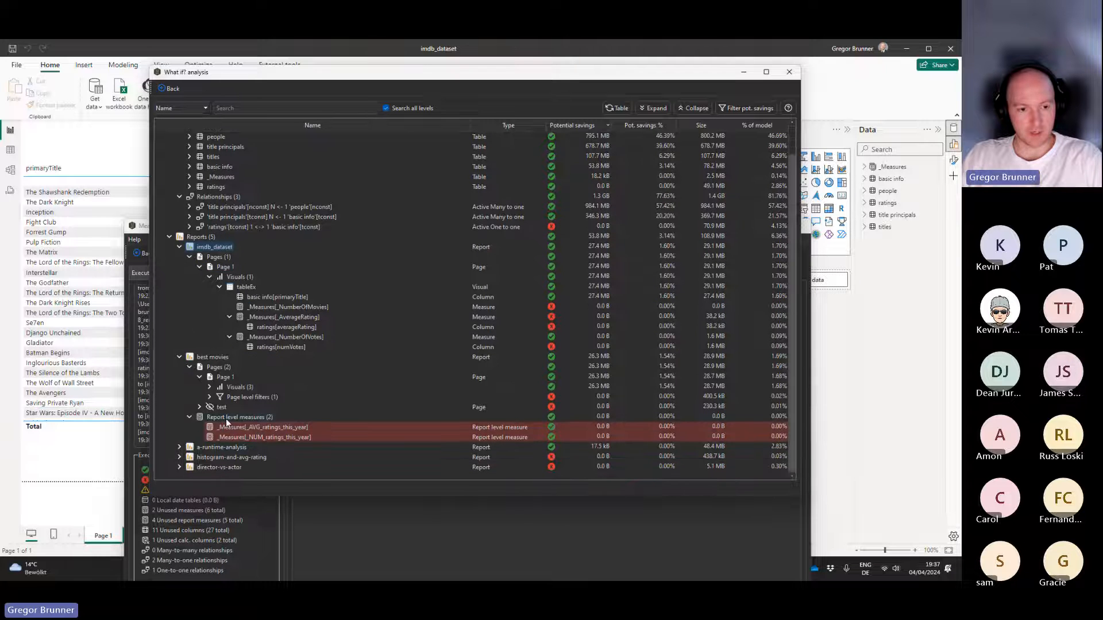
Collapse the best movies and imdb_dataset report branches so only the five report names are listed.
click(189, 418)
click(179, 377)
click(199, 297)
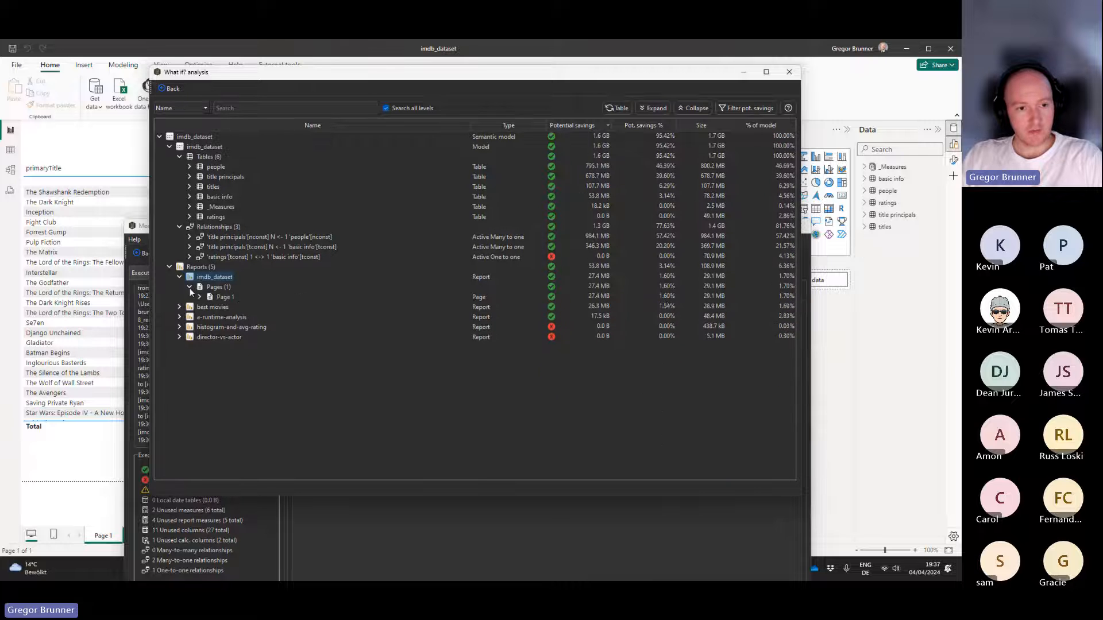
click(189, 287)
click(179, 278)
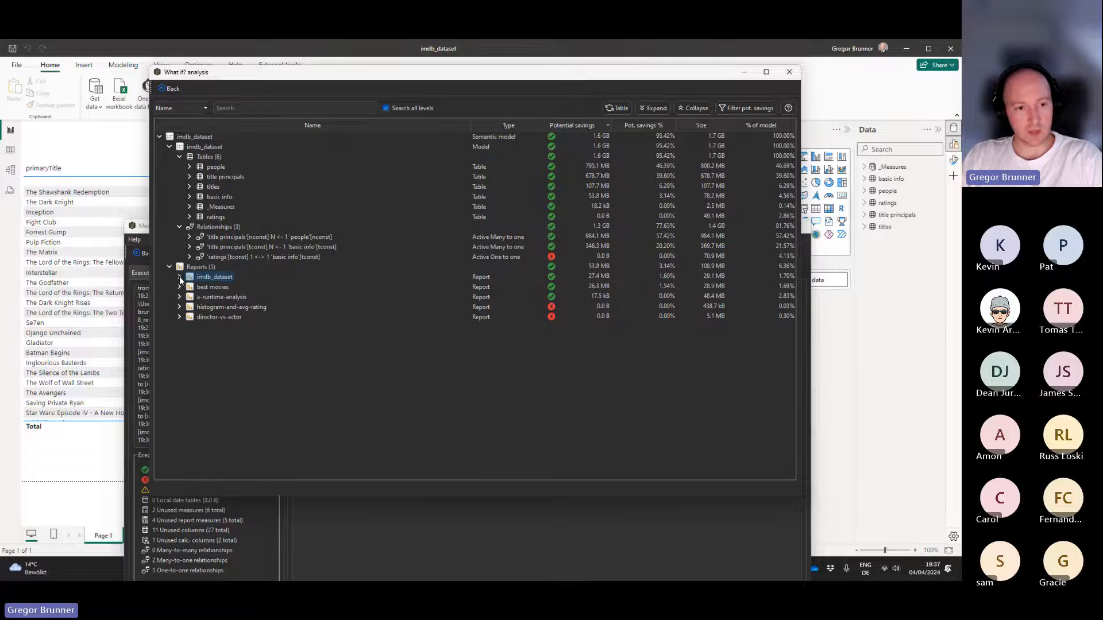
Expand best movies and director-vs-actor one level, and a-runtime-analysis and histogram-and-avg-rating down to their pages.
click(179, 287)
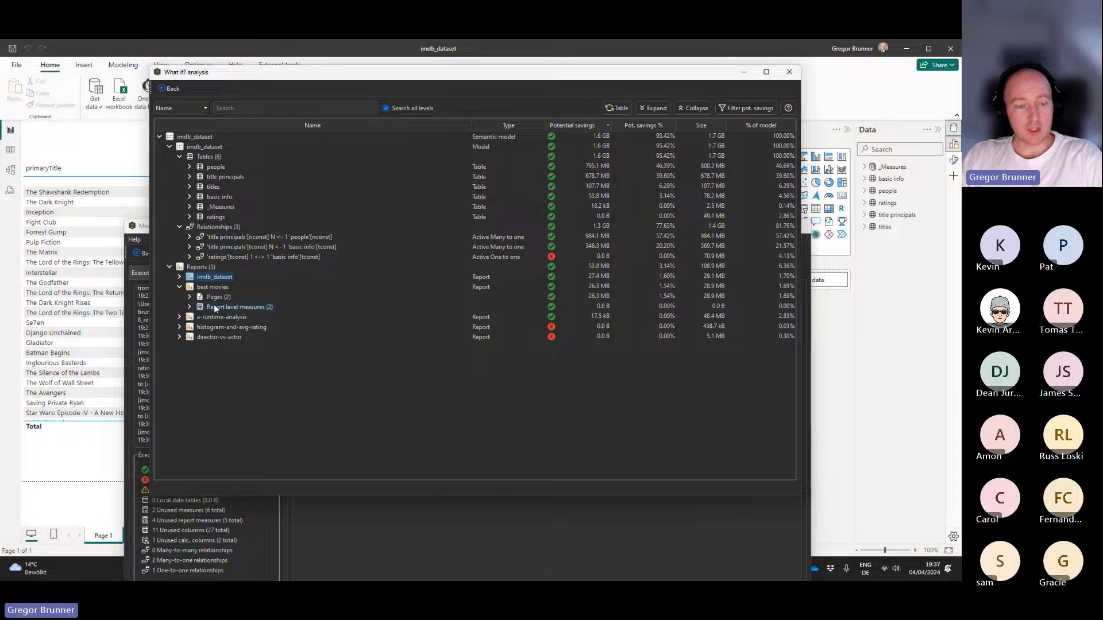
click(178, 318)
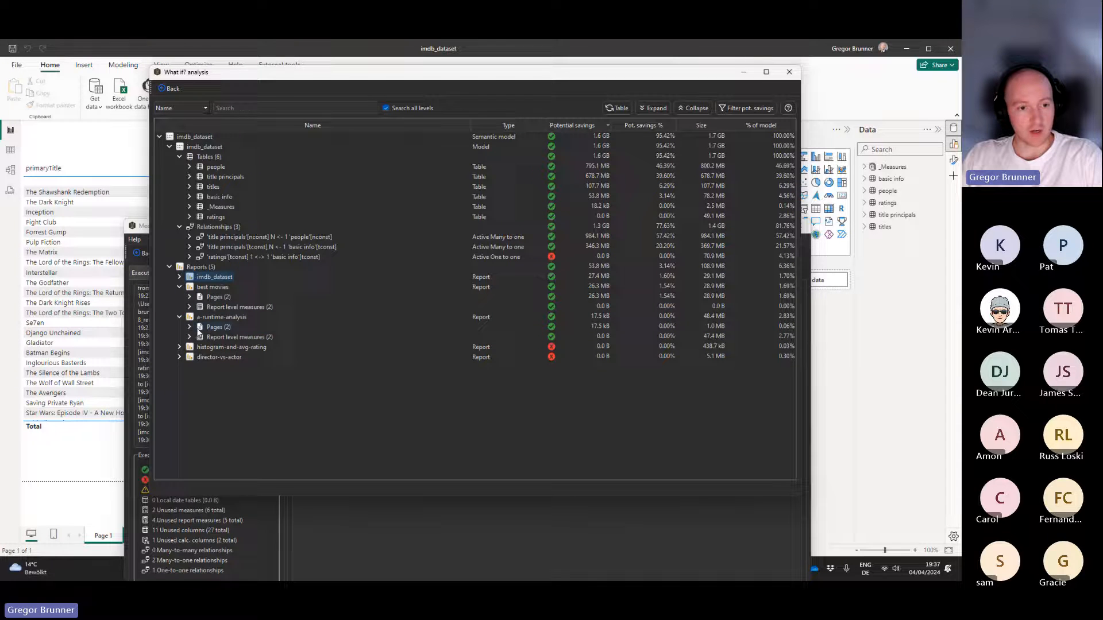
click(190, 327)
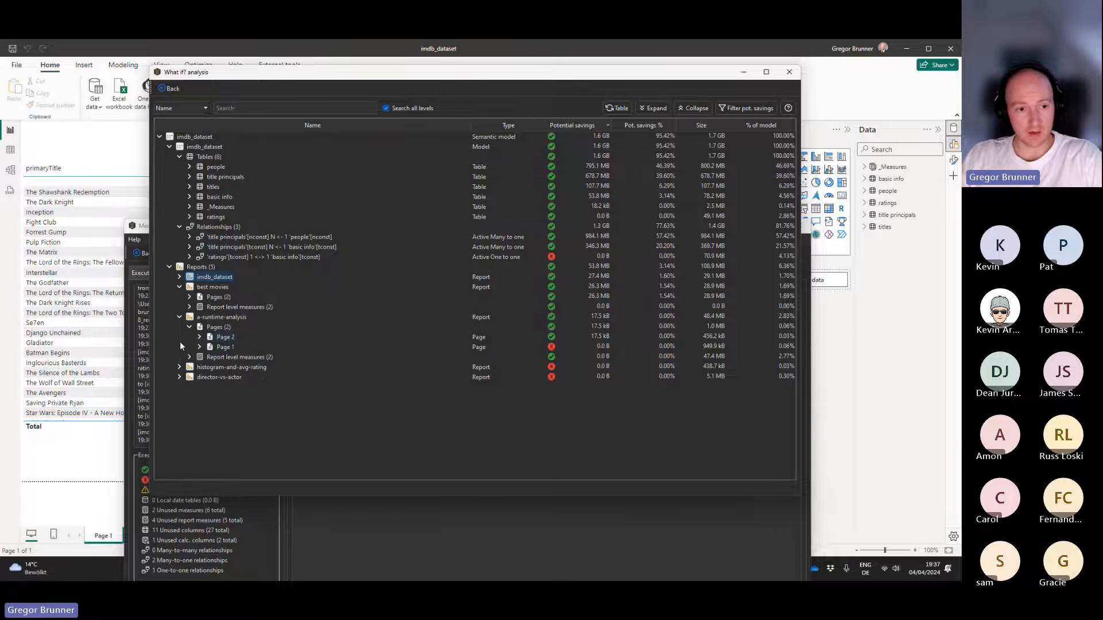
click(179, 367)
click(190, 376)
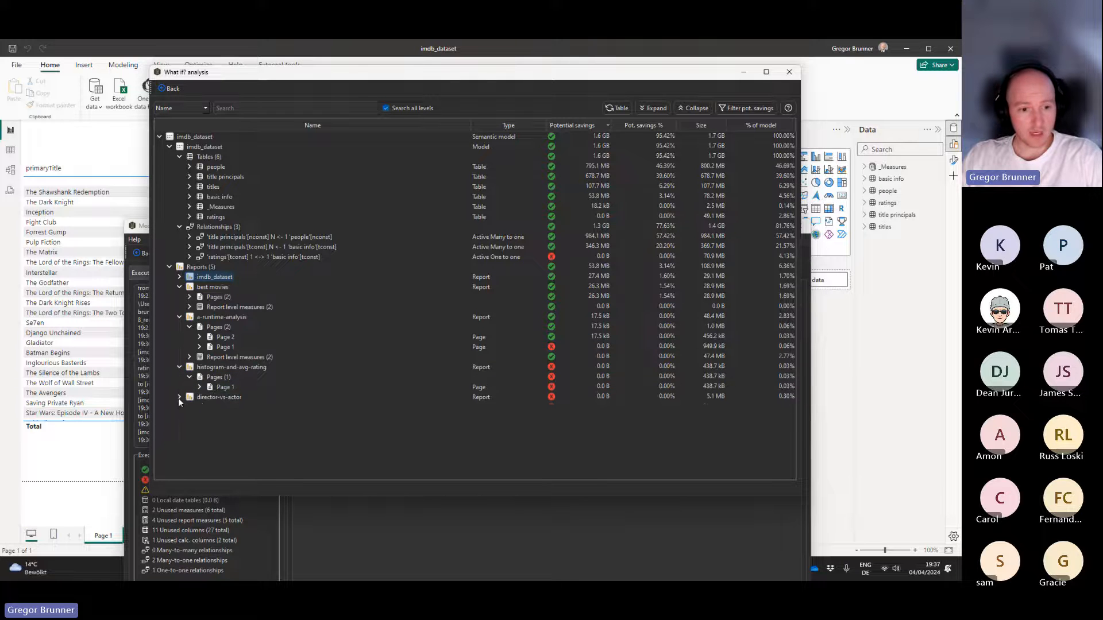
click(179, 398)
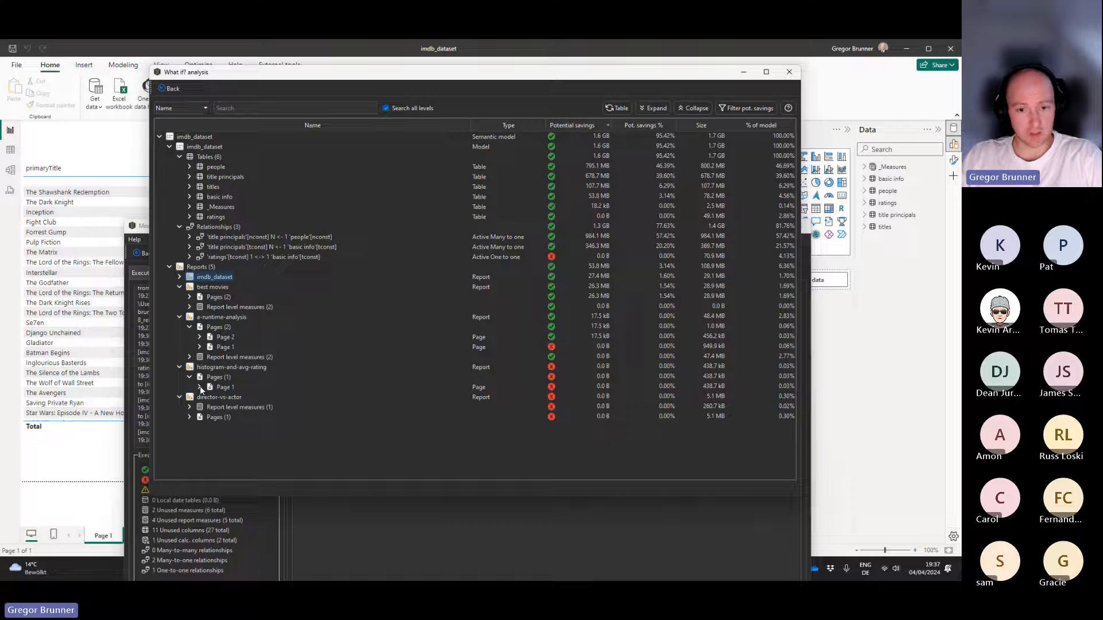
Expand best movies and imdb_dataset down to their pages, keeping Page 1 collapsed, to compare potential savings per page.
click(190, 297)
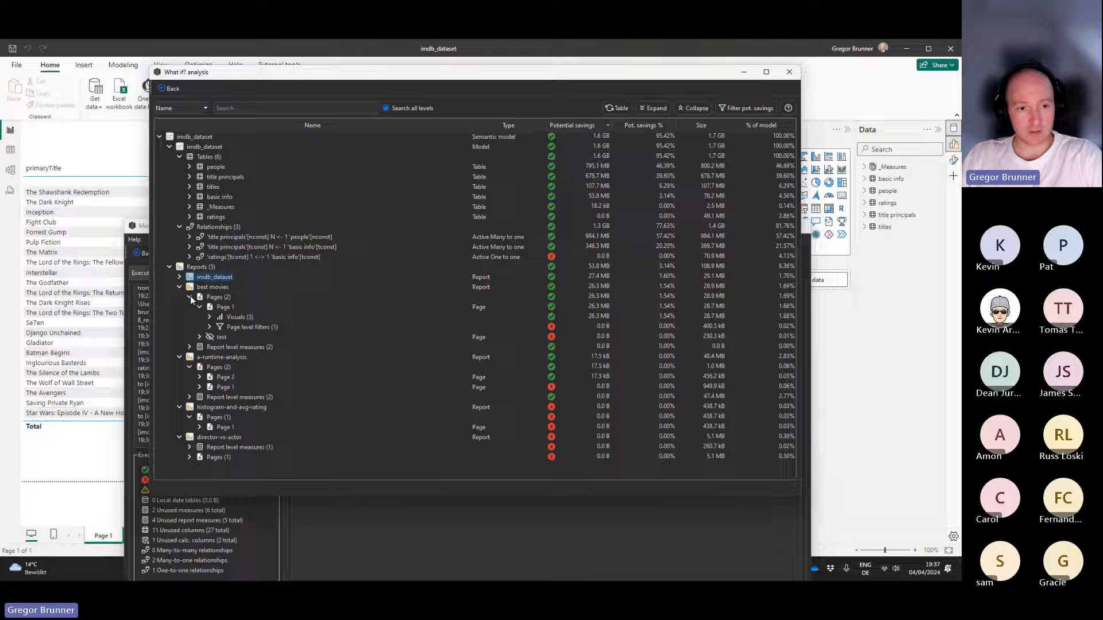
click(200, 307)
click(179, 277)
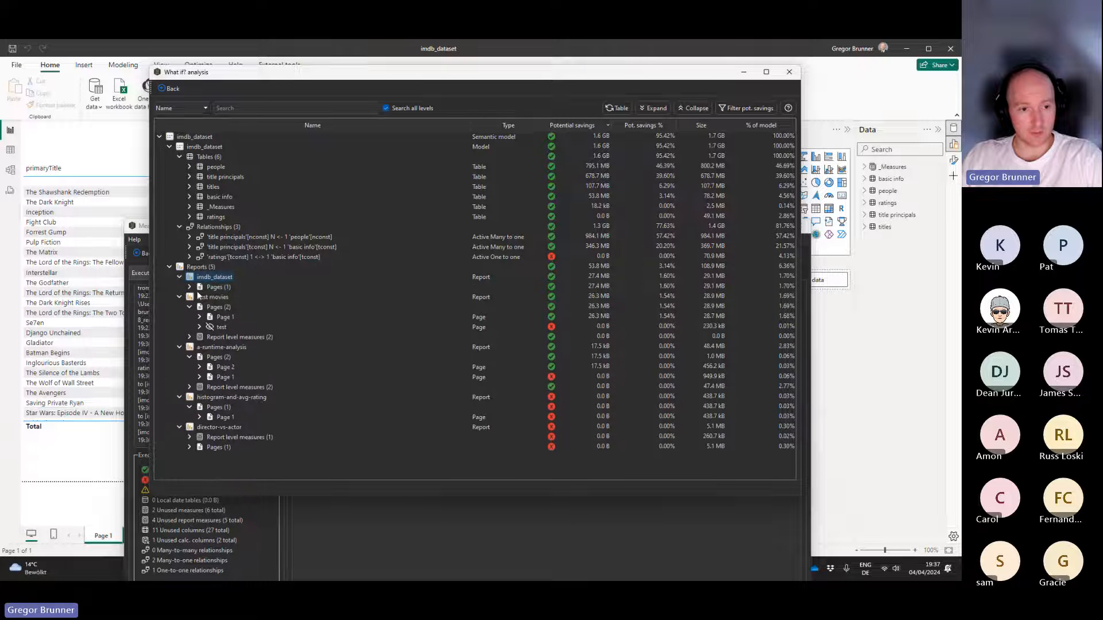
click(190, 287)
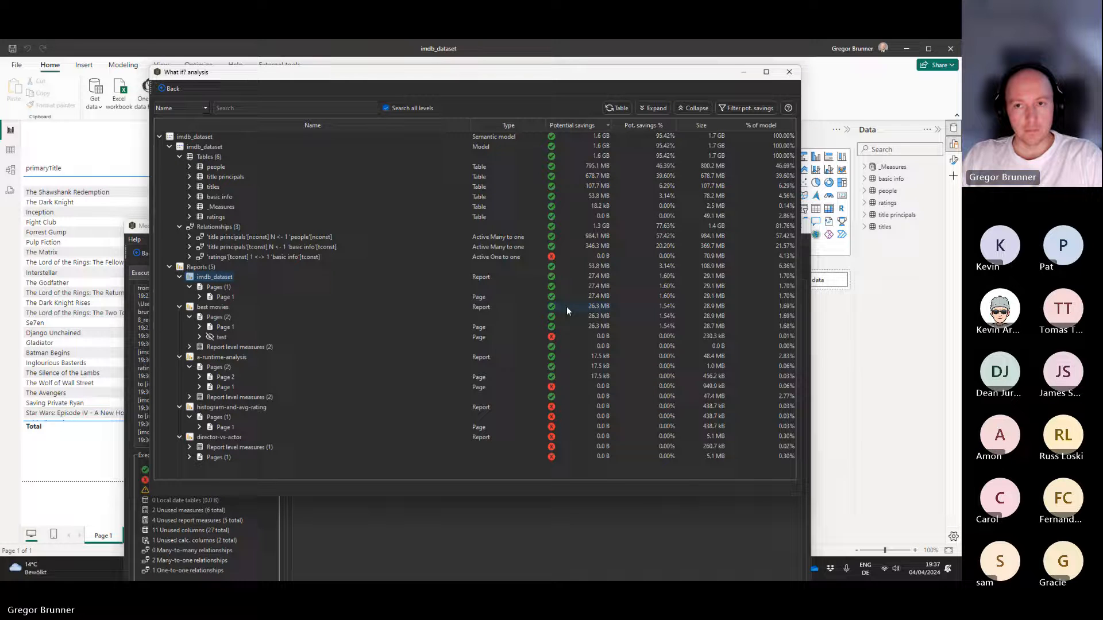
Close the What if? analysis windows and show the measures and calculated columns available to kill.
click(788, 75)
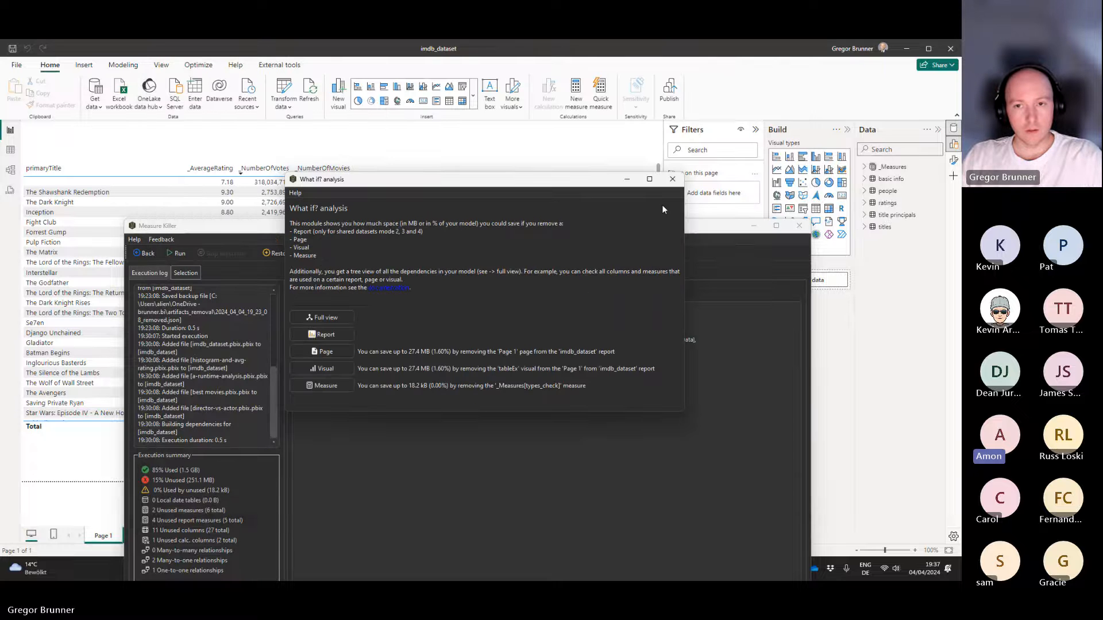
click(672, 179)
drag(389, 231, 379, 111)
click(388, 153)
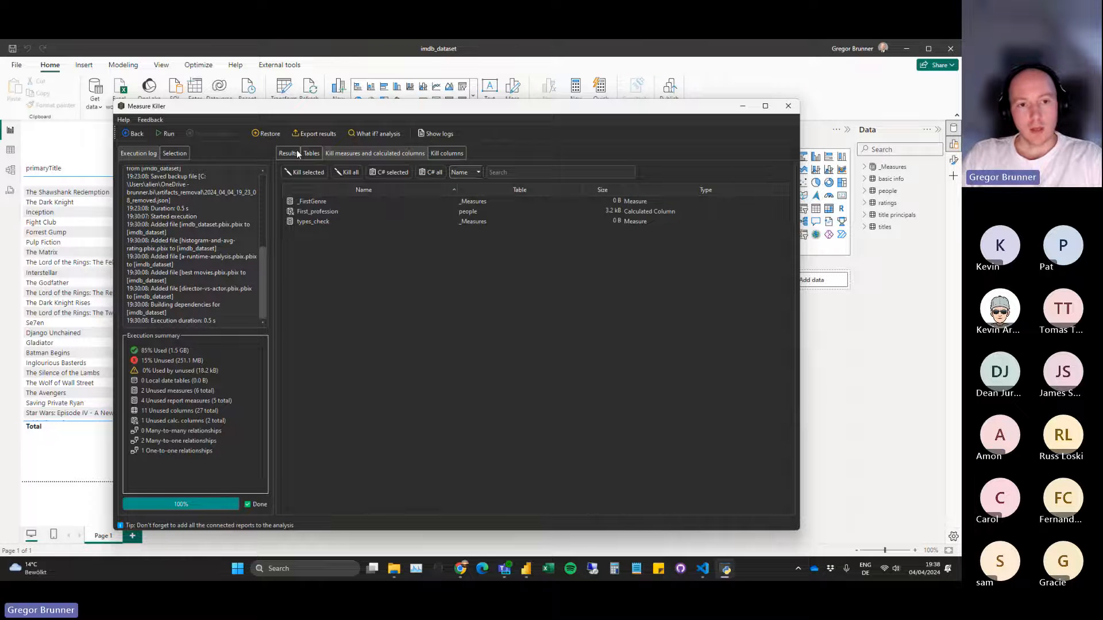
Open the Restore window and examine the history of removed measures and calculated columns.
click(267, 134)
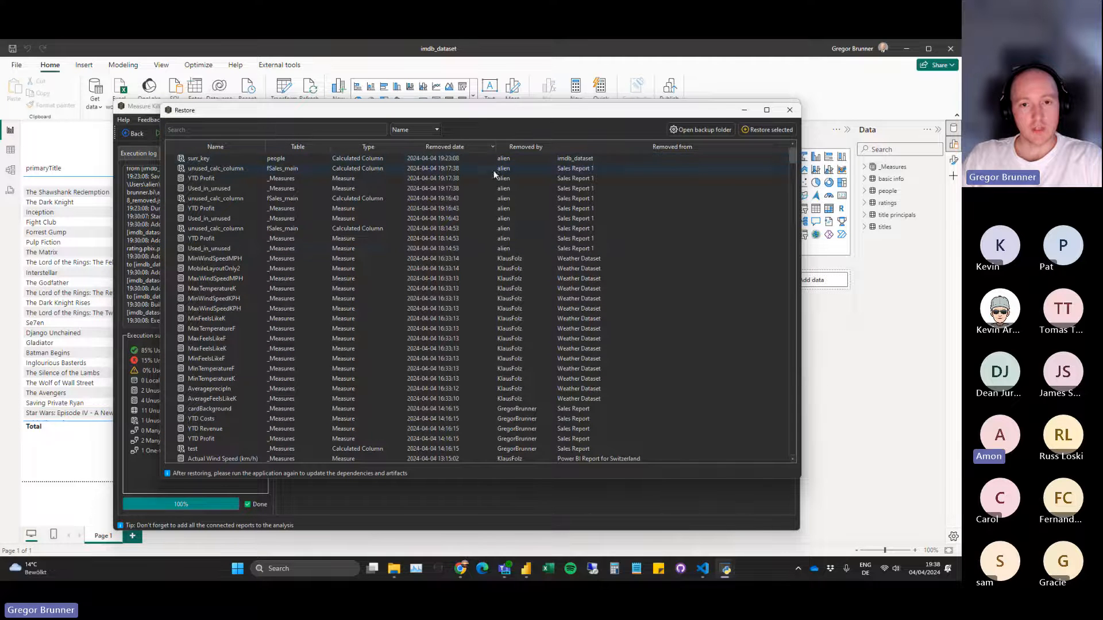
drag(493, 112, 472, 292)
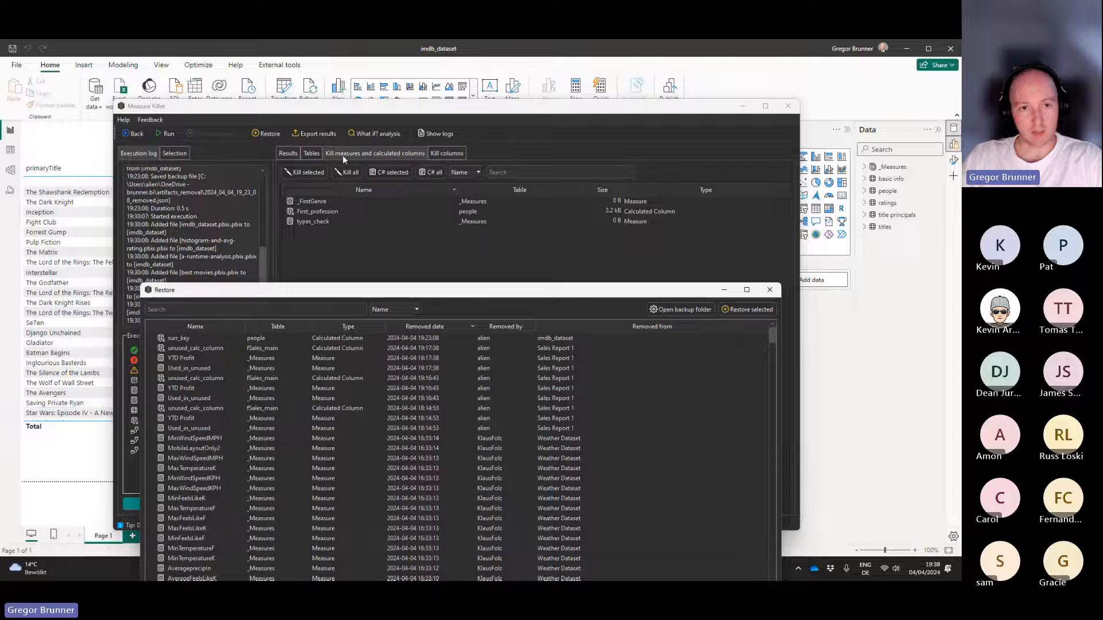
drag(423, 289, 402, 135)
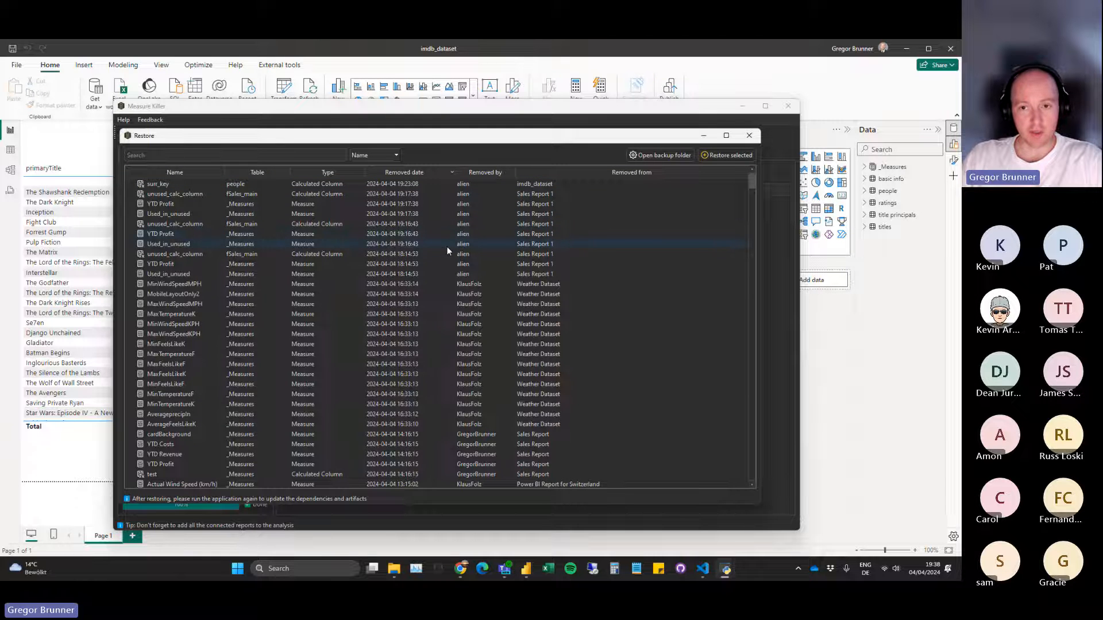
Open the backup folder to view its path and JSON files, and close both it and the Restore window.
click(668, 155)
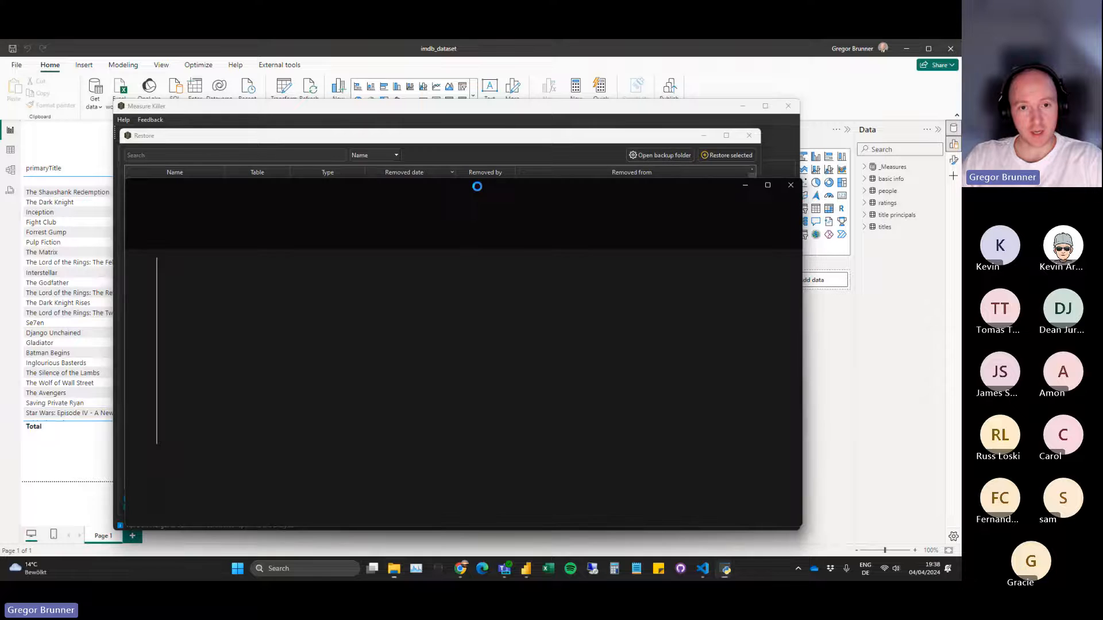
click(612, 209)
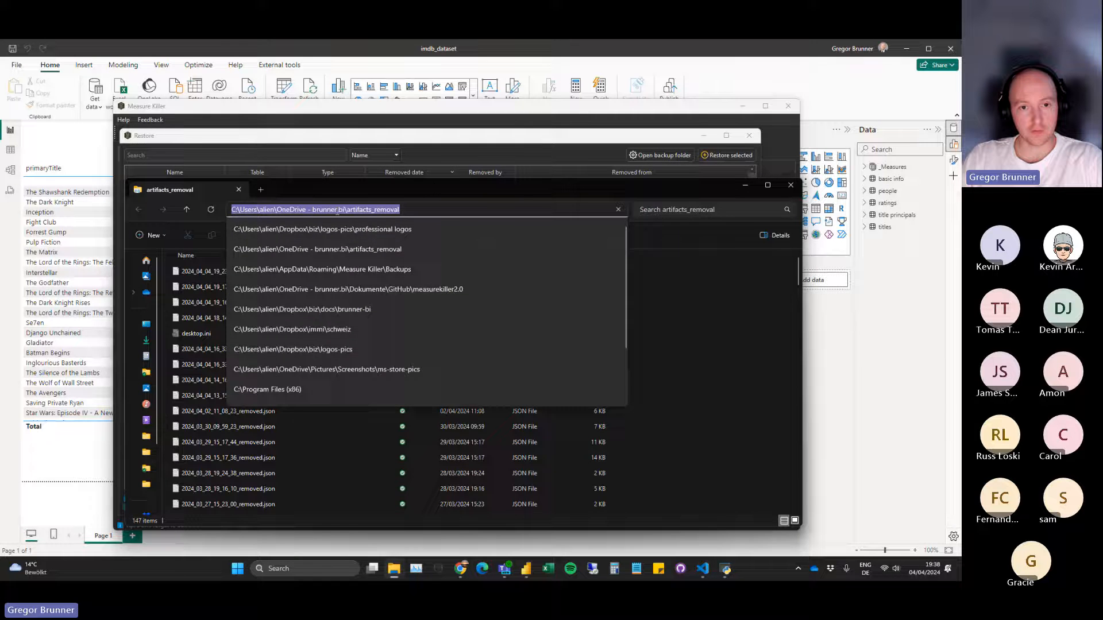
drag(435, 189, 445, 174)
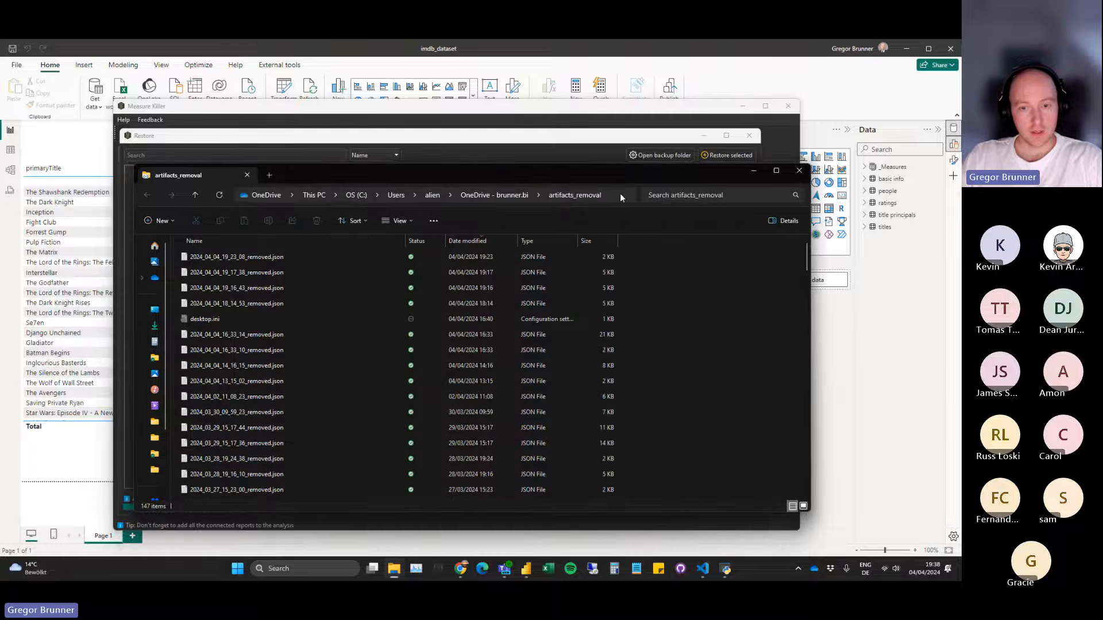
click(798, 170)
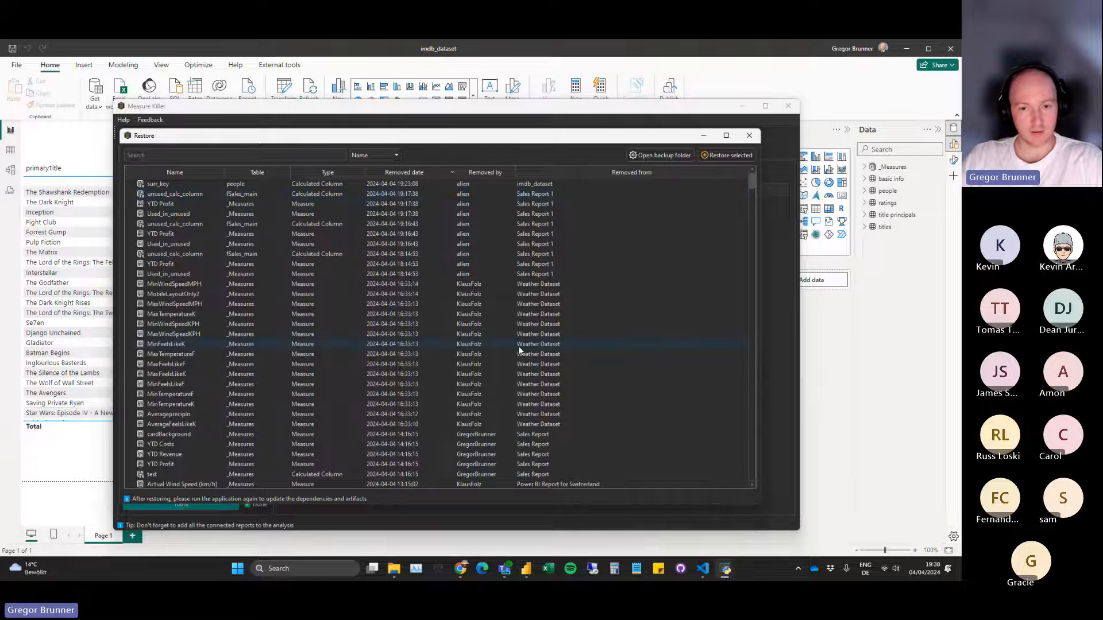
click(749, 136)
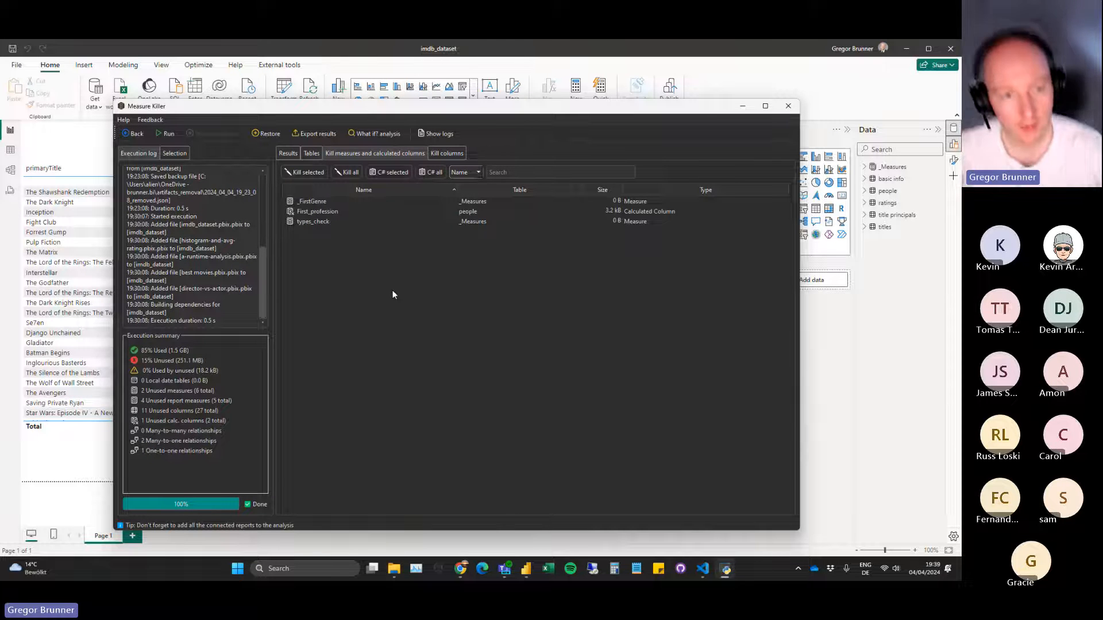
Return to the results list and open the What if? analysis full view in a widened window.
drag(356, 107, 308, 85)
click(278, 184)
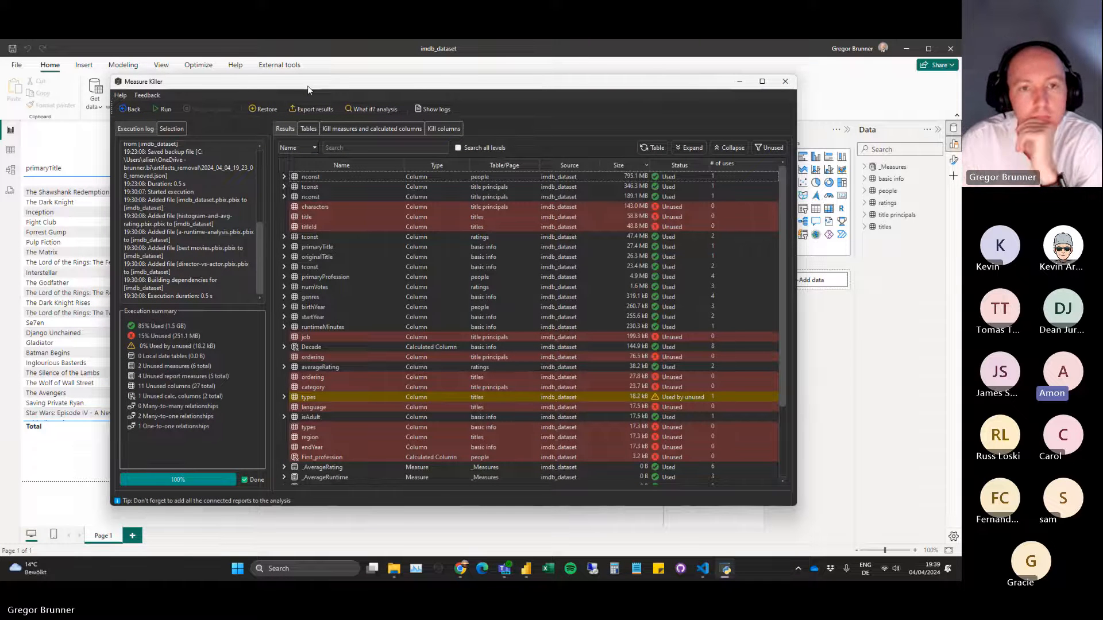
click(371, 107)
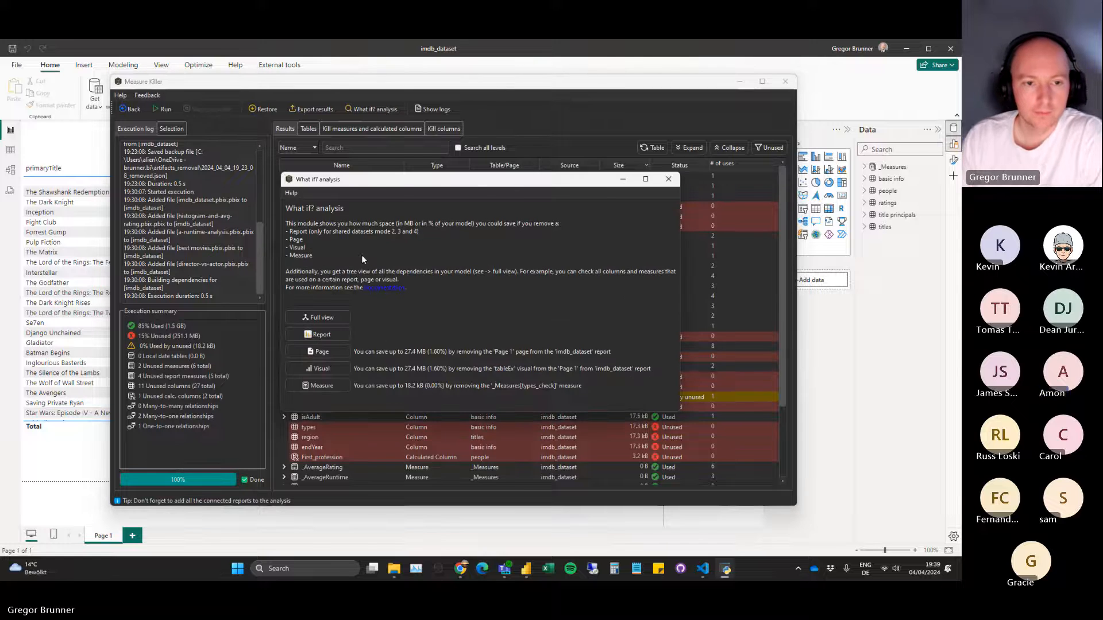
click(317, 319)
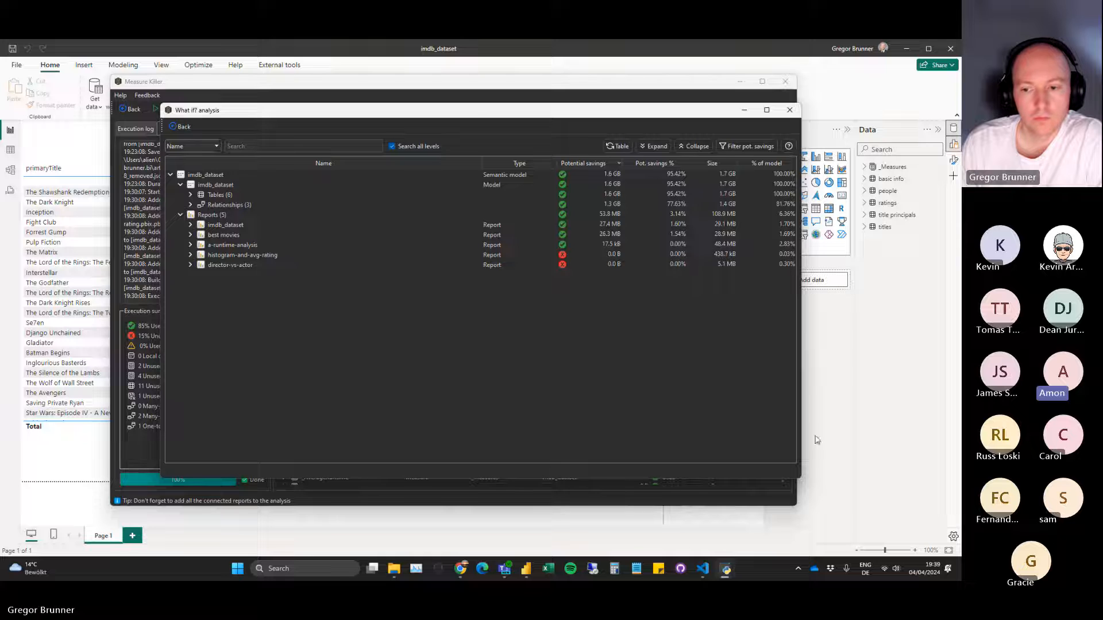
drag(800, 477, 851, 474)
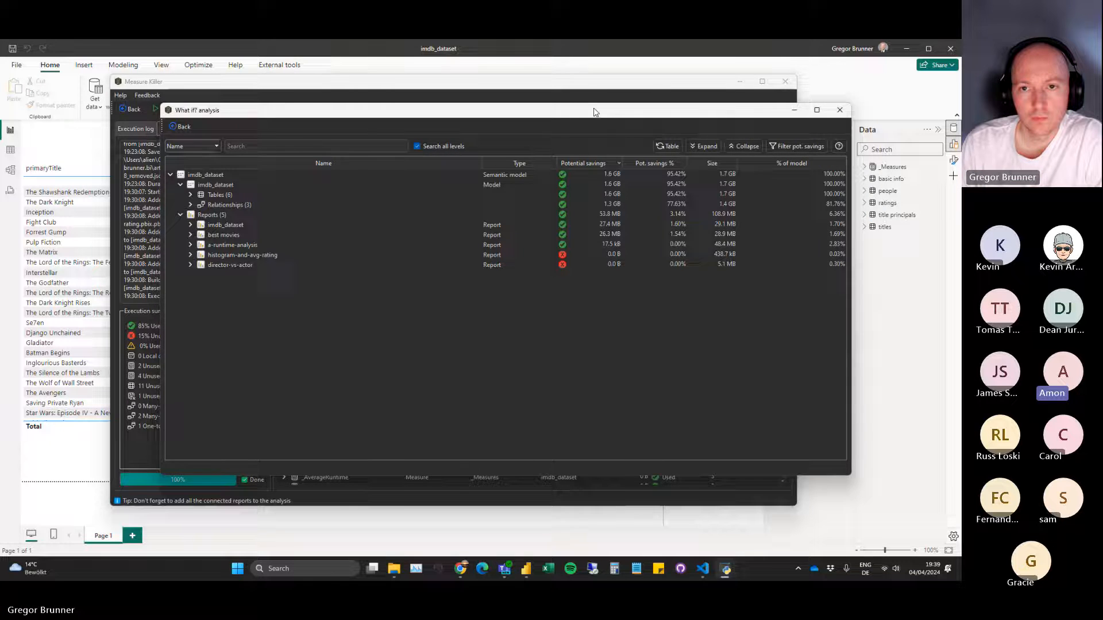
drag(568, 111, 527, 115)
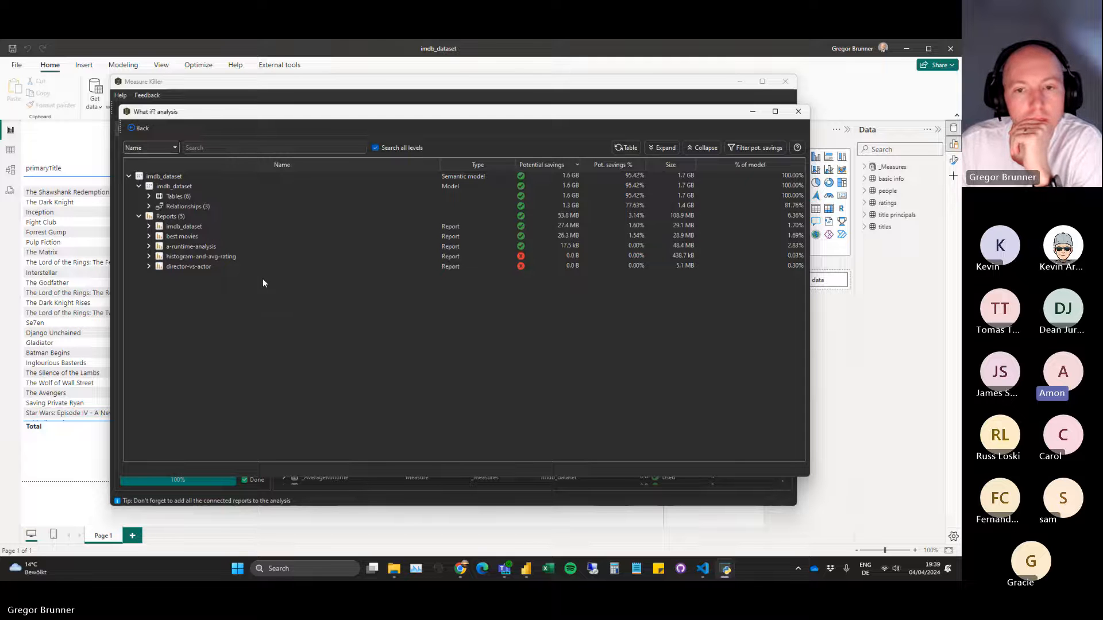
Expand best movies down to the visuals on Page 1 to view them, and collapse the report again.
click(148, 236)
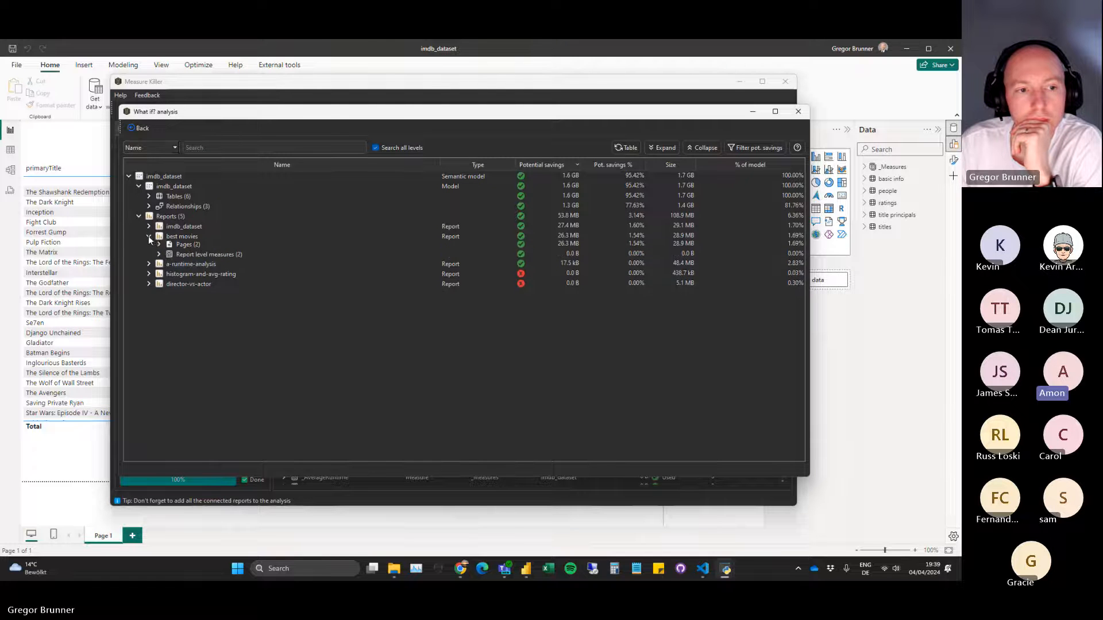
click(159, 246)
click(168, 256)
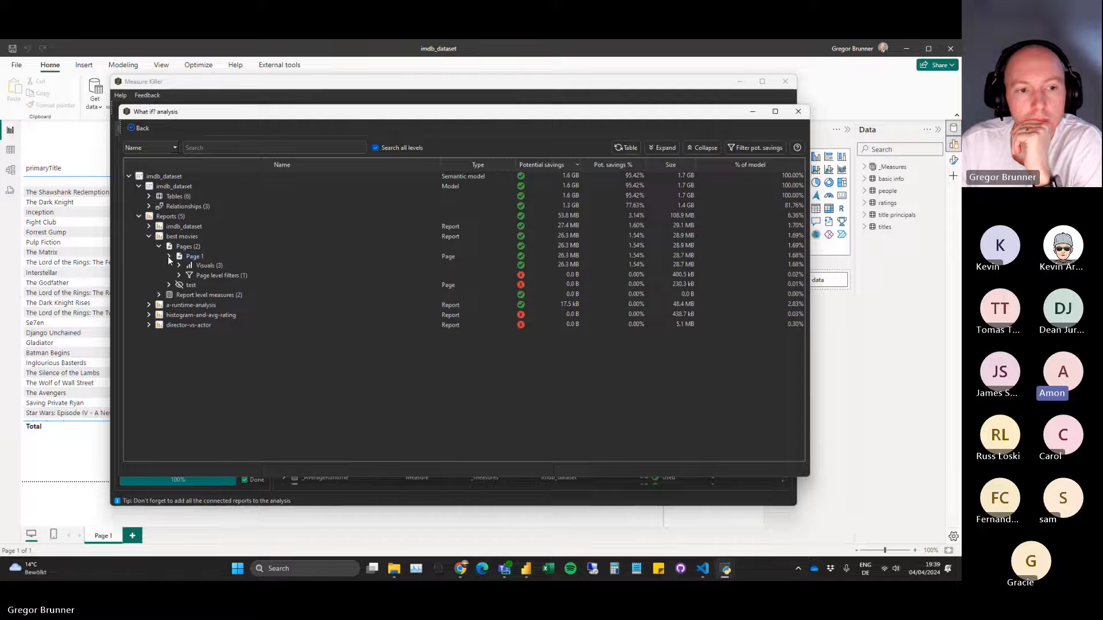
click(179, 266)
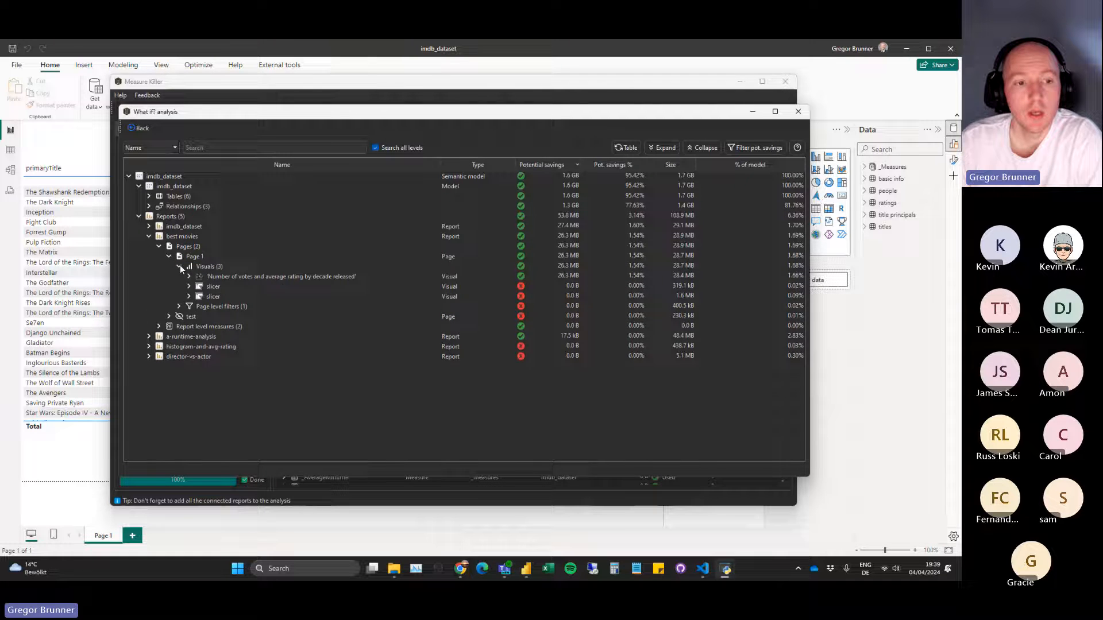
click(178, 267)
click(168, 256)
click(160, 246)
click(149, 236)
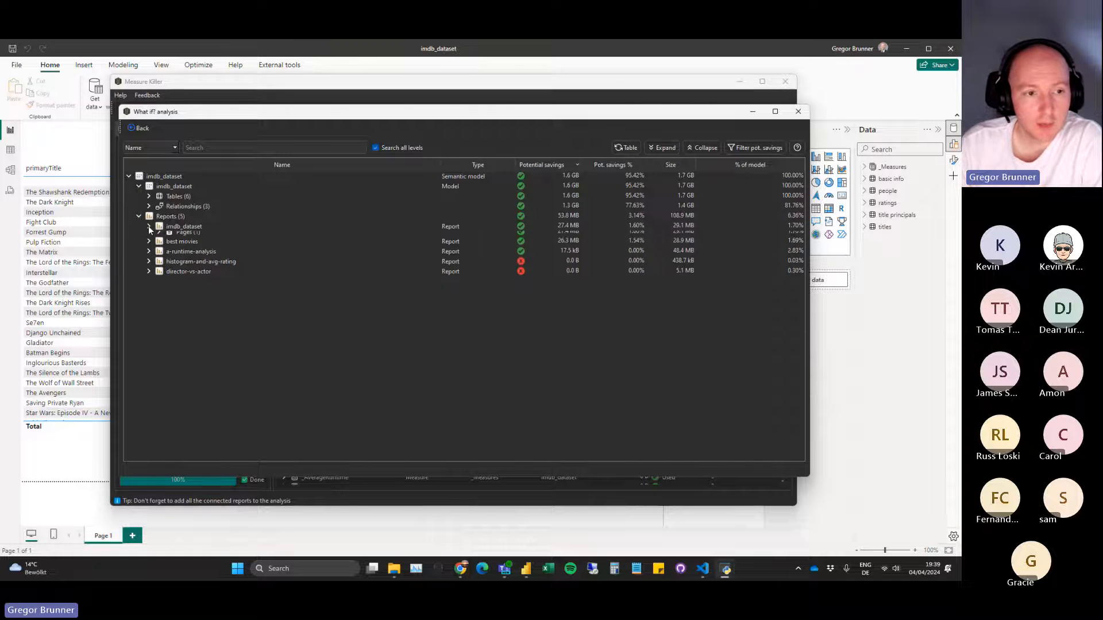
Expand the imdb_dataset report down to the tableEx visual on Page 1.
click(148, 225)
click(159, 236)
click(169, 246)
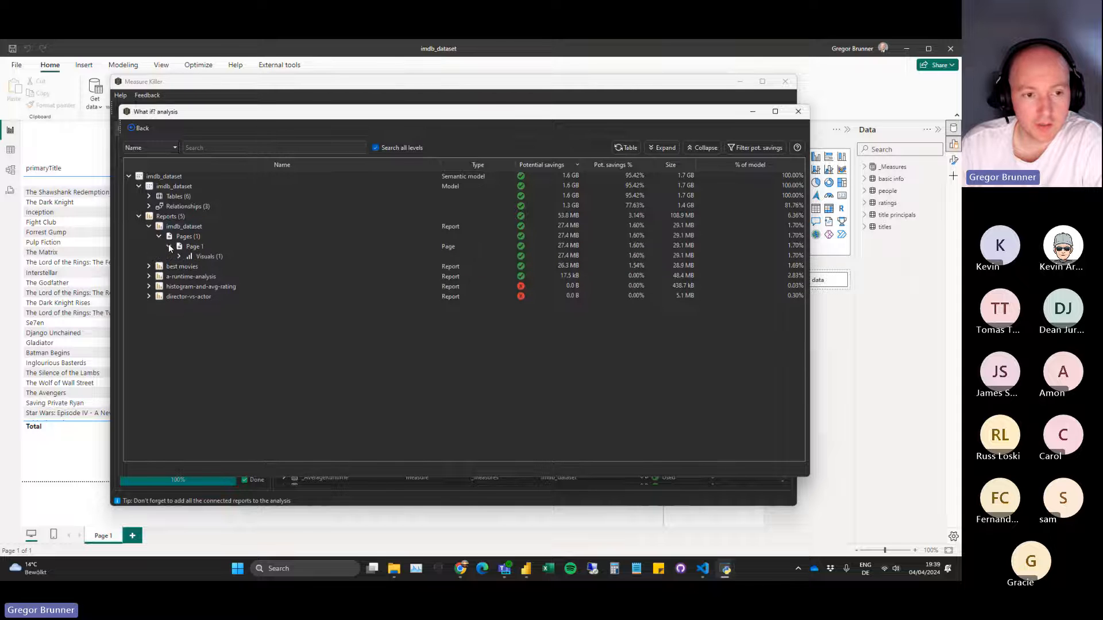
click(179, 257)
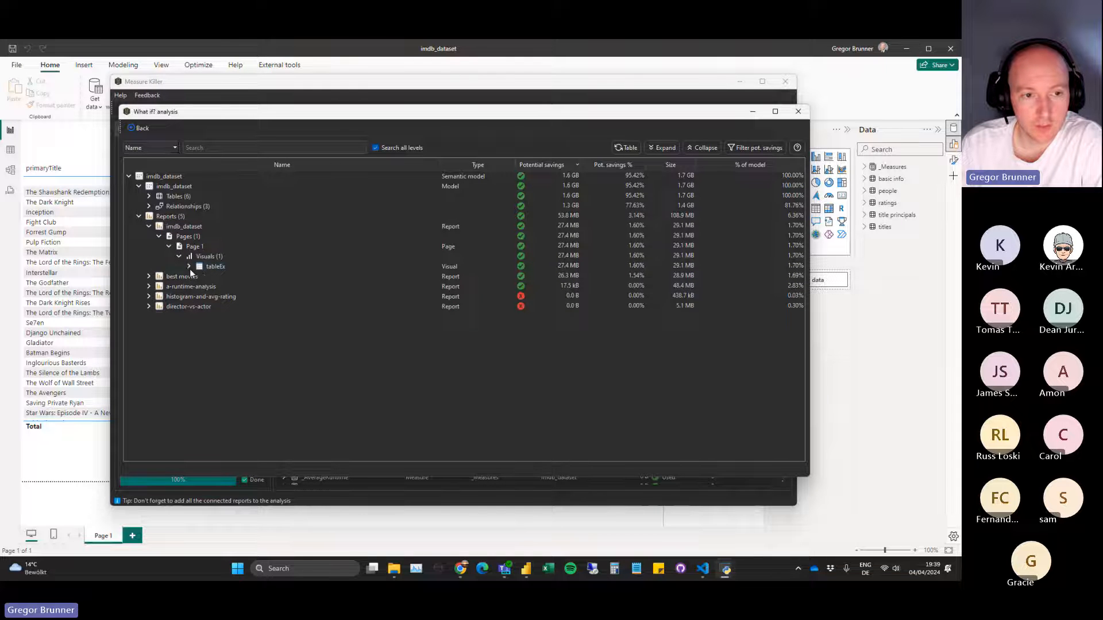
Expand the tableEx visual and its _AverageRating and _NumberOfVotes measures to view the columns they depend on.
click(189, 267)
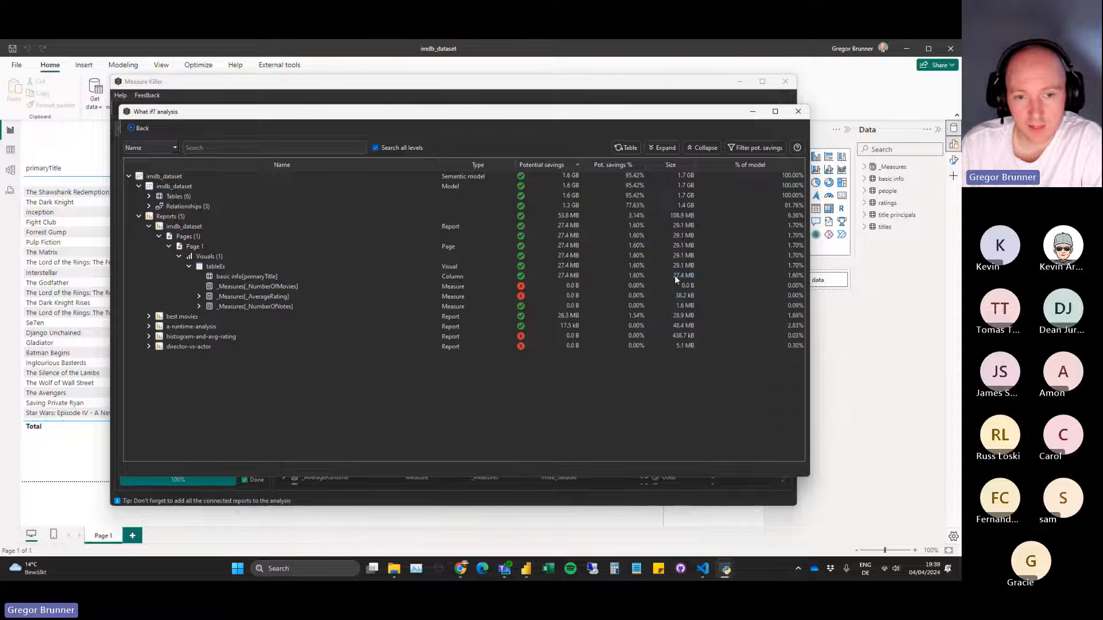
click(198, 296)
click(199, 316)
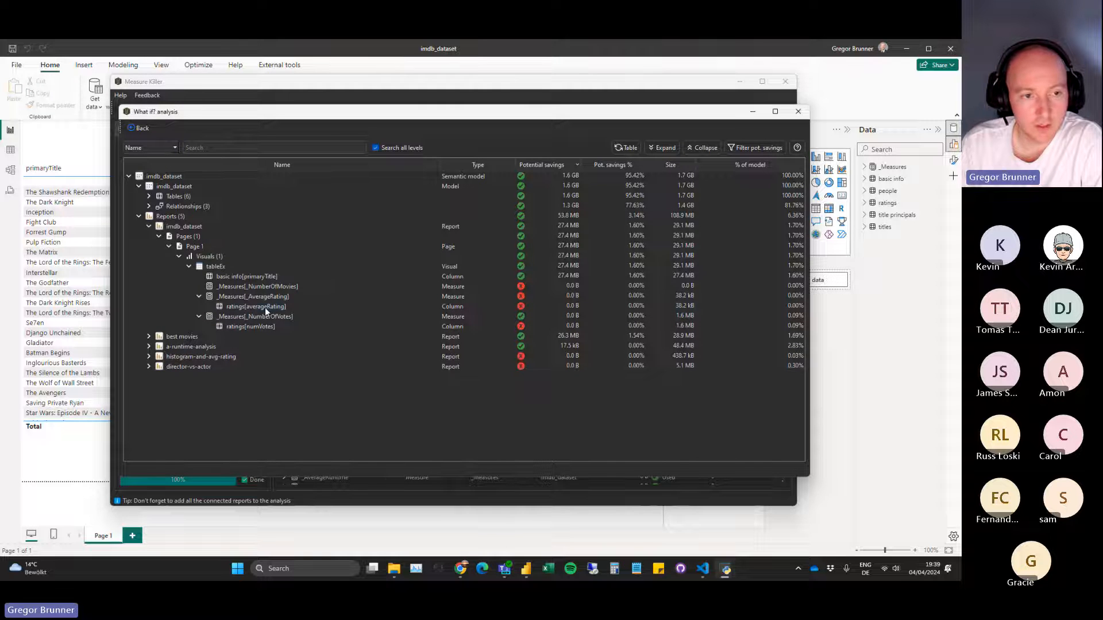
Expand the pages of best movies to view the hidden test page, and collapse both the best movies and imdb_dataset reports.
click(149, 337)
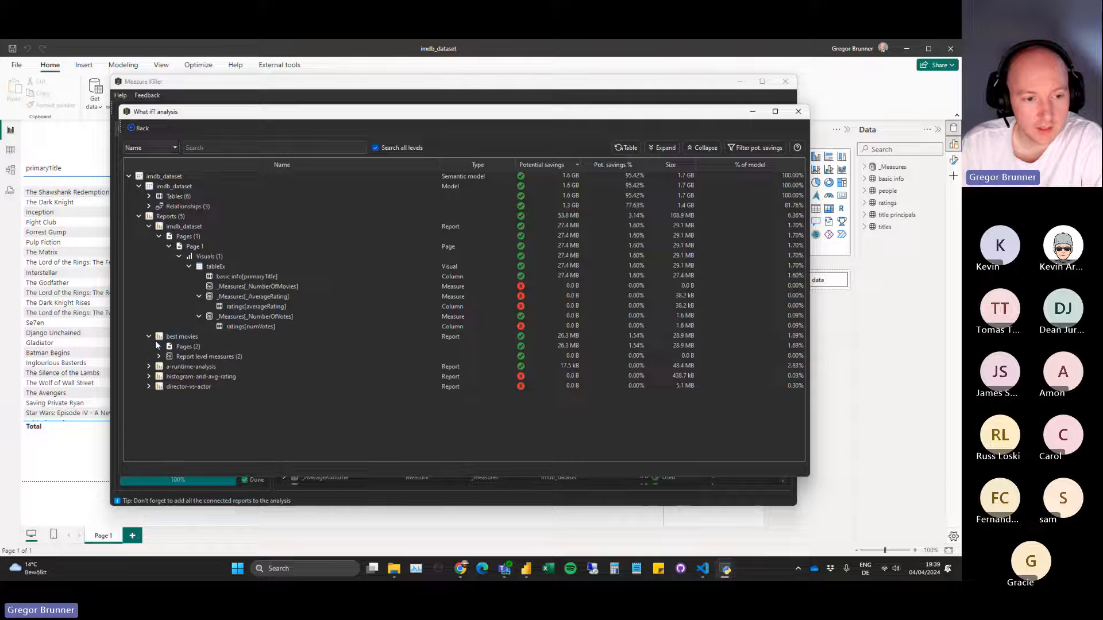
click(159, 347)
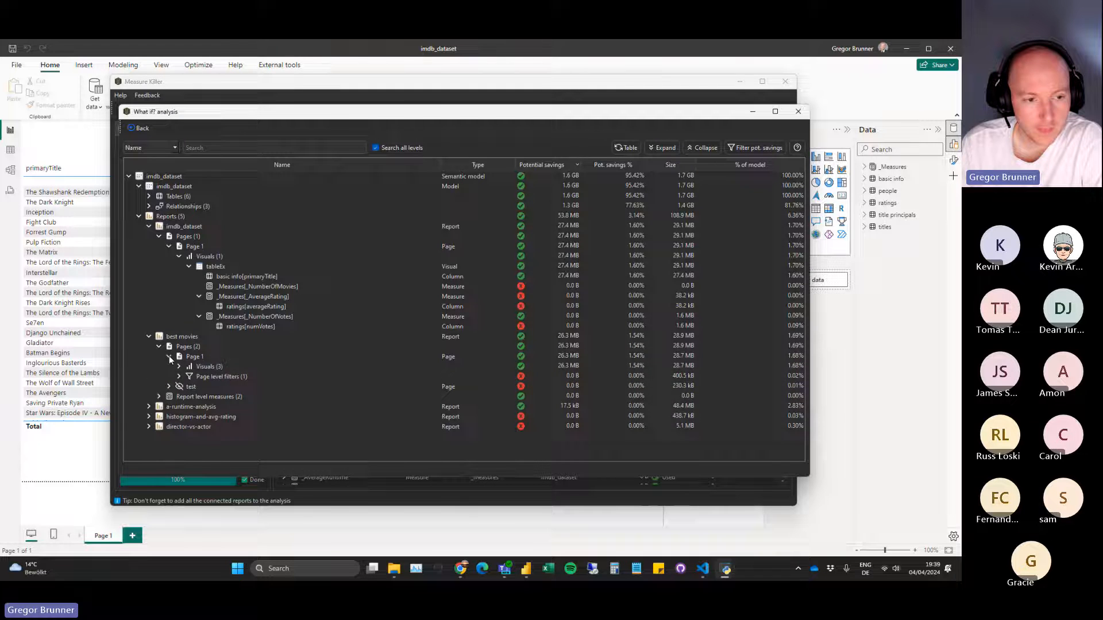
click(169, 367)
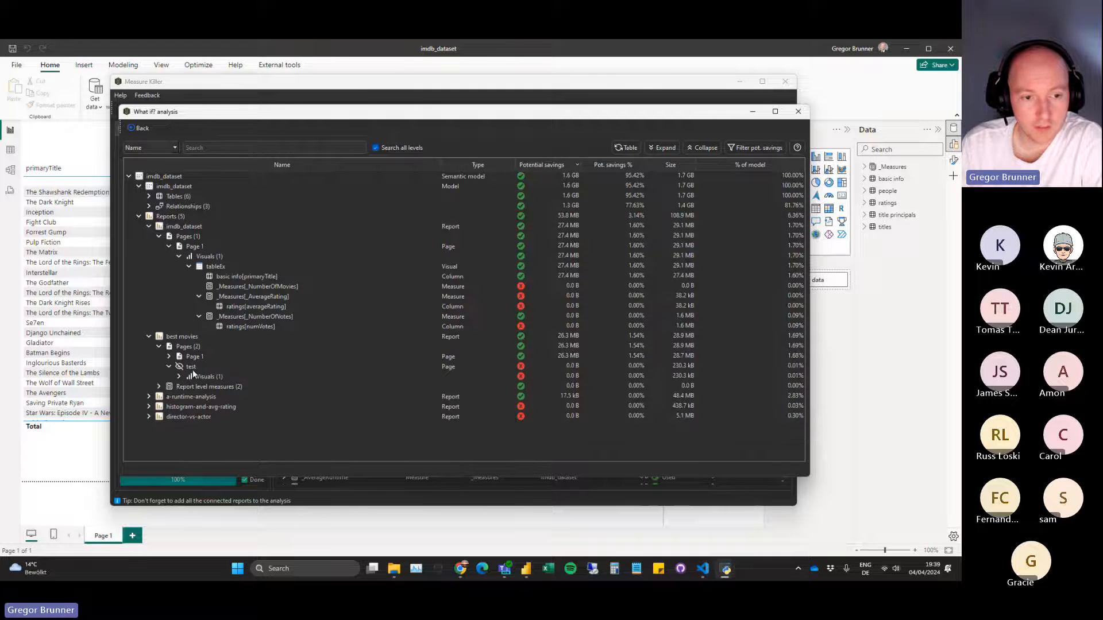
click(169, 367)
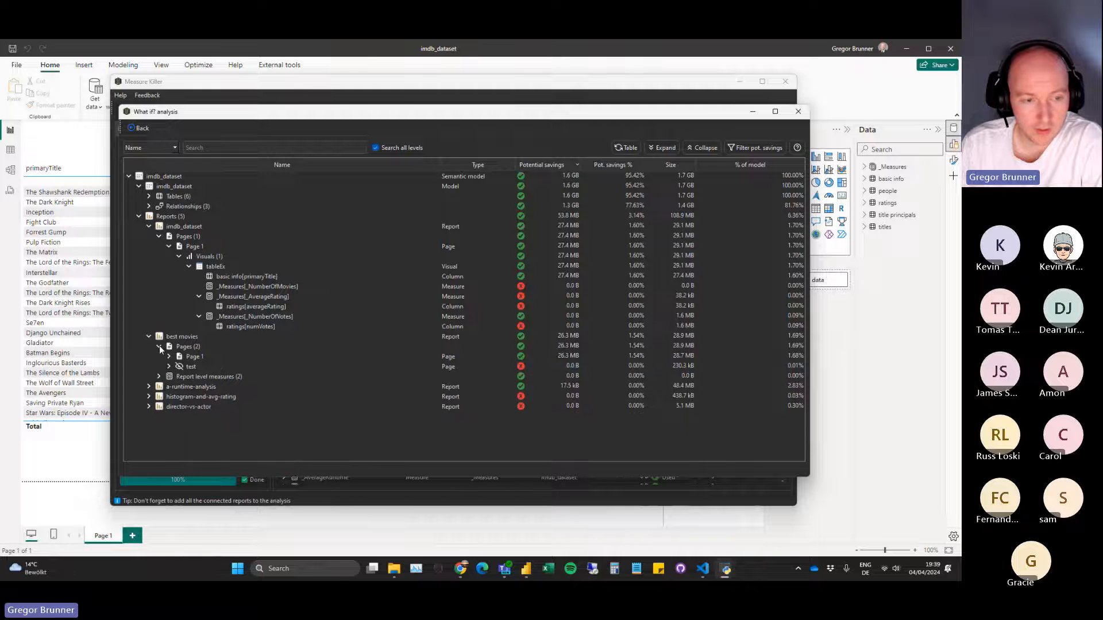
click(159, 347)
click(148, 227)
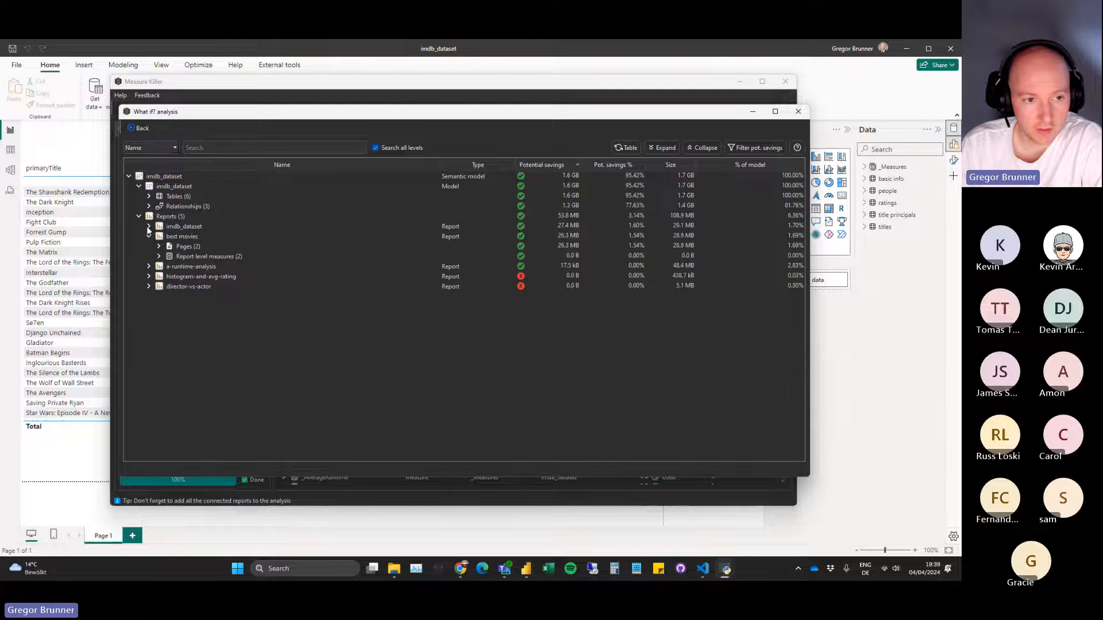
click(148, 236)
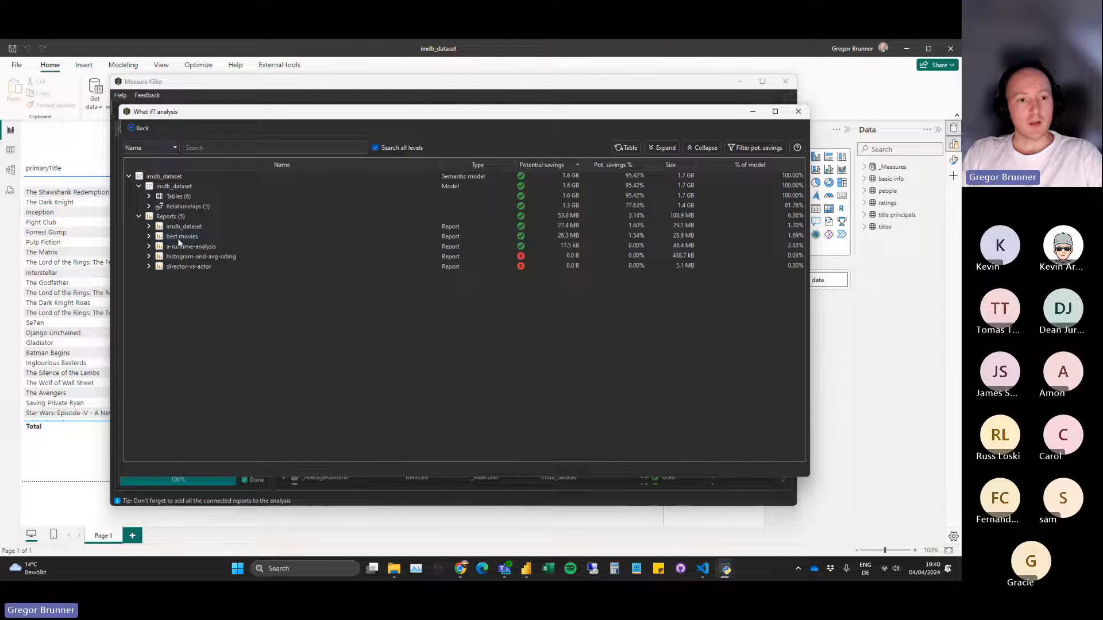
Reopen the imdb_dataset report to view its dependency tree, and collapse its pages and the report.
click(150, 227)
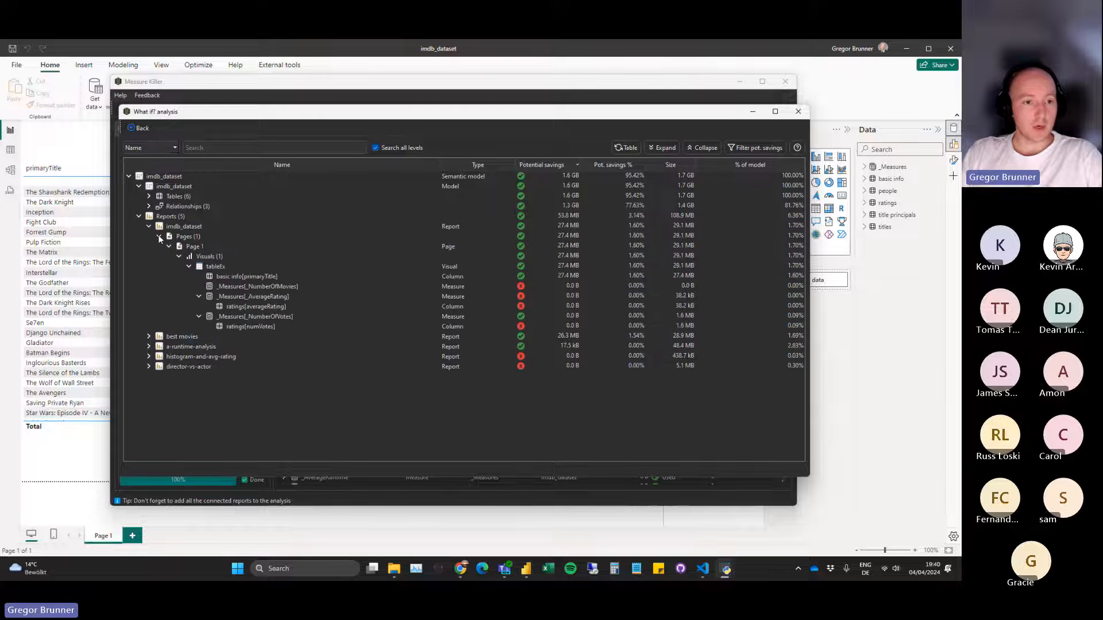
click(159, 236)
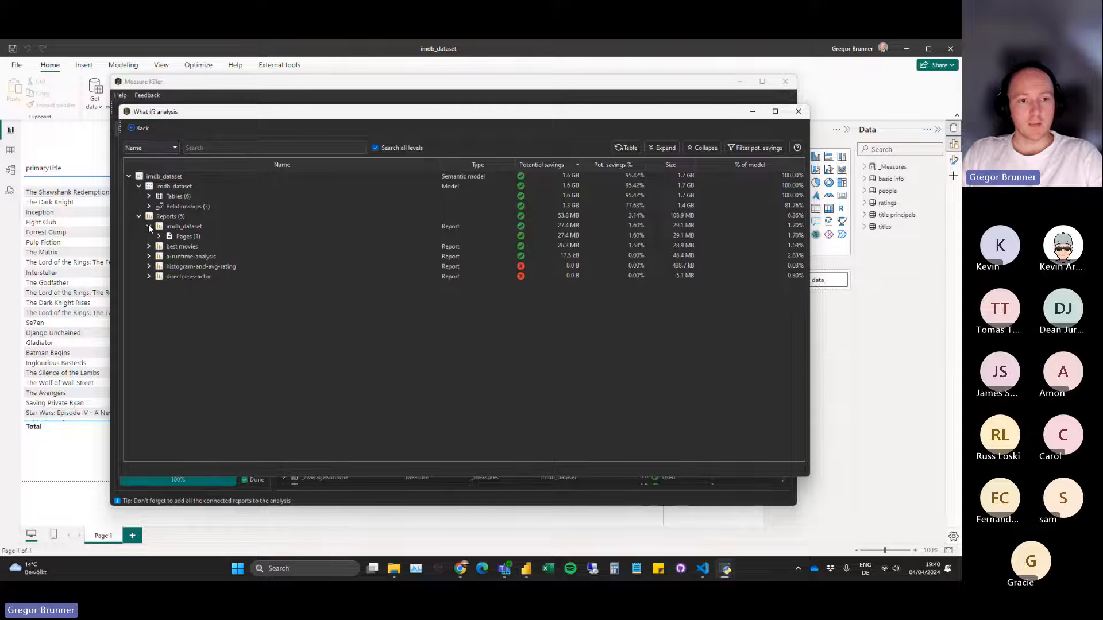
click(149, 226)
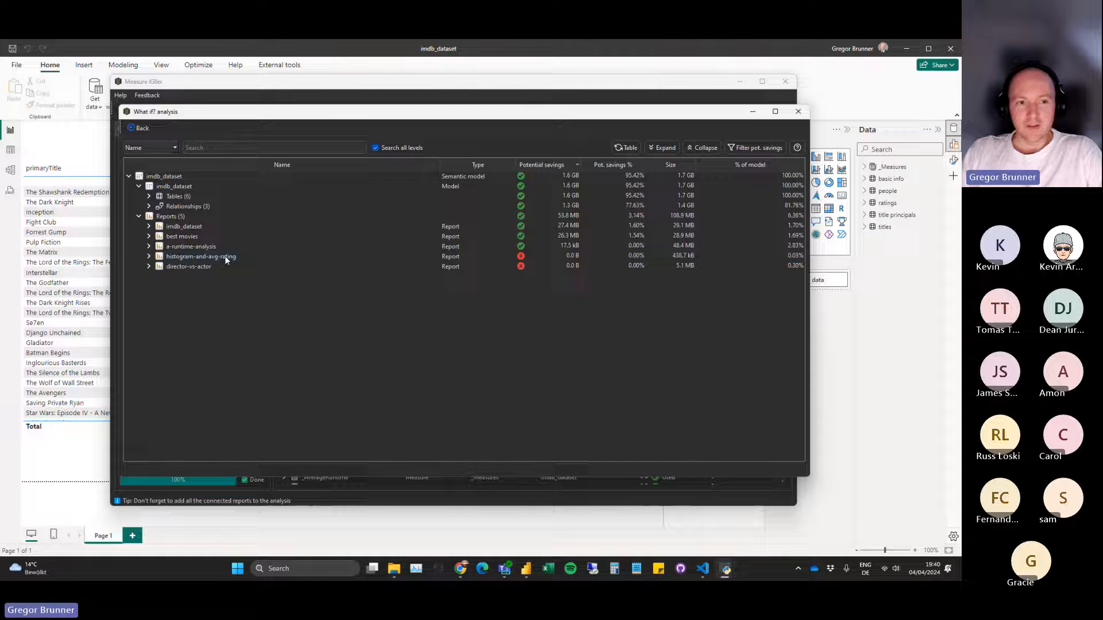
Expand the model's Relationships group to view the potential savings of each relationship.
click(149, 206)
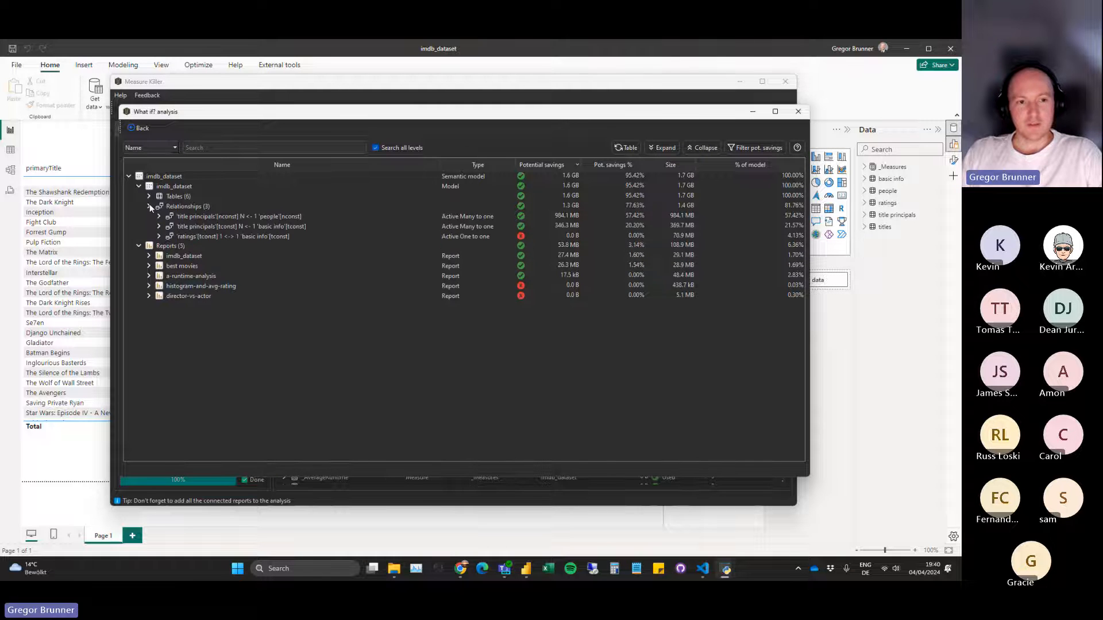
click(158, 236)
click(158, 236)
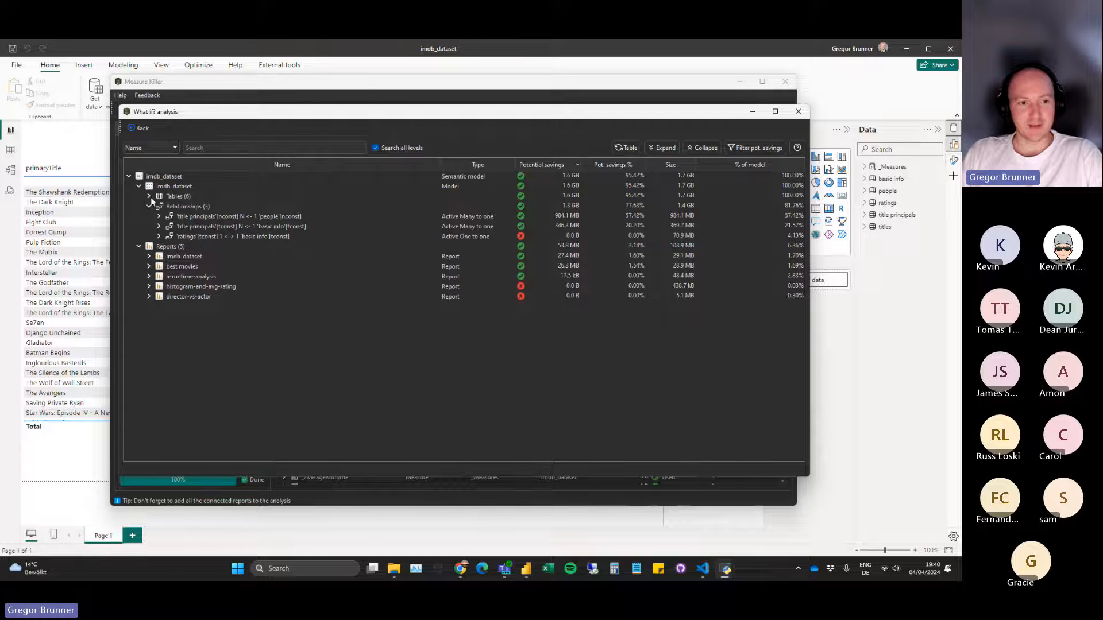
Expand the model's tables, close the relationships, and view the columns of basic info before collapsing that table.
click(149, 197)
click(148, 266)
click(158, 236)
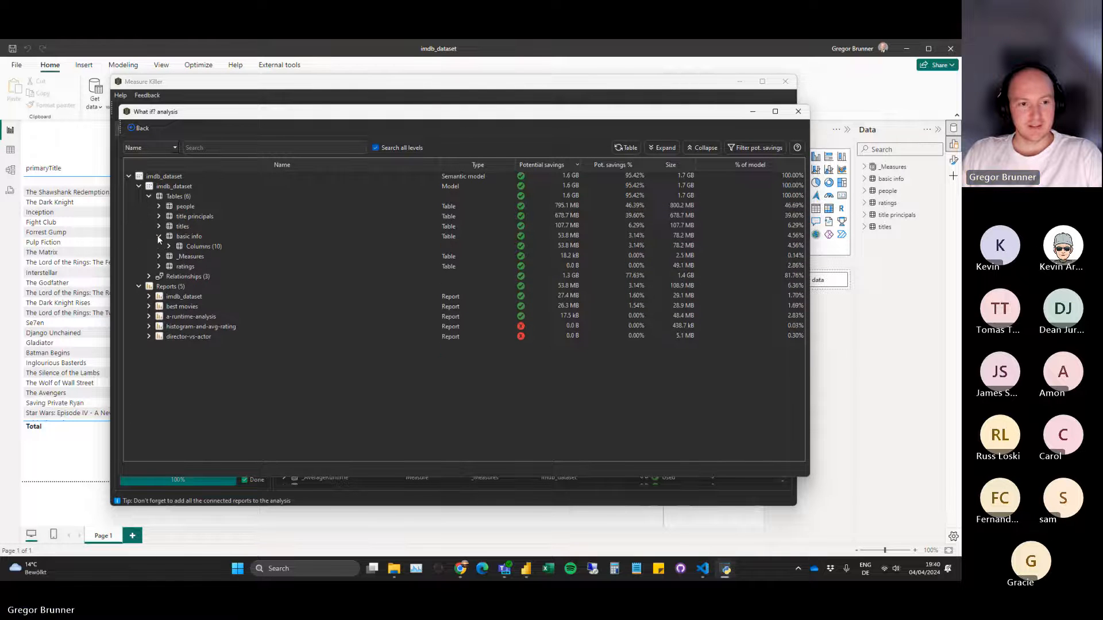
click(168, 246)
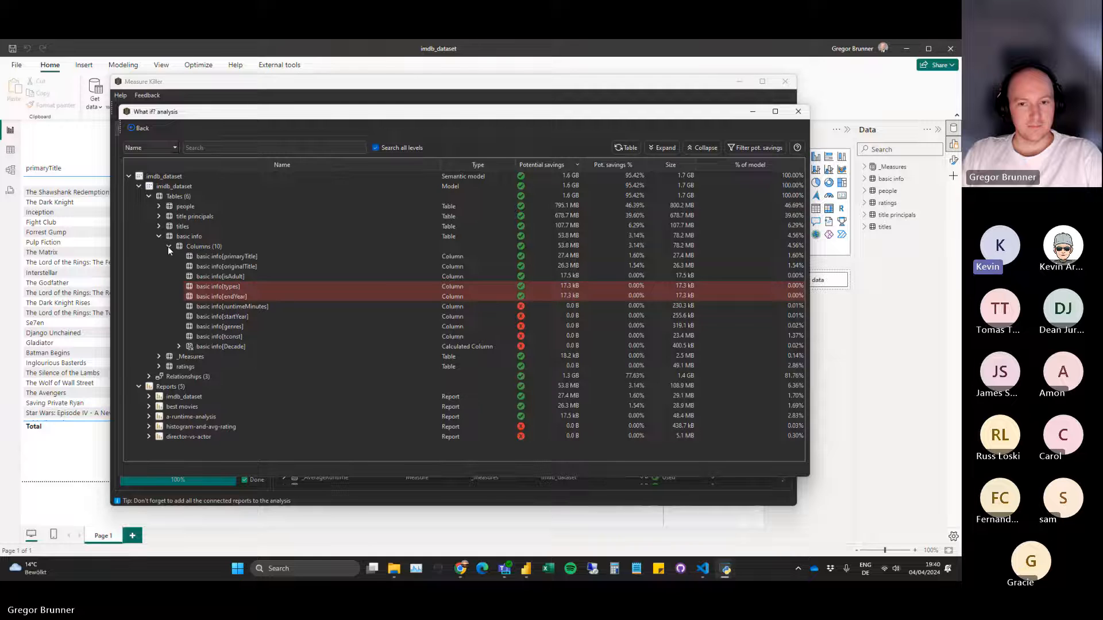
click(169, 247)
click(158, 236)
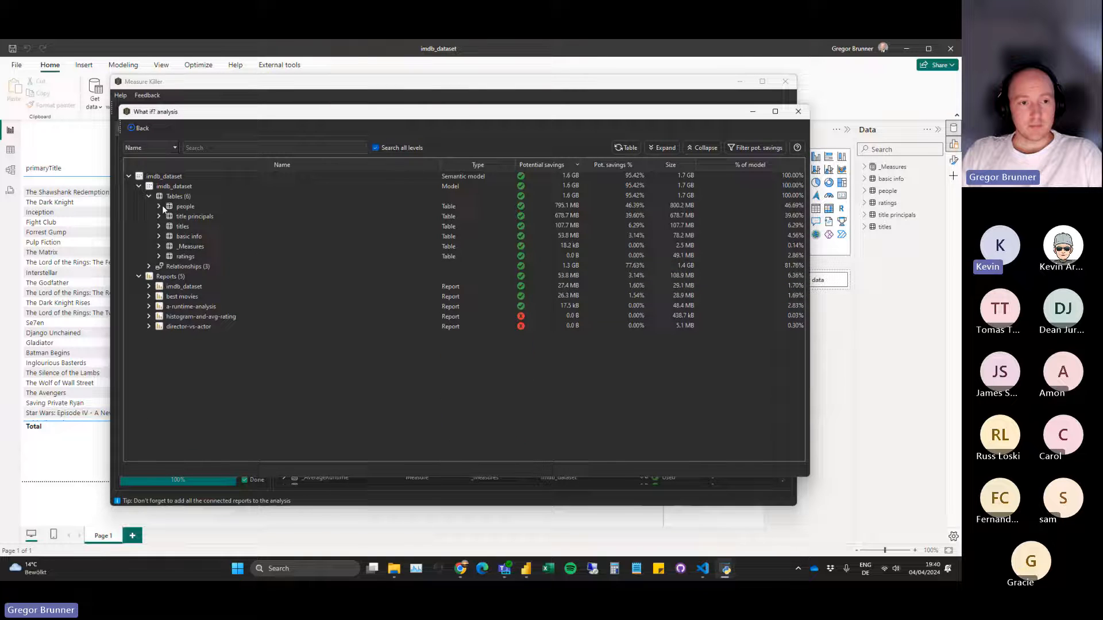
Expand the people and title principals tables to view the potential savings of their columns.
click(160, 206)
click(160, 206)
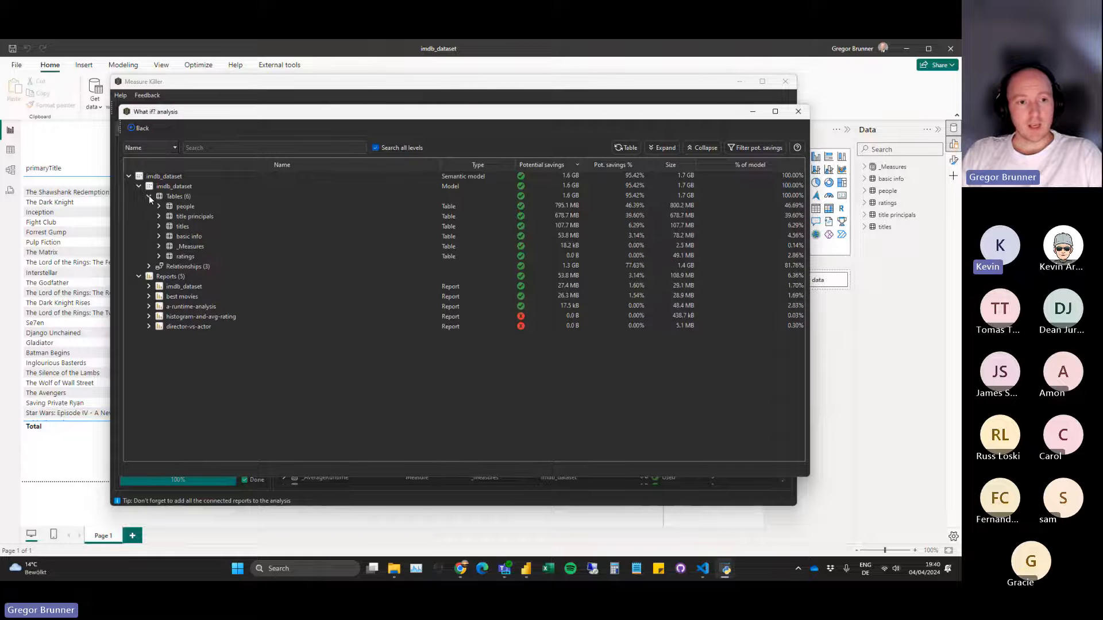
click(150, 196)
click(150, 196)
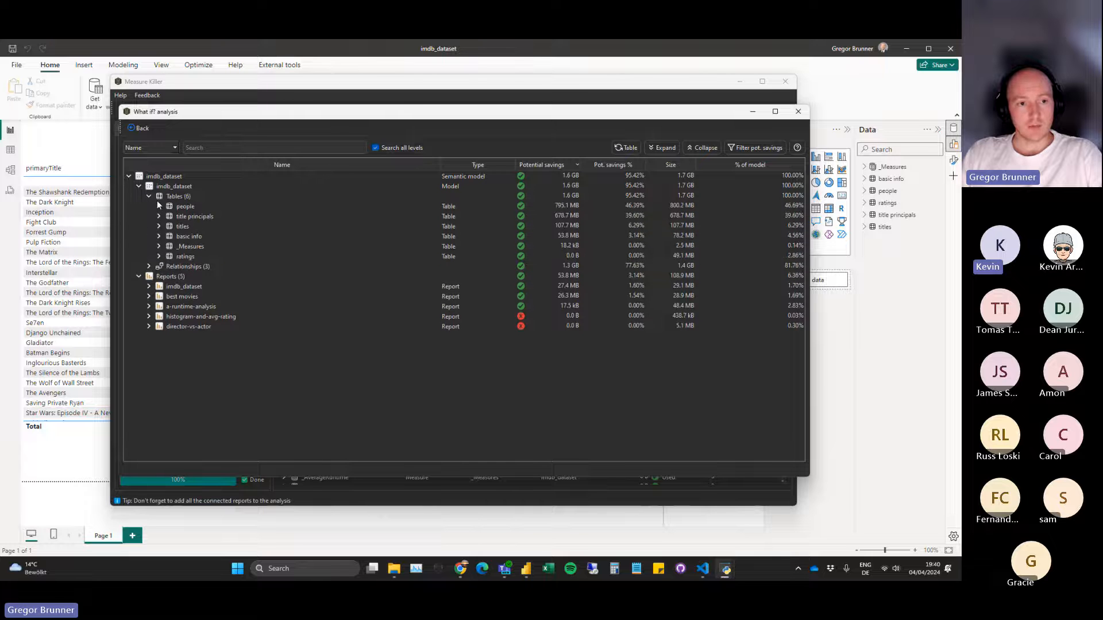
click(159, 206)
click(168, 216)
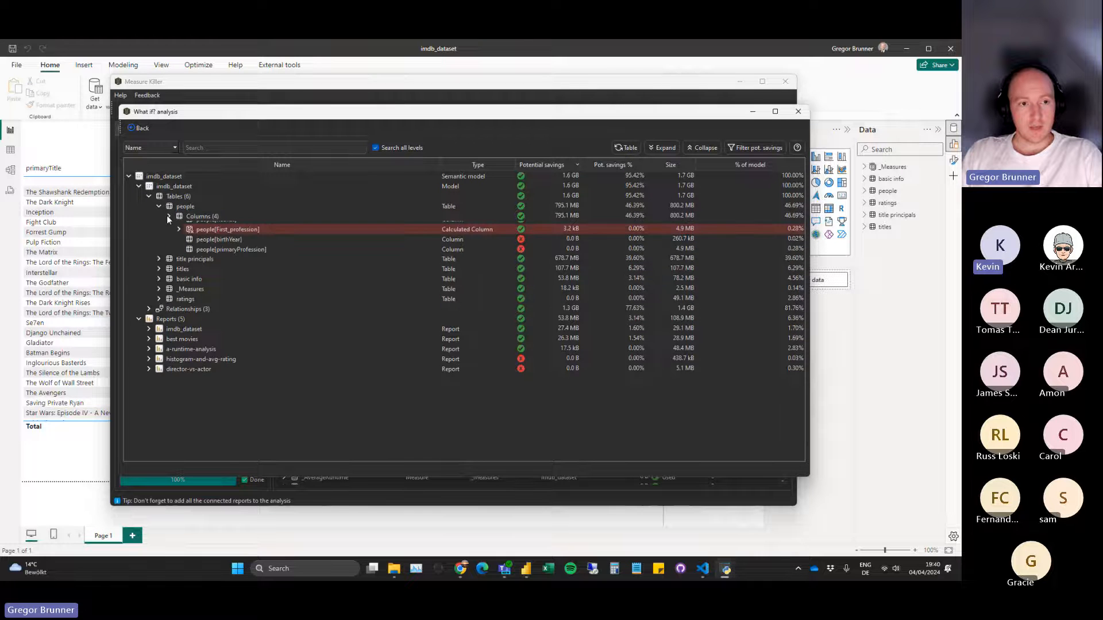
click(160, 267)
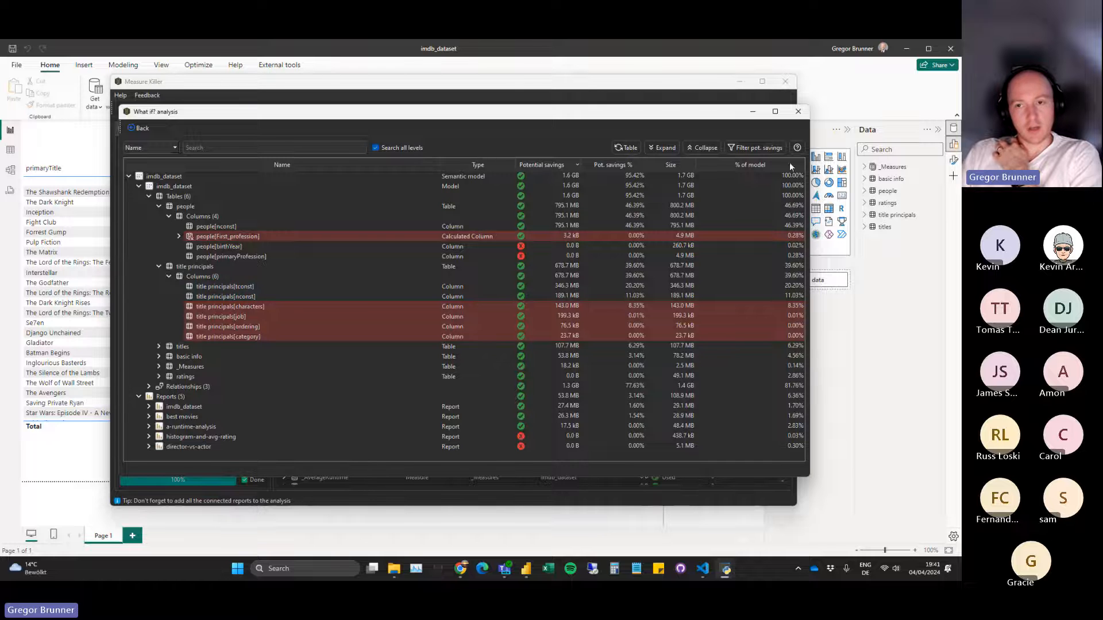
Close both What if? analysis windows and sort the results list by Table/Page.
click(798, 112)
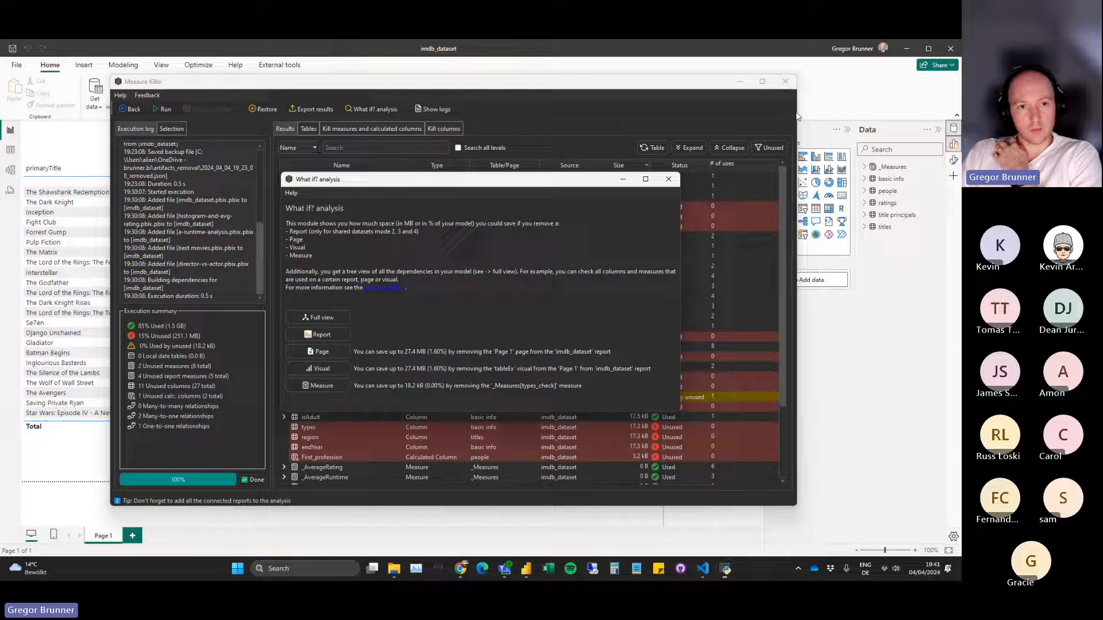
click(667, 179)
click(506, 166)
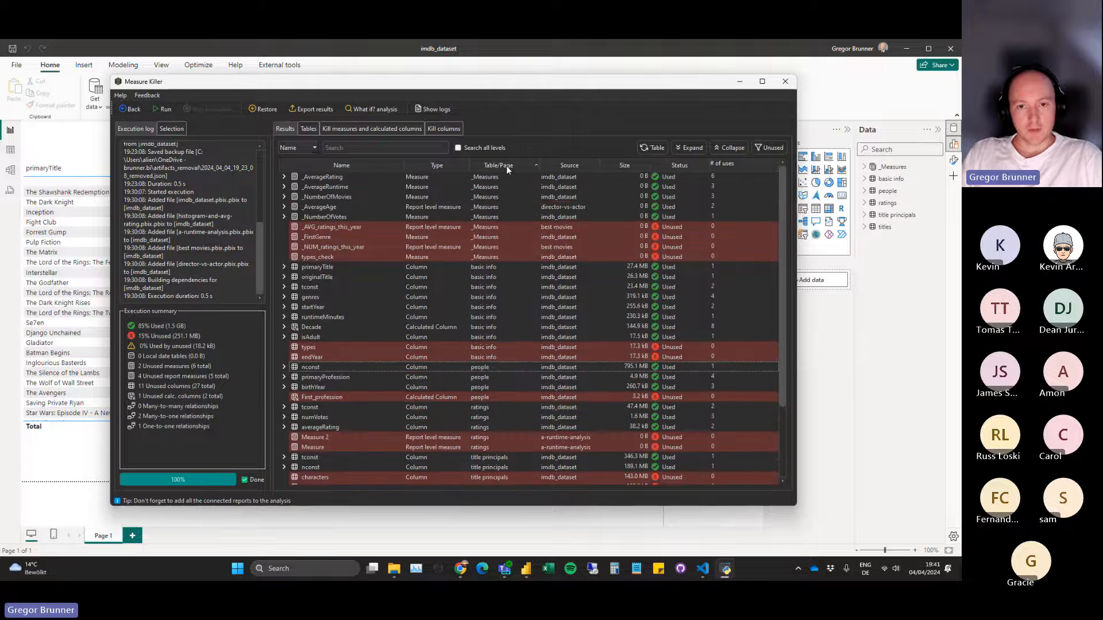
Examine the relationships that use the tconst and nconst columns of title principals, and collapse both columns.
scroll(502, 250, down, 3)
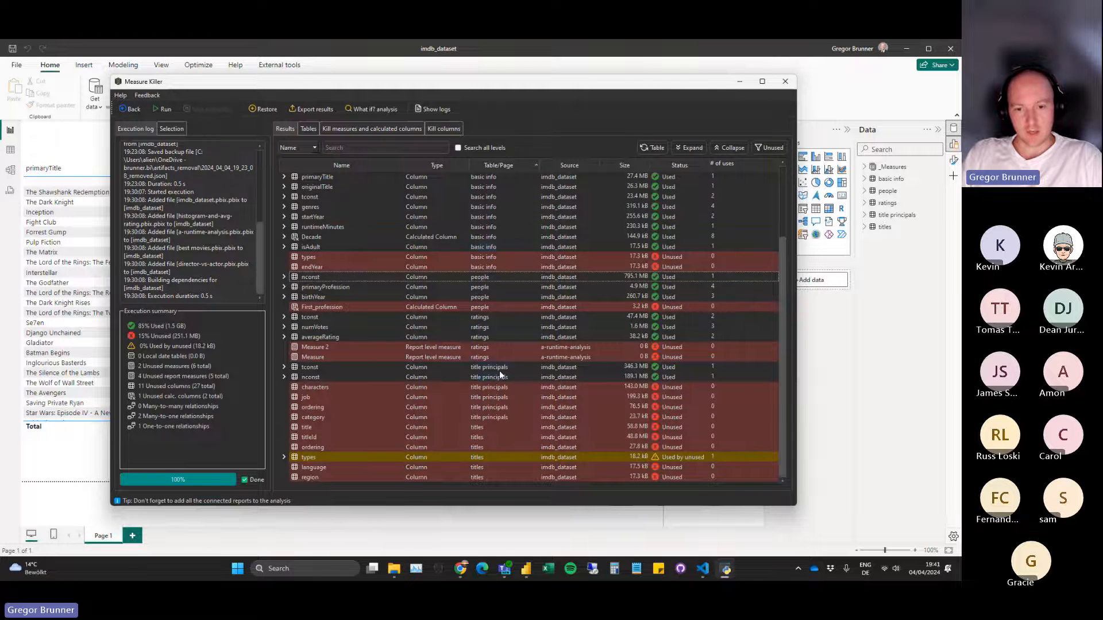
click(283, 367)
click(284, 387)
click(294, 396)
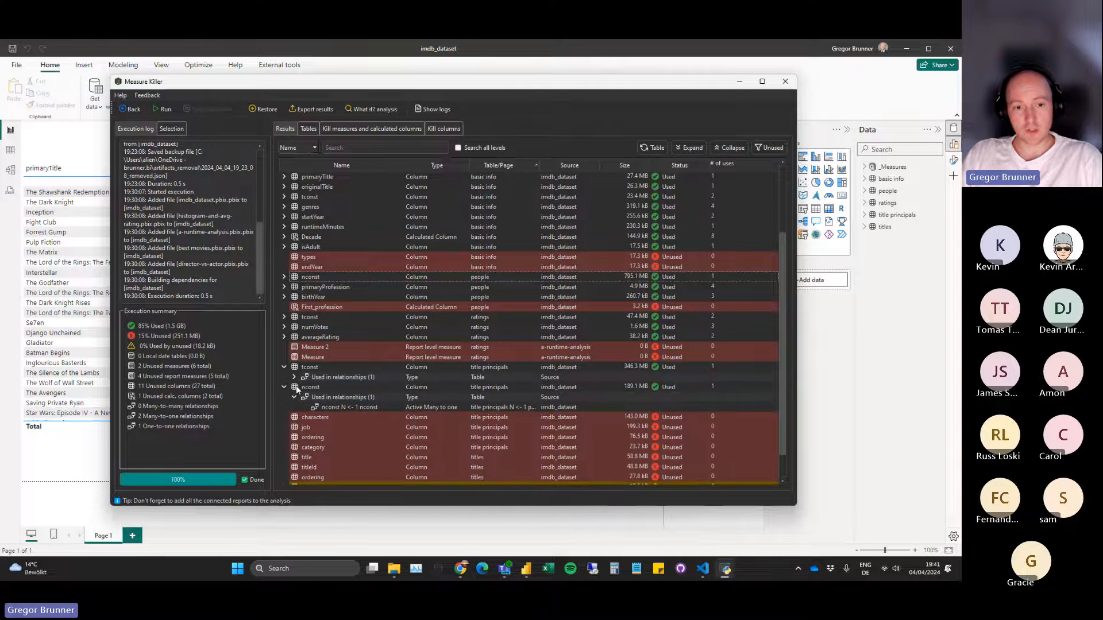
click(294, 377)
scroll(385, 370, down, 1)
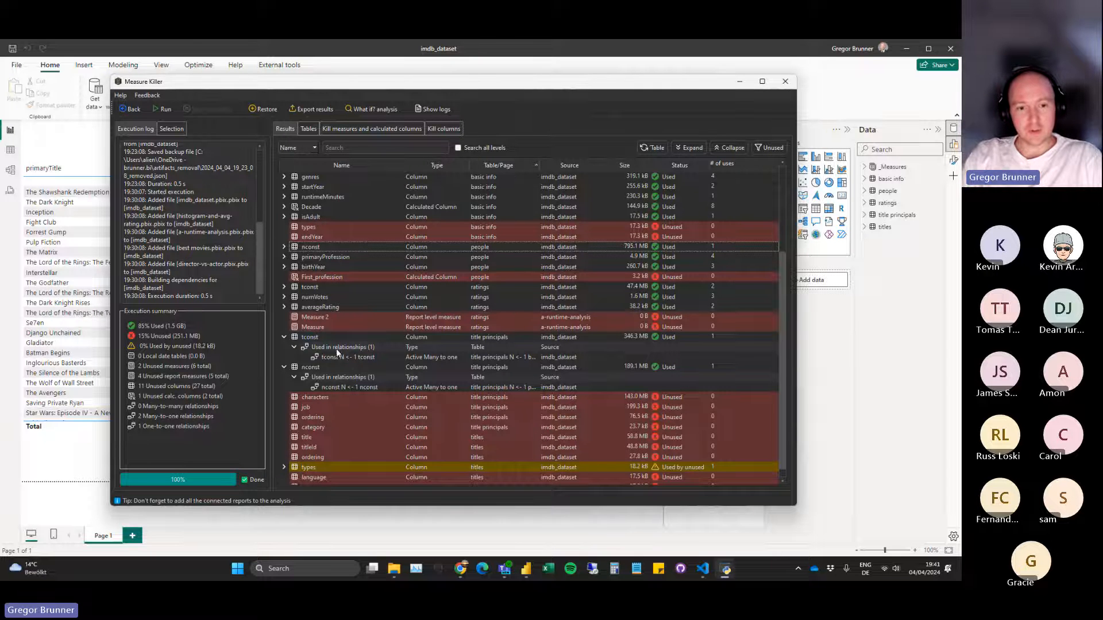
click(294, 347)
click(294, 366)
scroll(328, 357, up, 1)
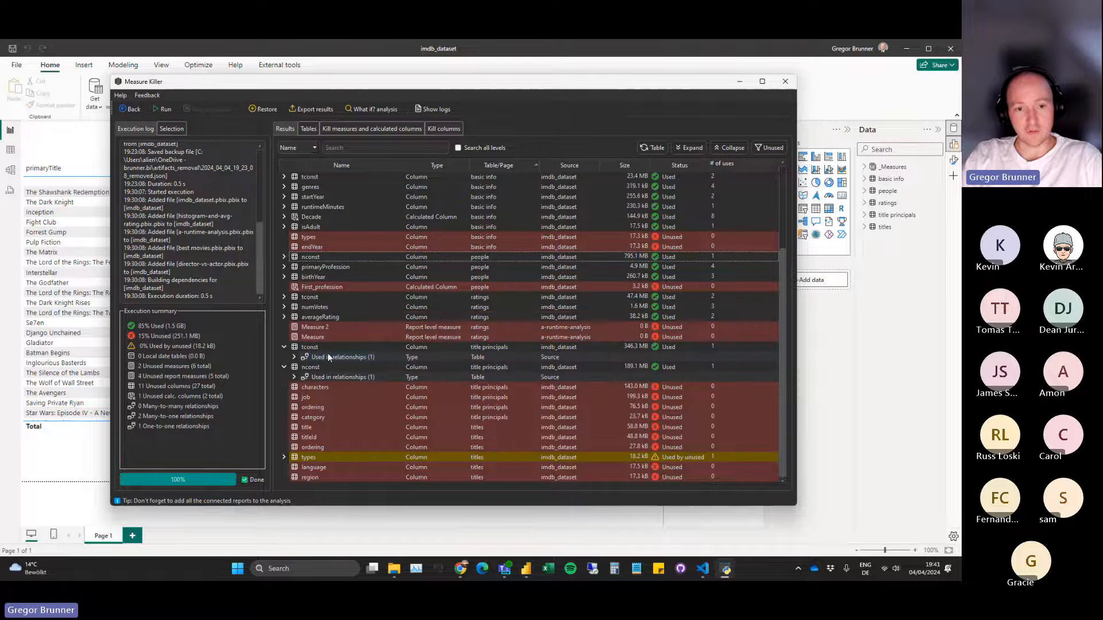
click(284, 347)
click(285, 366)
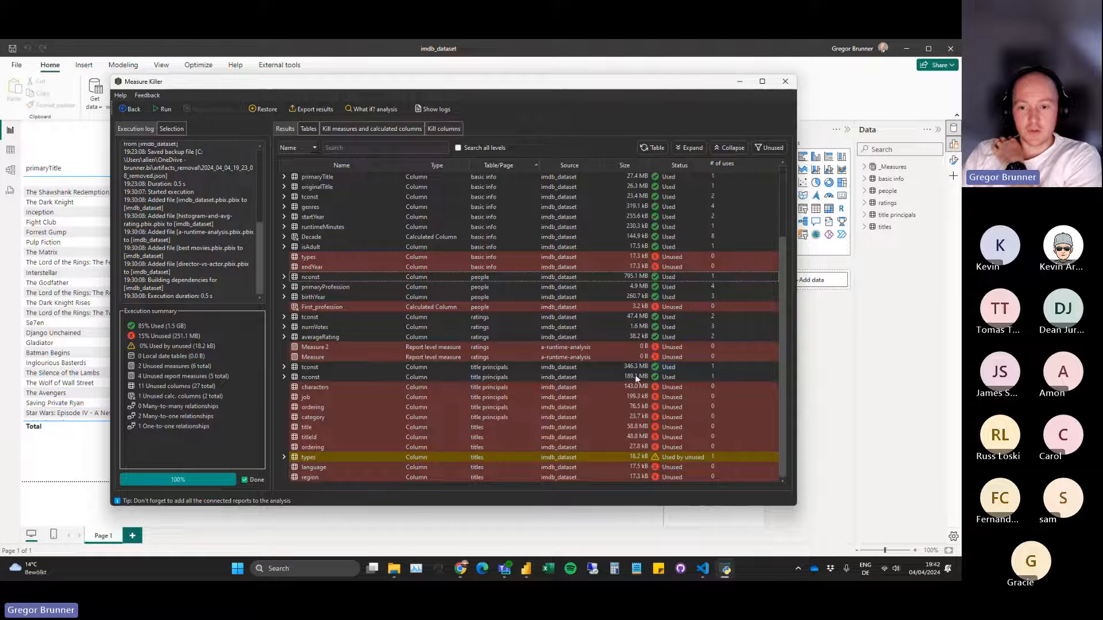
Expand tconst and nconst of title principals once more down to their individual relationships.
click(284, 377)
click(284, 368)
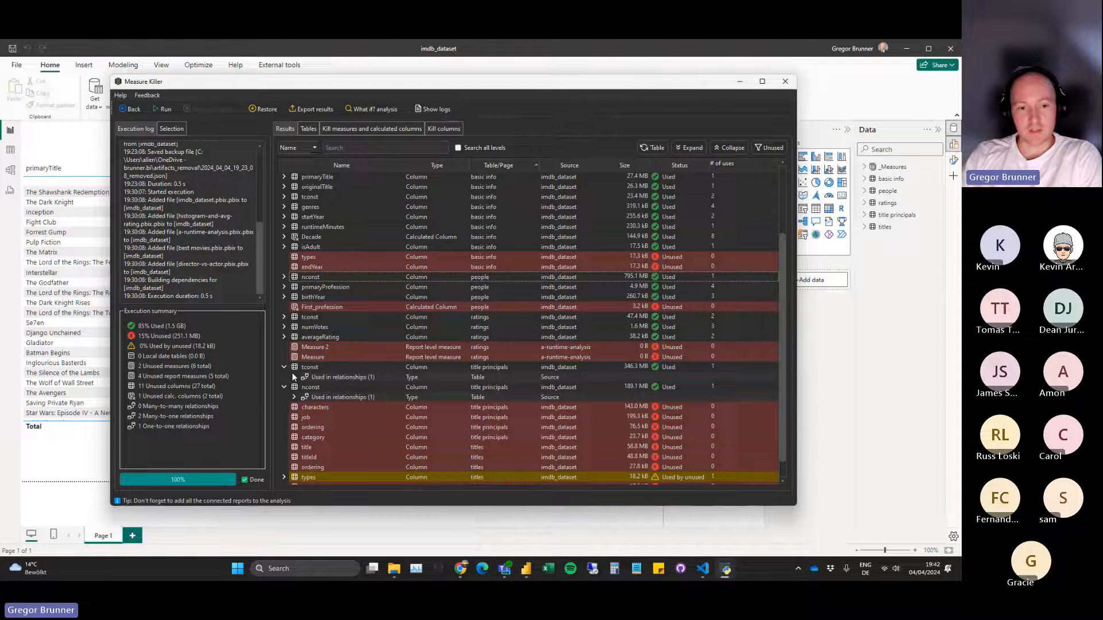
click(293, 377)
click(293, 407)
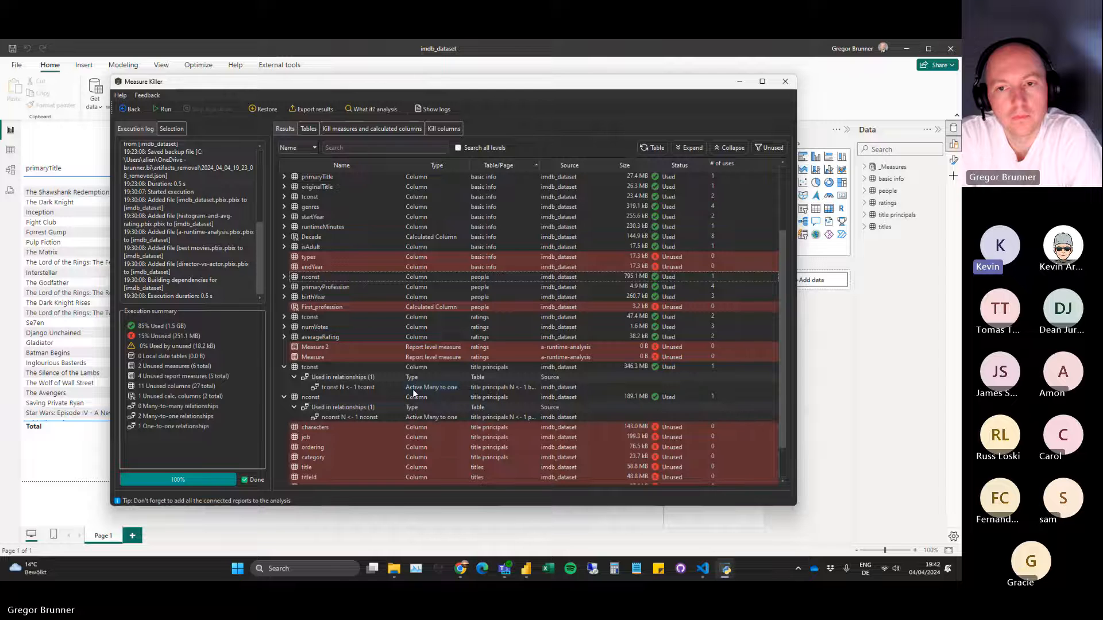
scroll(412, 388, up, 3)
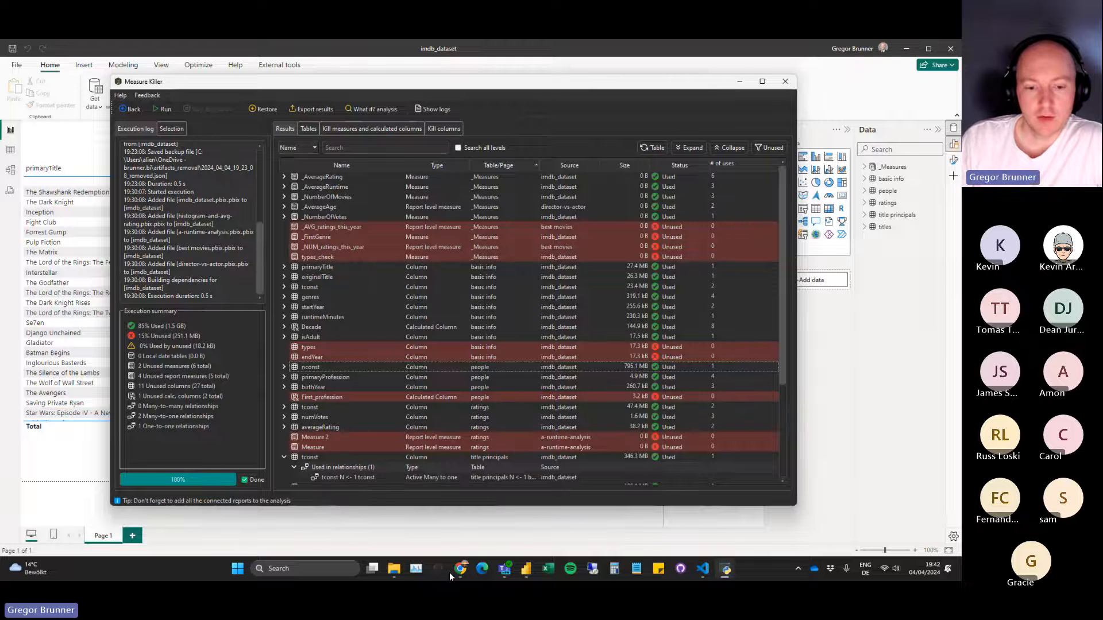
Switch to the imdb folder in File Explorer and highlight imdb_dataset.pbix and each of the four connected report files.
click(394, 569)
click(555, 374)
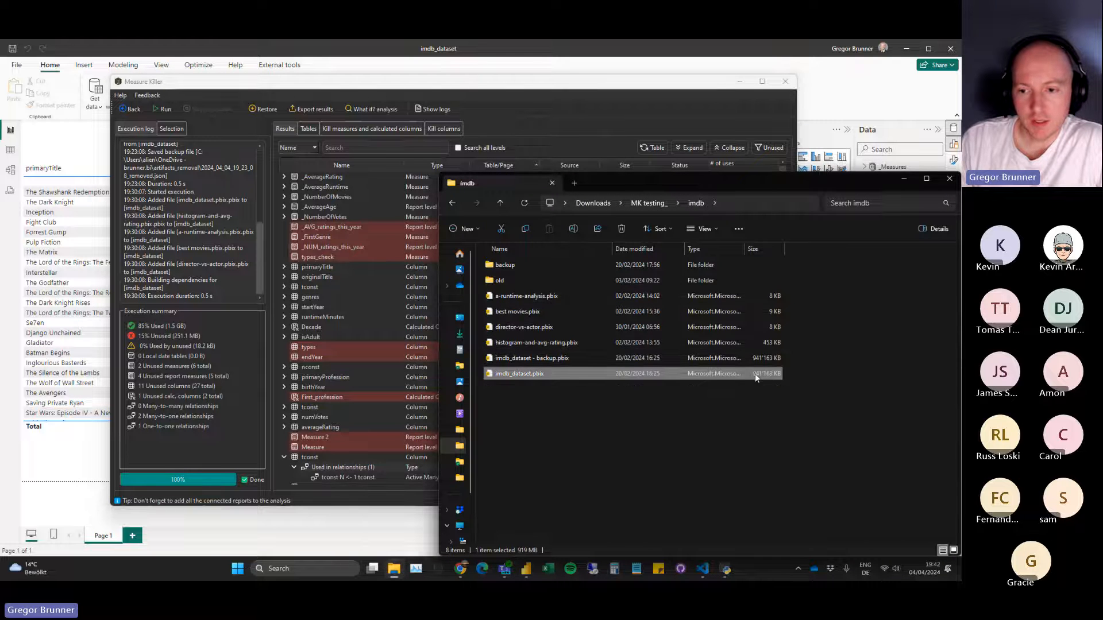
click(543, 343)
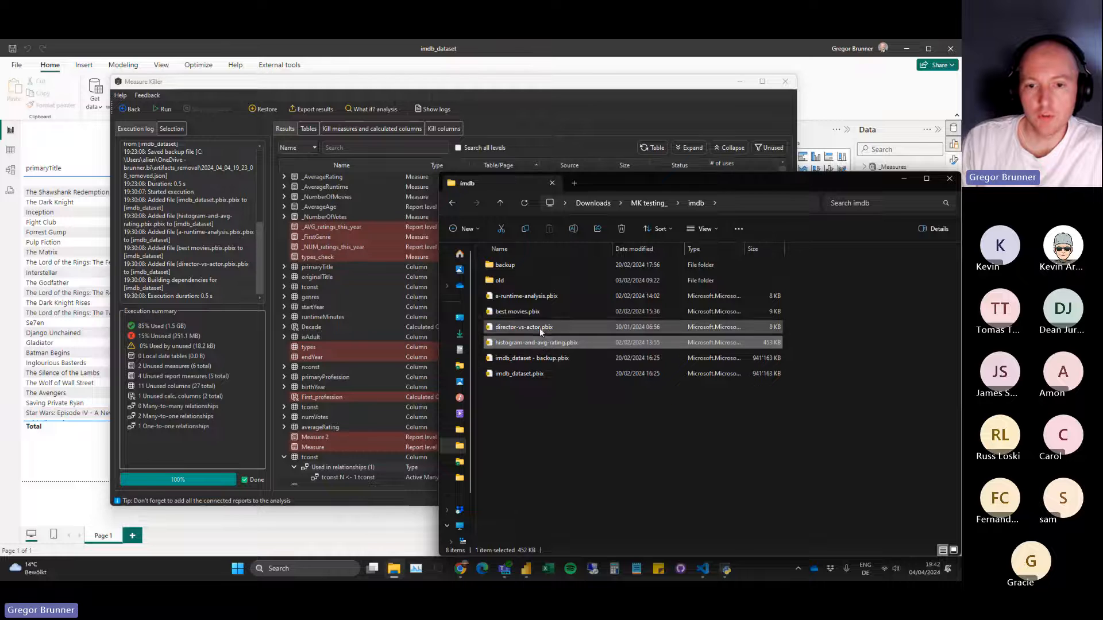
ctrl+click(540, 328)
ctrl+click(539, 313)
ctrl+click(540, 297)
click(587, 438)
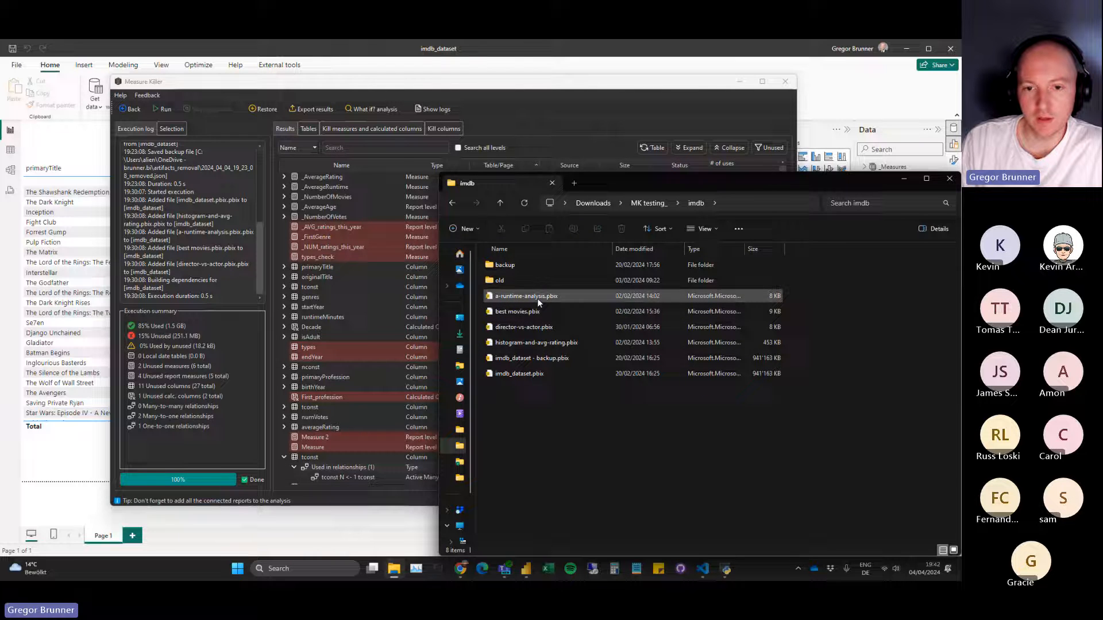
Select the files from a-runtime-analysis.pbix through histogram-and-avg-rating.pbix together, and clear the selection.
click(526, 296)
shift+click(540, 343)
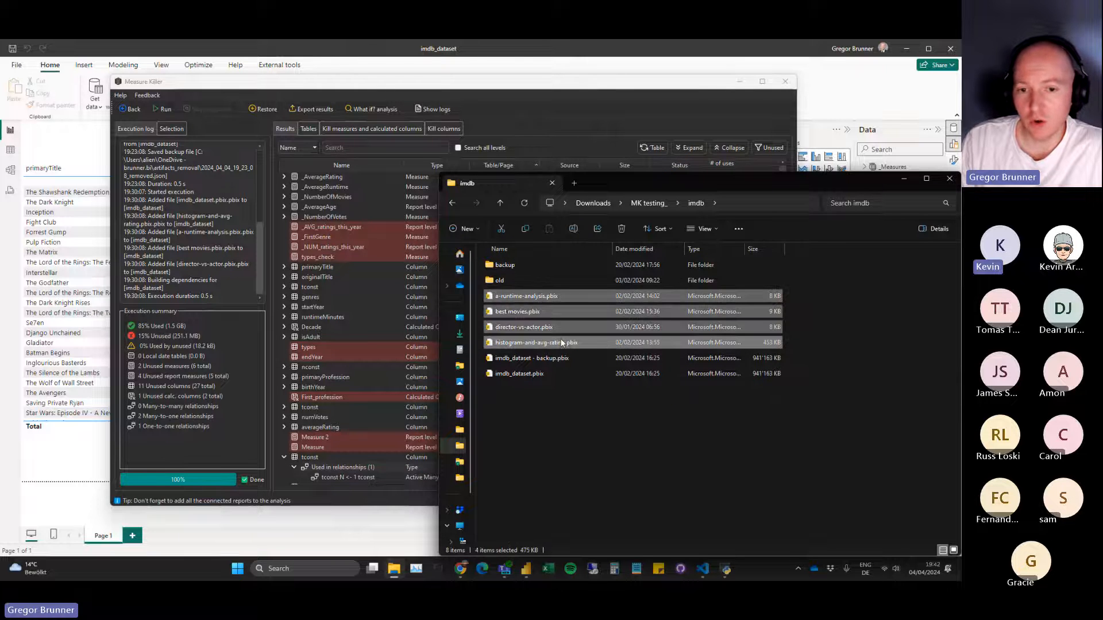
click(575, 396)
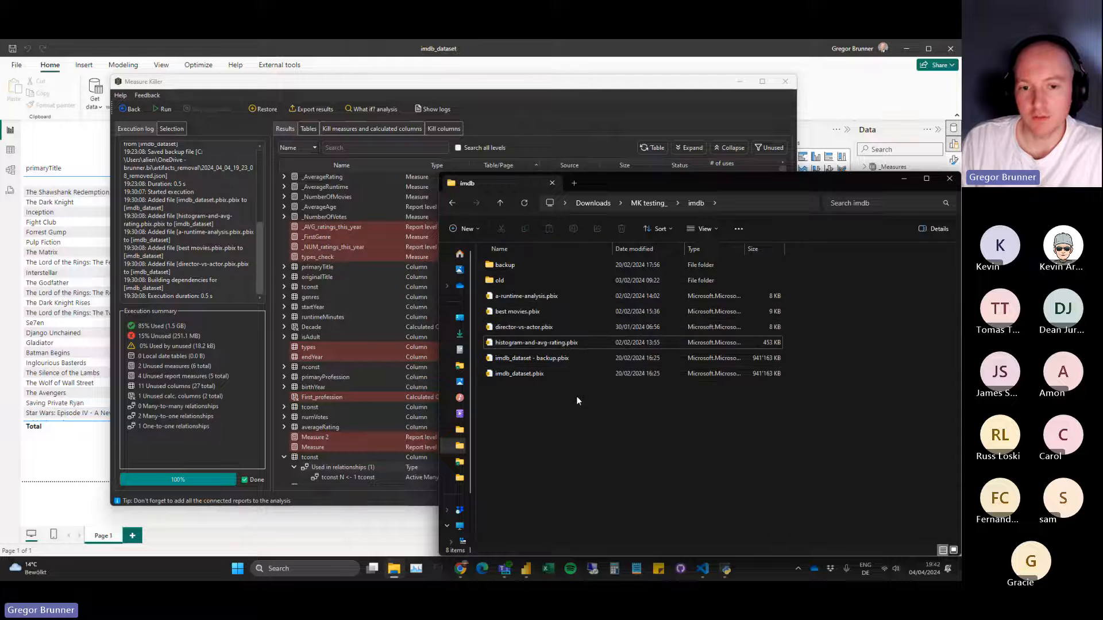
Highlight the four report files and imdb_dataset.pbix in the imdb folder again, clear the selection and minimize File Explorer.
click(549, 297)
shift+click(563, 343)
click(575, 396)
click(525, 374)
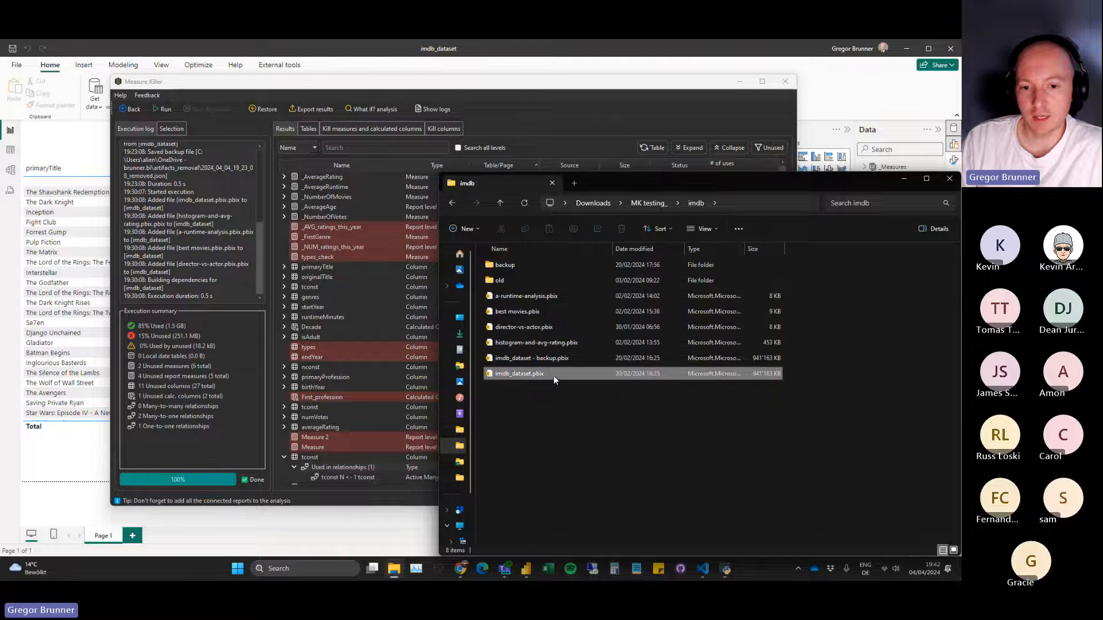
click(529, 297)
shift+click(553, 344)
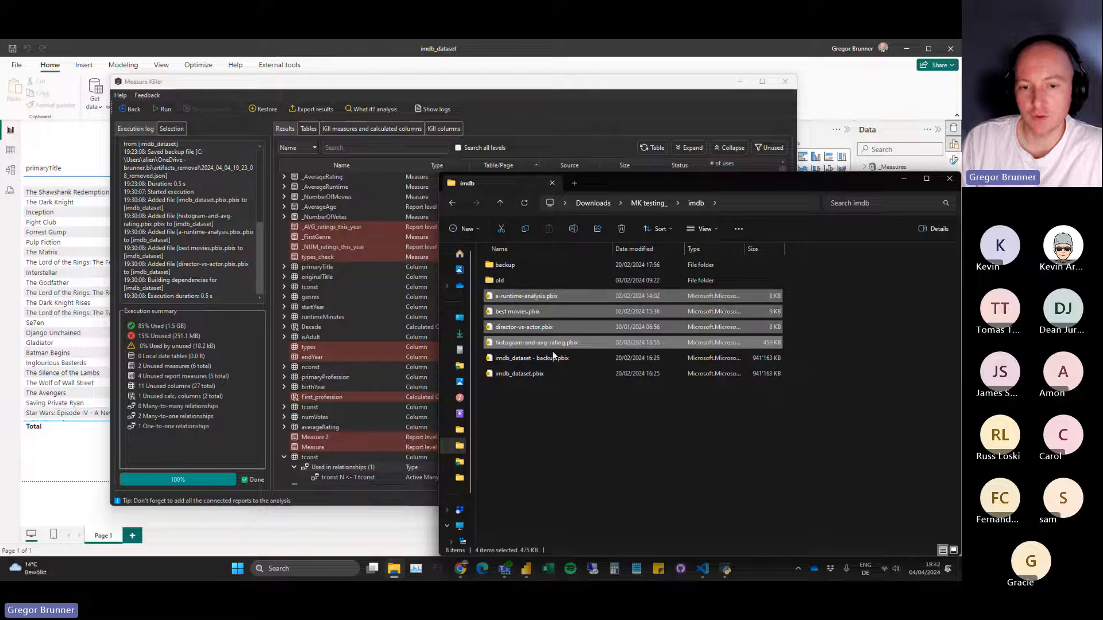
click(556, 392)
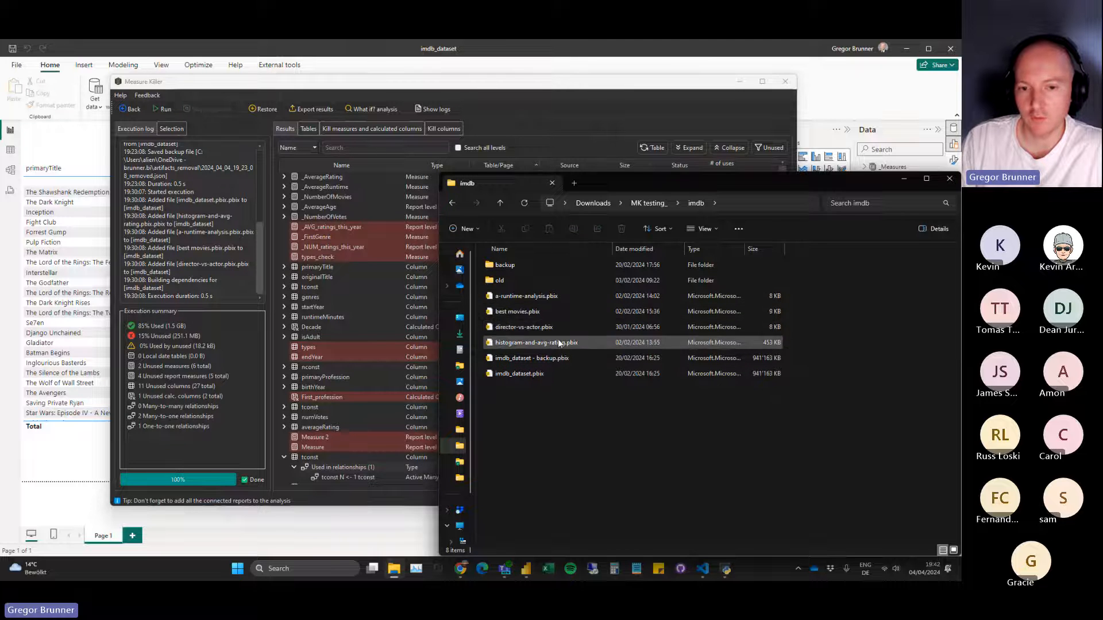
click(906, 183)
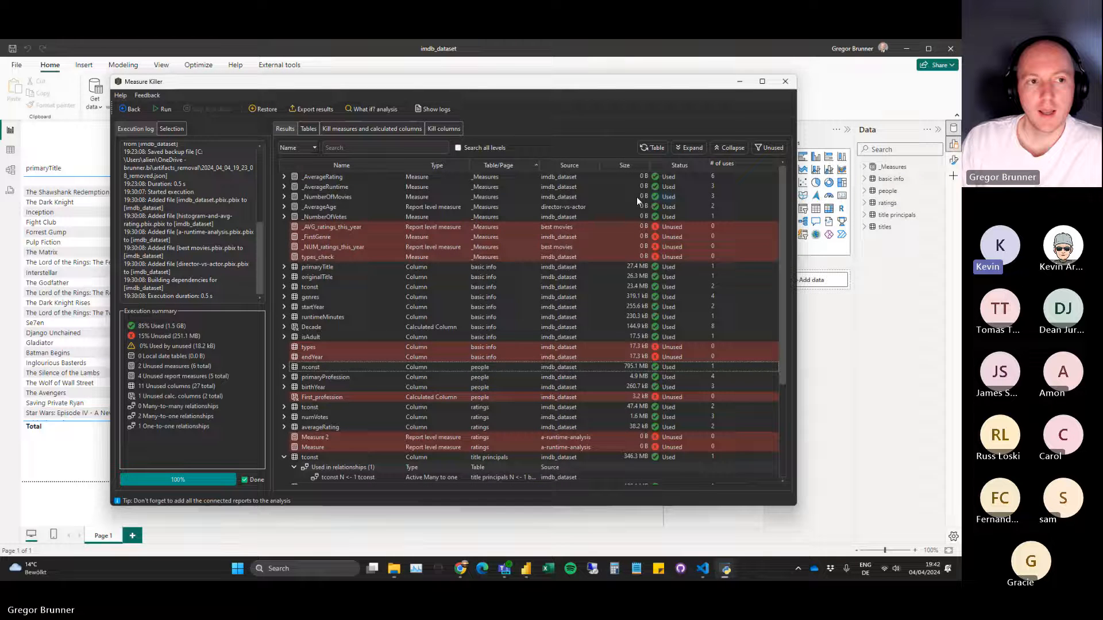
Return to the Measure Killer start screen and launch Tenant admin mode with a search of the whole tenant.
click(131, 112)
click(417, 318)
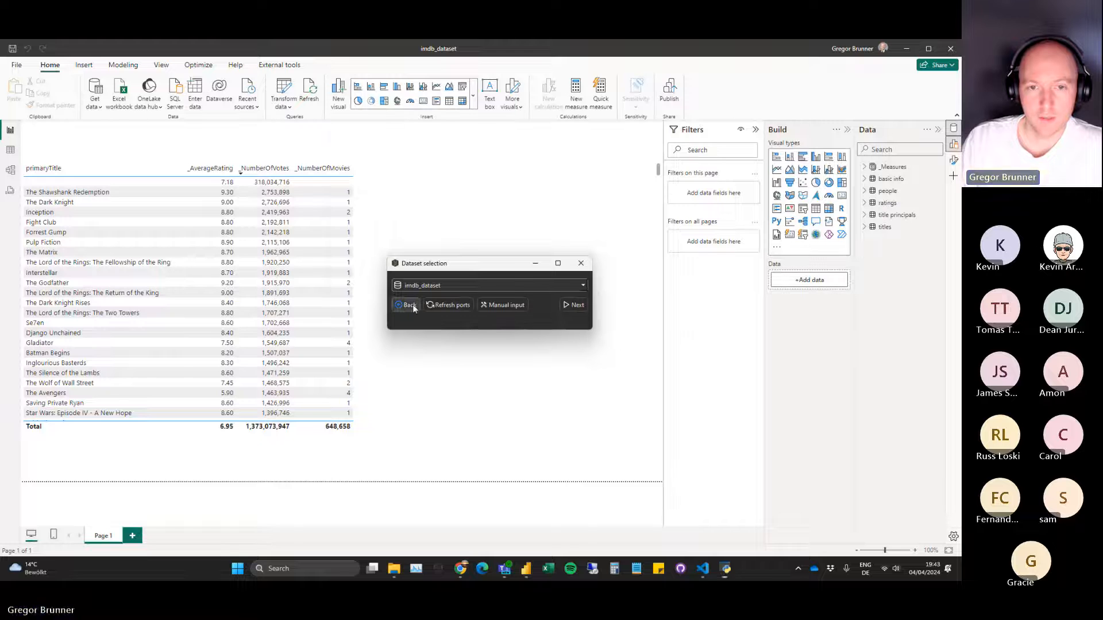
click(412, 305)
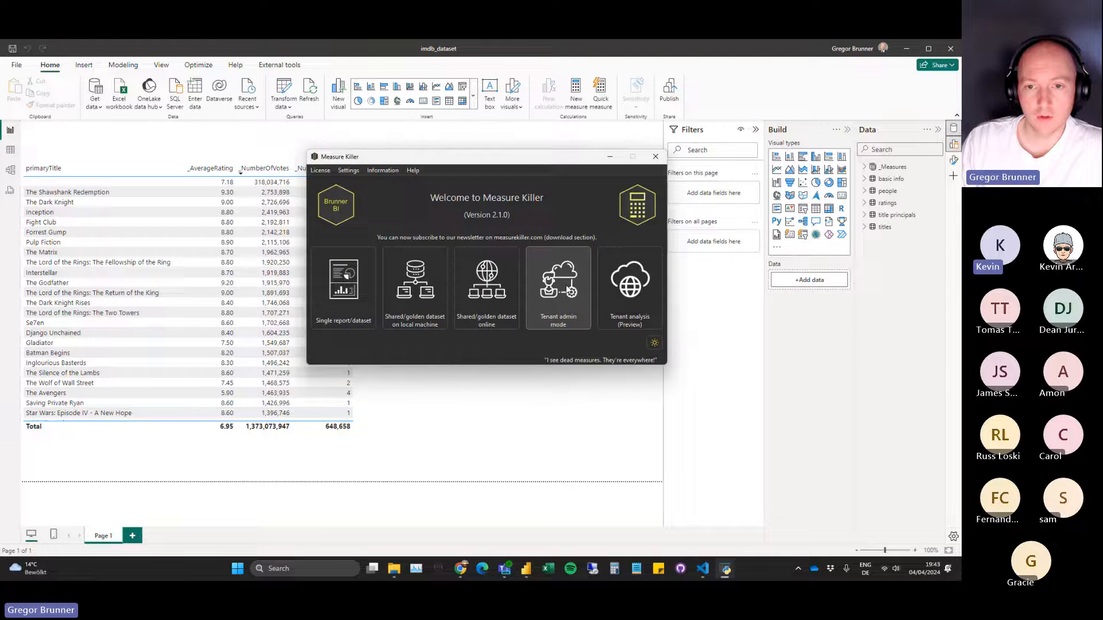
click(567, 290)
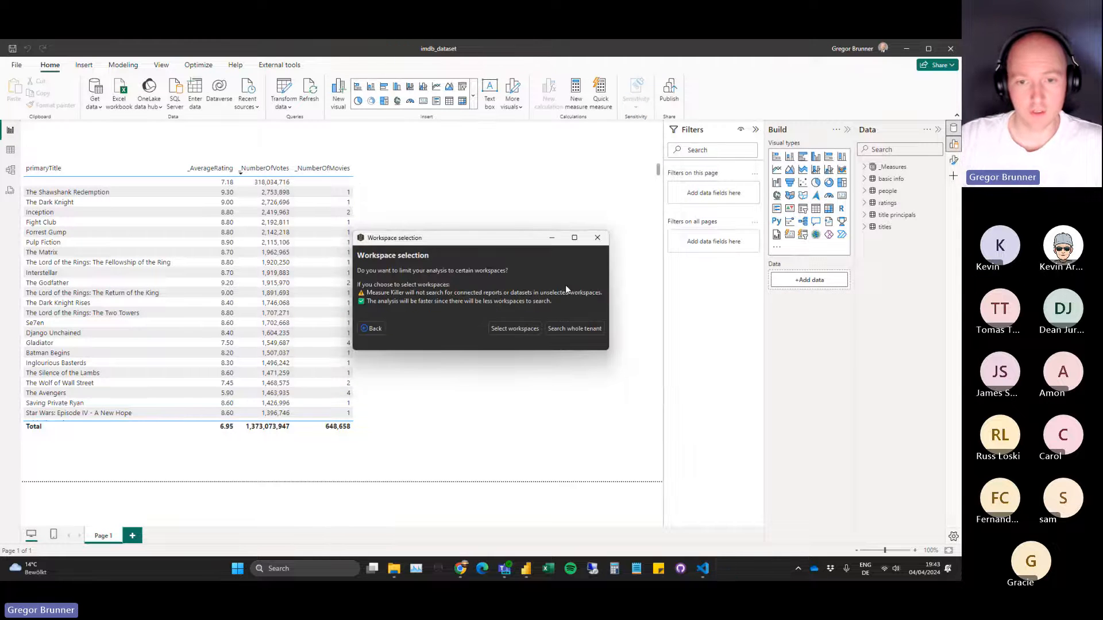
click(568, 328)
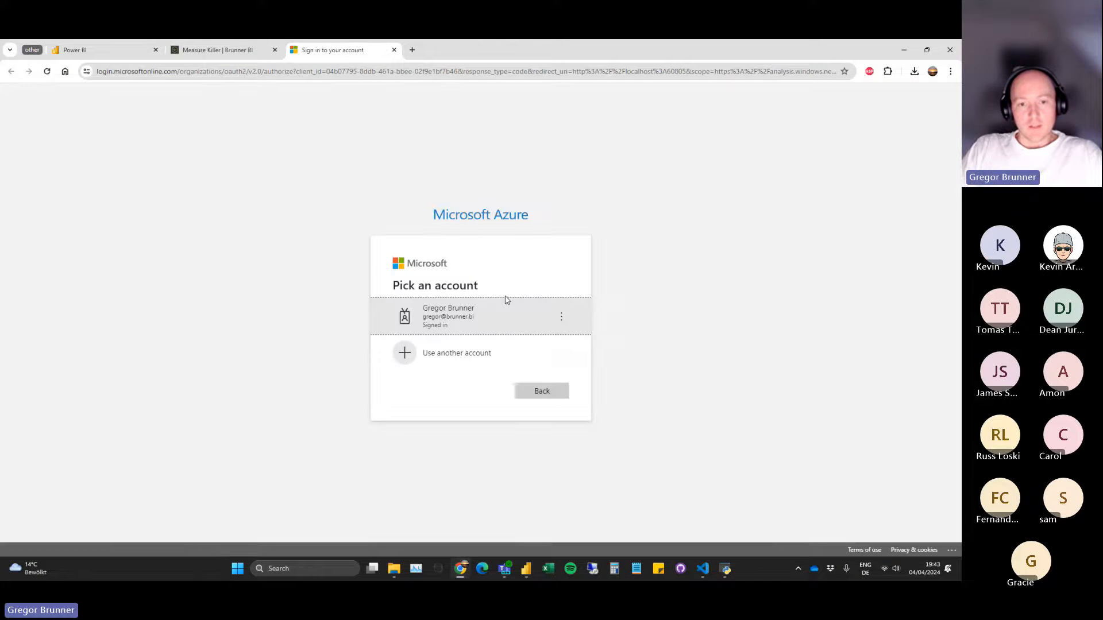
Authenticate with the already signed-in Microsoft account, return to the dataset selection and close the imdb_dataset report in Power BI Desktop.
click(447, 316)
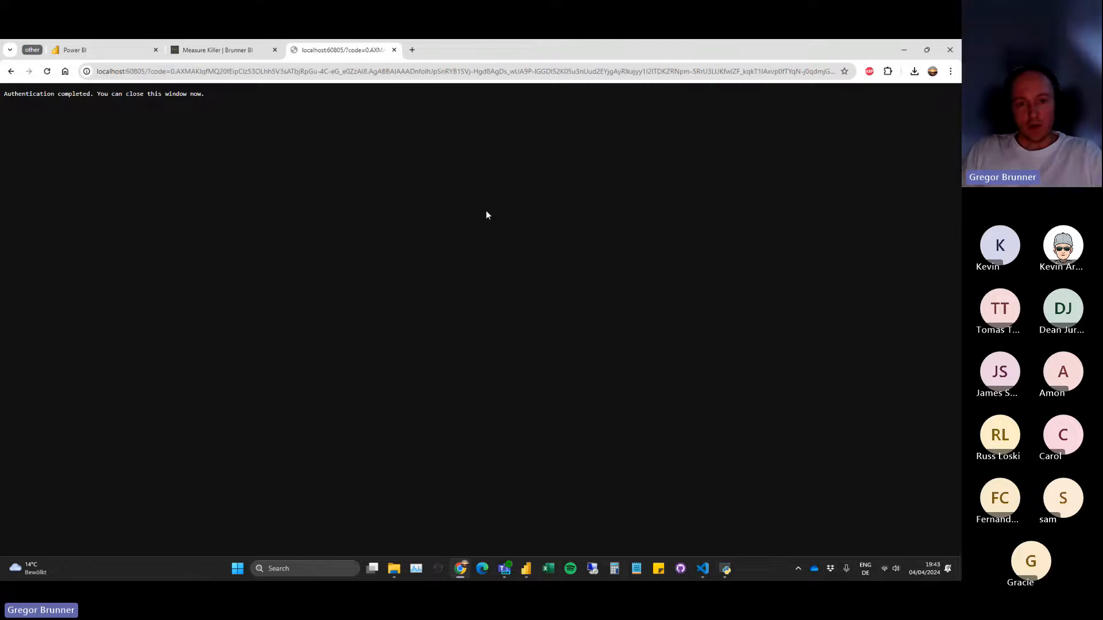
click(394, 50)
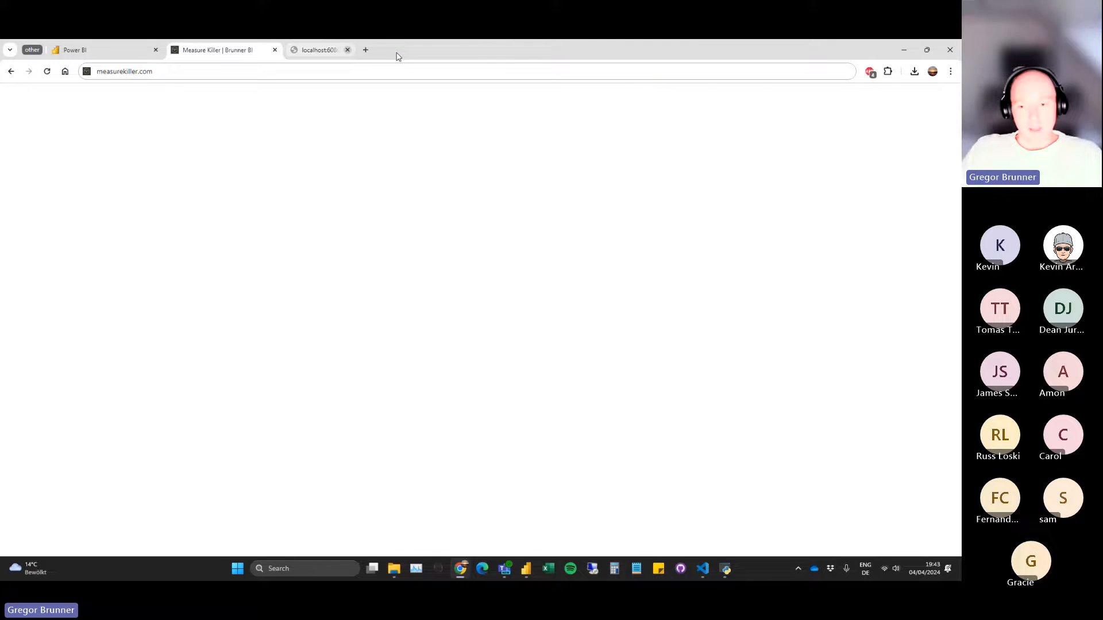
click(727, 572)
click(903, 50)
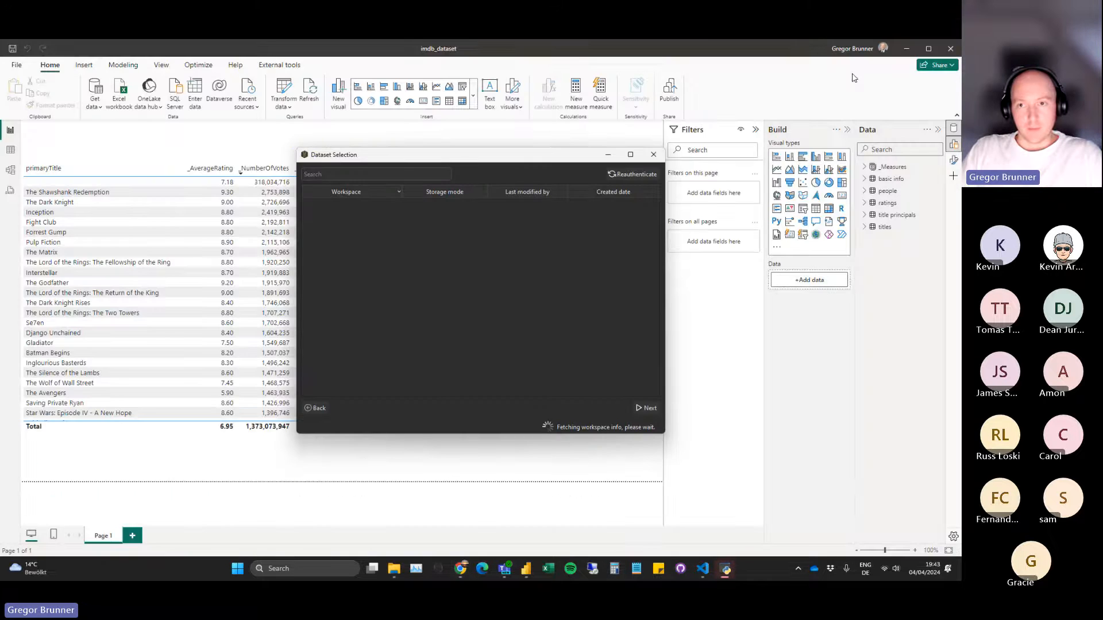
click(951, 49)
click(515, 321)
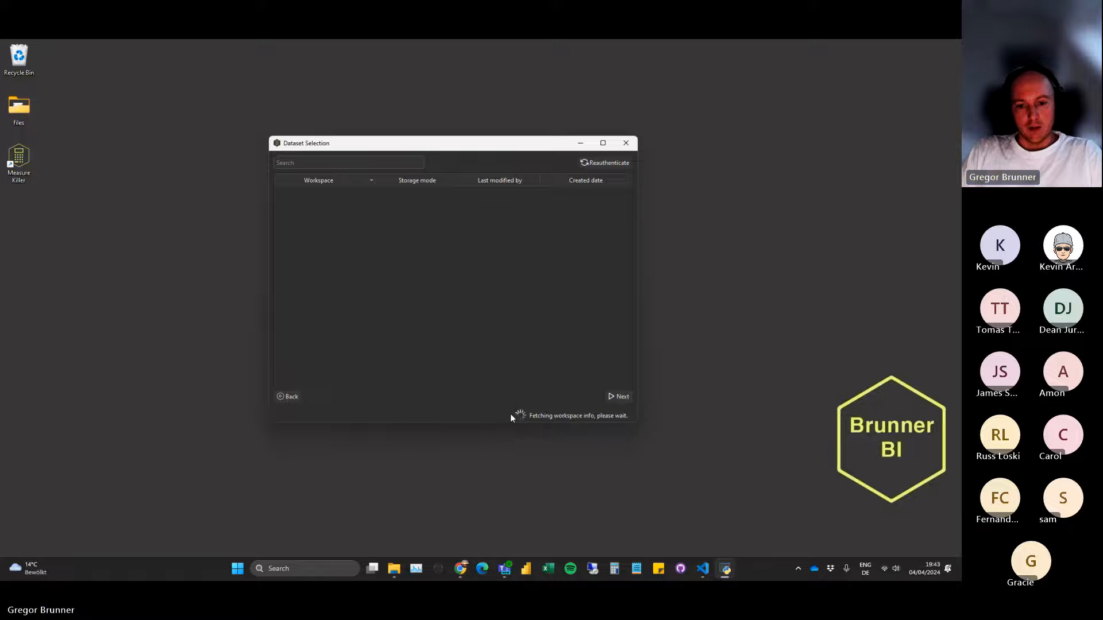
Choose Weather Dataset from the Brunner BI Projects workspace and load its connected reports.
scroll(373, 264, down, 1)
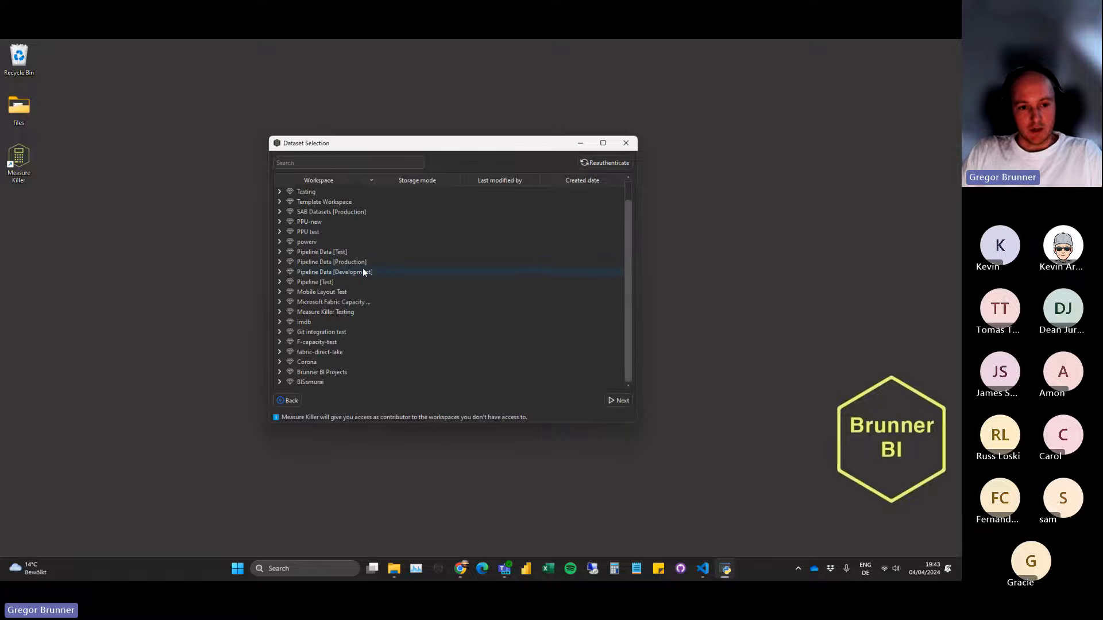
double_click(336, 374)
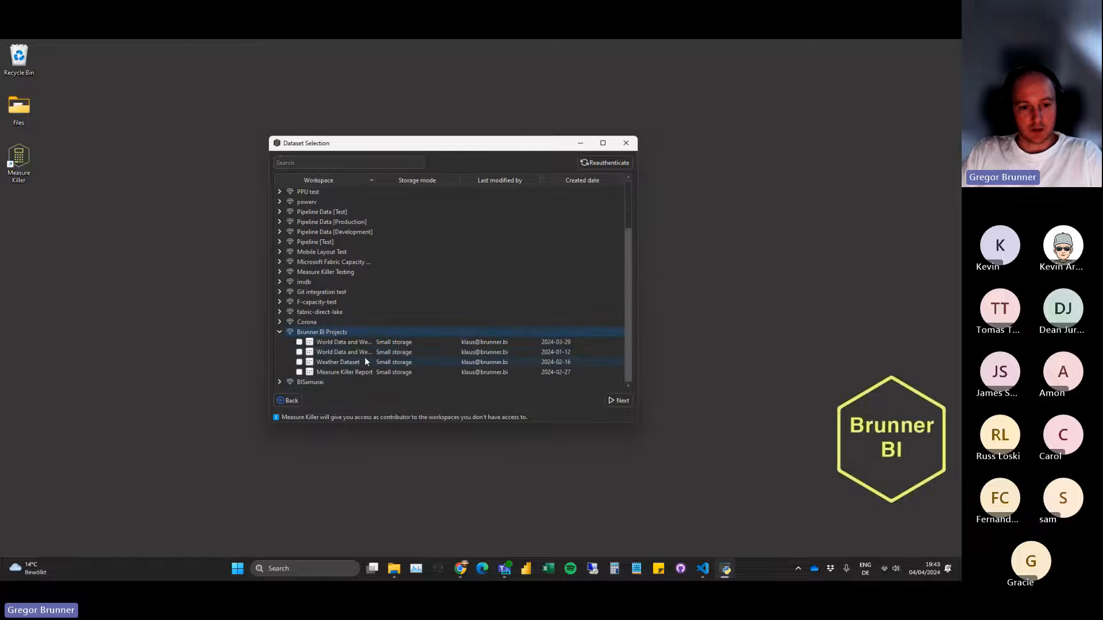
click(299, 362)
click(619, 400)
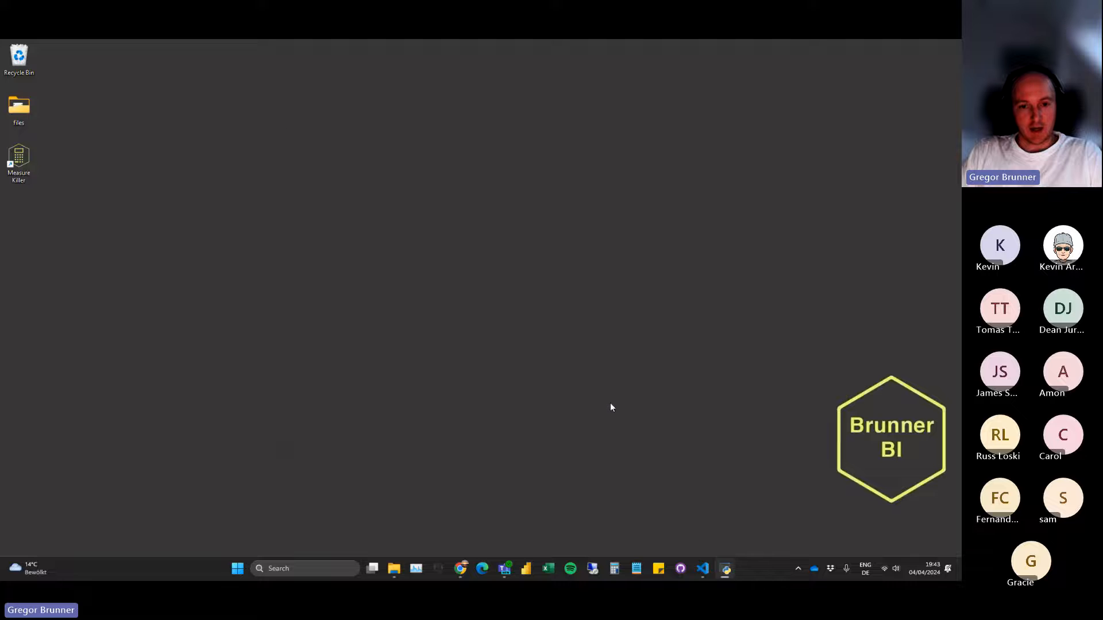
Sort the connected reports of Weather Dataset by workspace, by name, by workspace again, and finally by type.
drag(429, 205, 441, 205)
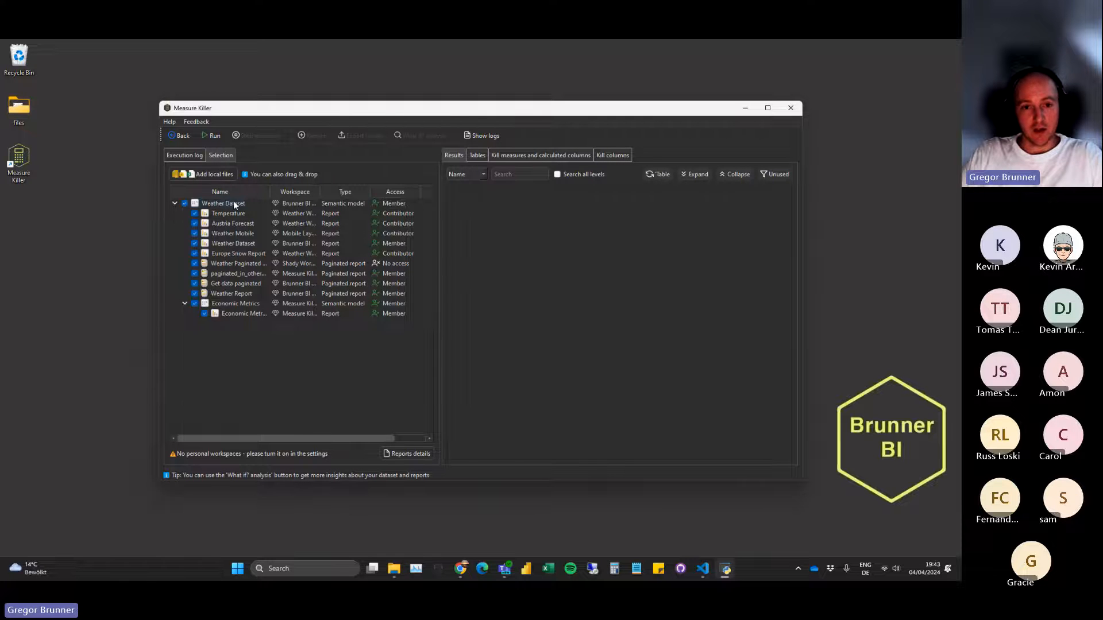
click(332, 192)
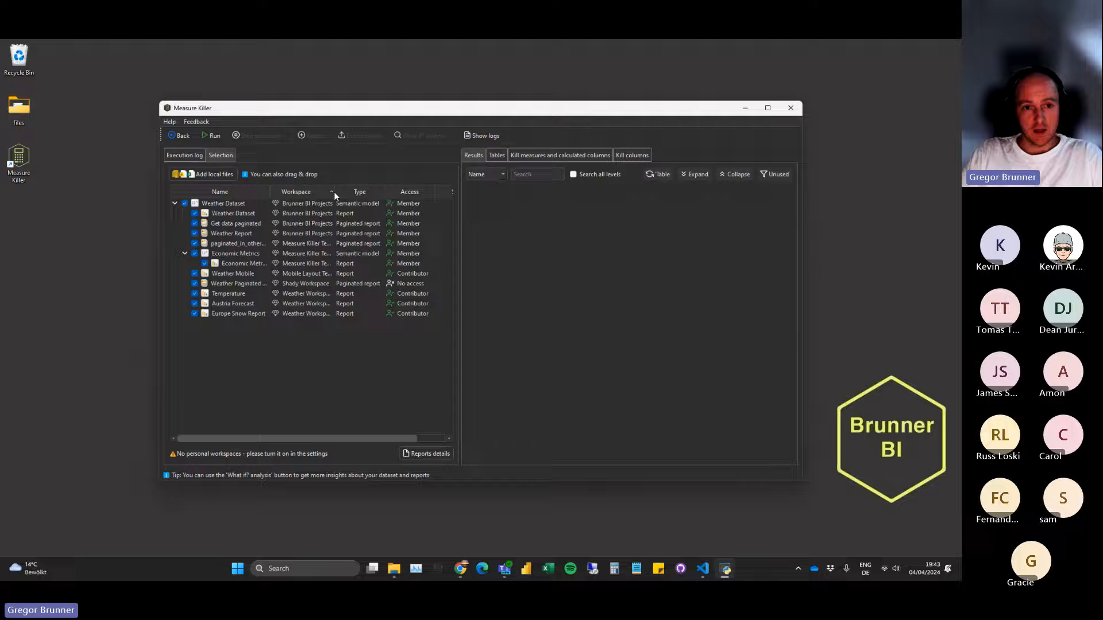
click(233, 190)
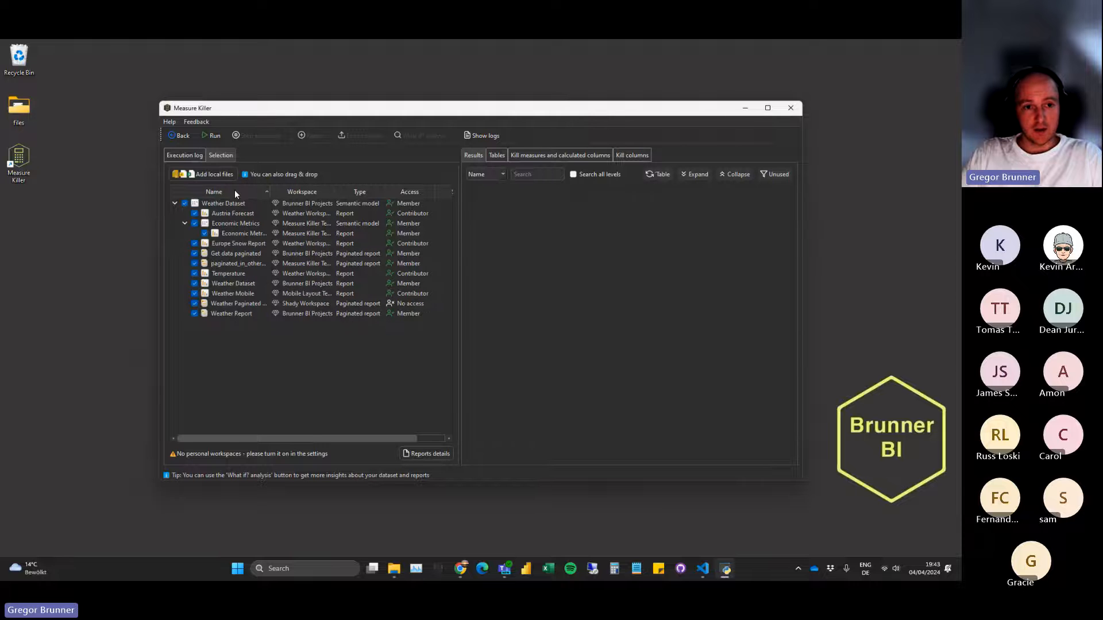
click(294, 192)
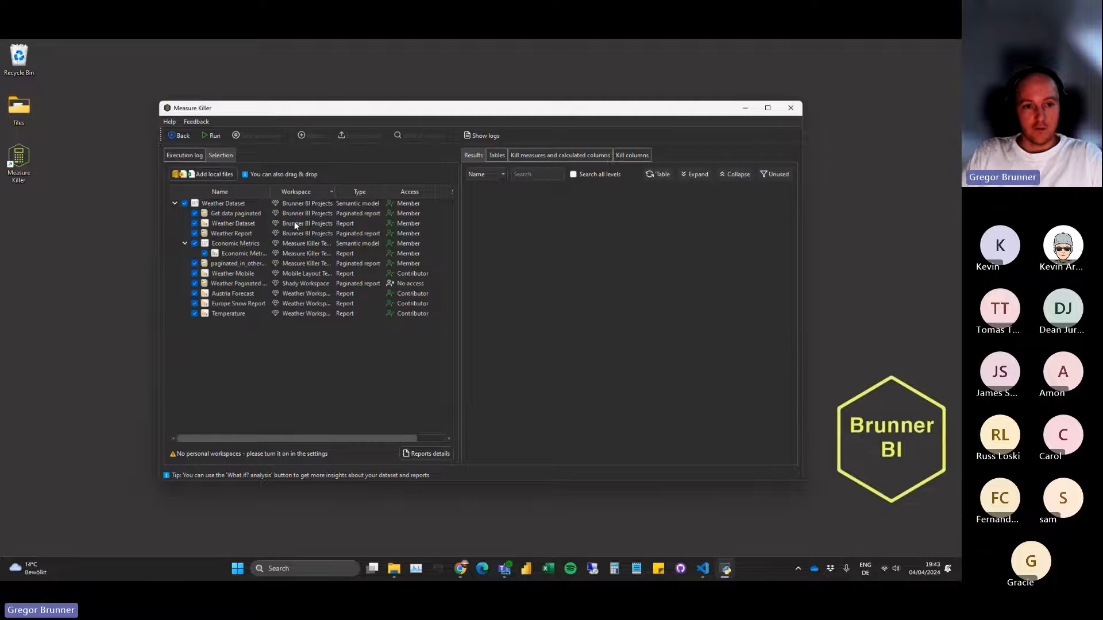
click(360, 190)
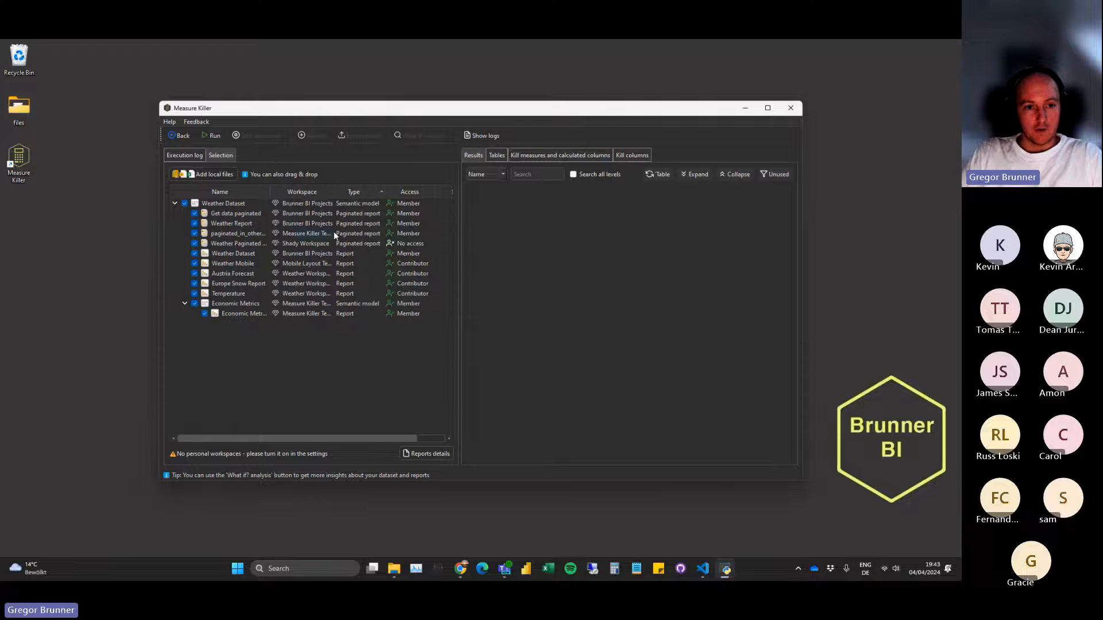
Widen the selection pane and fit its Workspace and Name columns to show the full entries.
drag(460, 312, 469, 312)
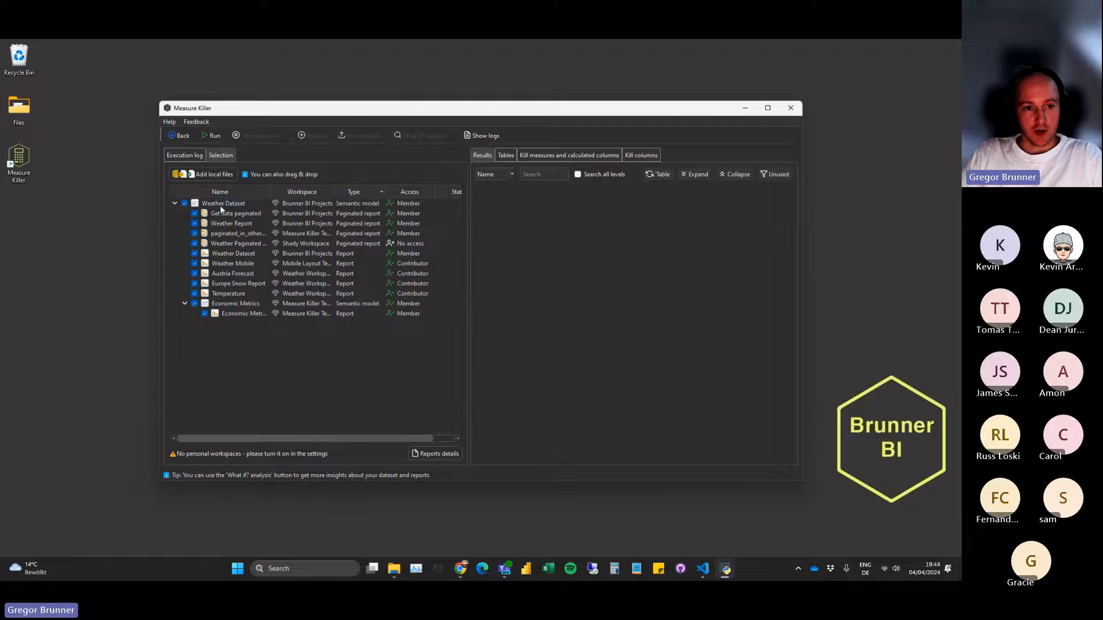
double_click(335, 191)
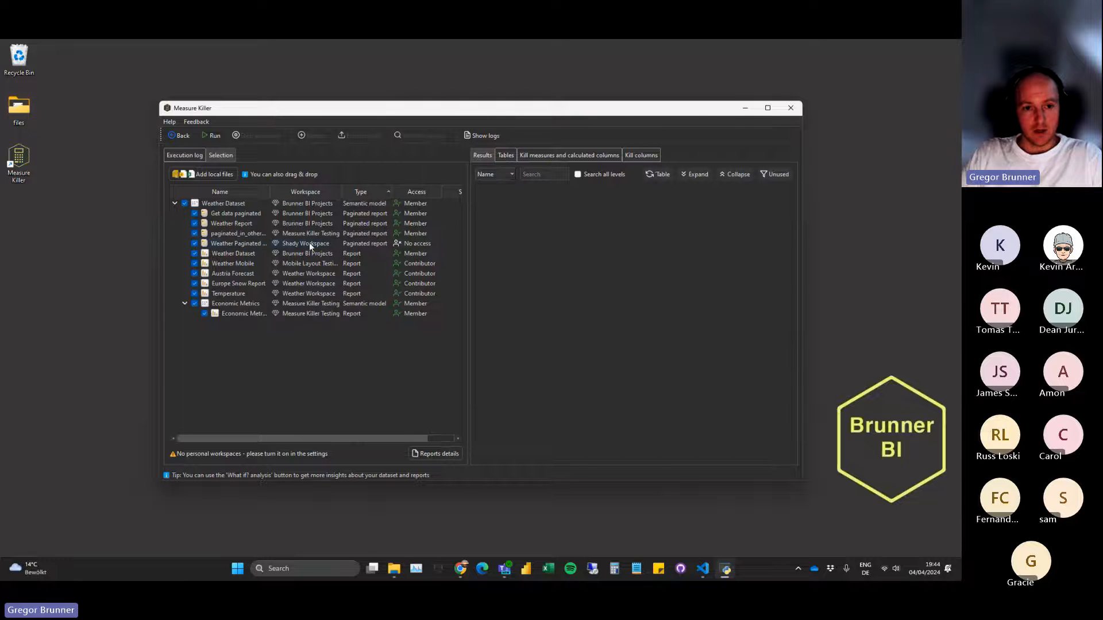
double_click(269, 192)
drag(468, 243, 489, 241)
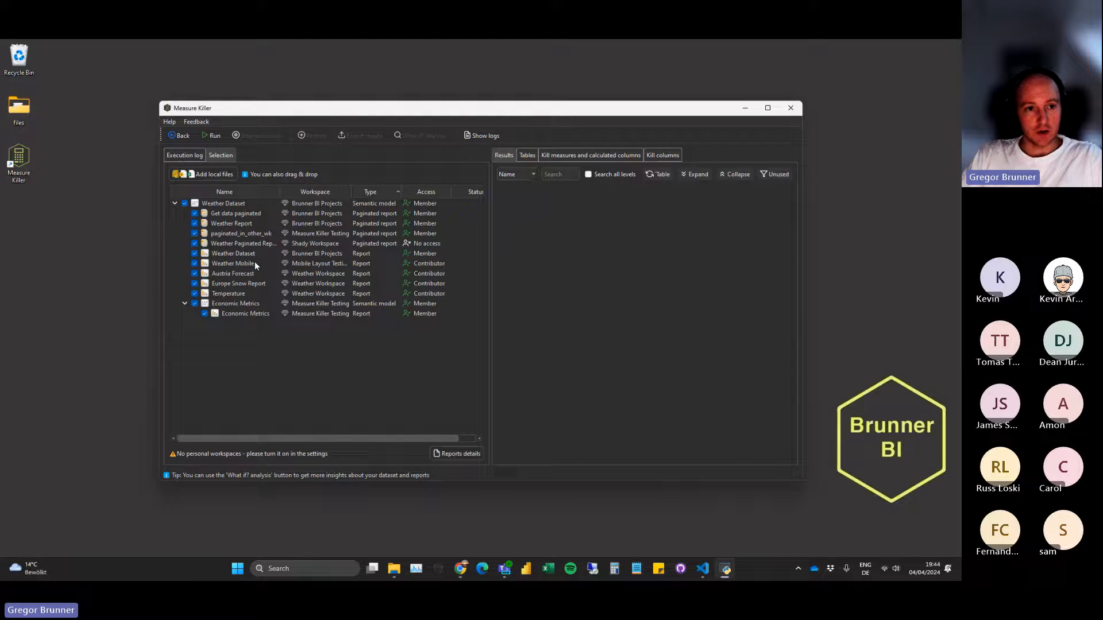
Return to the start screen, enable adding personal workspaces in the API settings and save the settings.
click(179, 135)
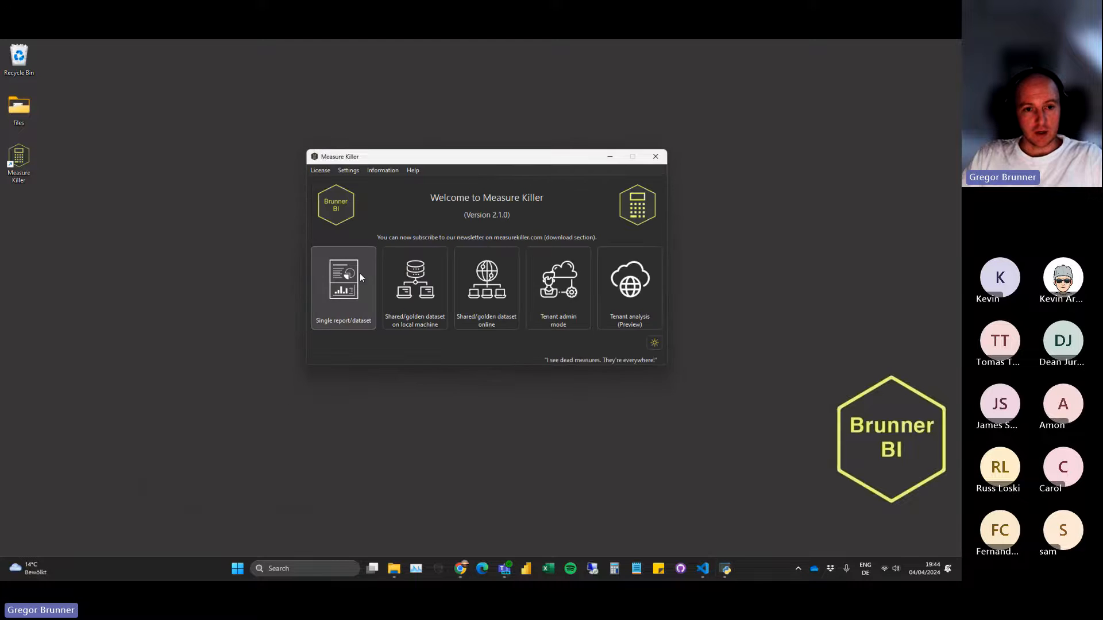
click(348, 170)
click(363, 204)
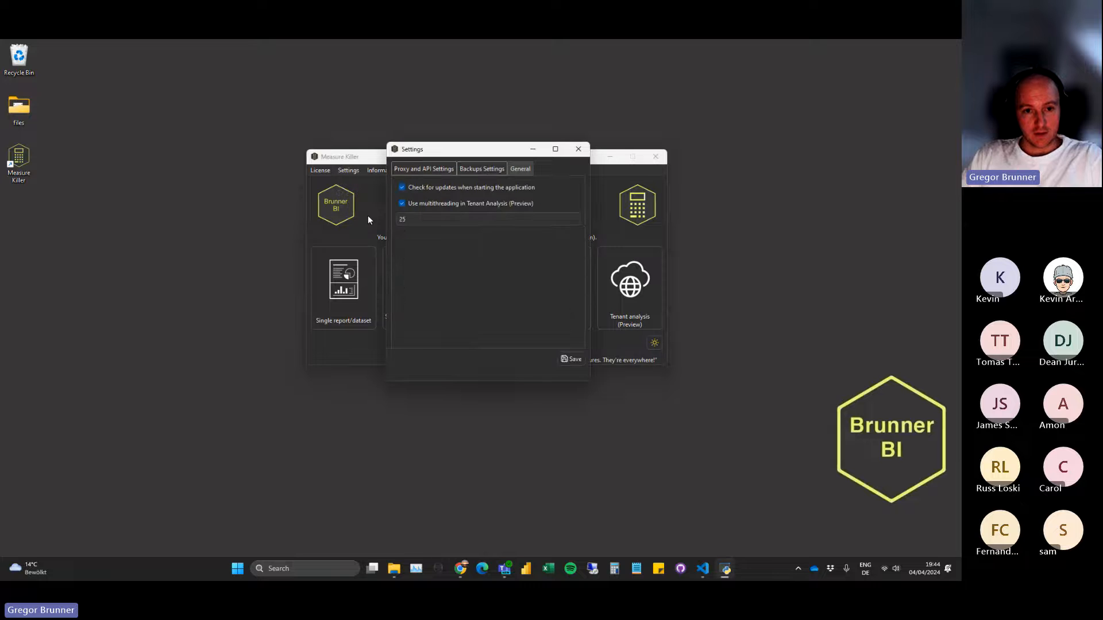
click(421, 169)
click(447, 299)
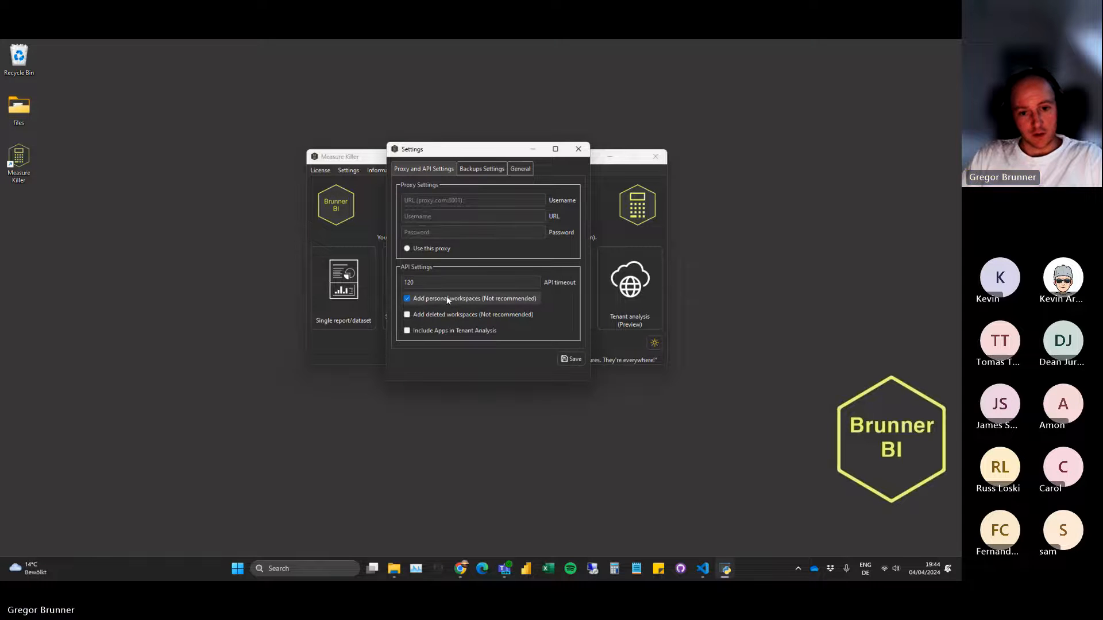
click(572, 359)
click(587, 277)
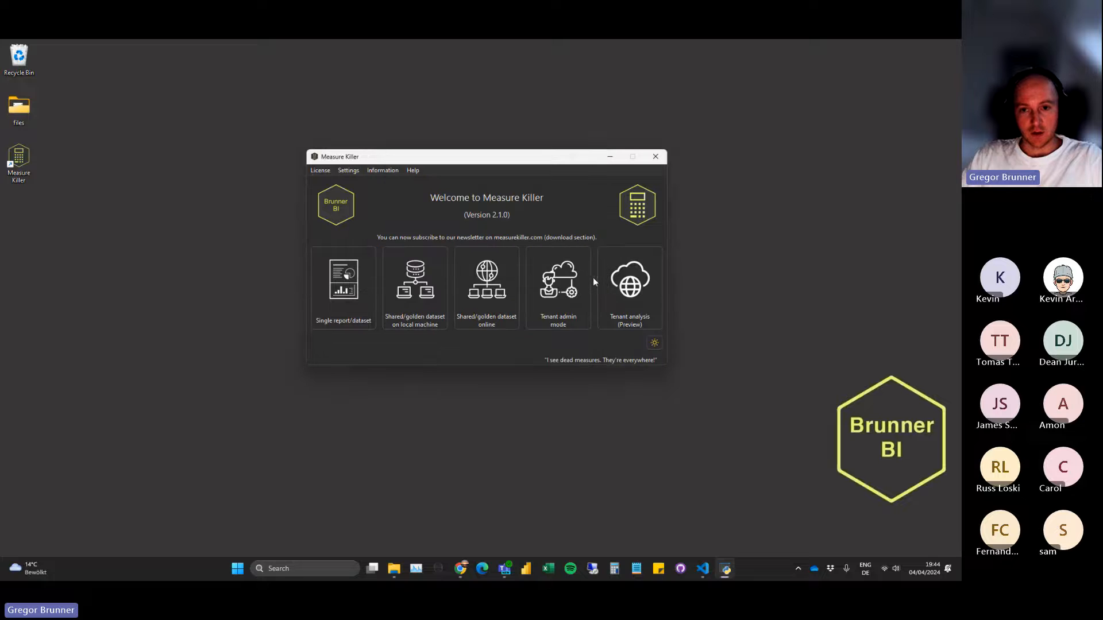
Close Measure Killer, restart it by running main.py in Visual Studio Code, and minimize the code editor.
click(655, 156)
click(718, 566)
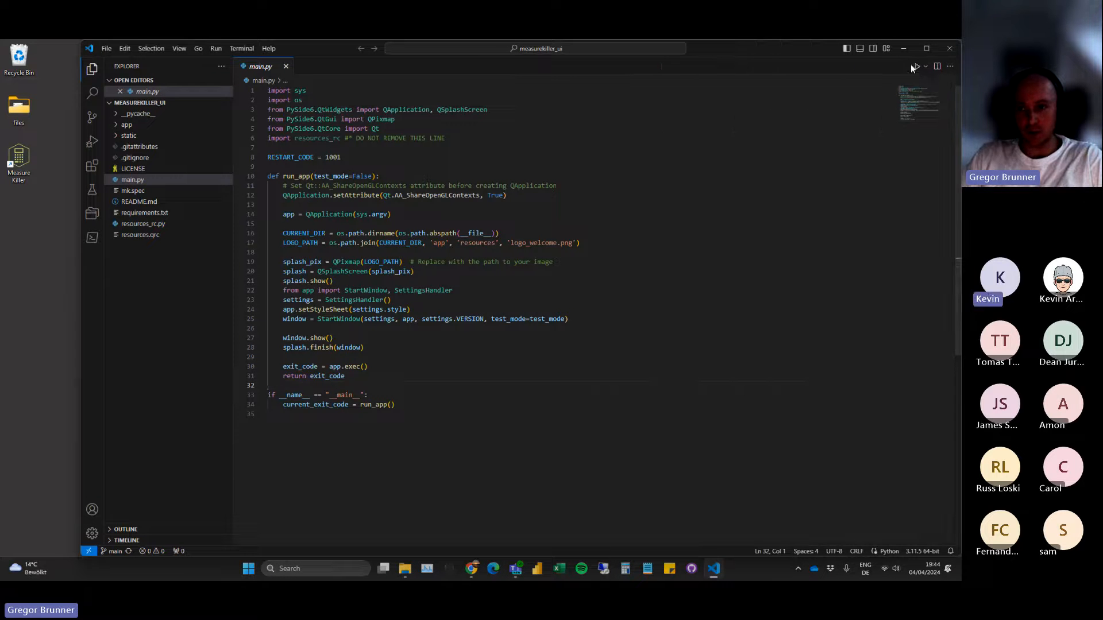
click(904, 50)
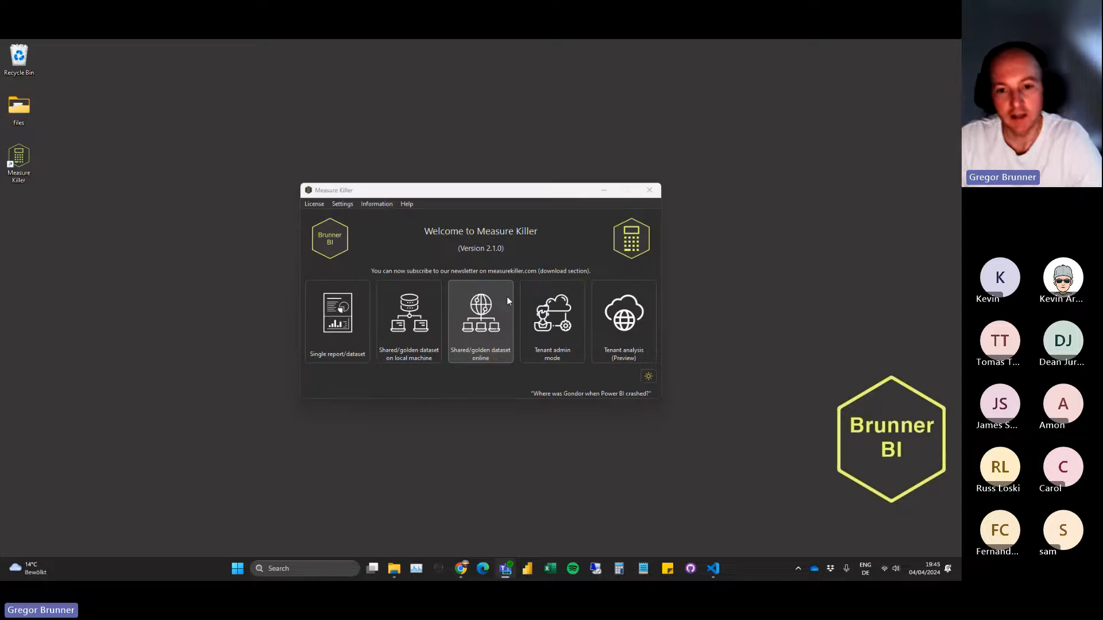
Start Tenant admin mode for the whole tenant and load Weather Dataset from Brunner BI Projects with its connected reports.
click(549, 307)
click(556, 327)
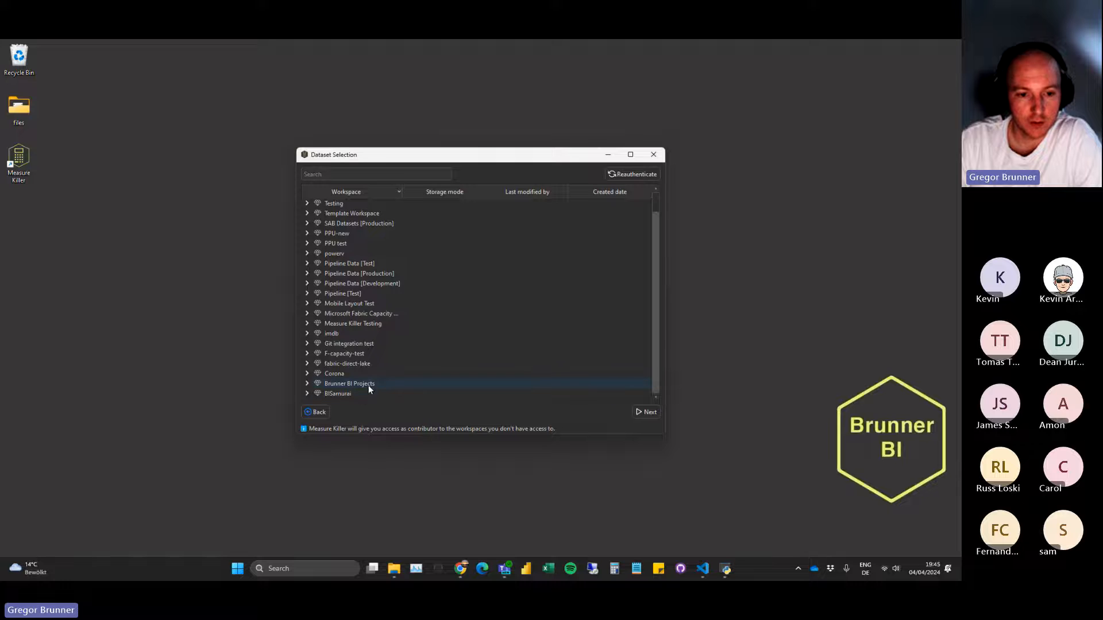
click(367, 384)
click(327, 374)
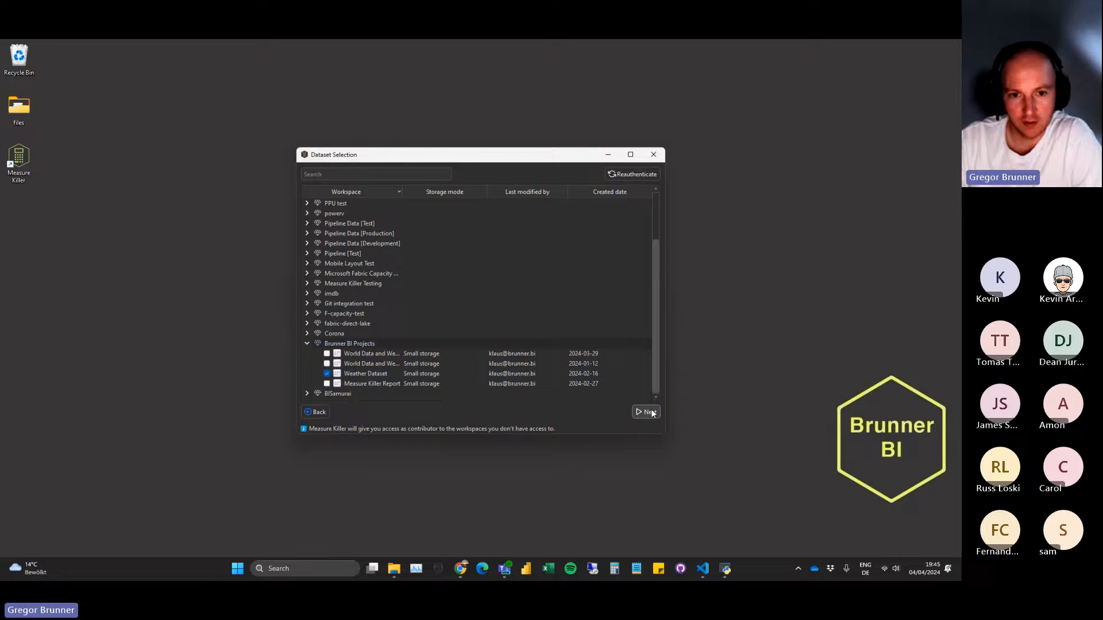
click(649, 412)
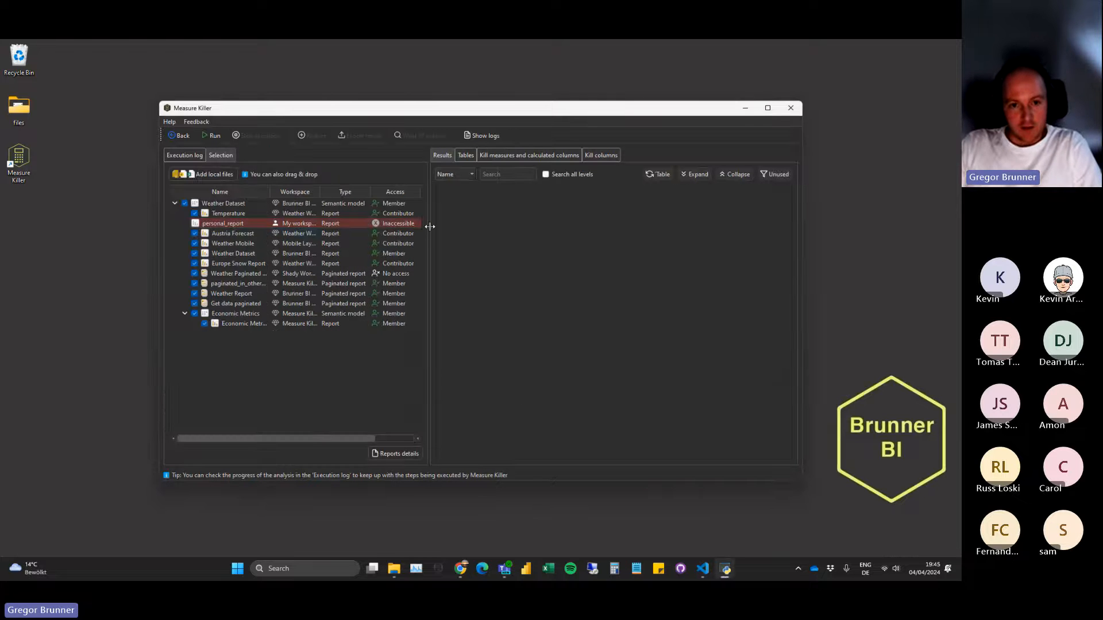
Widen the Workspace column and the selection pane until full workspace names and the Status column are readable.
drag(430, 228, 443, 229)
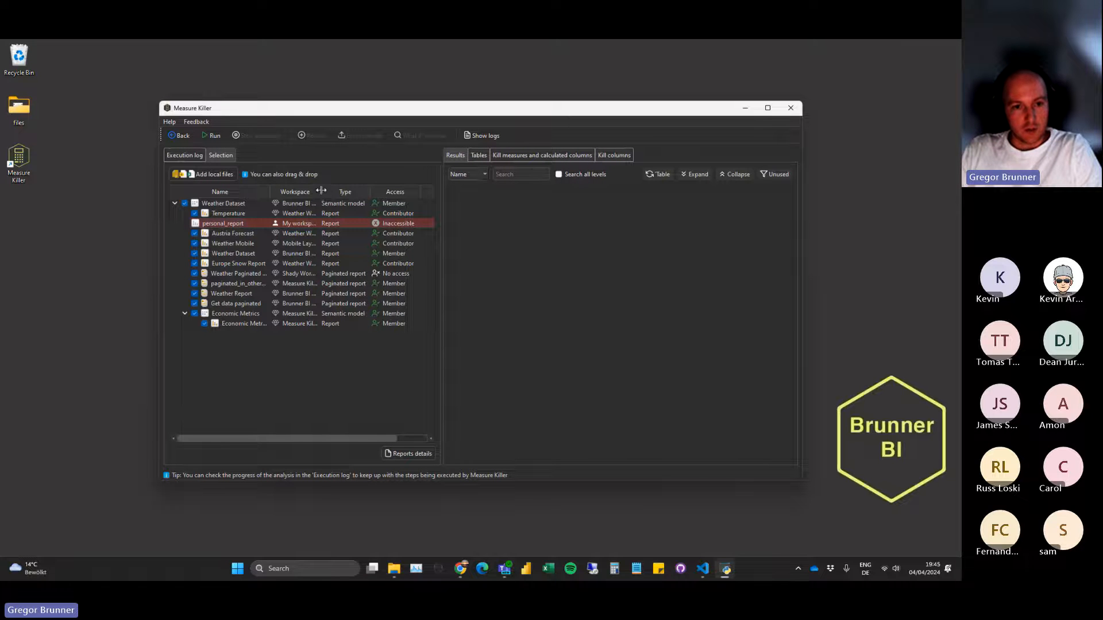
drag(321, 190, 342, 190)
drag(441, 232, 481, 234)
drag(343, 190, 349, 190)
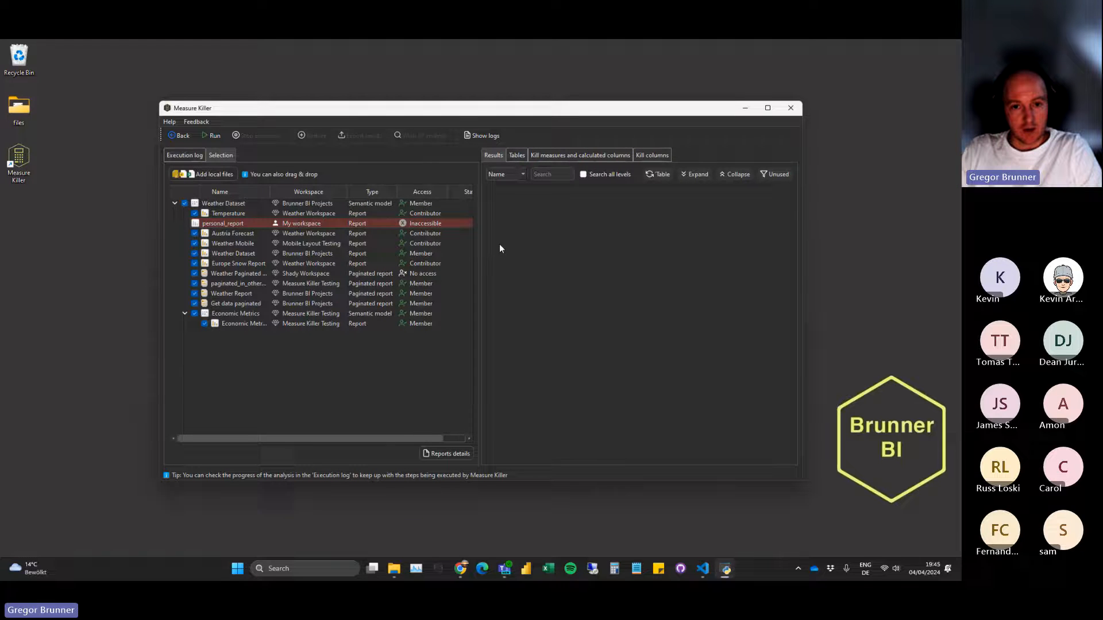
drag(479, 239, 507, 237)
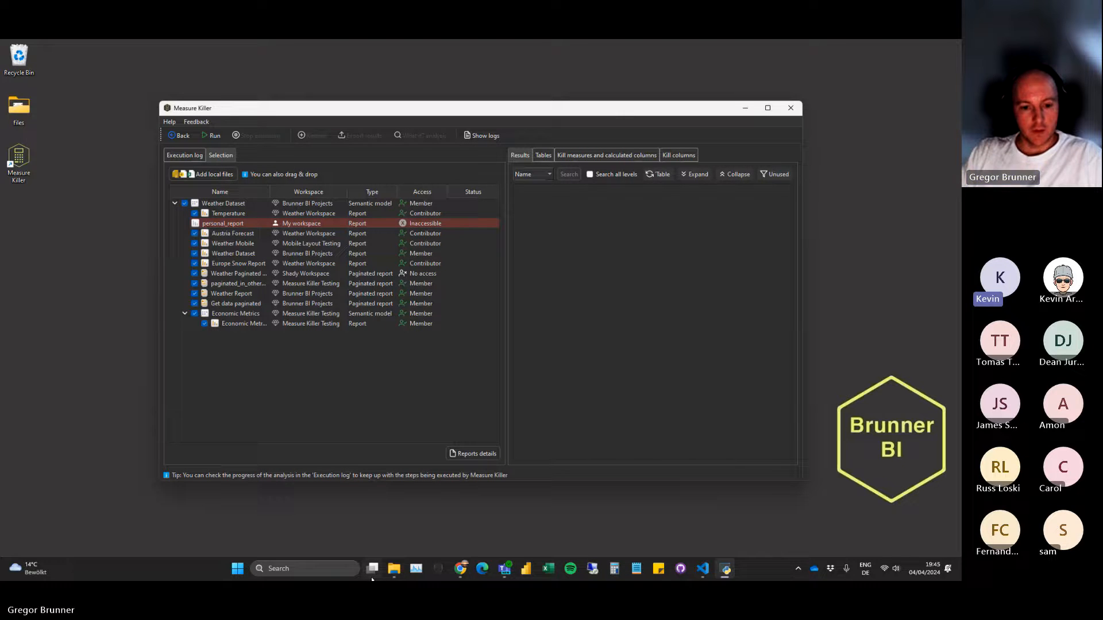
Look at imdb_dataset.pbix in the imdb folder in File Explorer, then minimize the folder window.
click(394, 569)
drag(622, 177, 406, 164)
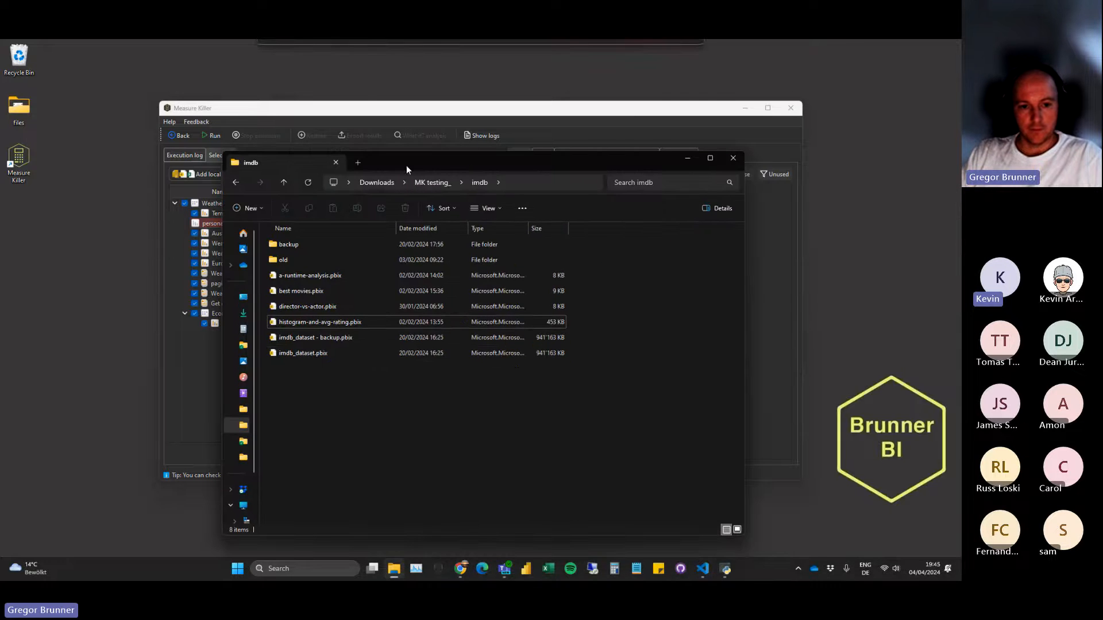
click(389, 353)
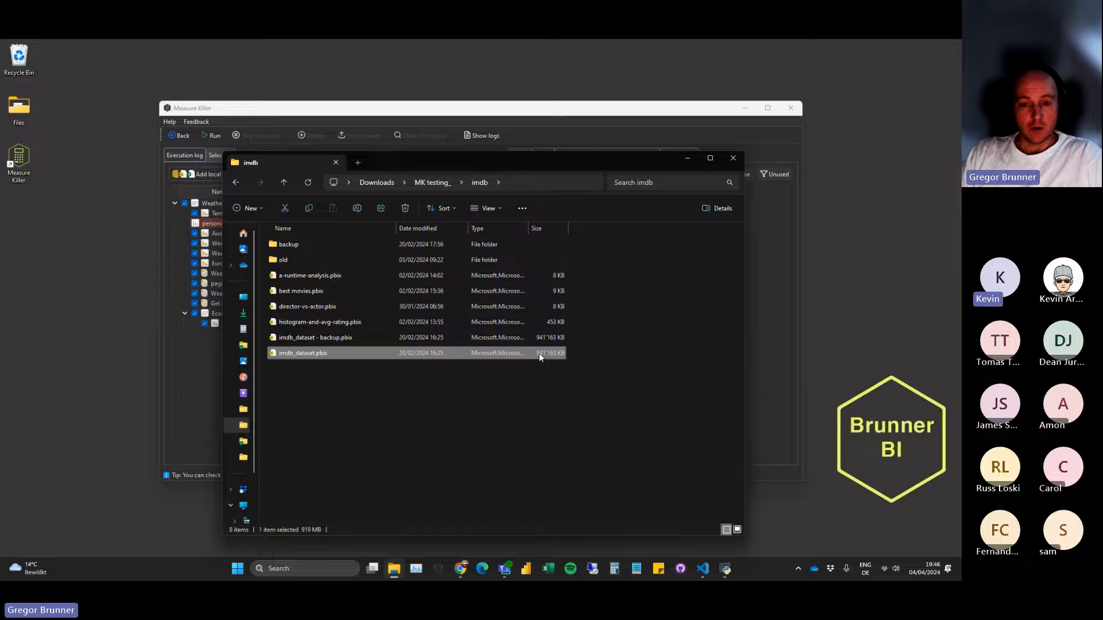
click(388, 365)
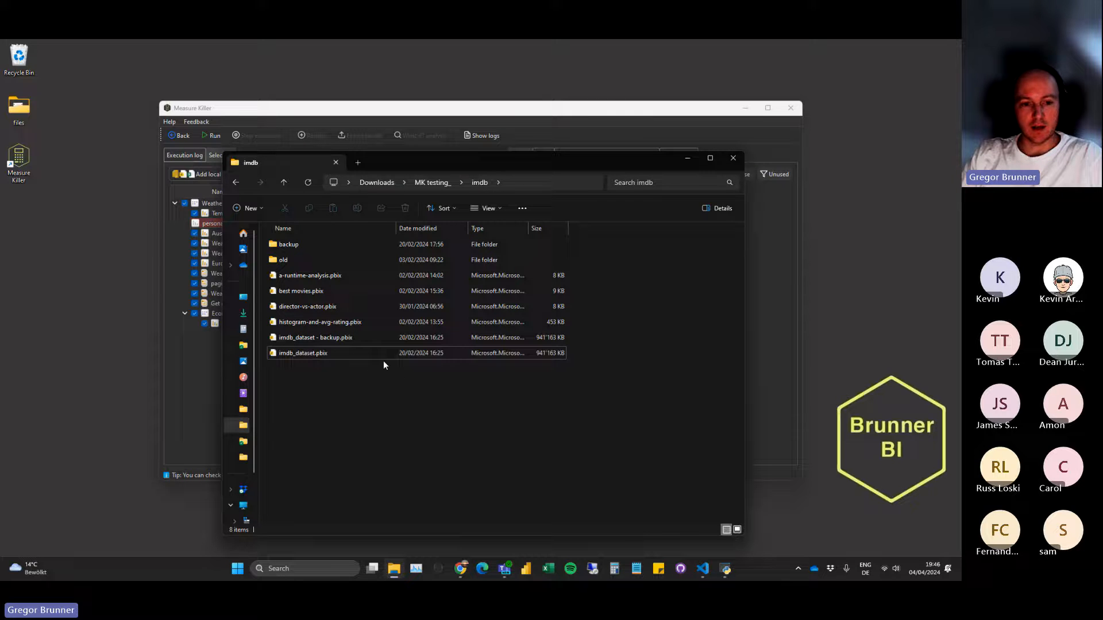
click(375, 354)
click(373, 361)
click(374, 359)
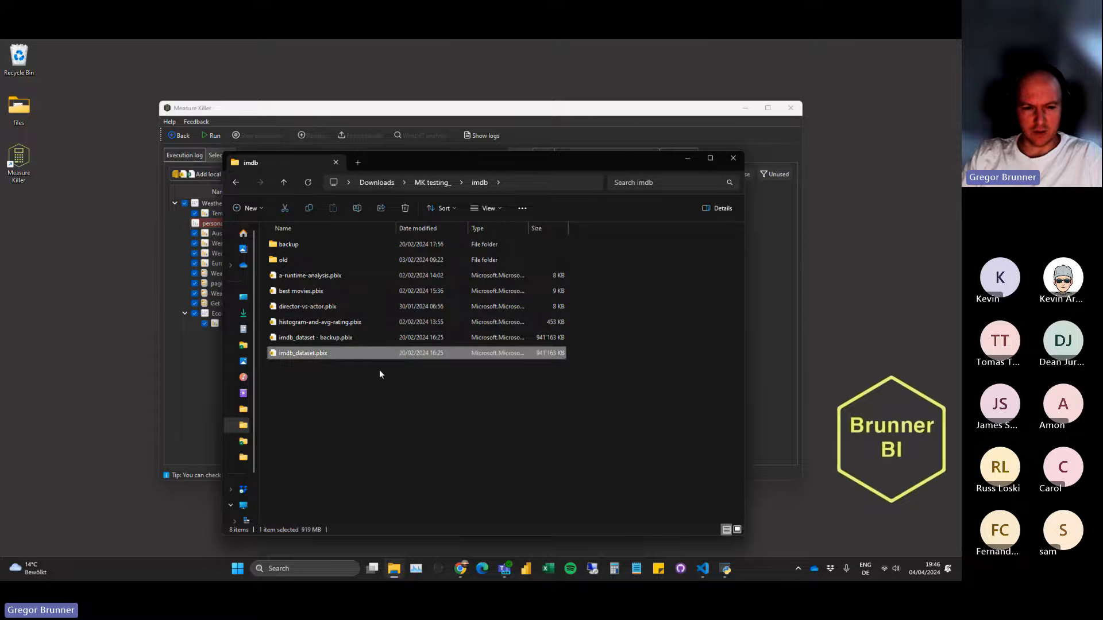
click(376, 368)
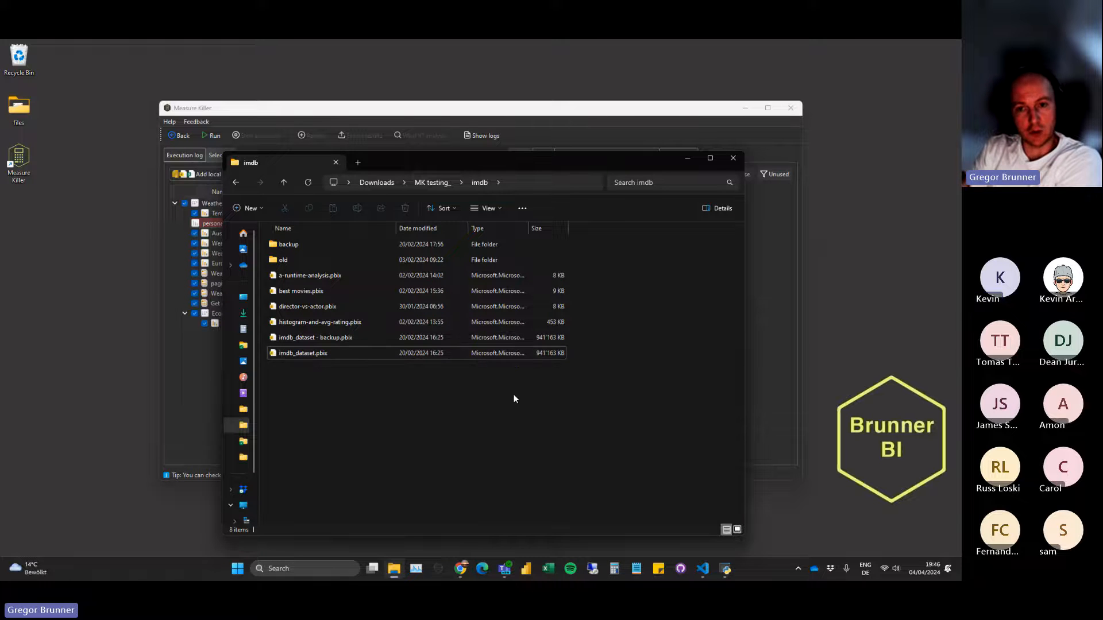
click(686, 160)
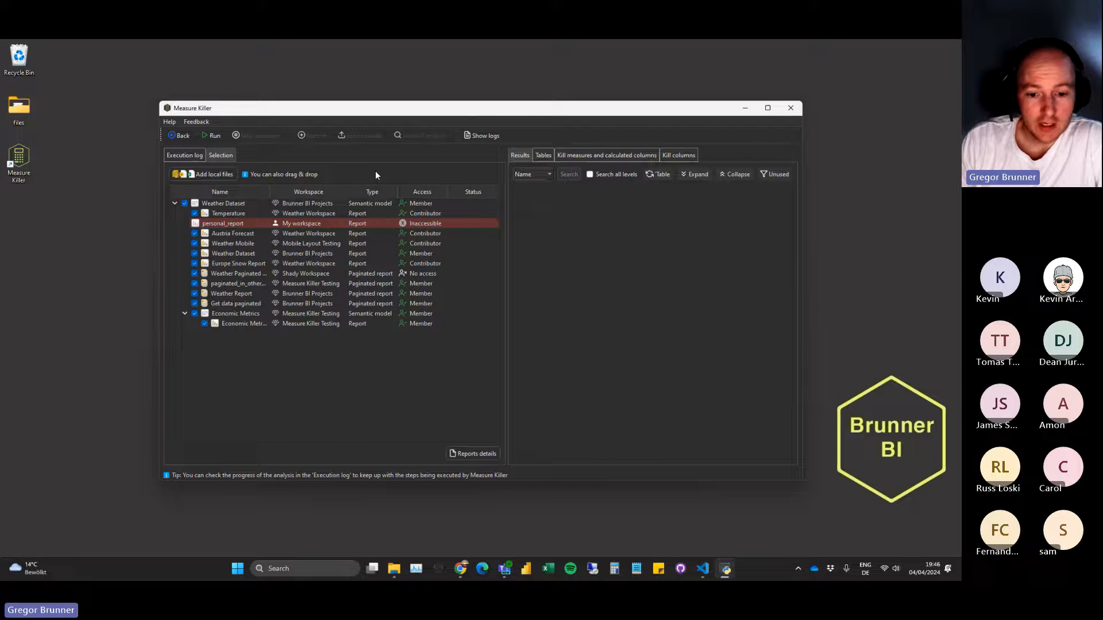
Switch to Power BI in Chrome, open the Brunner BI Projects workspace lineage and show the impact analysis of the Weather Dataset semantic model.
click(459, 569)
click(106, 50)
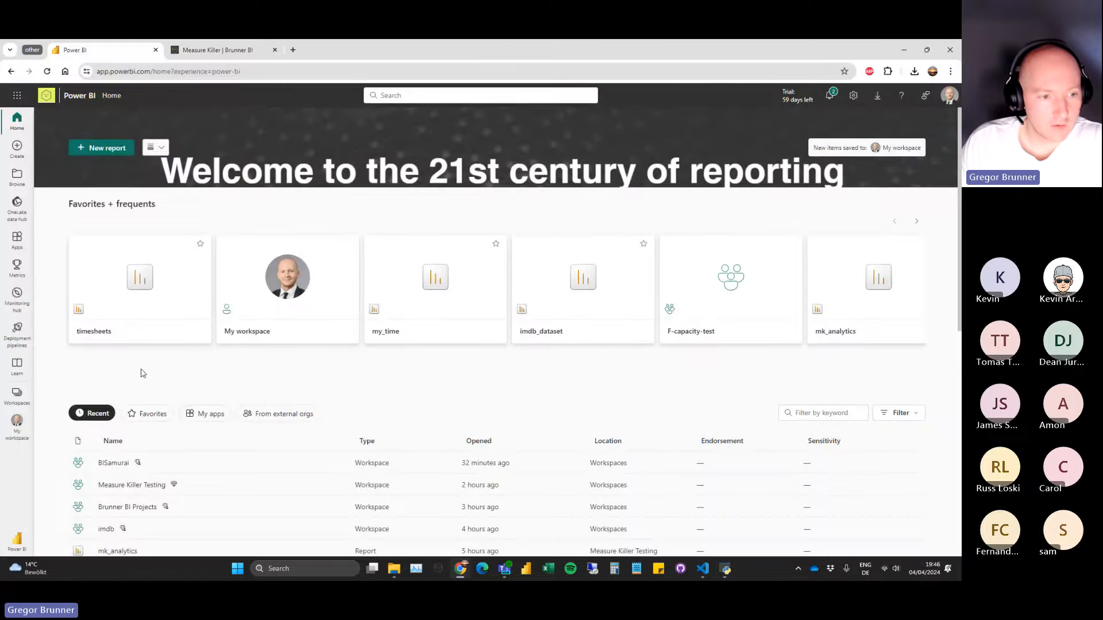
click(18, 396)
click(105, 284)
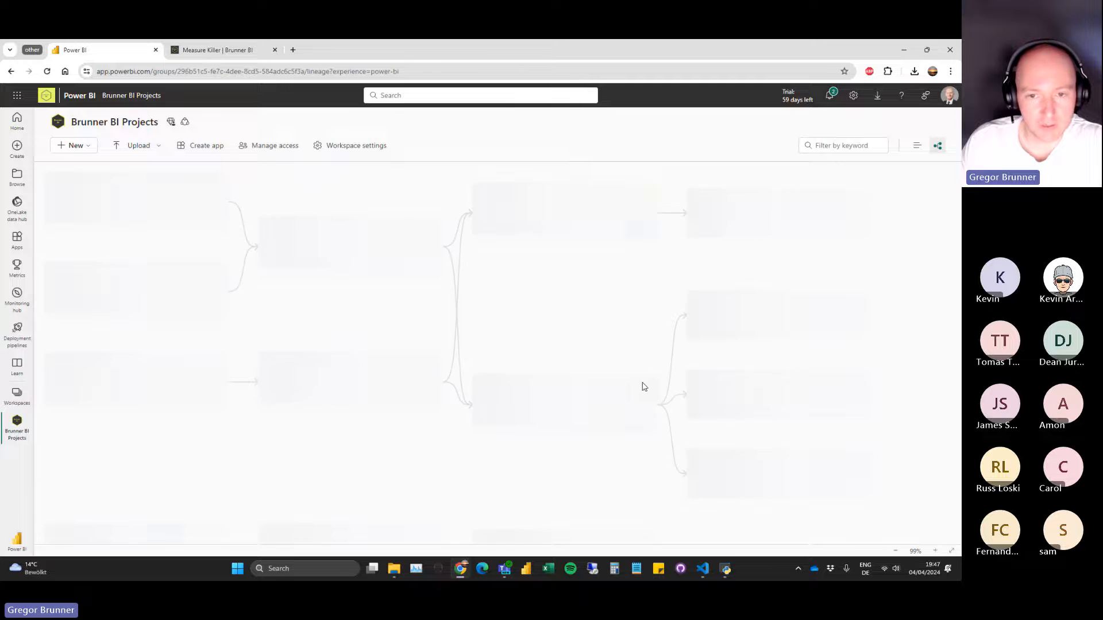
click(504, 382)
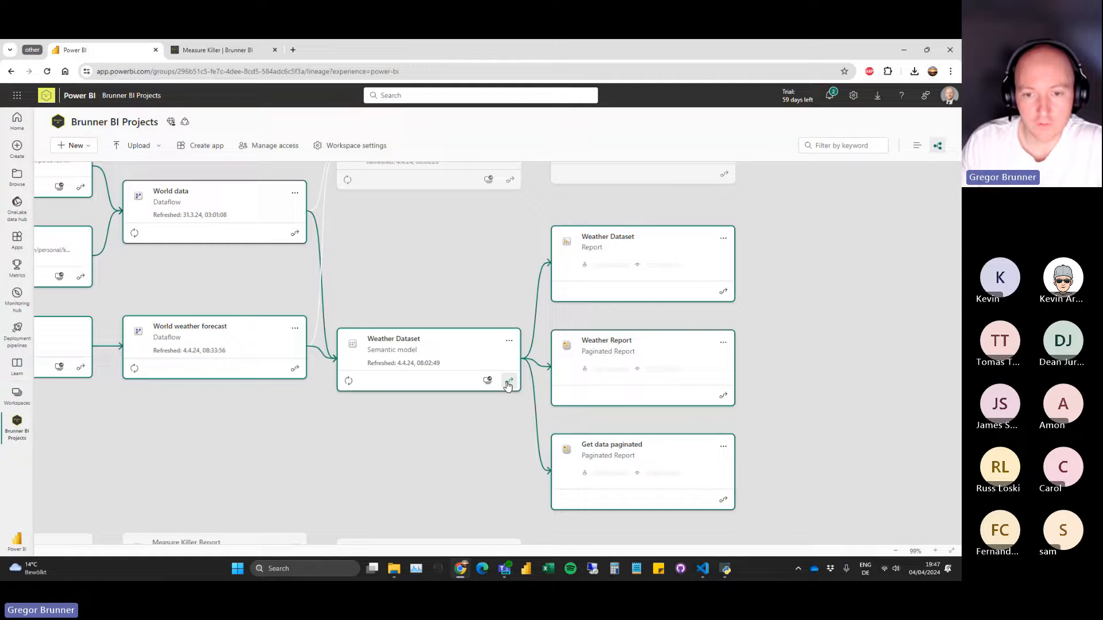
click(487, 381)
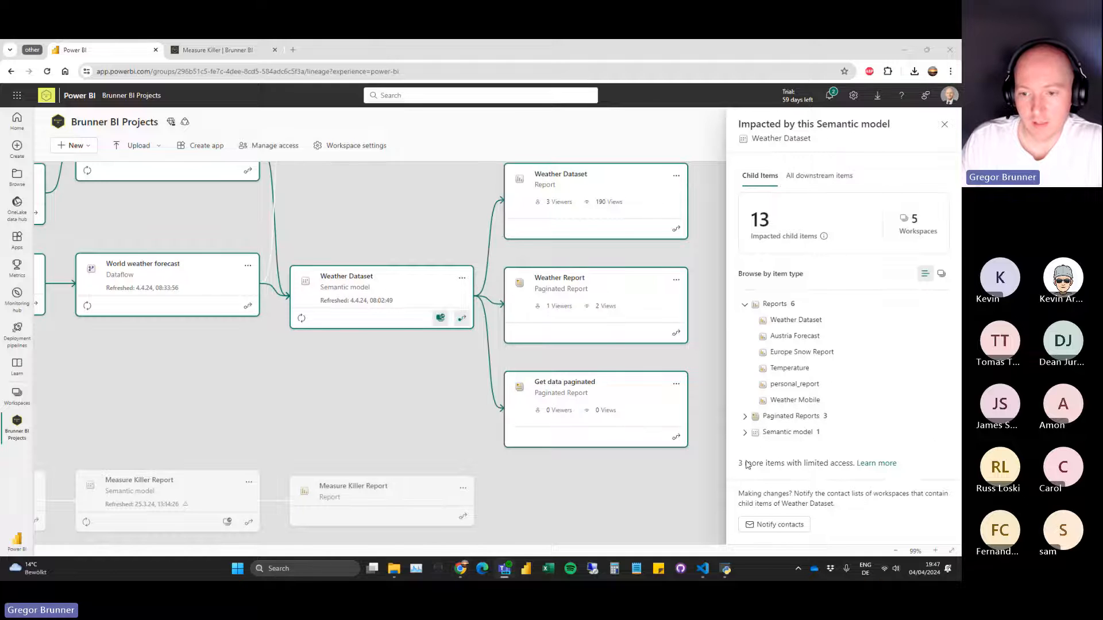
Examine the note about items with limited access in the Weather Dataset impact analysis.
drag(739, 463, 848, 463)
click(787, 471)
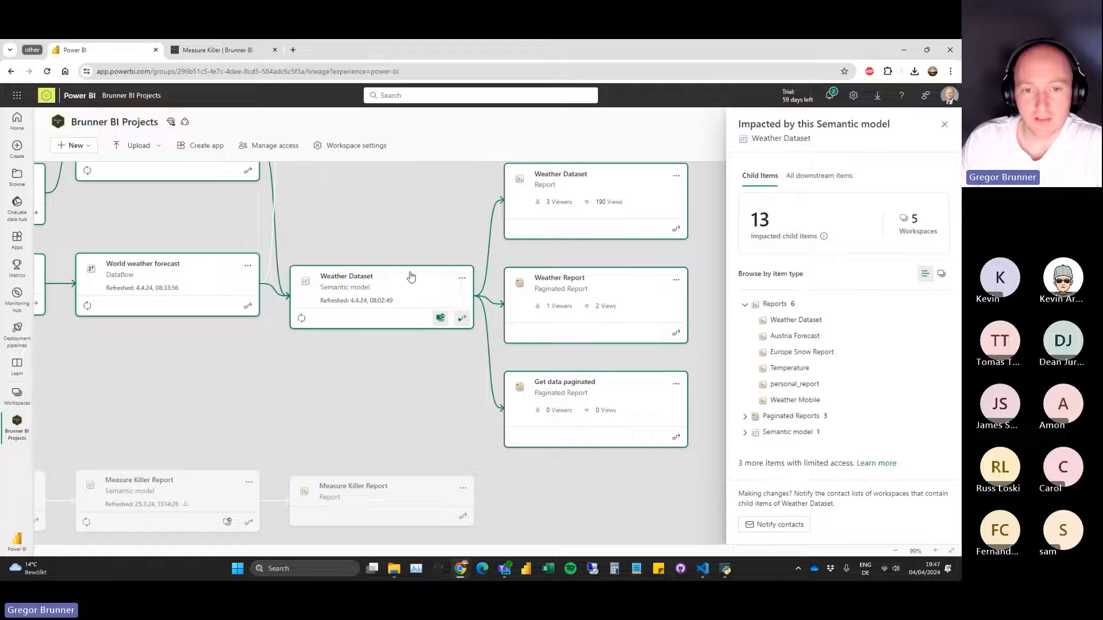
drag(429, 225, 400, 232)
drag(739, 463, 850, 477)
click(829, 467)
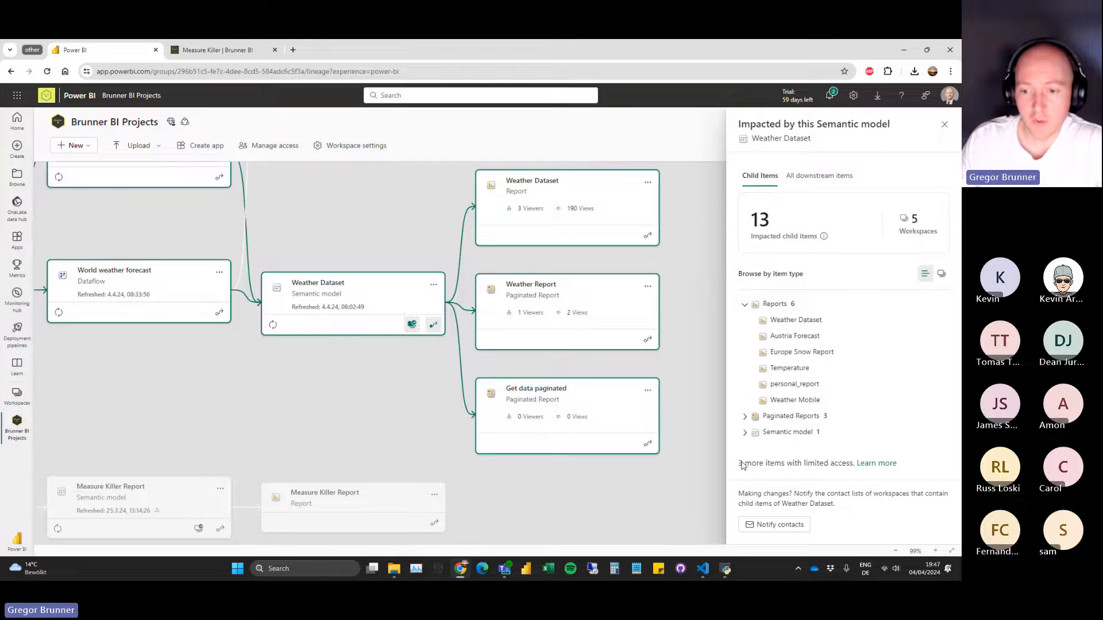
drag(741, 465, 855, 467)
click(832, 467)
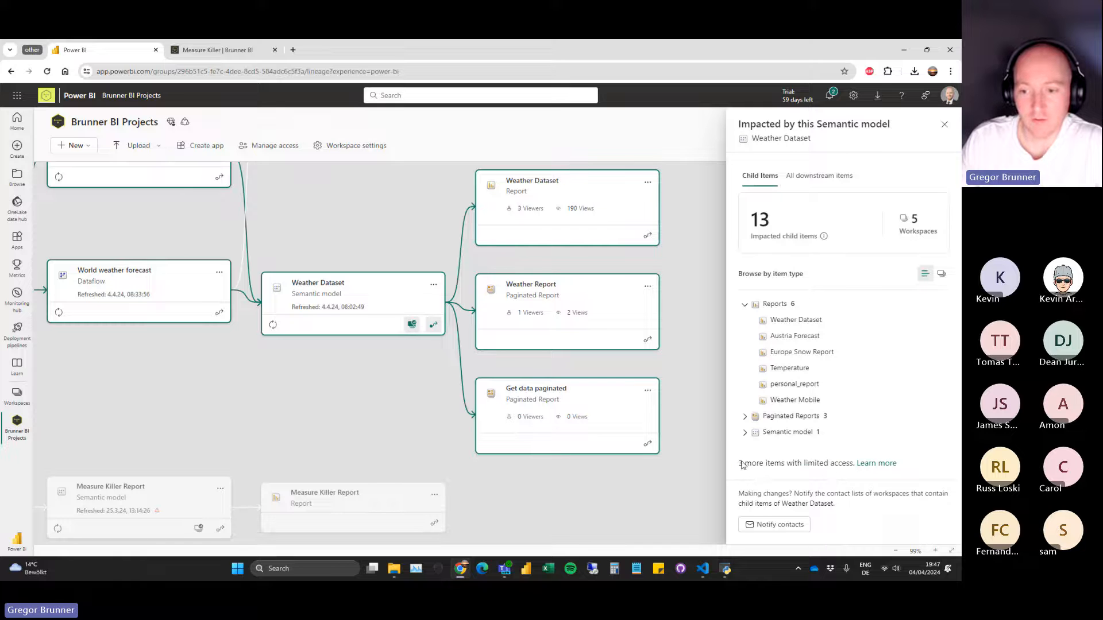
drag(742, 466, 833, 466)
Browse the impacted items by workspace, expand Weather Workspace, the personal workspace and Measure Killer Testing, and return to browsing by item type.
click(941, 274)
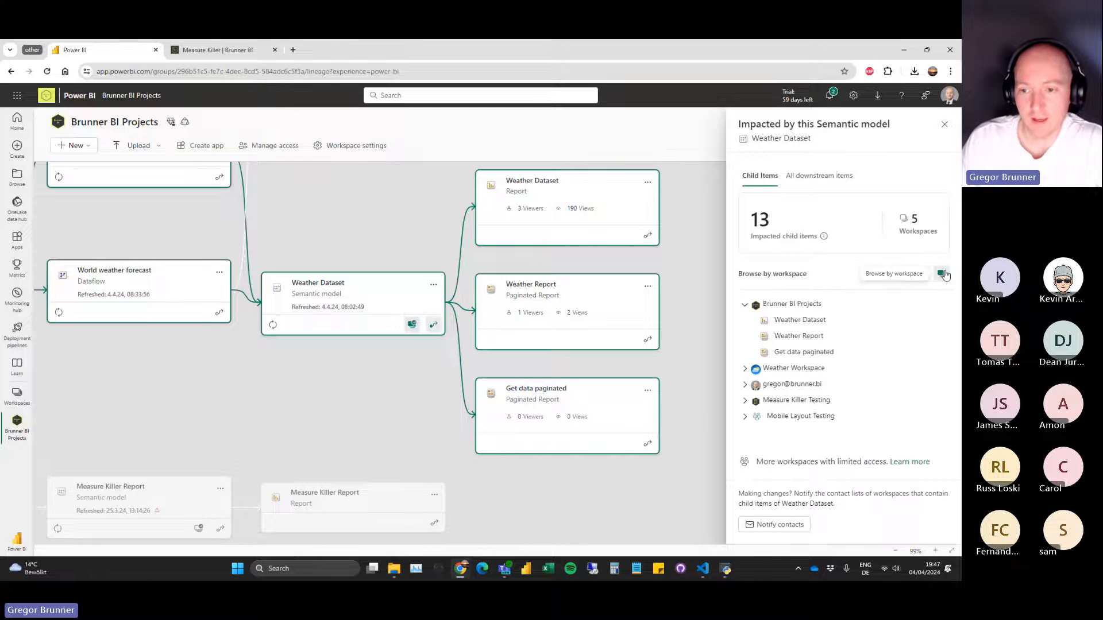
click(745, 368)
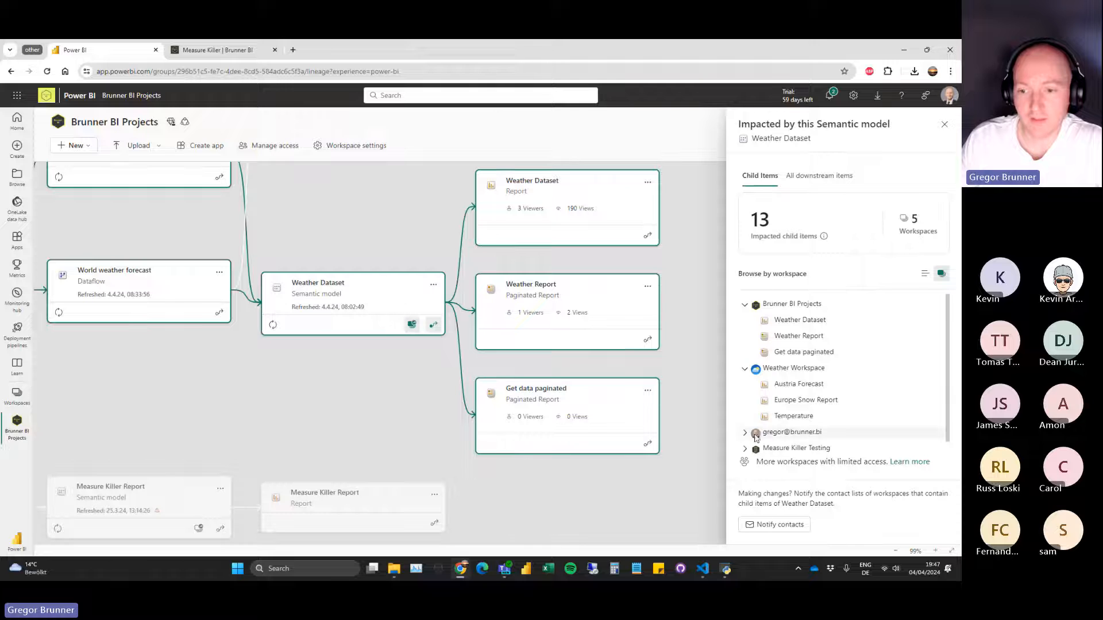
click(745, 432)
scroll(756, 437, down, 1)
click(745, 433)
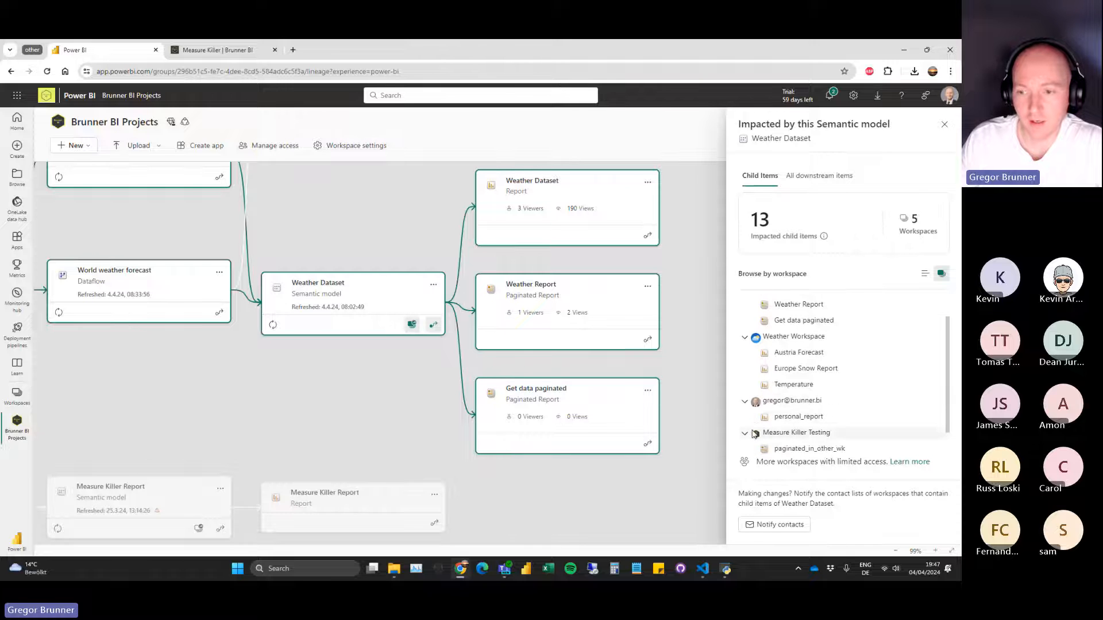
click(924, 277)
drag(739, 463, 813, 465)
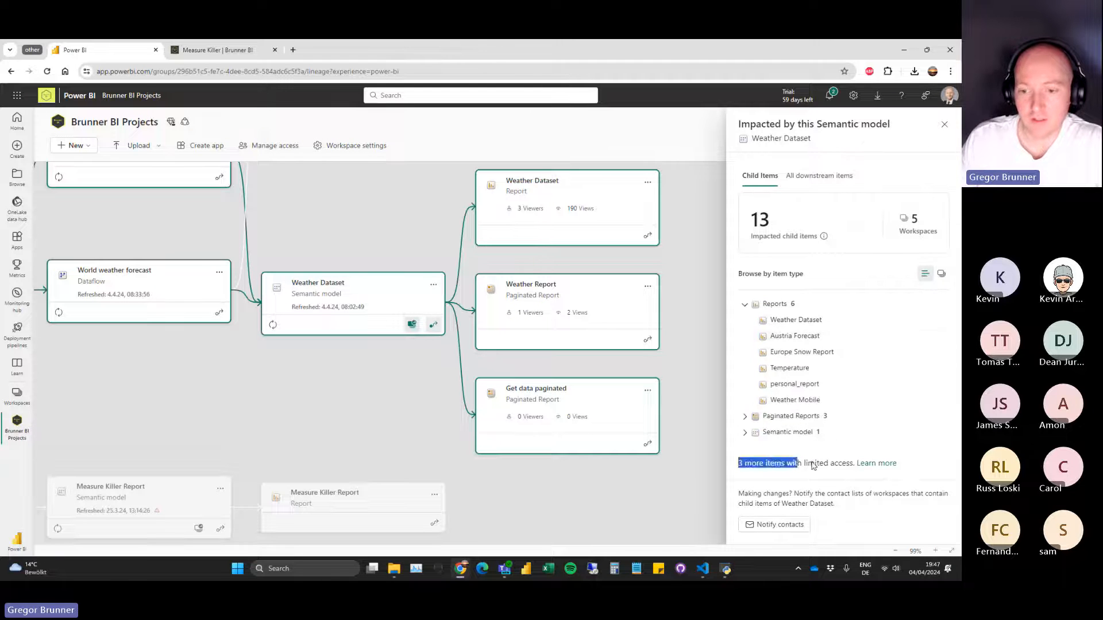
Switch back to Measure Killer, exclude the Weather Mobile and Weather Report reports from the selection, and widen the Name column.
click(725, 569)
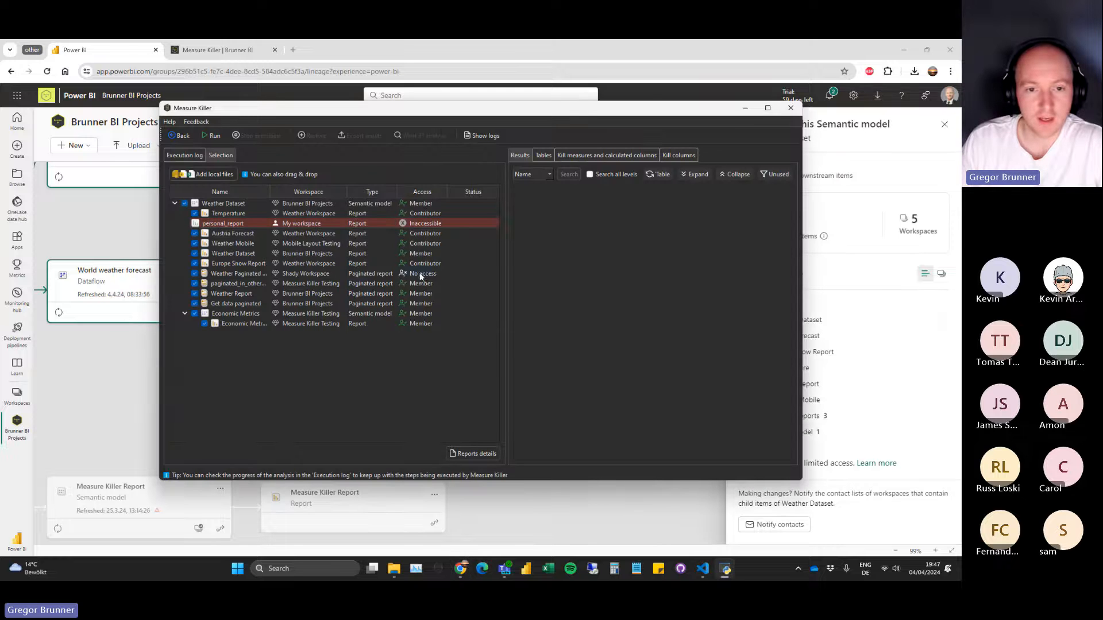
drag(440, 108, 421, 139)
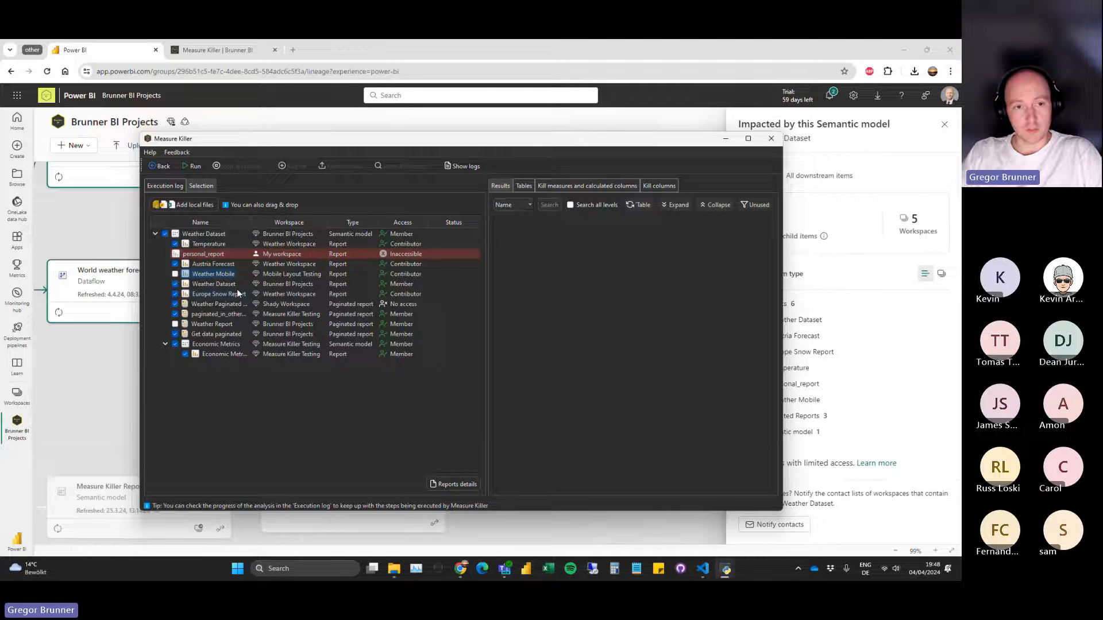
drag(250, 222, 264, 229)
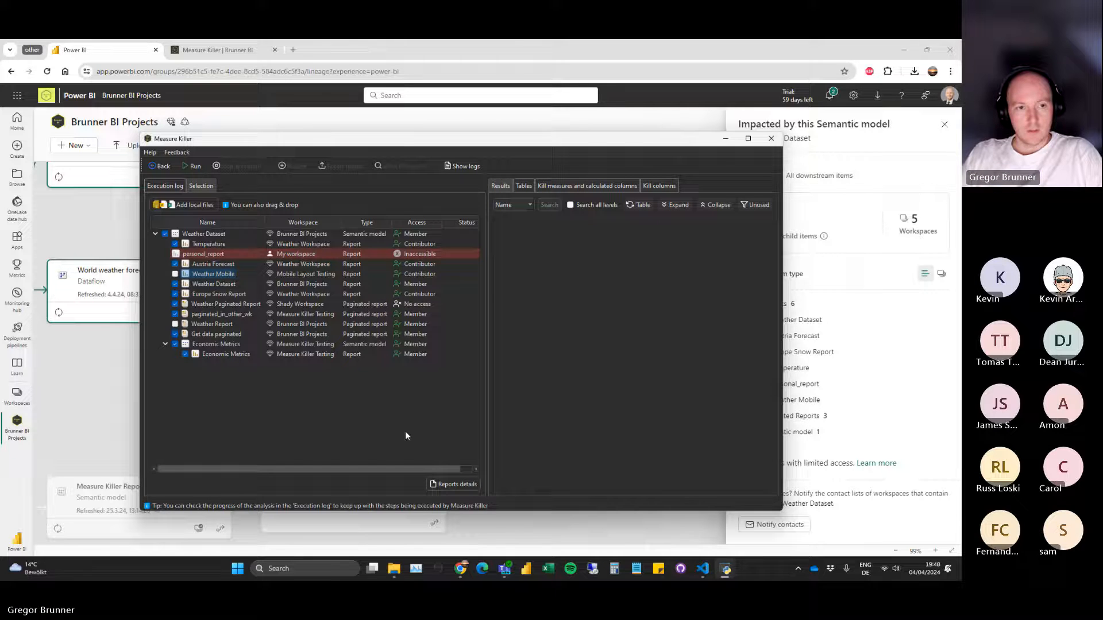
Open the Downloads folder in File Explorer beside Measure Killer and show its most recent files.
click(195, 202)
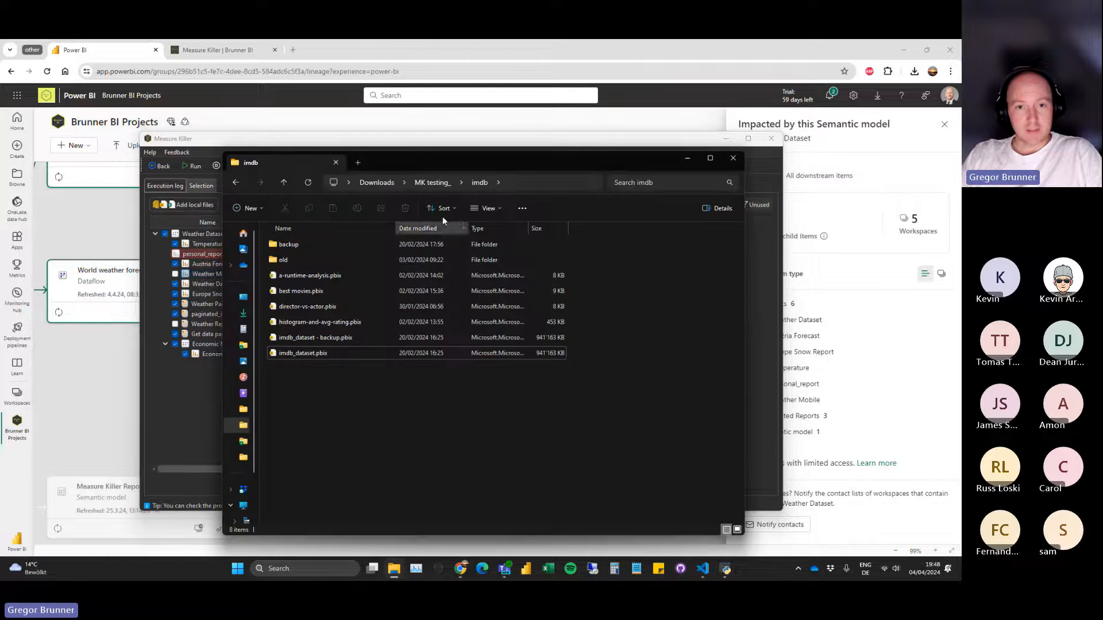
drag(403, 163, 648, 183)
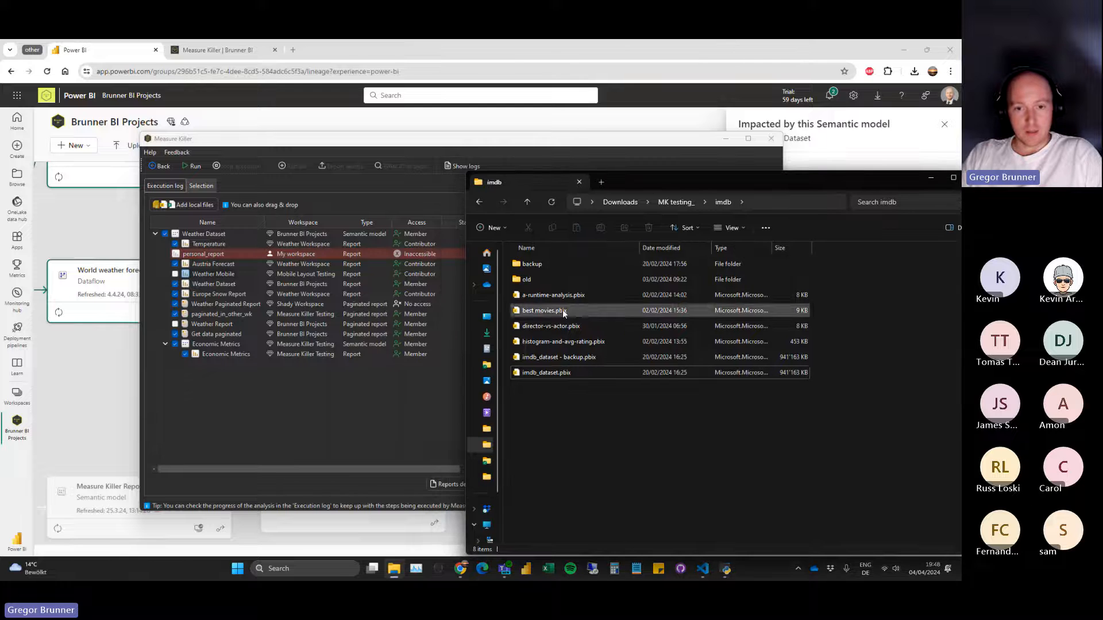
click(486, 333)
scroll(664, 374, up, 7)
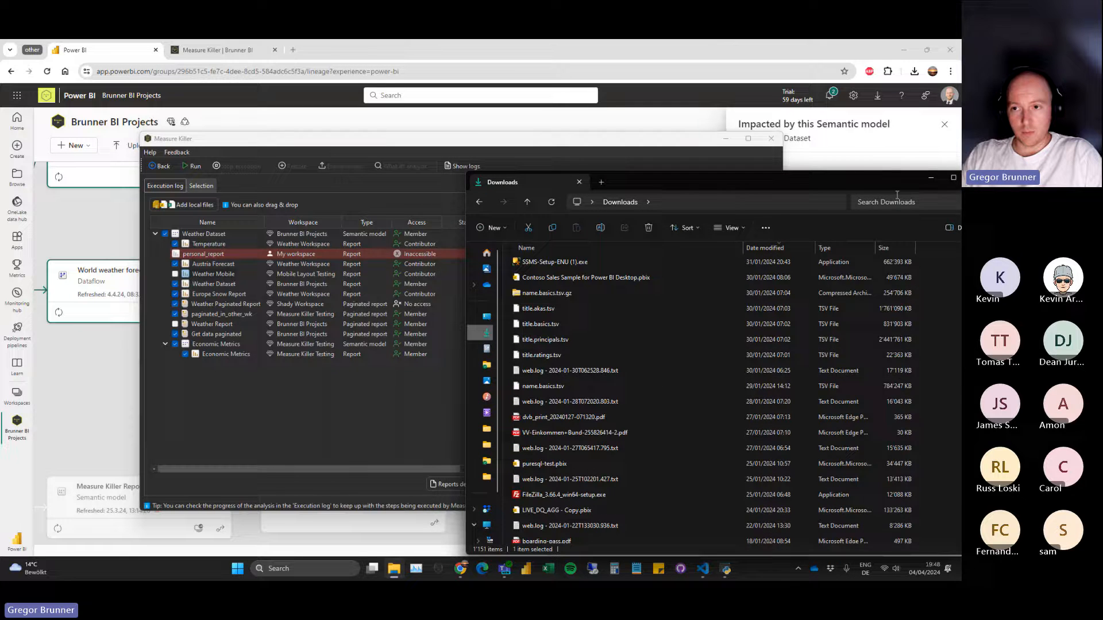
drag(827, 182, 714, 179)
drag(868, 293, 868, 255)
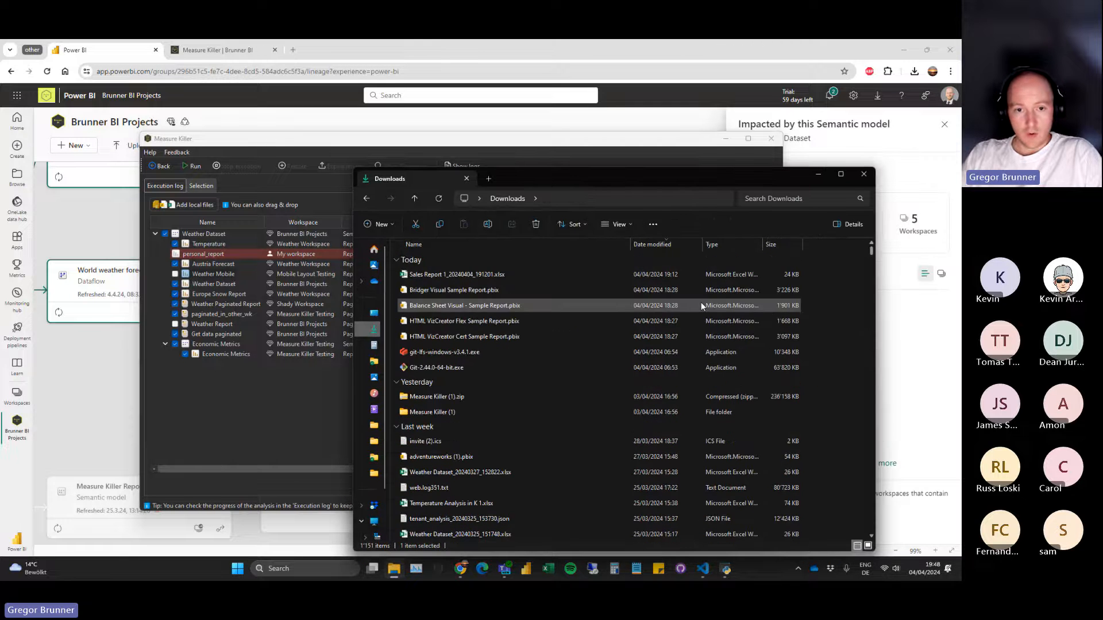
Add the local file Temperature Analysis in K 1.xlsx to the Measure Killer selection and widen the Name column to fit its name.
click(508, 378)
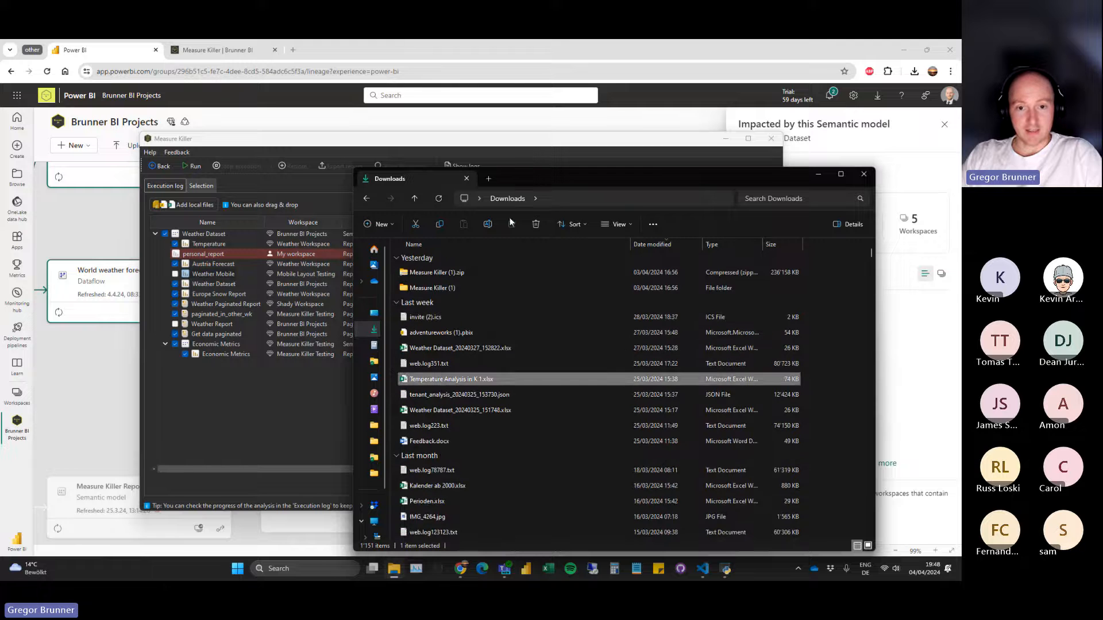
drag(515, 181, 703, 171)
drag(660, 366, 230, 385)
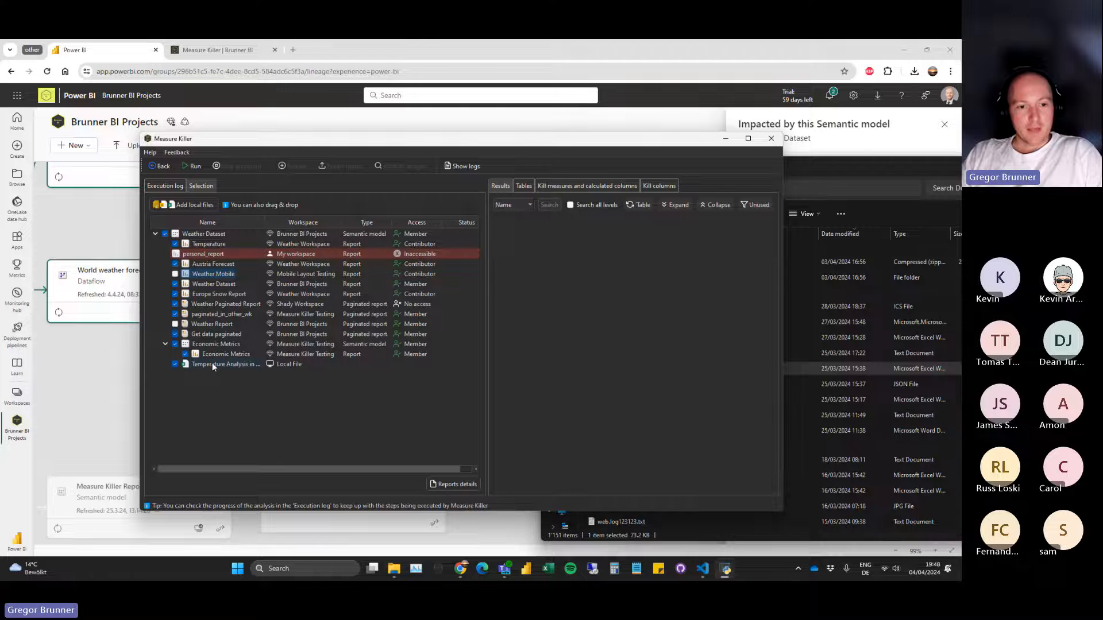
click(826, 178)
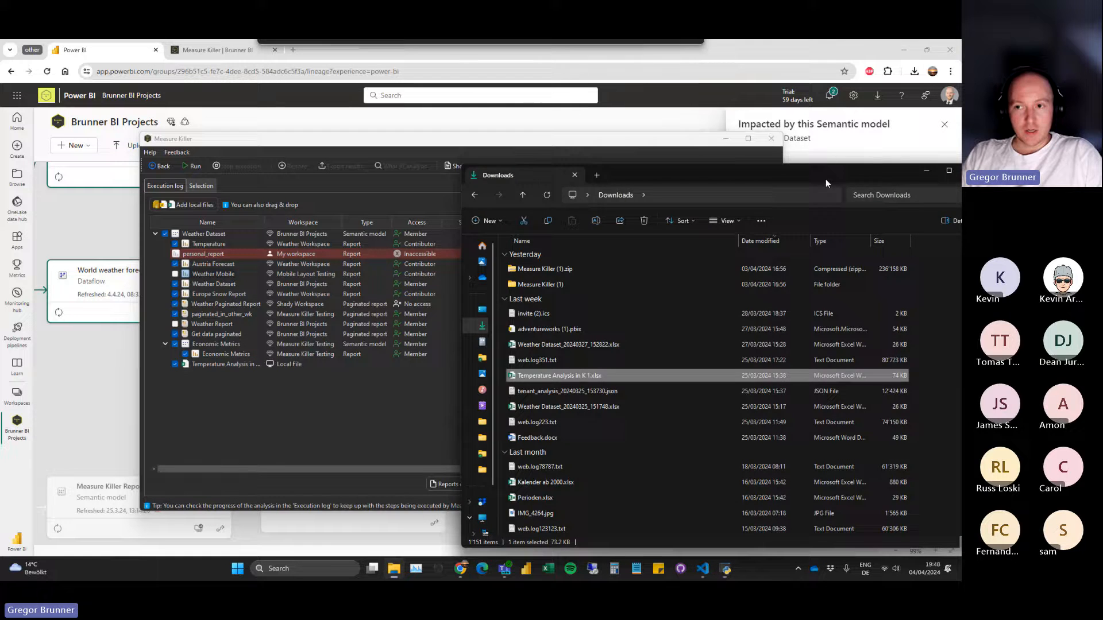
click(915, 162)
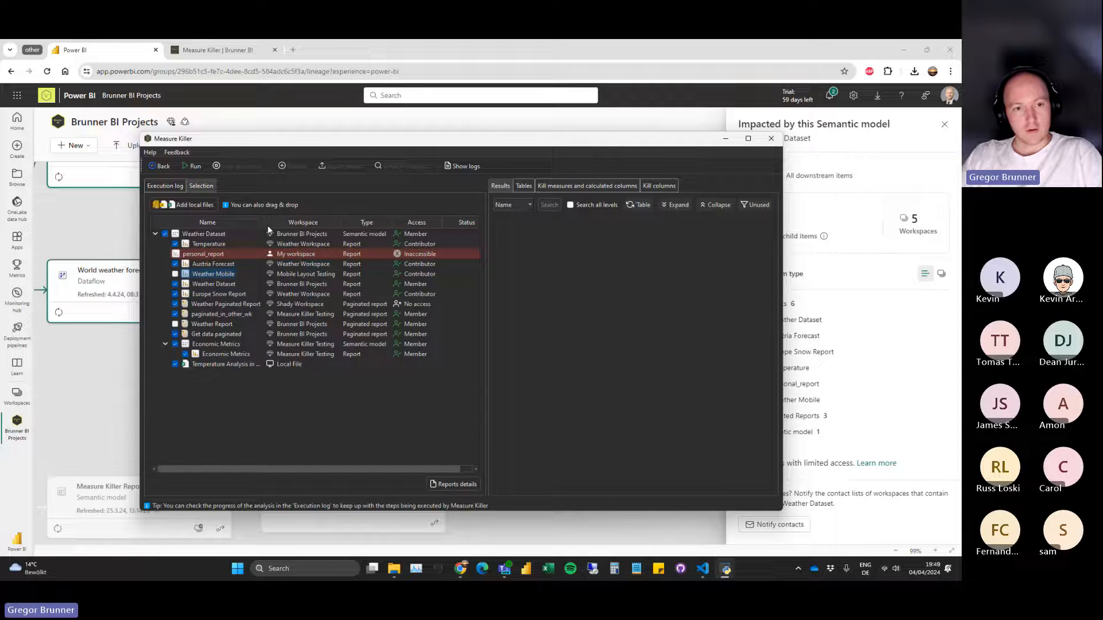
drag(265, 223, 278, 223)
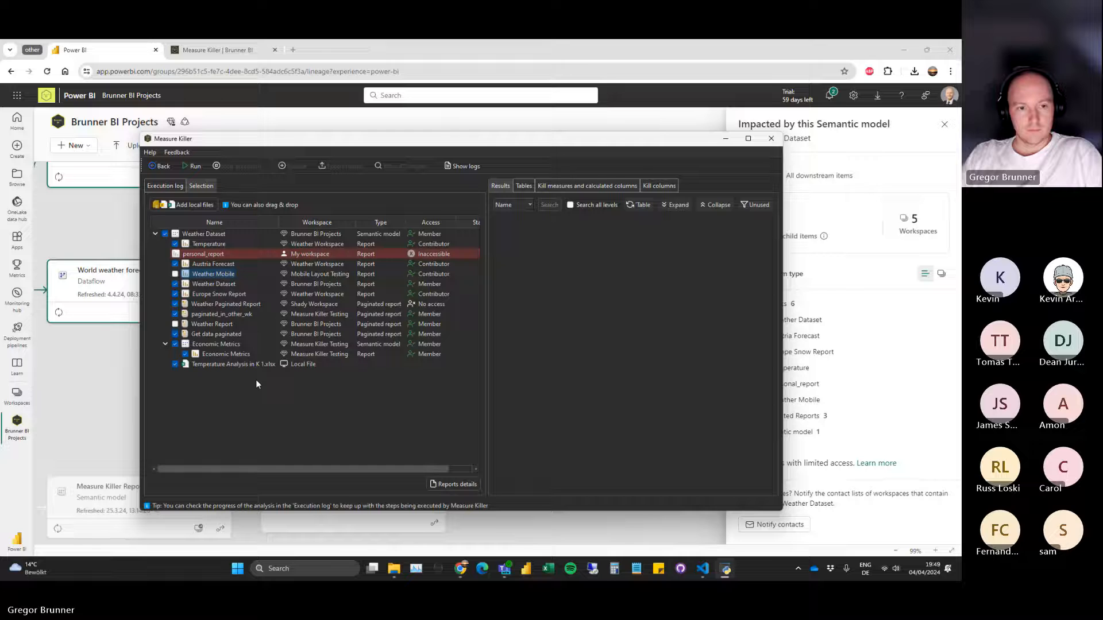
Run the analysis of the selected reports and allow Measure Killer to grant access to Shady Workspace.
click(199, 166)
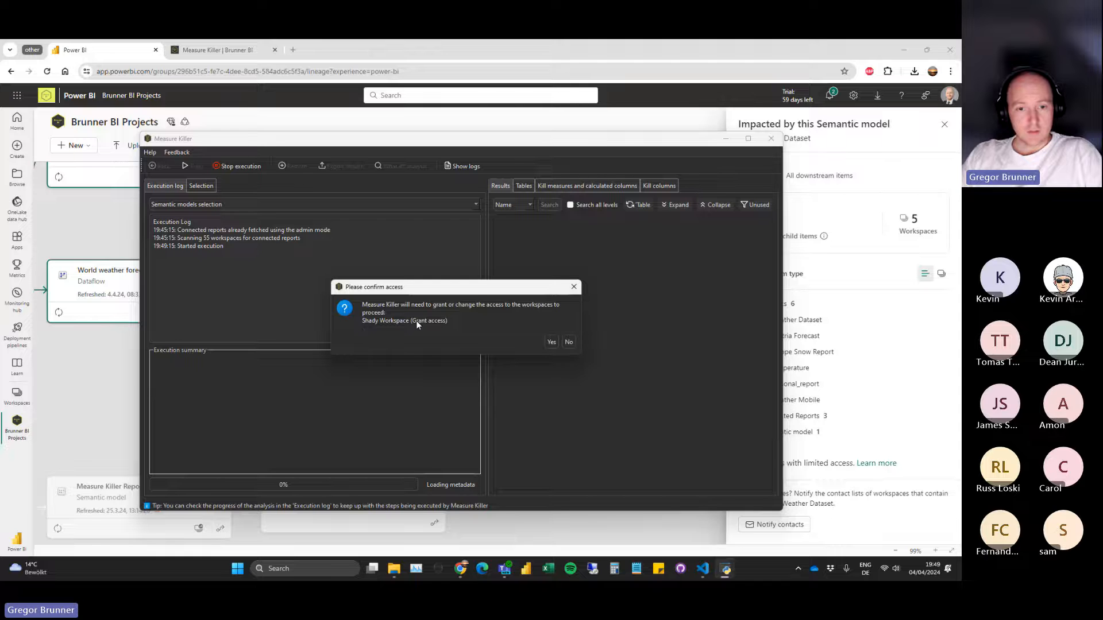
click(551, 341)
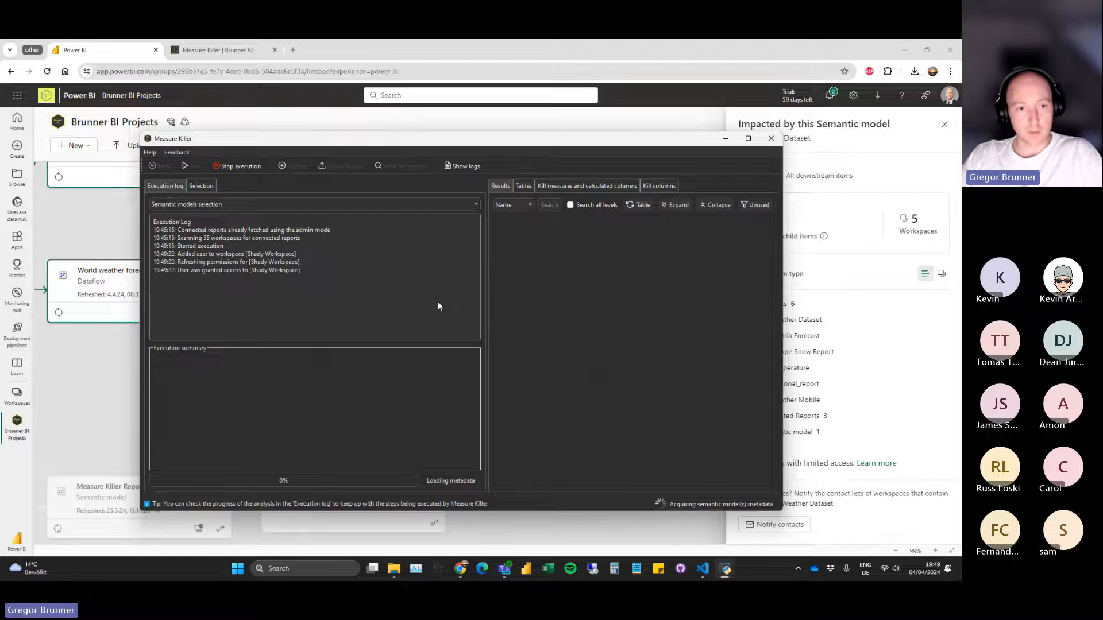
click(442, 195)
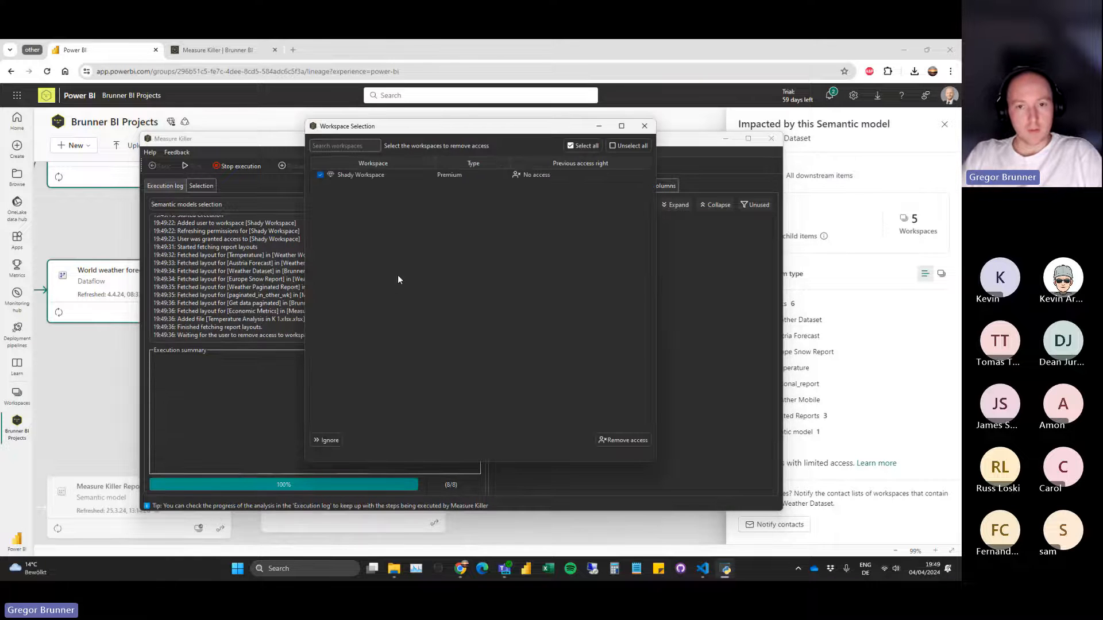
Remove the temporary access to Shady Workspace and close the overview of fetched reports.
drag(416, 130, 413, 143)
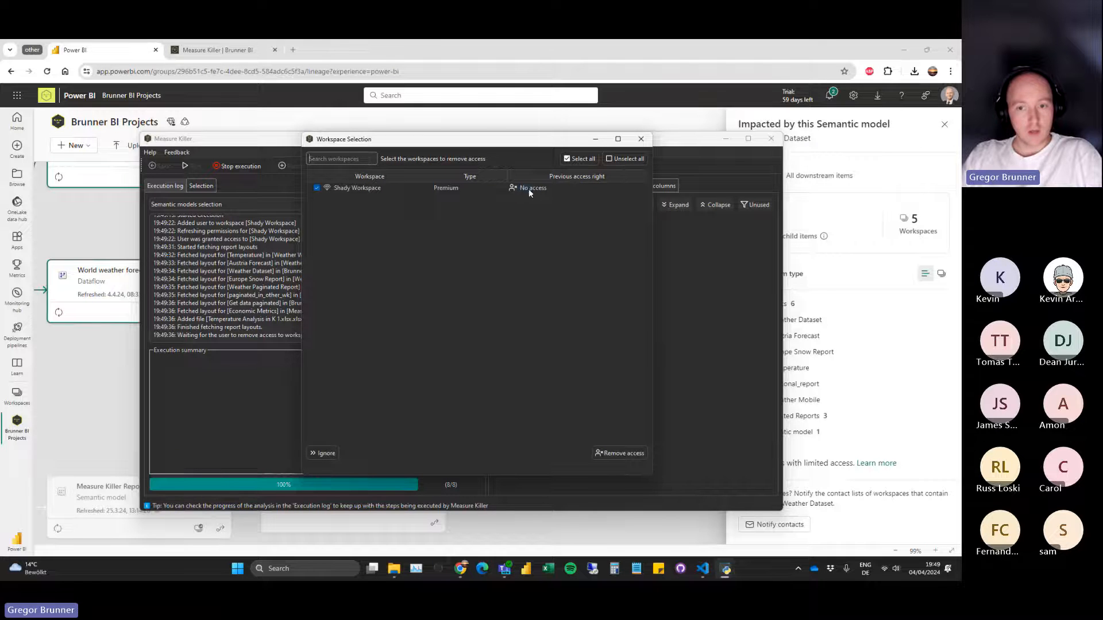
click(624, 455)
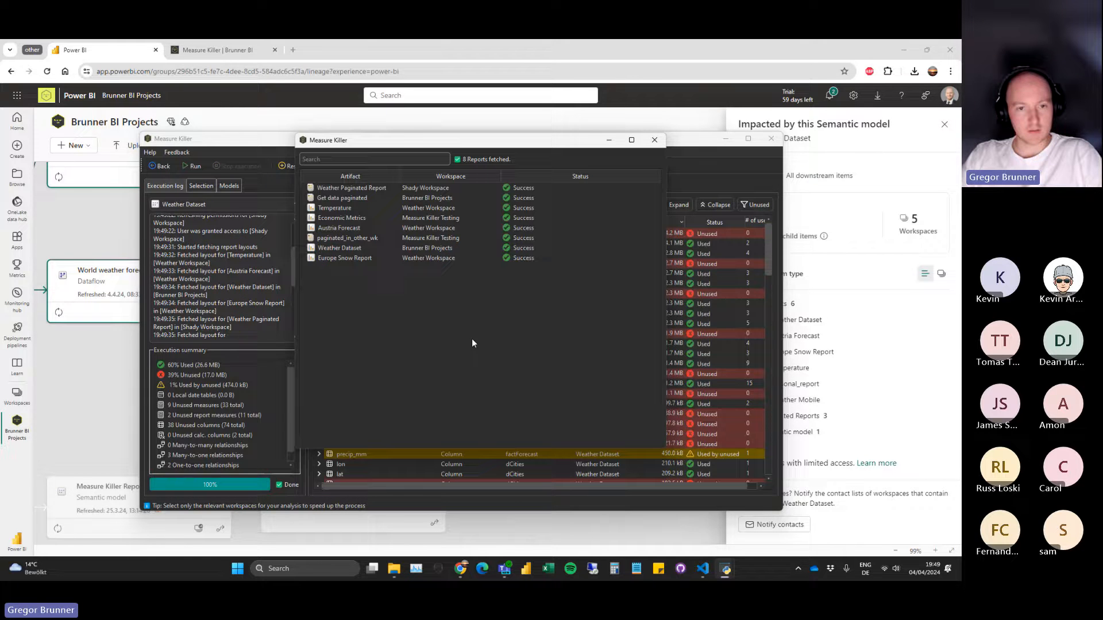
click(654, 139)
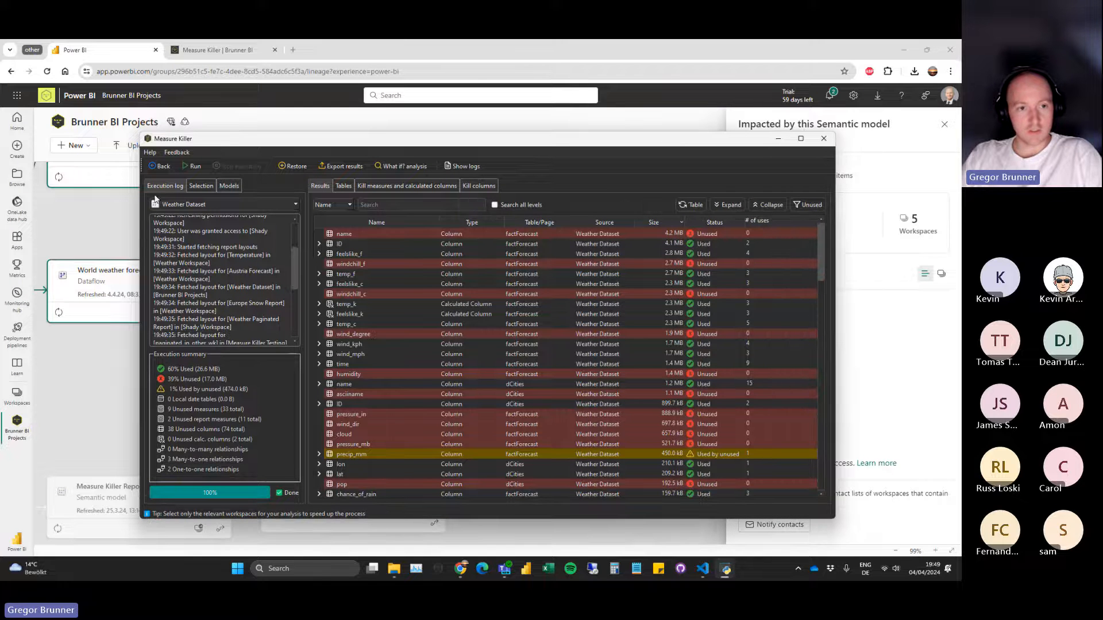
Sort the results by number of uses, highest first, and expand every usage group of the dCities name column.
click(761, 220)
click(763, 218)
click(320, 235)
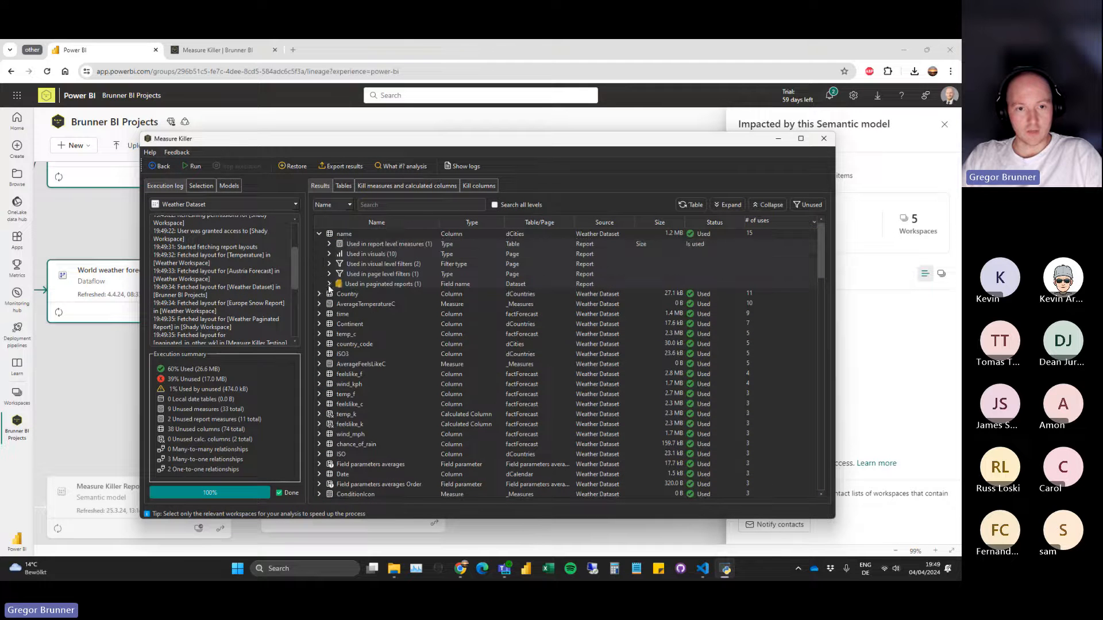
click(329, 283)
click(329, 274)
click(329, 264)
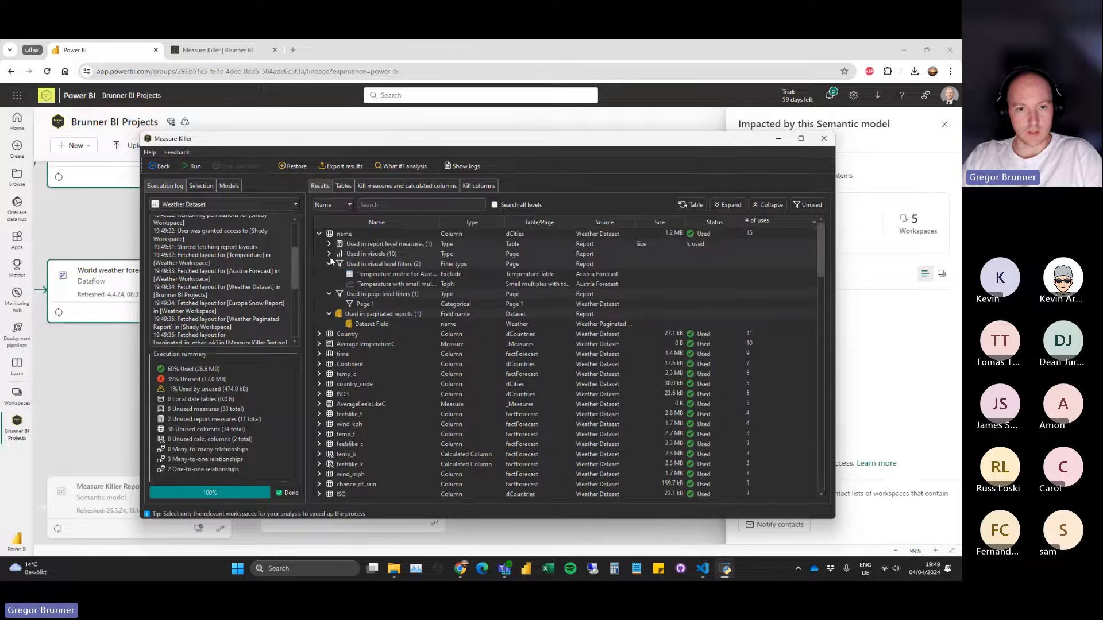
click(329, 254)
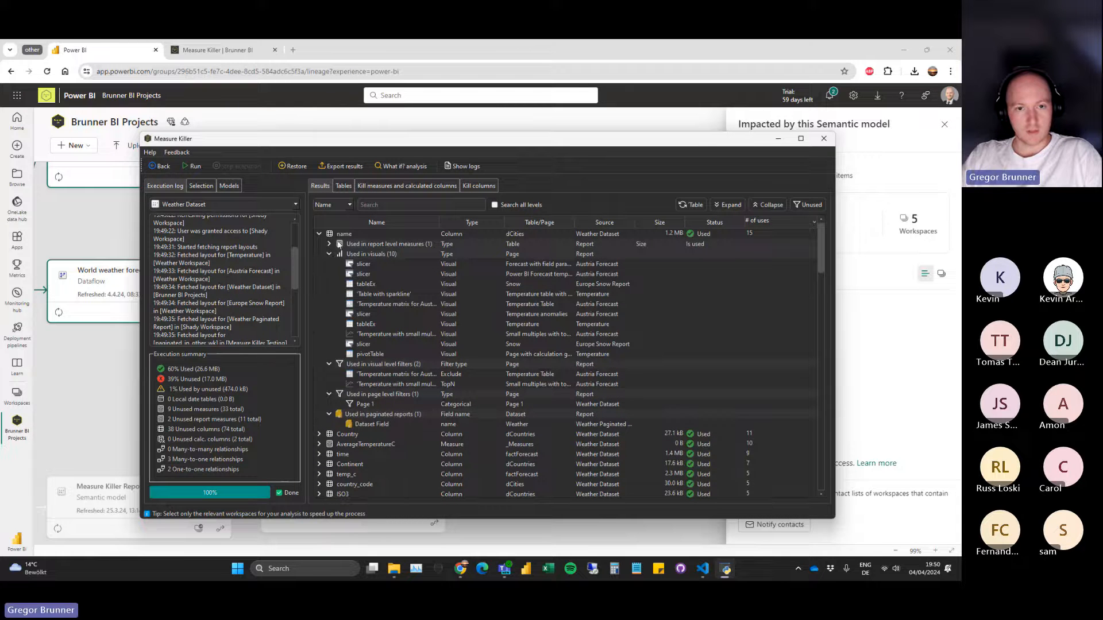
click(329, 244)
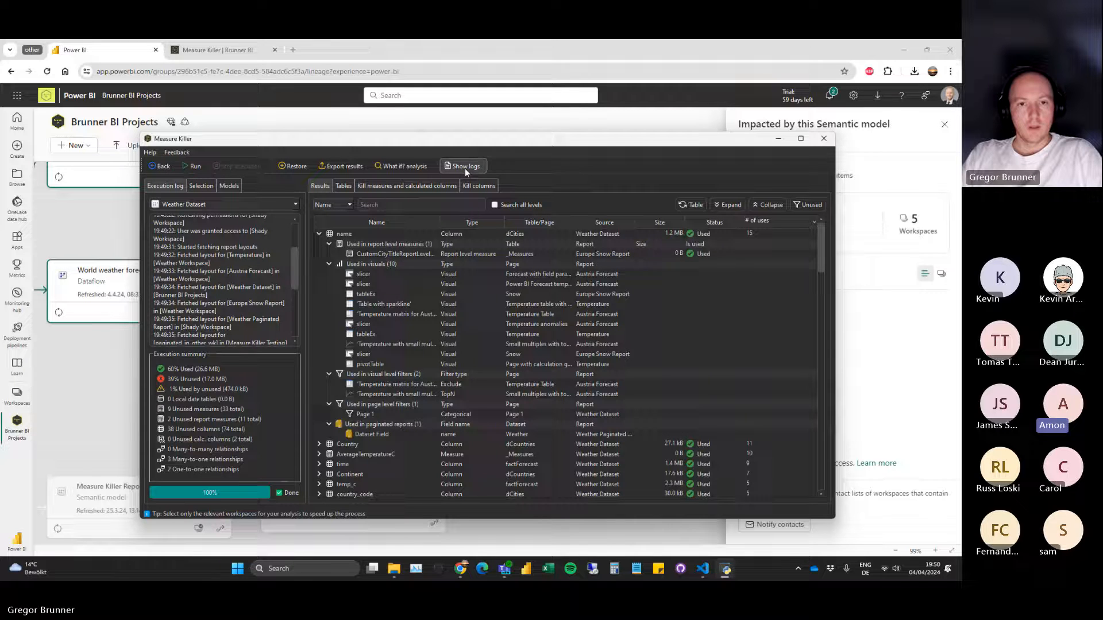
Go back from the results to the Measure Killer welcome window and open Tenant analysis (Preview).
click(163, 168)
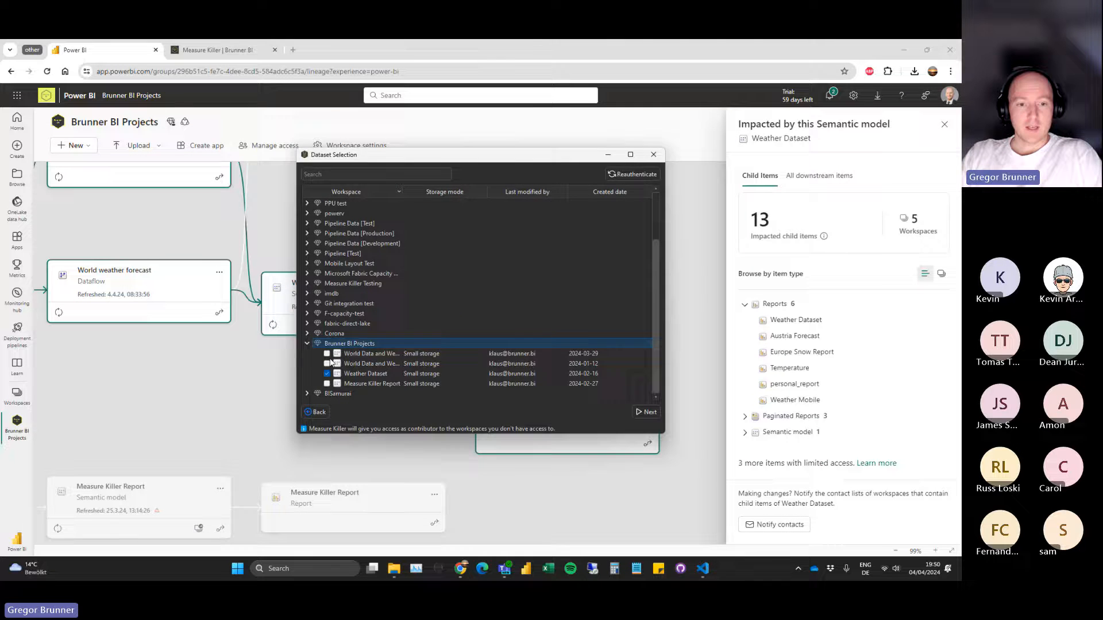
click(320, 412)
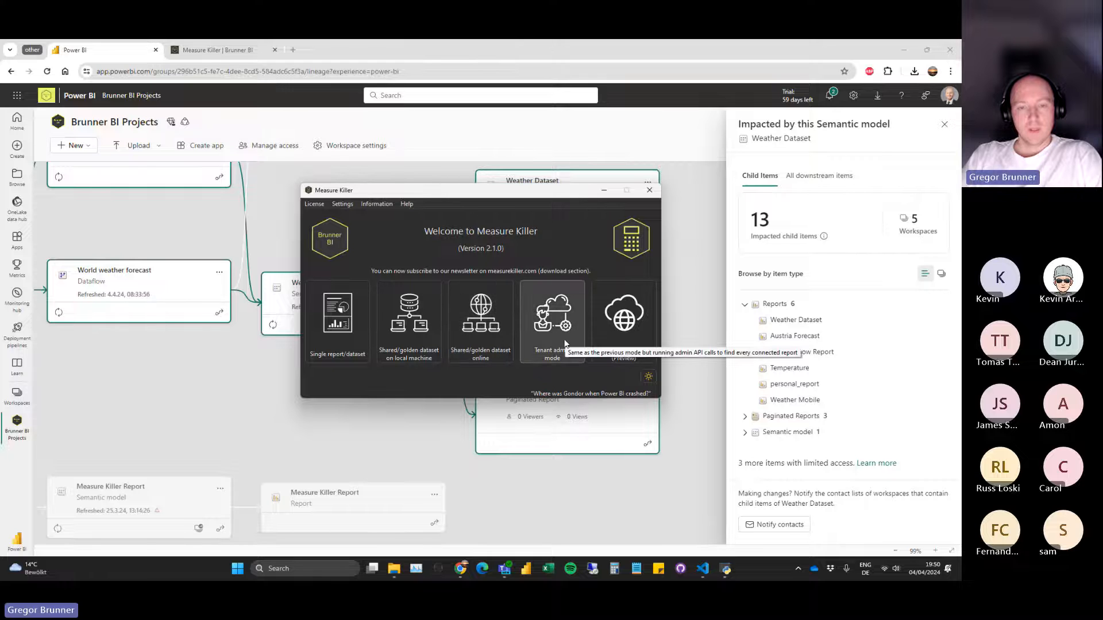
click(624, 319)
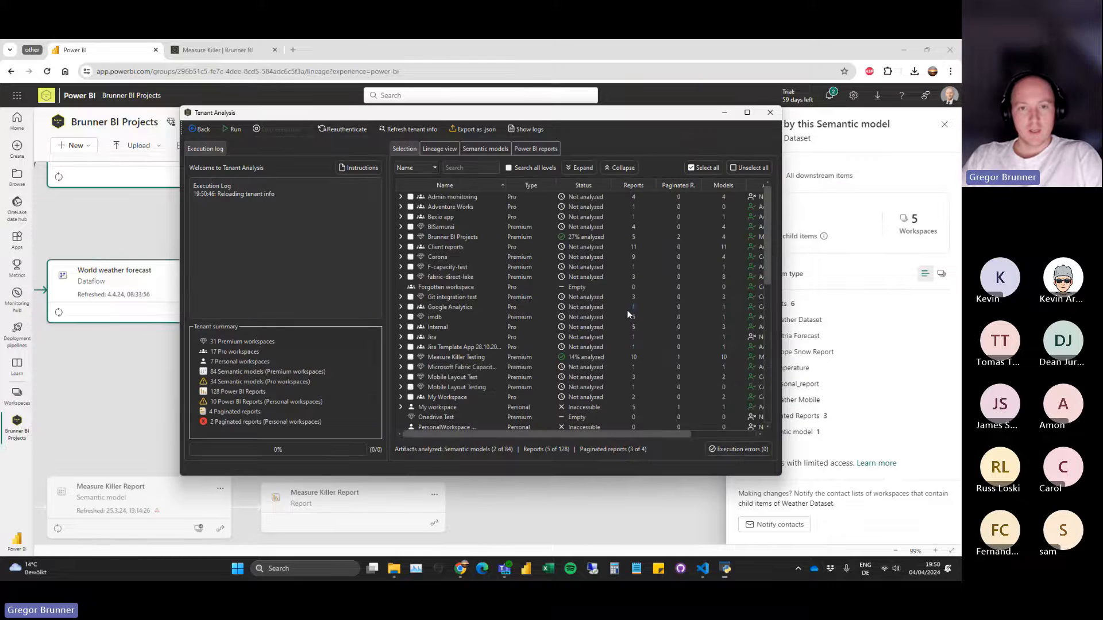
Maximize the Tenant Analysis window and select all workspaces for the analysis.
drag(432, 122, 326, 111)
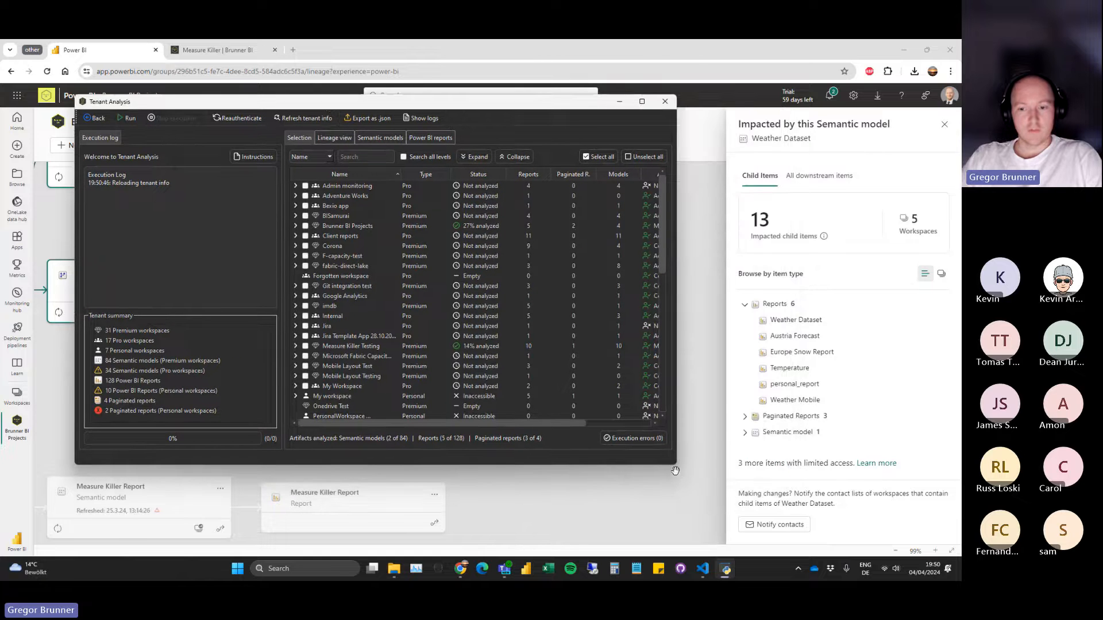
drag(675, 467, 781, 511)
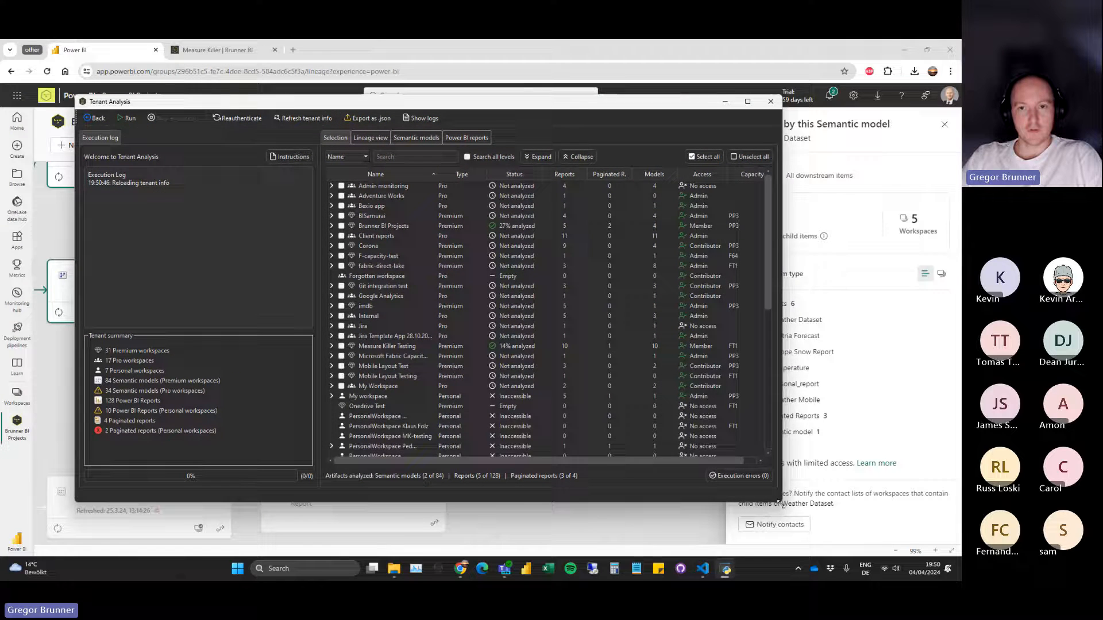
double_click(530, 106)
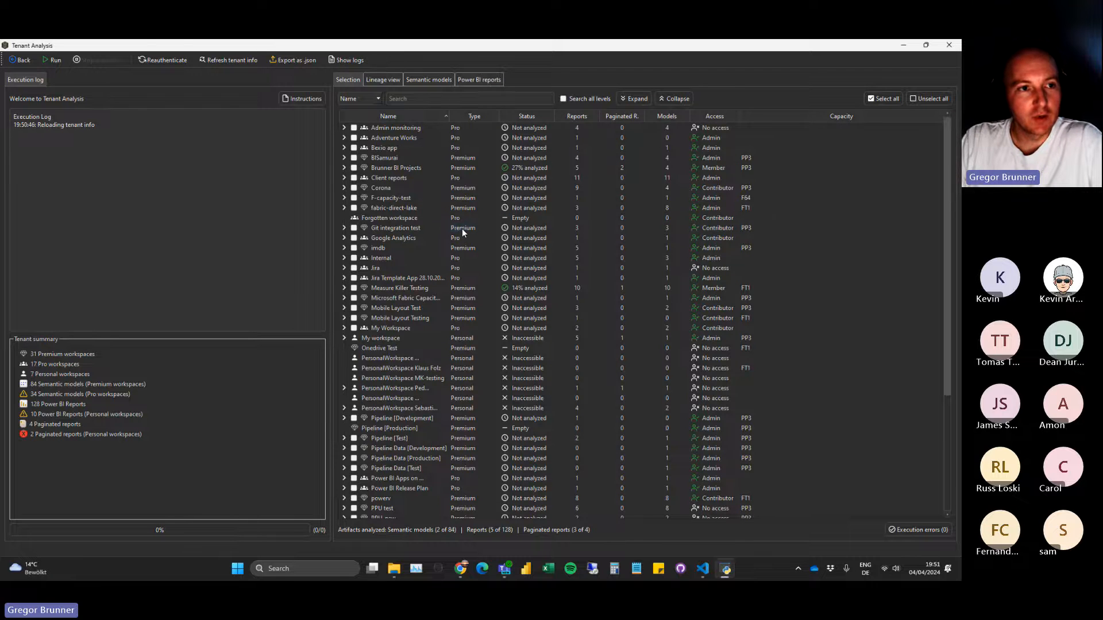
click(888, 99)
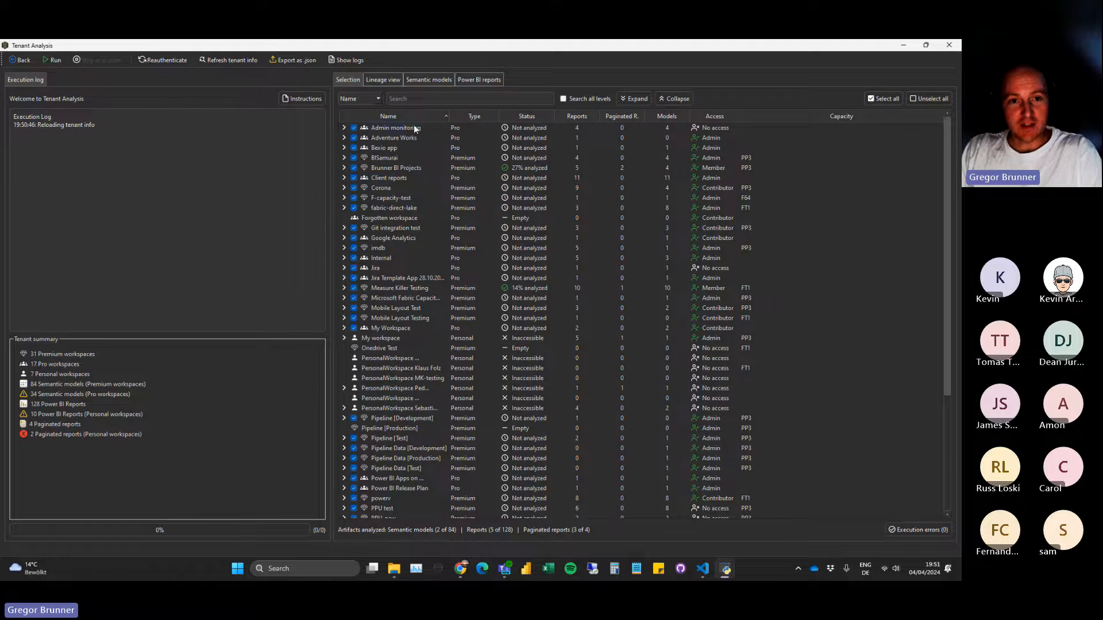
click(343, 127)
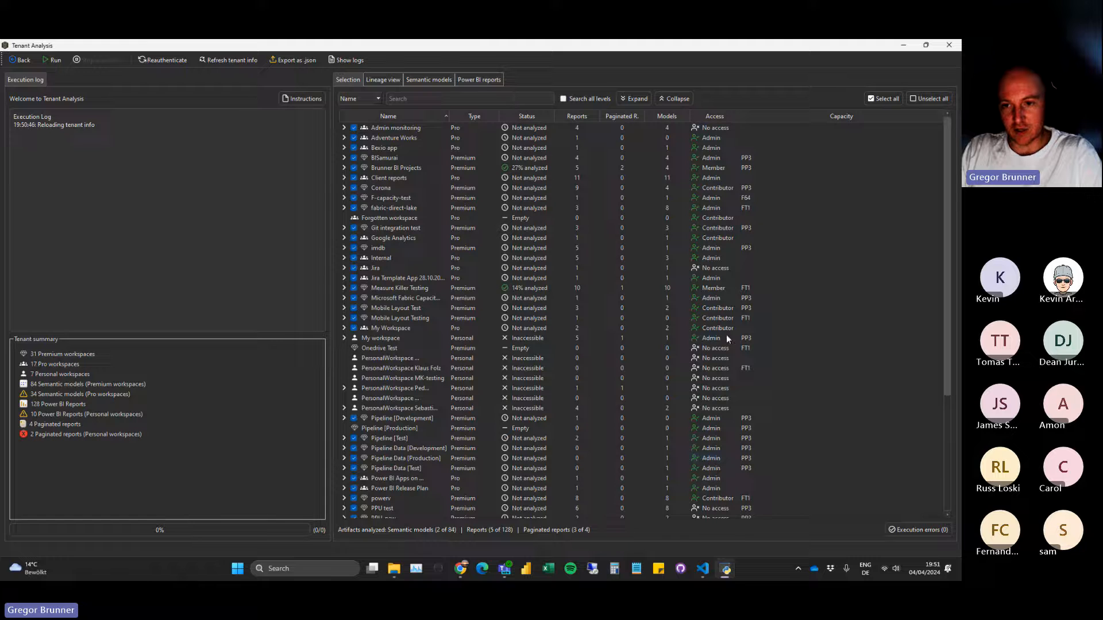
Open the details of the F-capacity-test workspace, examine its list of users and access rights, and close the details.
right_click(381, 197)
click(414, 226)
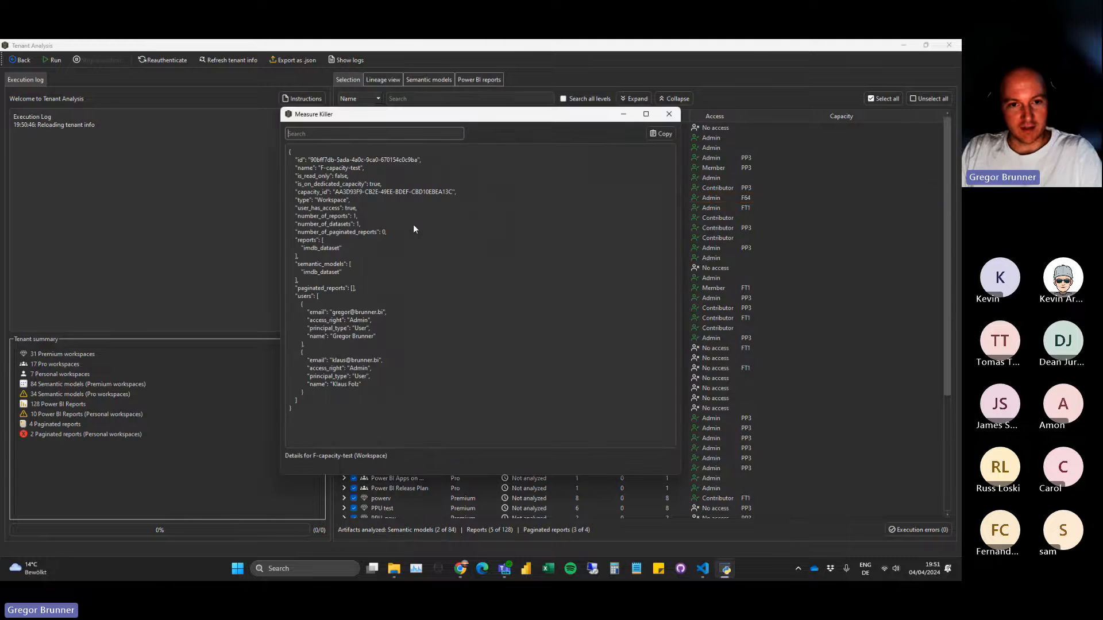
mouse_move(319, 298)
mouse_down()
mouse_move(383, 396)
mouse_move(299, 296)
mouse_up()
click(388, 417)
click(463, 280)
click(673, 113)
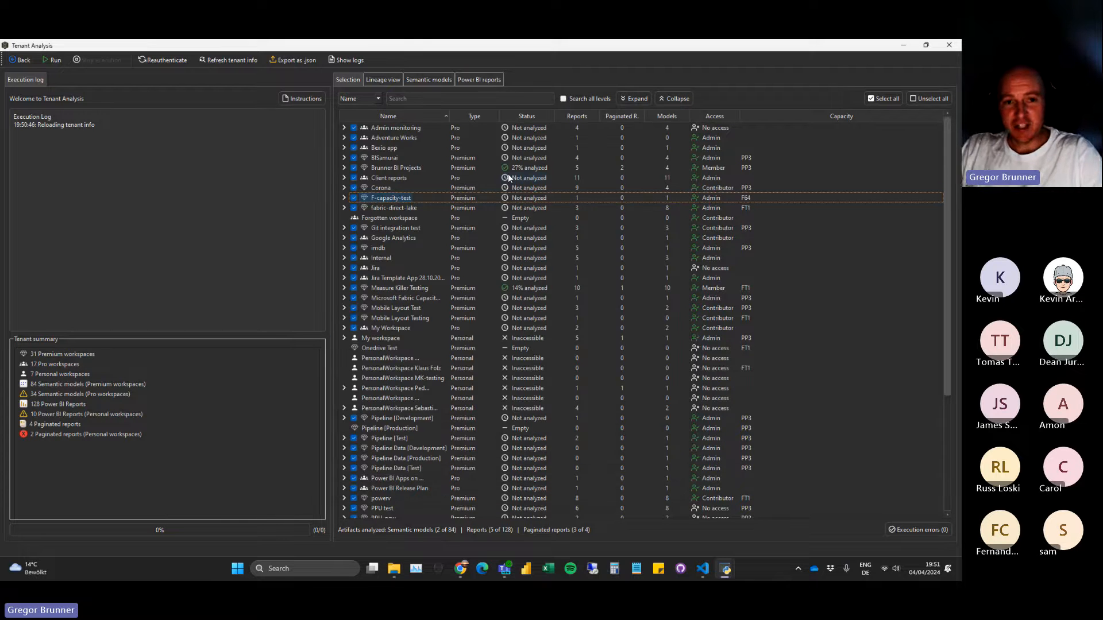
Run the tenant analysis and allow contributor access to Admin monitoring, Jira, PPU test and PPU-new.
click(56, 59)
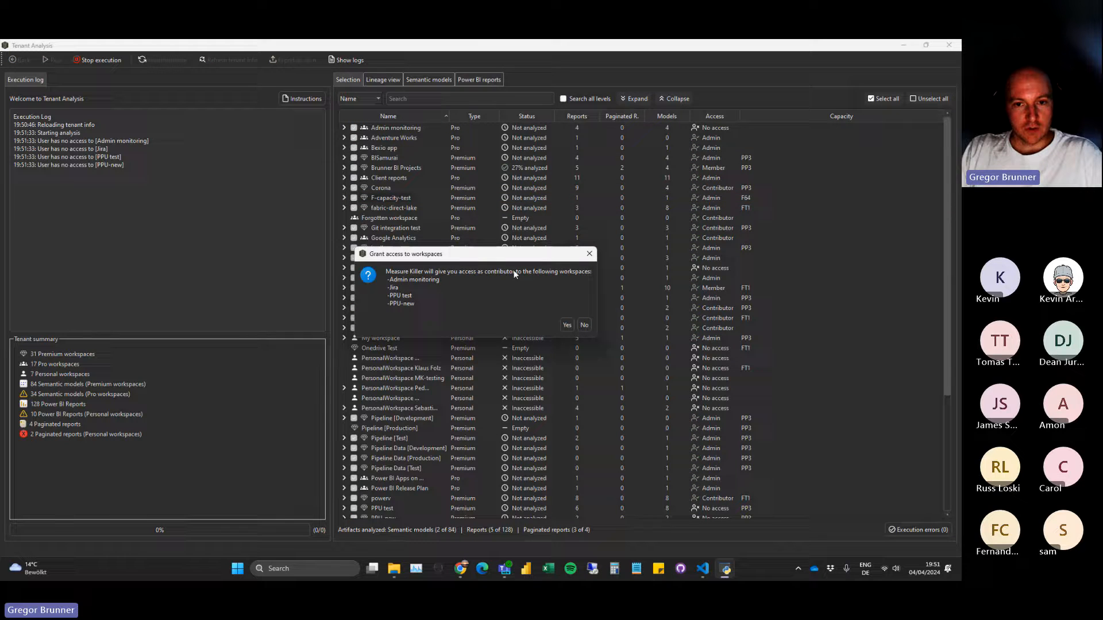
click(567, 325)
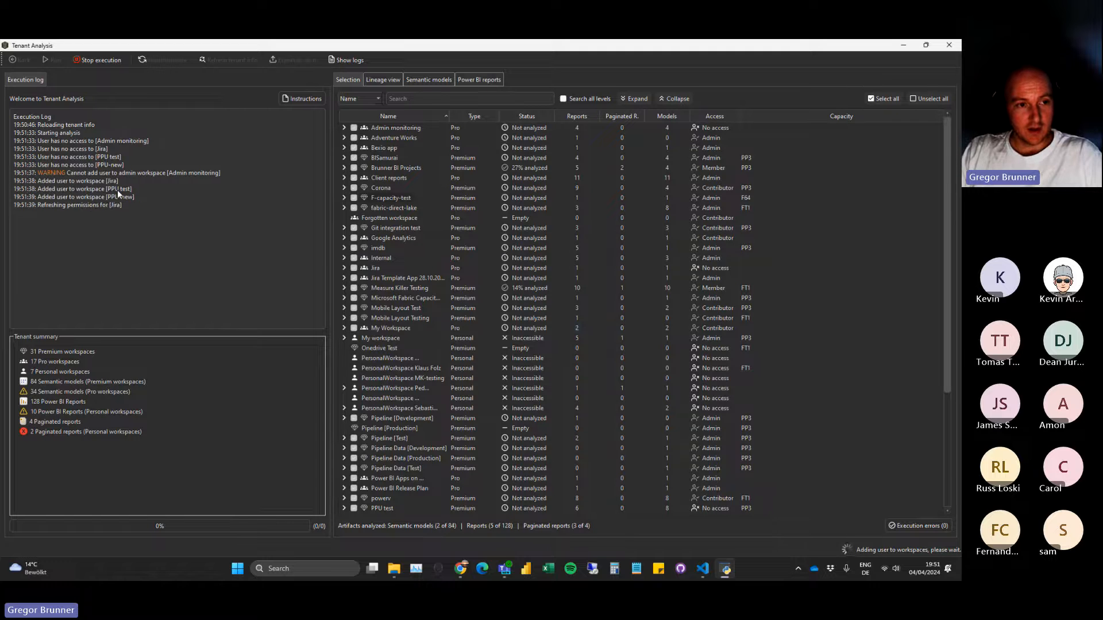
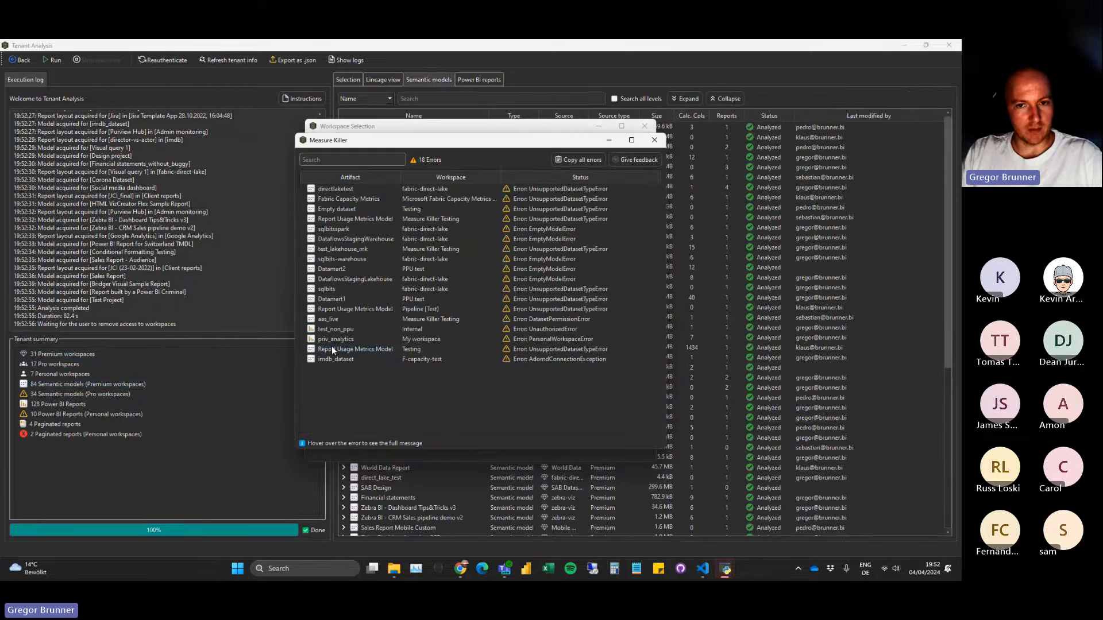
Close the error list, remove the granted access from Jira, PPU test and PPU-new, and examine the analysis duration in the execution log.
click(654, 140)
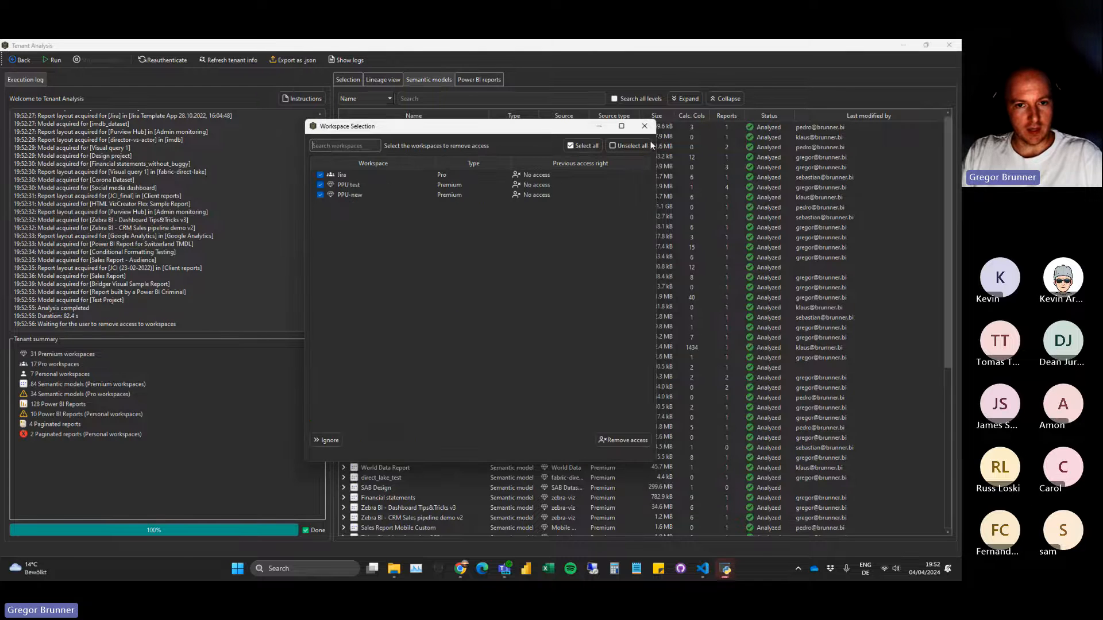
click(626, 442)
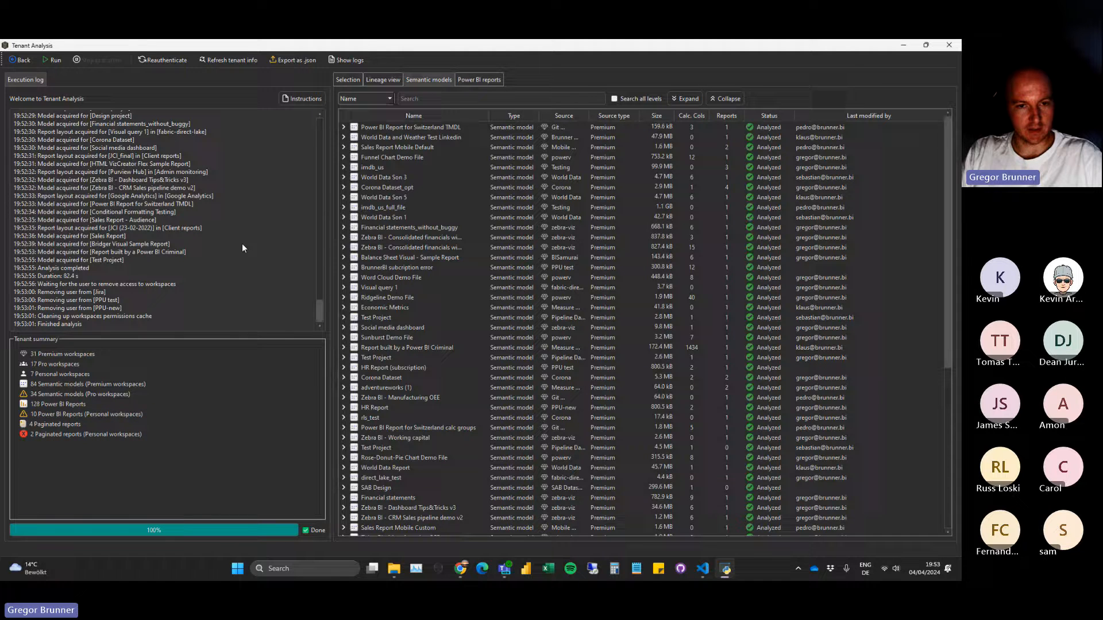
drag(64, 276, 68, 278)
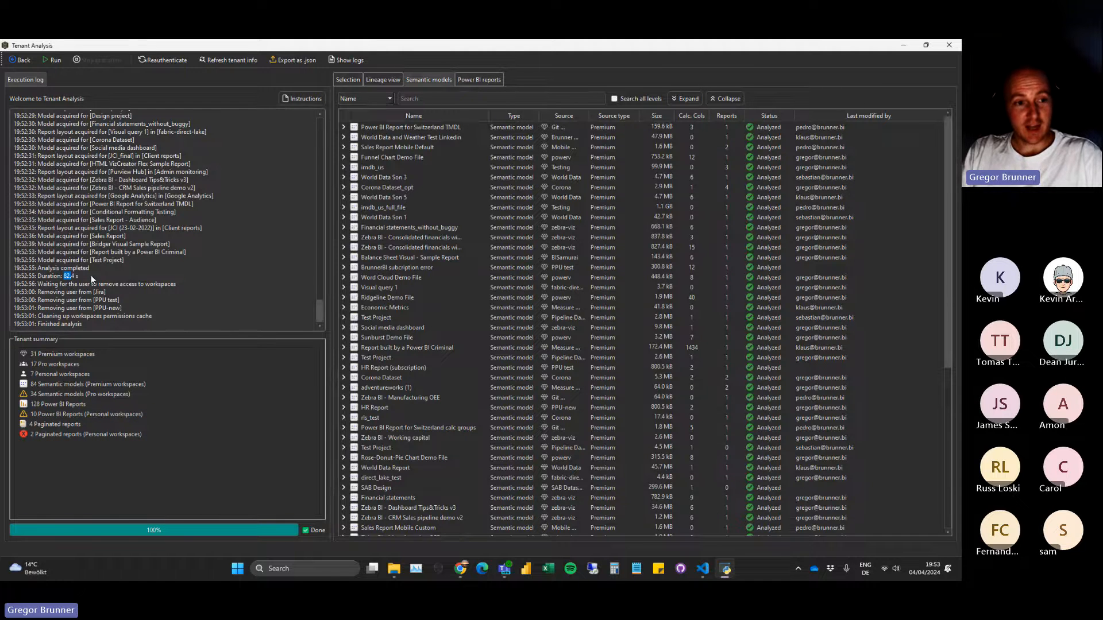
click(91, 276)
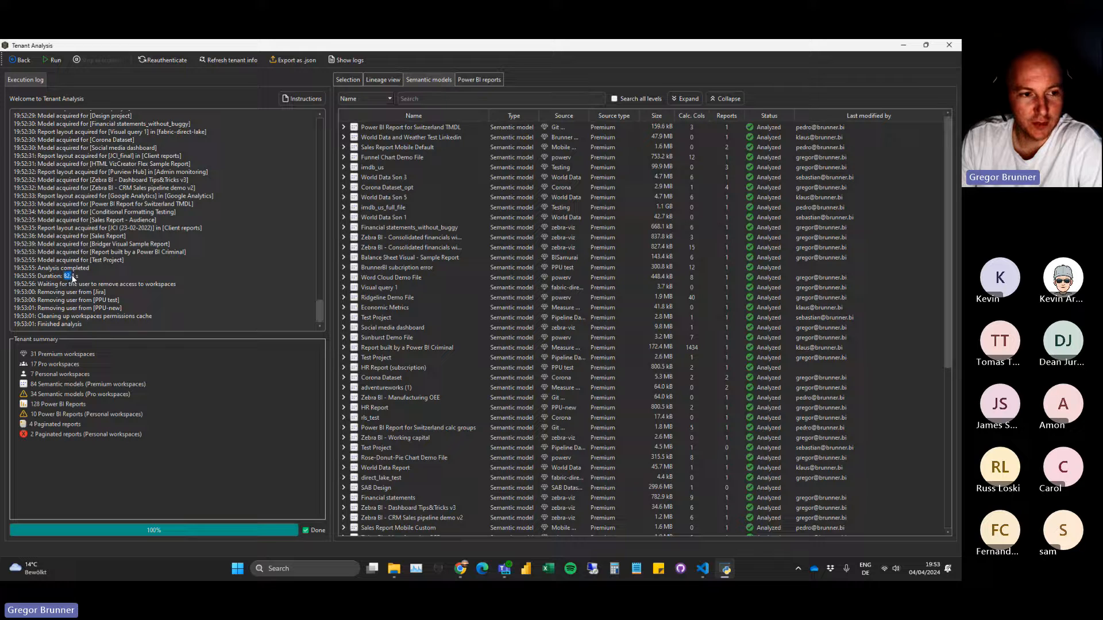
mouse_move(65, 276)
mouse_down()
mouse_move(75, 278)
mouse_move(64, 276)
mouse_up()
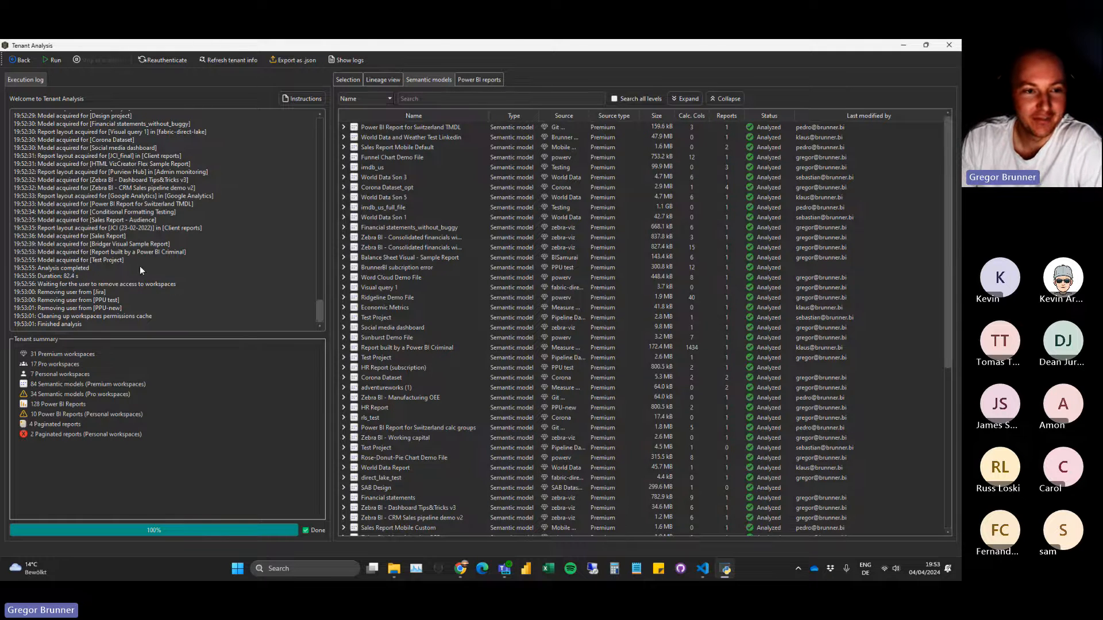
In the lineage view, widen the Name column and expand several semantic models, including Measure Killer Report, Power BI Release Plan and Weather Dataset, to examine their dependent items.
click(394, 81)
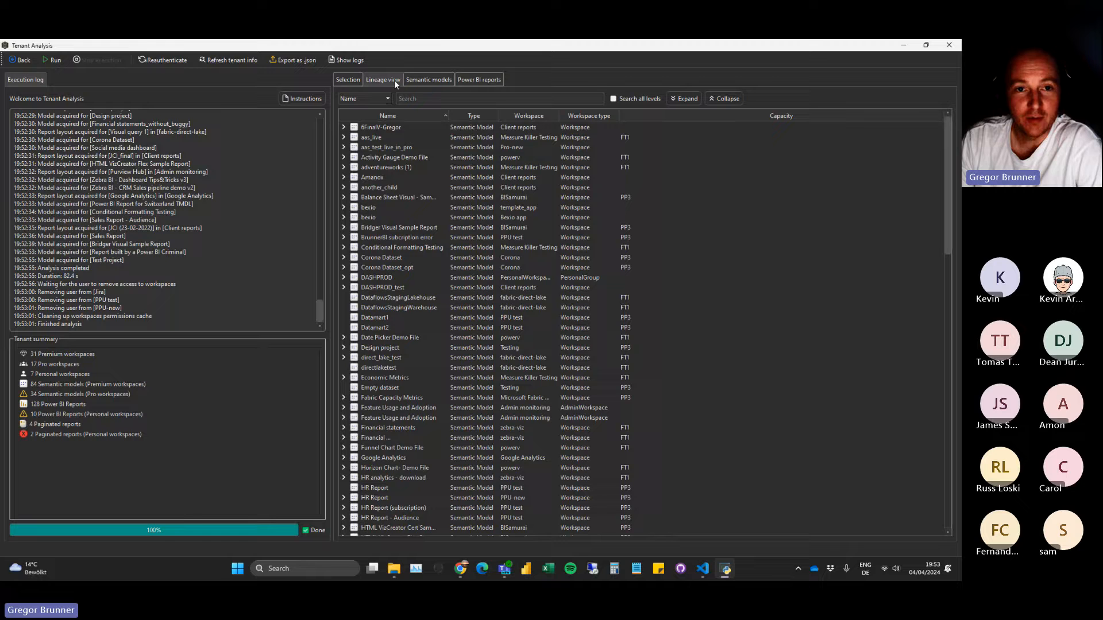
double_click(447, 117)
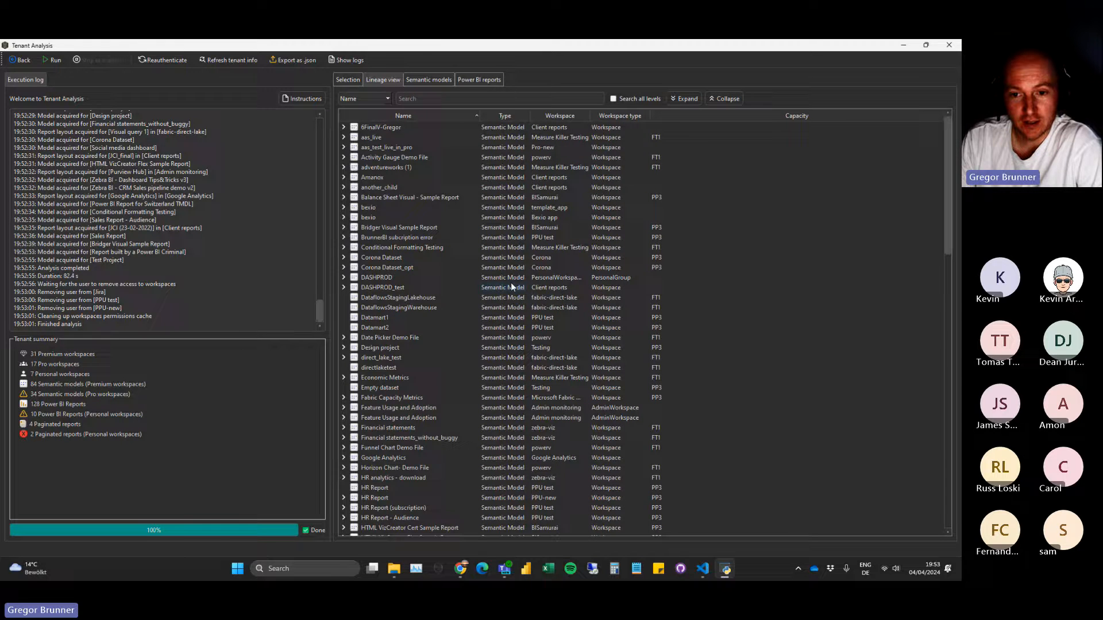
scroll(512, 259, down, 13)
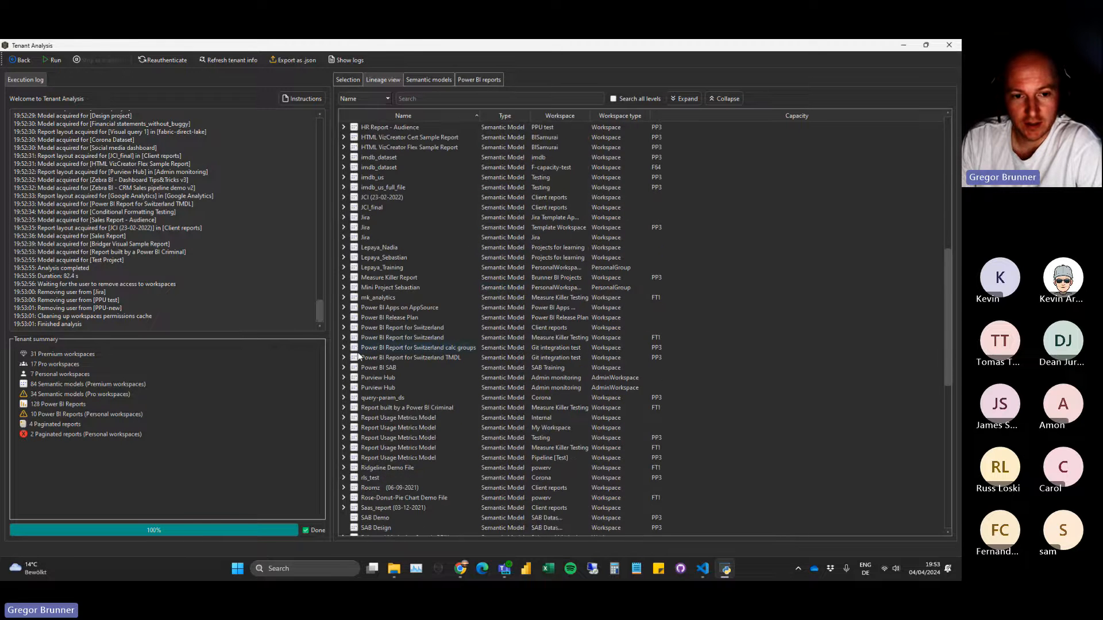
click(344, 348)
click(344, 328)
click(344, 318)
click(344, 277)
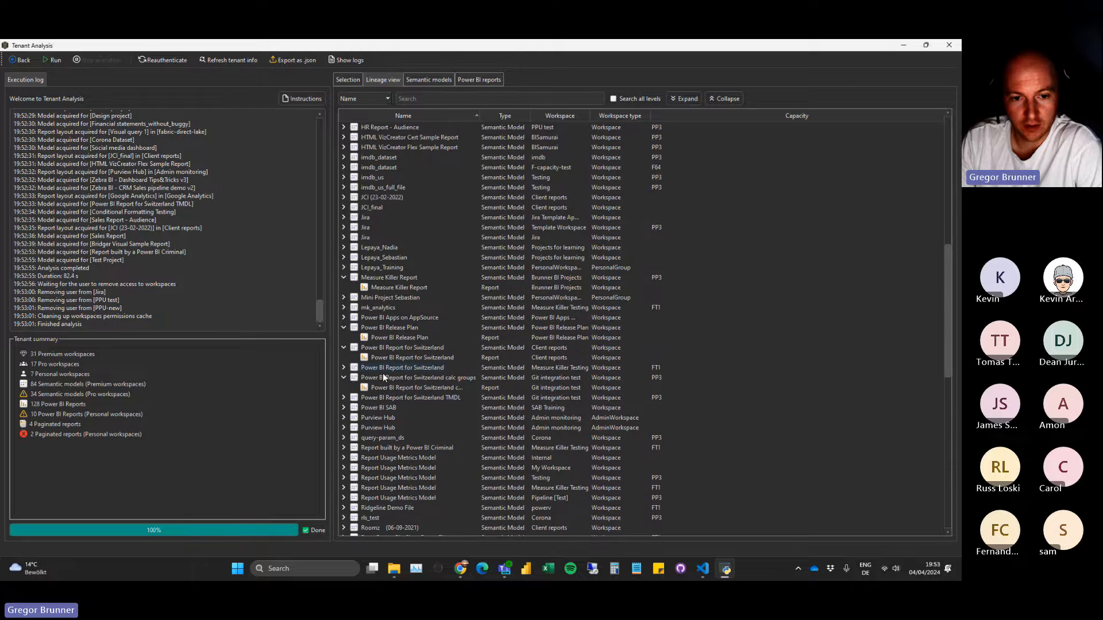
scroll(385, 377, down, 15)
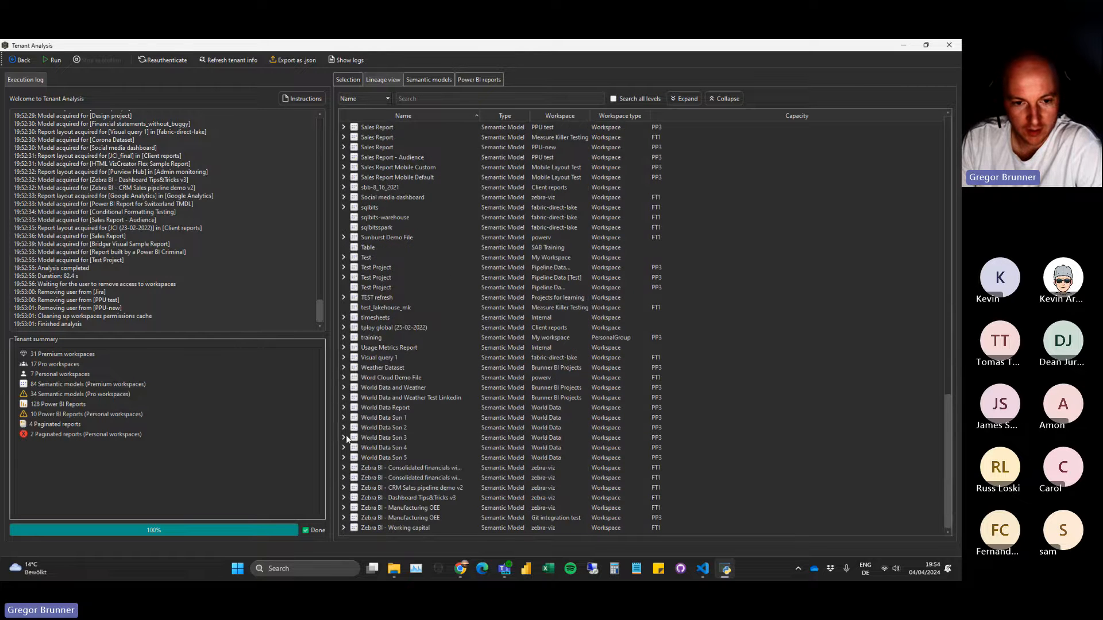
click(343, 368)
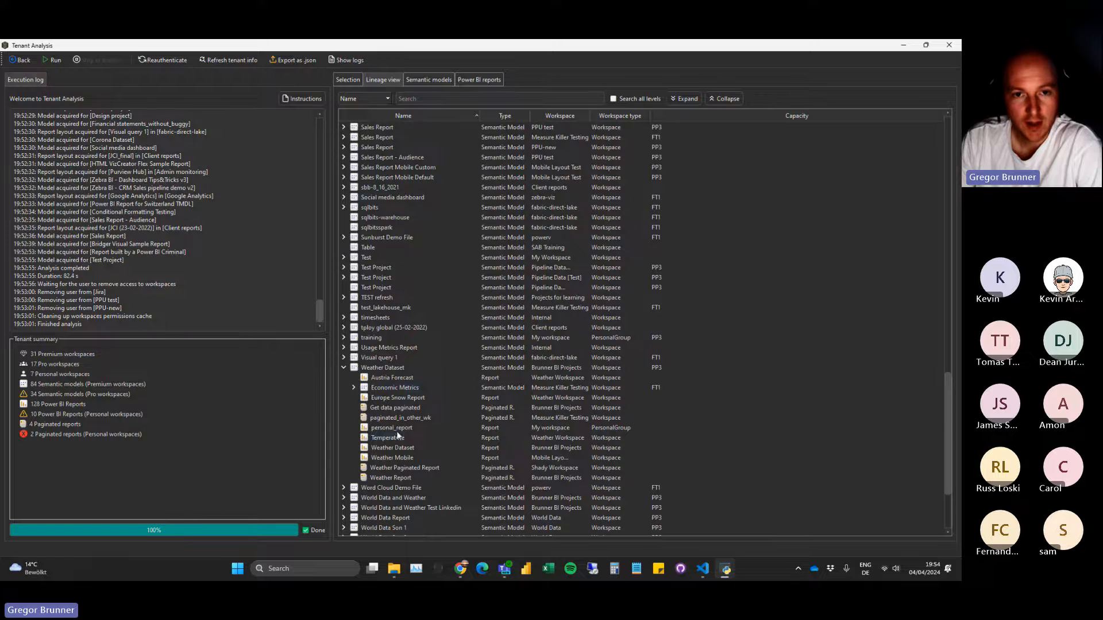
Filter the lineage by workspace type "personal" across all levels and widen the Workspace column to read the full workspace names.
click(431, 98)
text(personal)
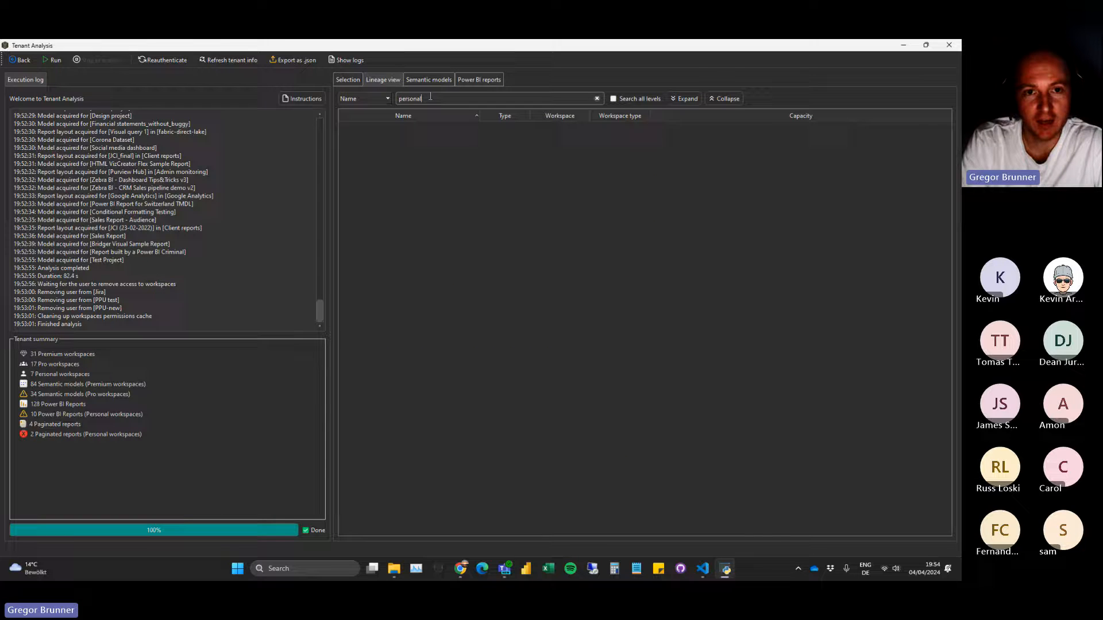
click(371, 100)
click(368, 139)
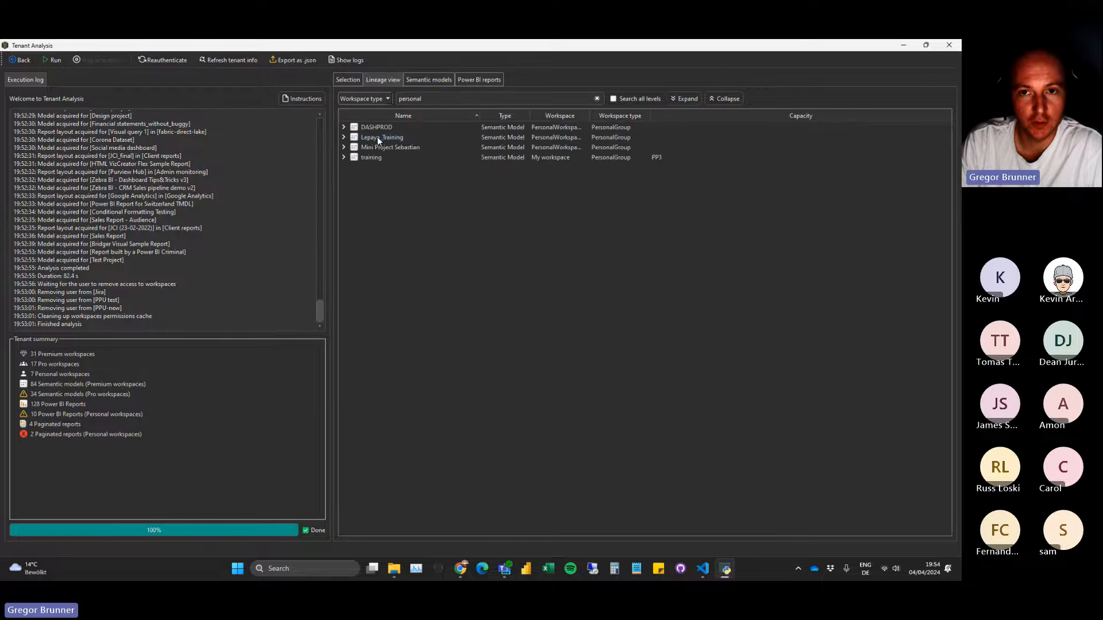
click(612, 99)
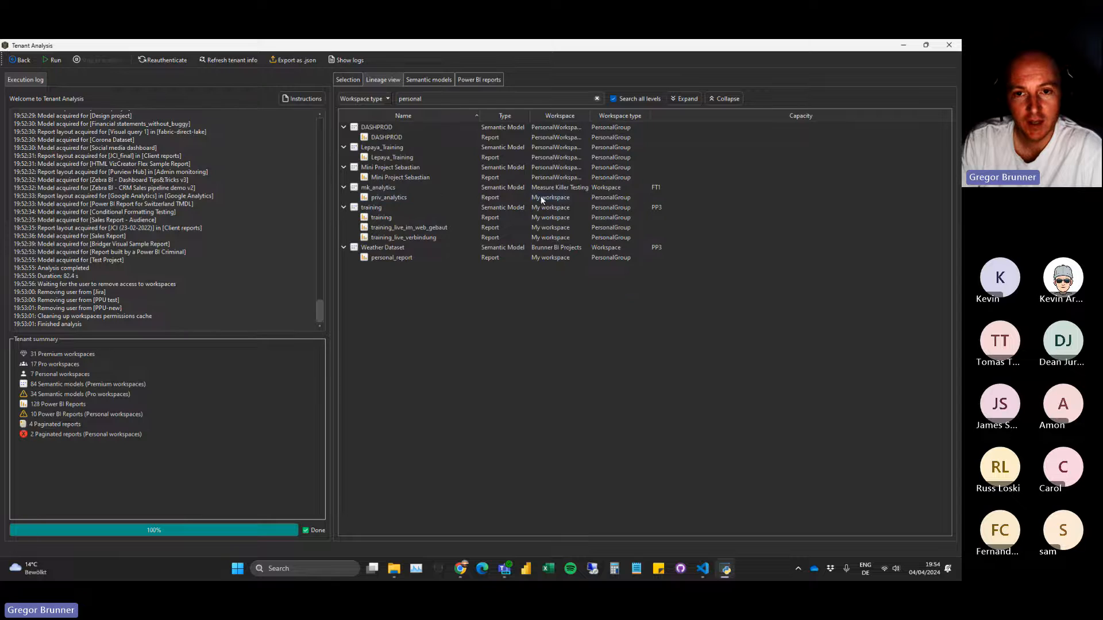
drag(590, 114, 629, 114)
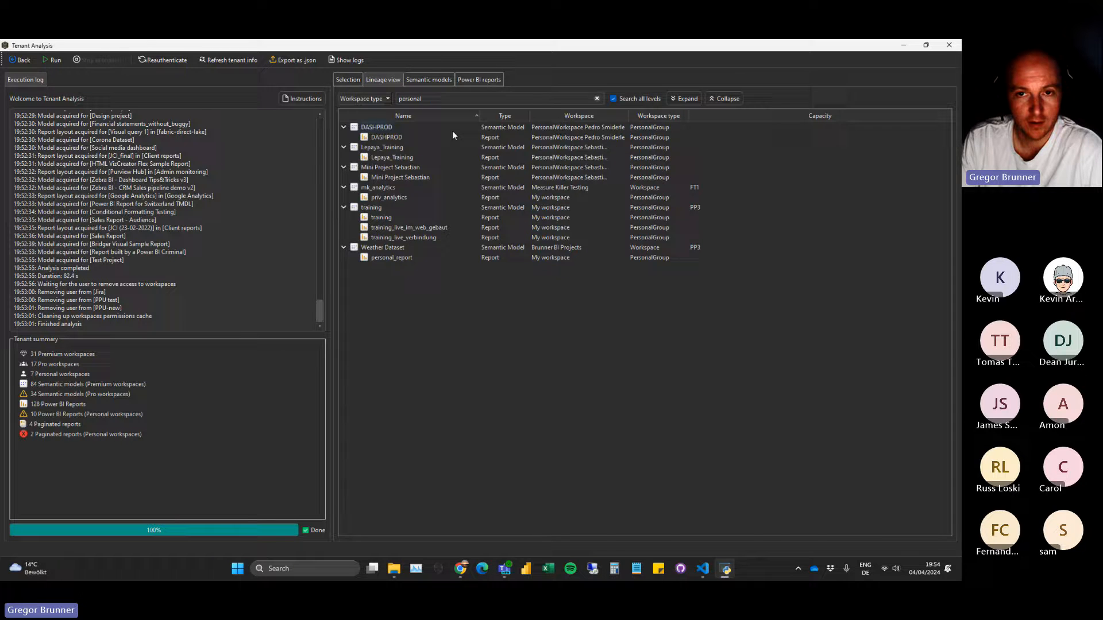
Sort the semantic models by size in descending order and expand Report built by a Power BI Criminal down to its list of tables.
click(427, 81)
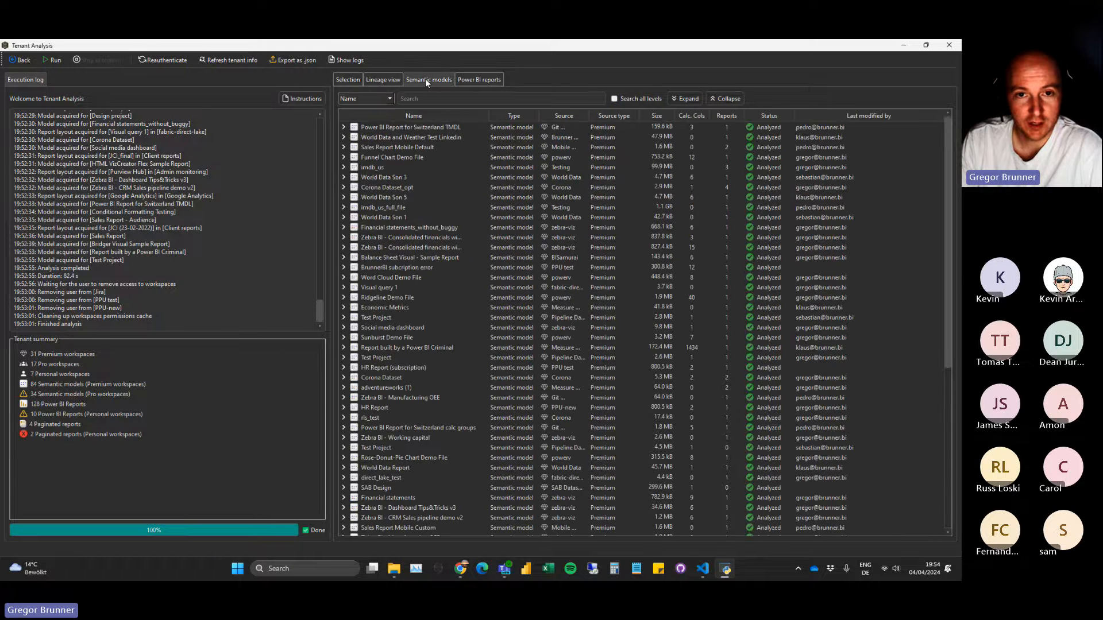
click(658, 116)
click(657, 115)
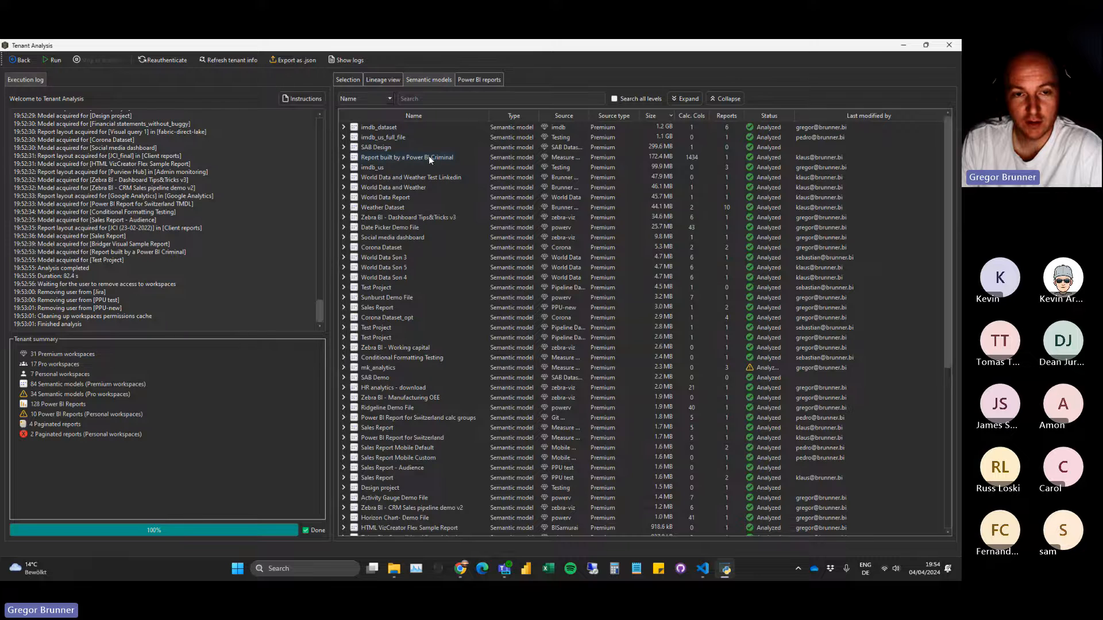
click(345, 157)
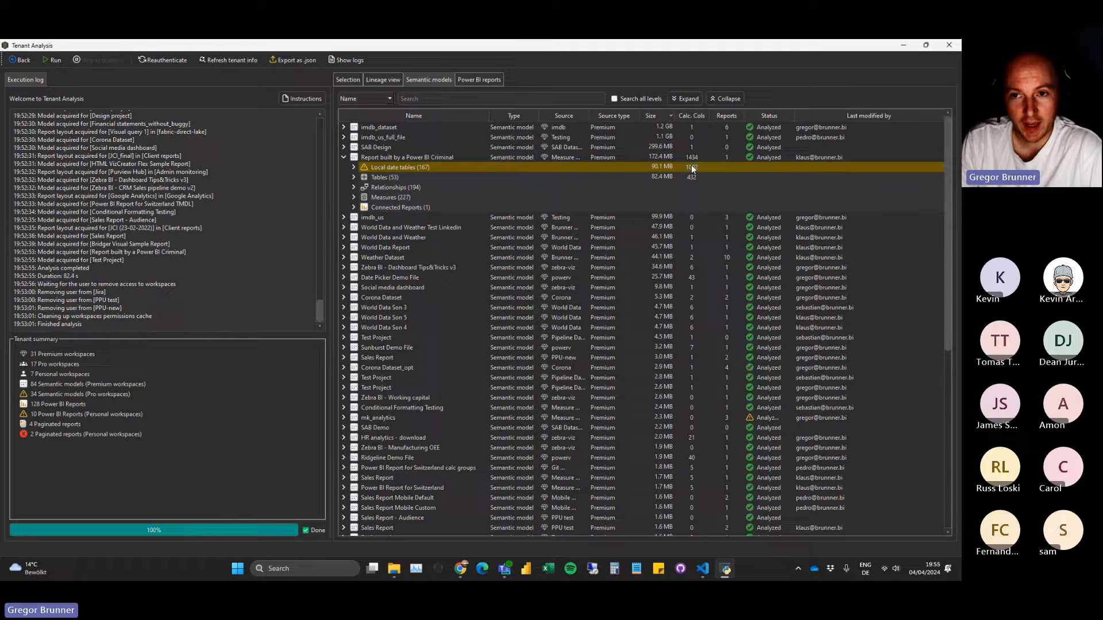
click(354, 177)
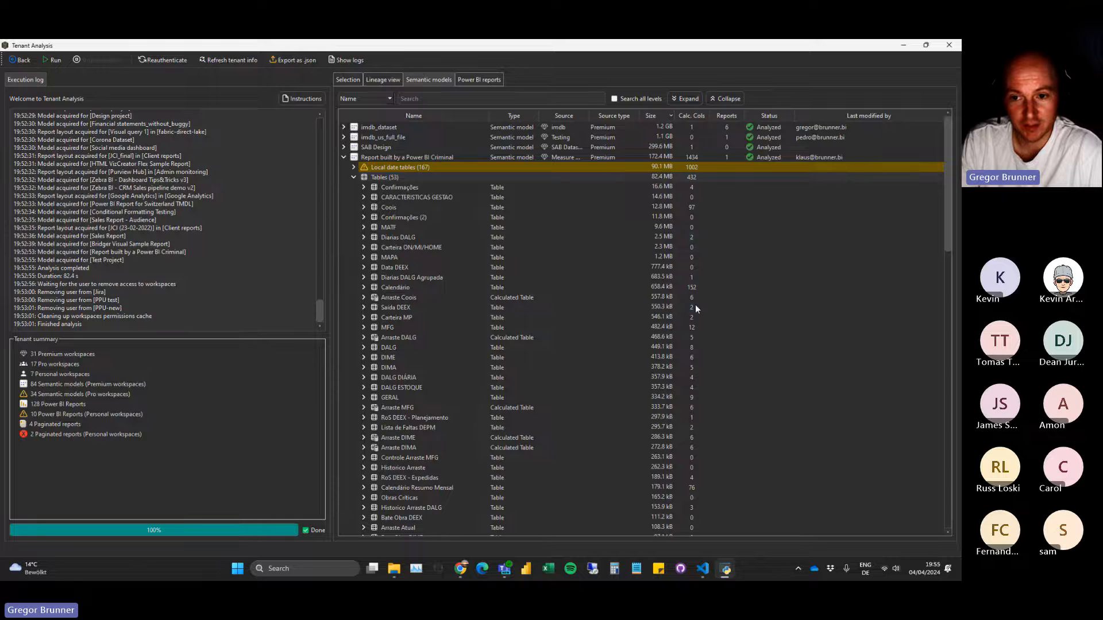
Examine the contents of the Calendário and Coois tables, including Coois's calculated columns, and collapse the tables list again.
click(364, 288)
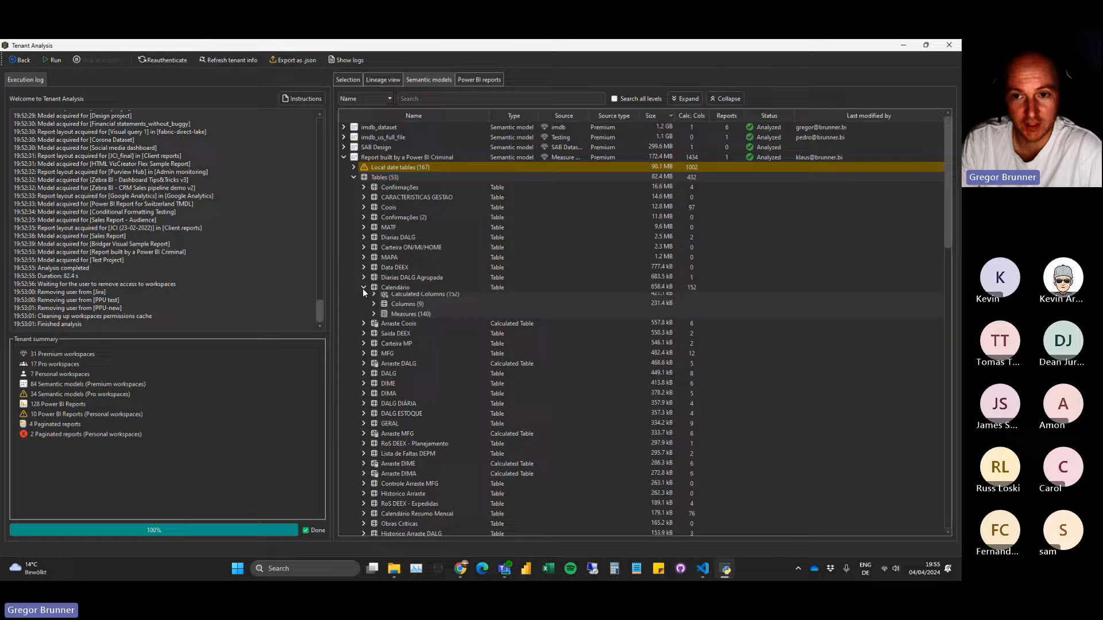
click(364, 288)
click(366, 207)
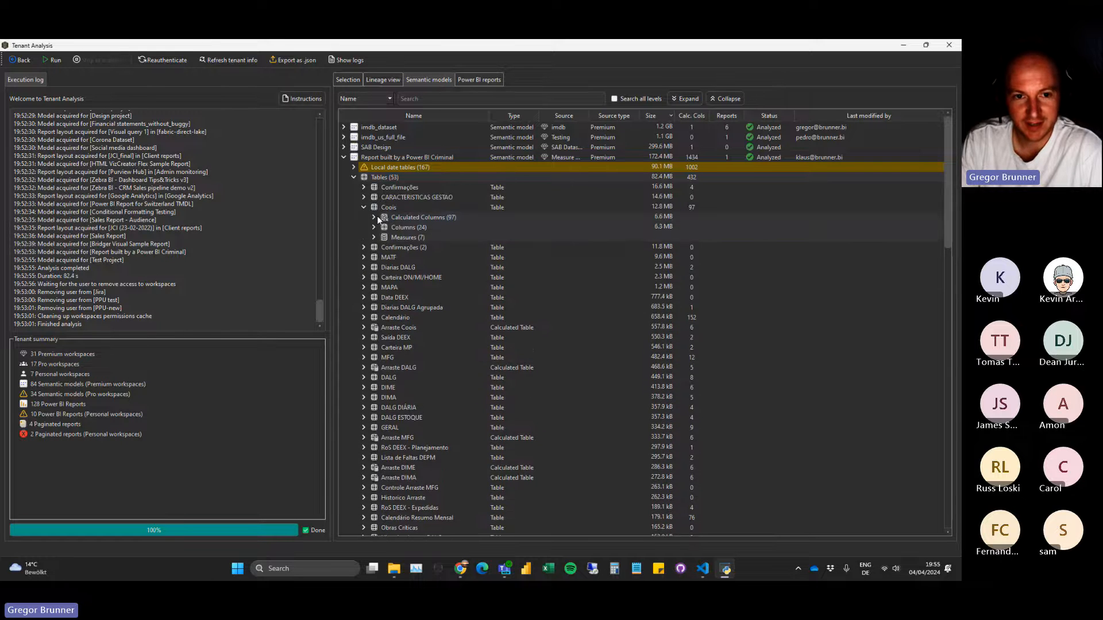
click(374, 217)
scroll(470, 250, down, 15)
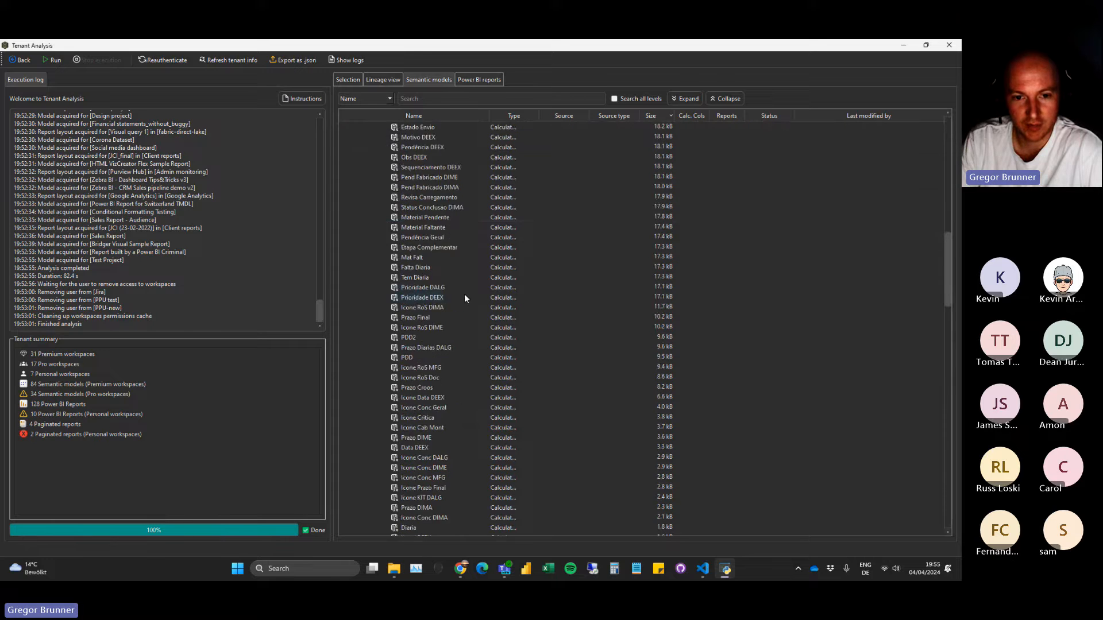
scroll(464, 295, up, 20)
click(374, 218)
click(364, 209)
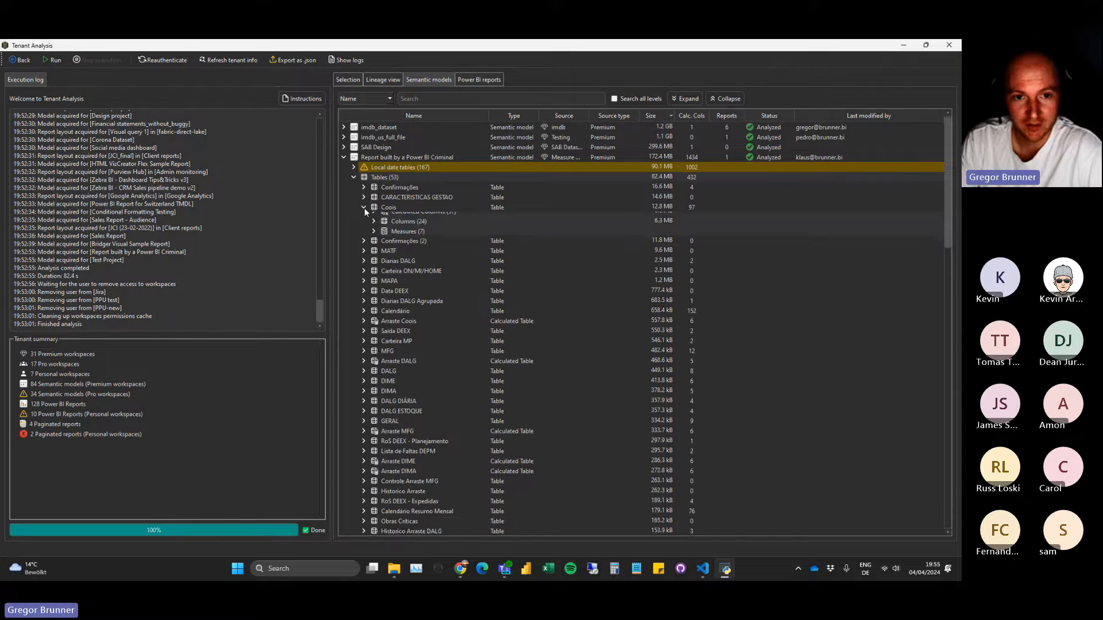
click(356, 177)
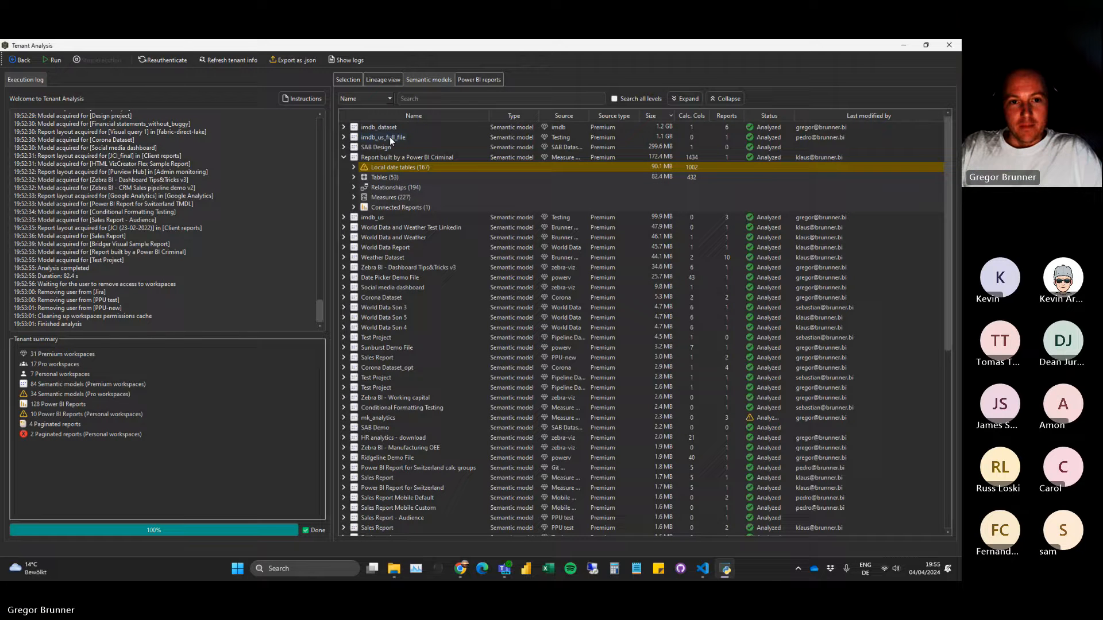
Search the semantic models for "local d" on all levels, collapse the matches to model level, and widen the Source column.
click(427, 99)
text(local d)
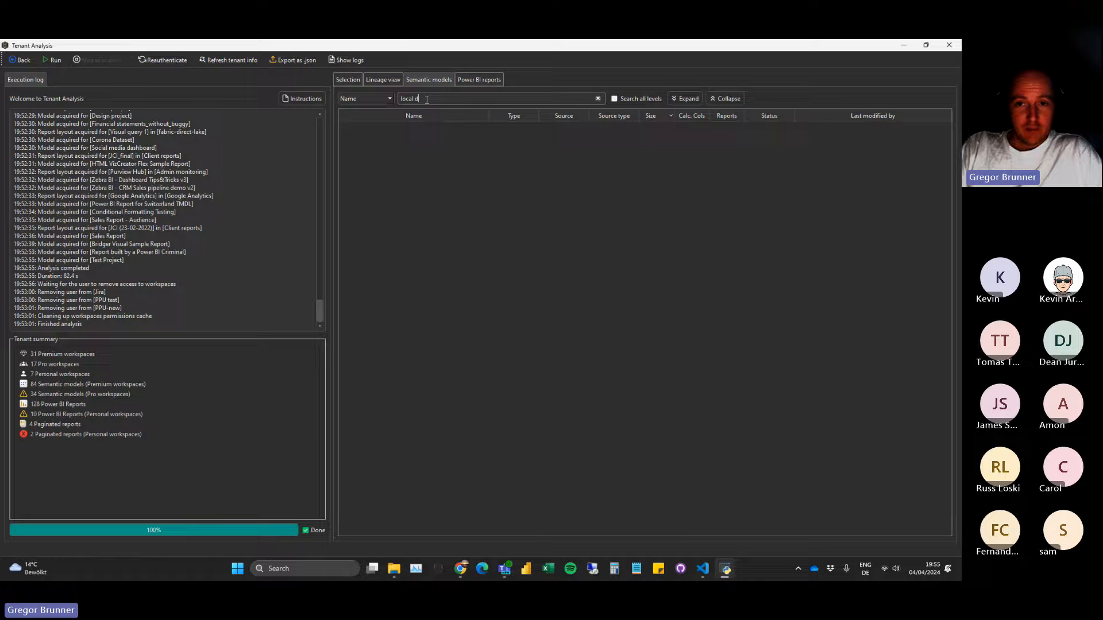
click(615, 98)
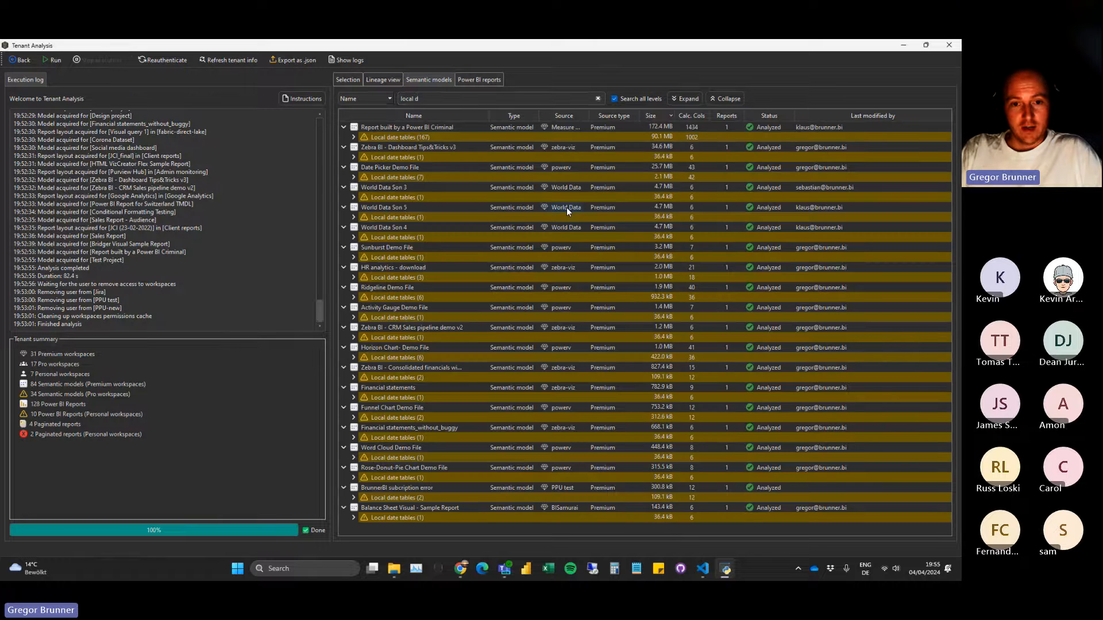
click(729, 99)
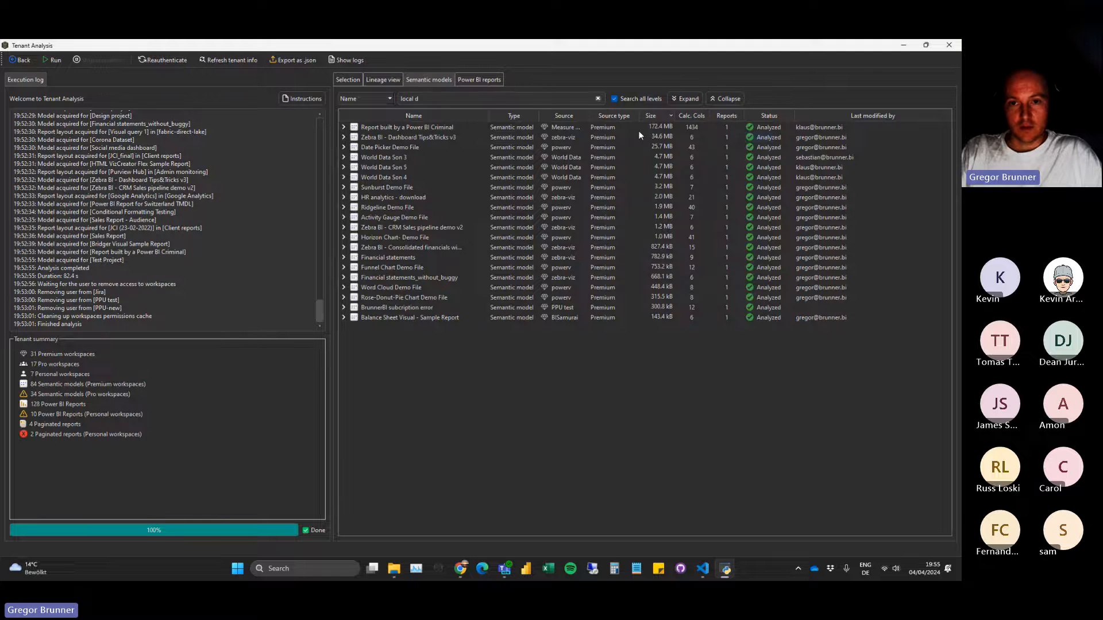
drag(591, 112, 633, 115)
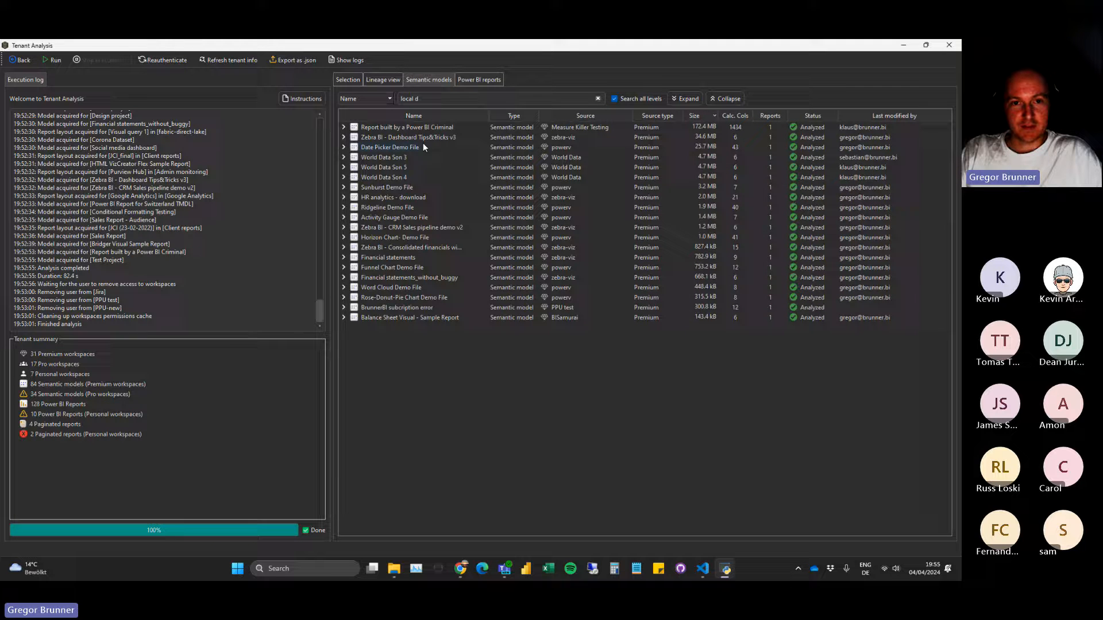
Filter the semantic models by type "many to ma" and widen the Type column to read the relationship types.
drag(432, 99, 355, 99)
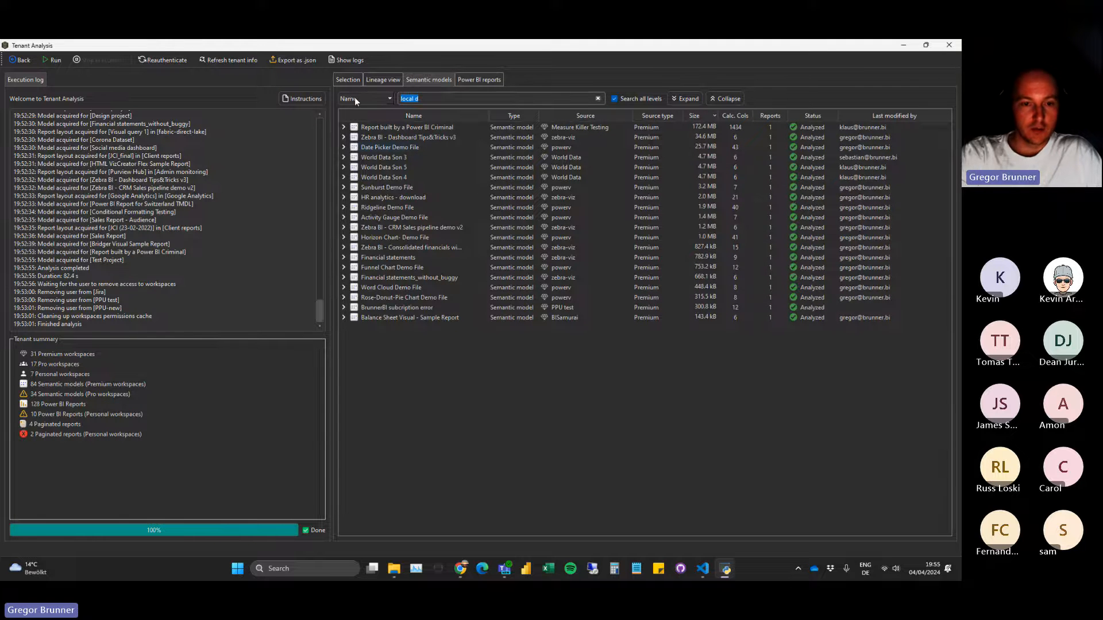
text(many to ma)
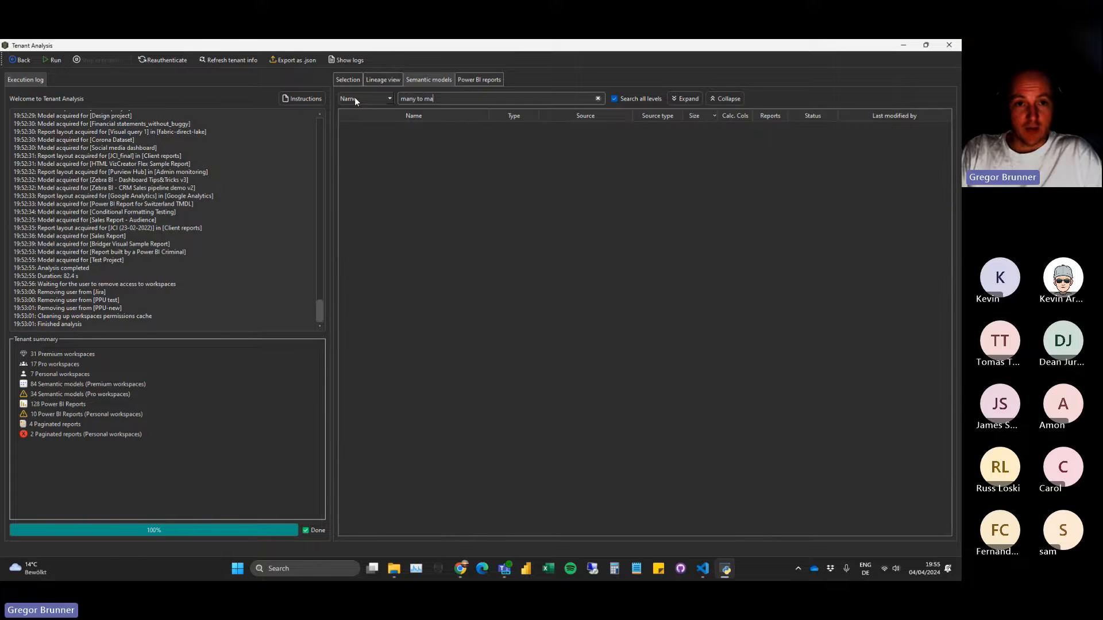
click(354, 98)
click(353, 111)
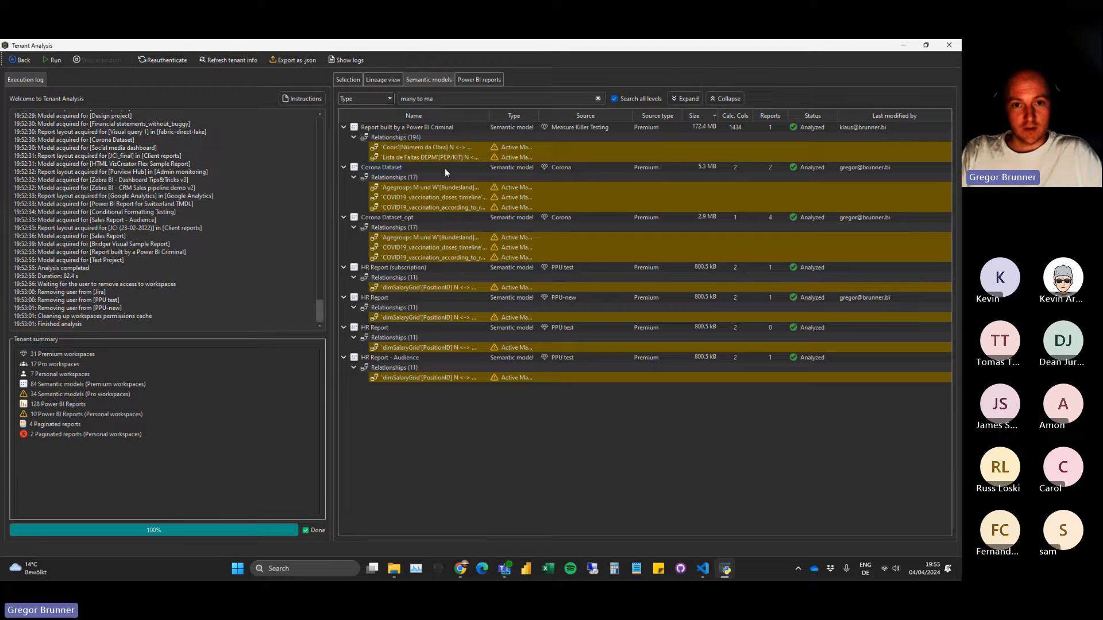
double_click(537, 115)
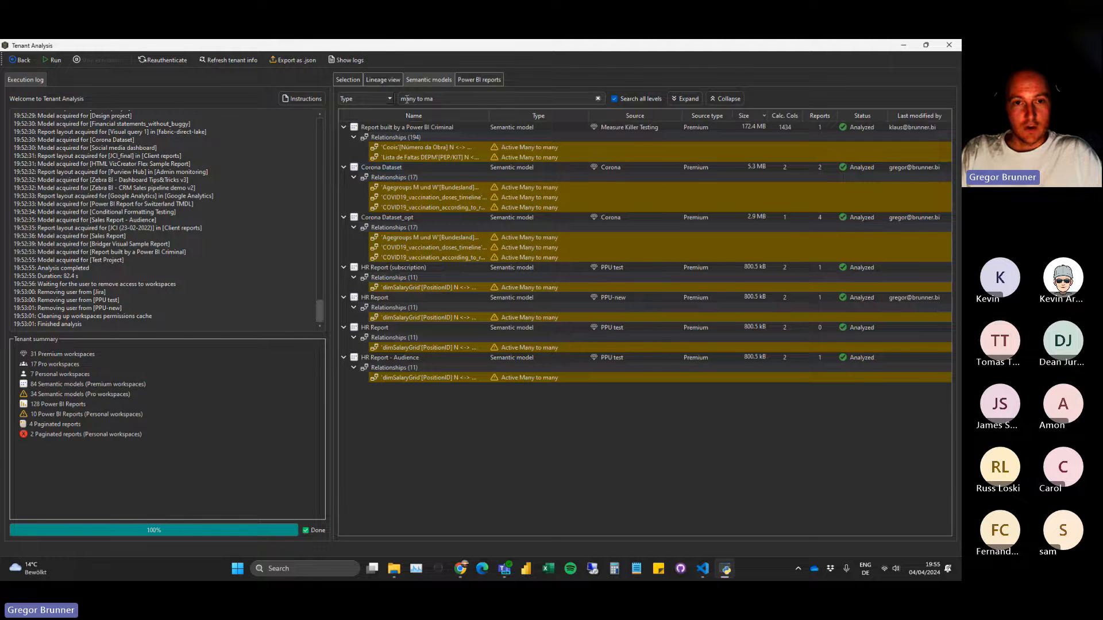
Change the type filter to "one to one" and look through the matching relationships in the semantic models.
text(aon)
key(ctrl+a)
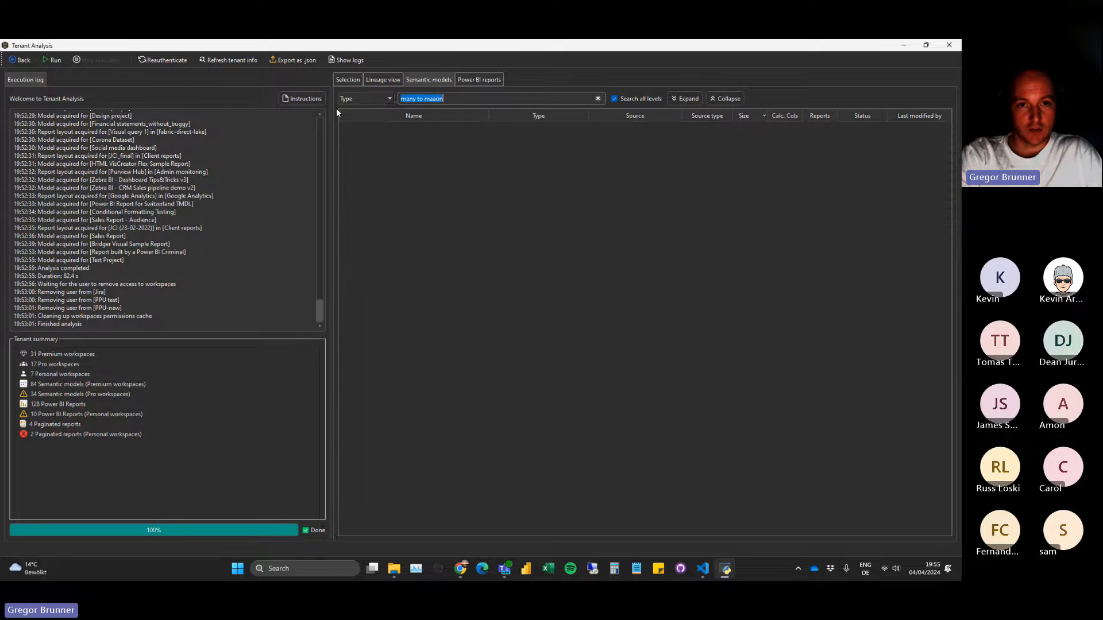
text(one to one)
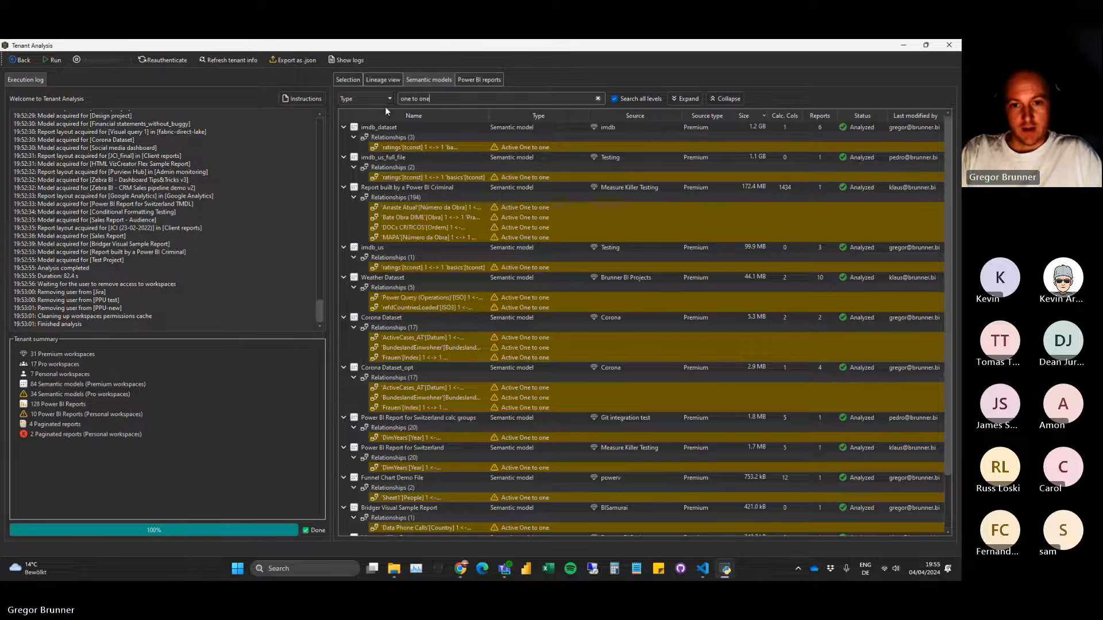
scroll(544, 360, down, 2)
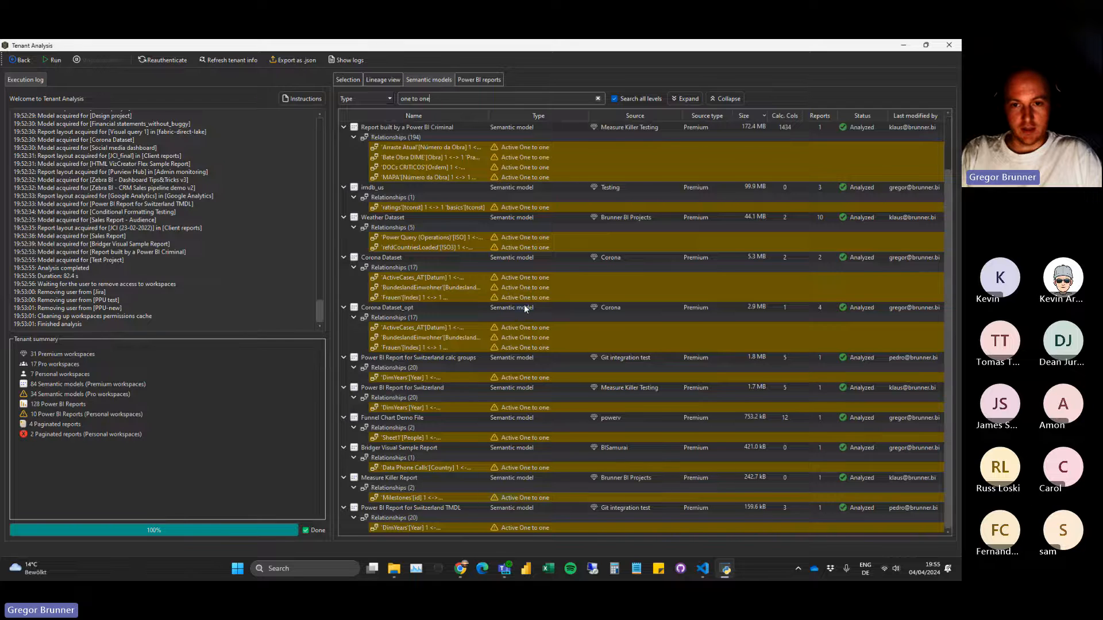
Clear the type filter on the semantic models and turn off searching on all levels.
scroll(524, 305, up, 2)
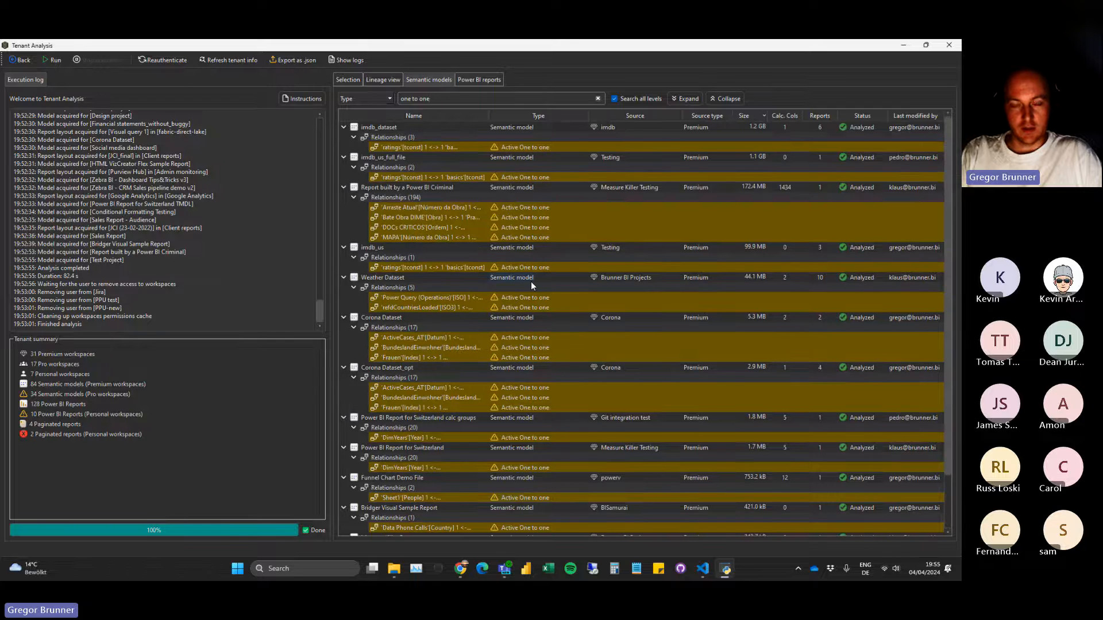
click(597, 98)
click(614, 98)
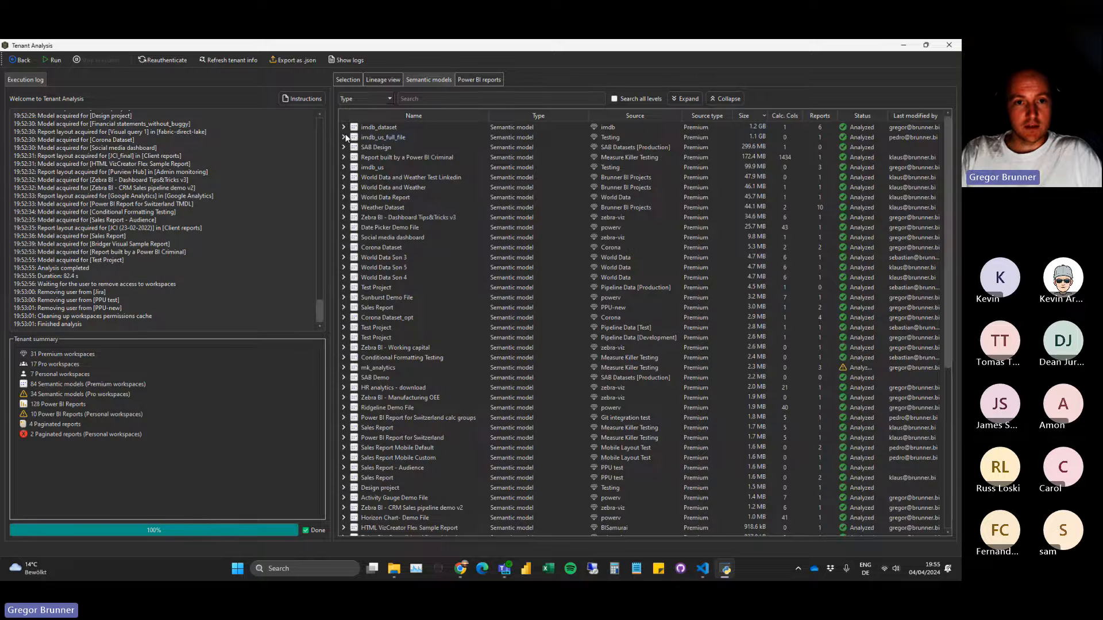
Examine the contents and measures of the imdb_us_full_file model, collapse it again, and narrow the Type column.
click(344, 137)
click(354, 167)
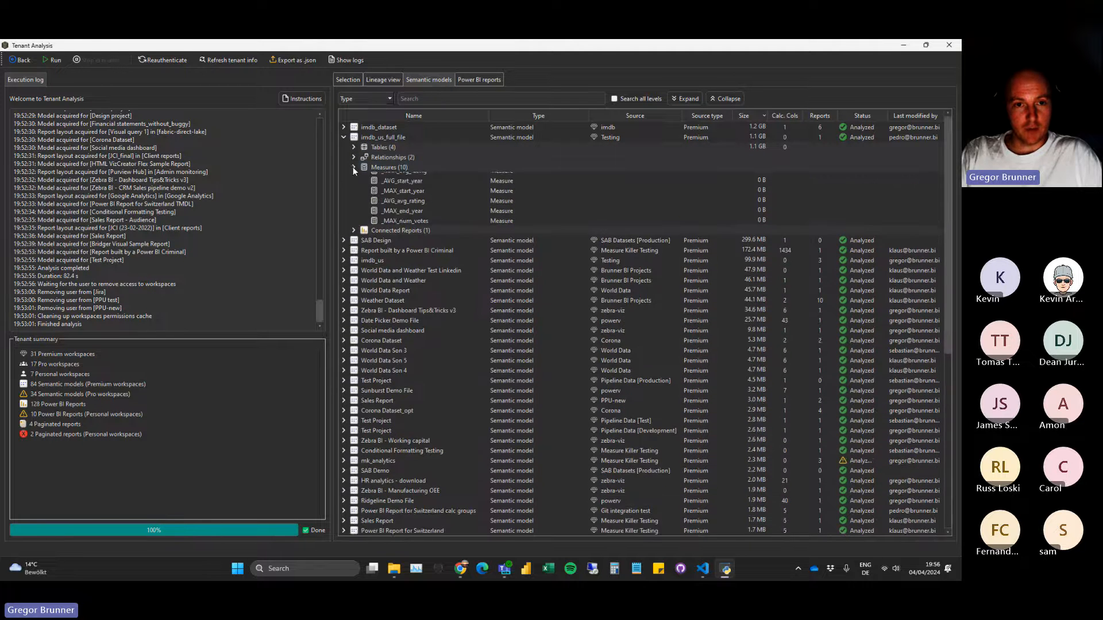
click(353, 167)
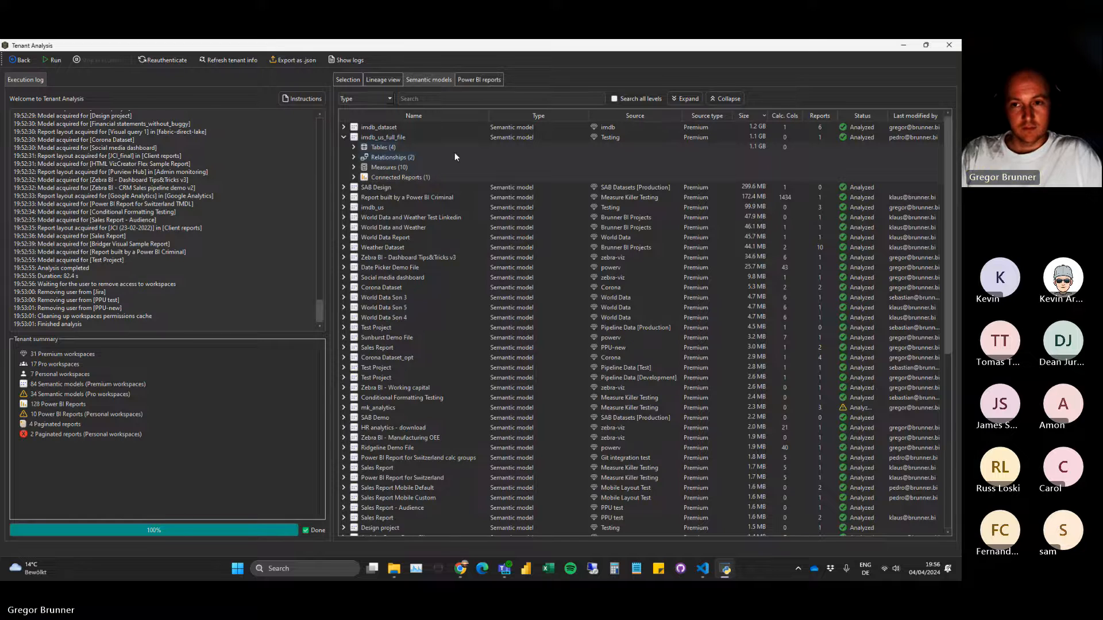
click(343, 137)
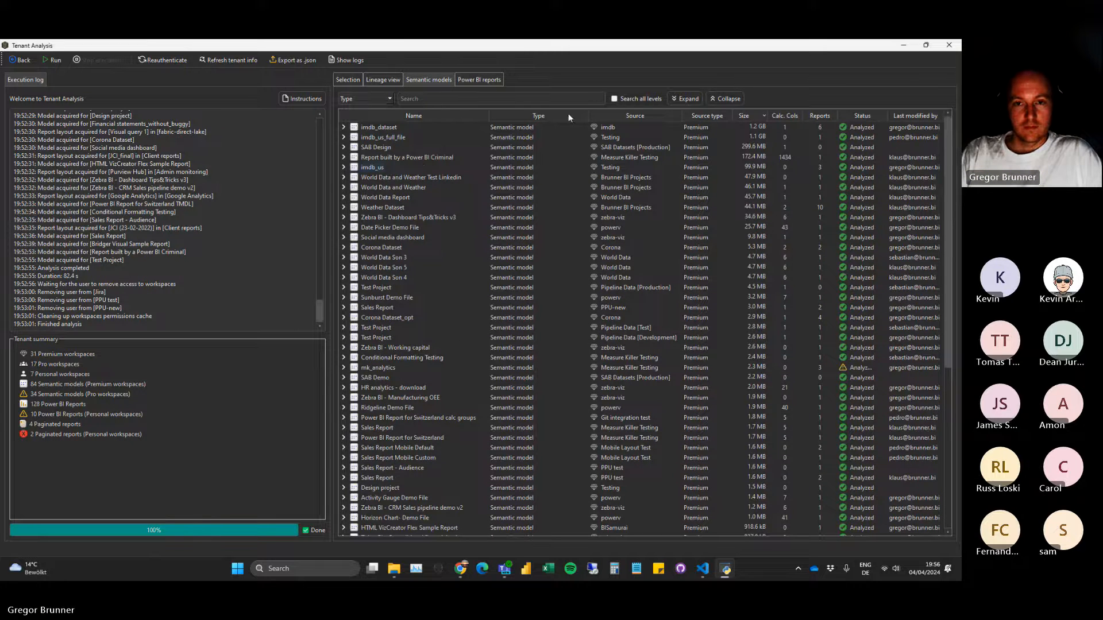
drag(587, 112, 559, 114)
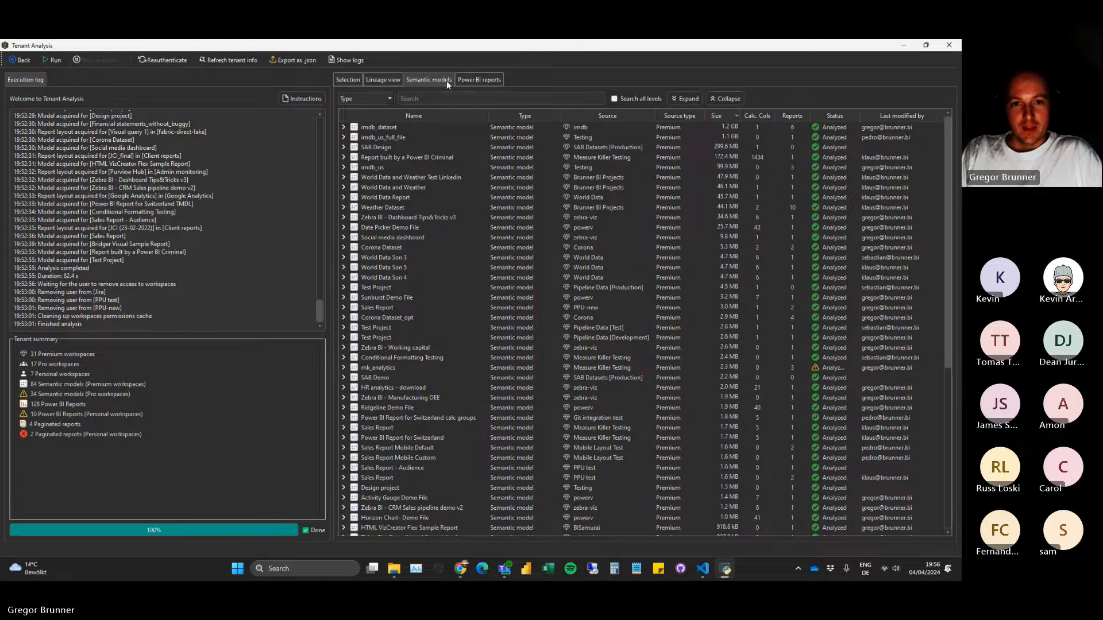
Show the Power BI reports and sort them by number of visuals, highest first.
click(466, 81)
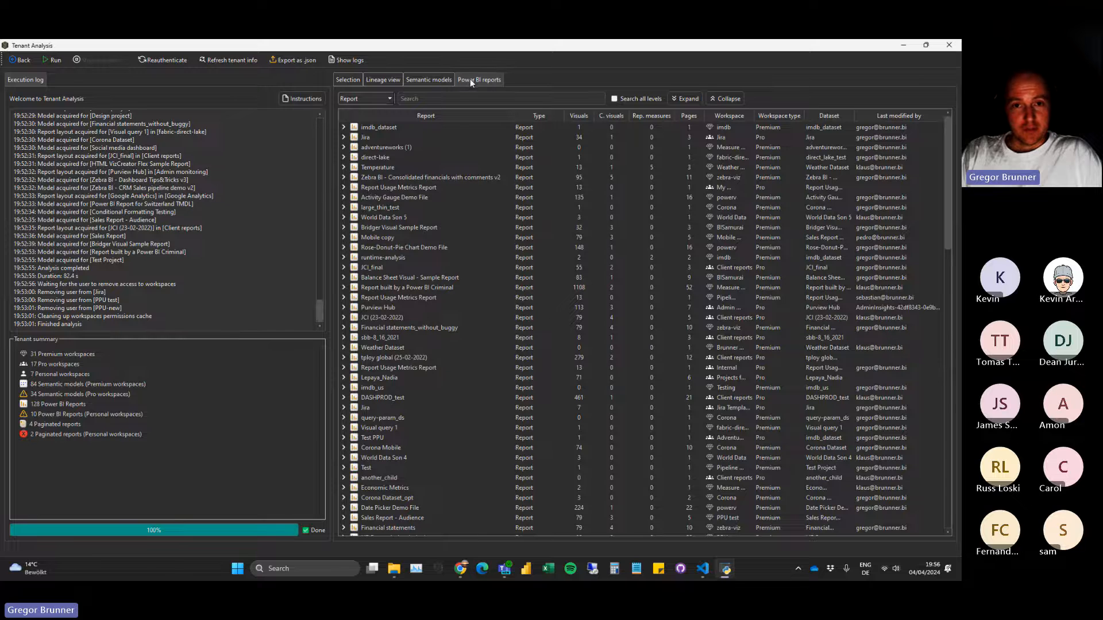
click(582, 115)
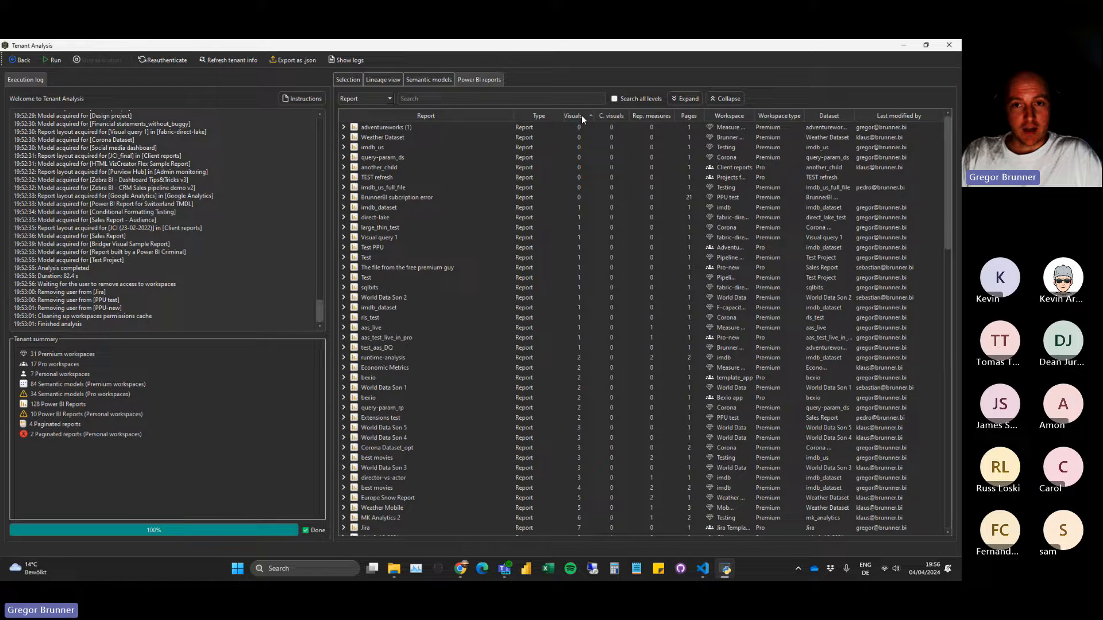
click(581, 115)
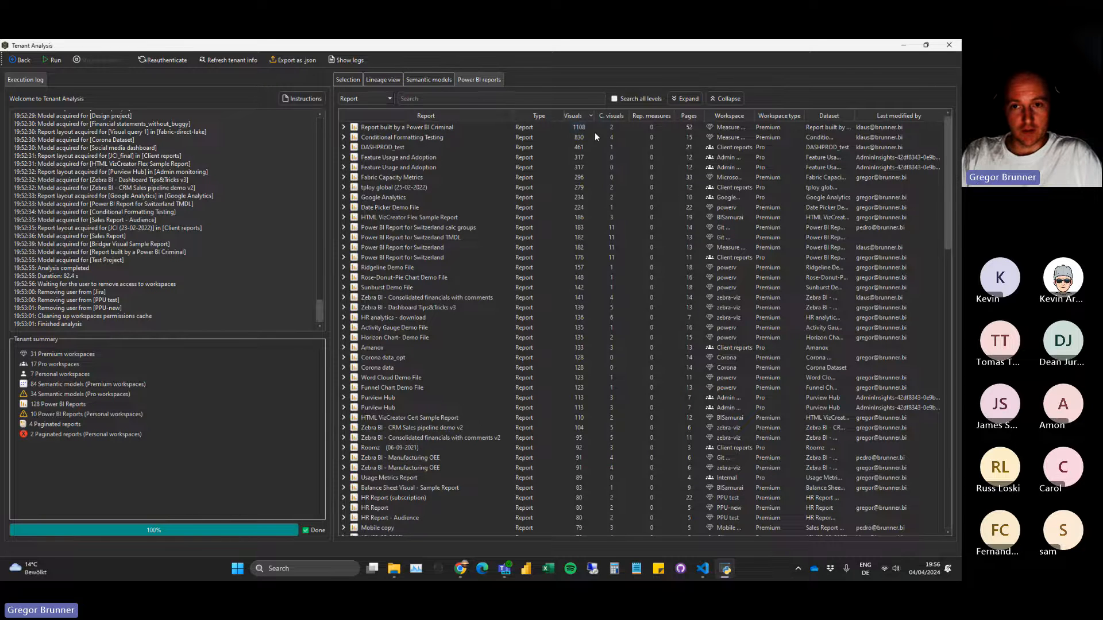
Examine the hidden pages of "Report built by a Power BI Criminal", including the visual types on One Page DALG, and collapse the hidden pages again.
click(343, 127)
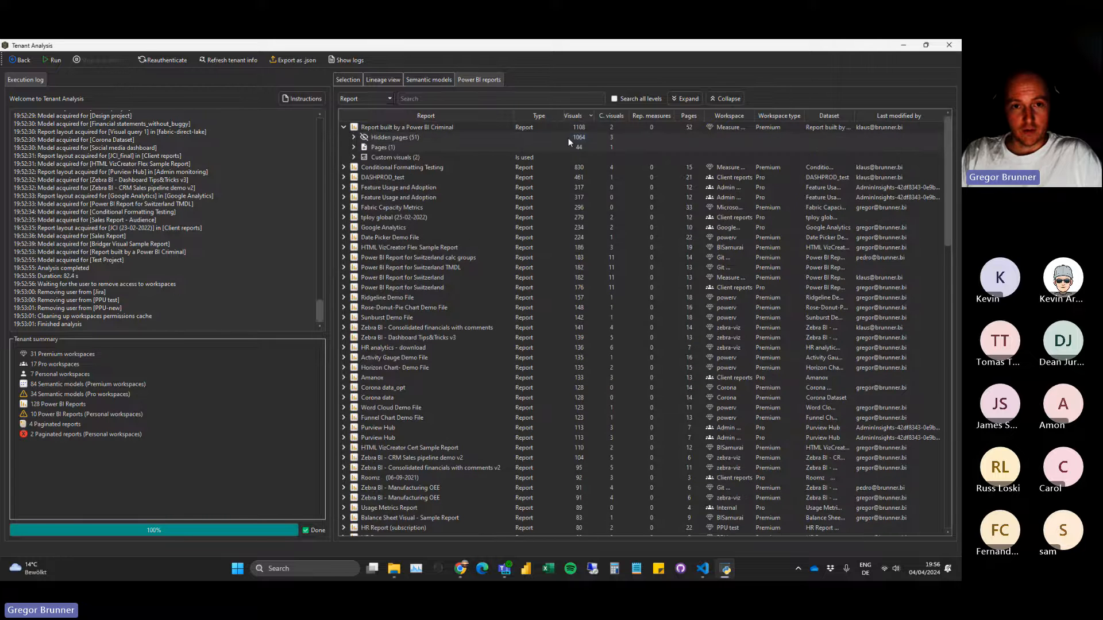
click(353, 137)
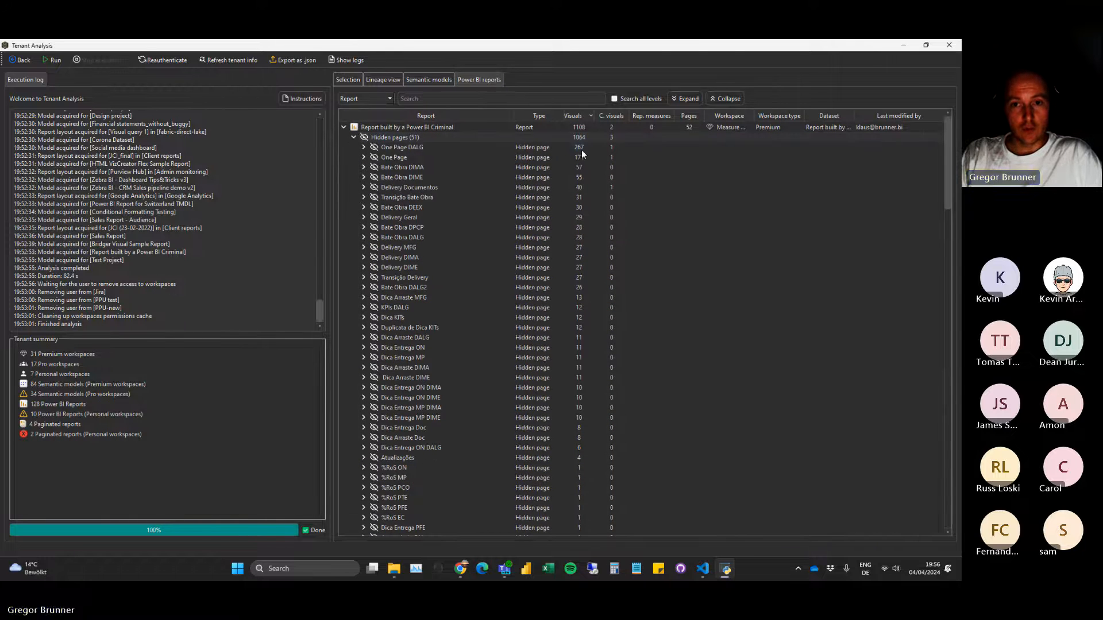
click(363, 147)
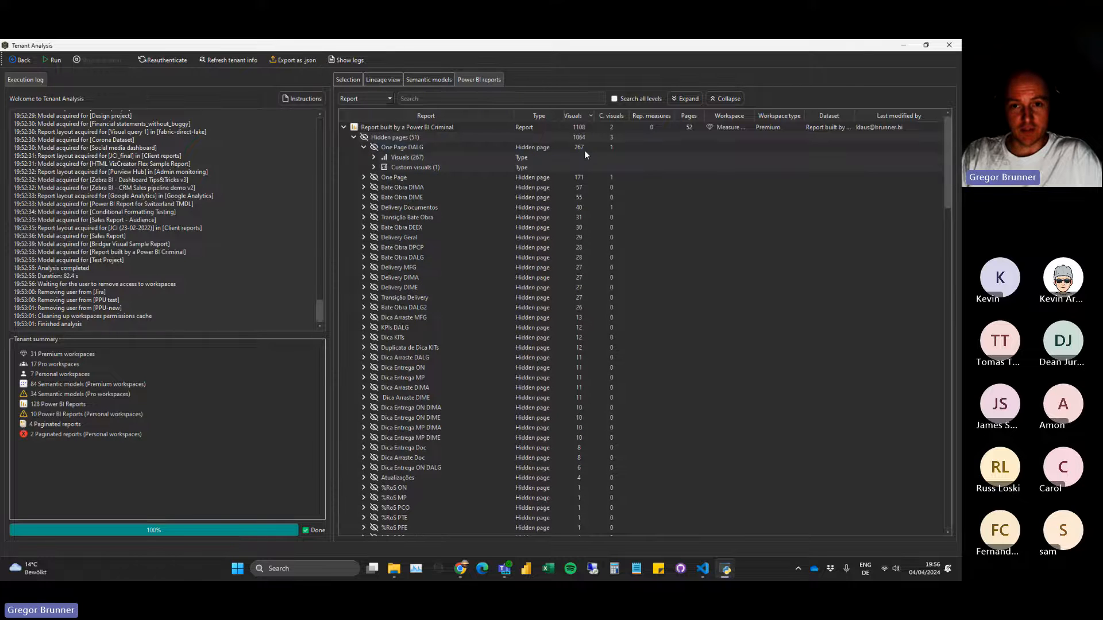
click(373, 157)
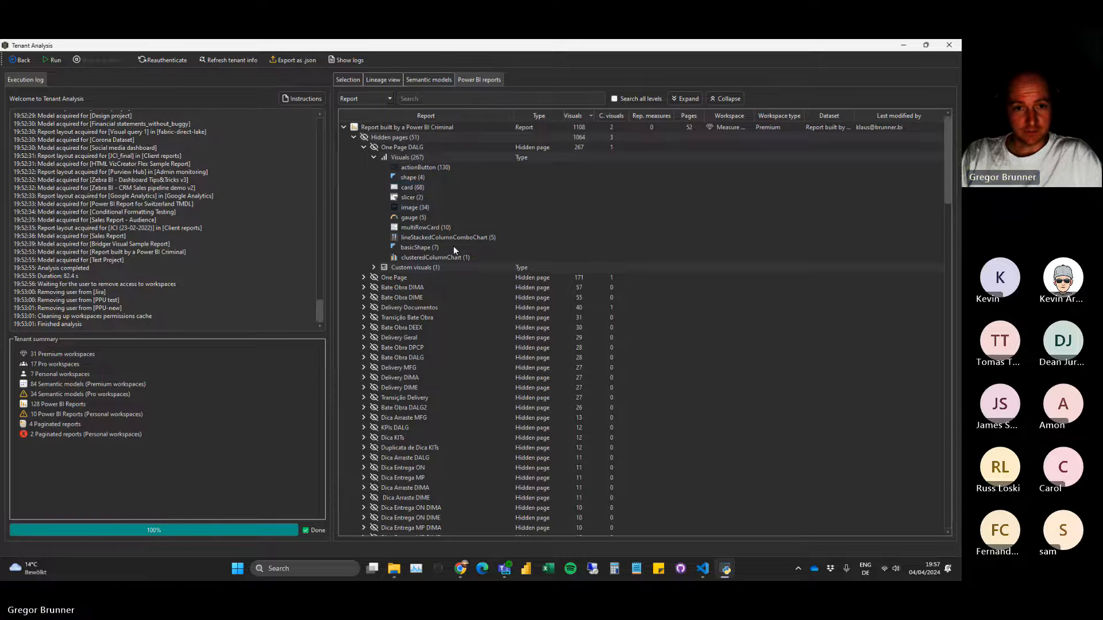
click(374, 157)
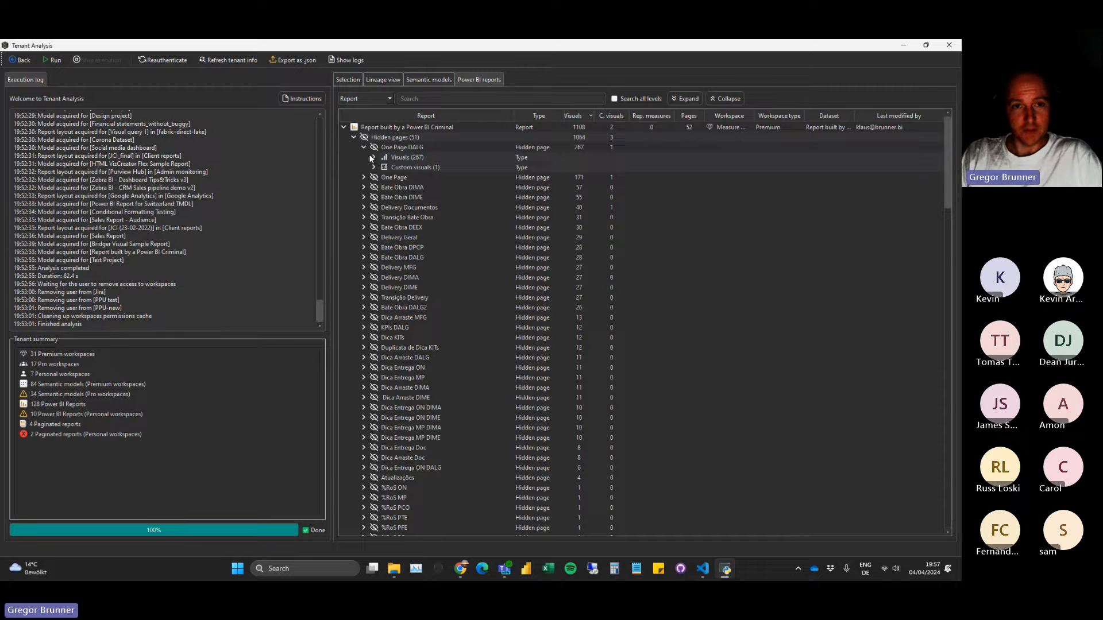
click(364, 147)
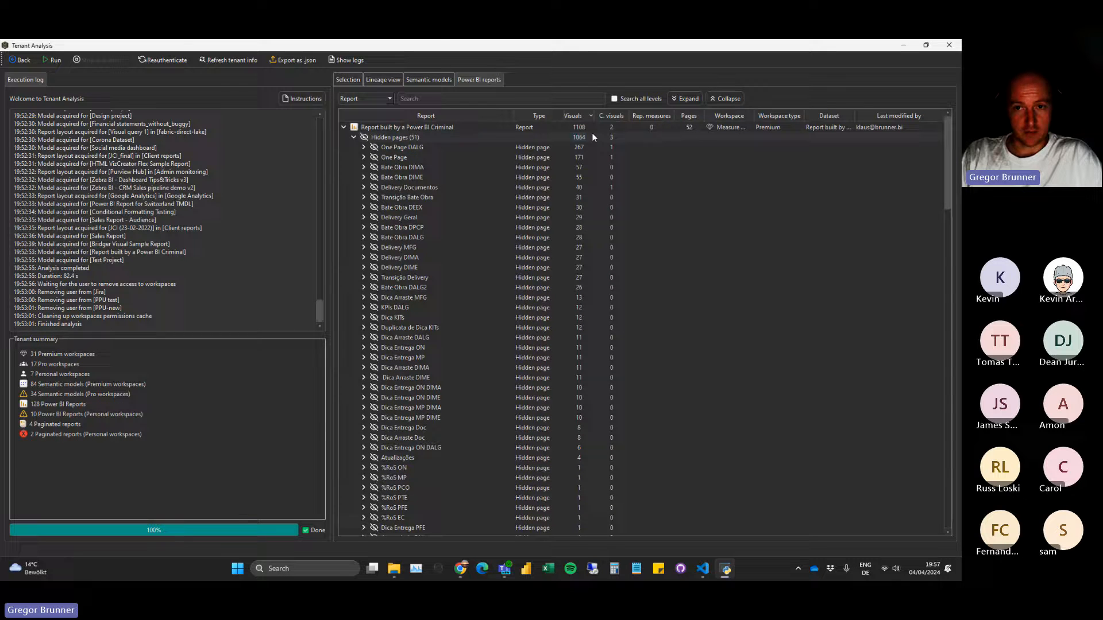
click(353, 137)
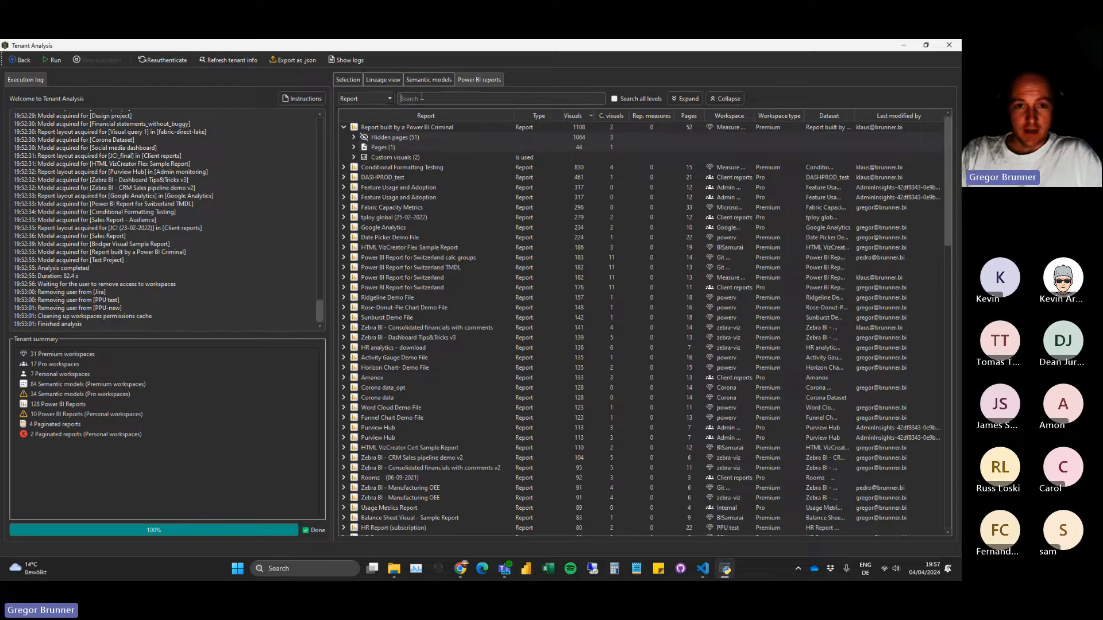
Search the Power BI reports on all levels for "azurem".
click(422, 98)
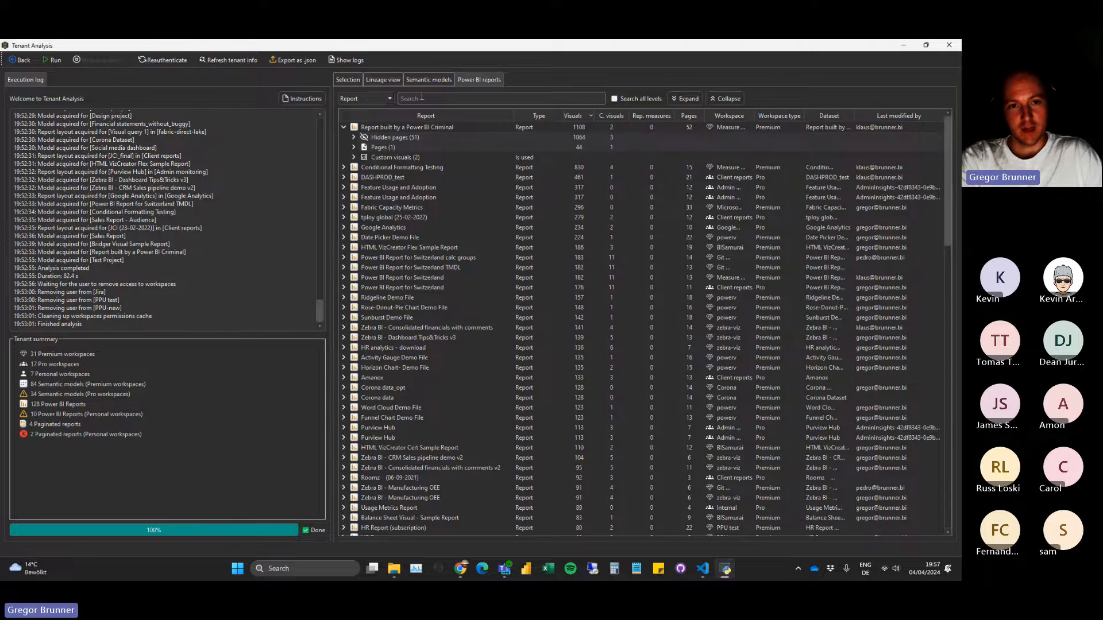
text(em)
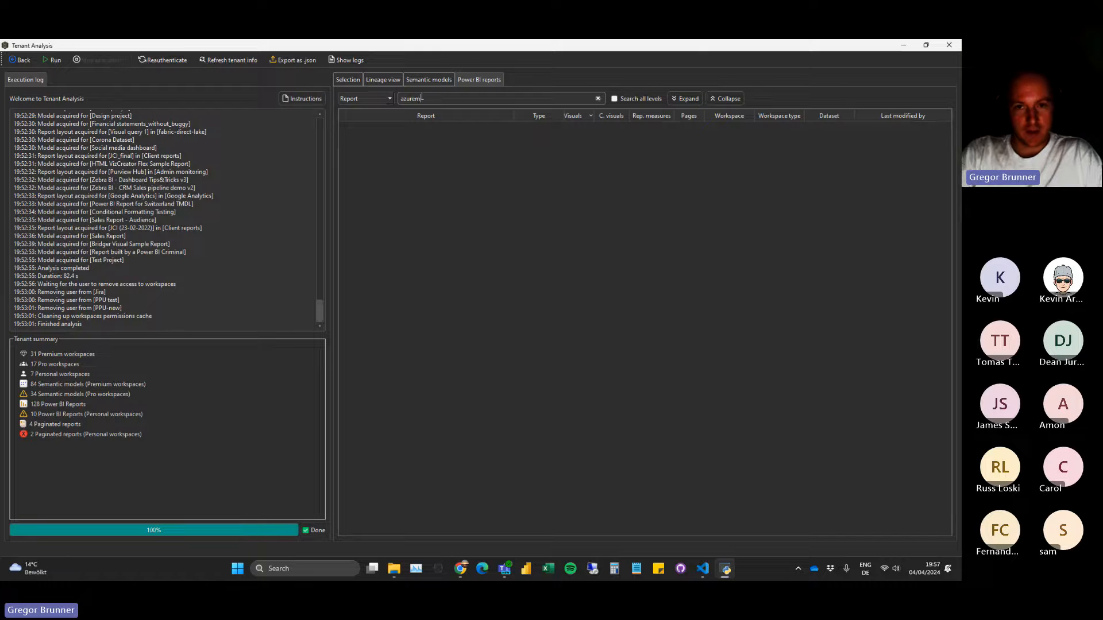
click(613, 99)
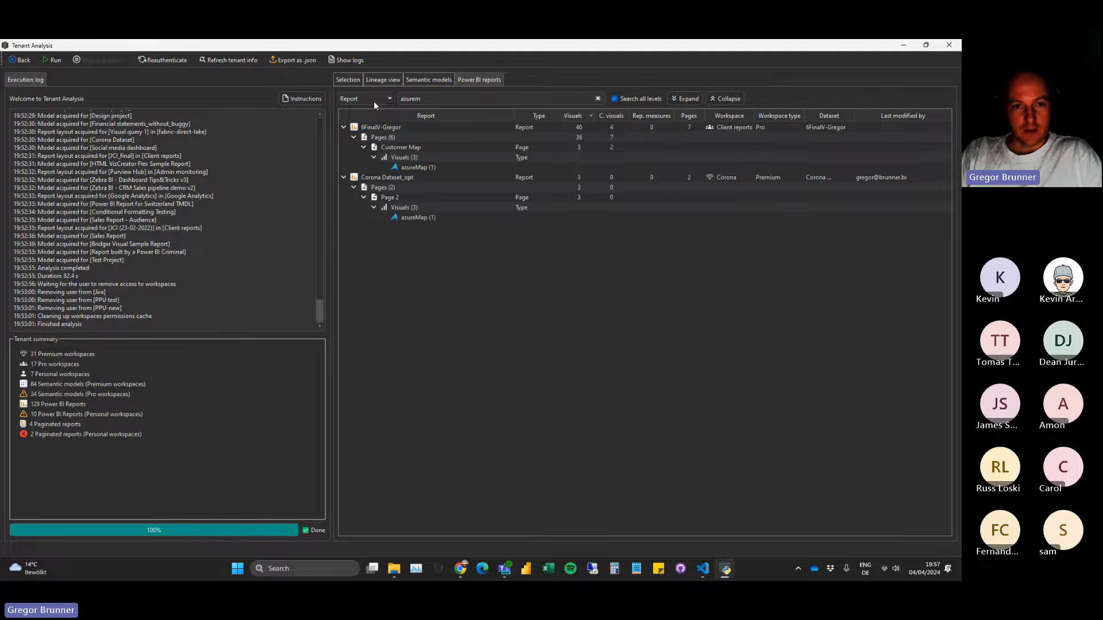
Replace the report search with a Type filter for "(uncertified)" and widen the Type column to read the custom visual certification.
click(598, 99)
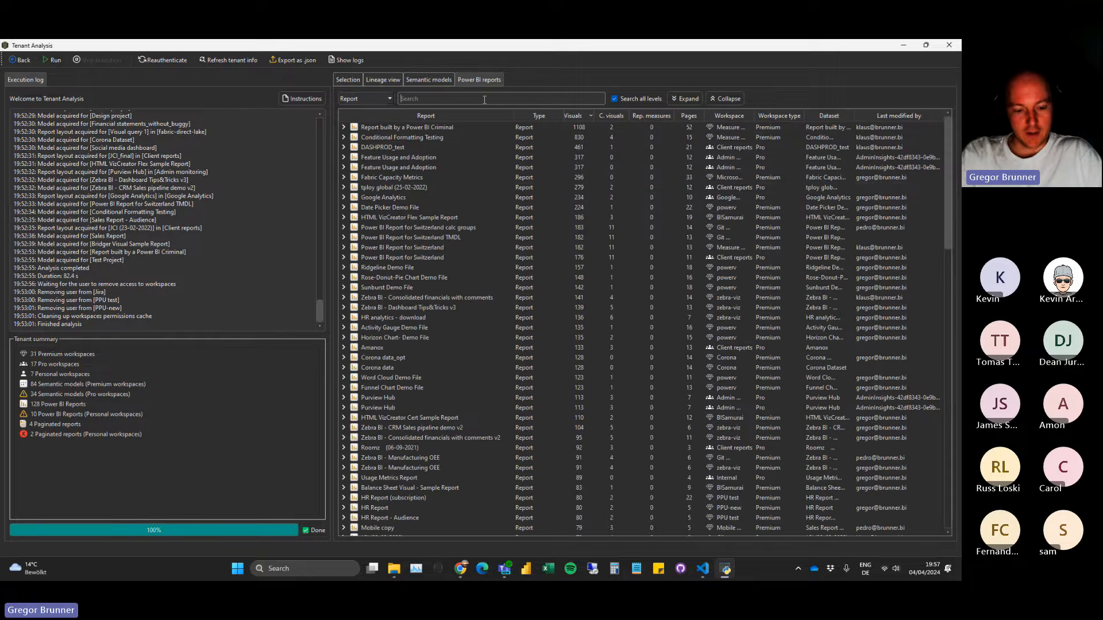
text((uncer)
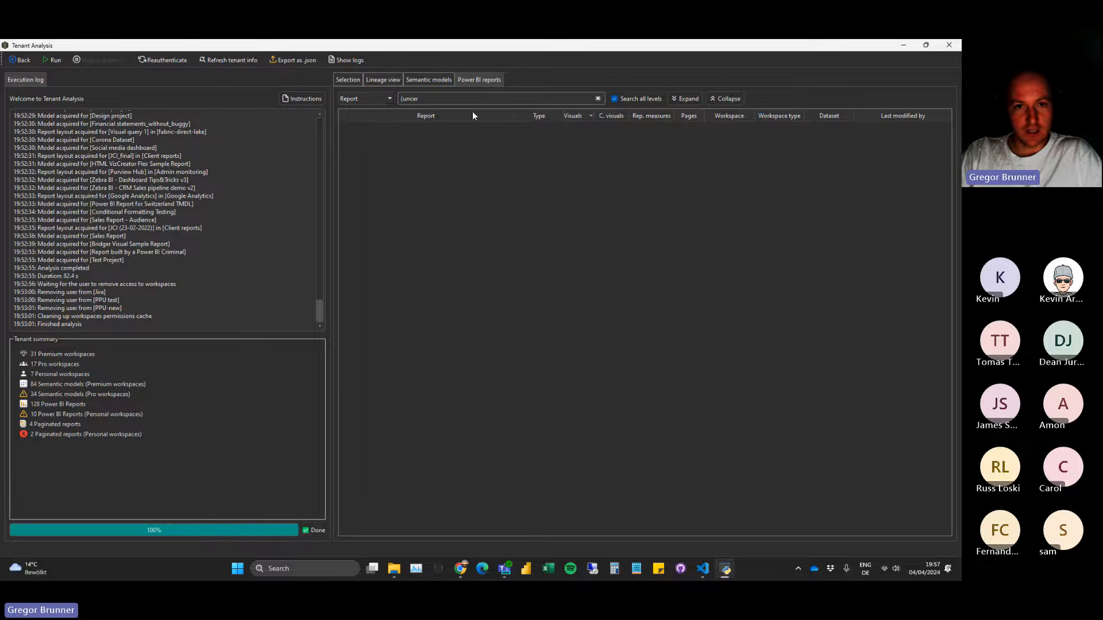
click(356, 100)
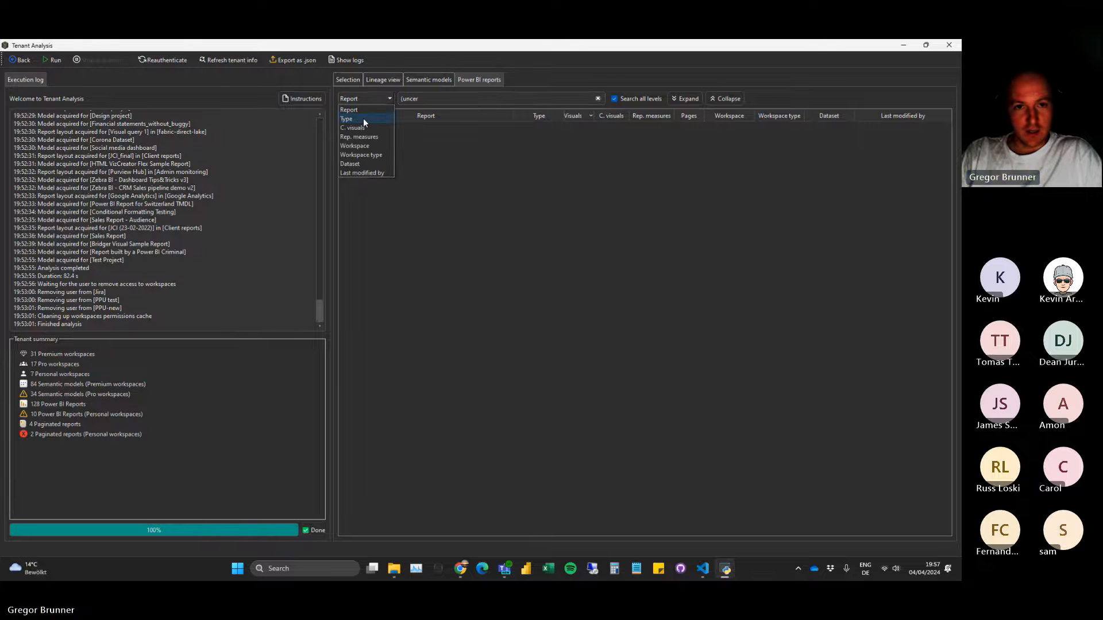
click(366, 129)
click(374, 98)
click(368, 118)
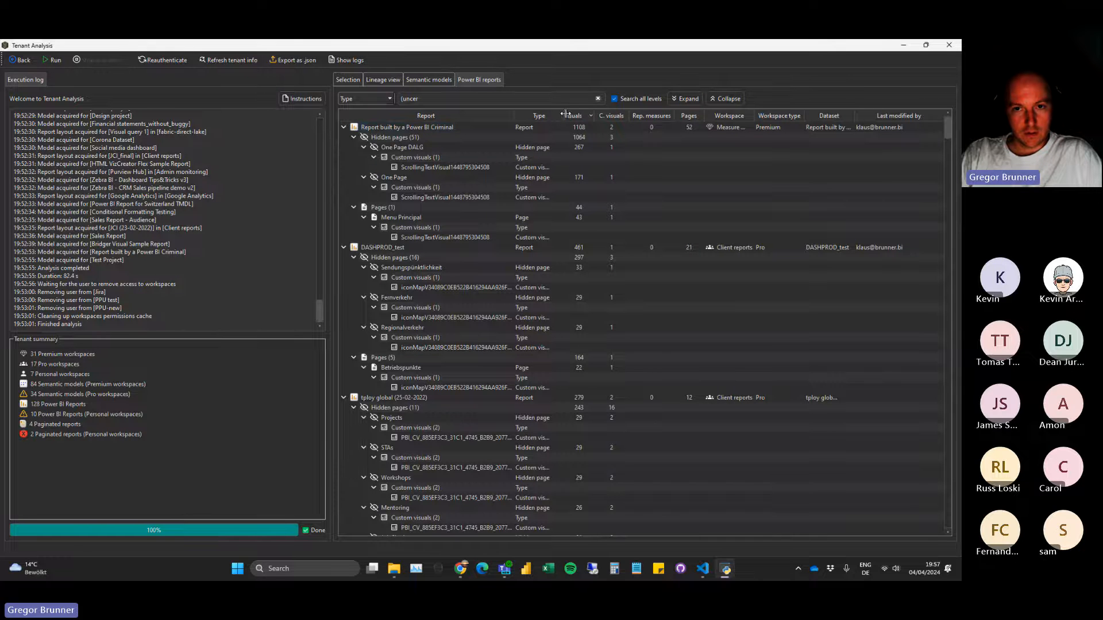
drag(562, 116, 602, 116)
click(428, 100)
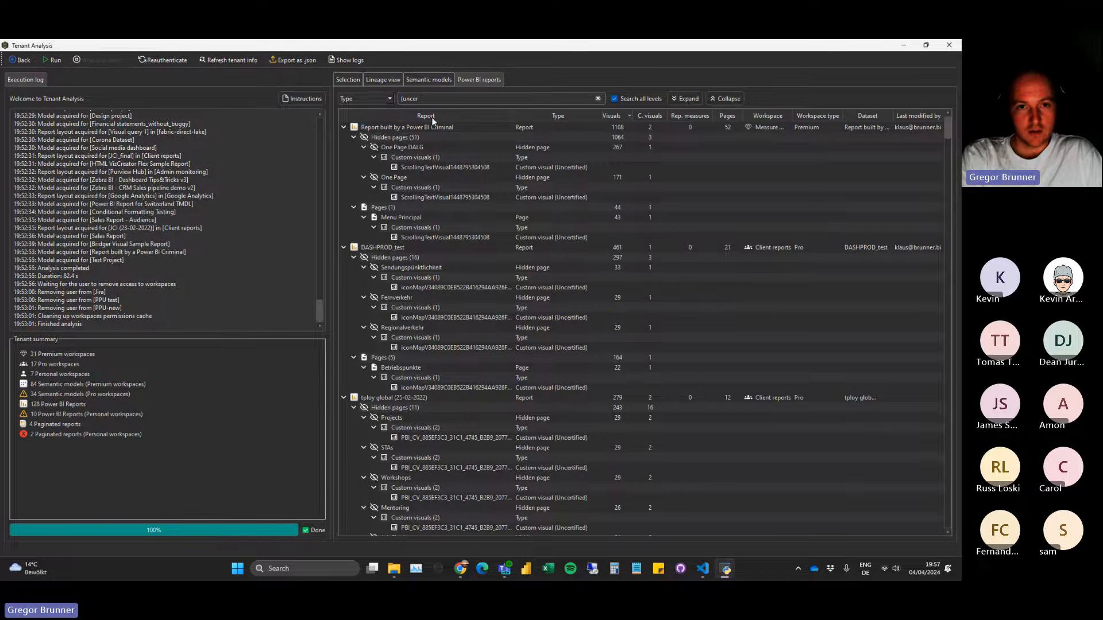
text(tified))
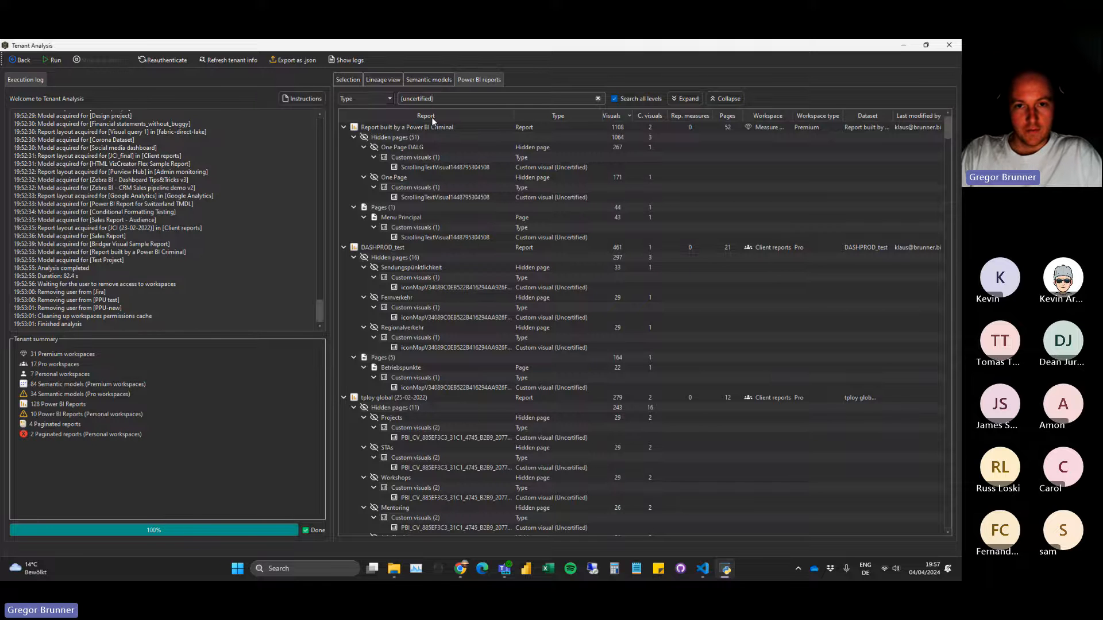
Look through the uncertified custom visuals, collapse the matches to report level, and widen the Workspace column.
scroll(549, 240, down, 10)
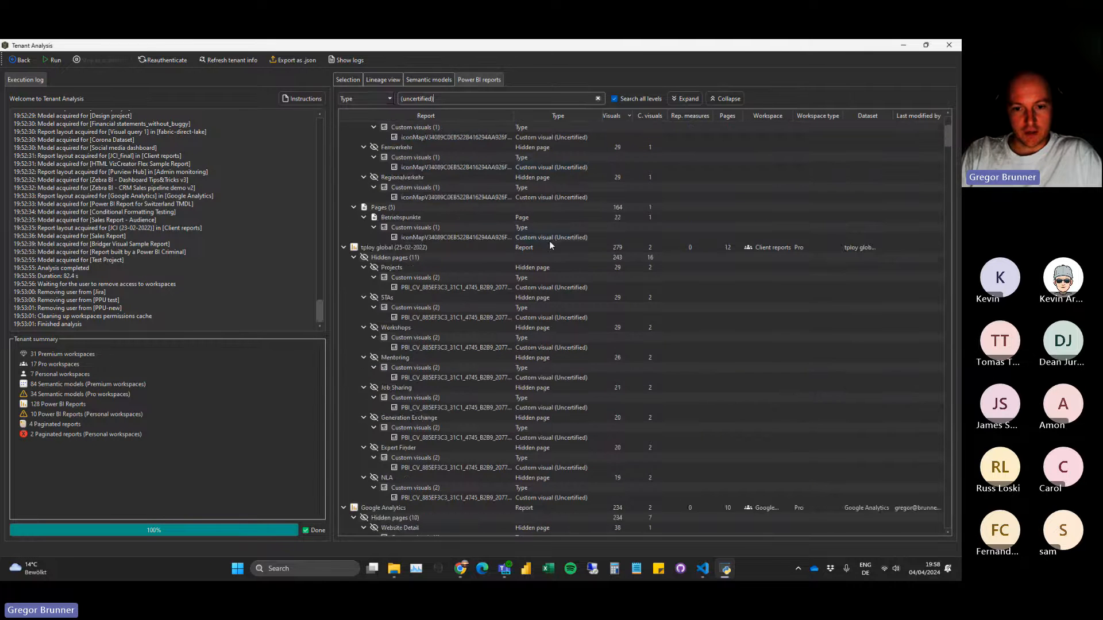
scroll(564, 423, down, 4)
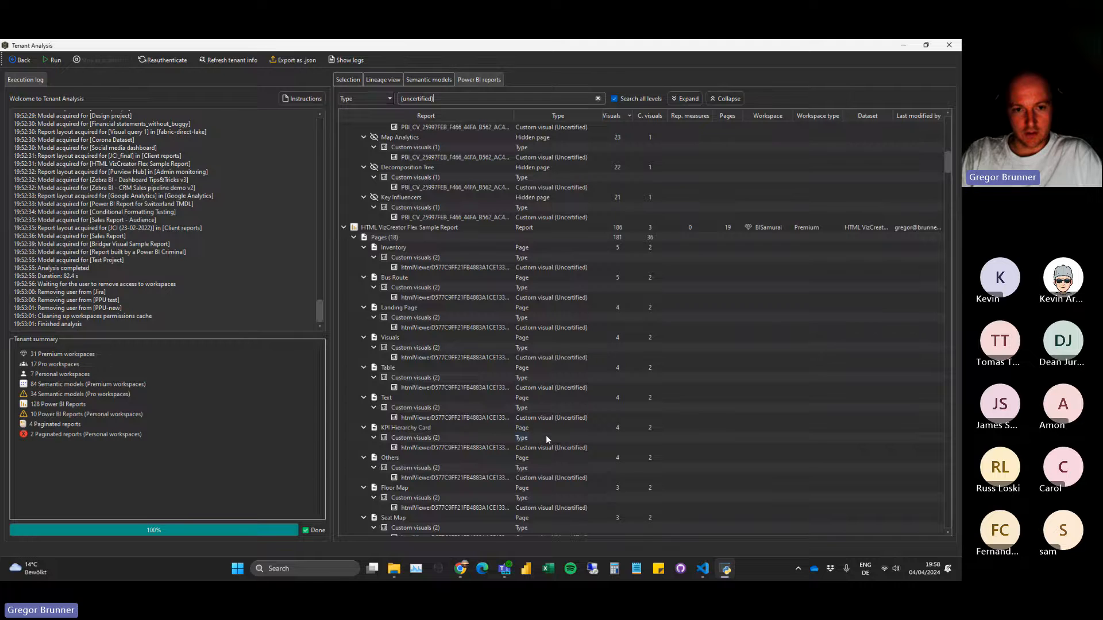
scroll(545, 437, up, 3)
click(725, 98)
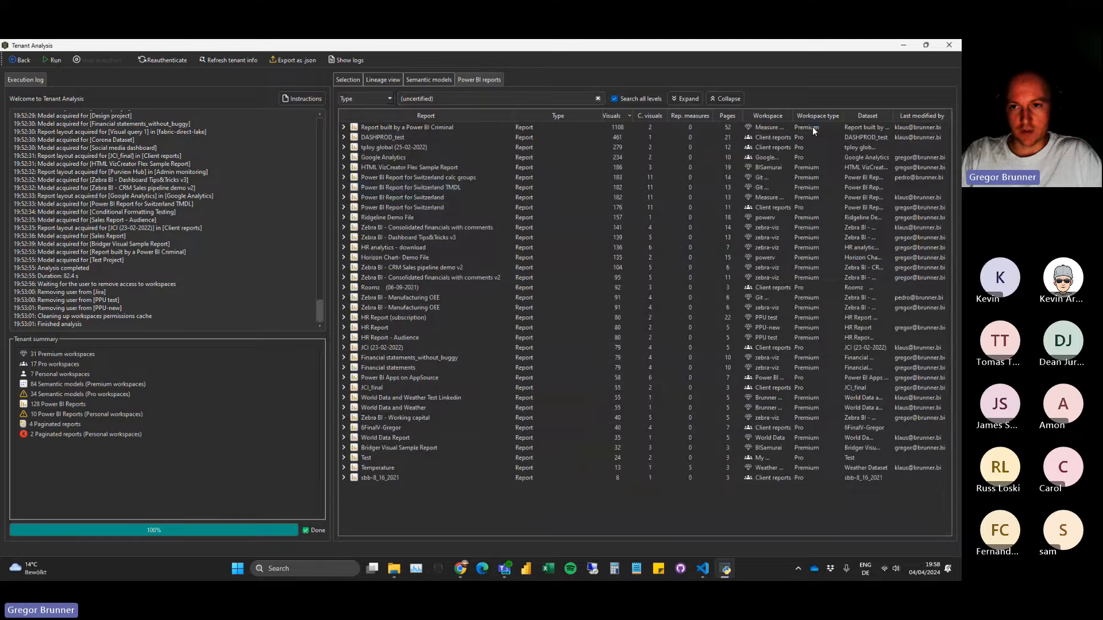
drag(795, 114, 824, 114)
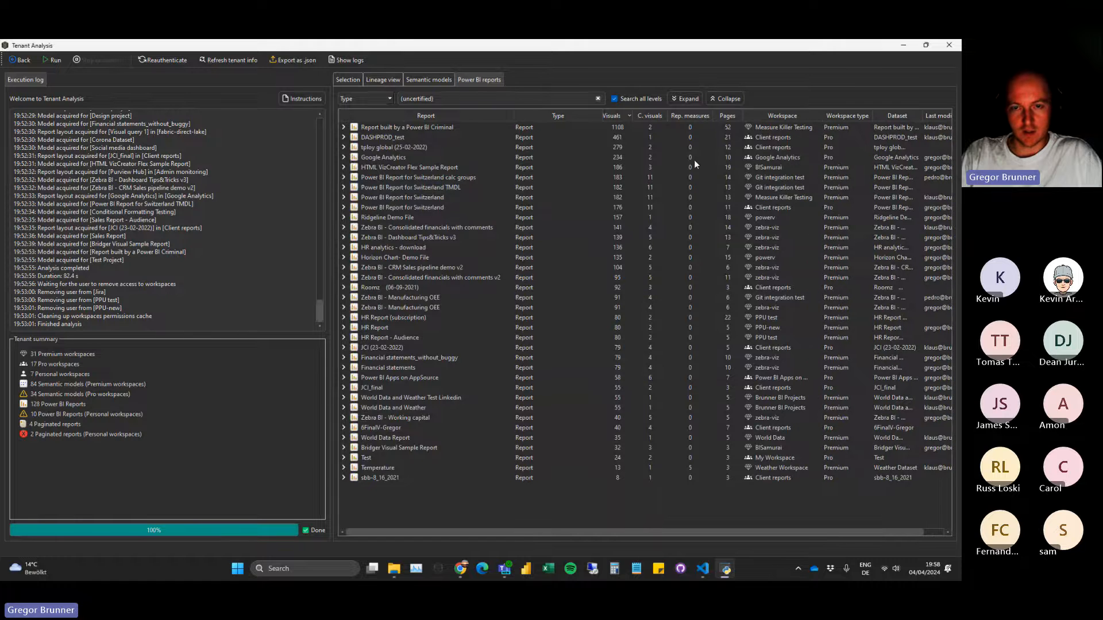
Change the type filter to "(certified)" and look through the reports' certified custom visuals.
click(410, 98)
key(BackSpace)
key(BackSpace)
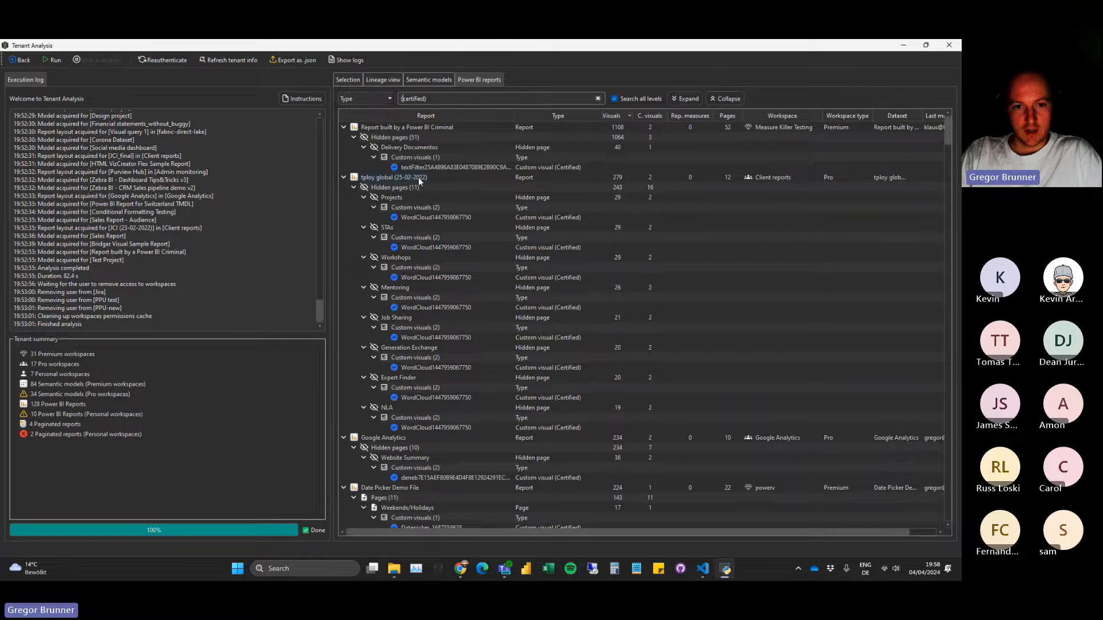
scroll(397, 256, down, 3)
scroll(398, 255, down, 15)
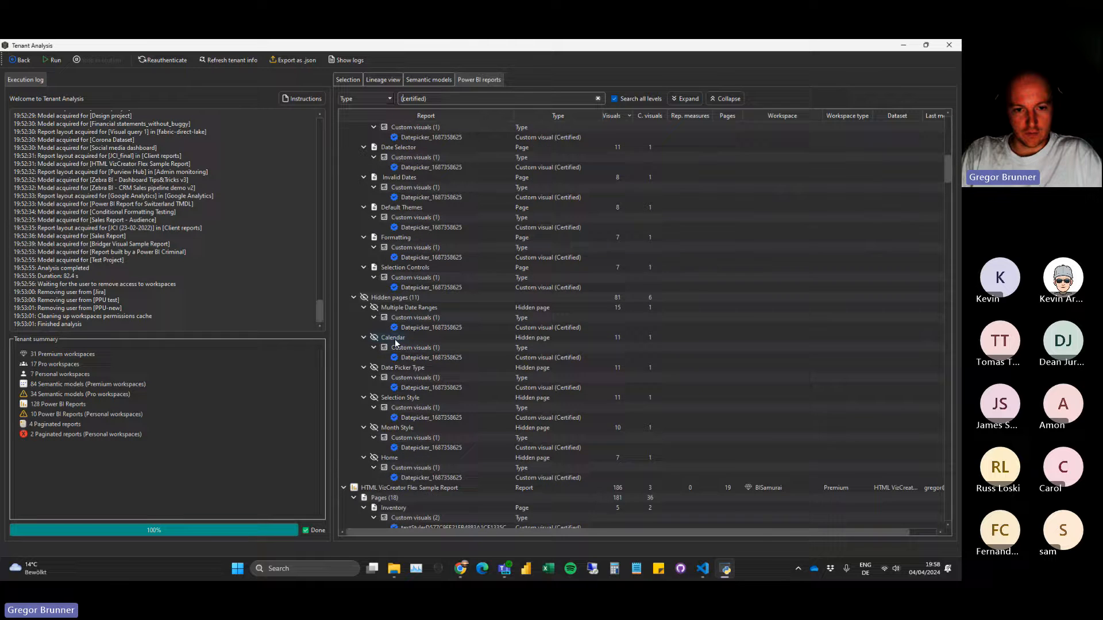
scroll(396, 344, down, 15)
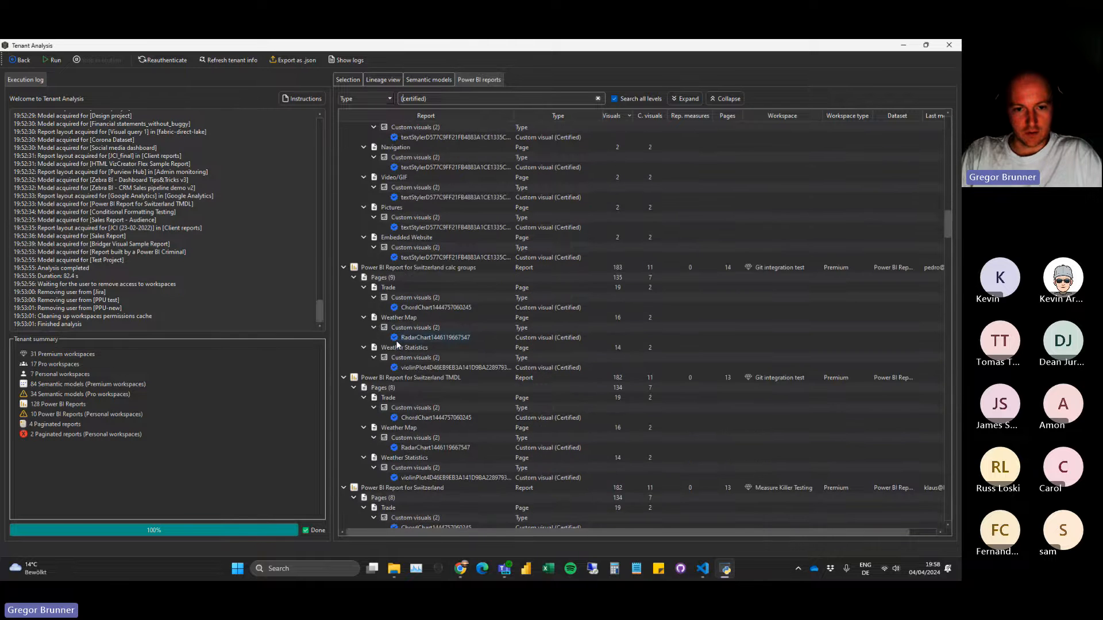
drag(946, 263, 950, 115)
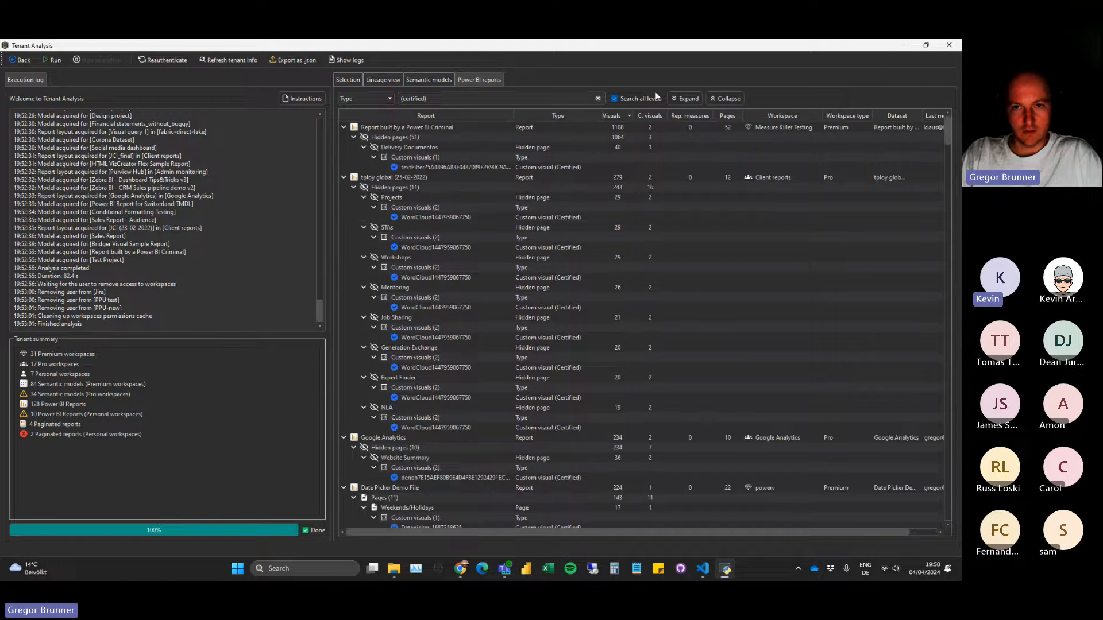
click(614, 98)
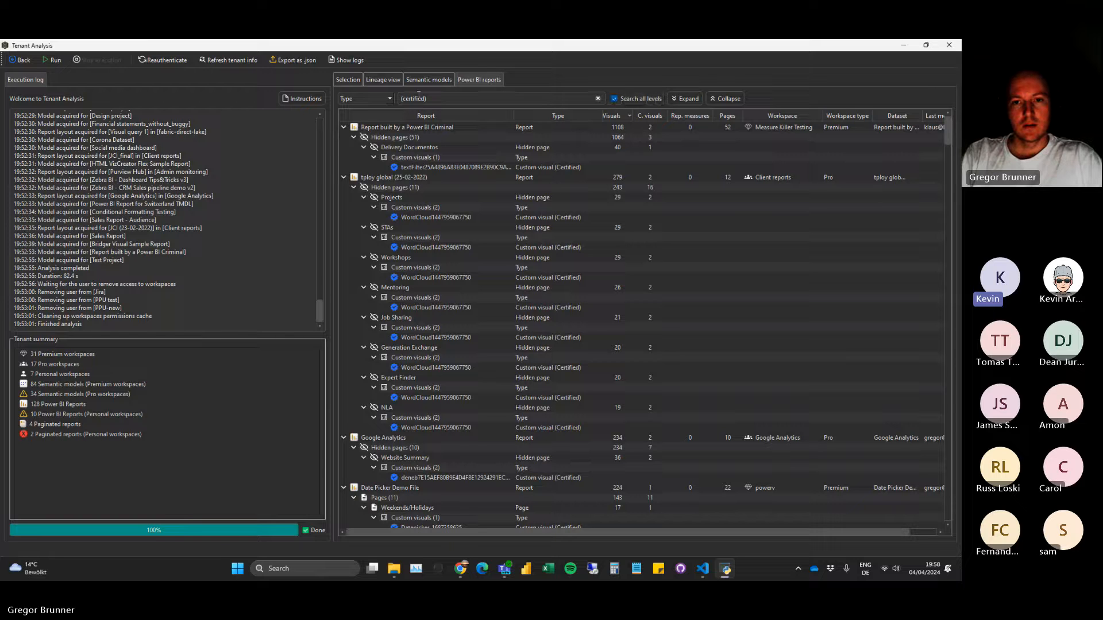
drag(403, 99, 439, 100)
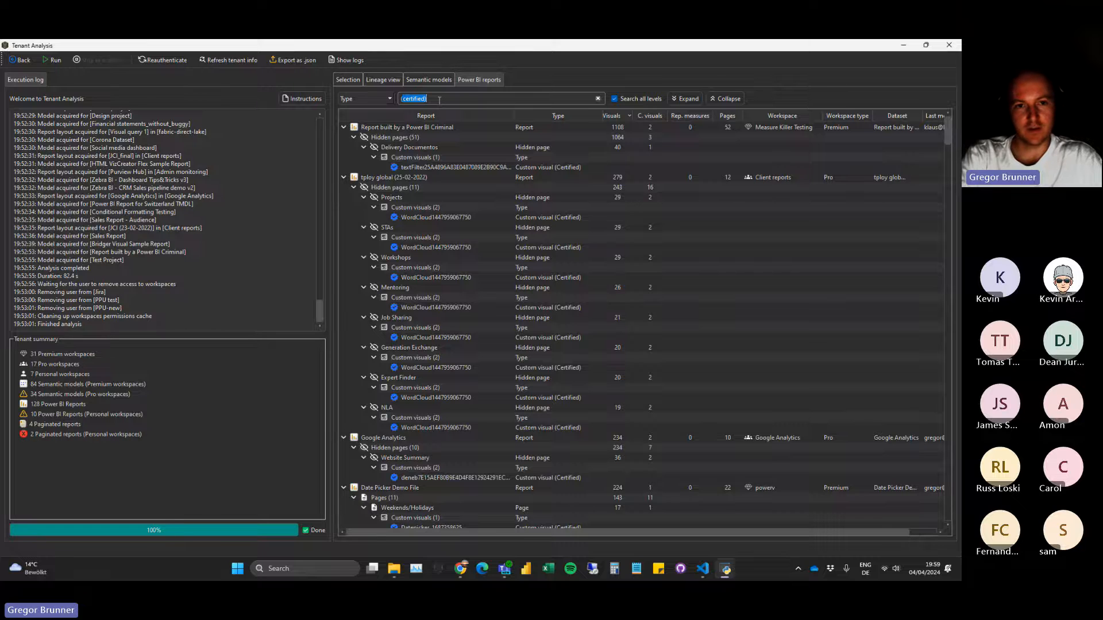
Filter the reports by type for "(uncer", clear the filter and turn off searching on all levels.
text((uncer)
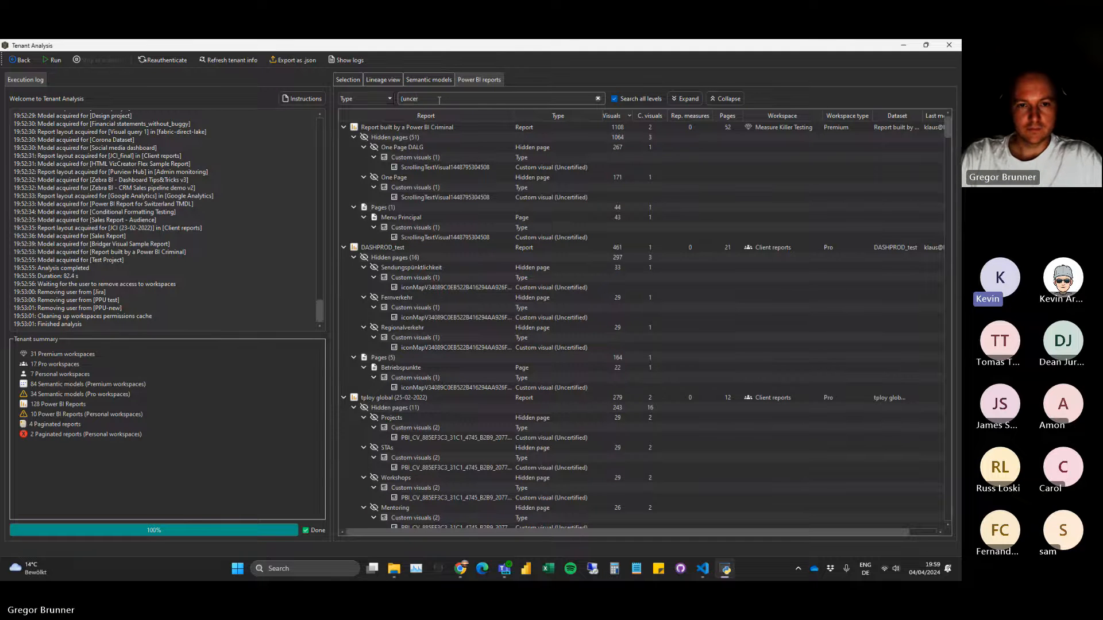
key(ctrl+a)
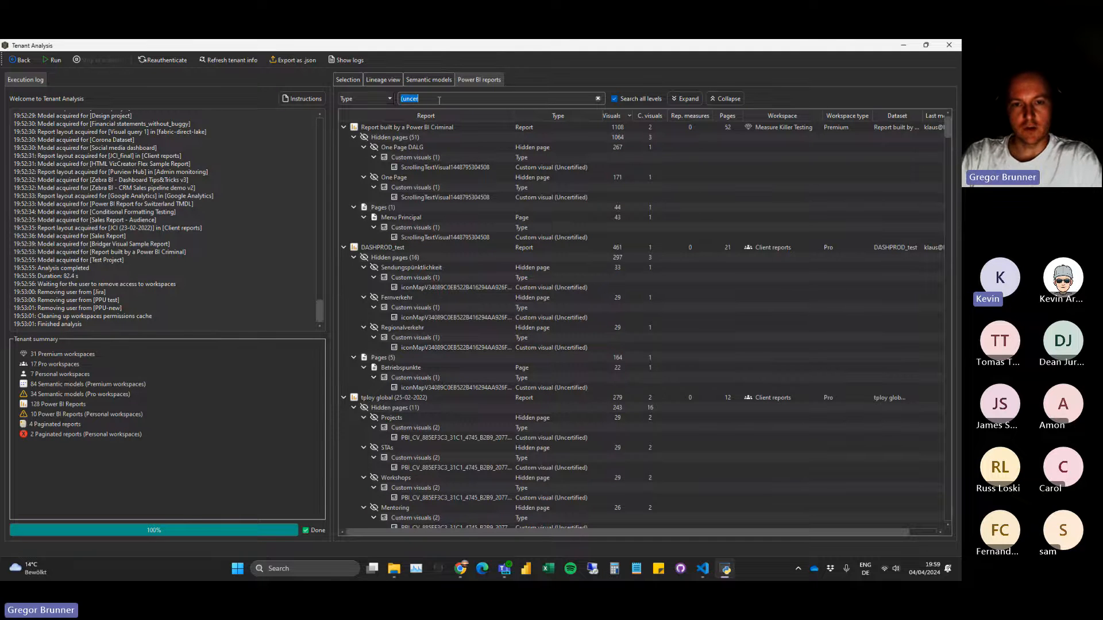
key(BackSpace)
click(614, 99)
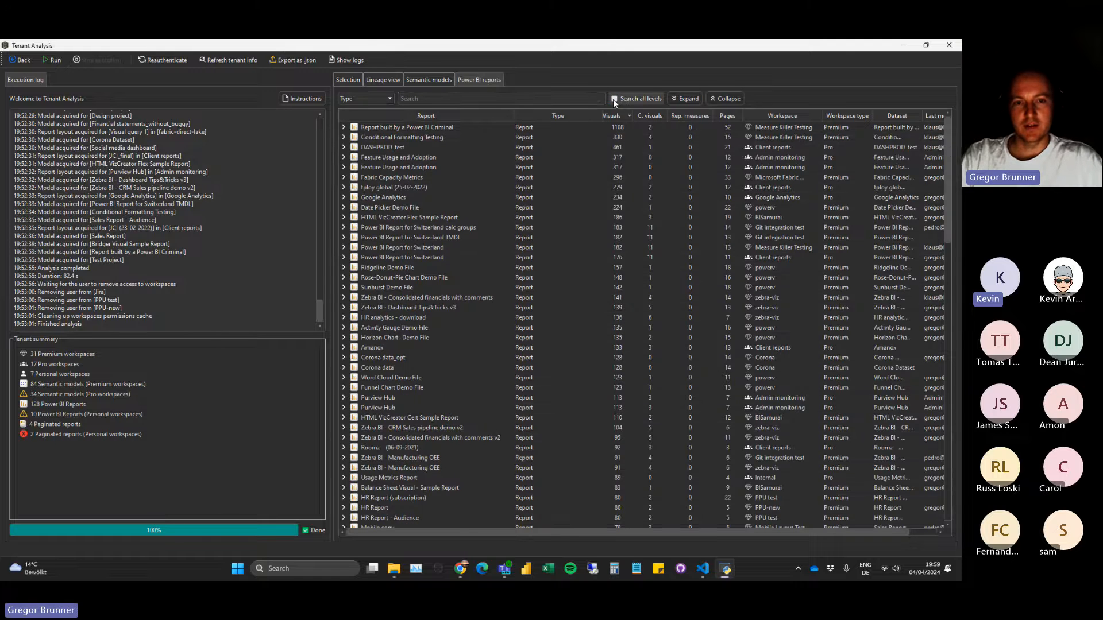
Expand the custom visuals of Conditional Formatting Testing and DASHPROD_test to check their usage, and expand both Feature Usage and Adoption reports.
click(345, 138)
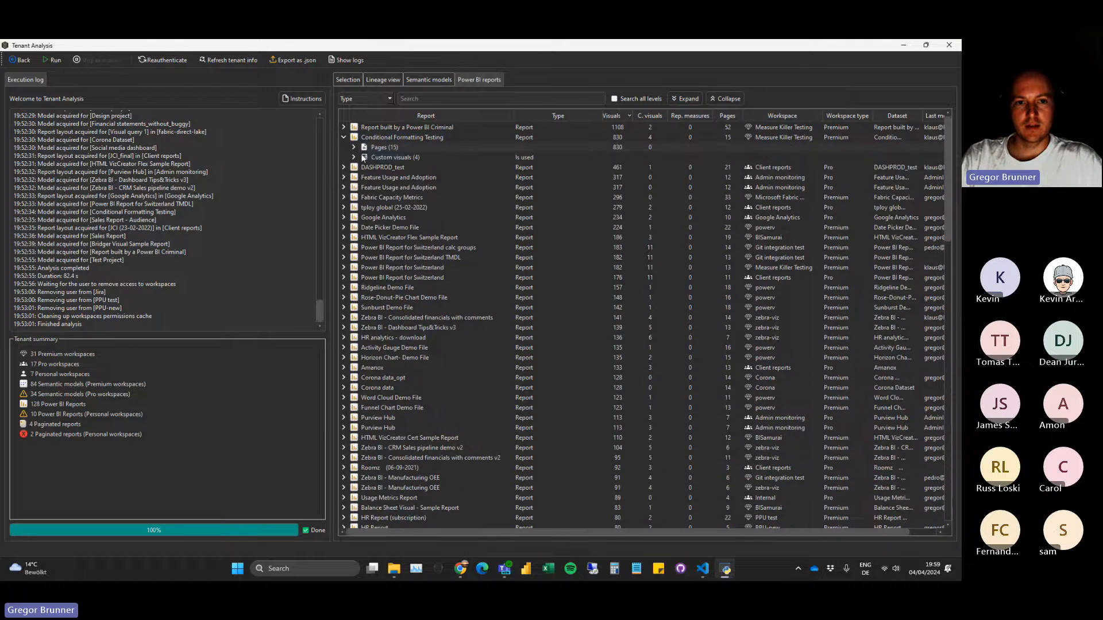
click(353, 157)
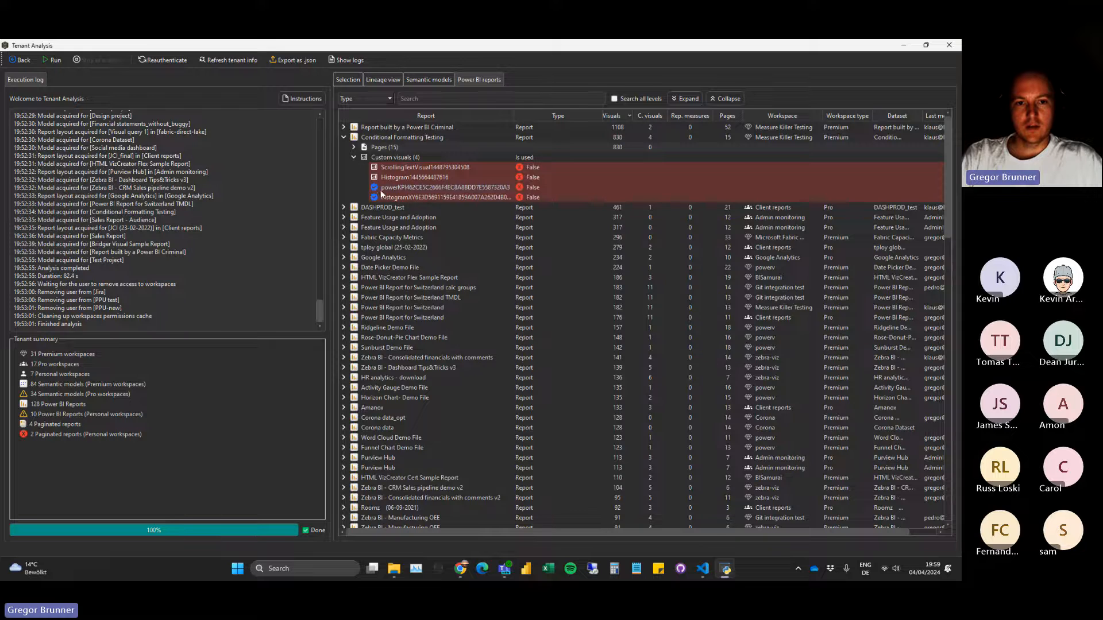
click(344, 207)
click(354, 237)
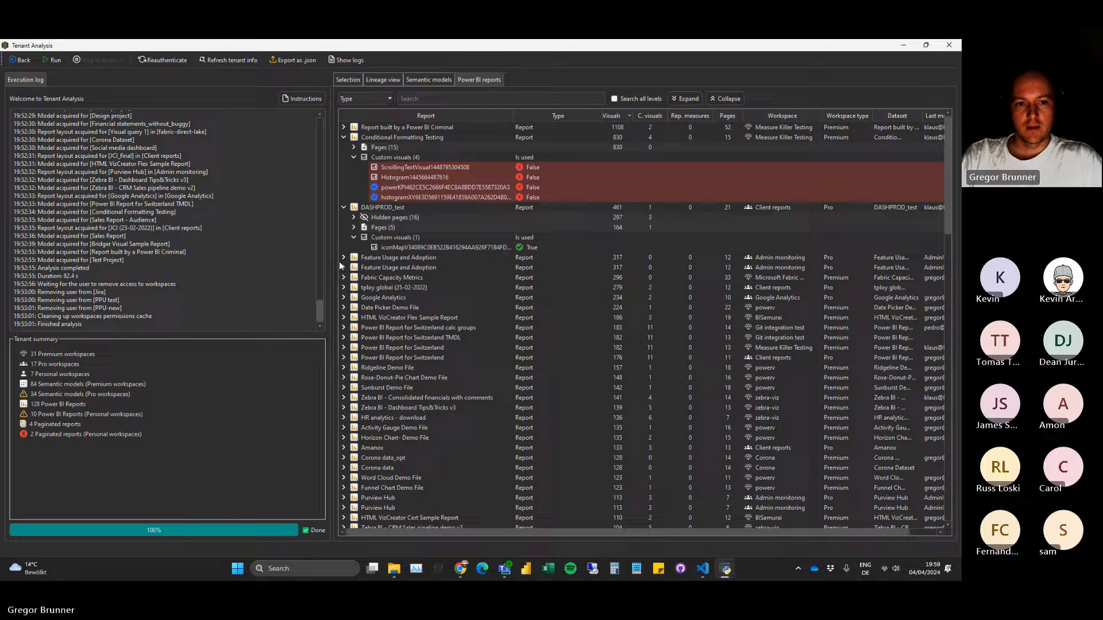
click(344, 257)
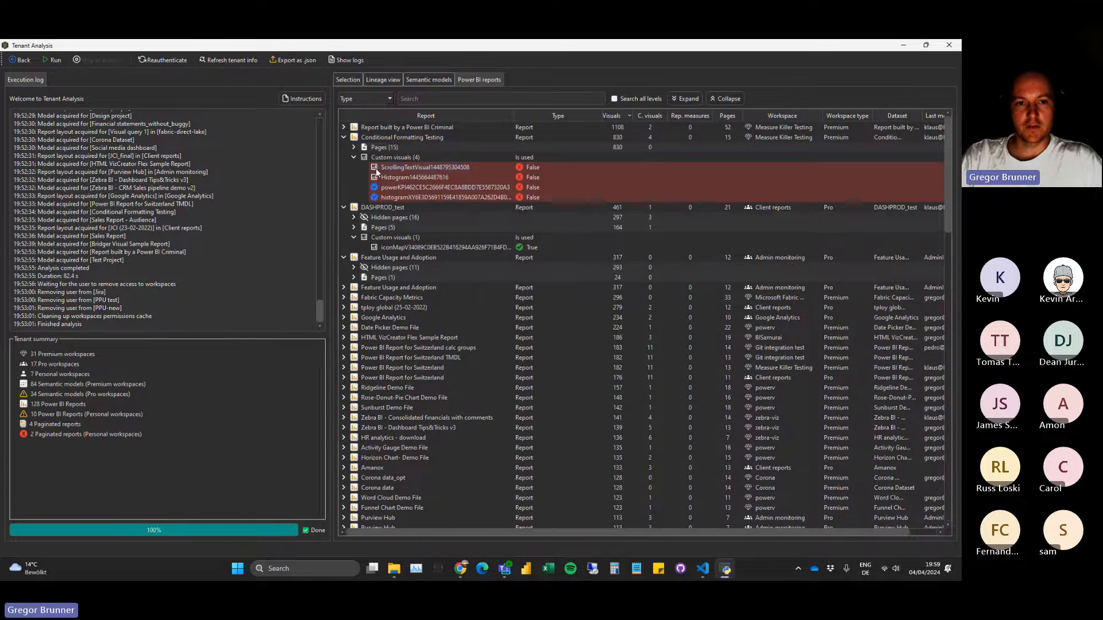
click(344, 287)
Sort the reports by custom visual count in descending order and expand the custom visuals of Power BI Report for Switzerland calc groups.
click(650, 115)
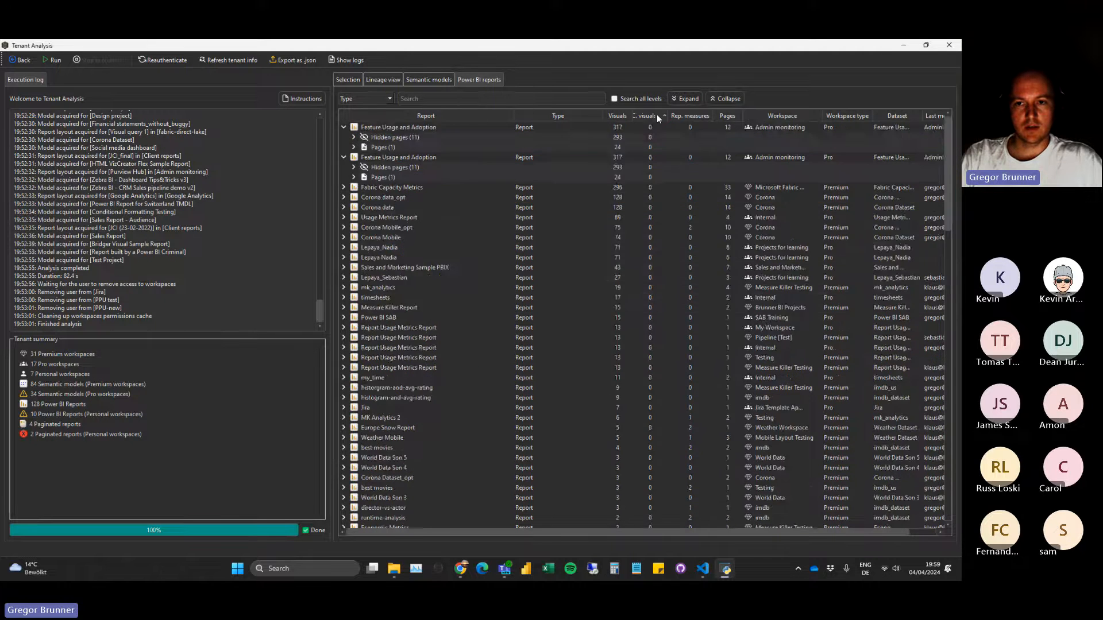
click(343, 127)
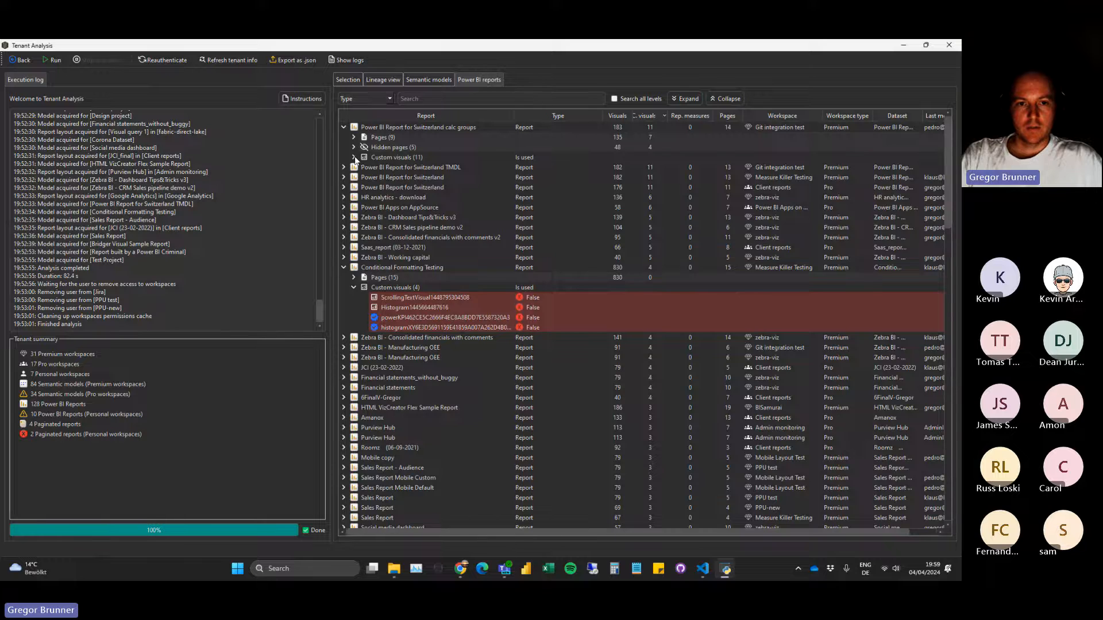
click(354, 157)
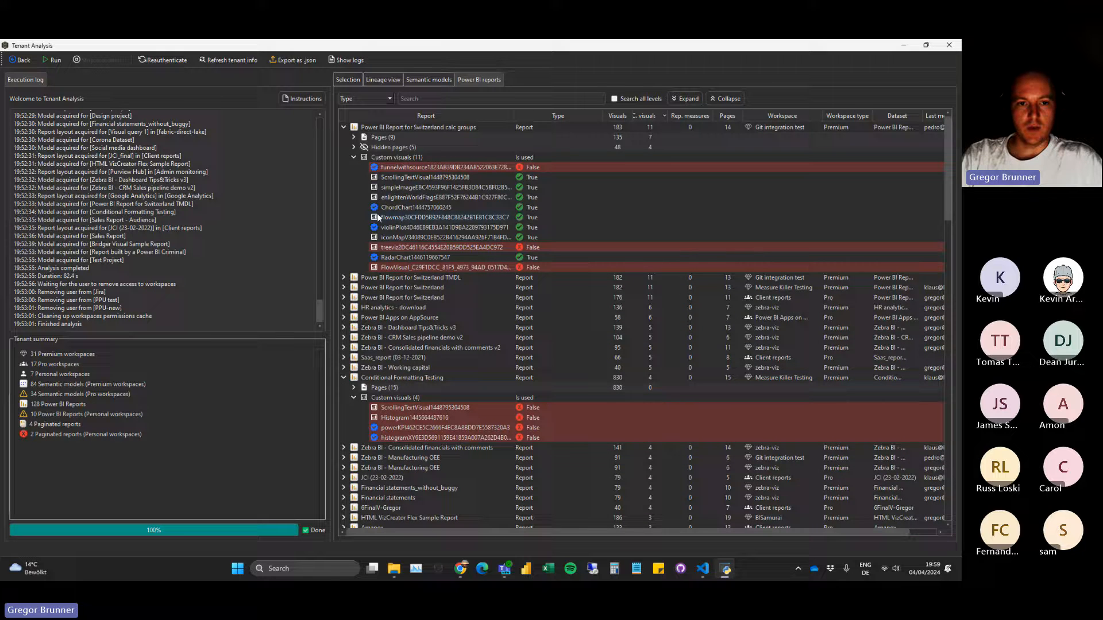